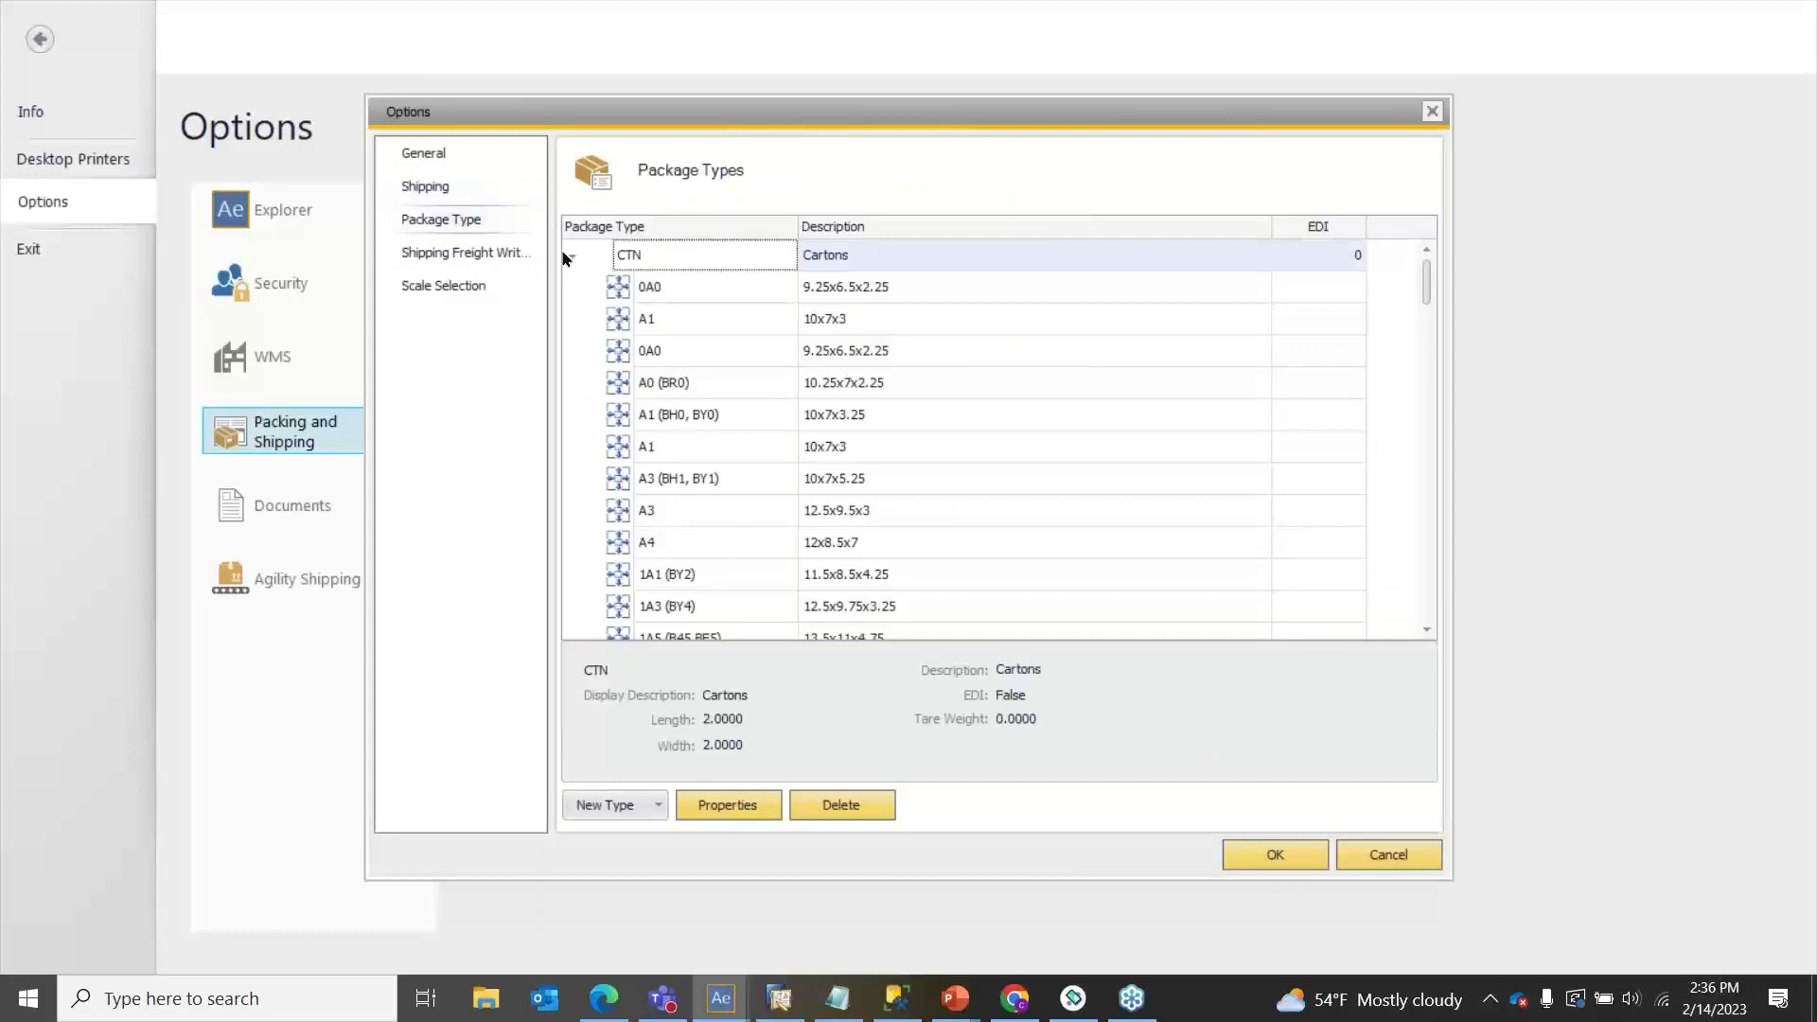
# Step: Examine the sizes defined under the CTN cartons and PLT pallets package types
pyautogui.click(571, 256)
pyautogui.click(583, 292)
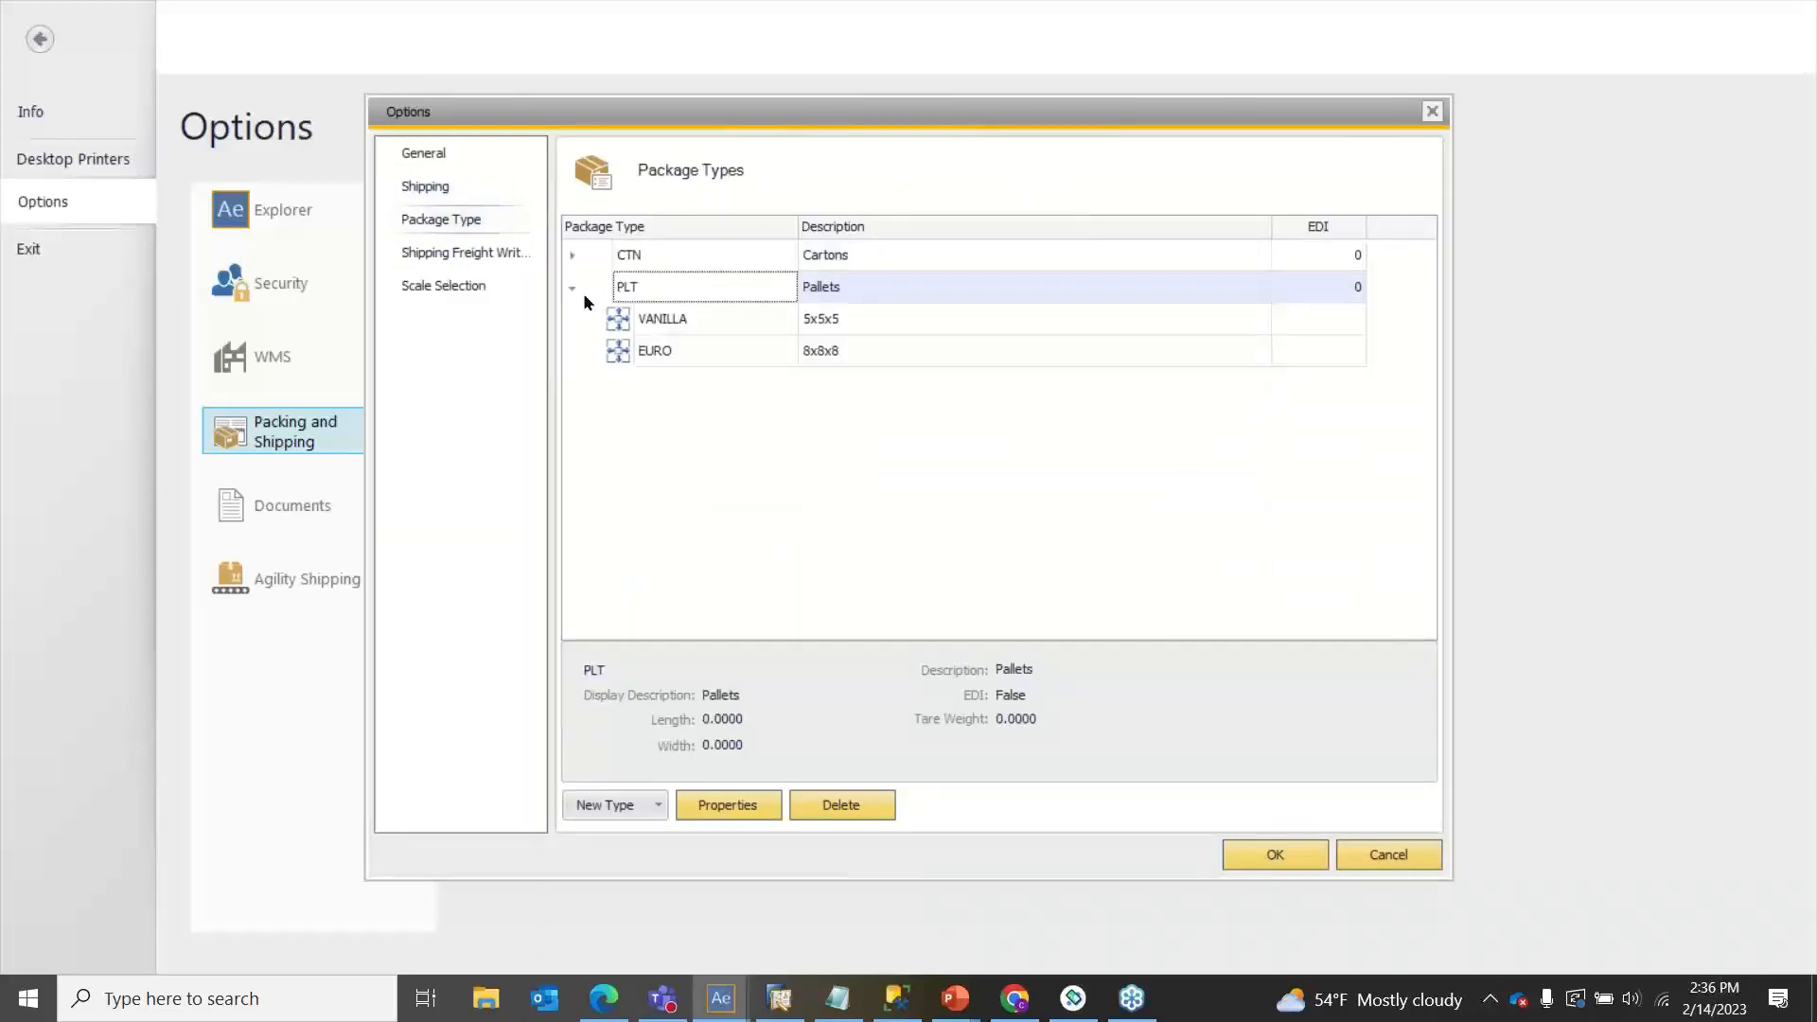
pyautogui.click(571, 288)
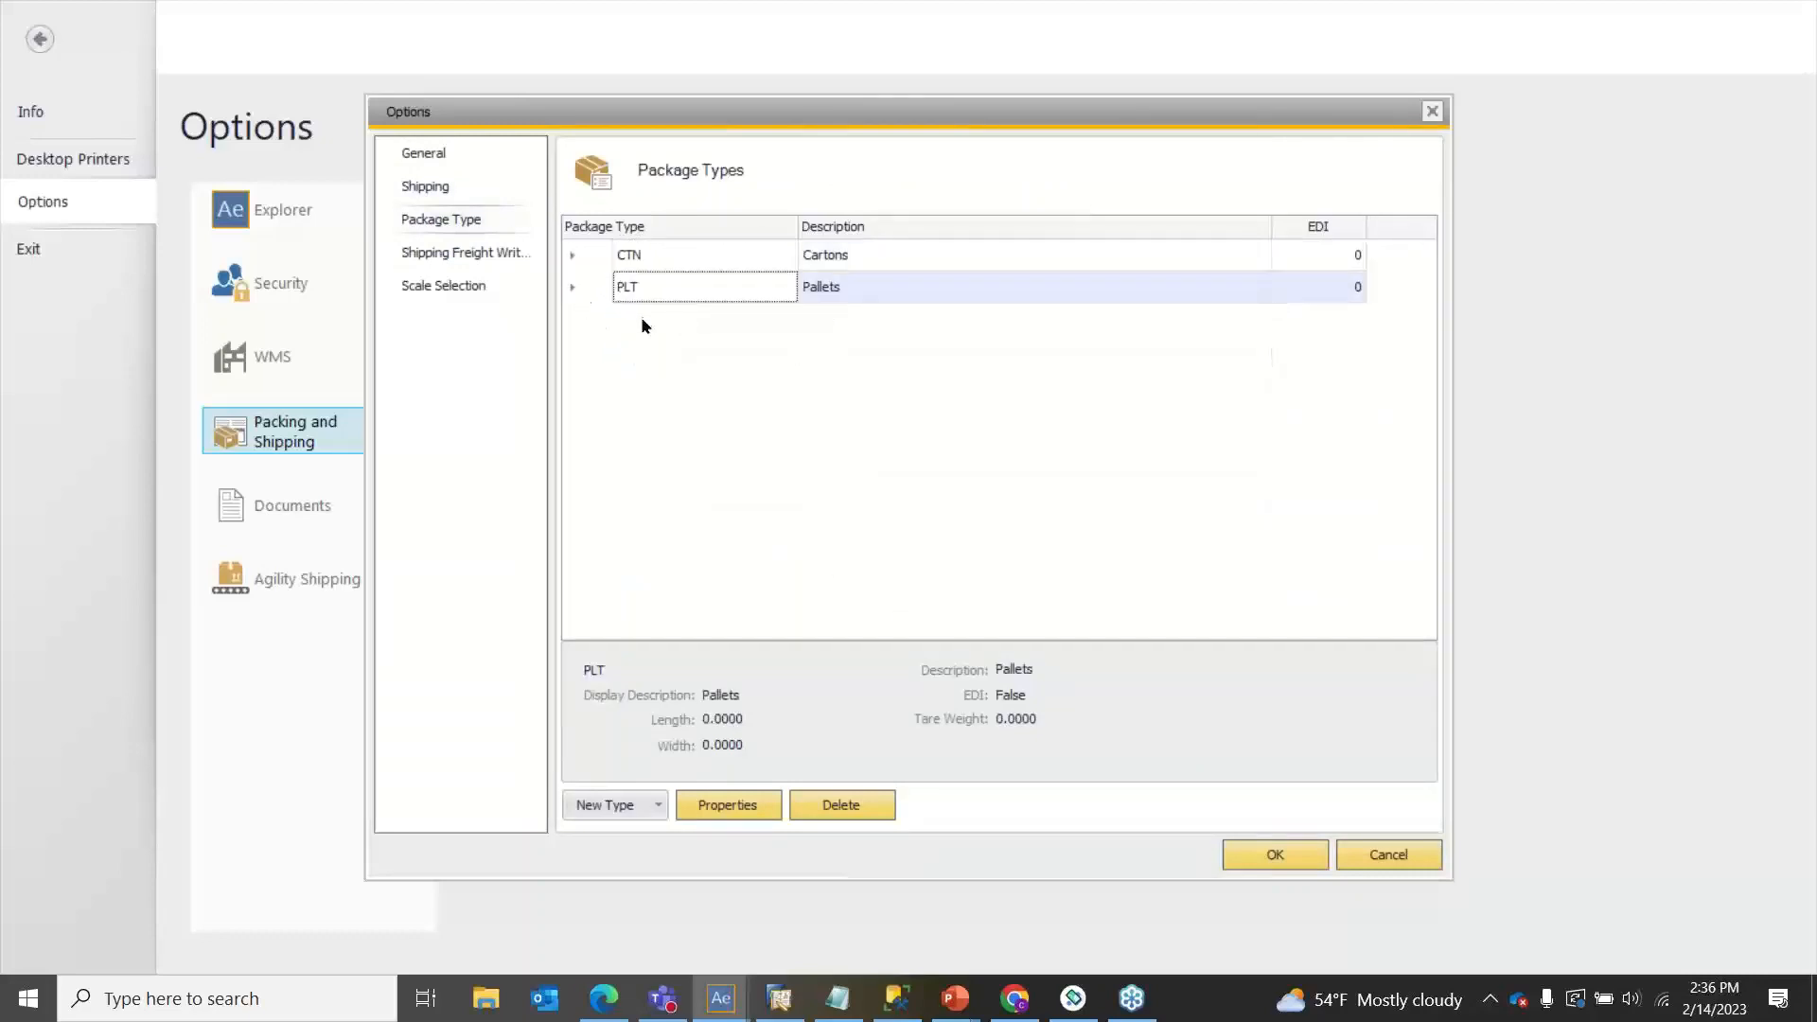
pyautogui.click(573, 255)
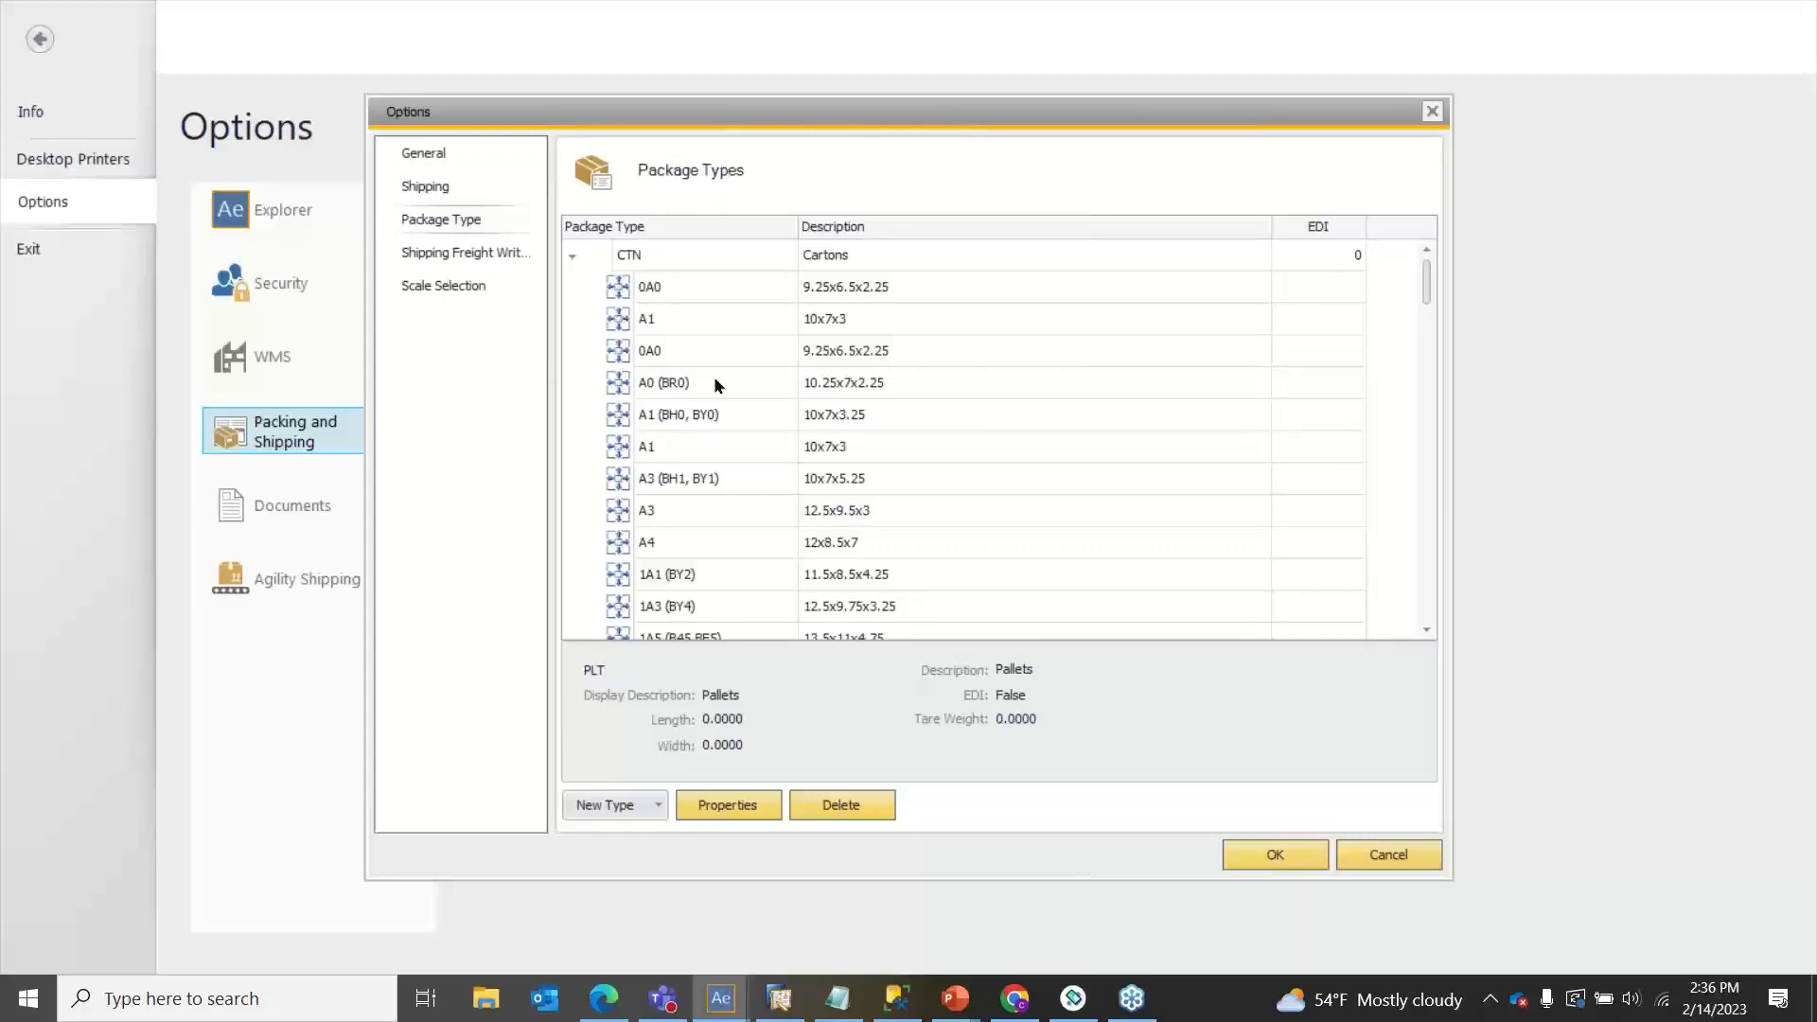
pyautogui.click(573, 255)
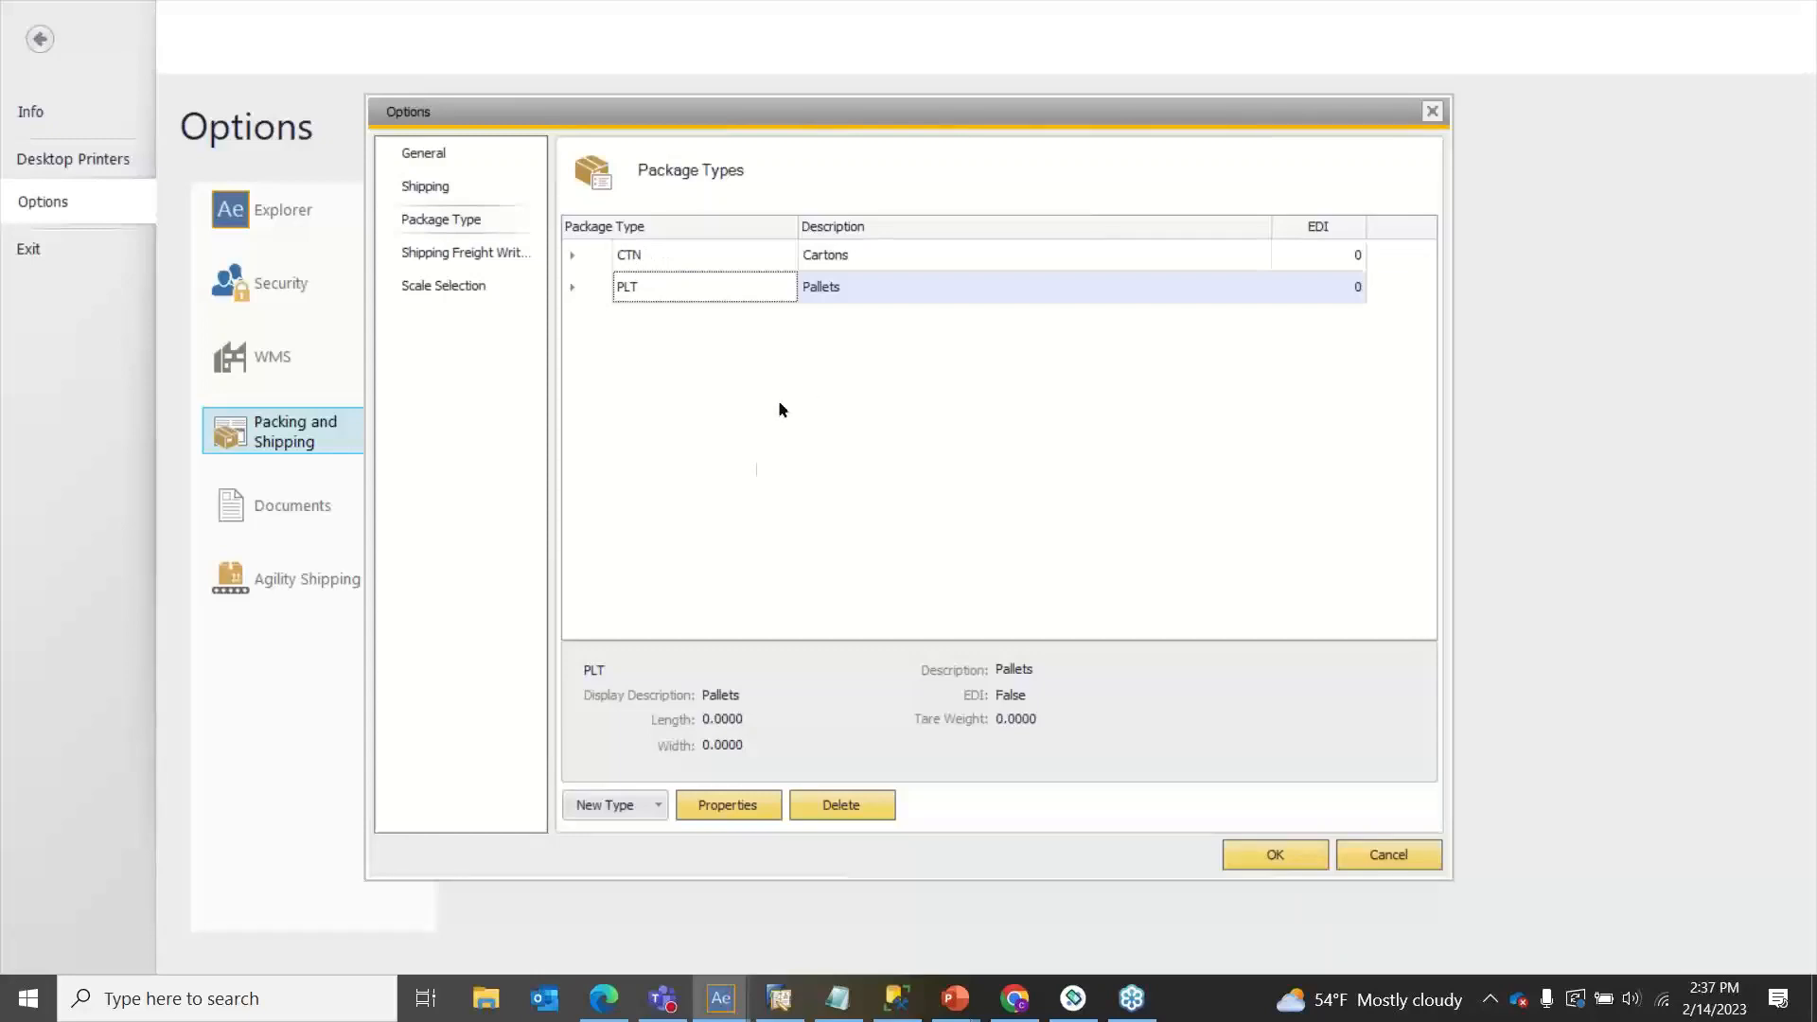
# Step: Start a new package type with the code CONT and the description Container
pyautogui.click(658, 807)
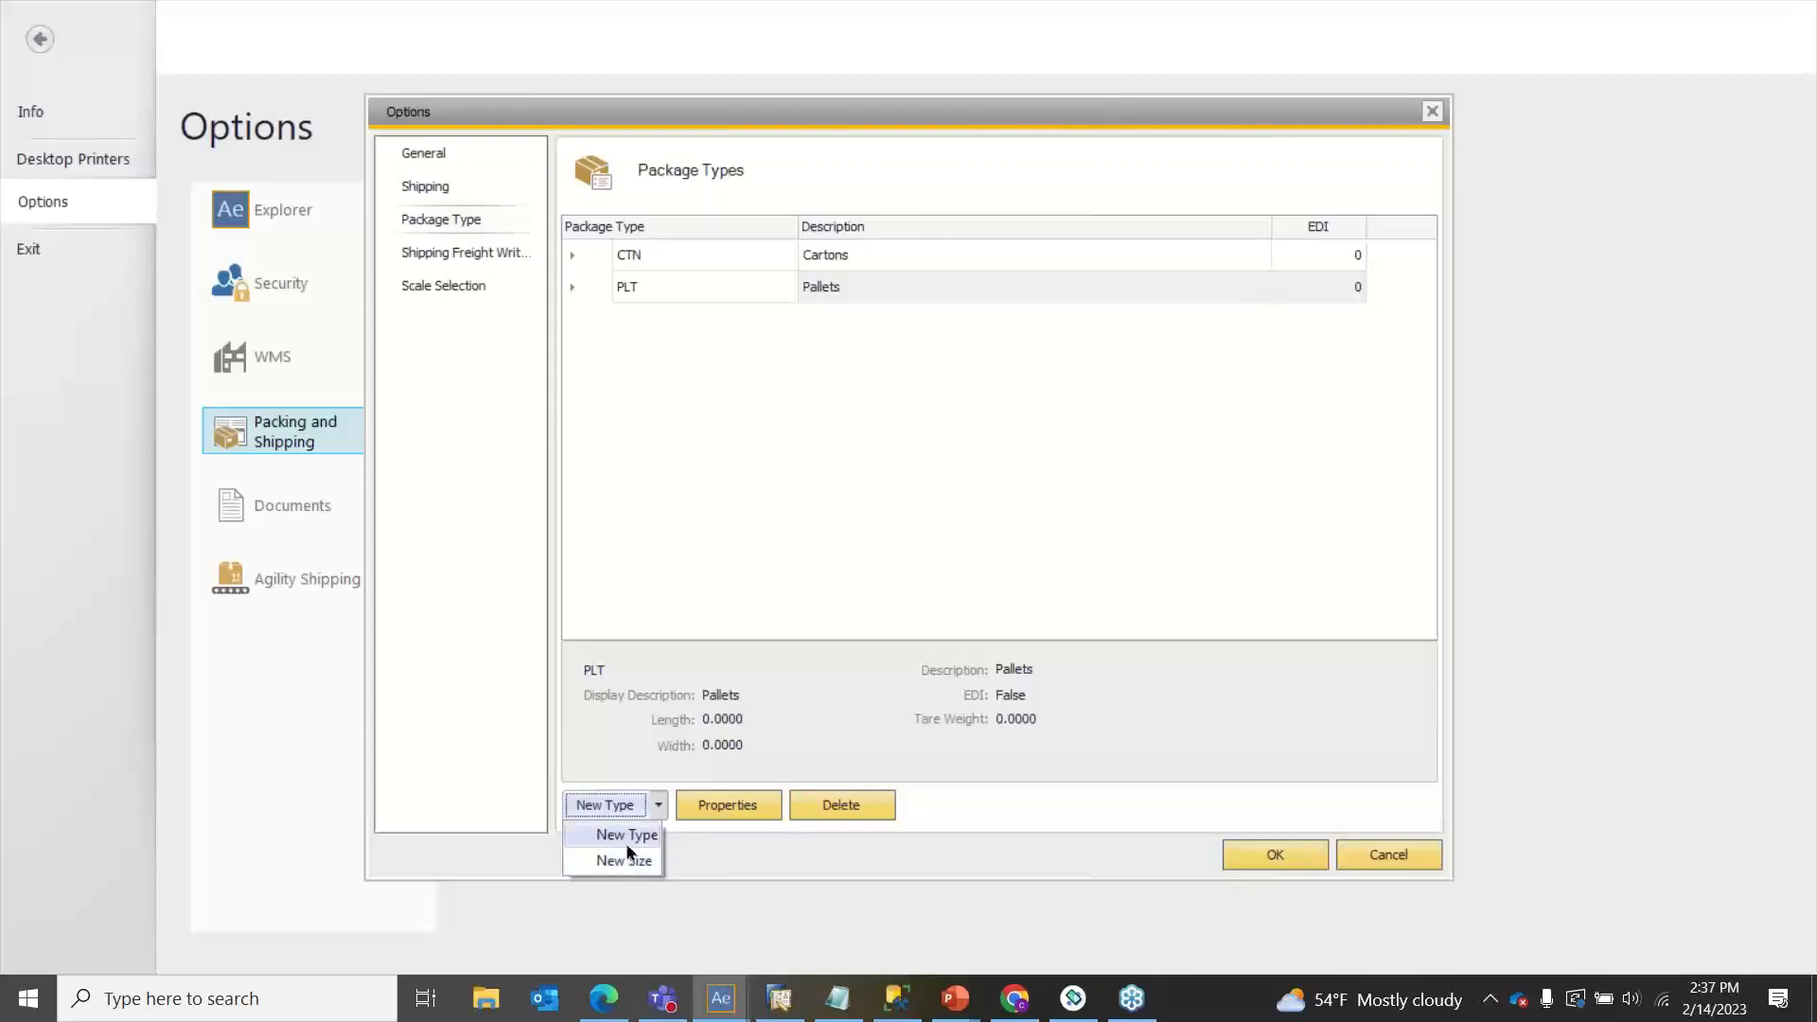
pyautogui.click(626, 835)
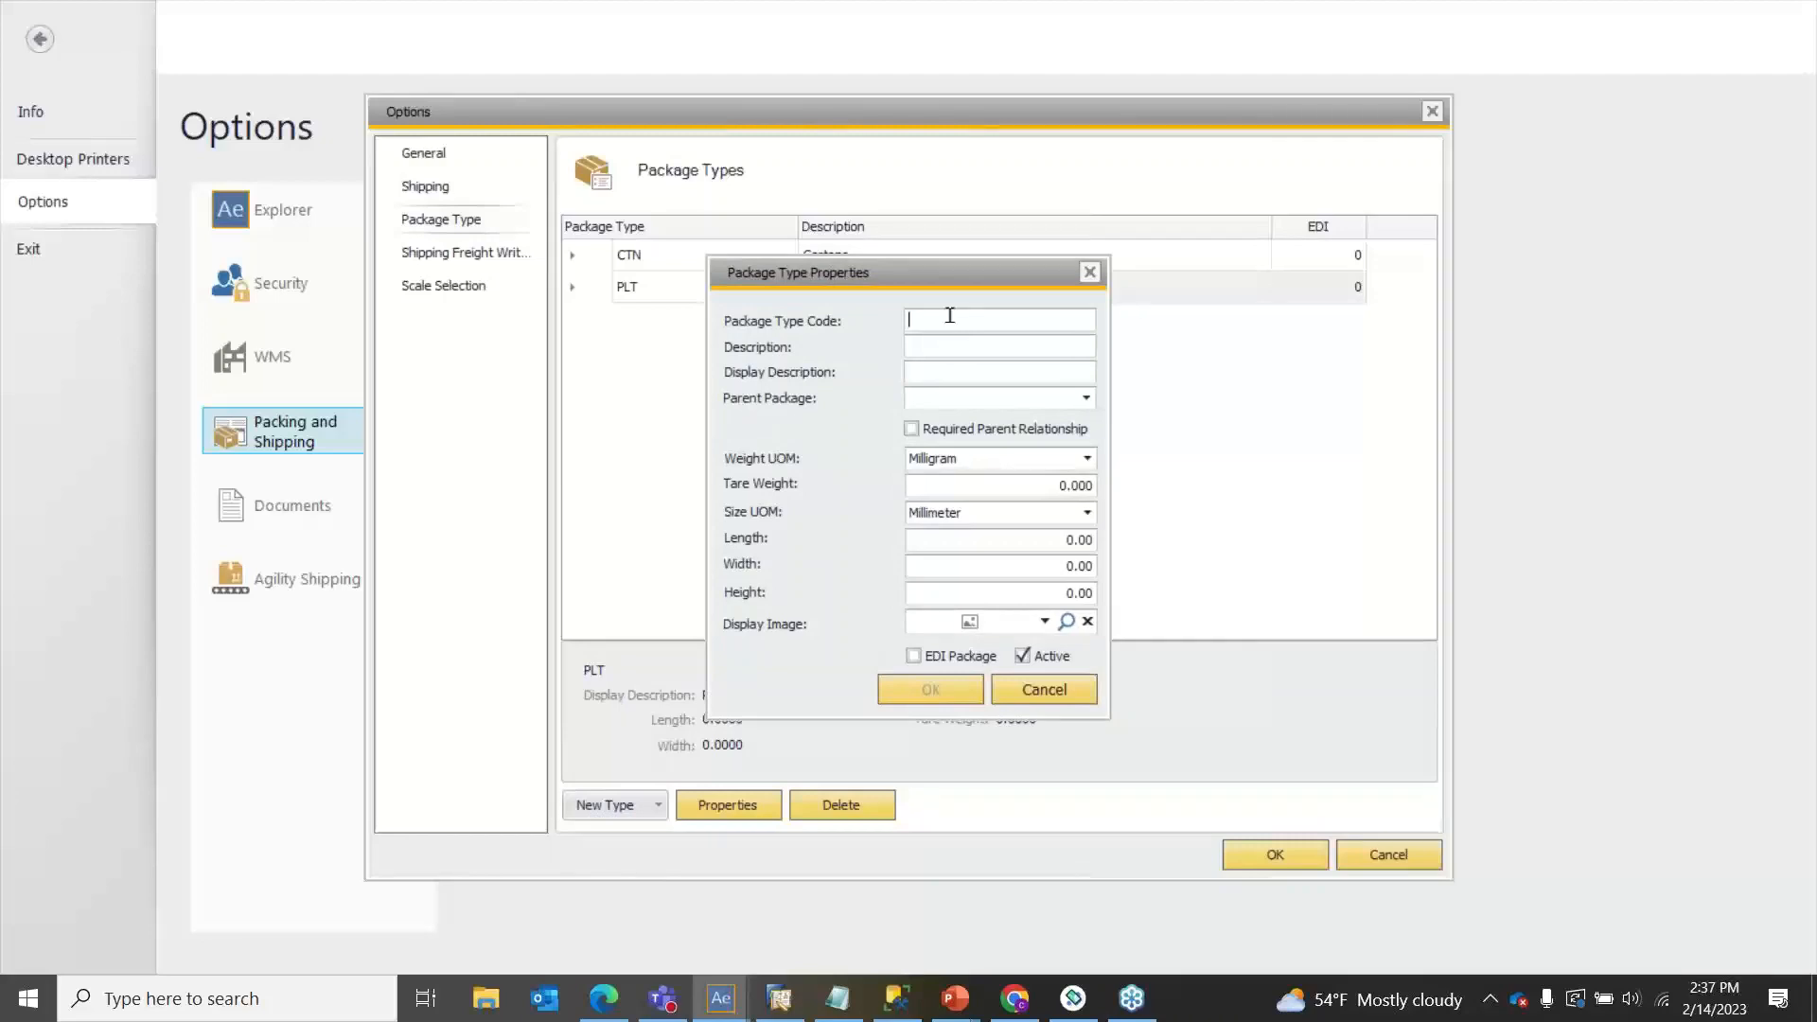
pyautogui.write('CONT')
pyautogui.click(922, 346)
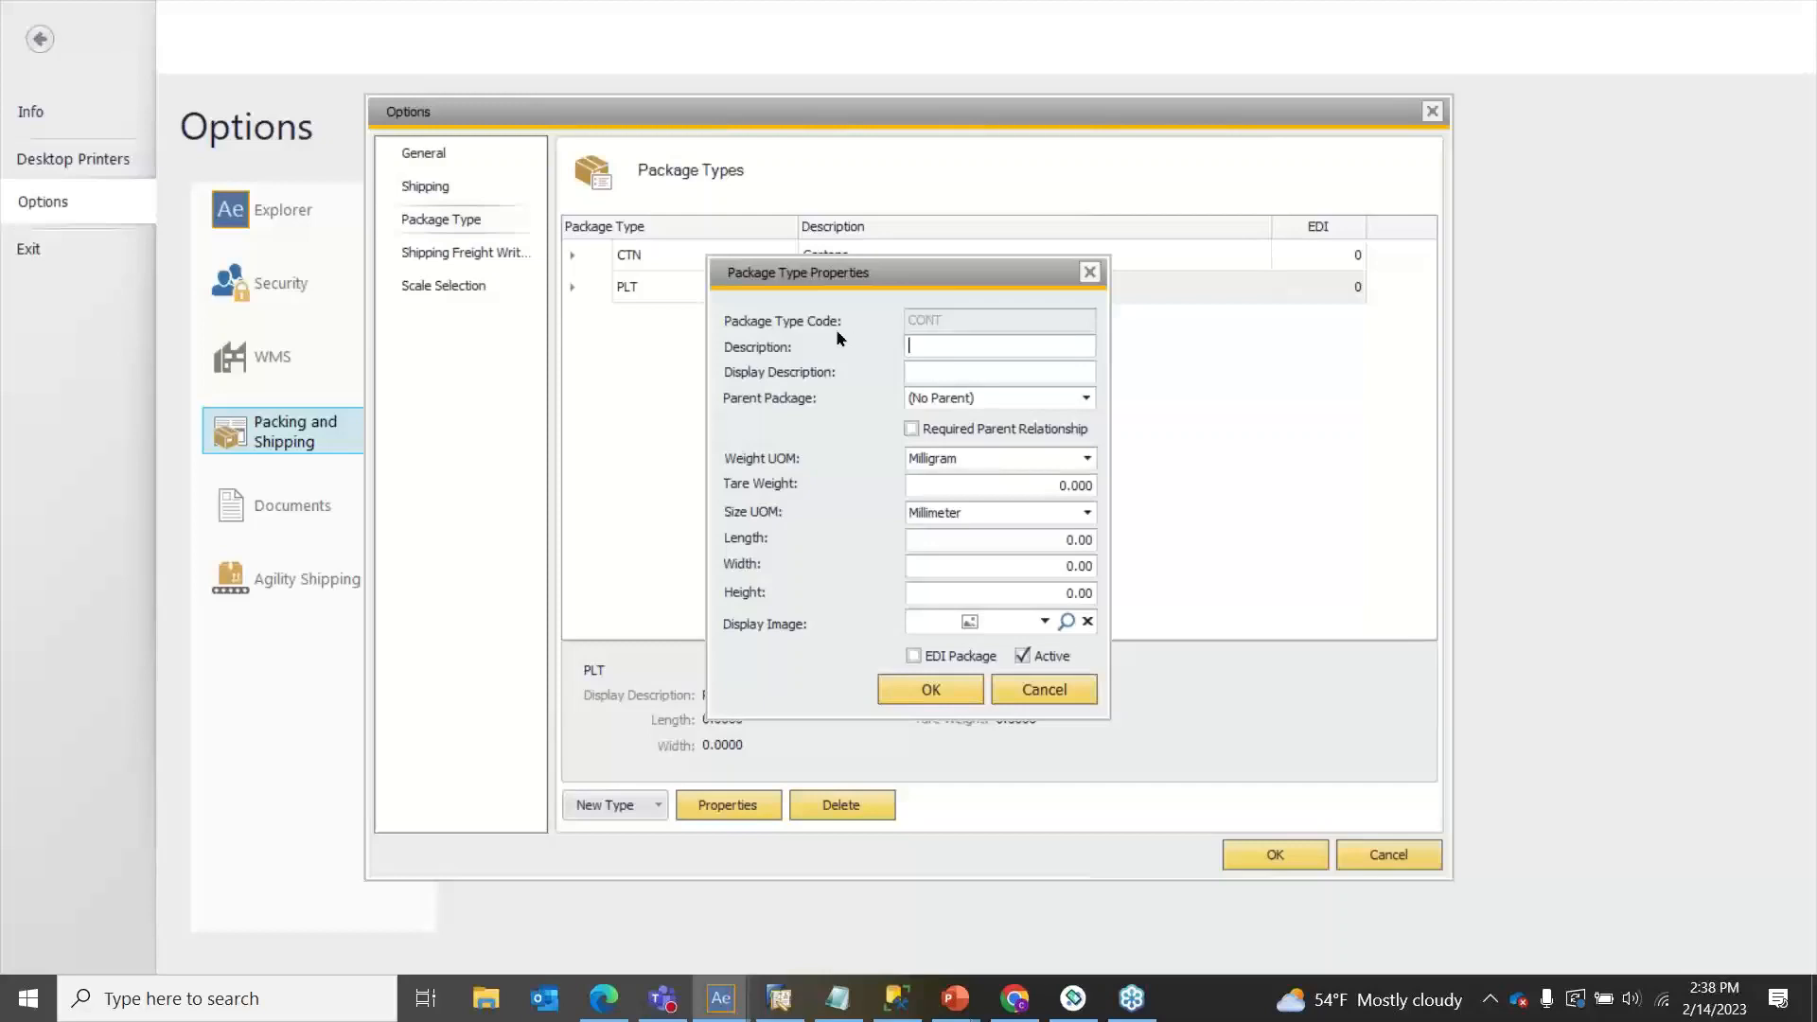
pyautogui.write('Container')
# Step: Copy the description Container into the display description of the CONT package type and save the type
pyautogui.doubleClick(956, 347)
pyautogui.rightClick(958, 347)
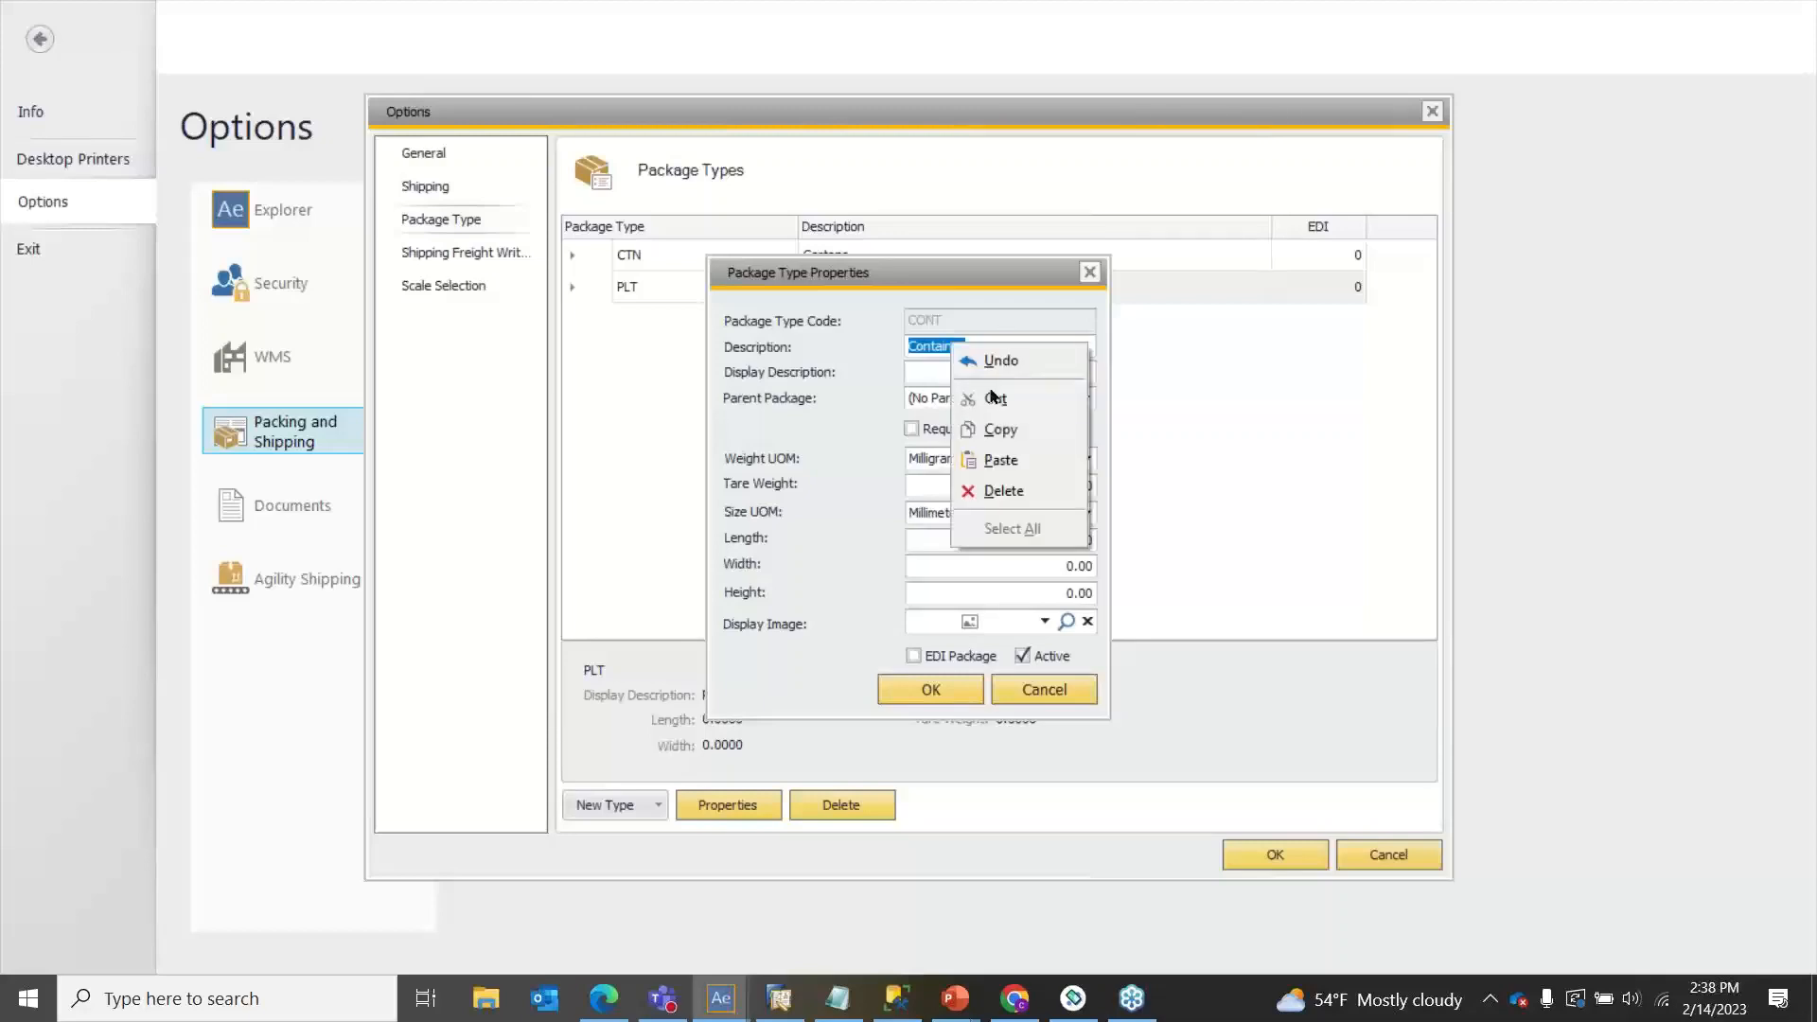
pyautogui.click(996, 428)
pyautogui.click(940, 369)
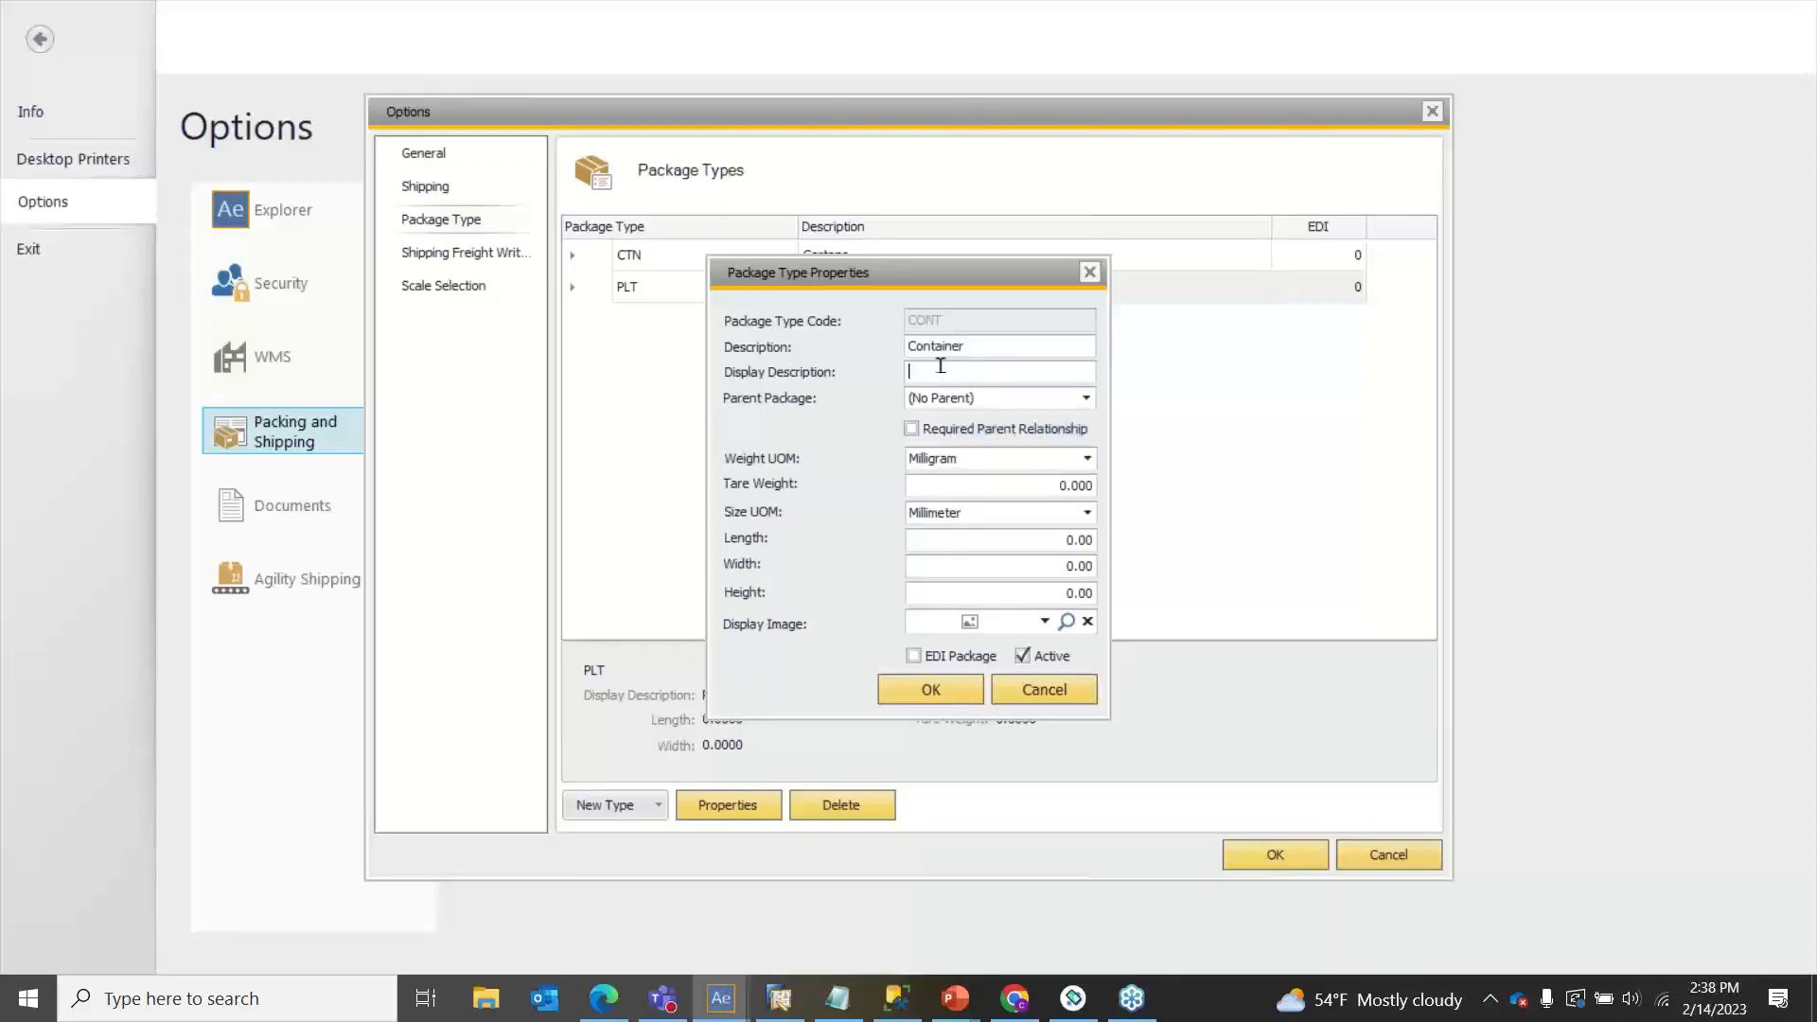
pyautogui.rightClick(952, 371)
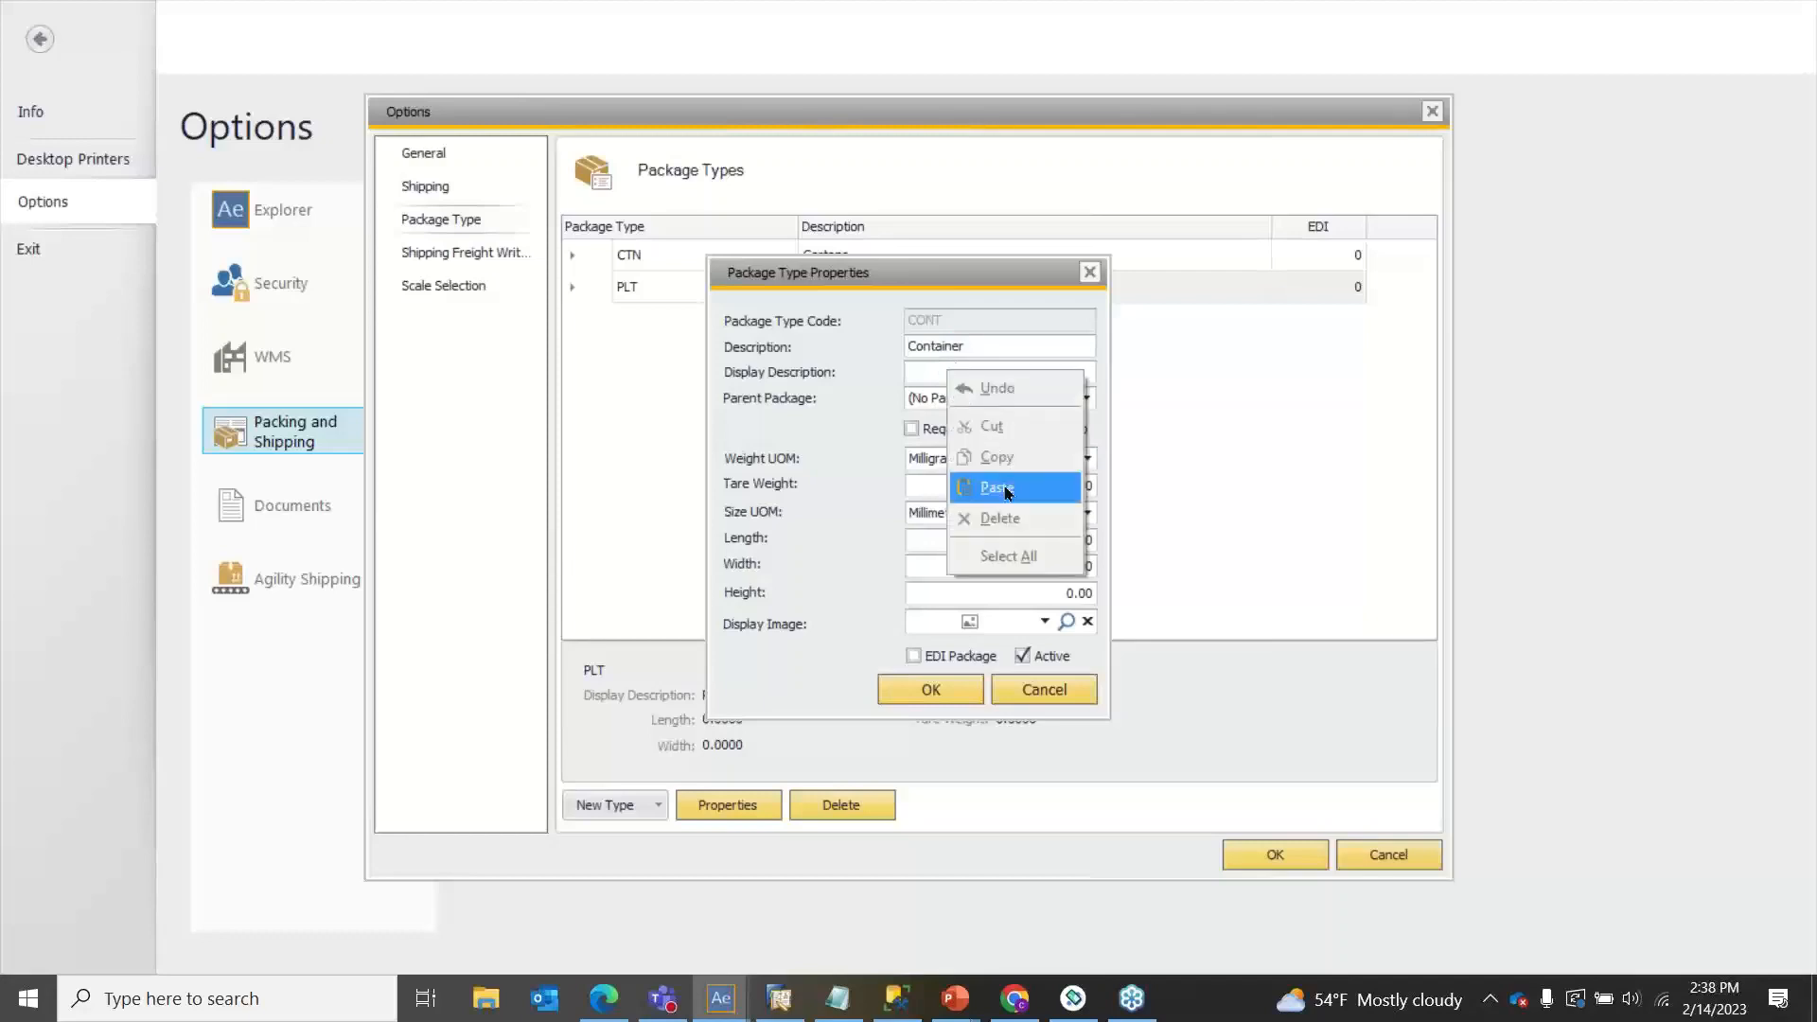
pyautogui.click(995, 483)
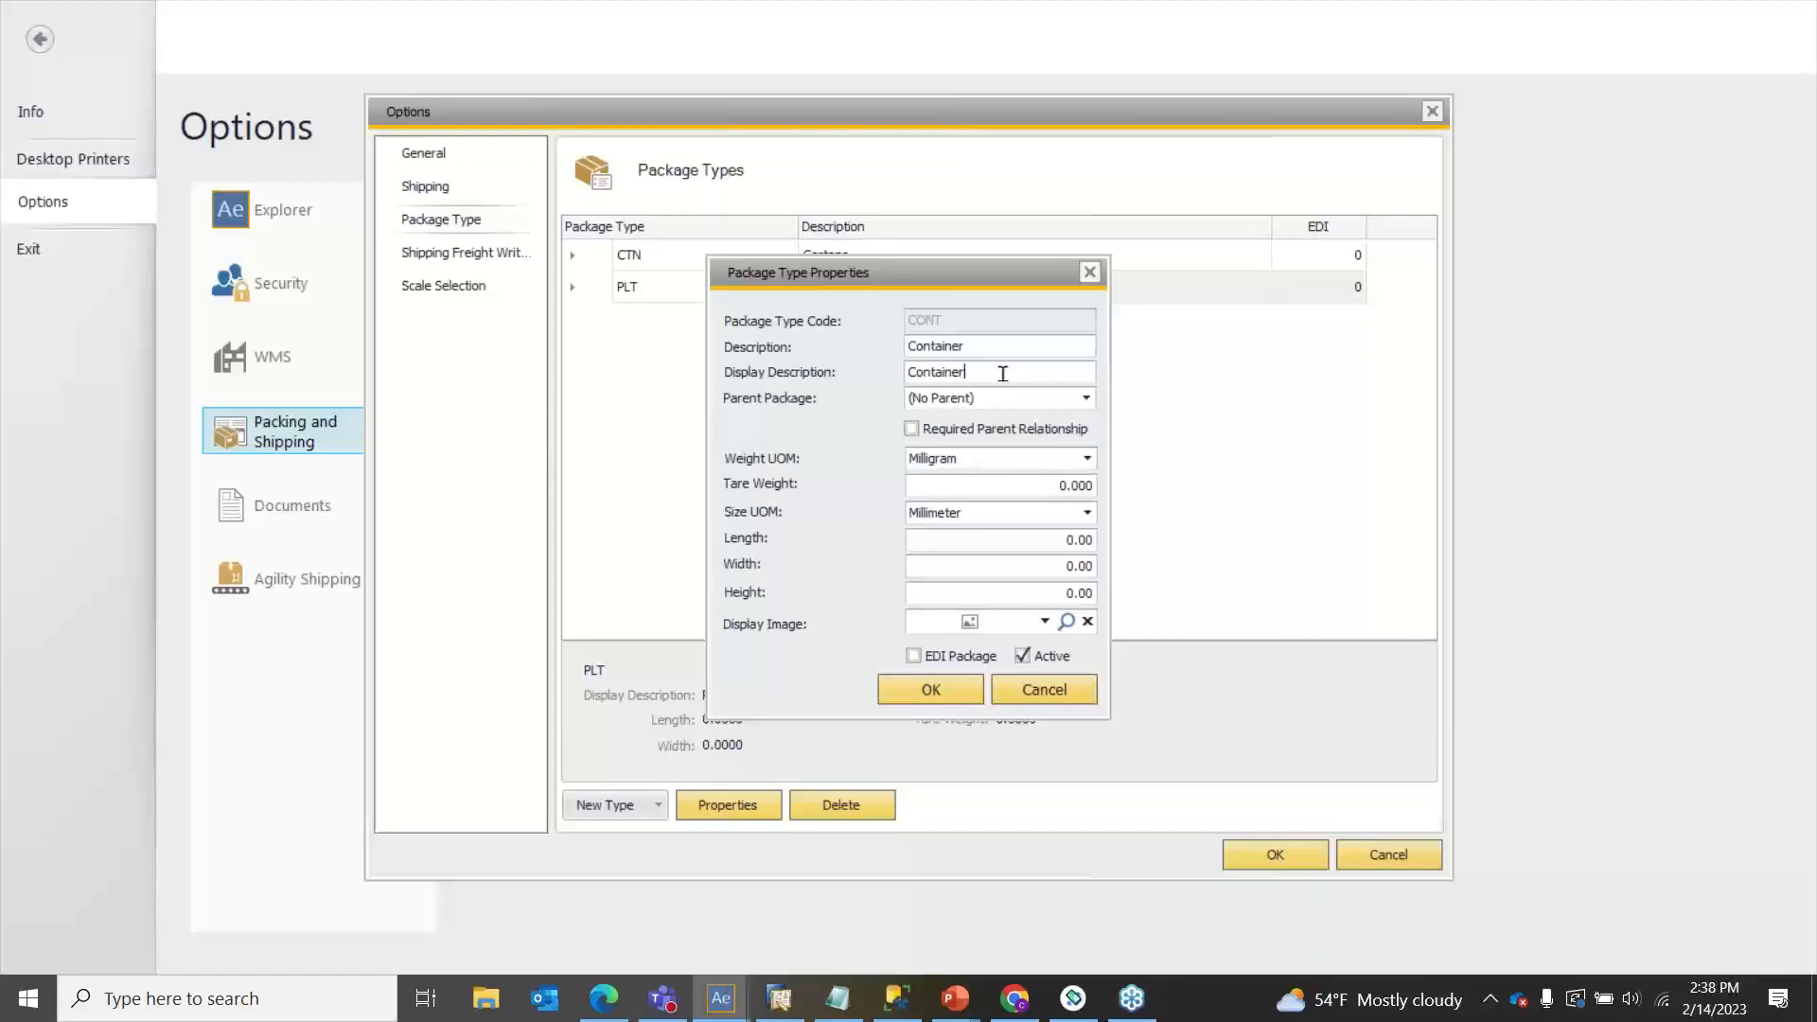
pyautogui.click(964, 684)
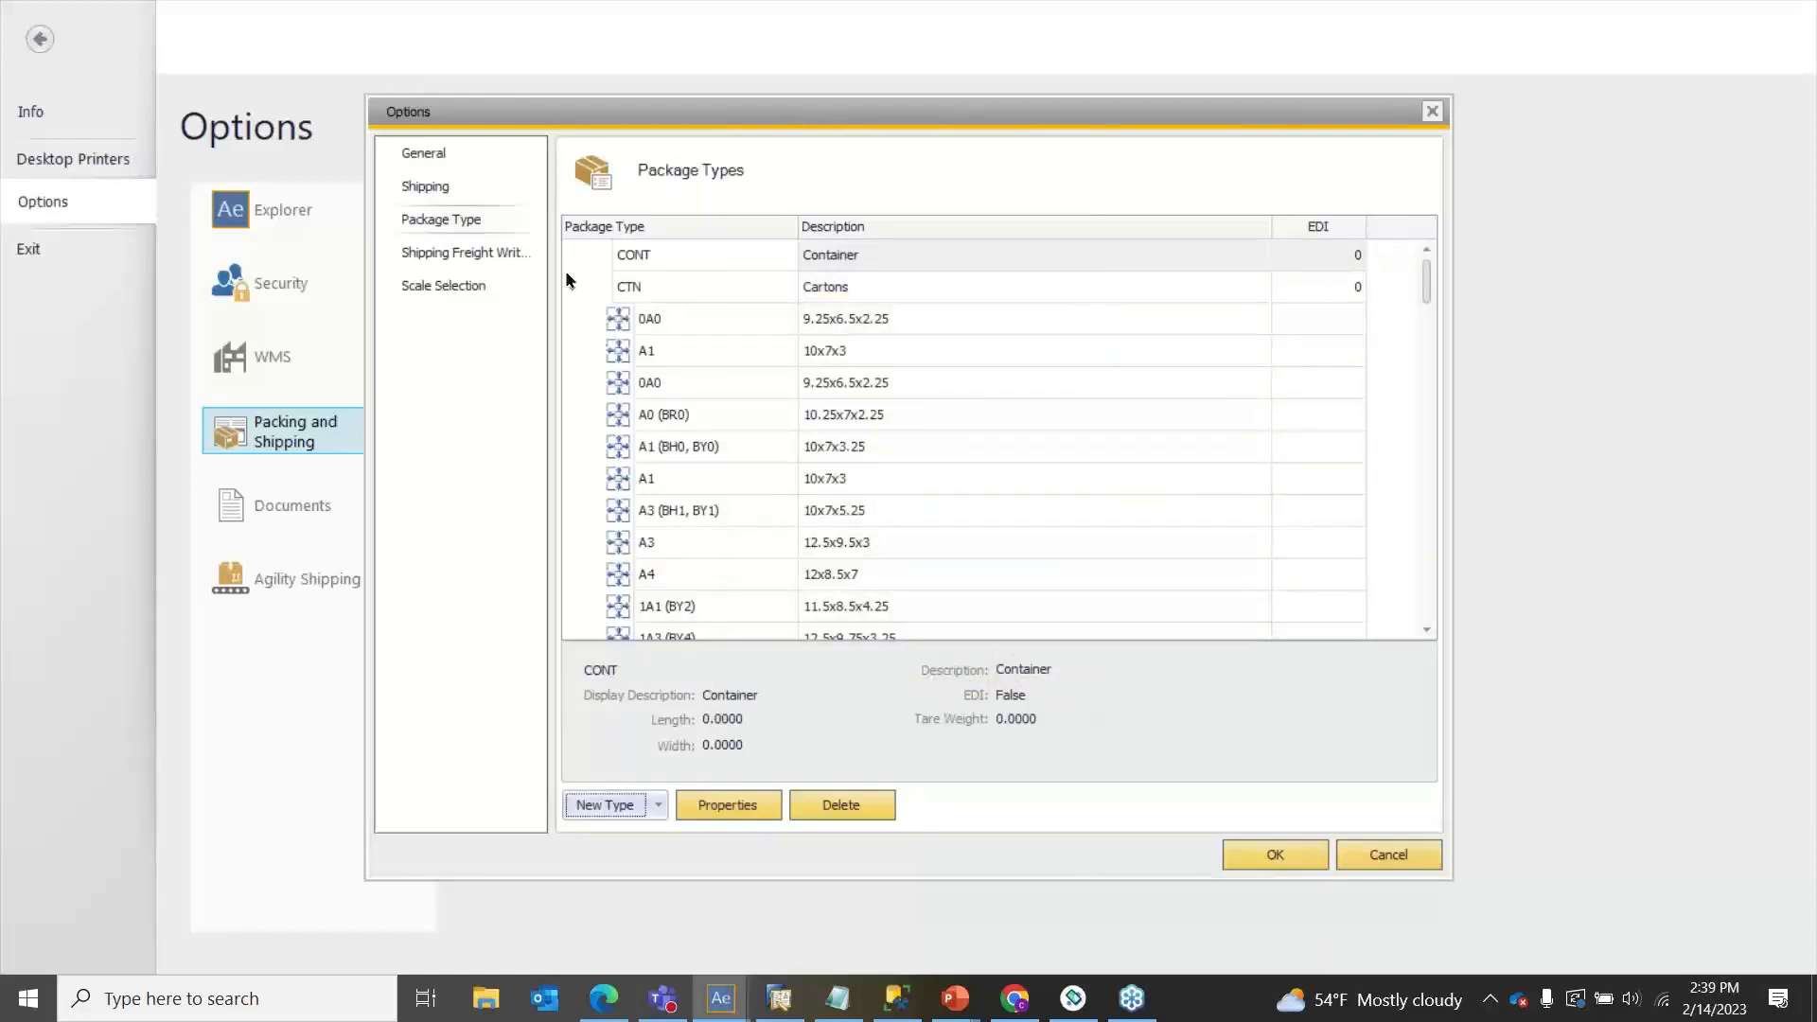
# Step: Dismiss the HubSpot pop-up and accept the package type options
pyautogui.click(573, 289)
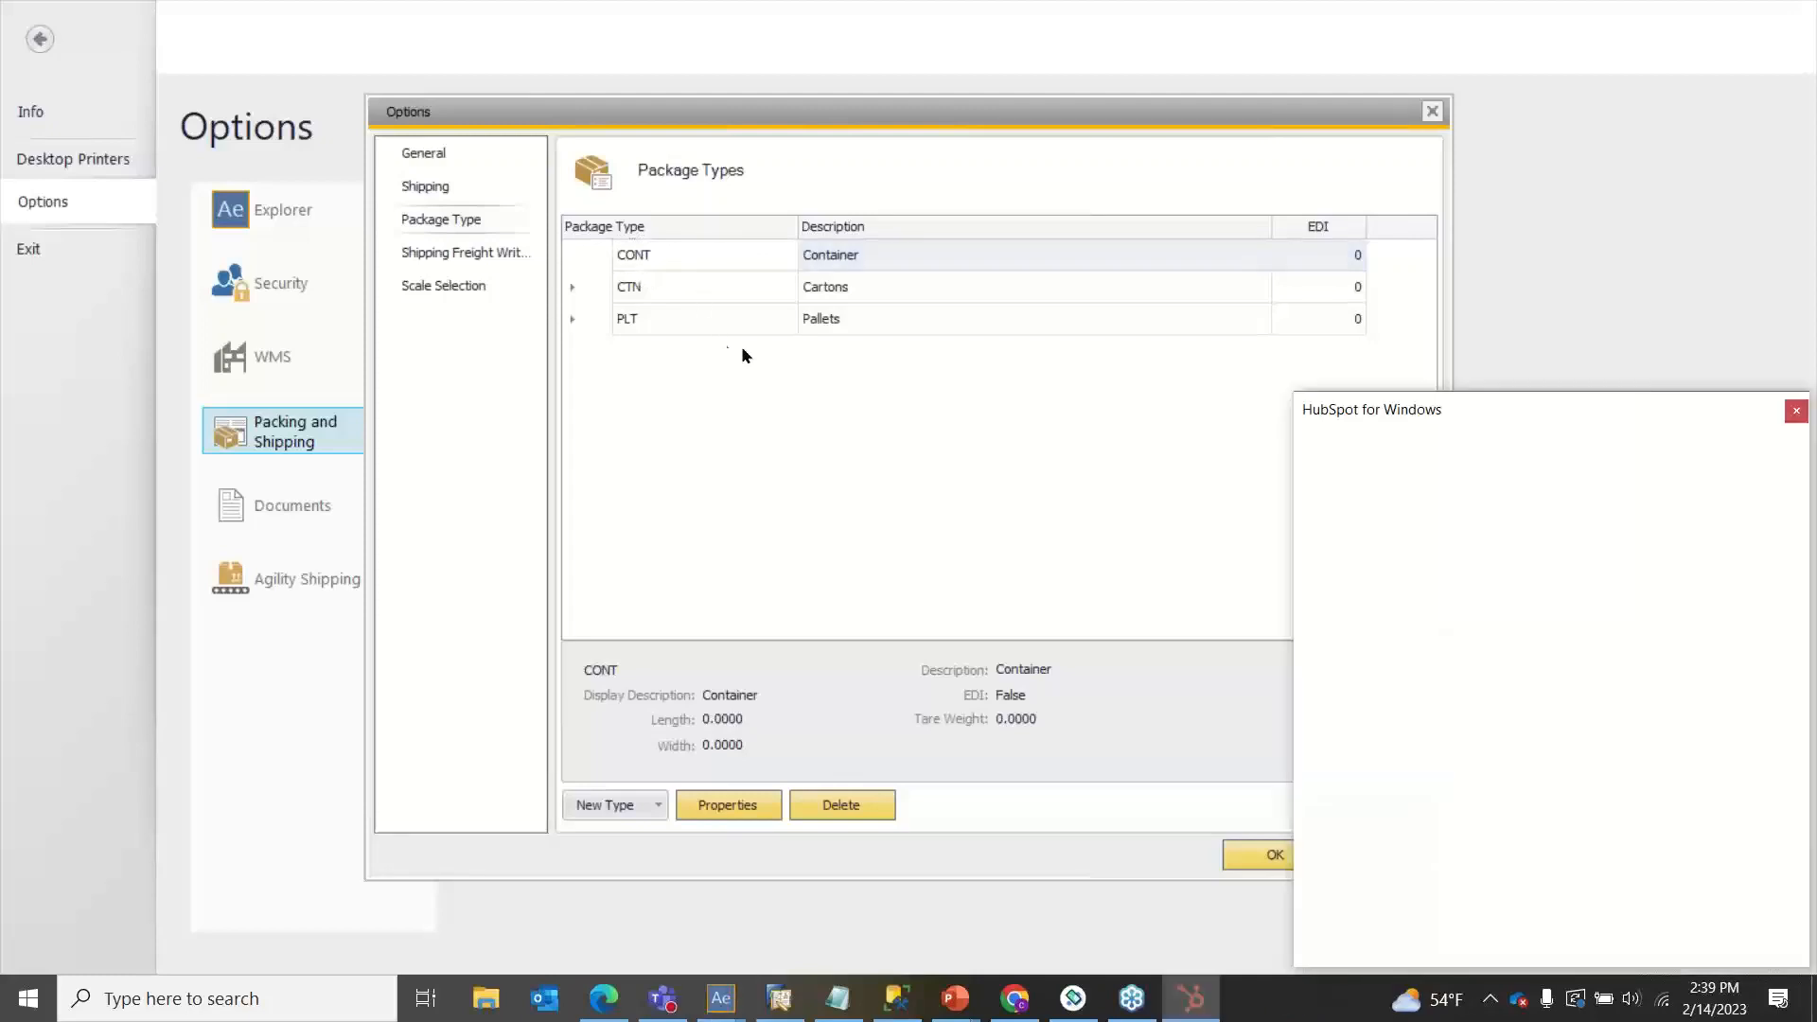
pyautogui.click(1796, 410)
pyautogui.click(1299, 858)
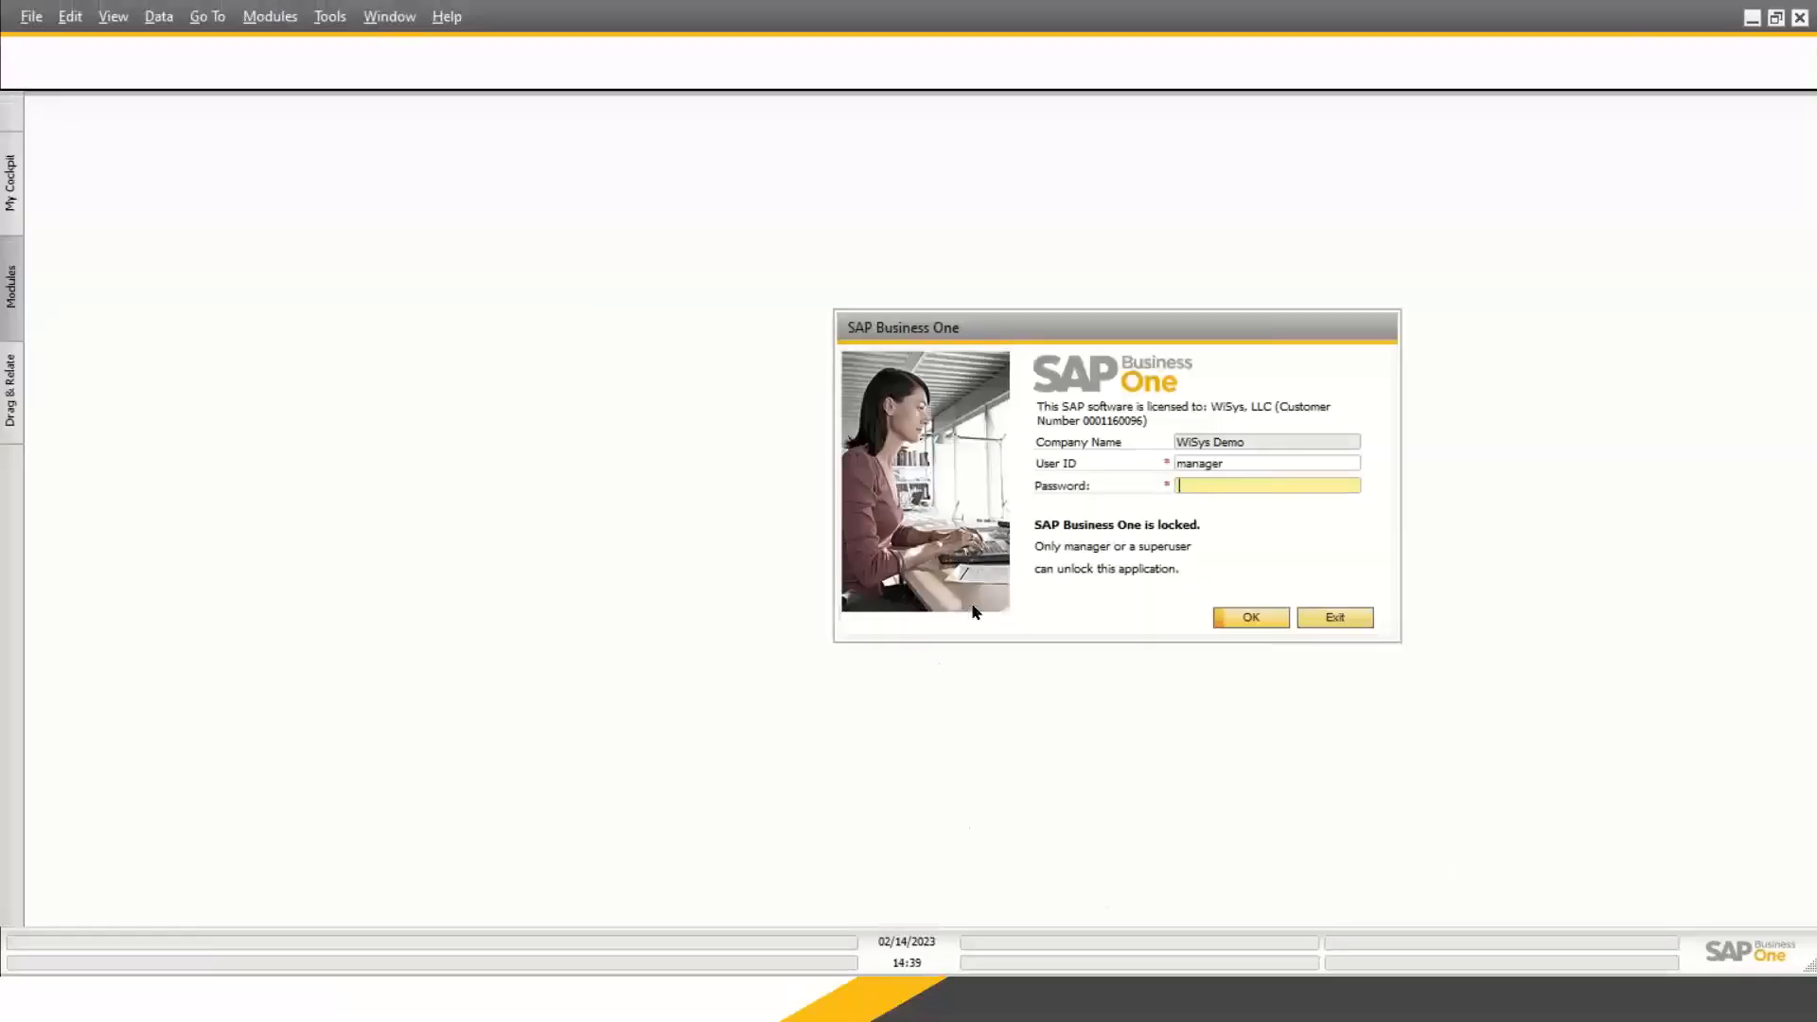
# Step: Switch to SAP Business One, unlock it with the account password, and open the inventory Package Types setup
pyautogui.write('******')
pyautogui.press('Return')
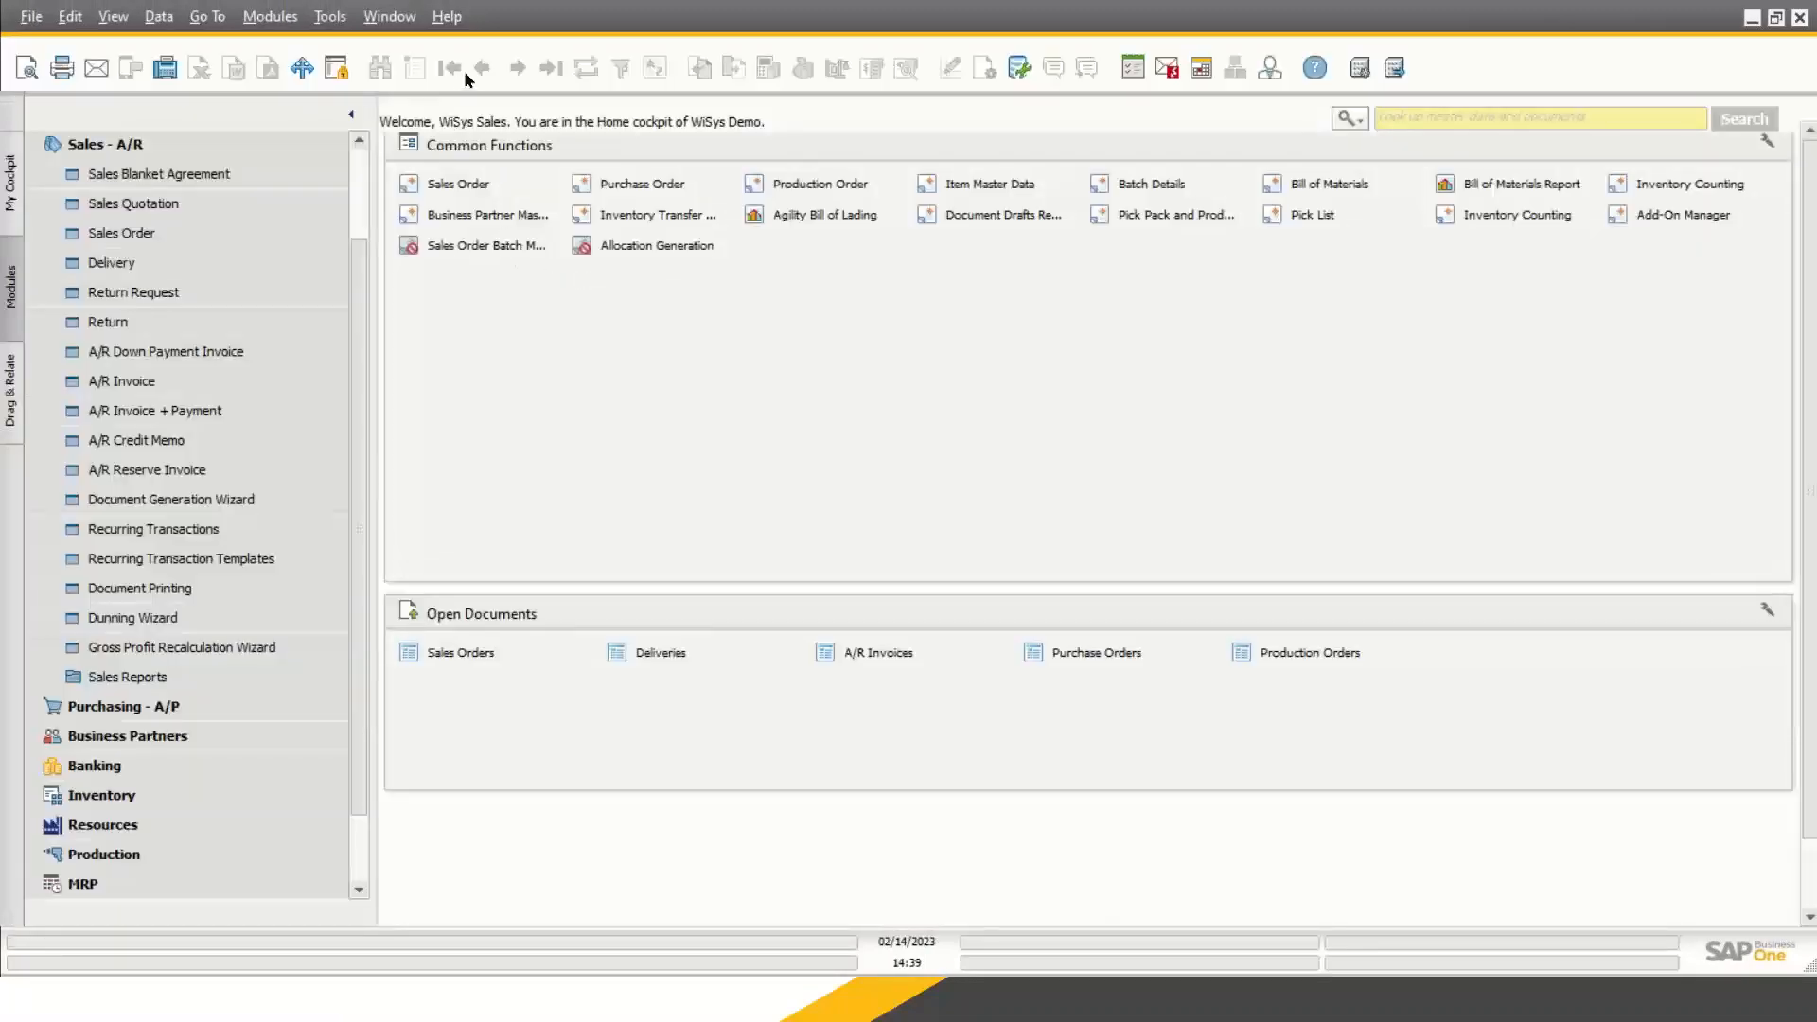
pyautogui.click(269, 17)
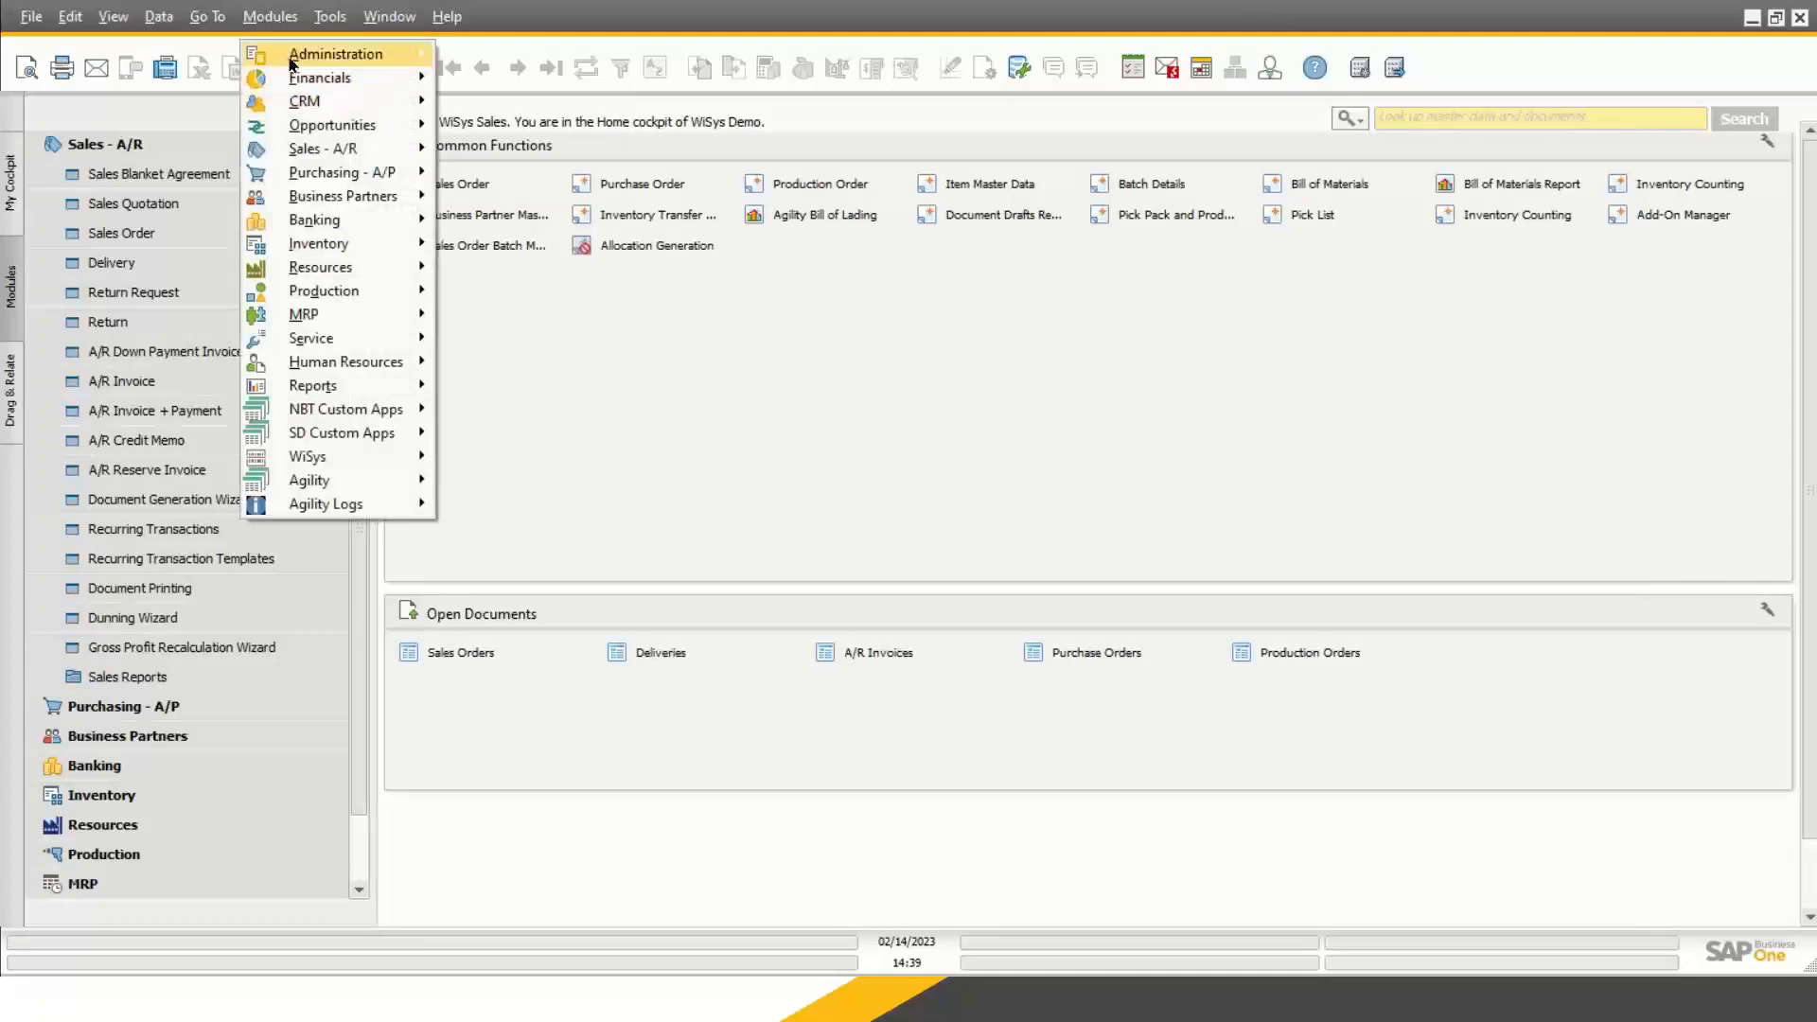
pyautogui.moveTo(292, 62)
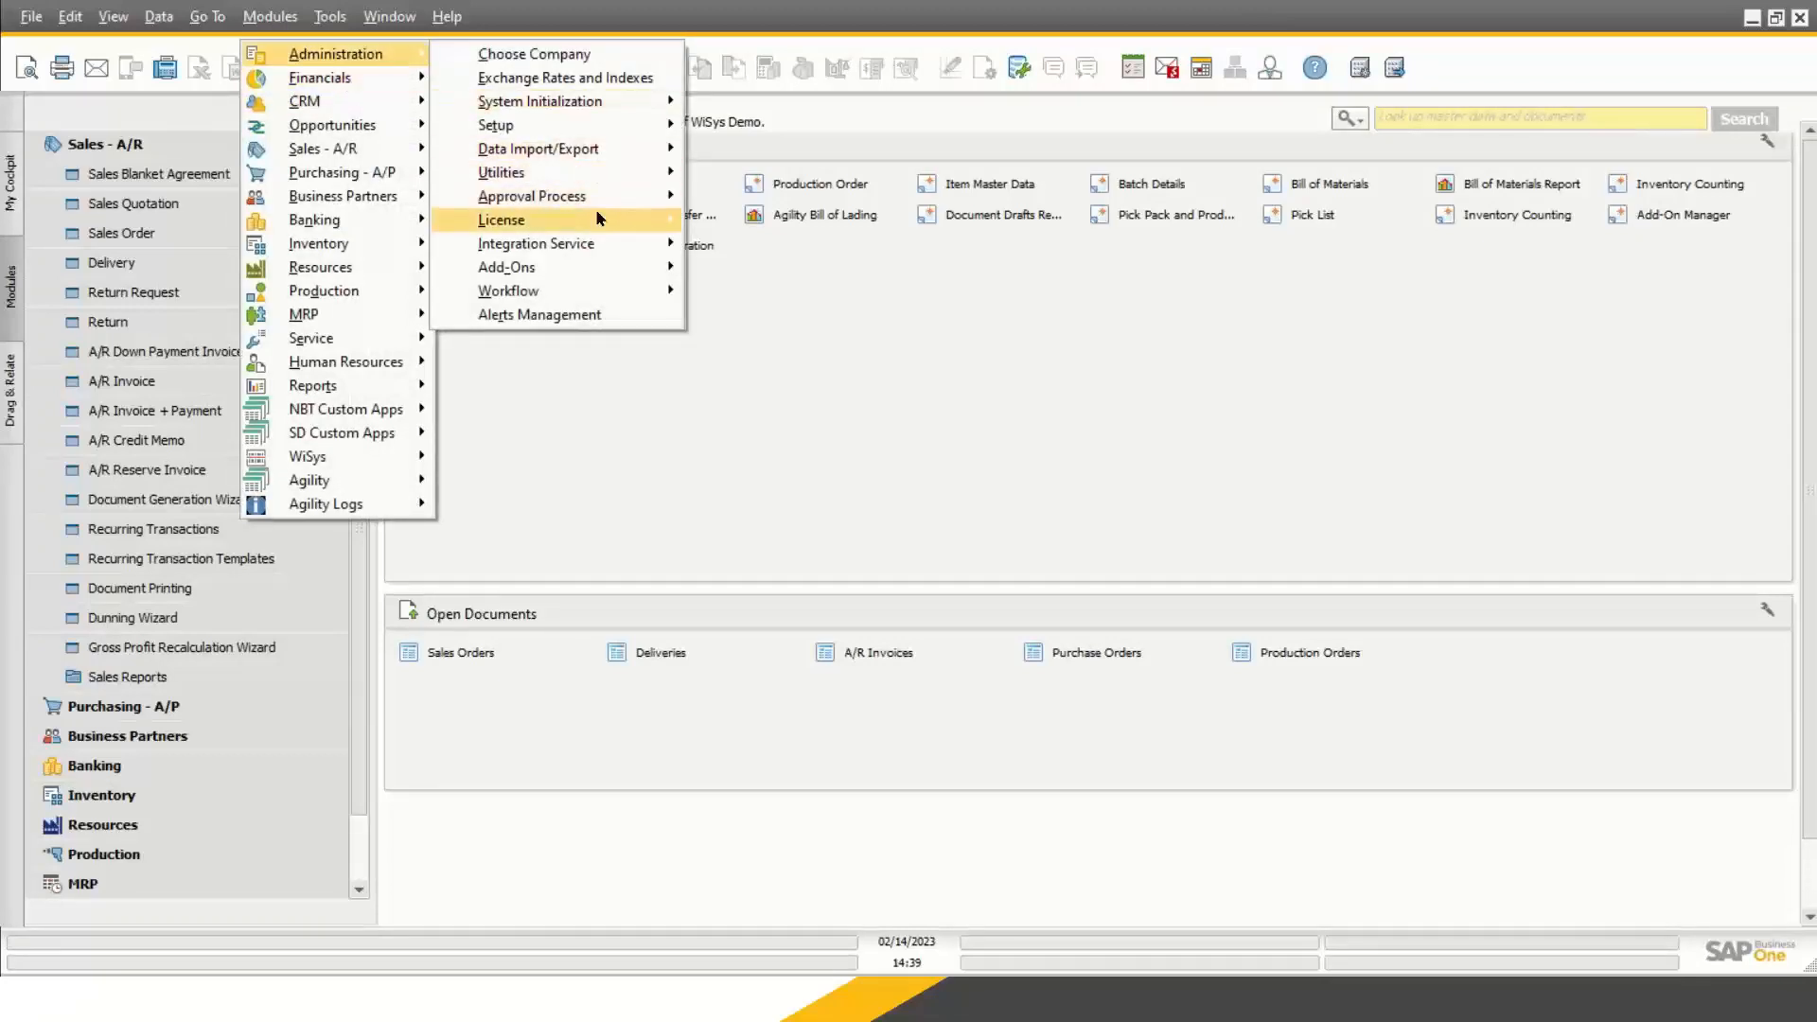
pyautogui.moveTo(575, 125)
pyautogui.moveTo(774, 294)
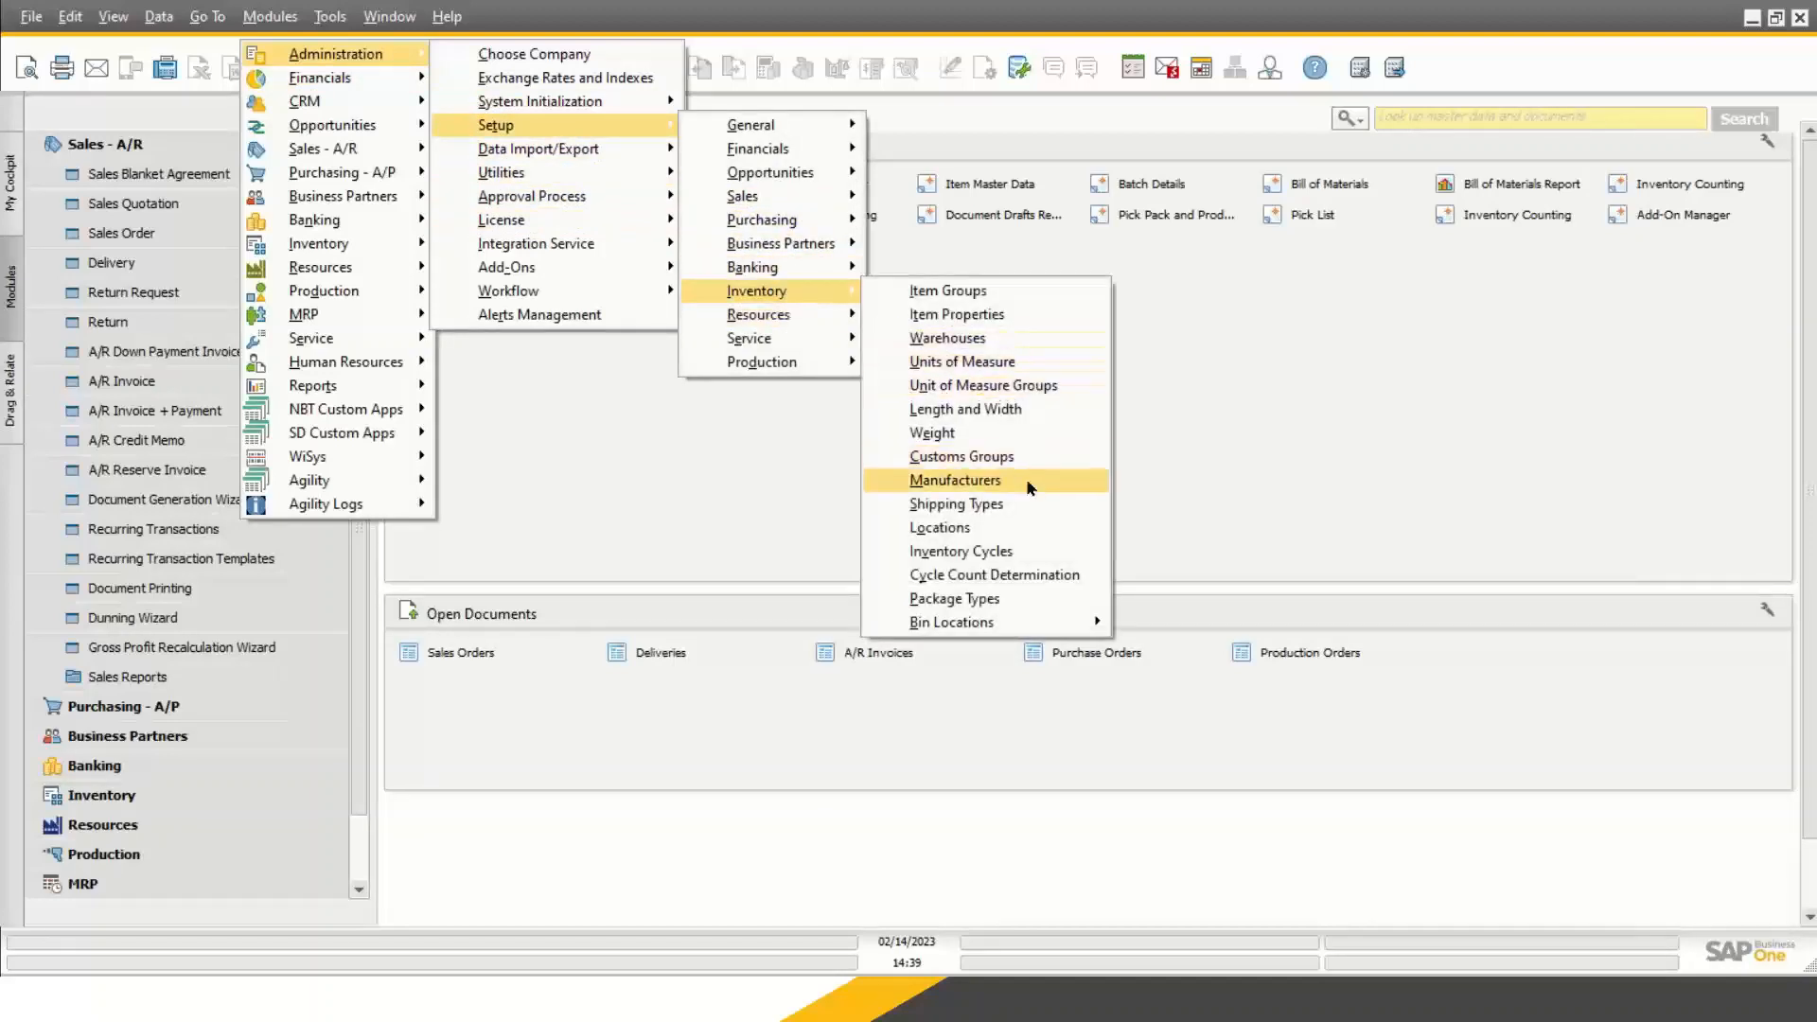
pyautogui.click(1005, 602)
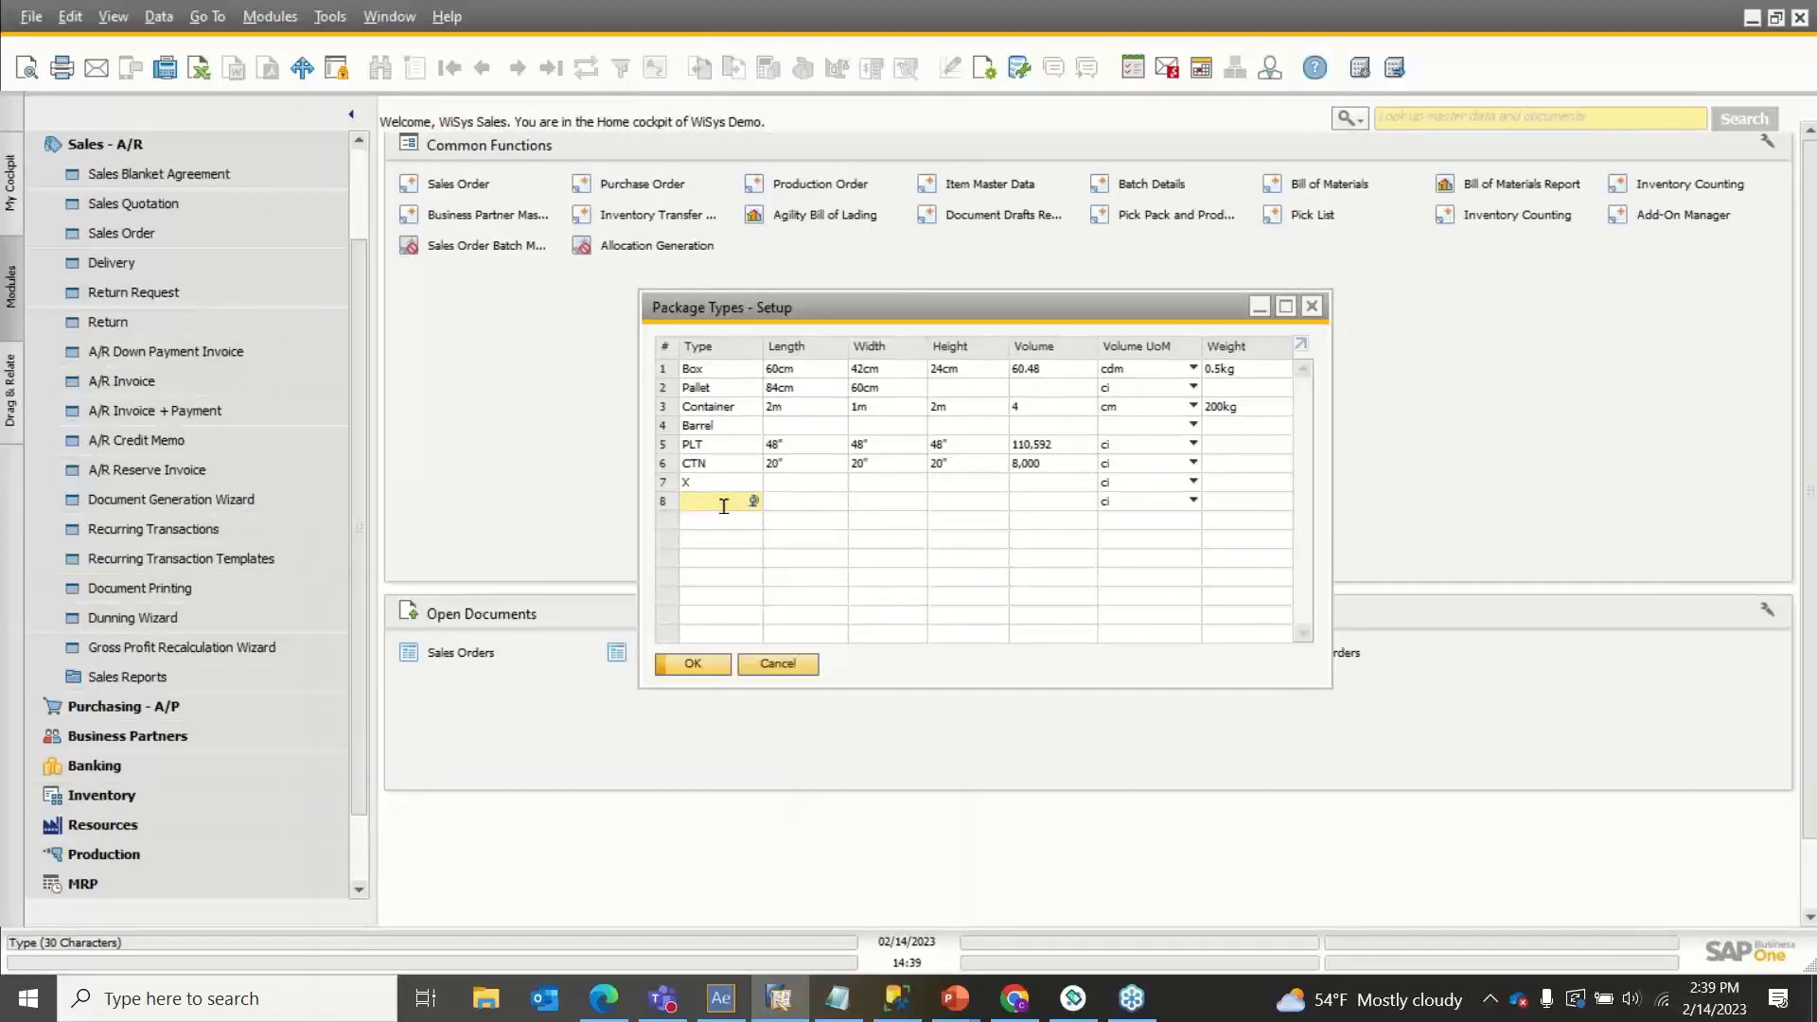
# Step: Add the package type CONT in the empty row, save it, and close the setup
pyautogui.write('CONT')
pyautogui.press('Tab')
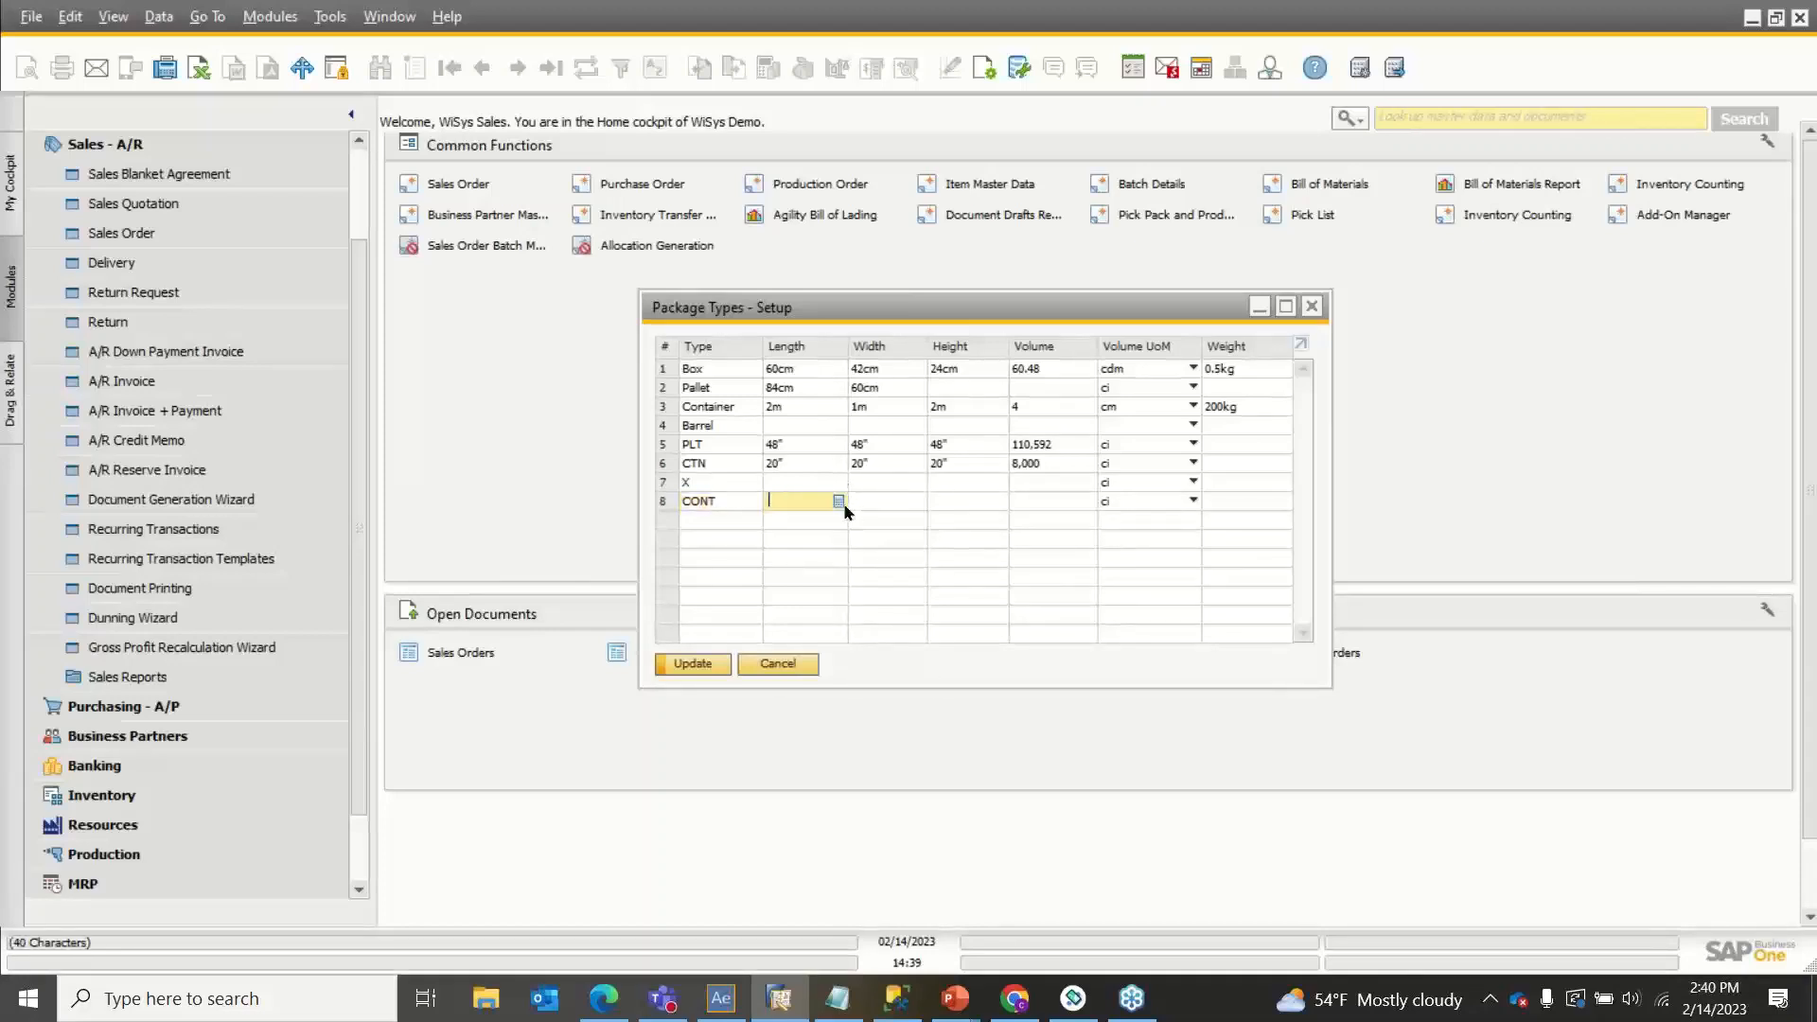
pyautogui.click(693, 664)
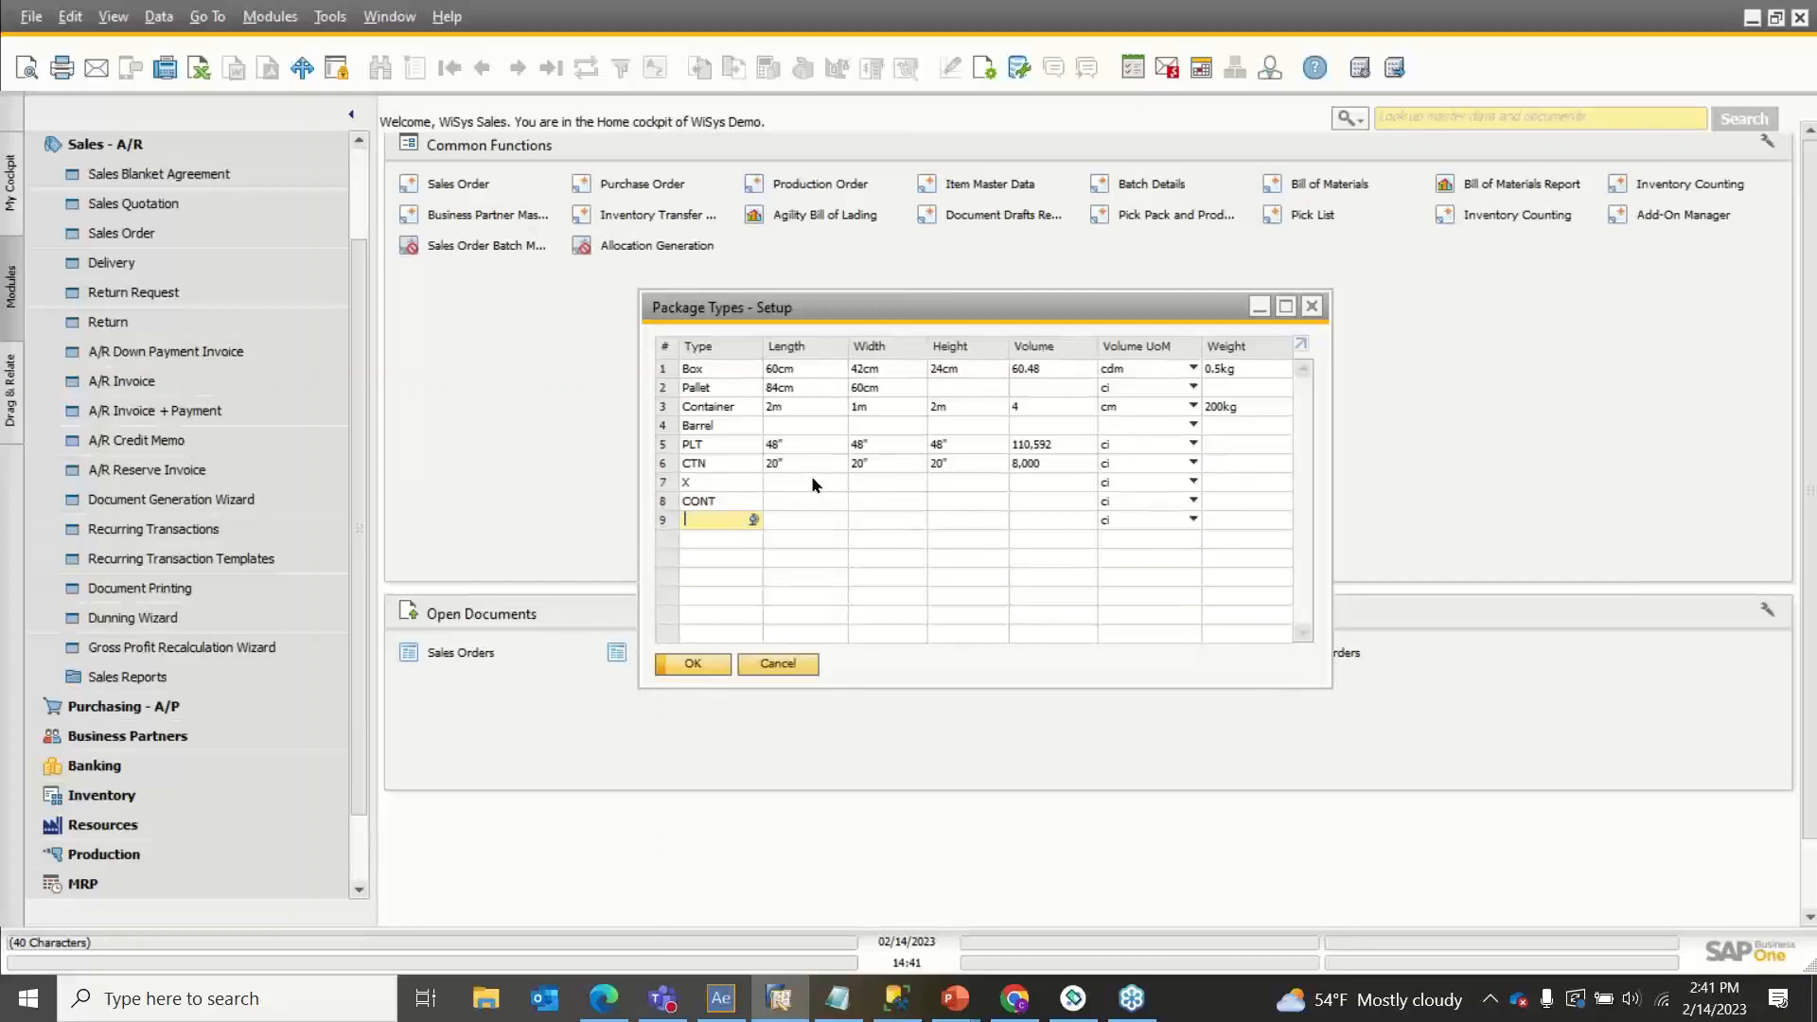
pyautogui.click(728, 445)
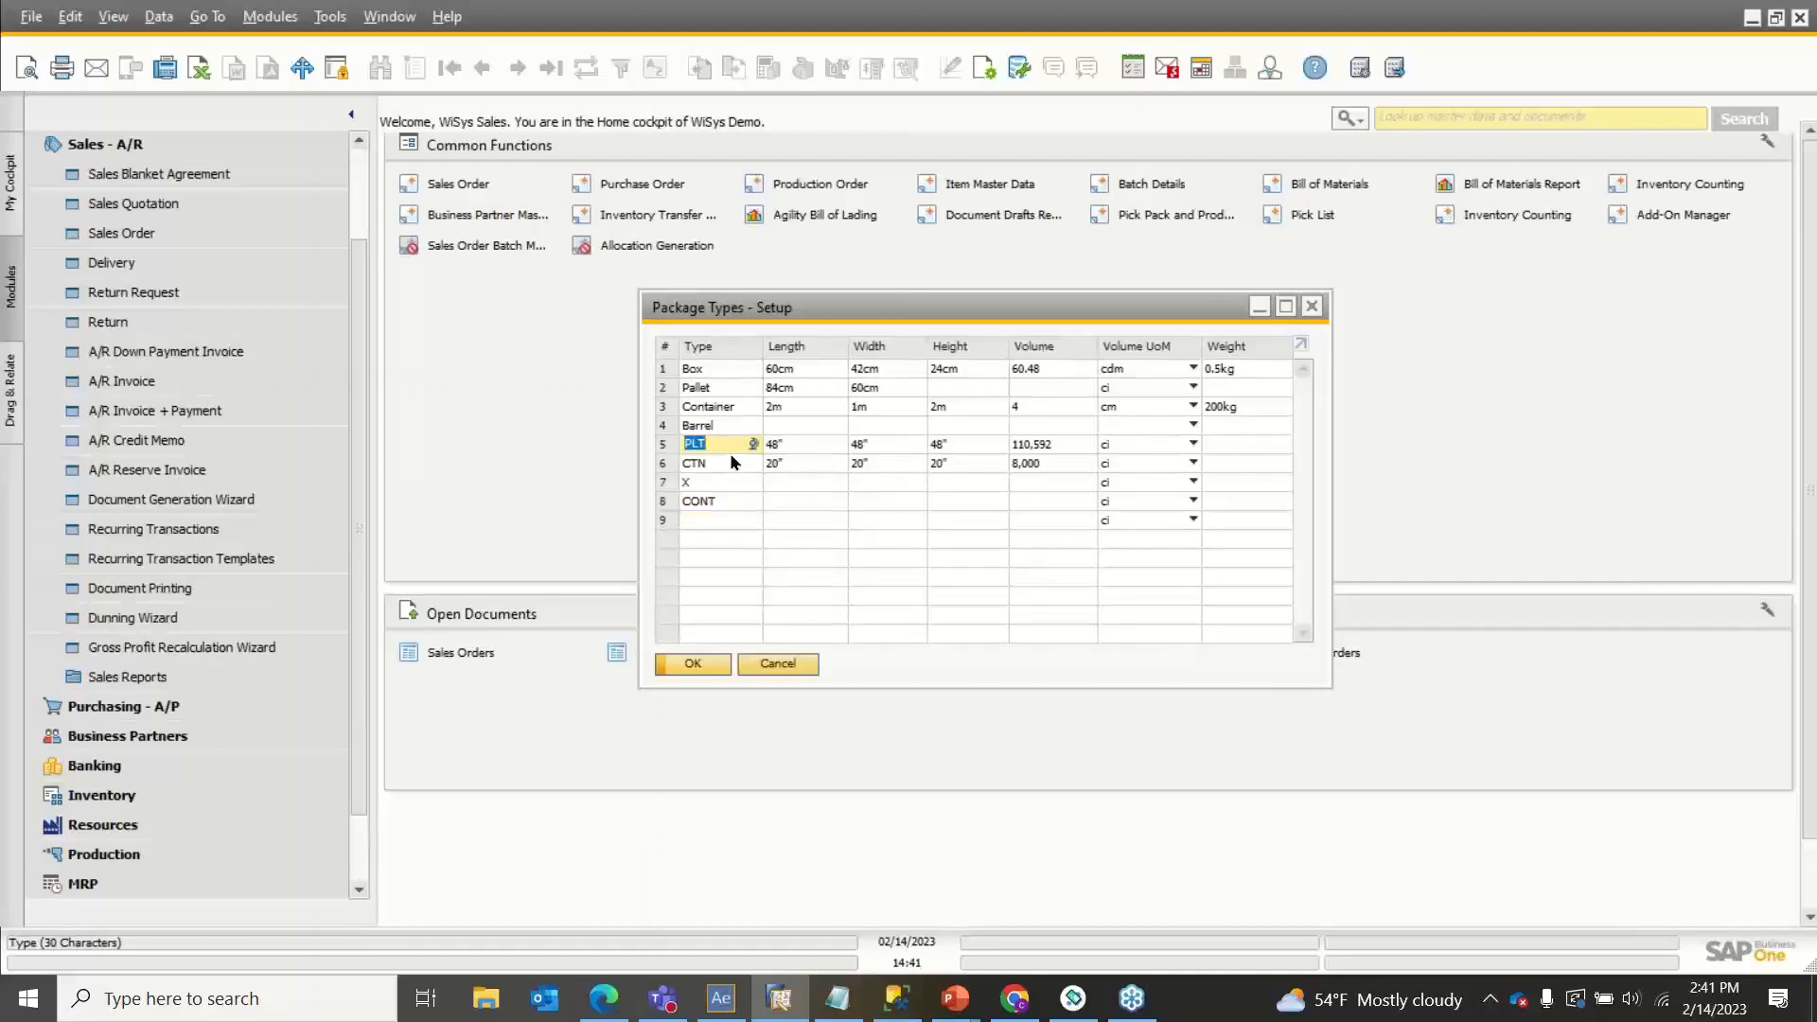
pyautogui.click(691, 503)
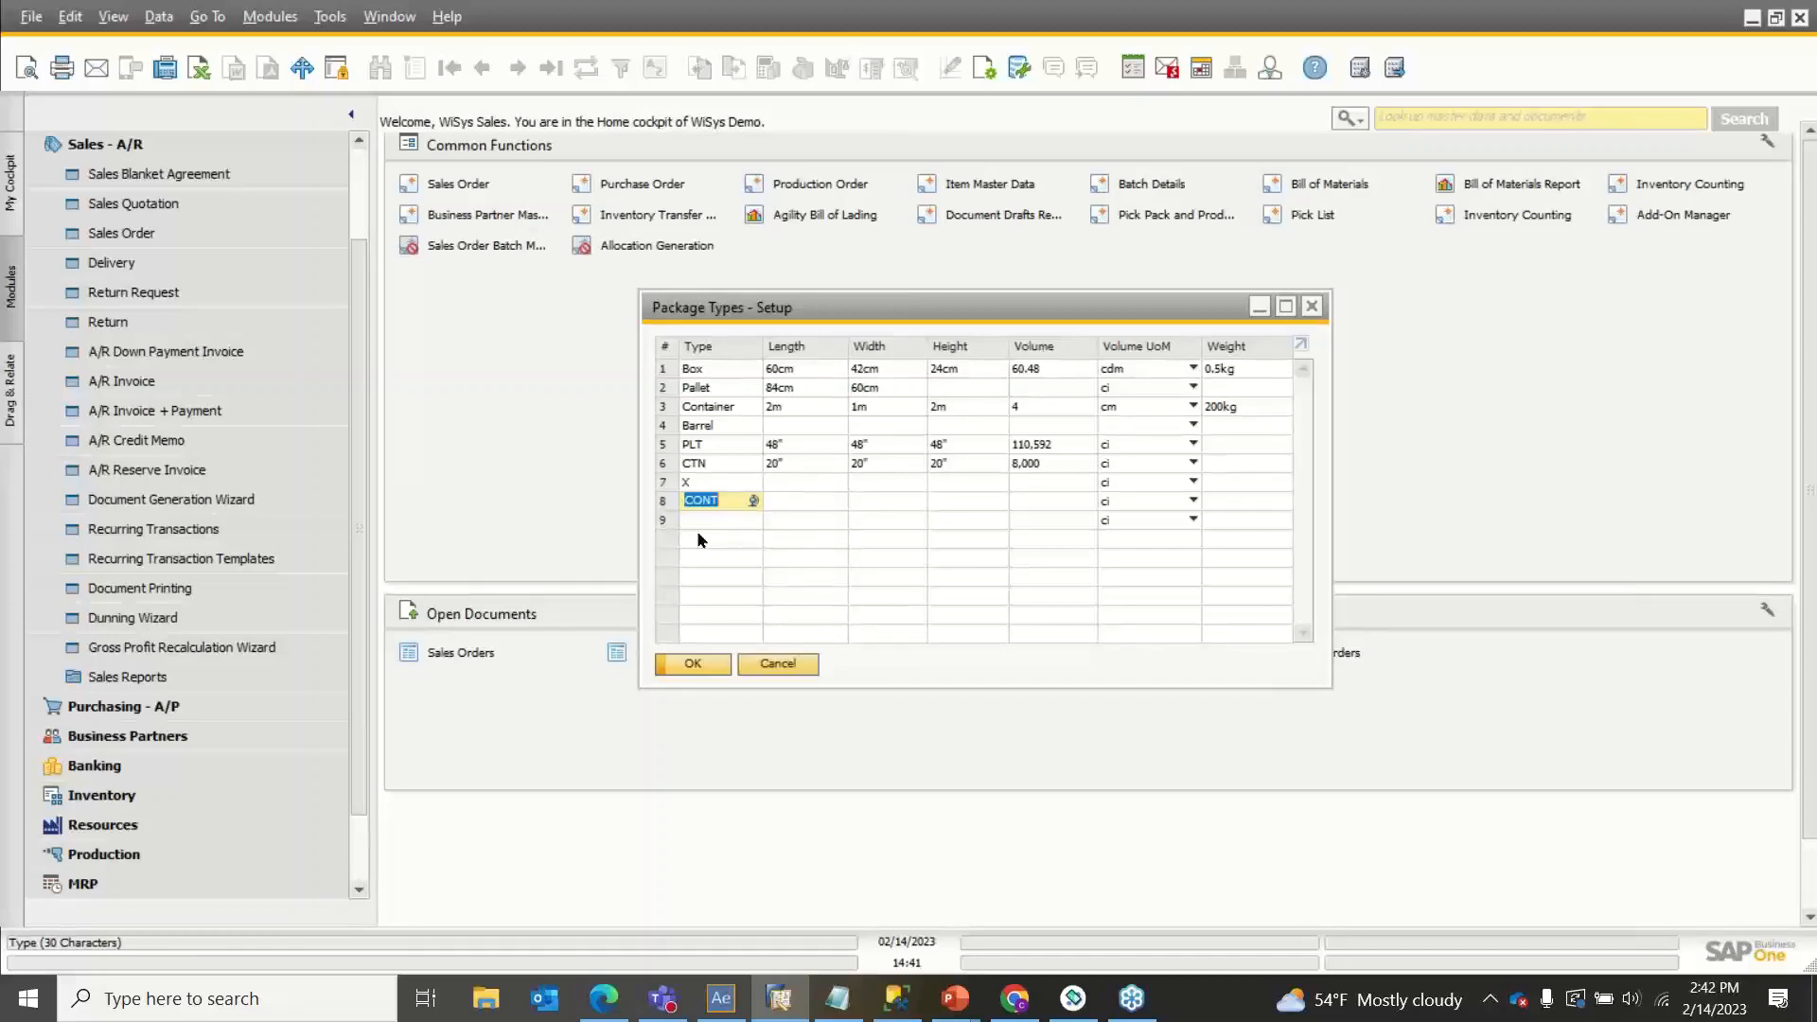
pyautogui.click(683, 664)
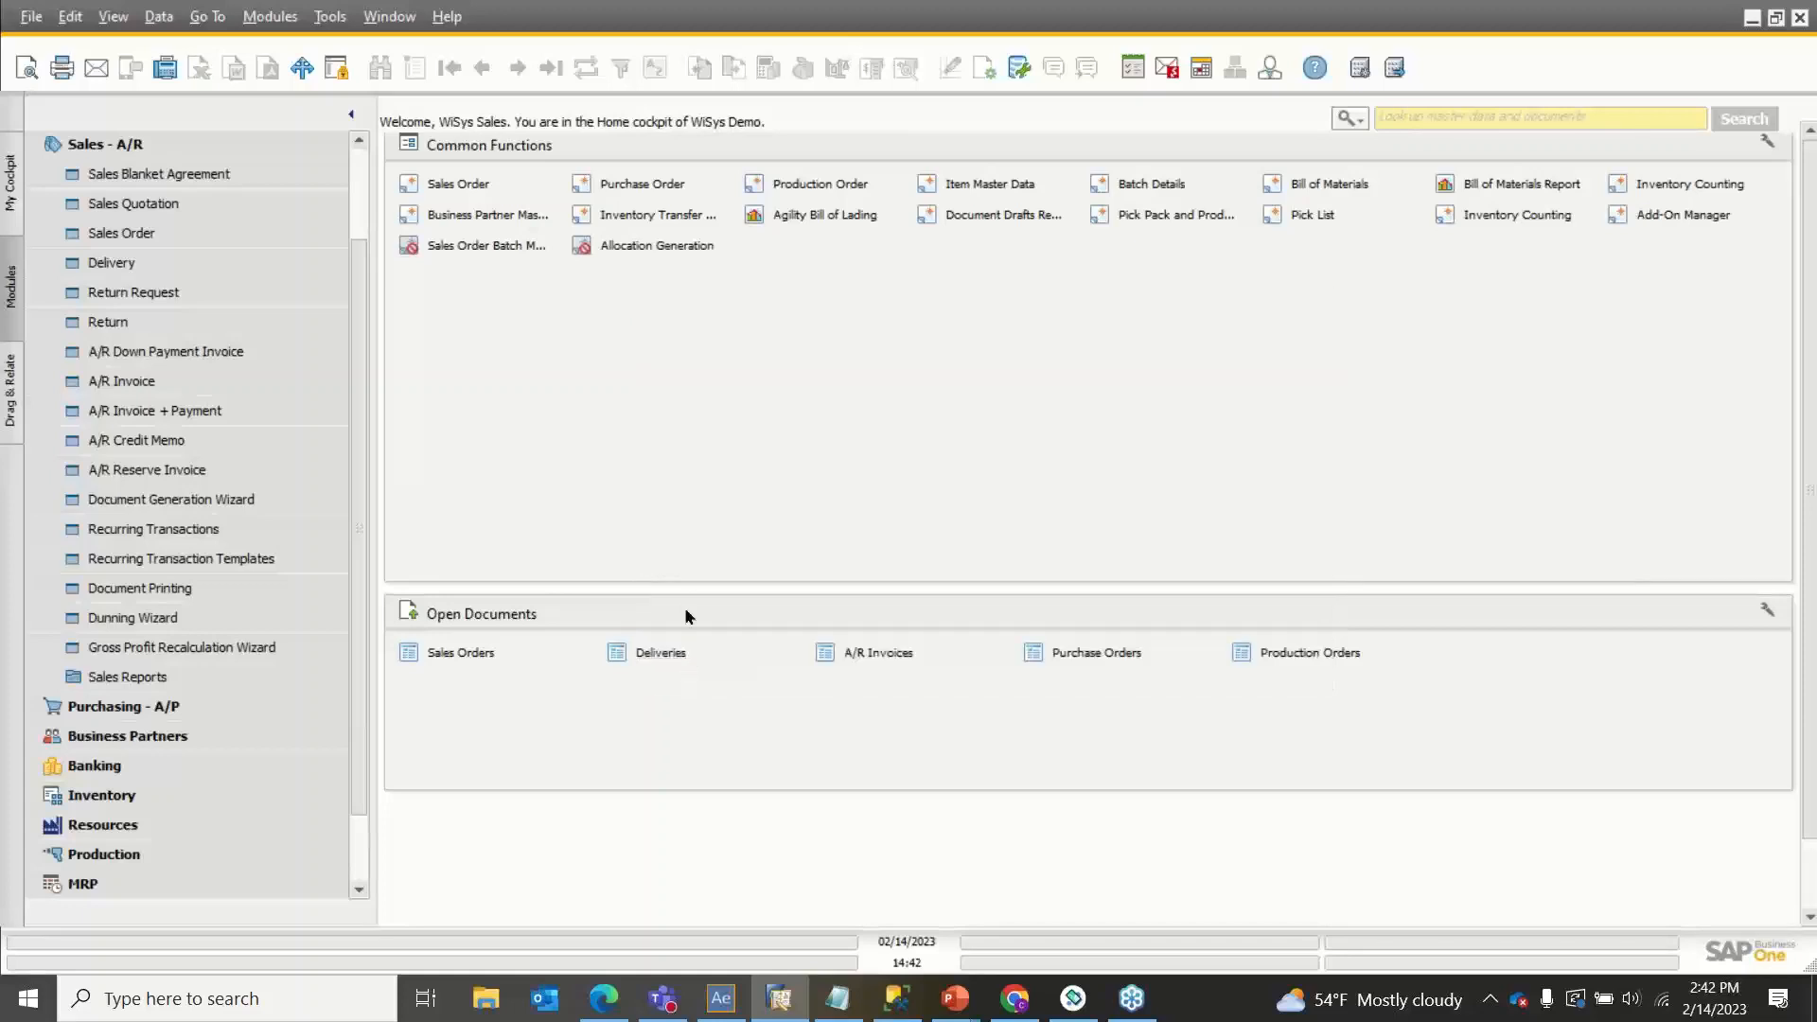
# Step: Switch back to Wisys Agility Explorer, open the Inventory Pallet View, and widen the Package Type column
pyautogui.click(734, 1004)
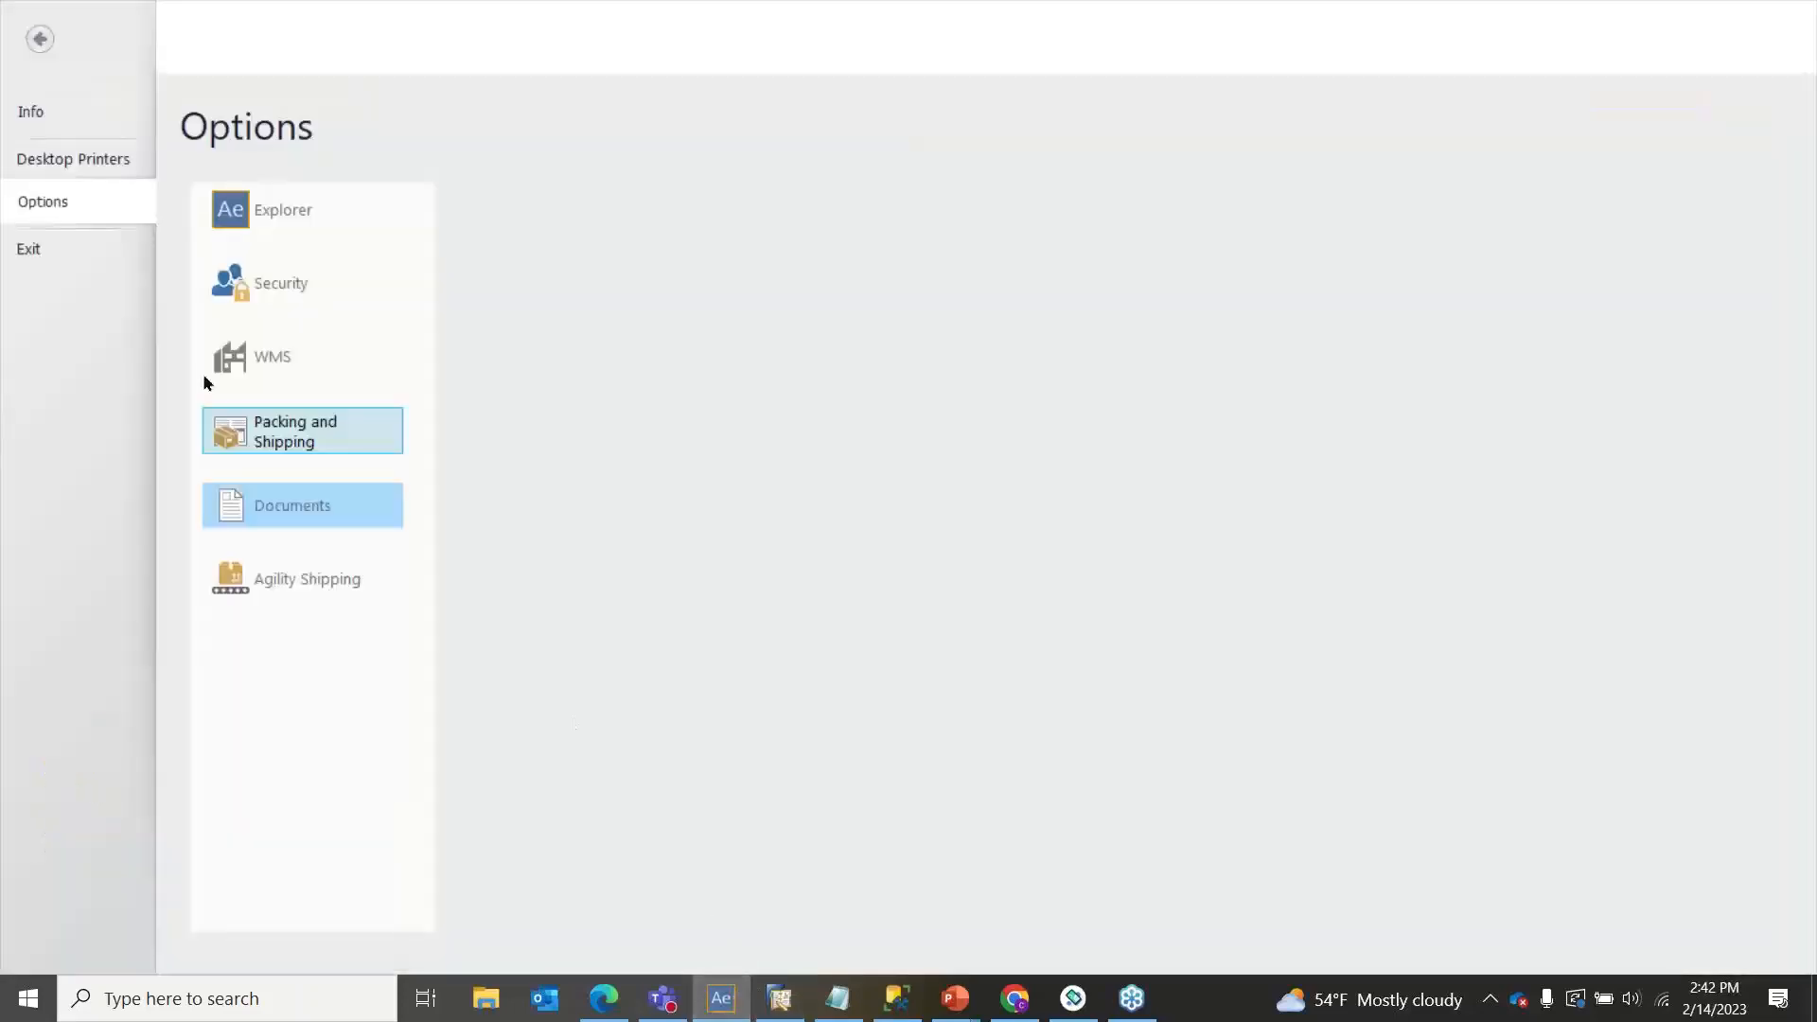
pyautogui.click(53, 38)
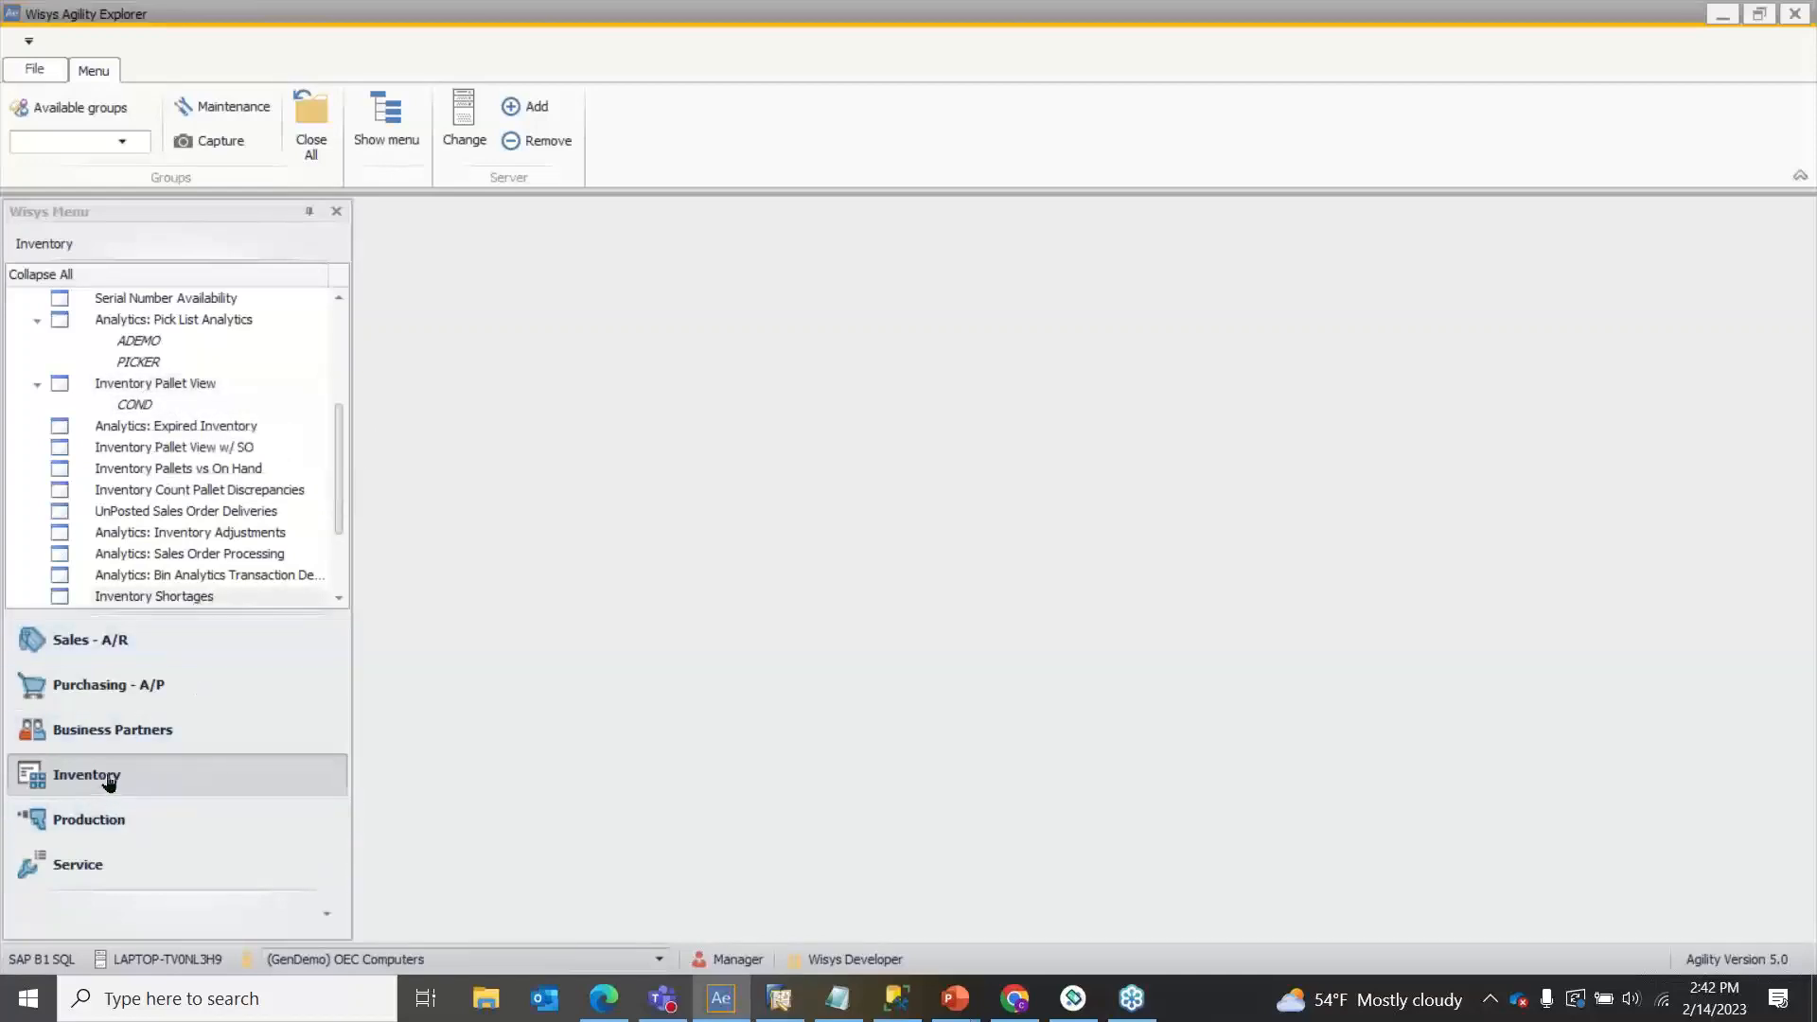
pyautogui.click(133, 381)
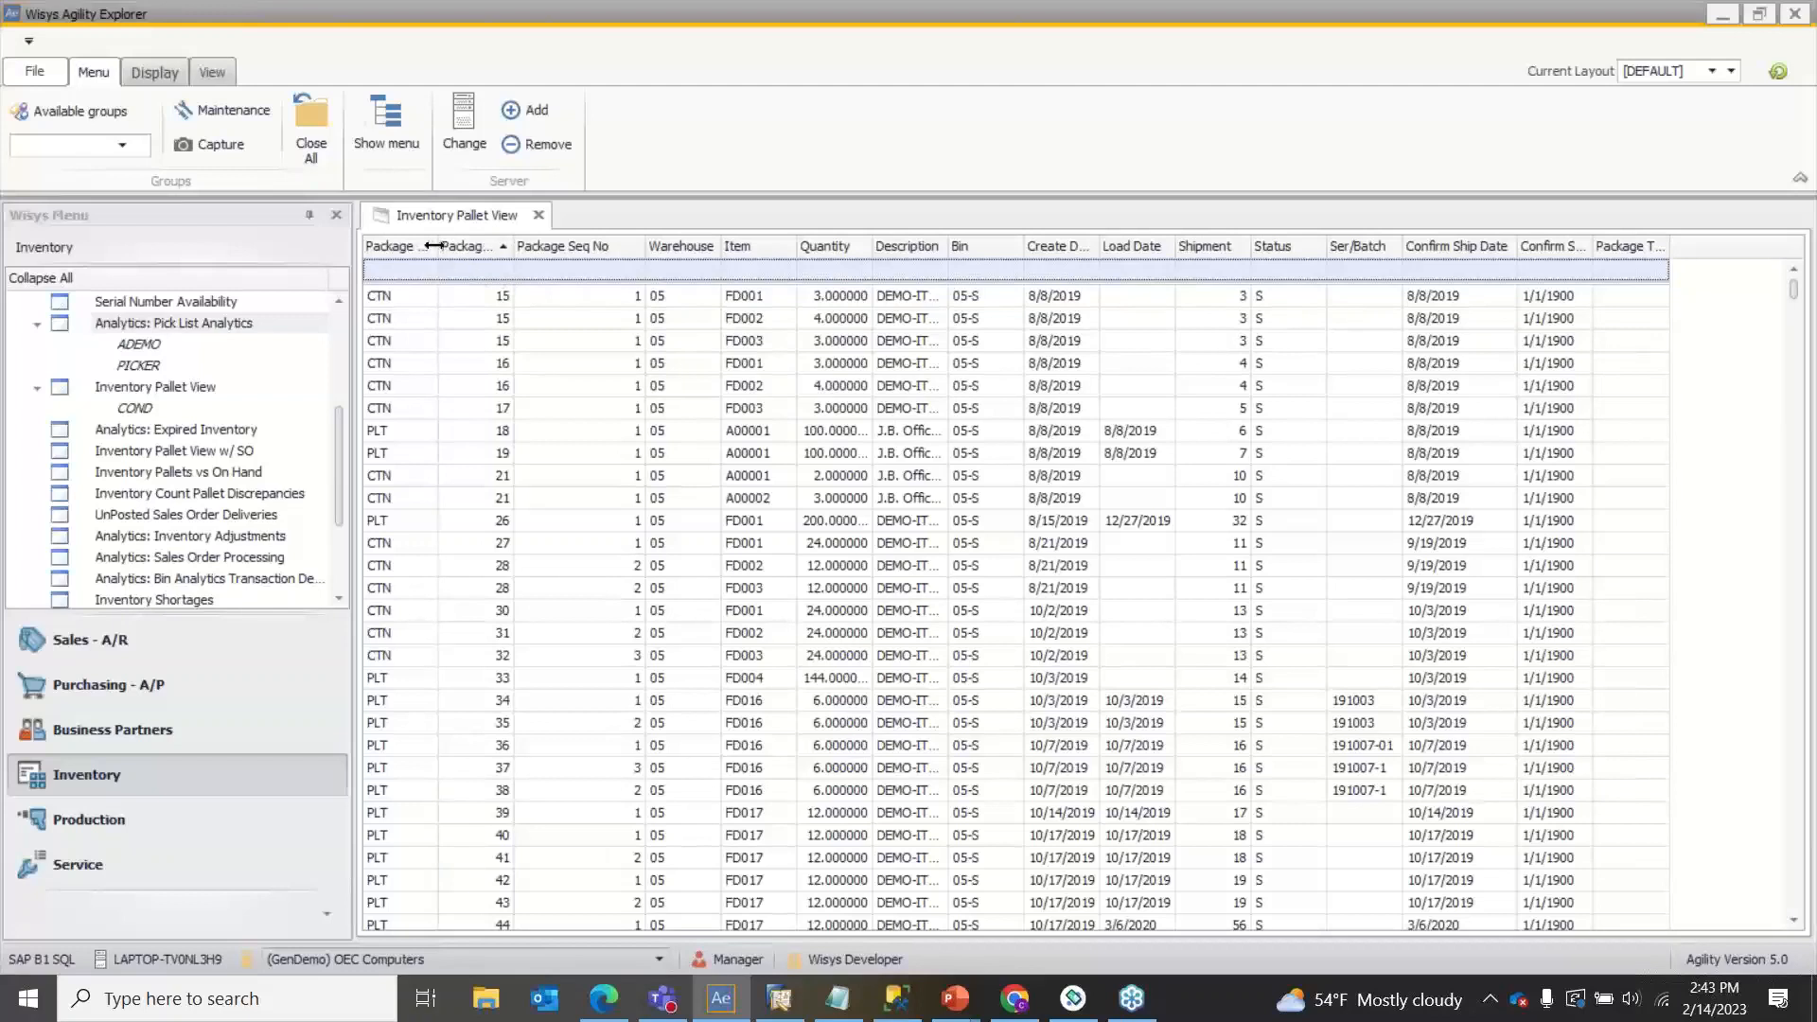
pyautogui.moveTo(438, 246); pyautogui.dragTo(469, 247)
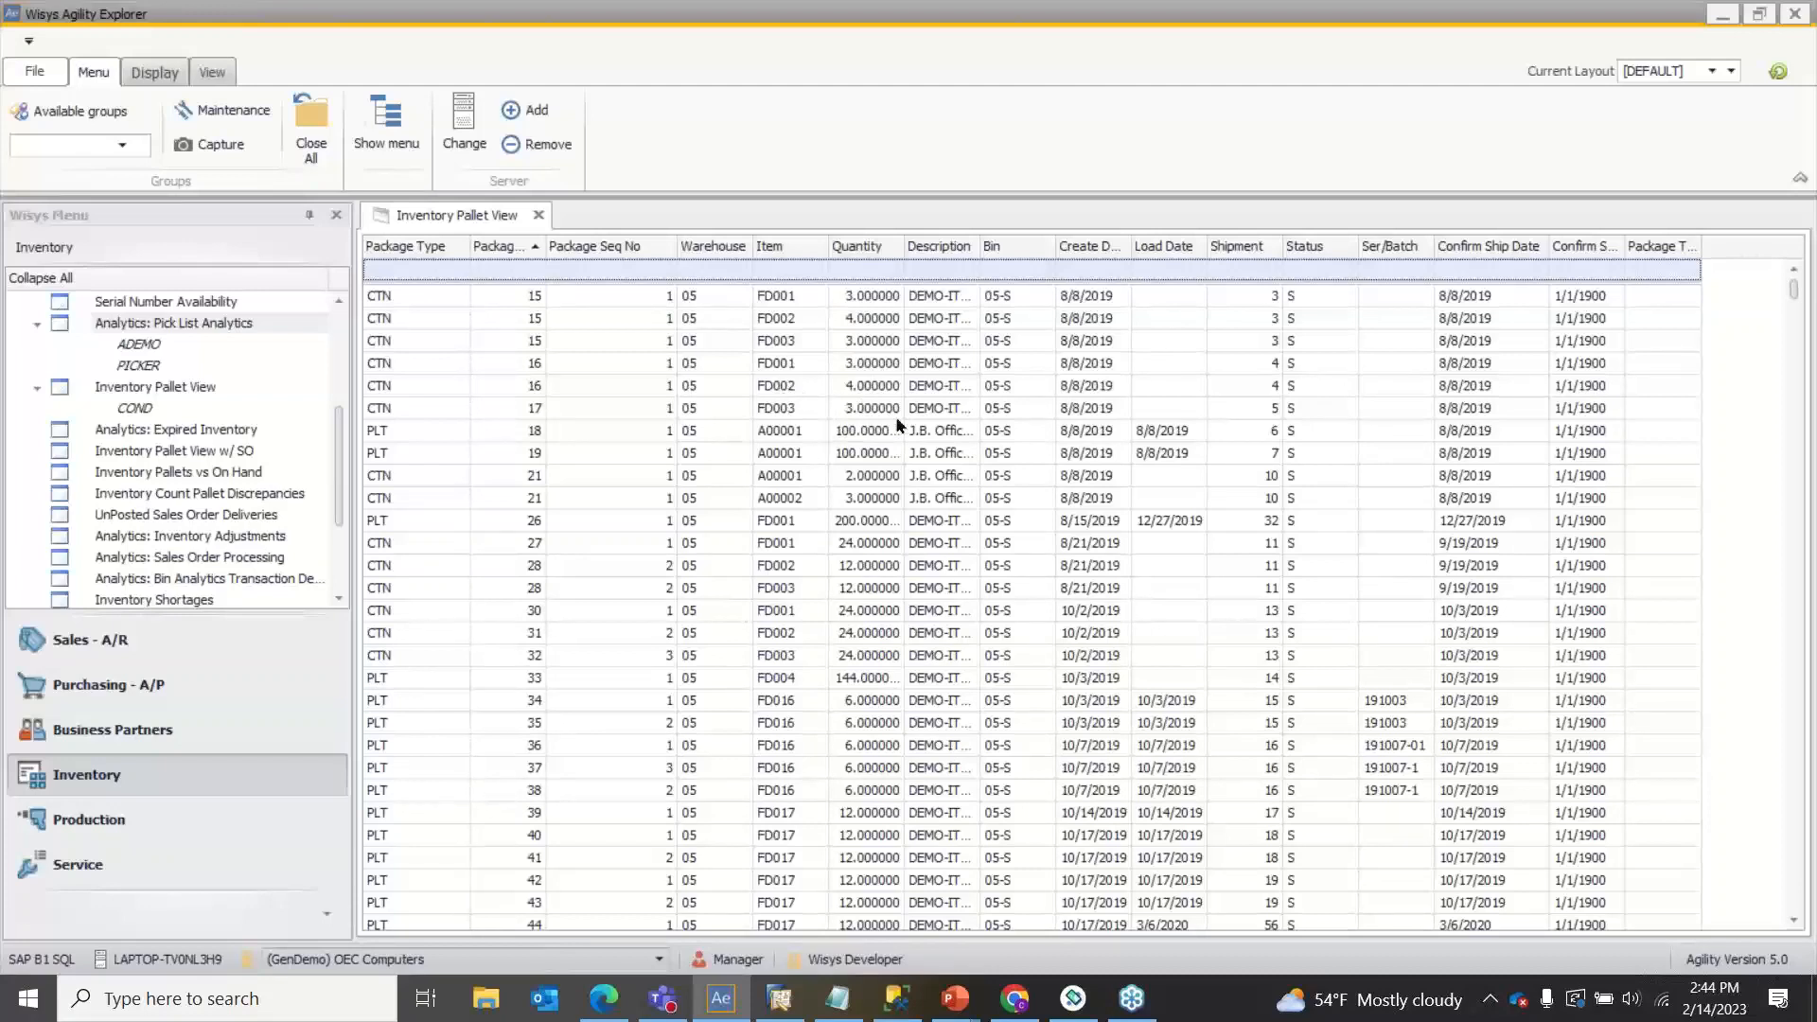
pyautogui.click(999, 407)
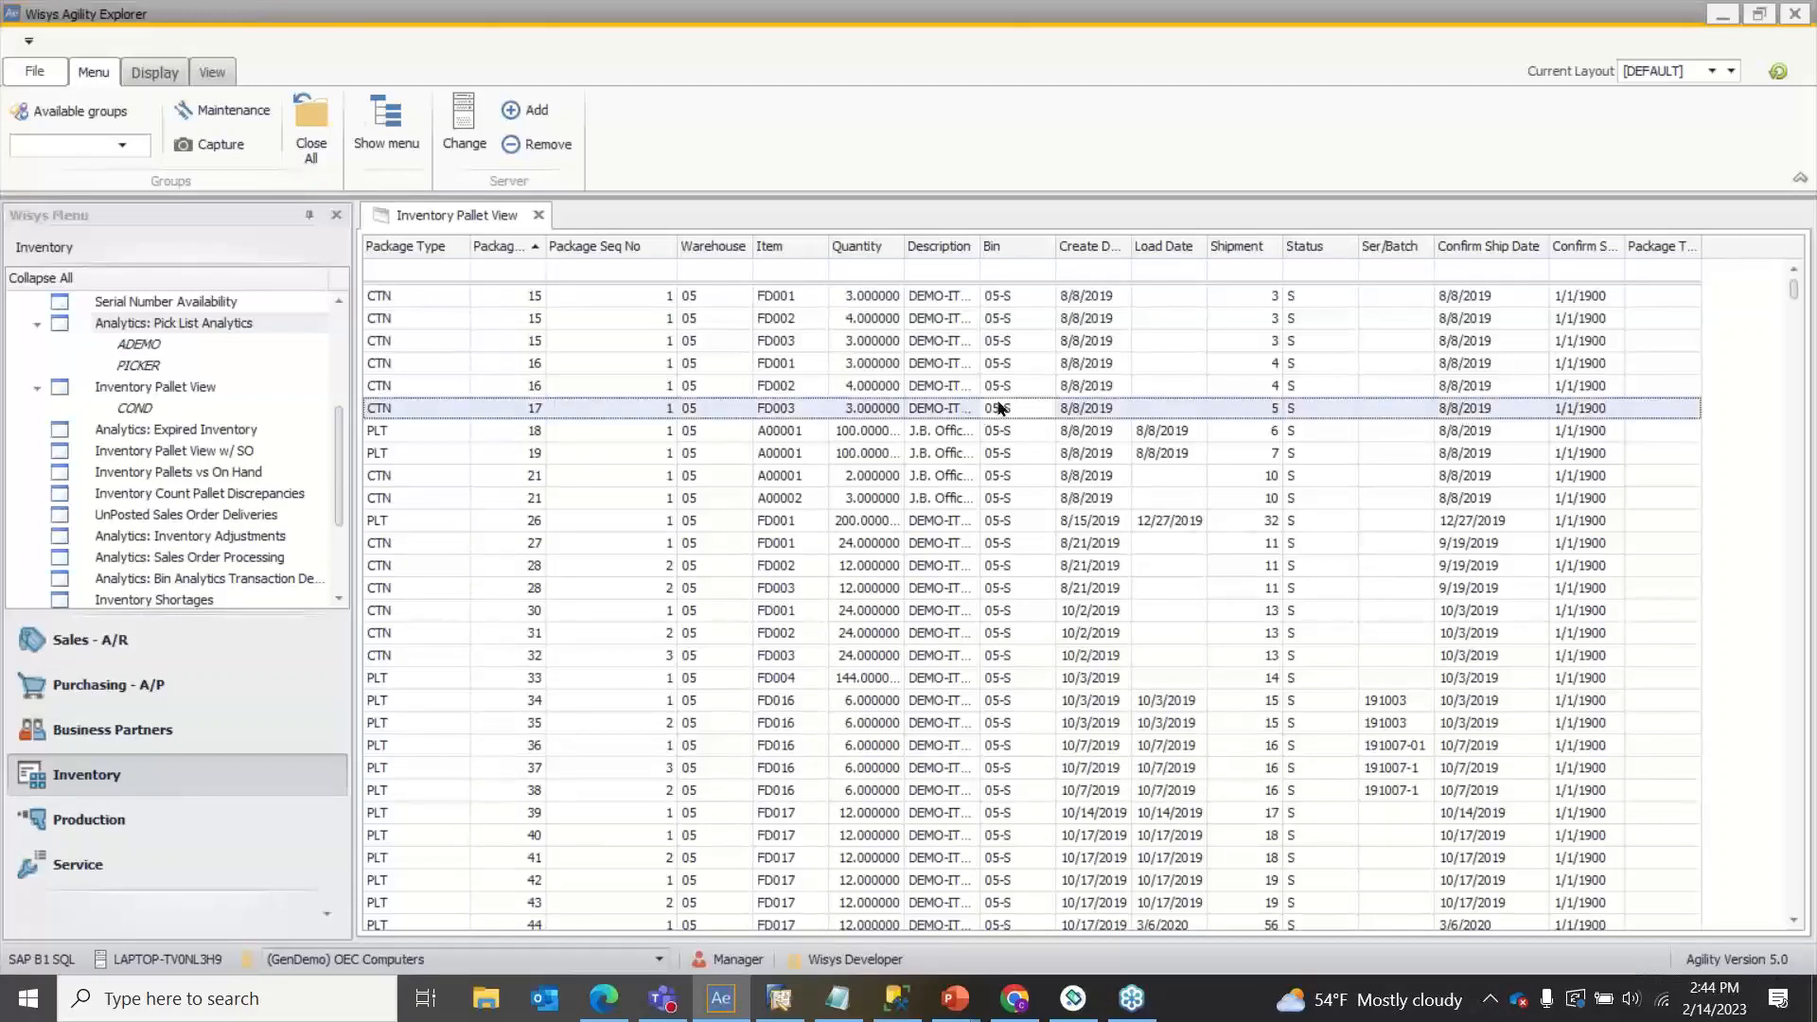
pyautogui.click(1001, 439)
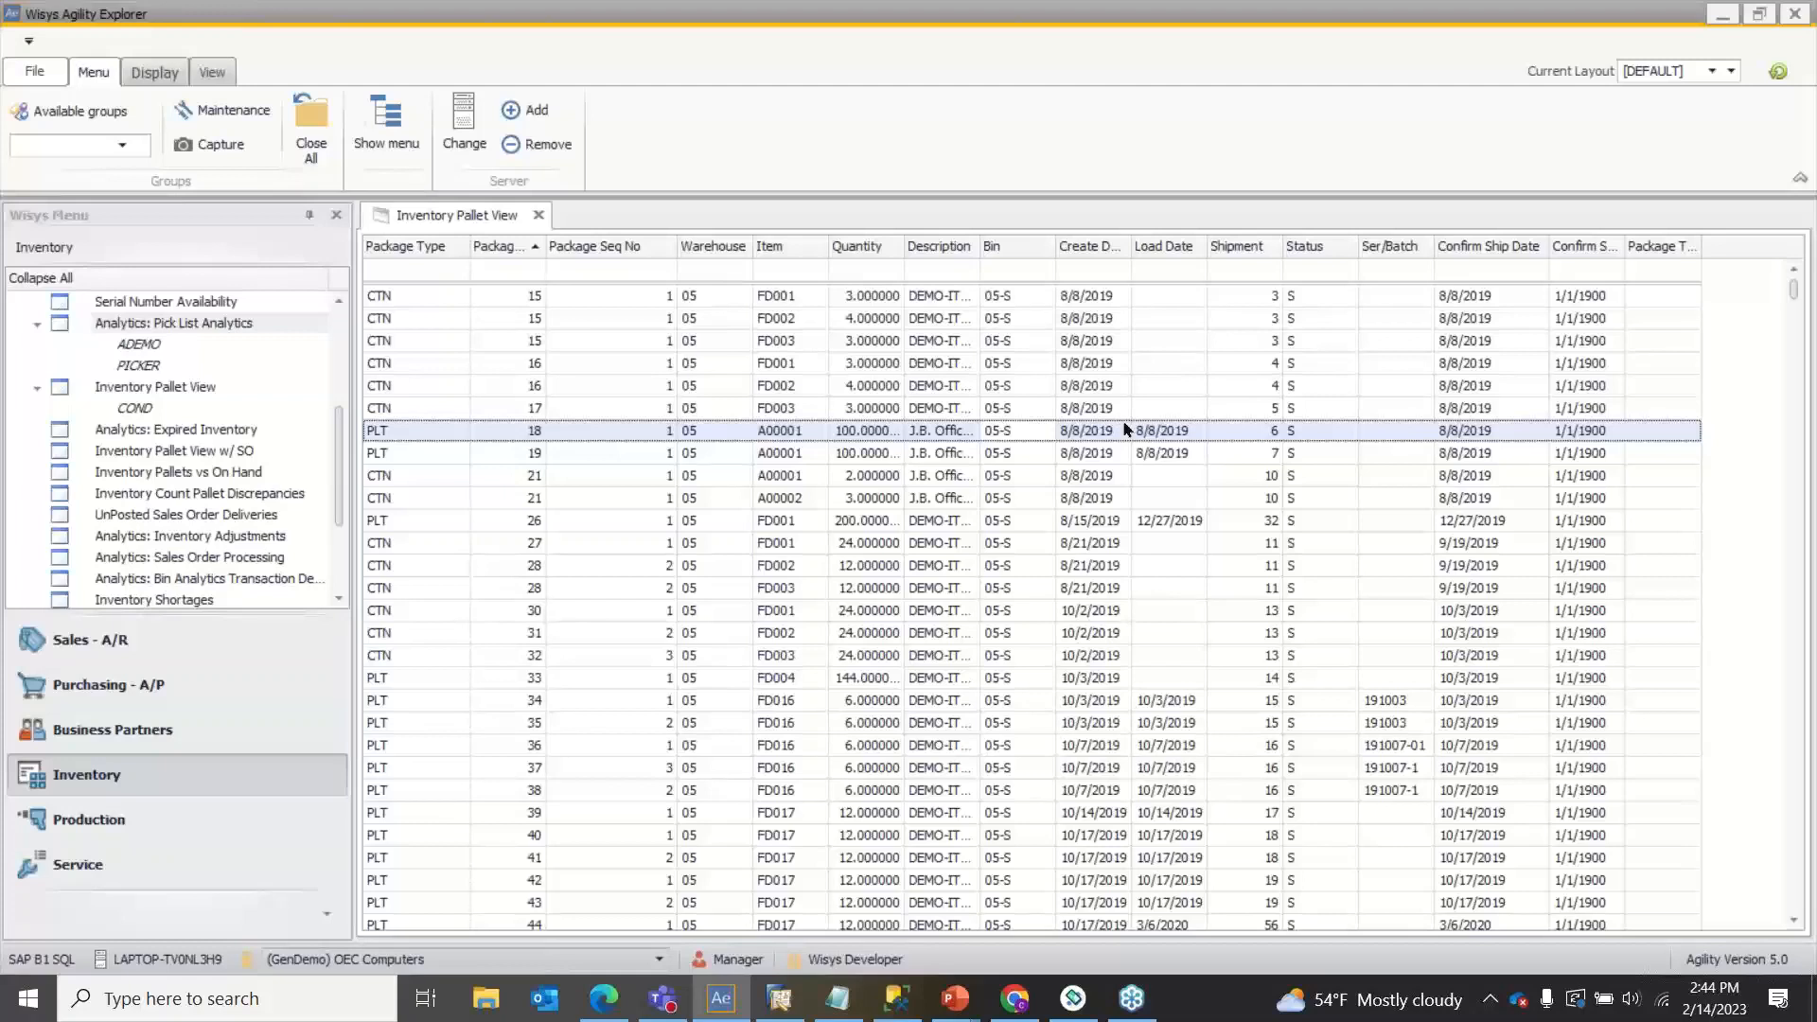
# Step: Filter the pallet view by package number 257 and clear that filter
pyautogui.click(542, 263)
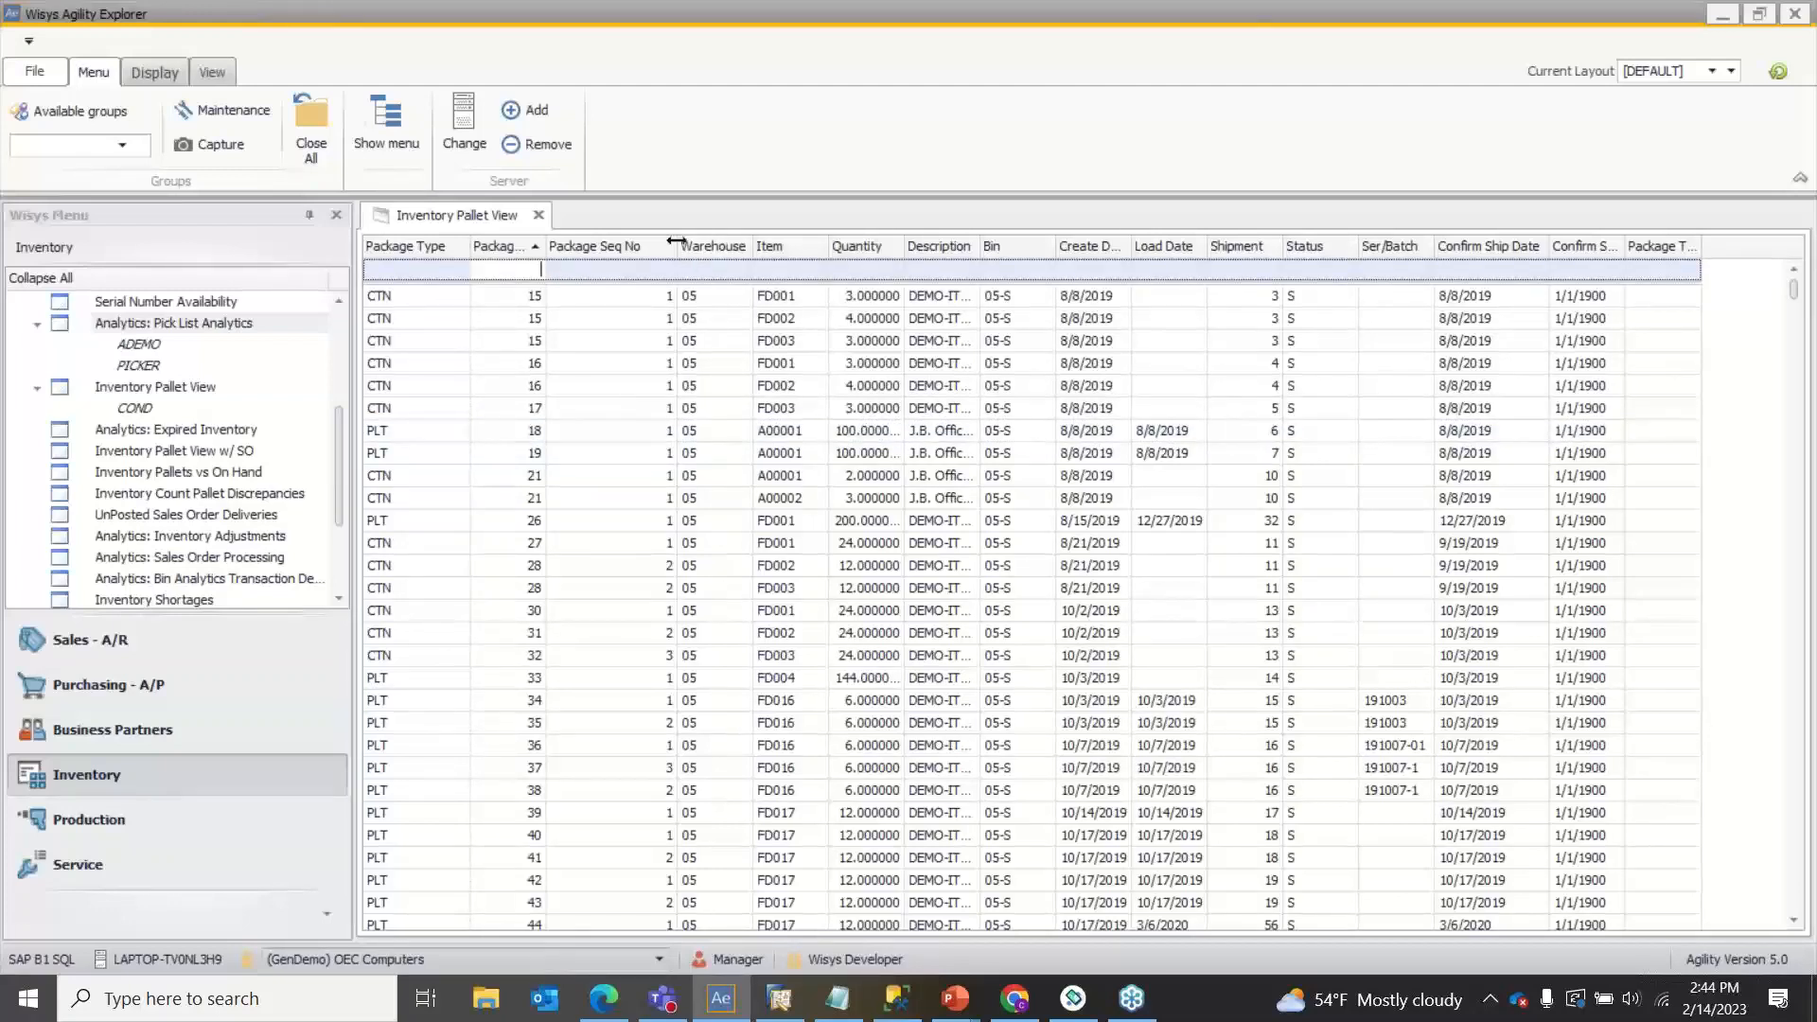
pyautogui.write('257')
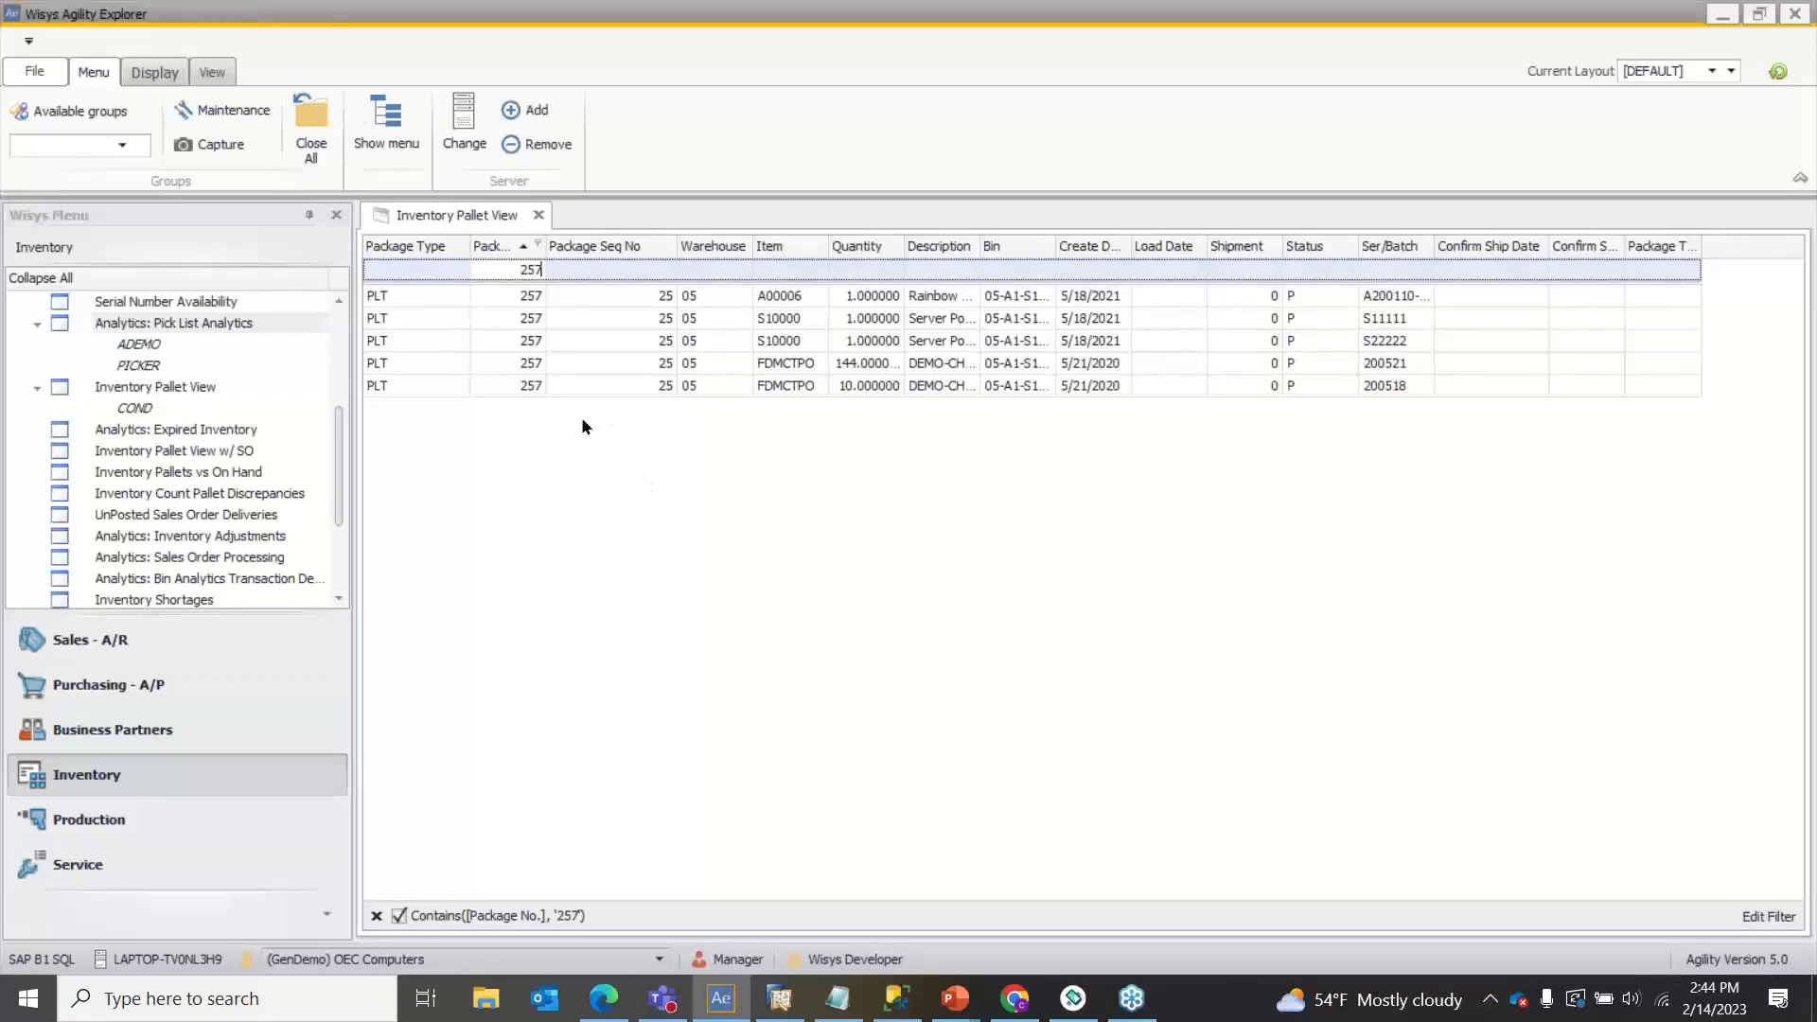
pyautogui.press('BackSpace')
pyautogui.press('BackSpace')
pyautogui.press('BackSpace')
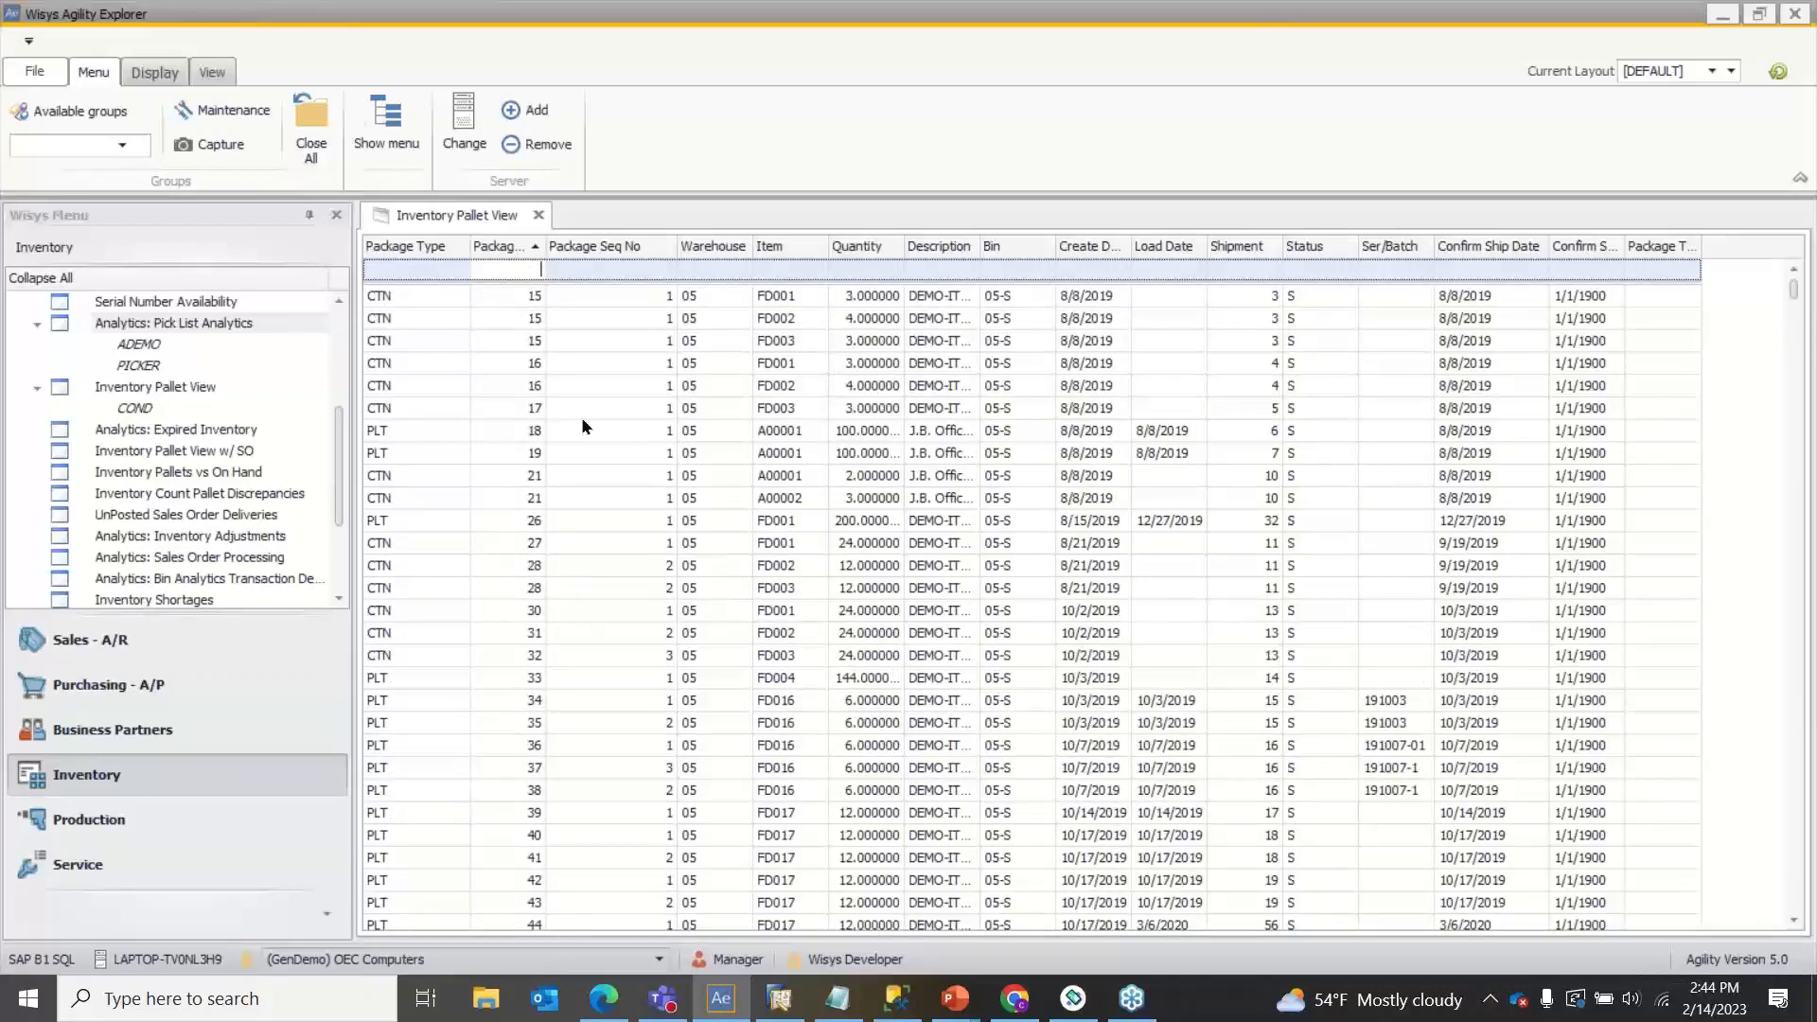
# Step: Filter the pallet view by package number 56 and select the item FD021 row with batch 2006304
pyautogui.write('56')
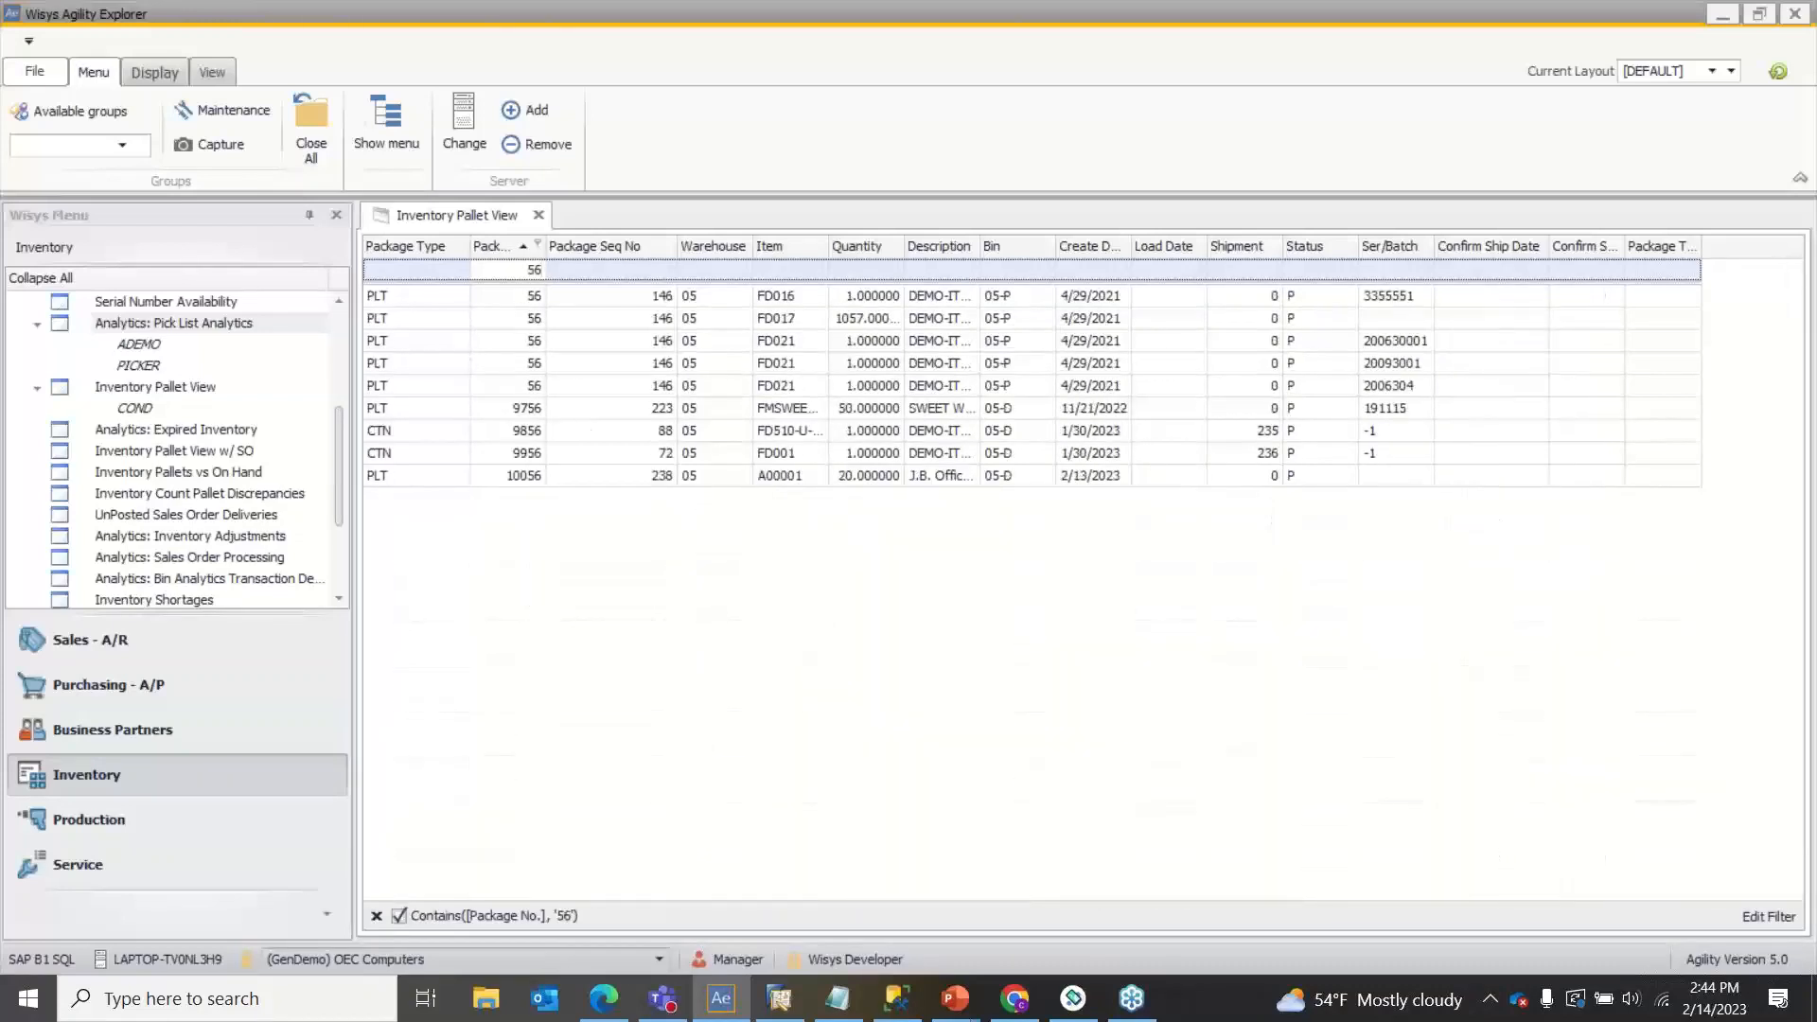
pyautogui.click(535, 388)
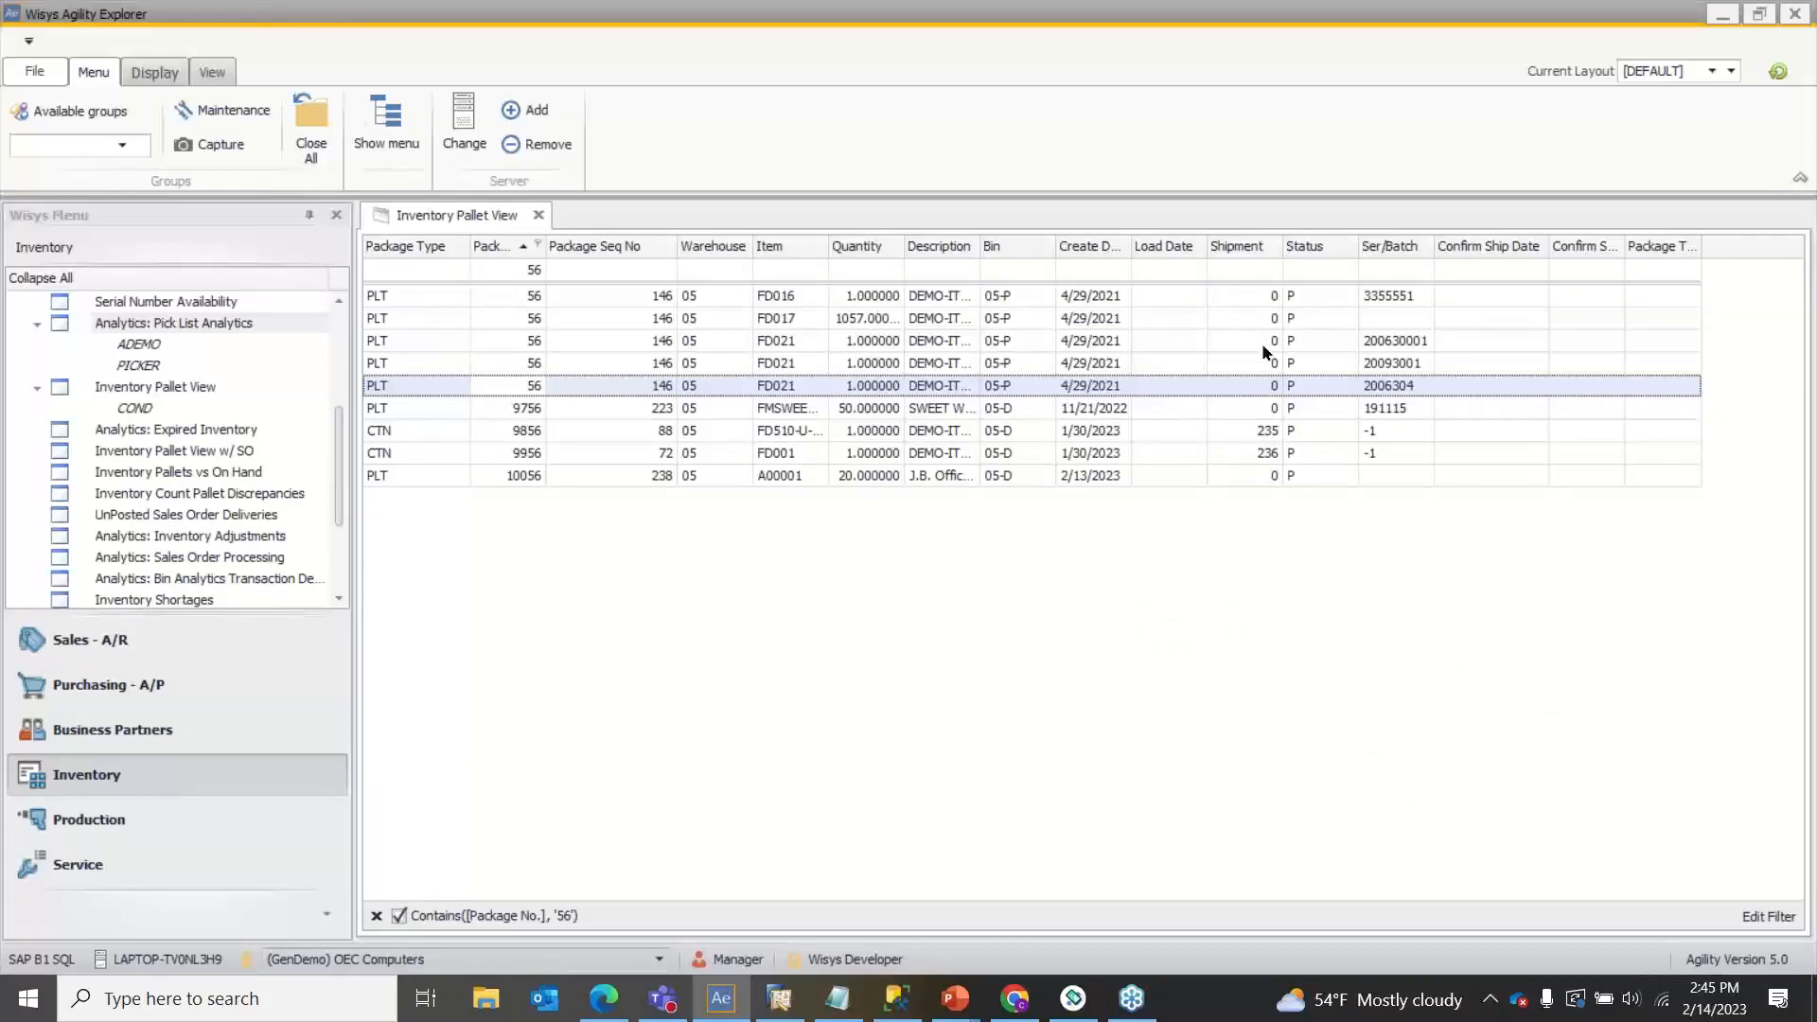
# Step: Check the item FD017 row, filter the pallet view by package number 88, and review the three item rows of that package
pyautogui.click(876, 319)
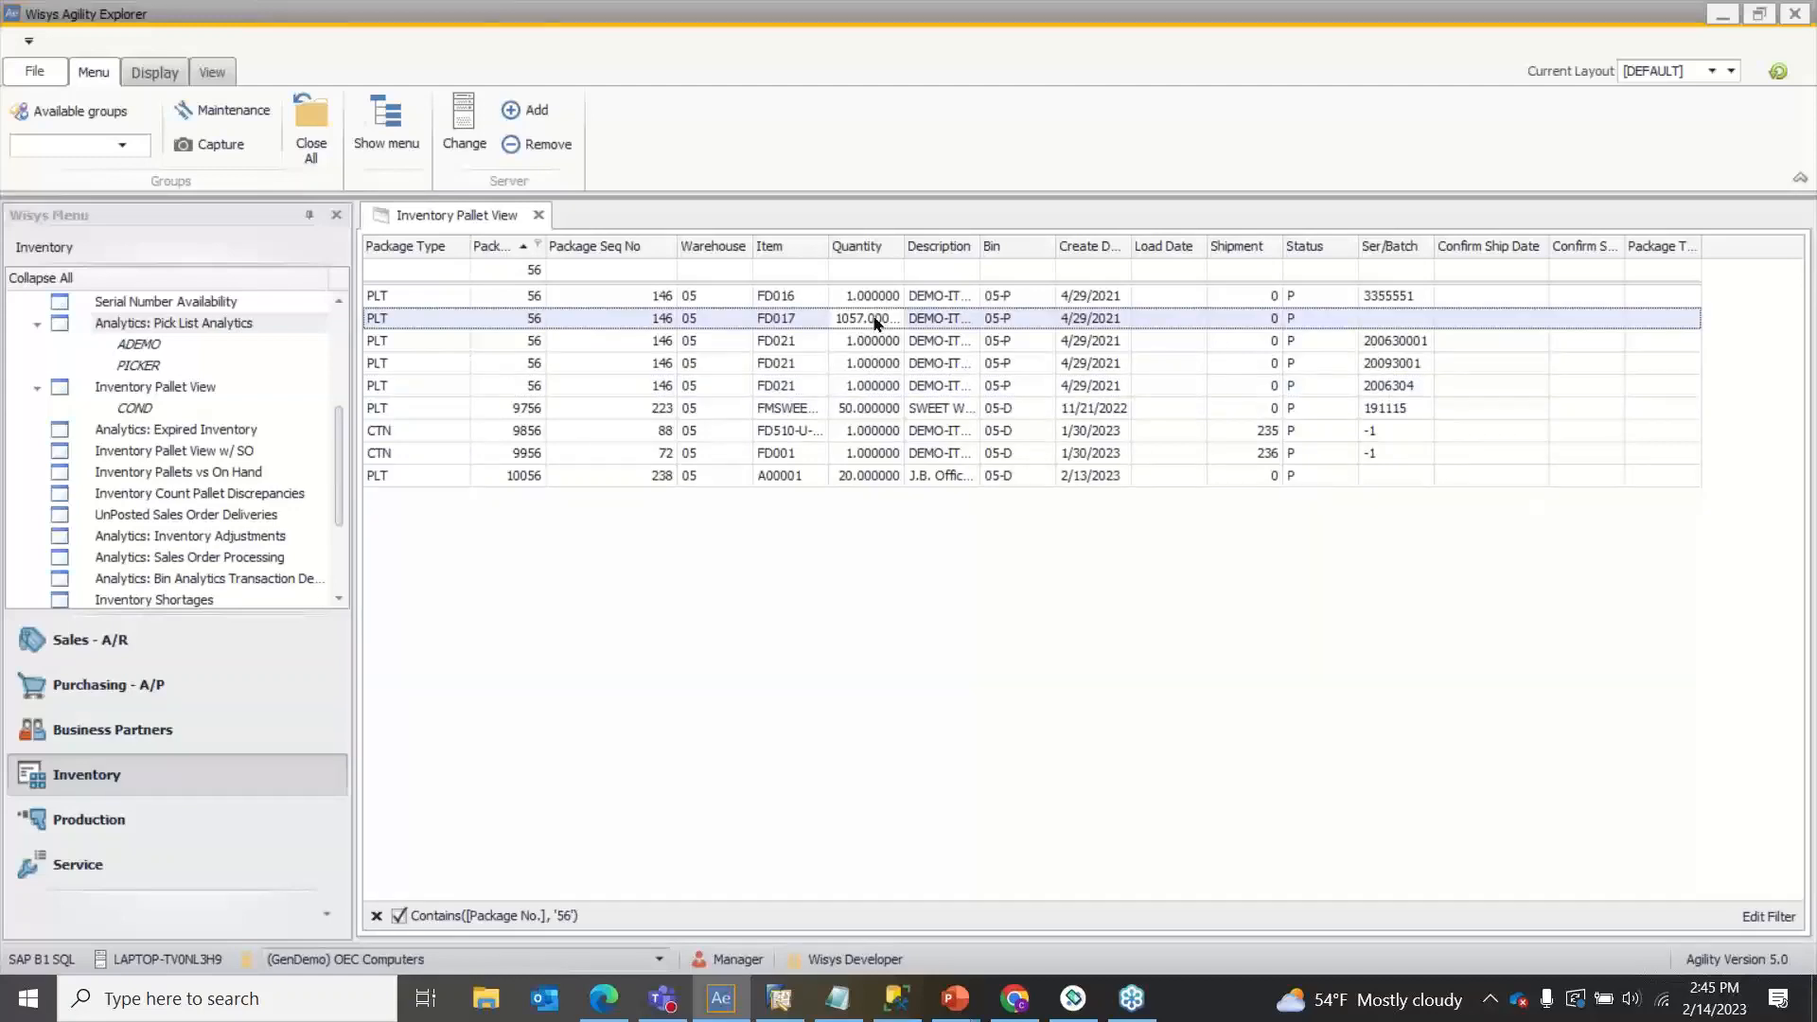
pyautogui.click(535, 269)
pyautogui.write('88')
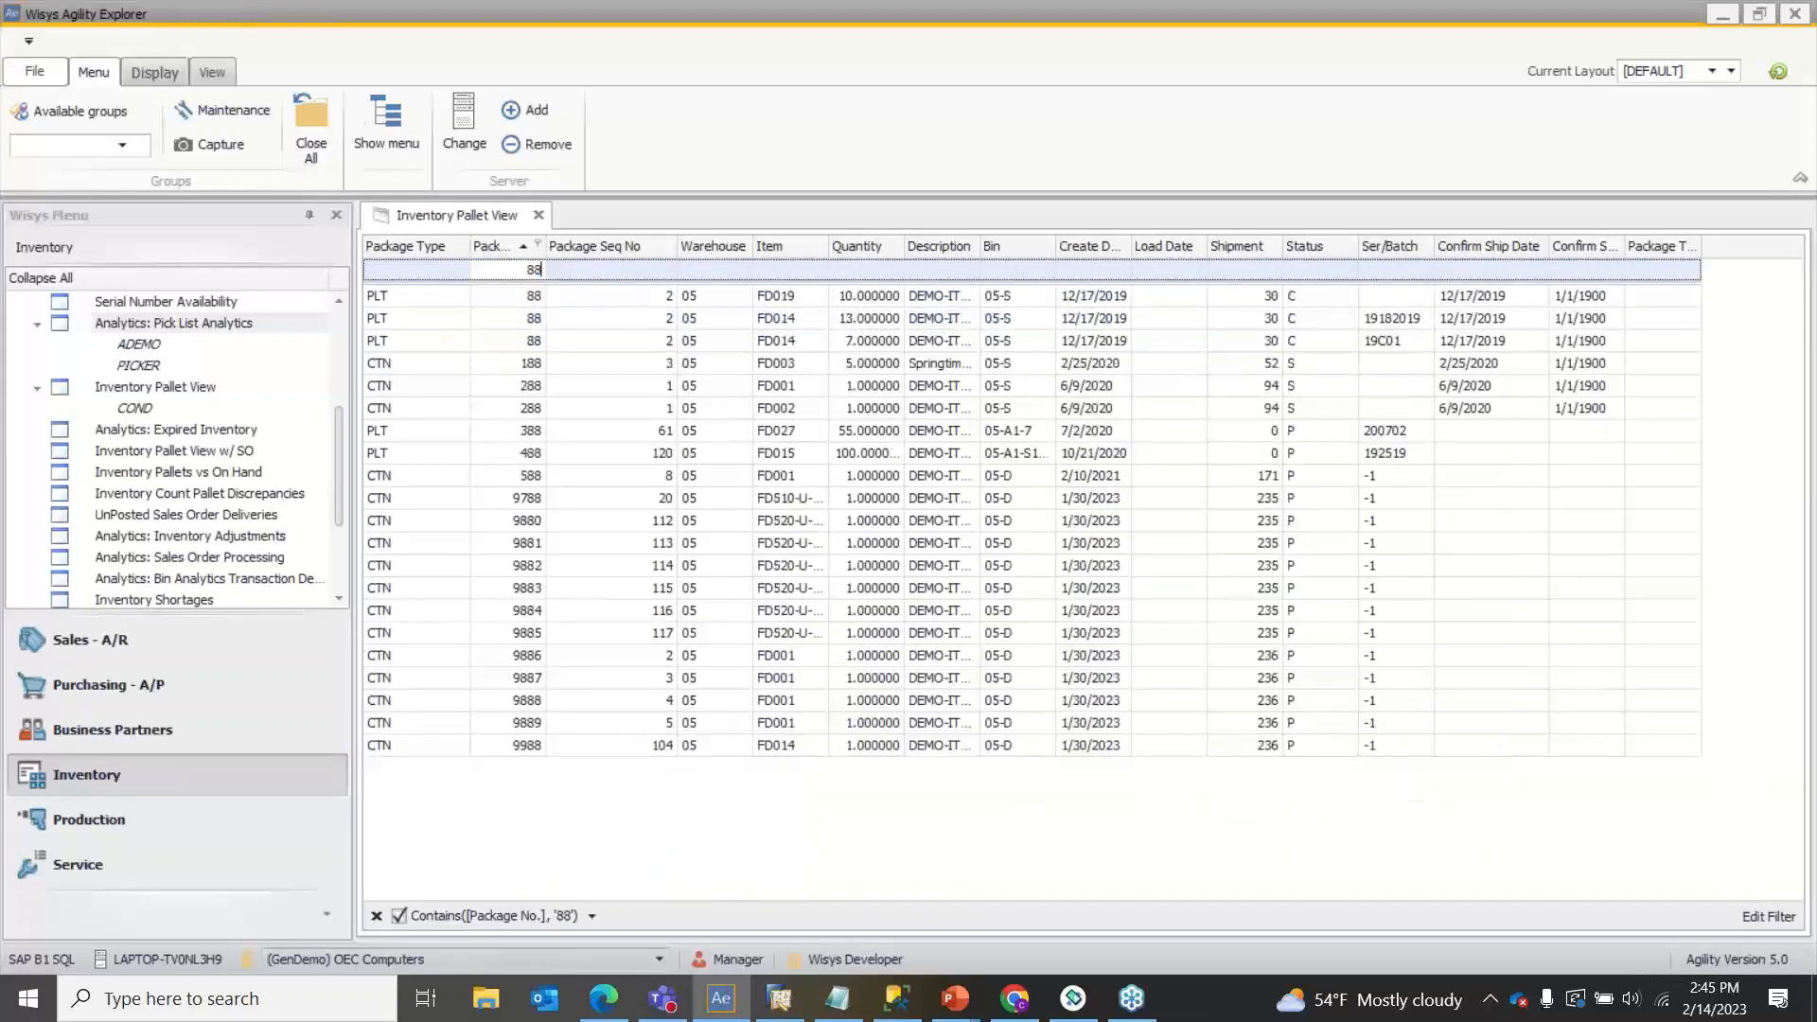
pyautogui.click(626, 314)
pyautogui.click(653, 341)
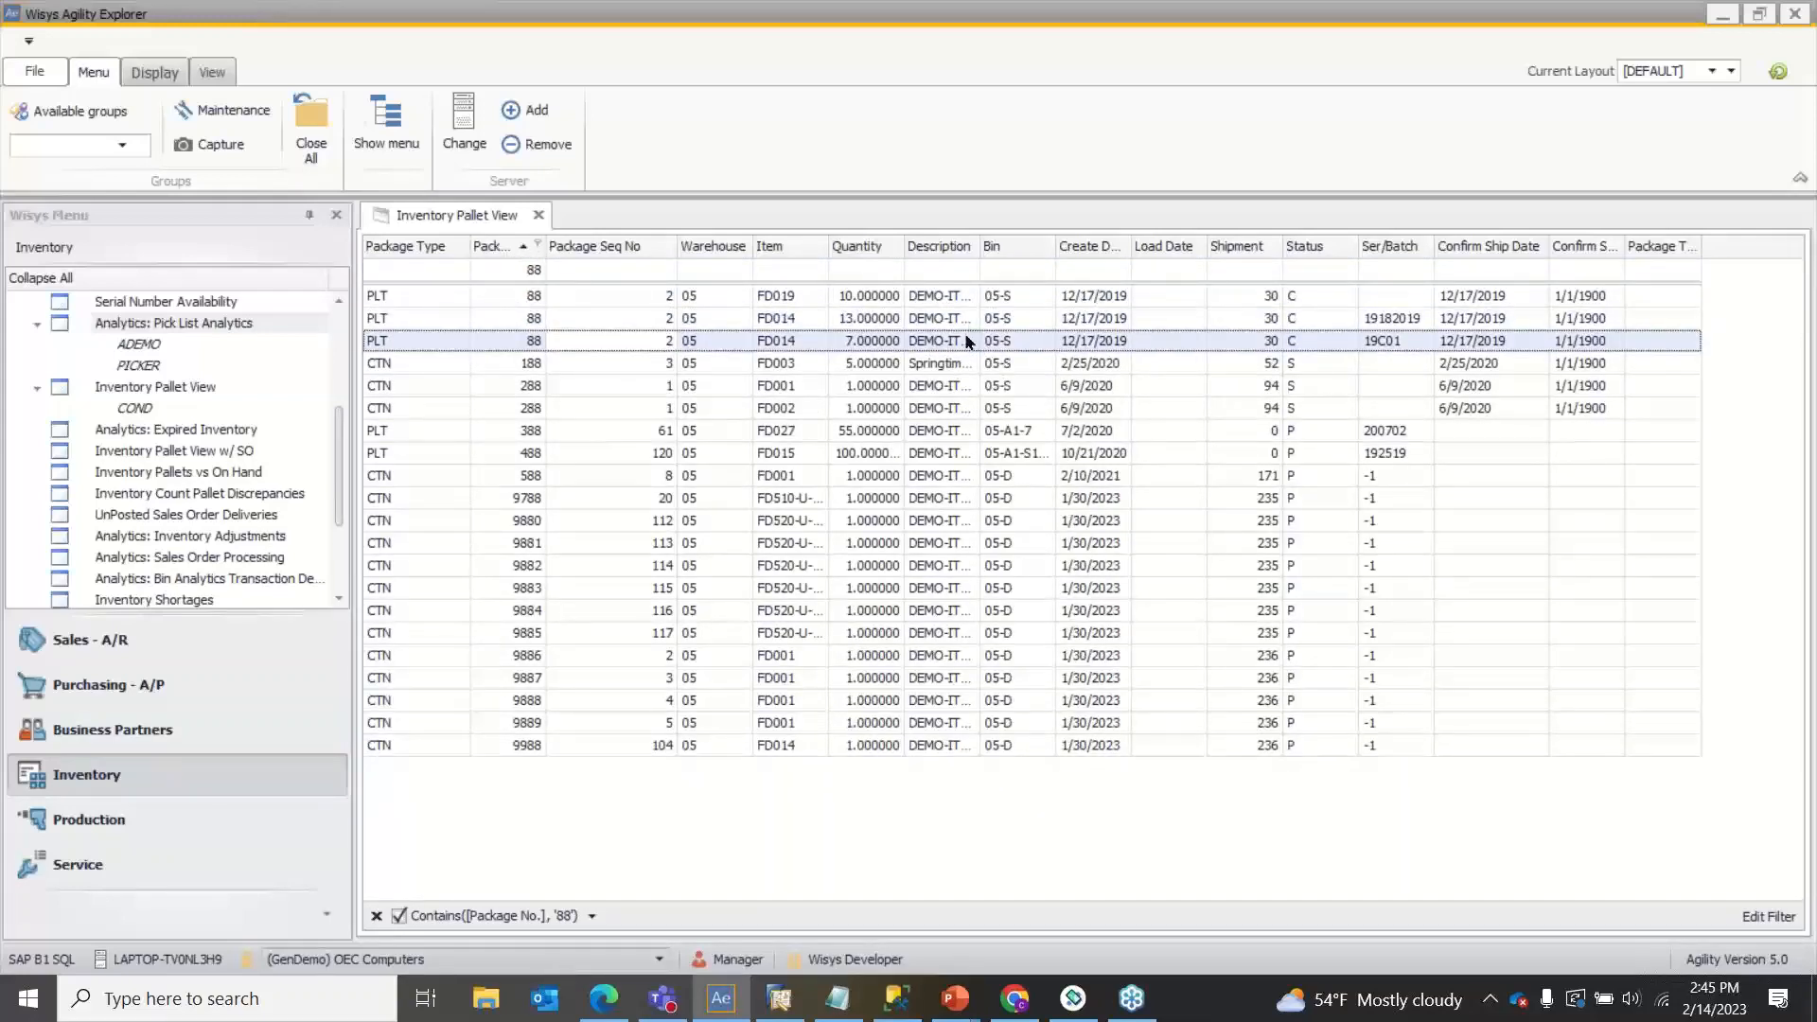
pyautogui.click(946, 299)
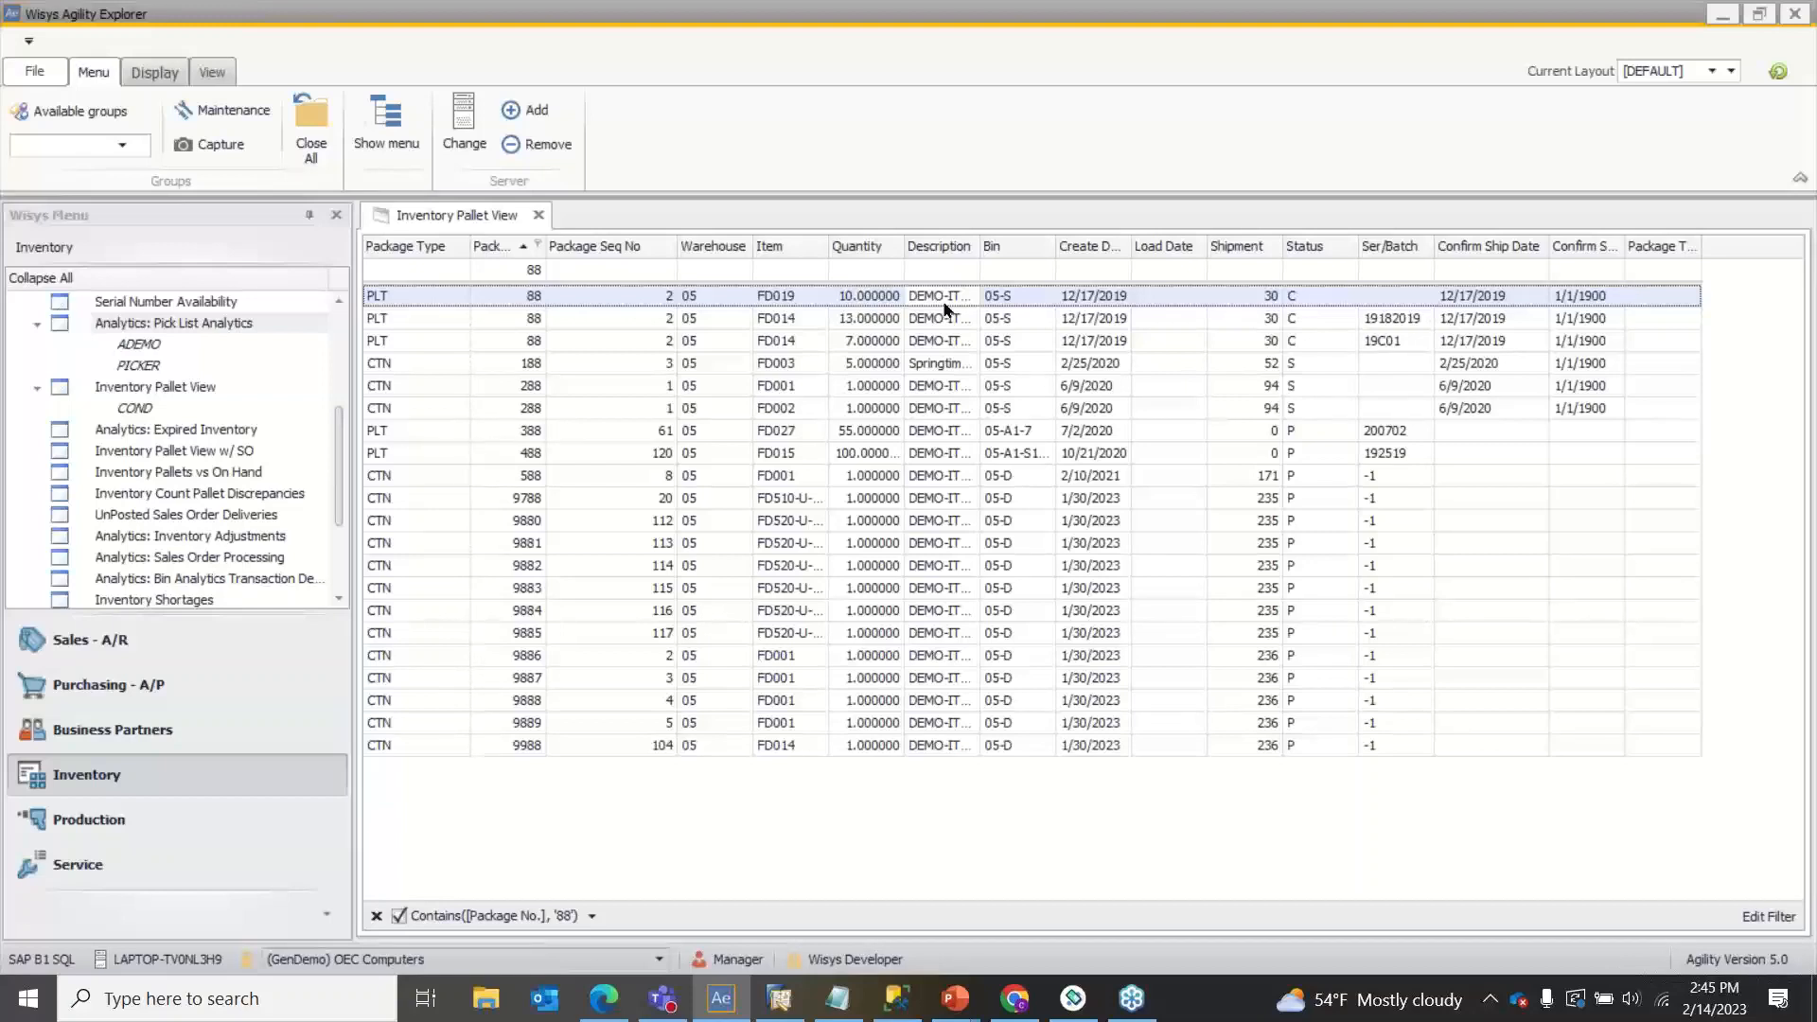
pyautogui.click(935, 320)
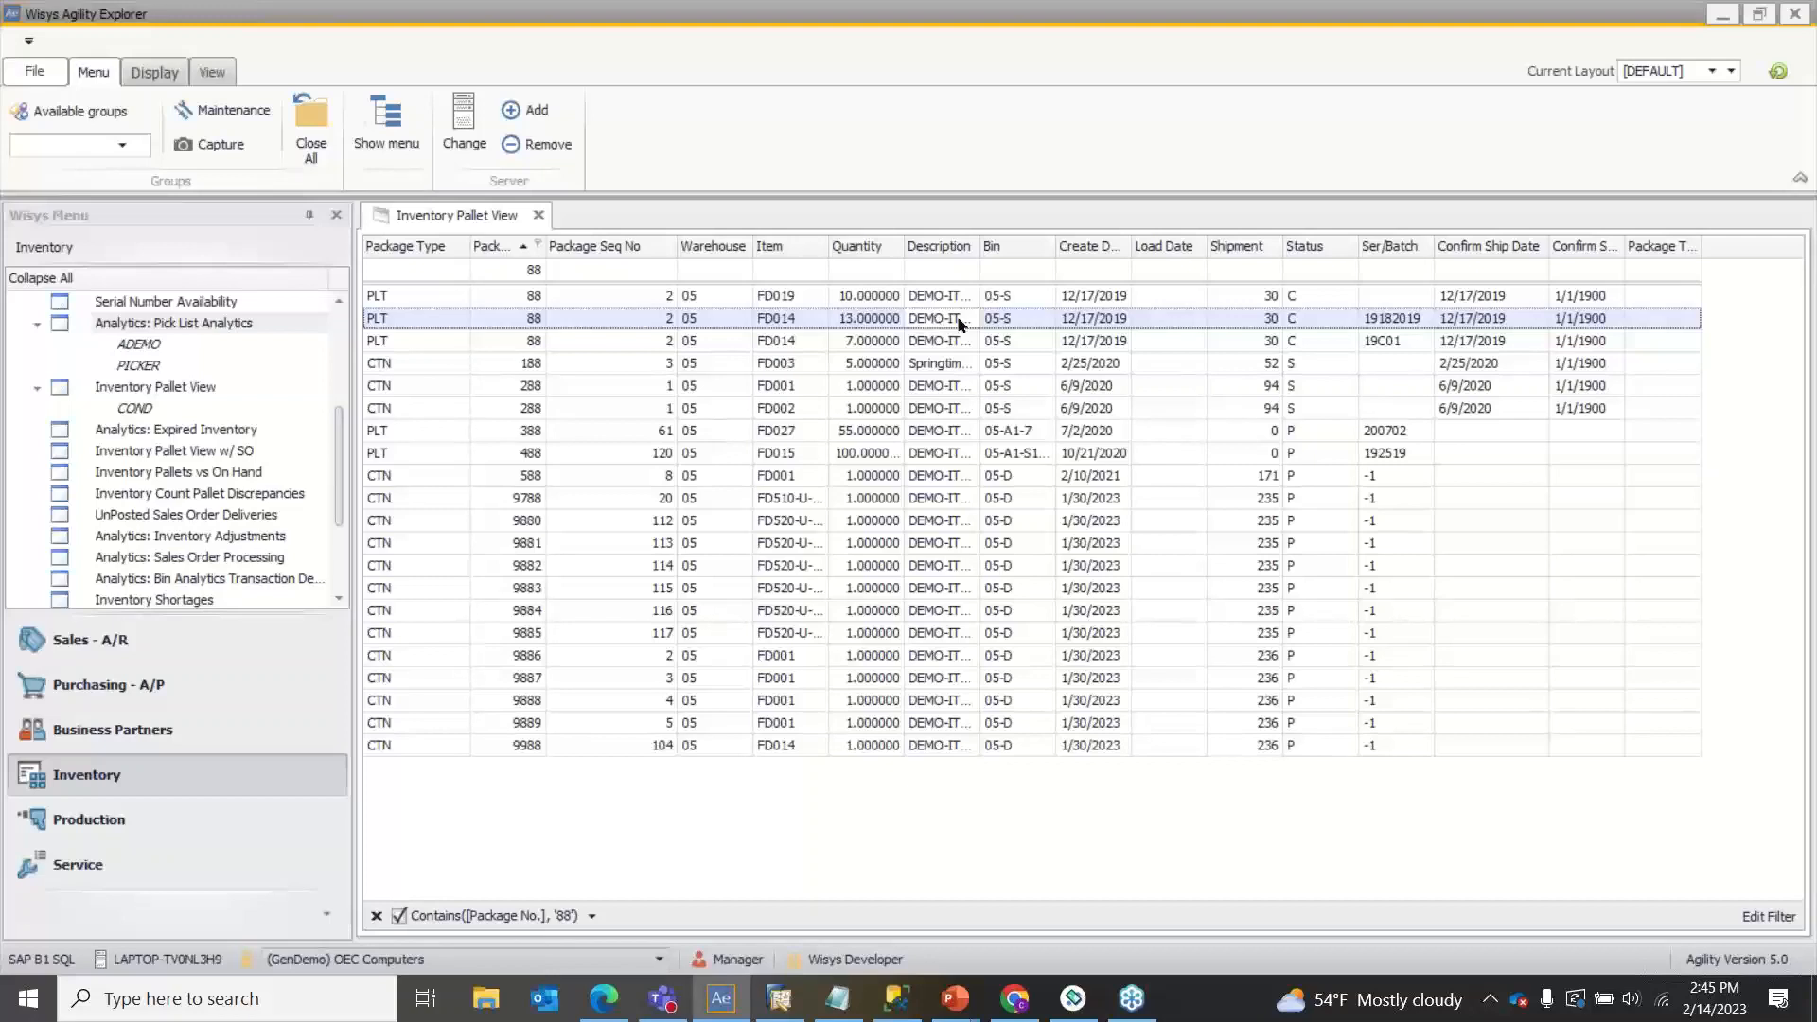
pyautogui.click(1190, 339)
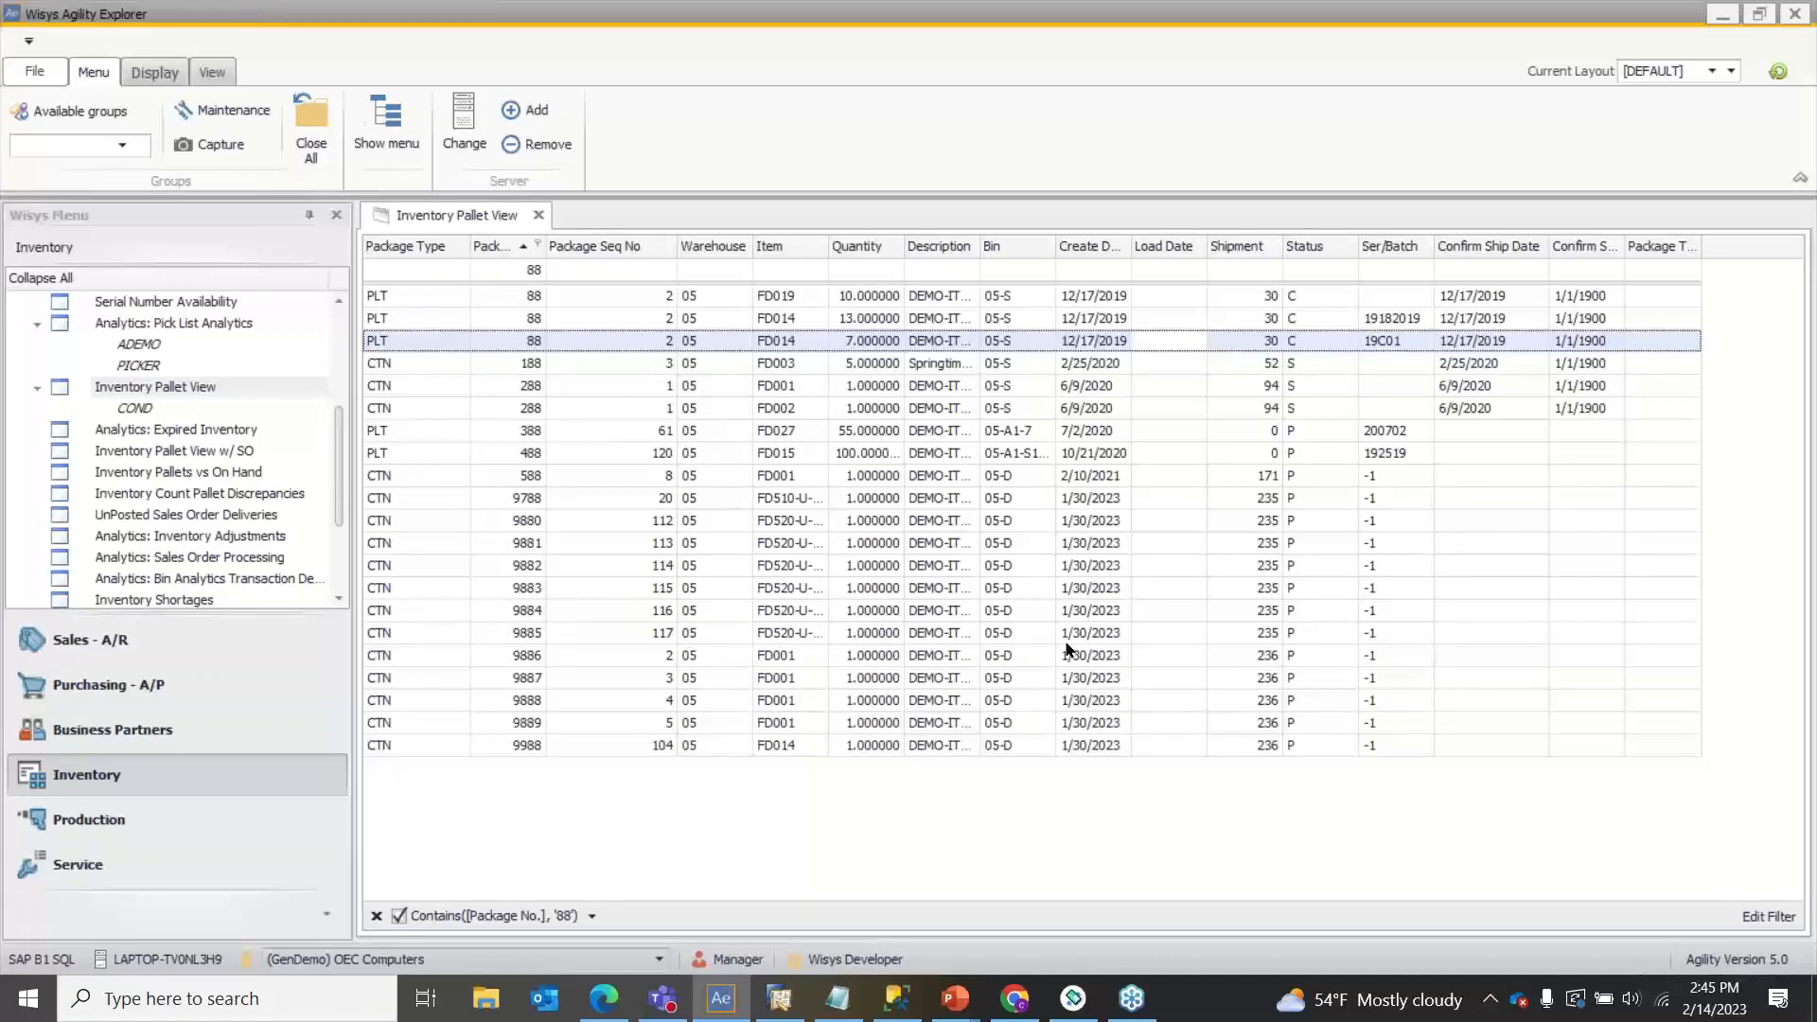
# Step: Switch to the running PowerPoint slide show about the WiSys packaging layer
pyautogui.click(955, 998)
pyautogui.click(1016, 924)
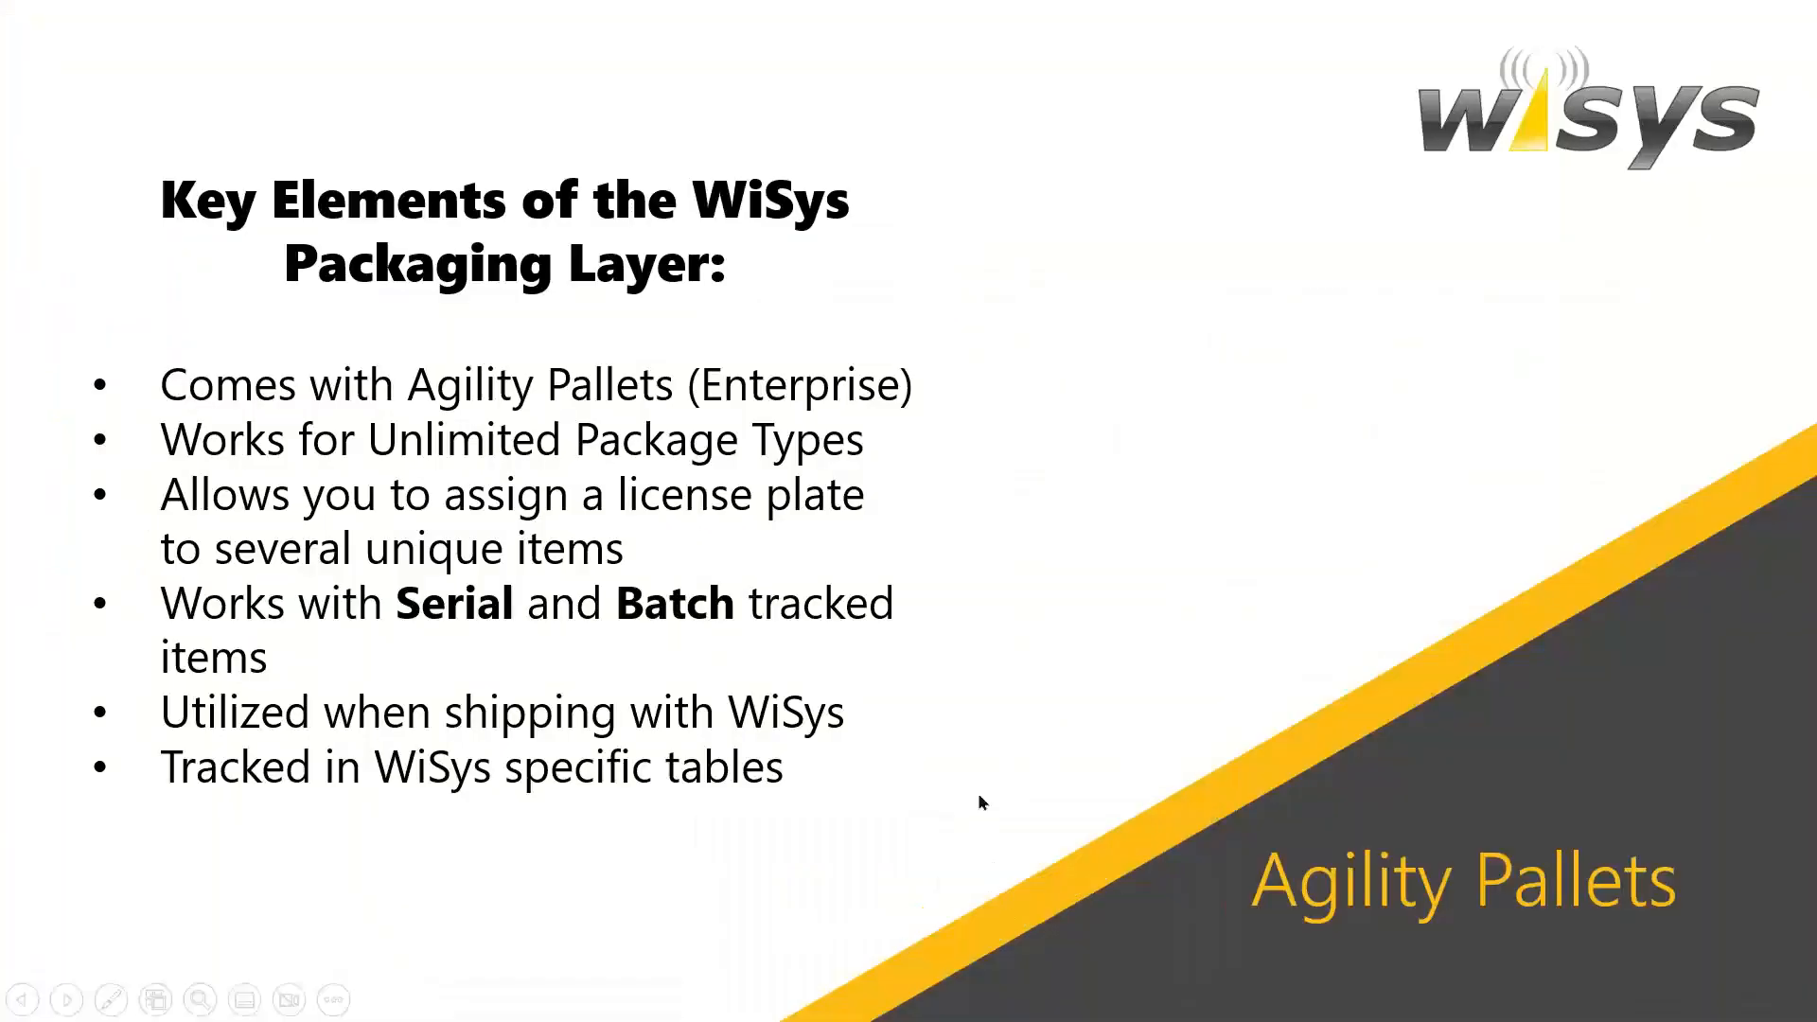
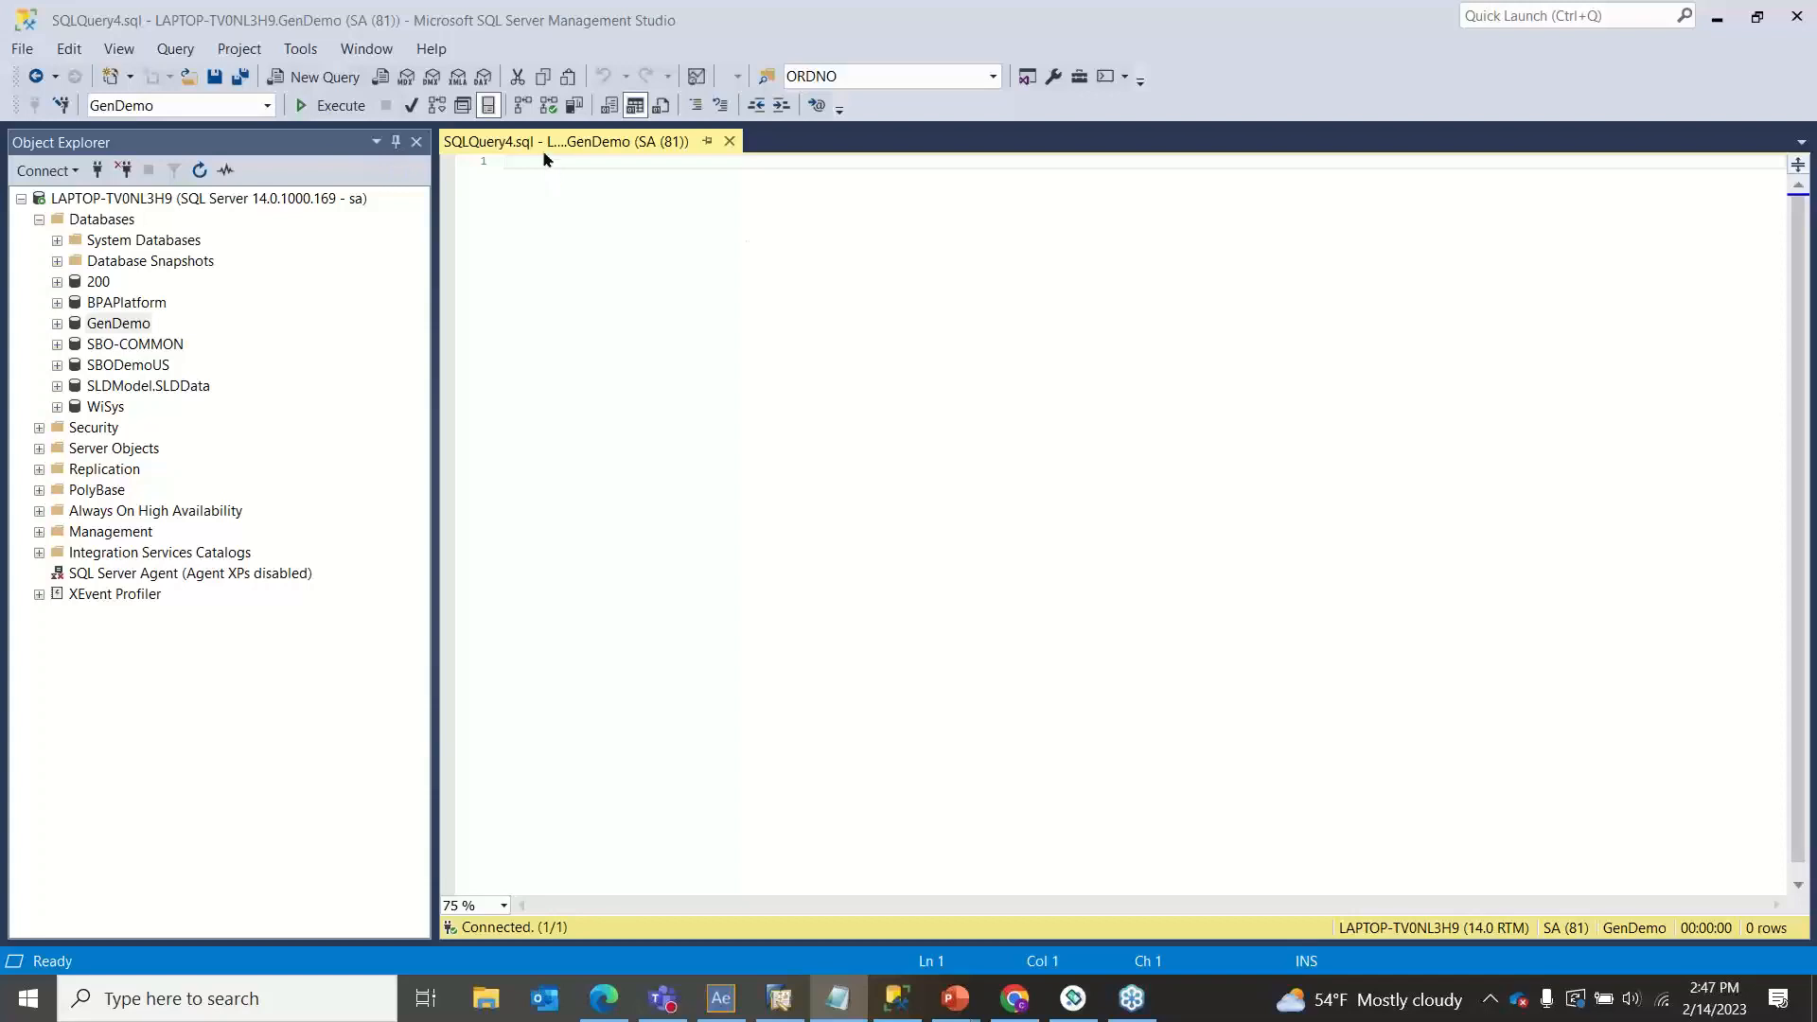
# Step: In SQL Server Management Studio, undock the empty GenDemo query editor and run "Select * FROM WSPKG" in it
pyautogui.moveTo(543, 150)
pyautogui.mouseDown()
pyautogui.moveTo(530, 166)
pyautogui.moveTo(568, 135)
pyautogui.moveTo(566, 151)
pyautogui.mouseUp()
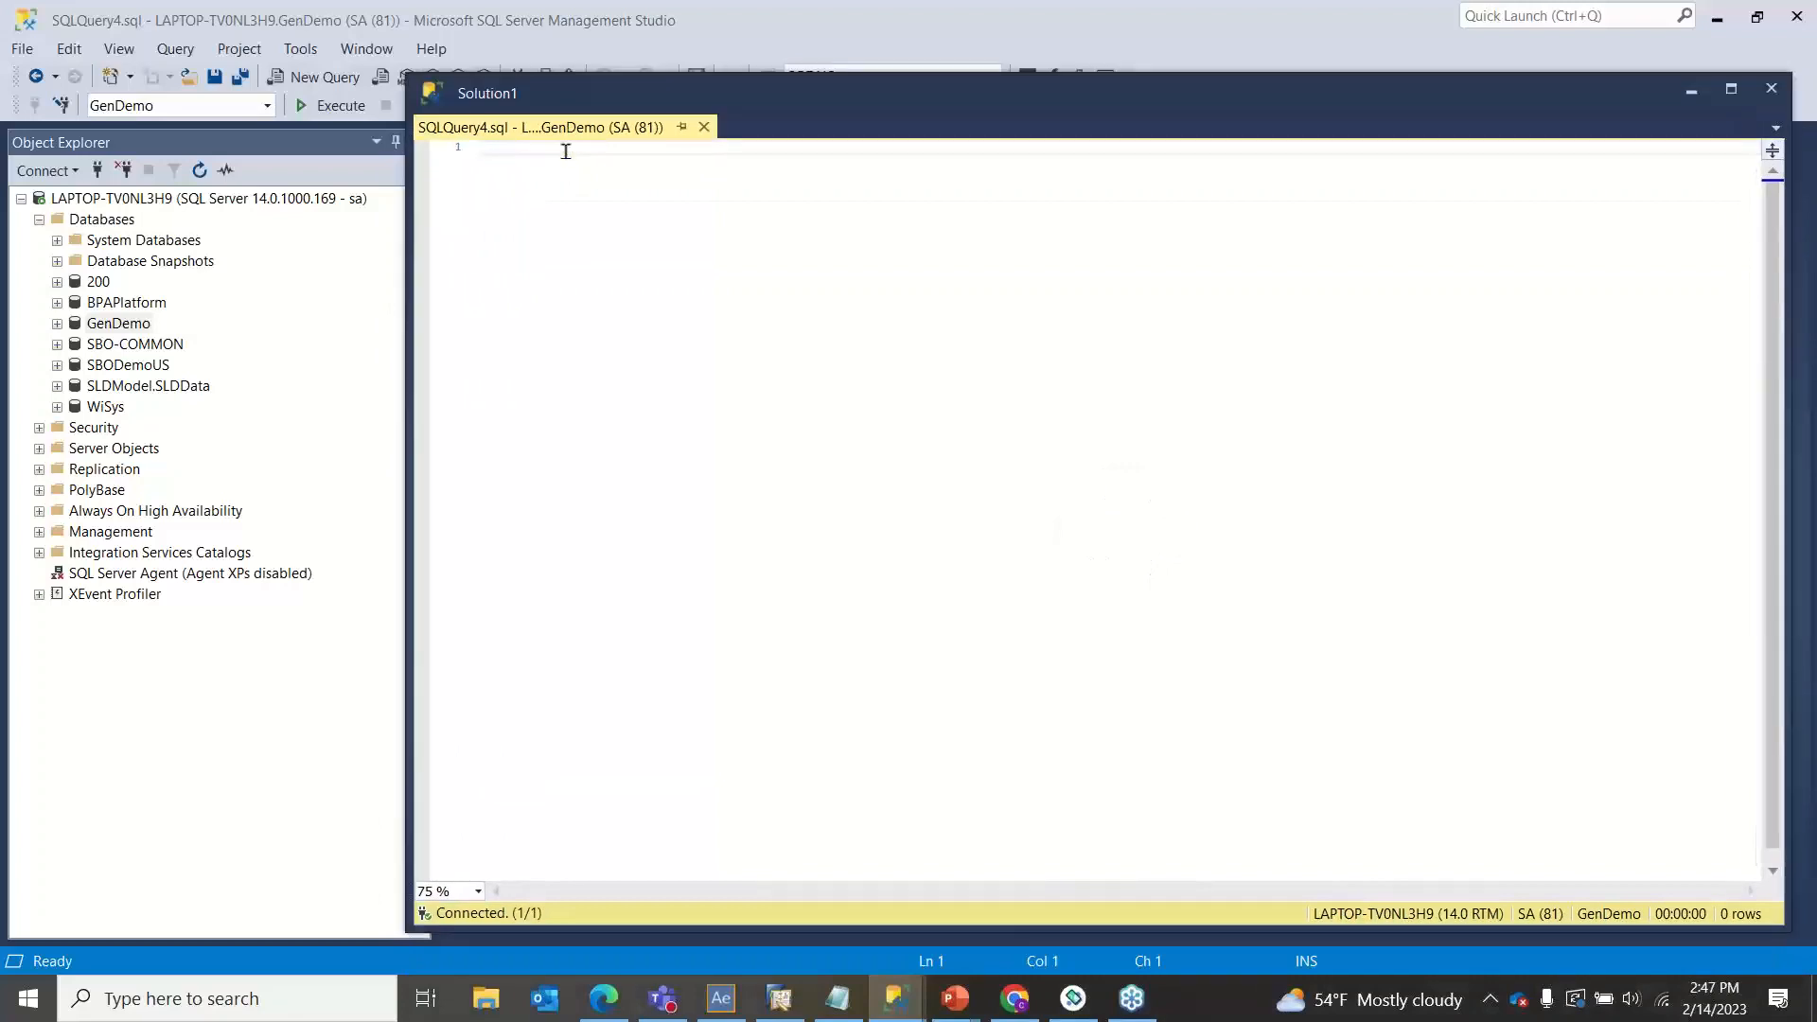
pyautogui.write('Select * FROM WSPKG')
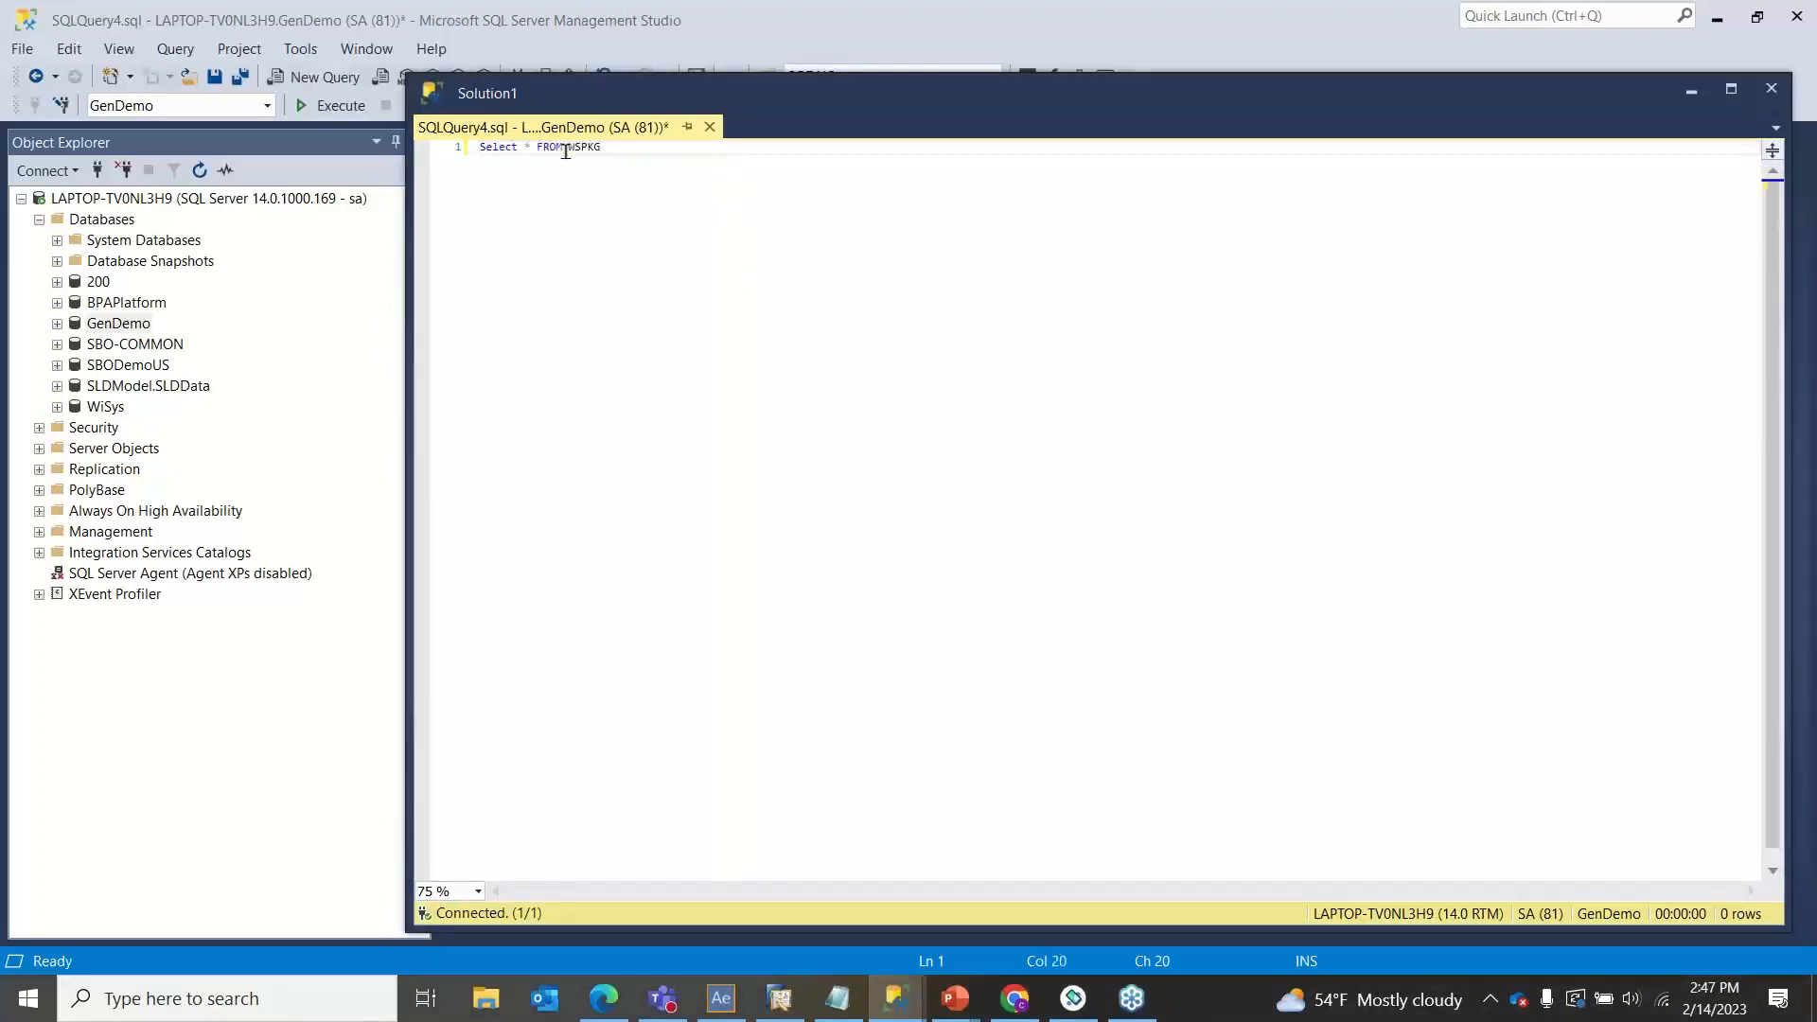
pyautogui.press('Return')
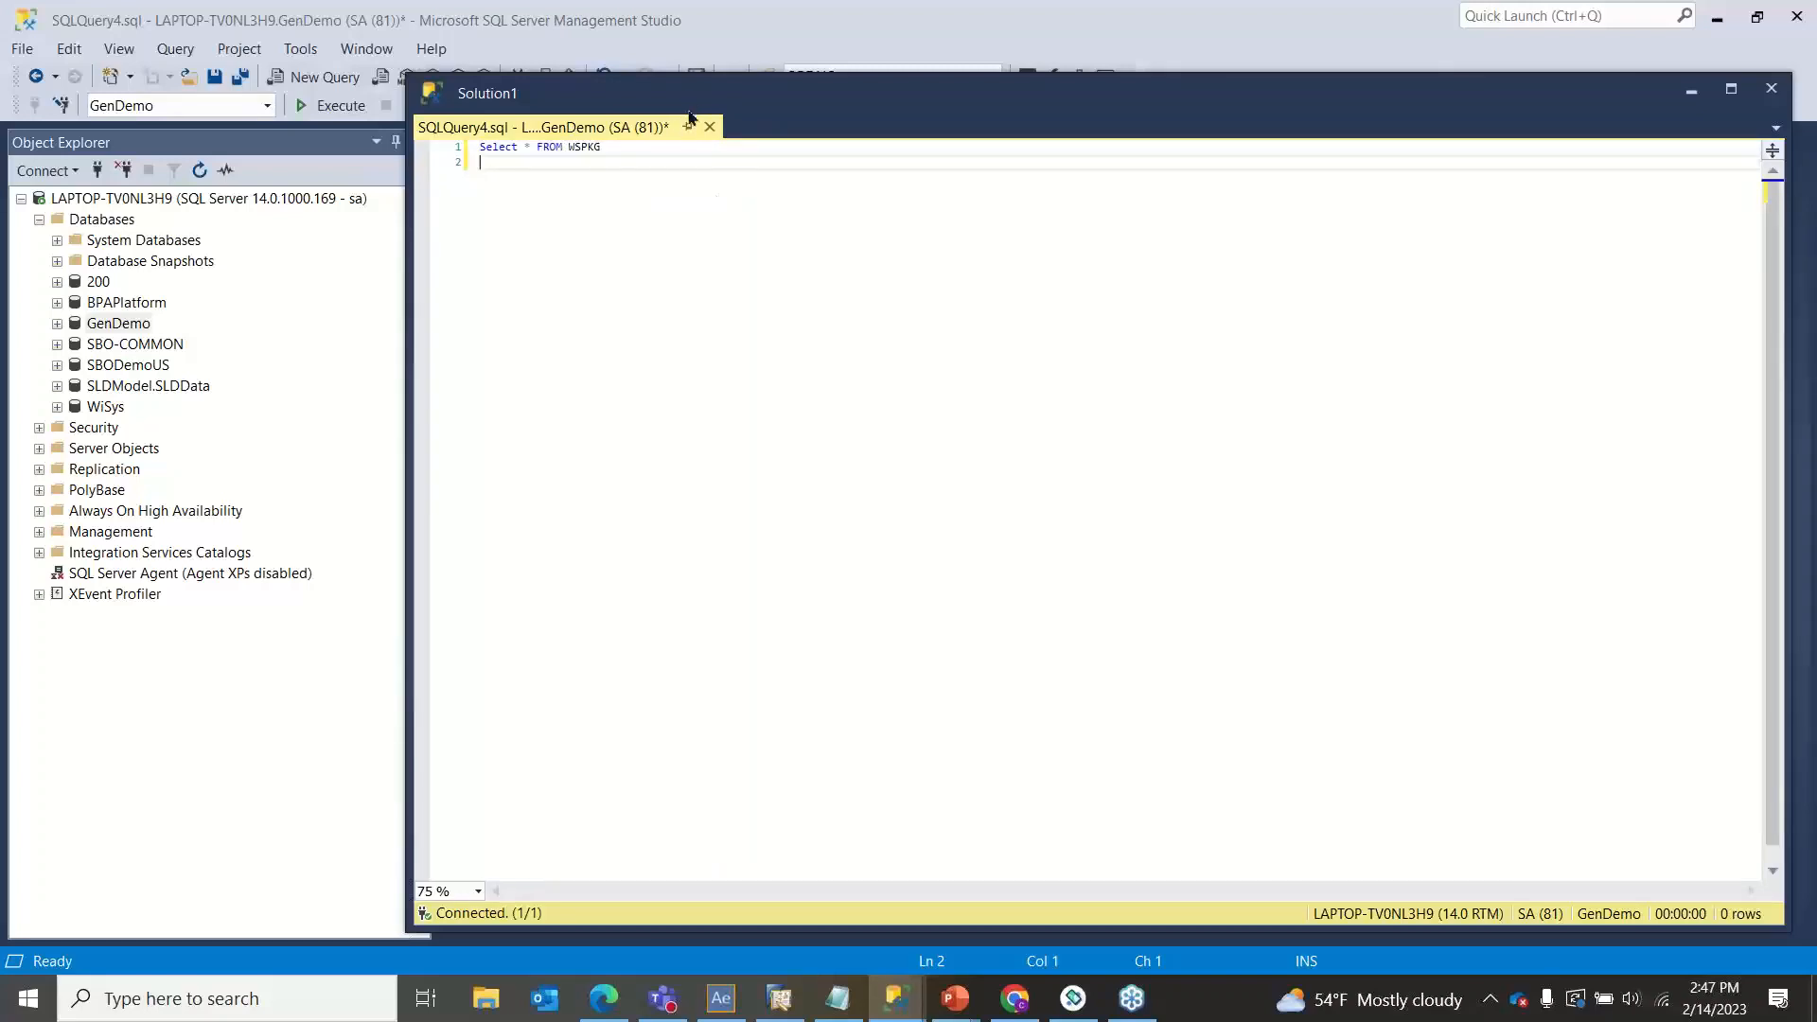
pyautogui.click(331, 105)
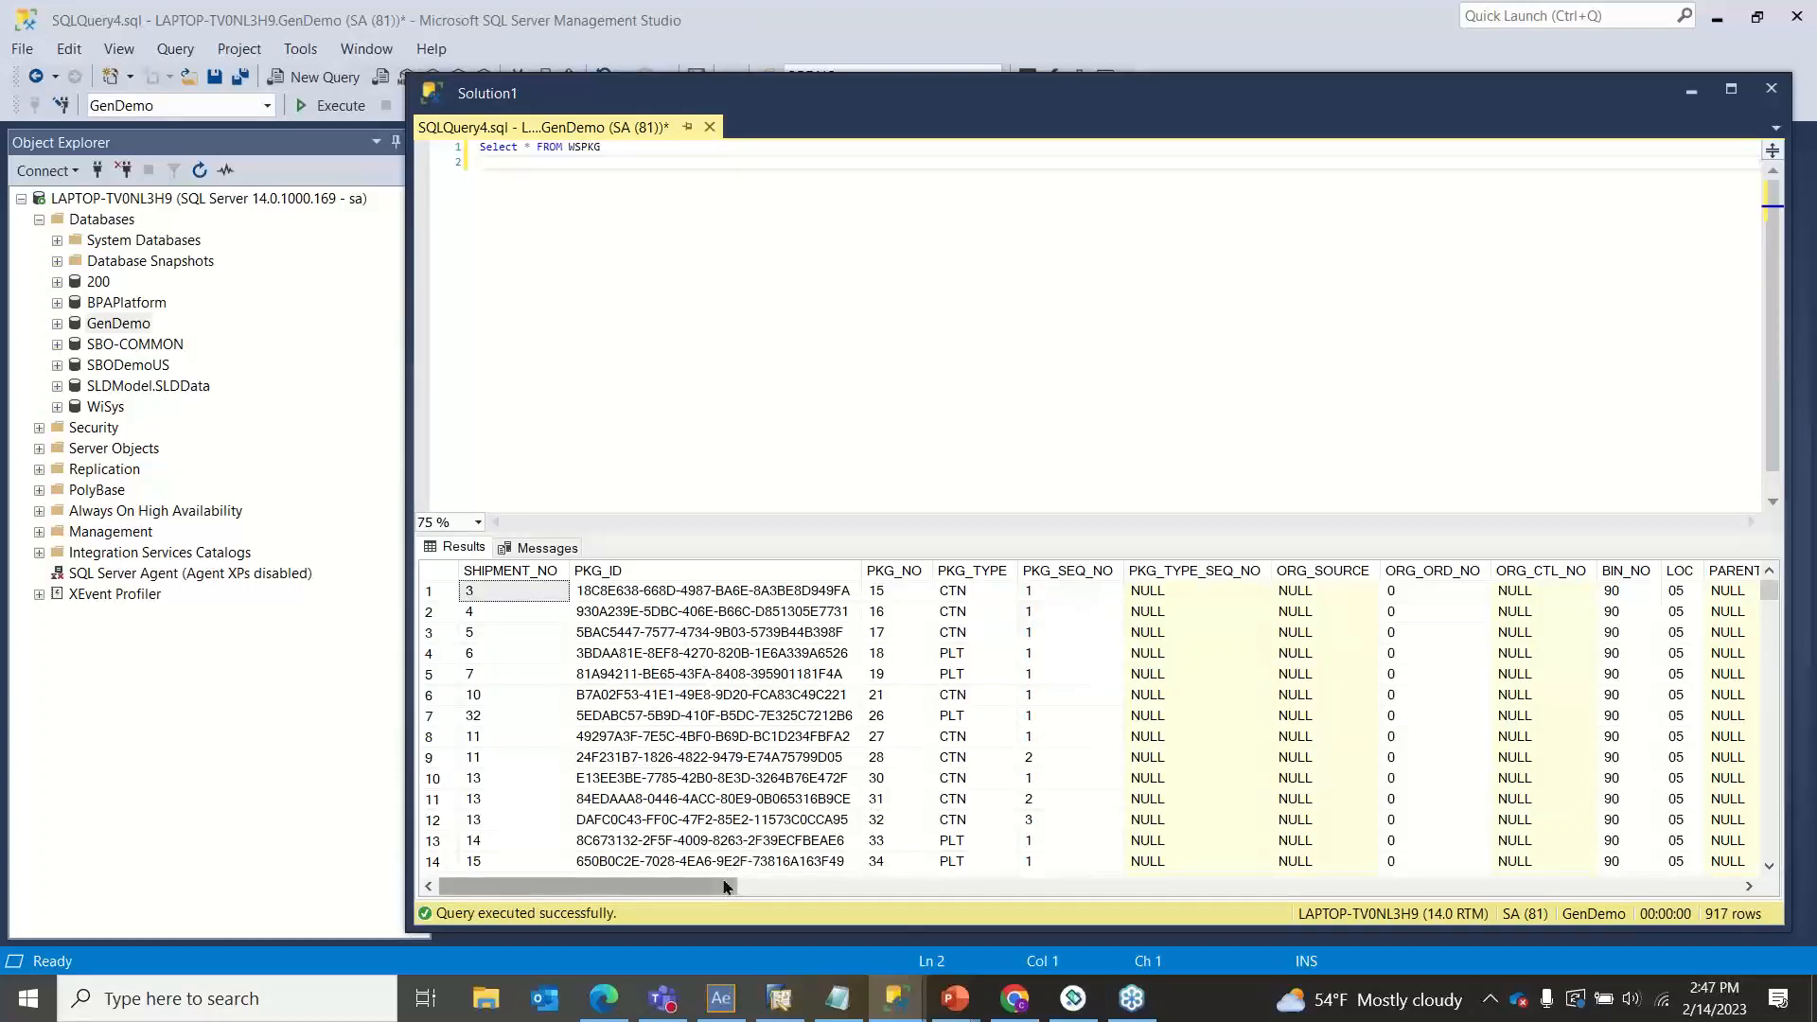
# Step: Examine the WSPKG result columns and the PKG_ID values of the first two package rows
pyautogui.moveTo(726, 887); pyautogui.dragTo(729, 887)
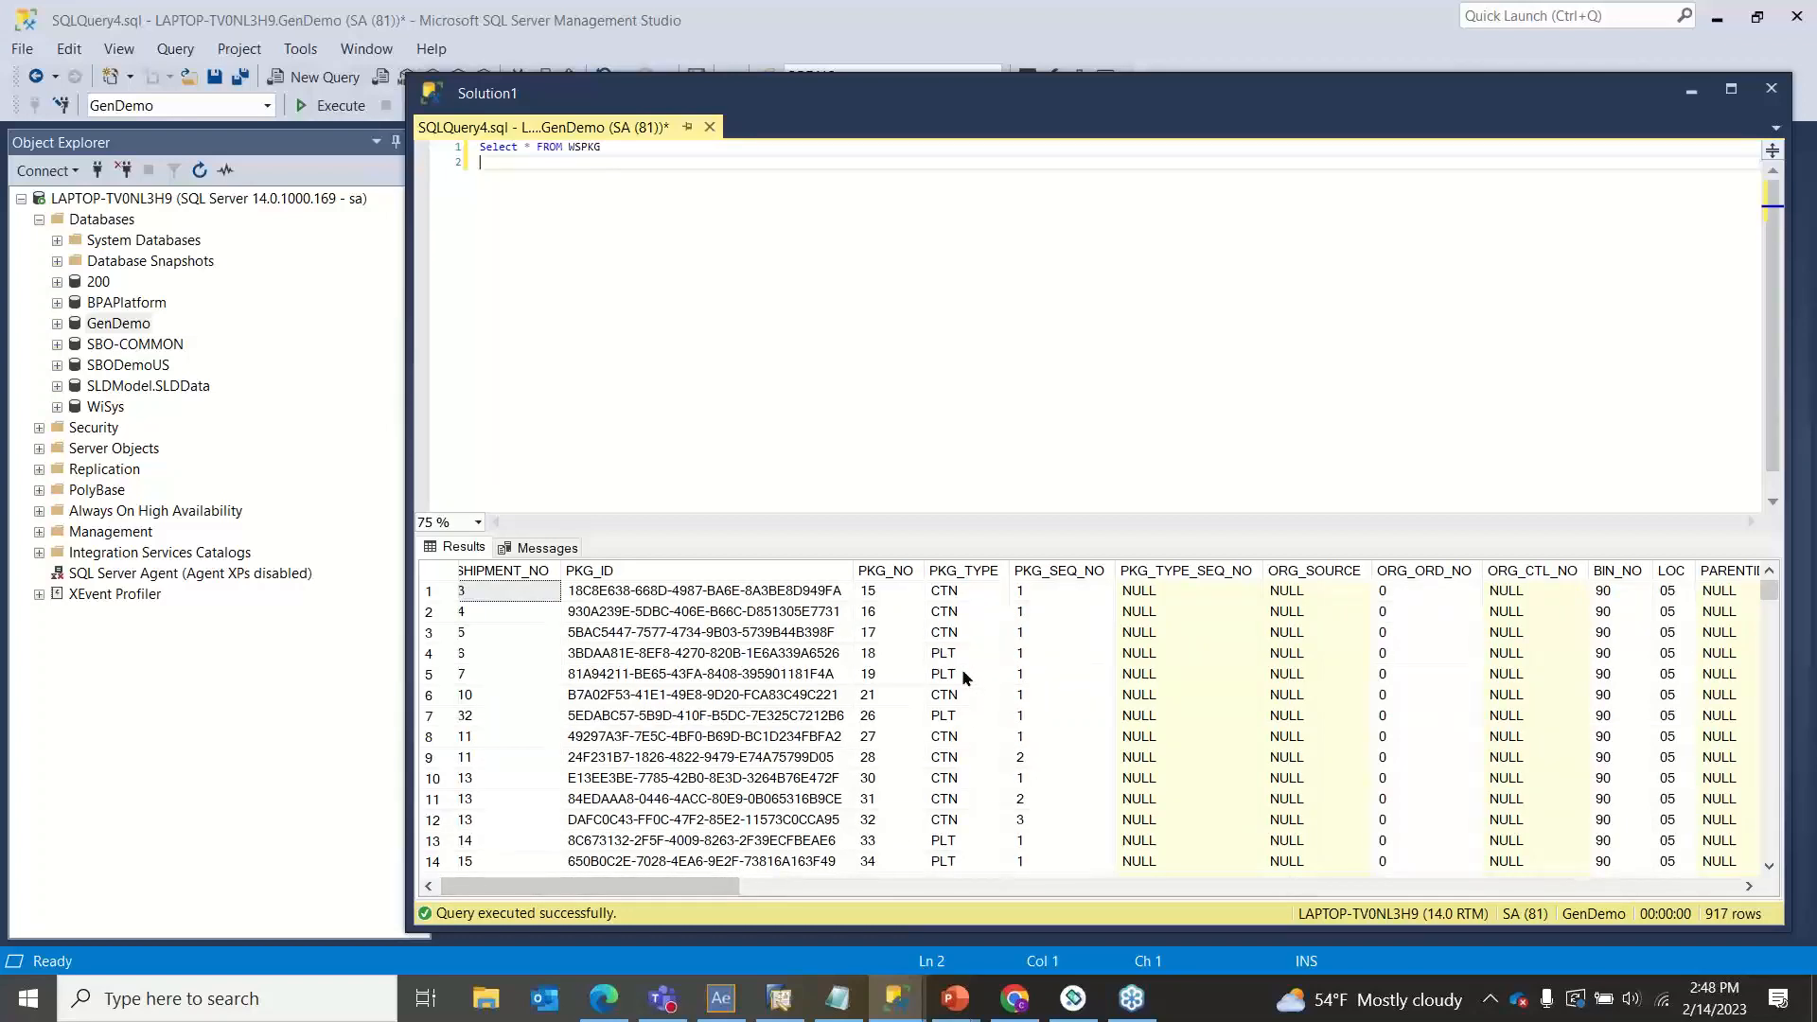
pyautogui.click(800, 615)
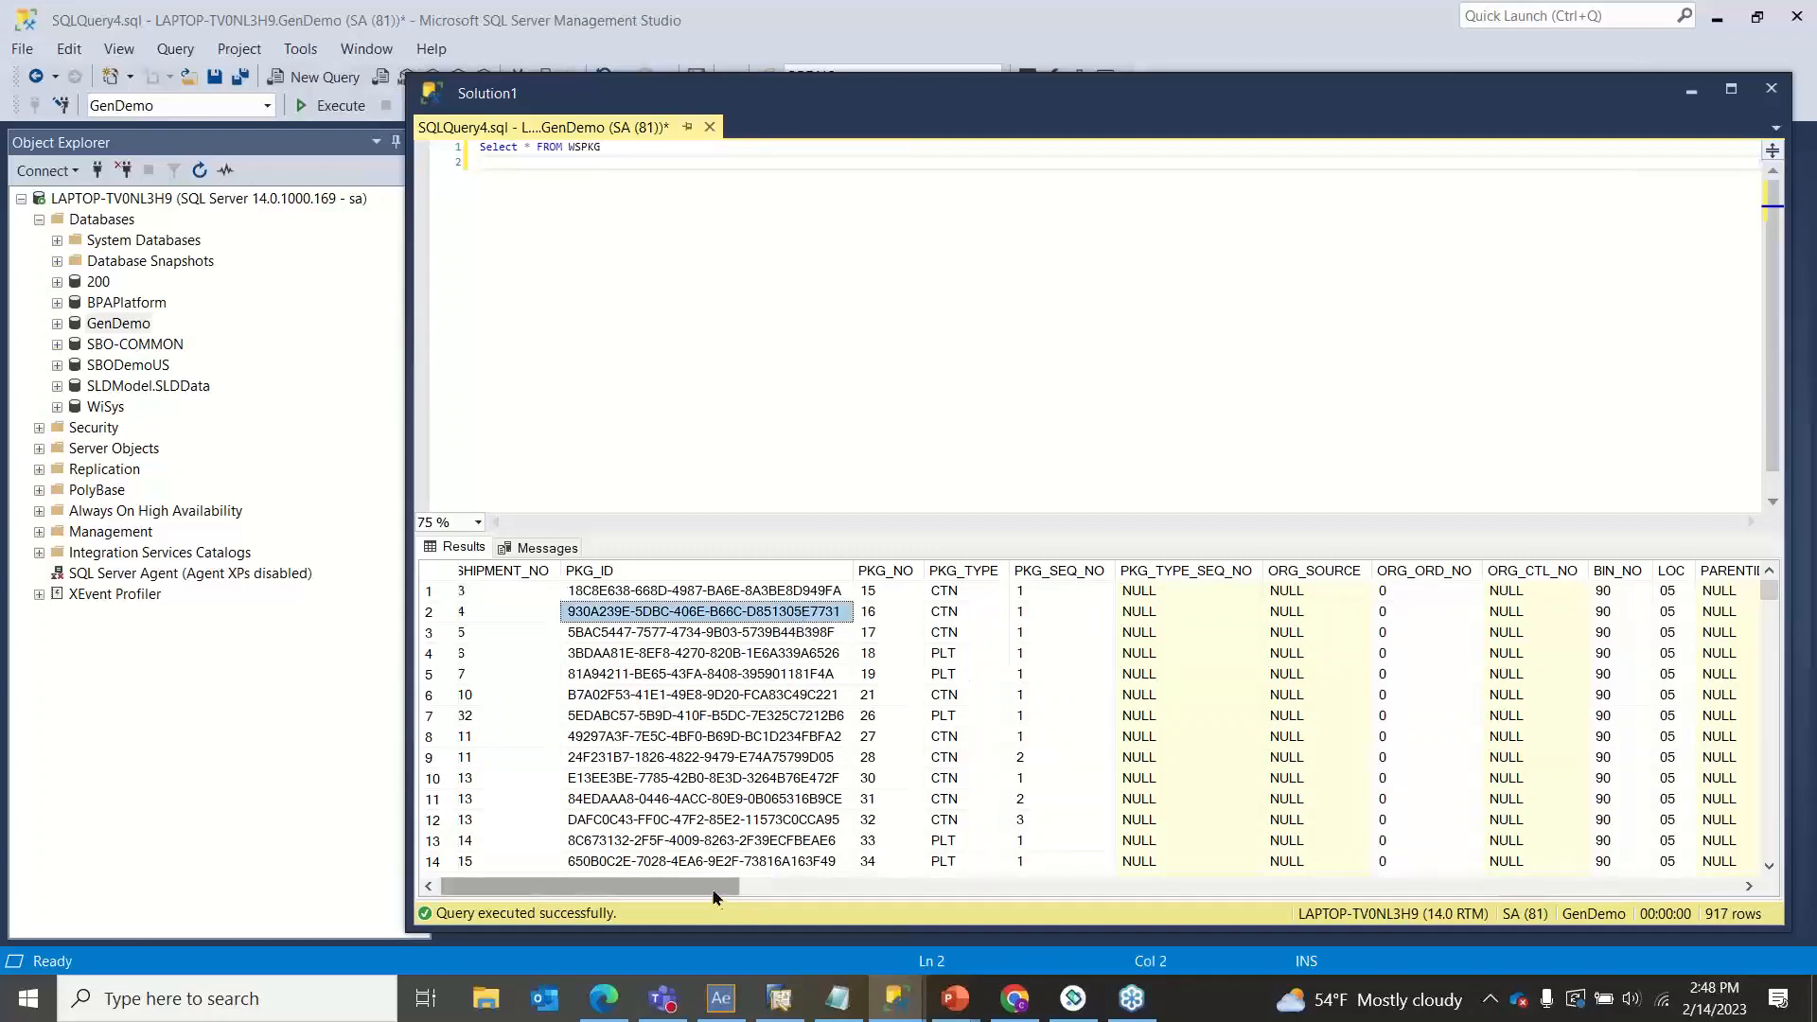
pyautogui.moveTo(721, 890); pyautogui.dragTo(715, 890)
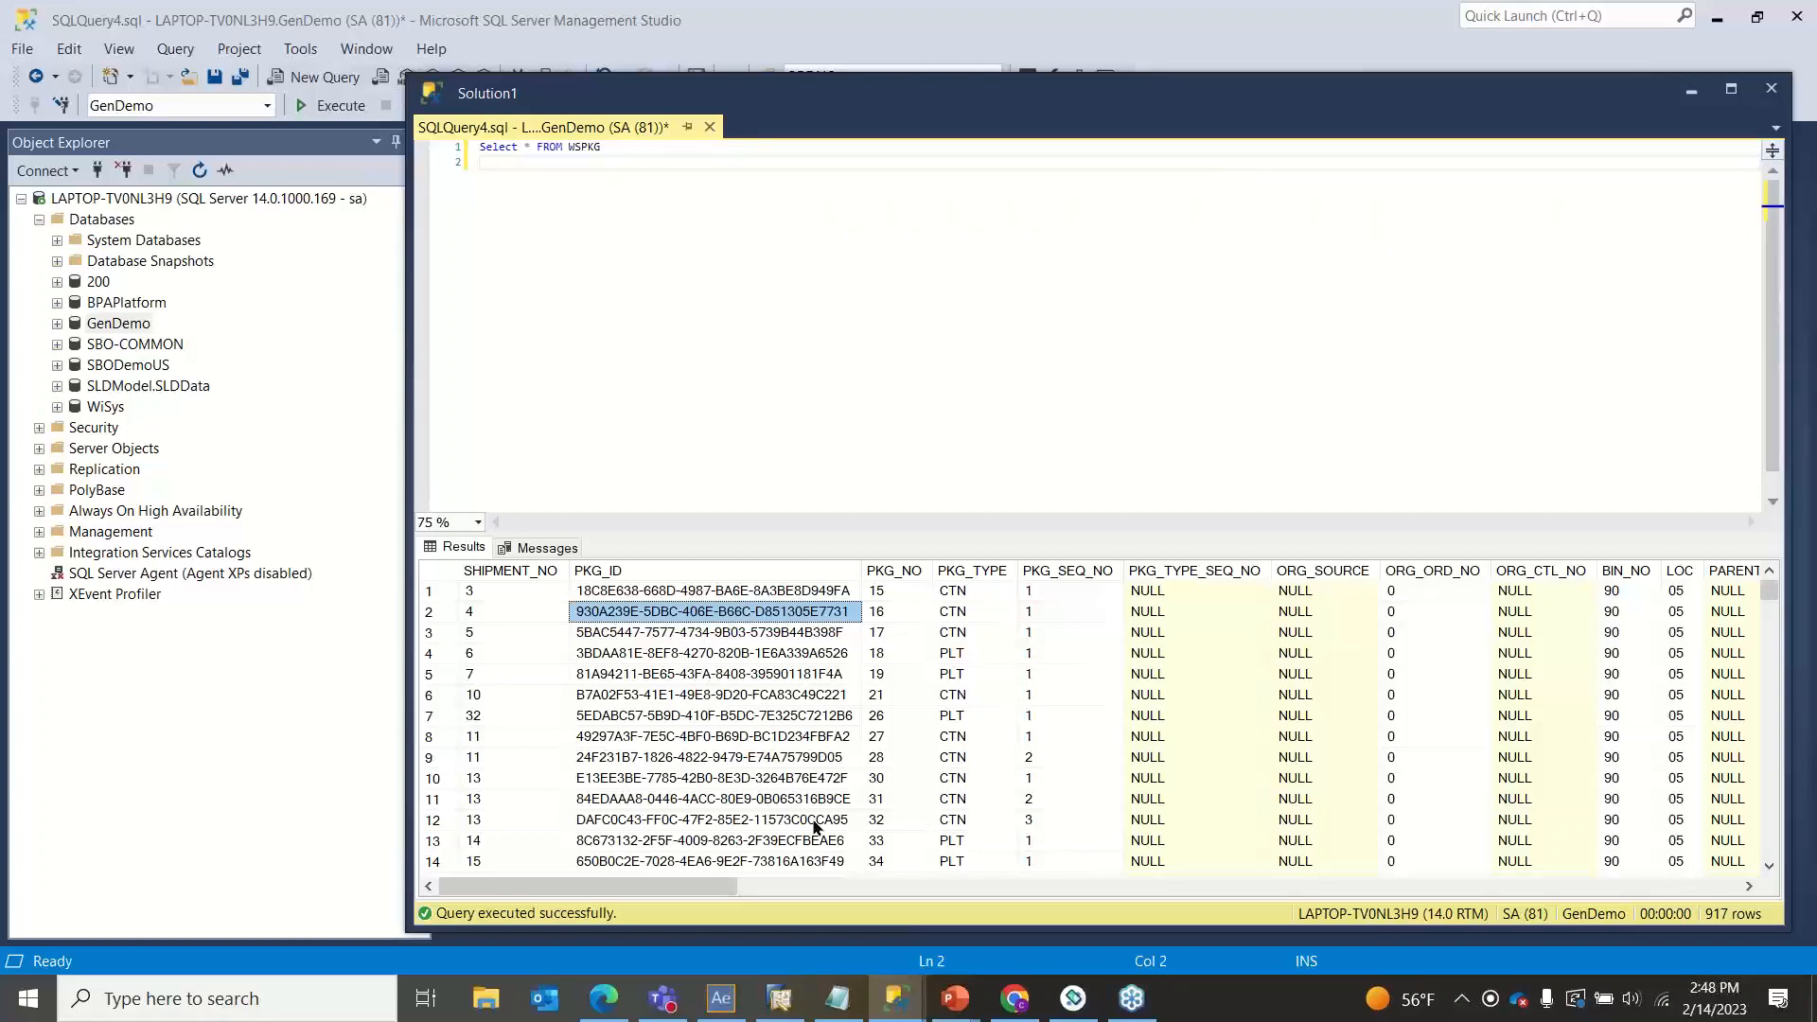
pyautogui.click(612, 591)
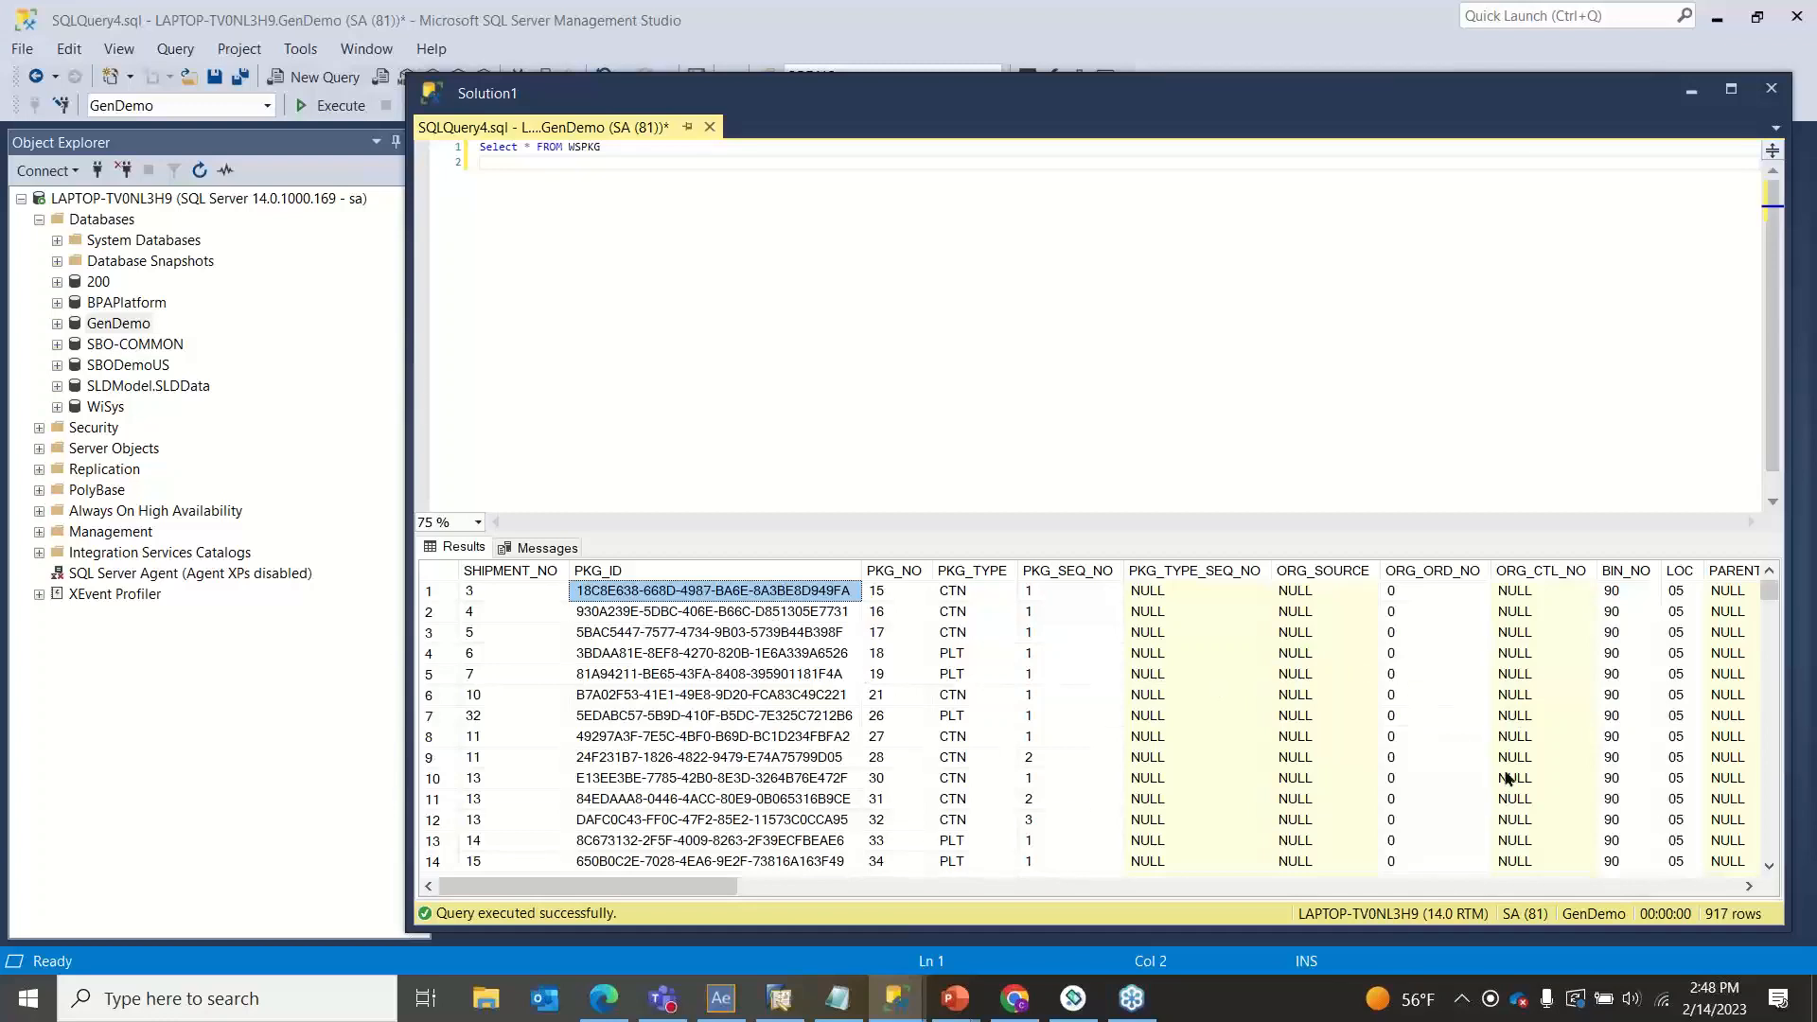
pyautogui.moveTo(644, 894); pyautogui.dragTo(594, 878)
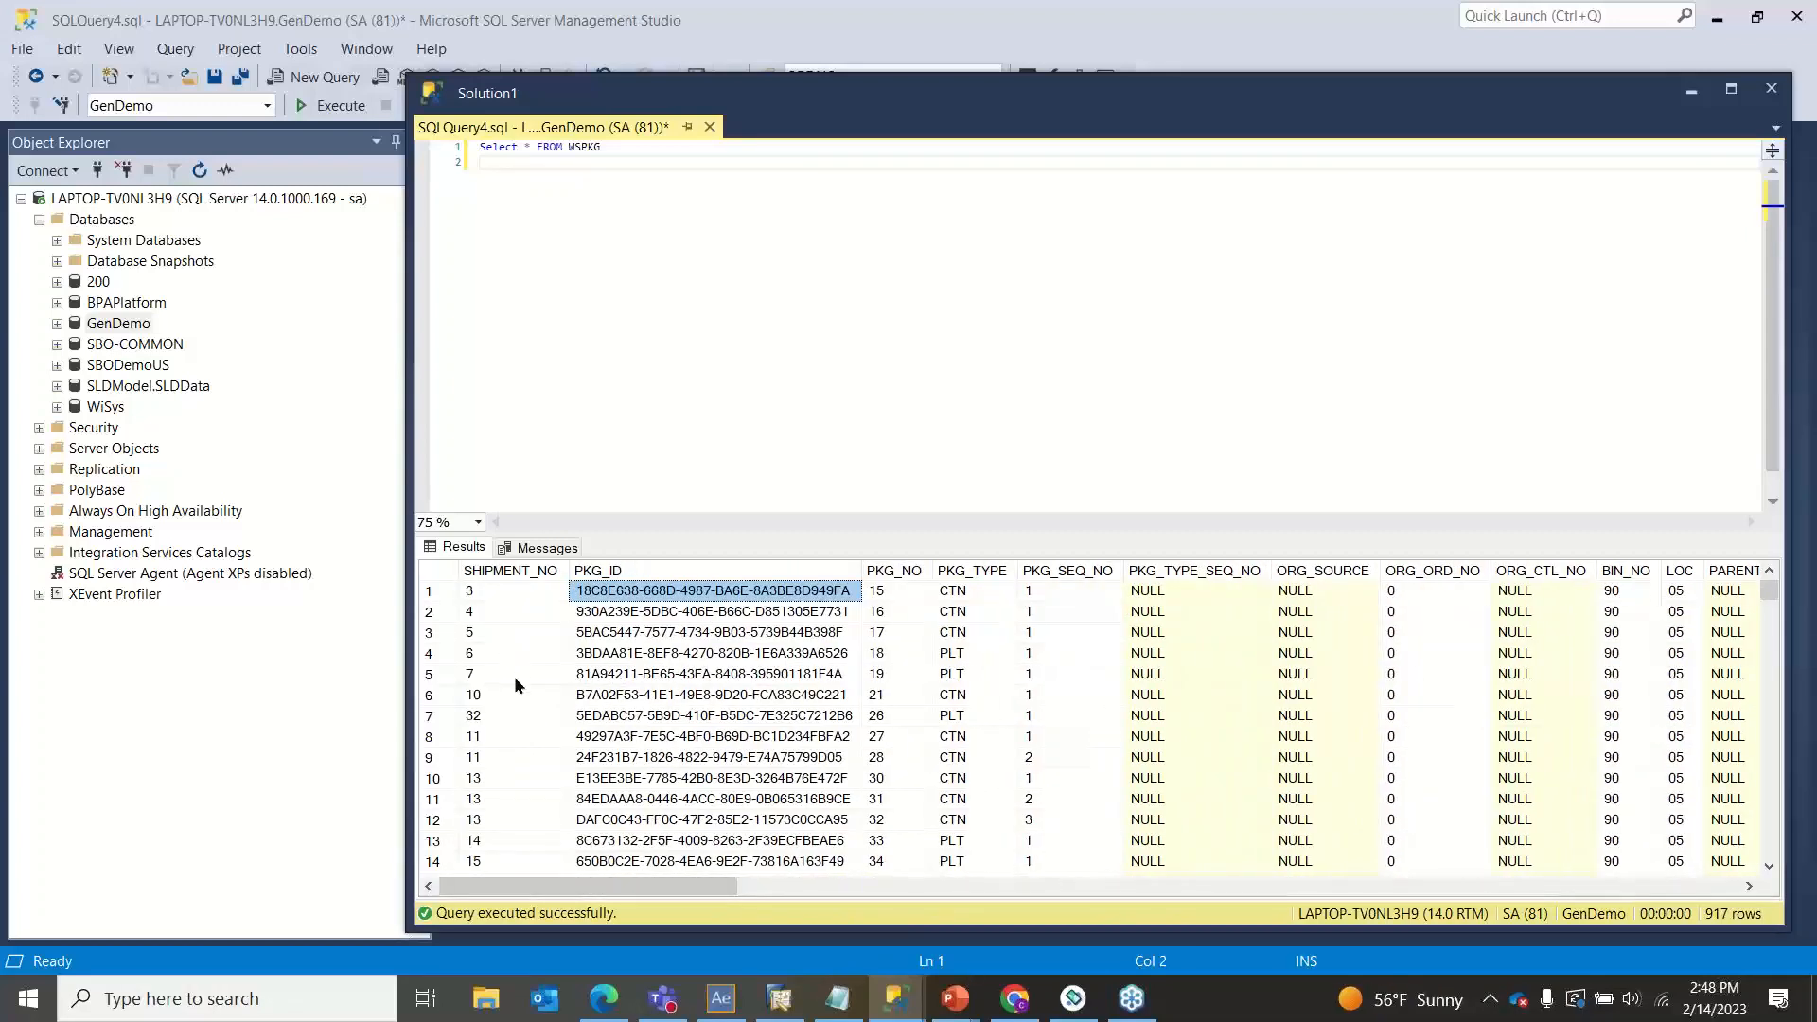
# Step: Run the query on WSPKGLIN instead and inspect the PKG_ID in row 3 and the PKGLIN_ID in row 2
pyautogui.click(675, 142)
pyautogui.write('LIN')
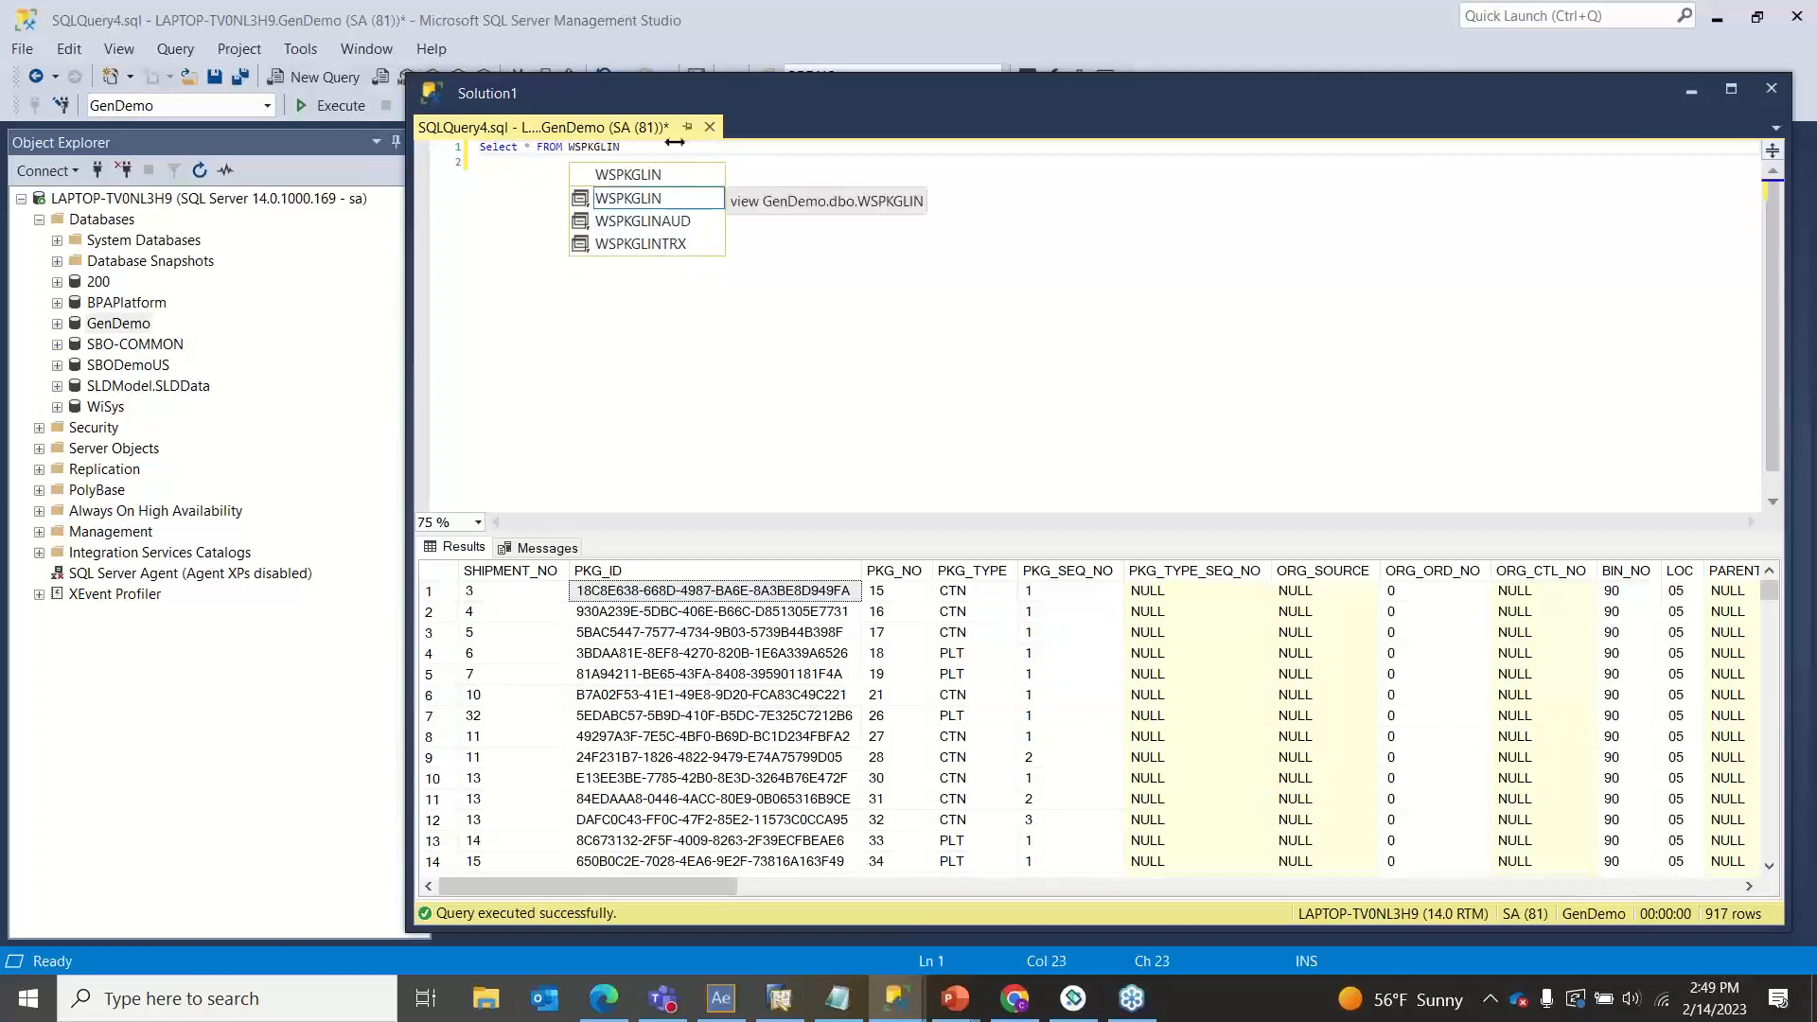
pyautogui.click(332, 105)
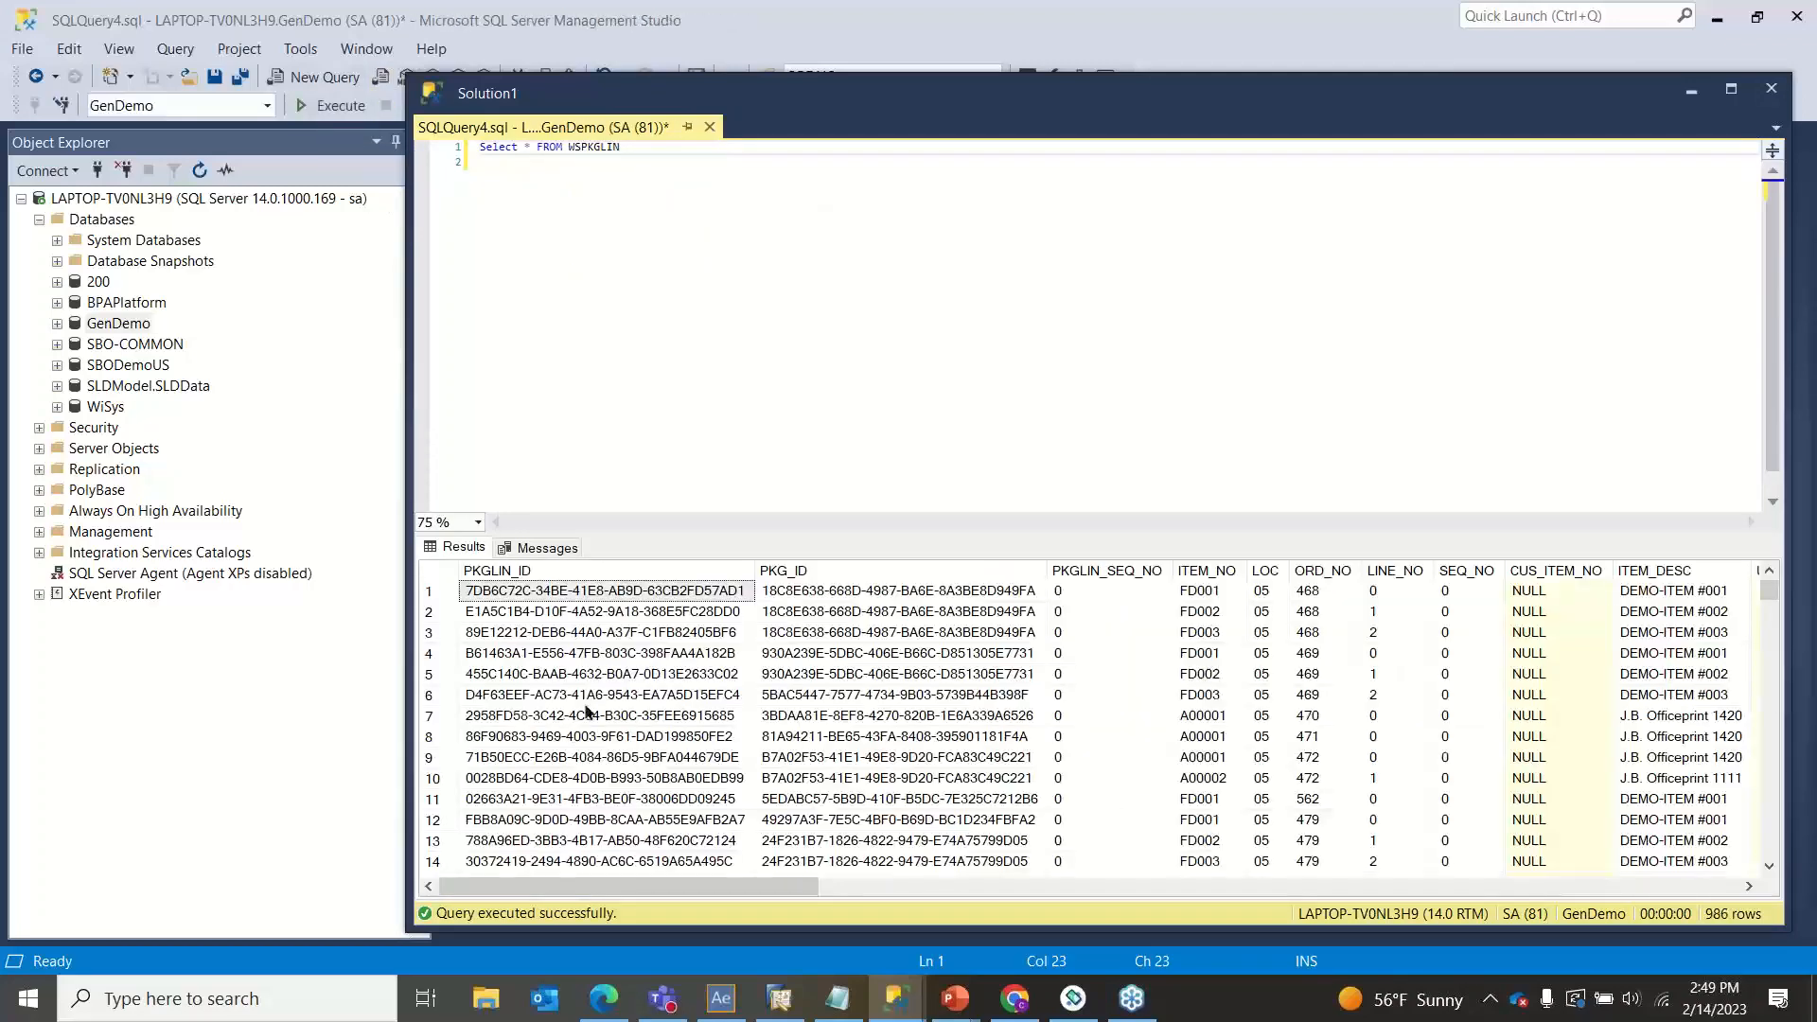
pyautogui.click(1014, 632)
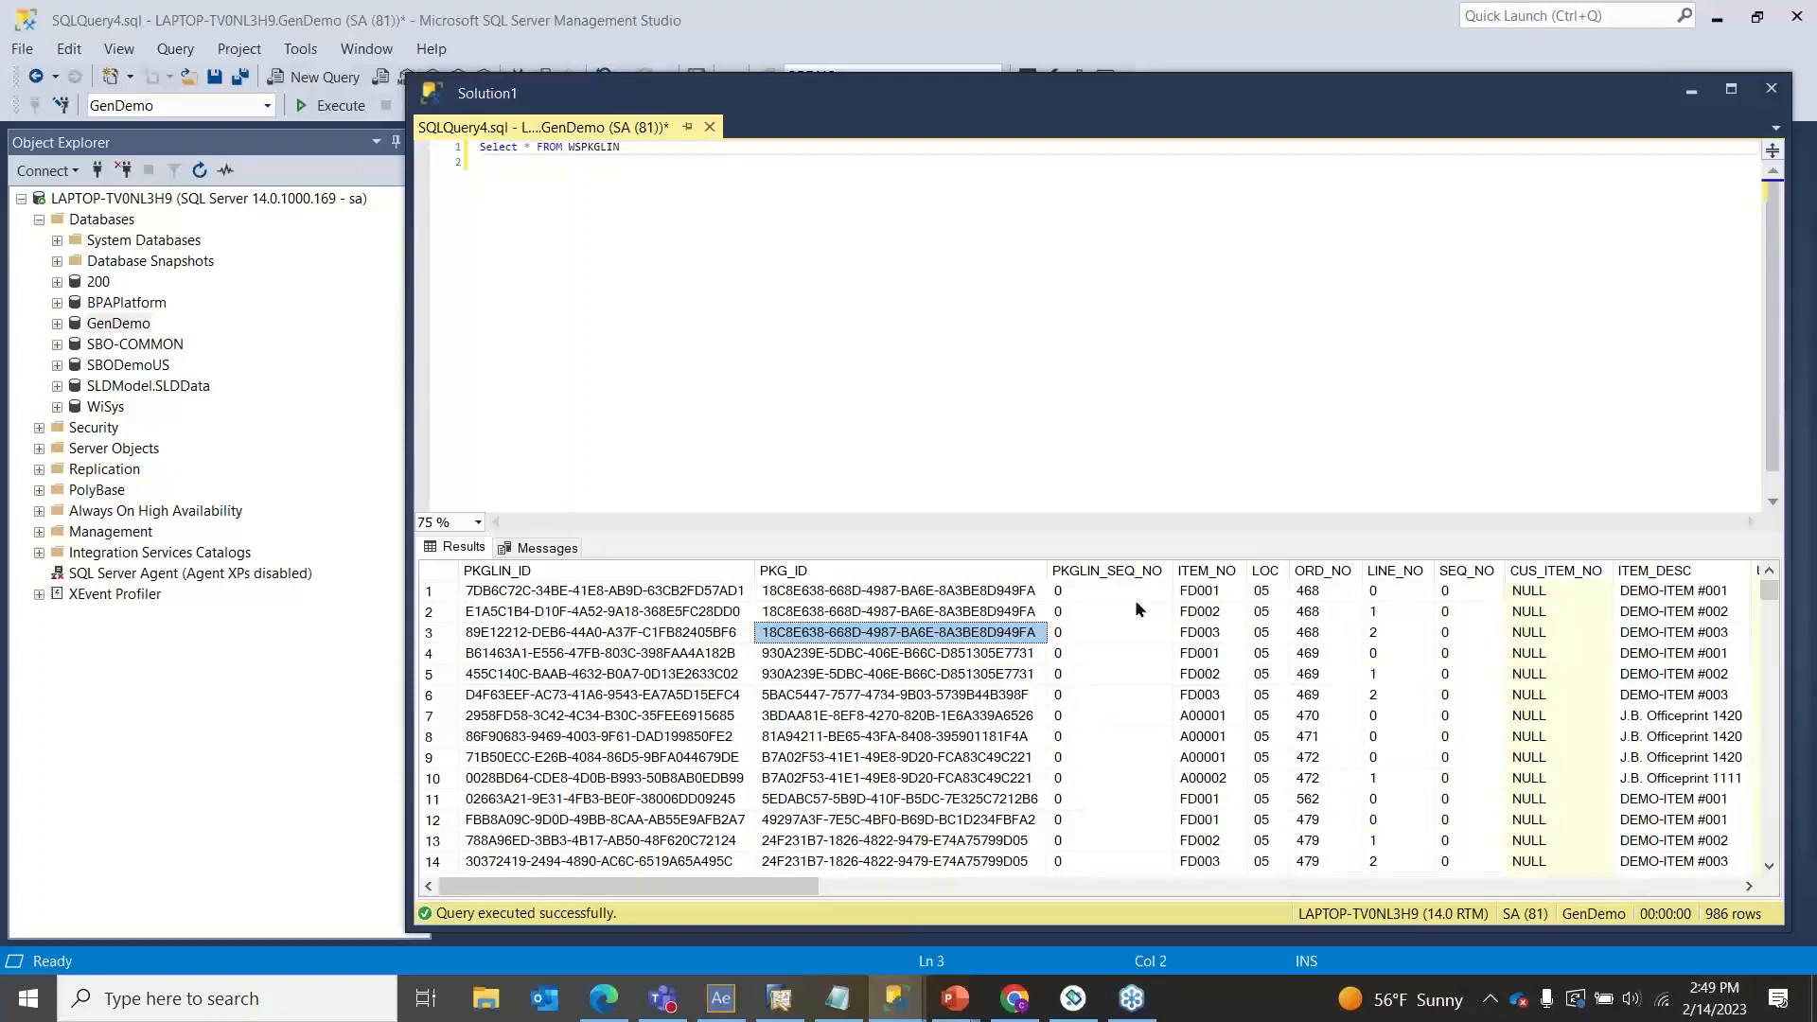
pyautogui.click(577, 614)
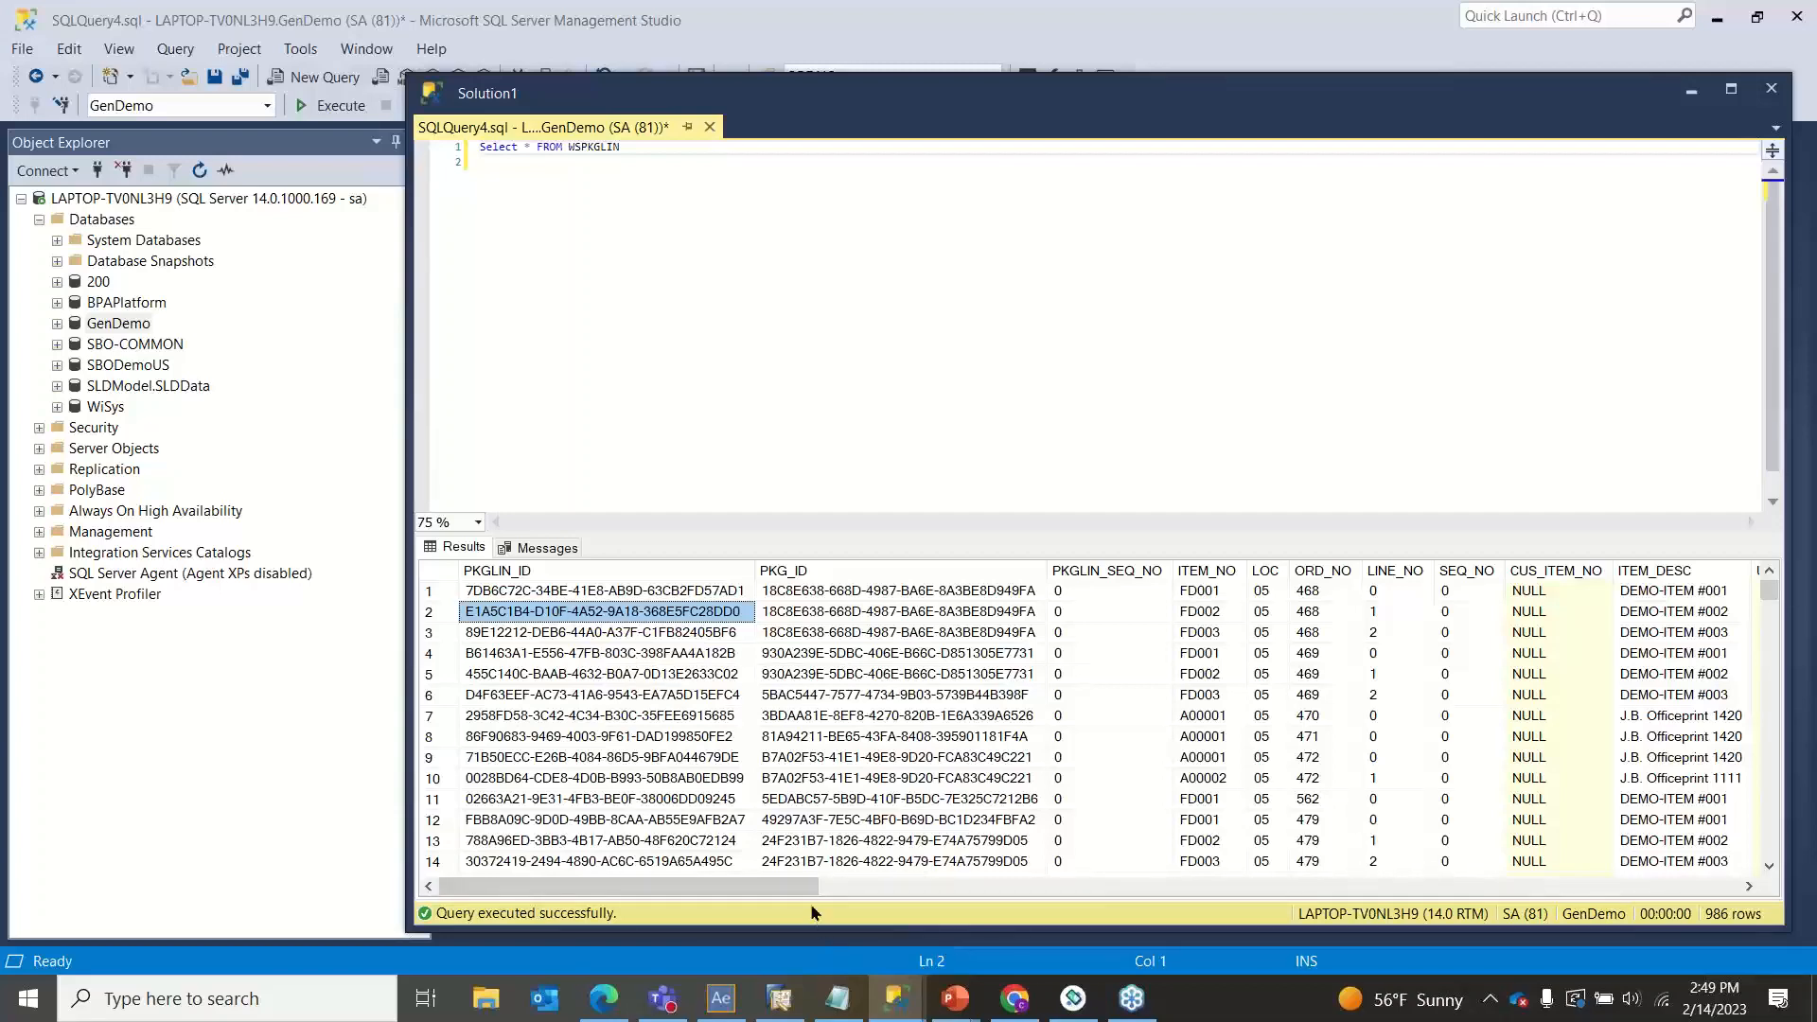
pyautogui.moveTo(798, 897); pyautogui.dragTo(786, 828)
# Step: Change the queried table to WSPKGSL and run the query
pyautogui.click(655, 150)
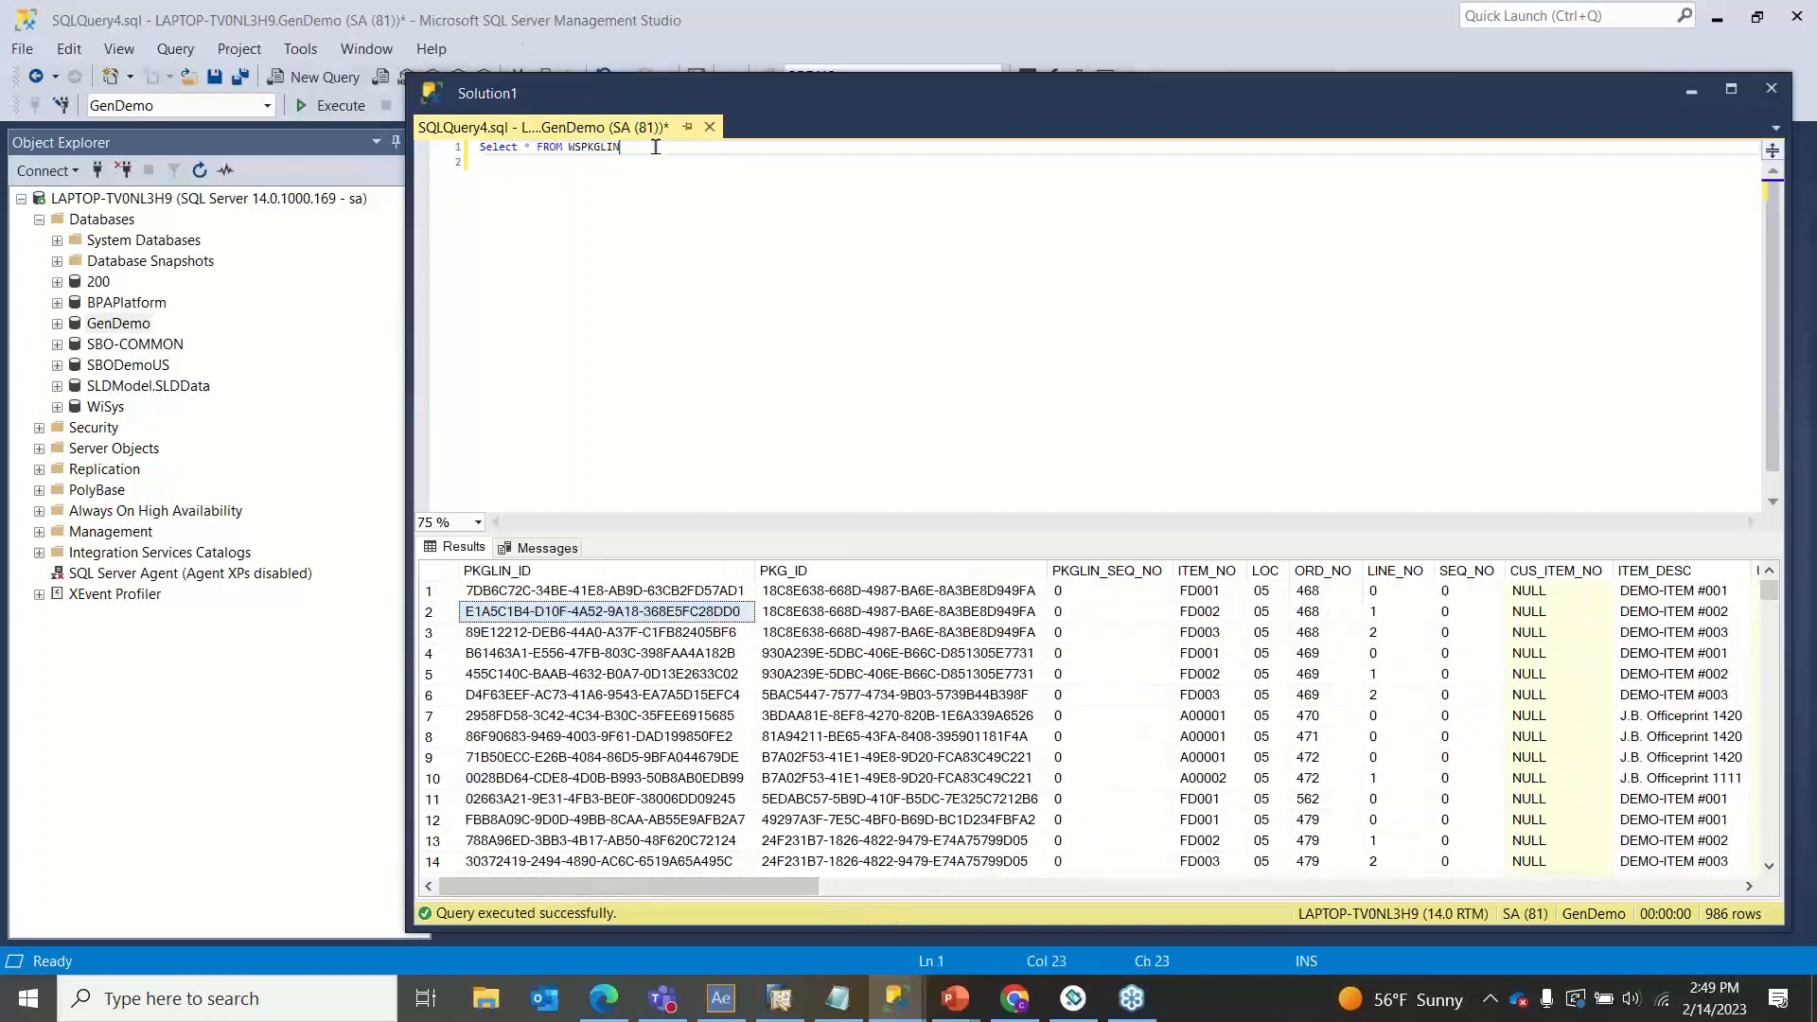
pyautogui.press('BackSpace')
pyautogui.press('BackSpace')
pyautogui.press('BackSpace')
pyautogui.press('BackSpace')
pyautogui.write('SL')
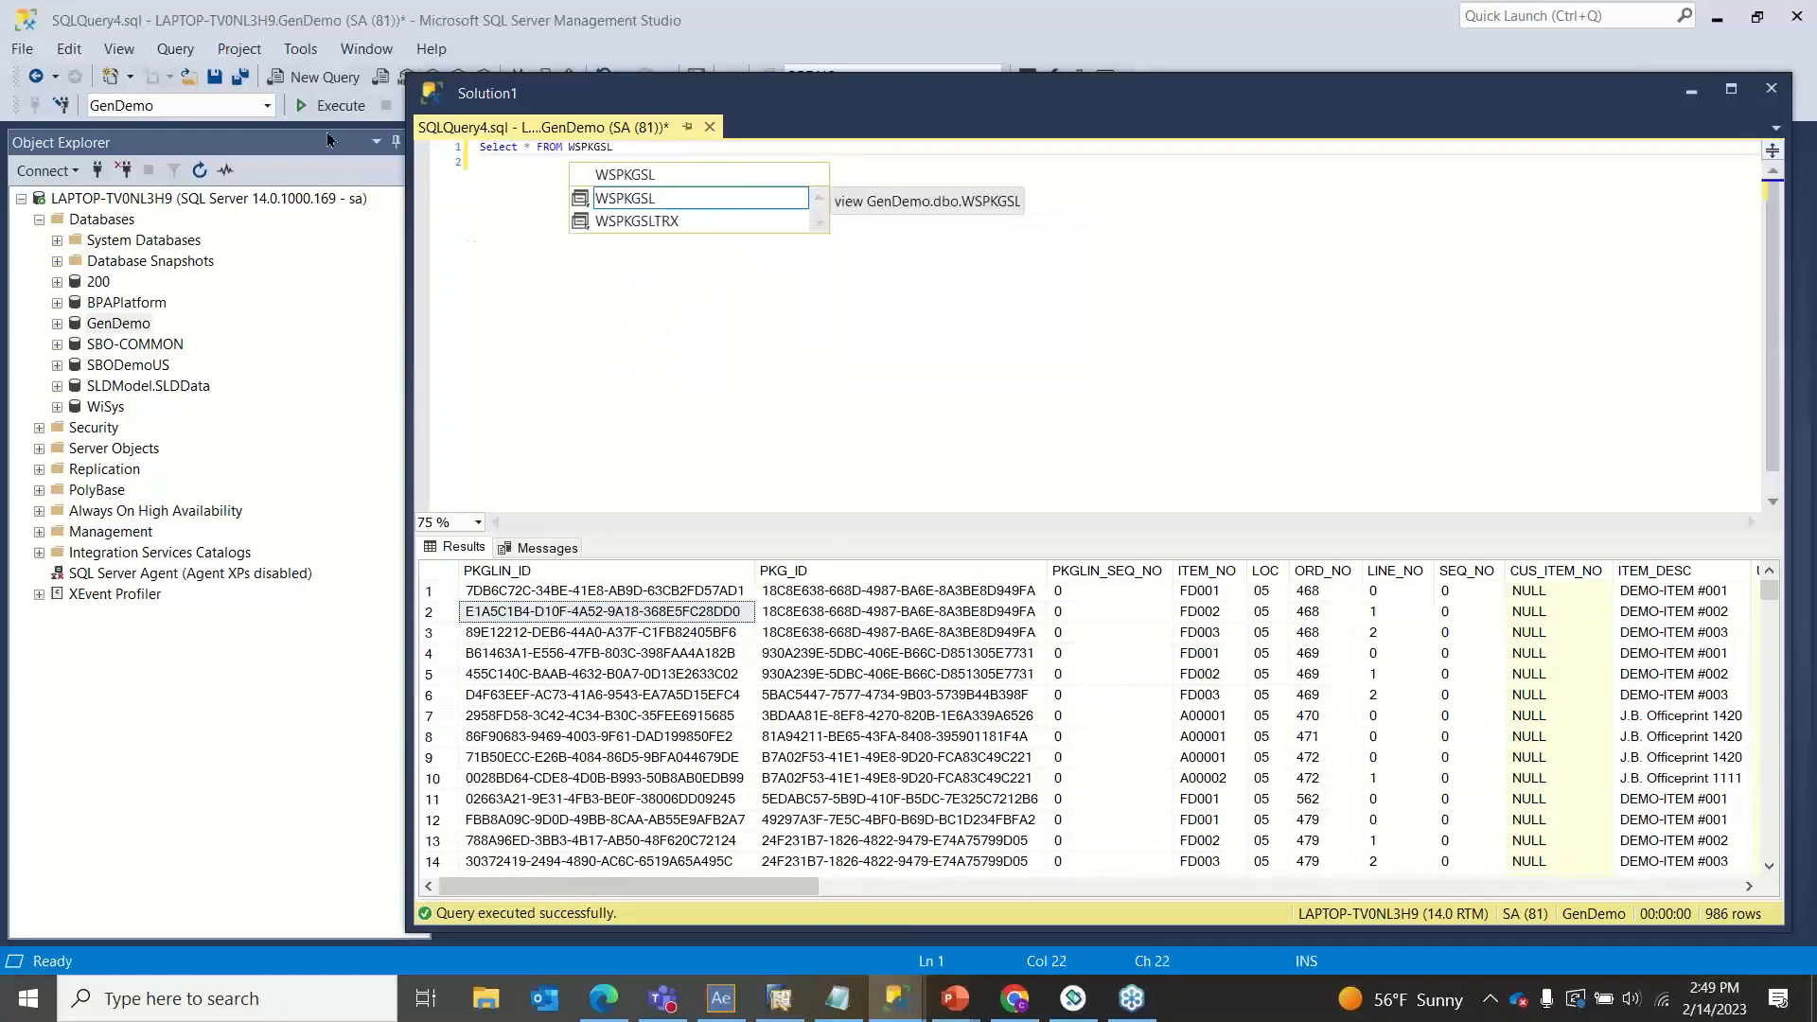
pyautogui.click(330, 105)
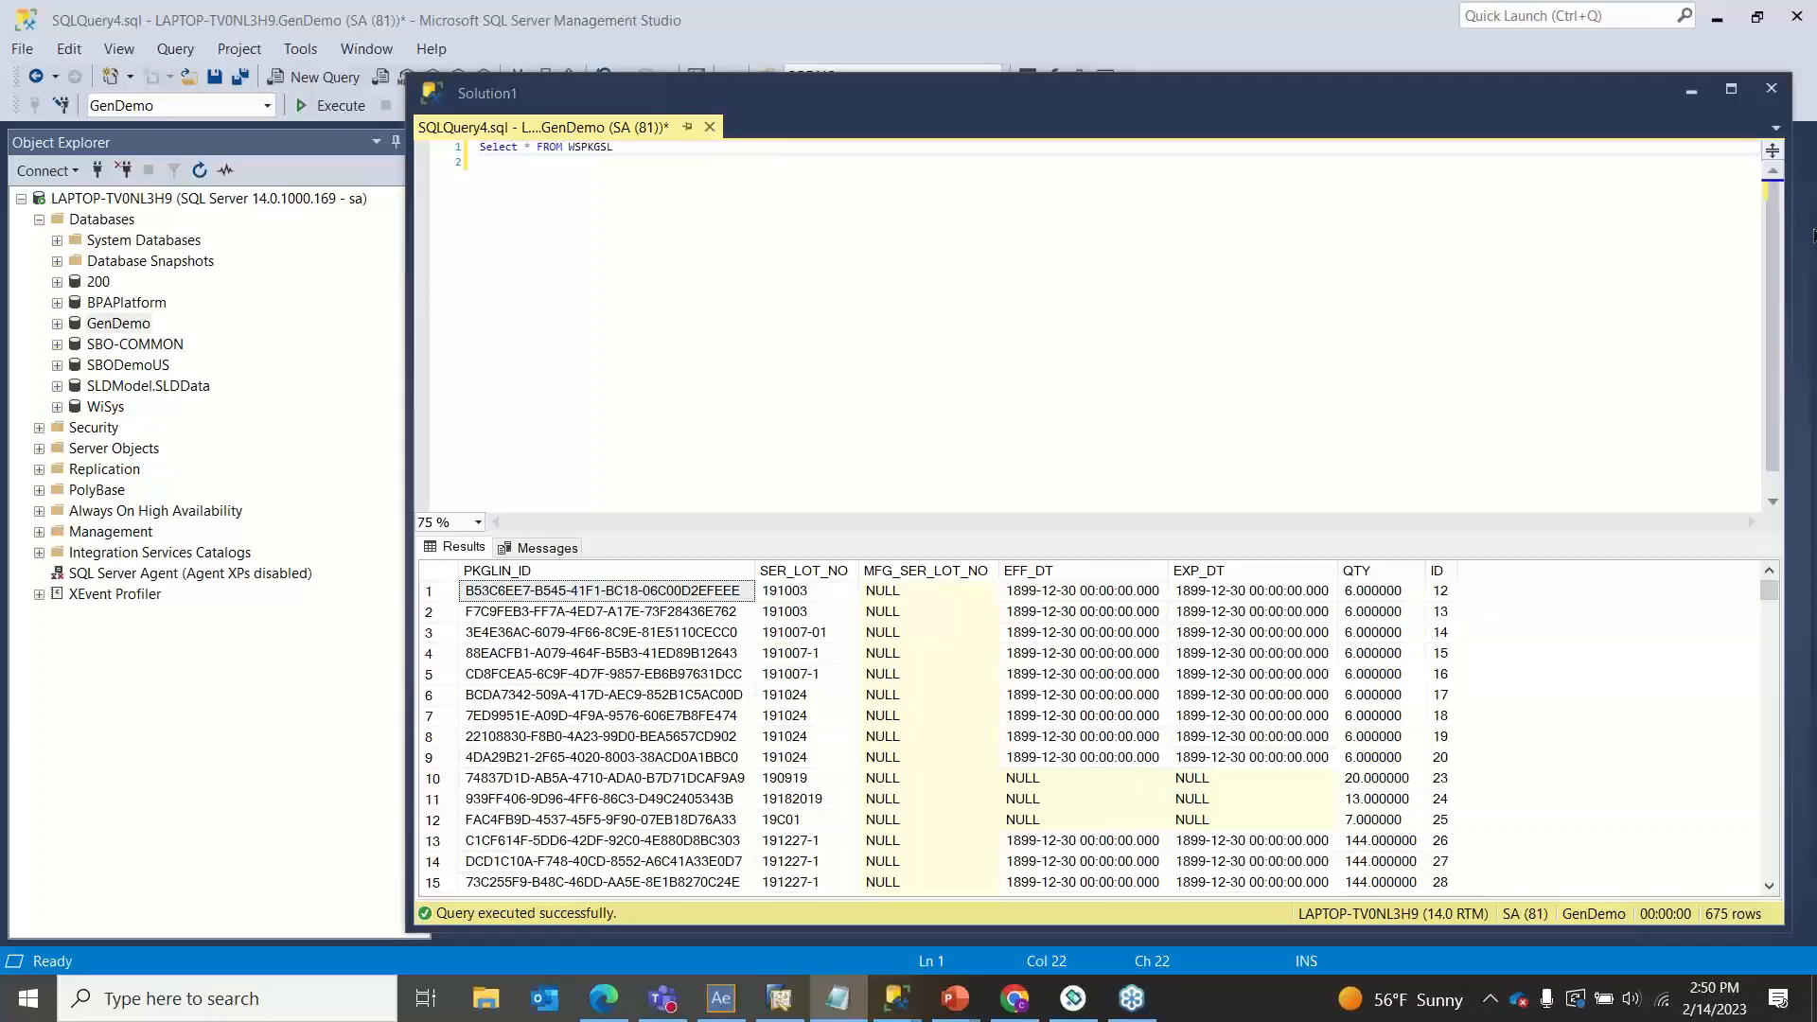
# Step: Replace the query with one joining WSPKG to WSPKGLIN on PKG_ID and WSPKGLIN to WSPKGSL on PKGLIN_ID, and run it
pyautogui.doubleClick(1214, 144)
pyautogui.doubleClick(1213, 143)
pyautogui.doubleClick(1214, 145)
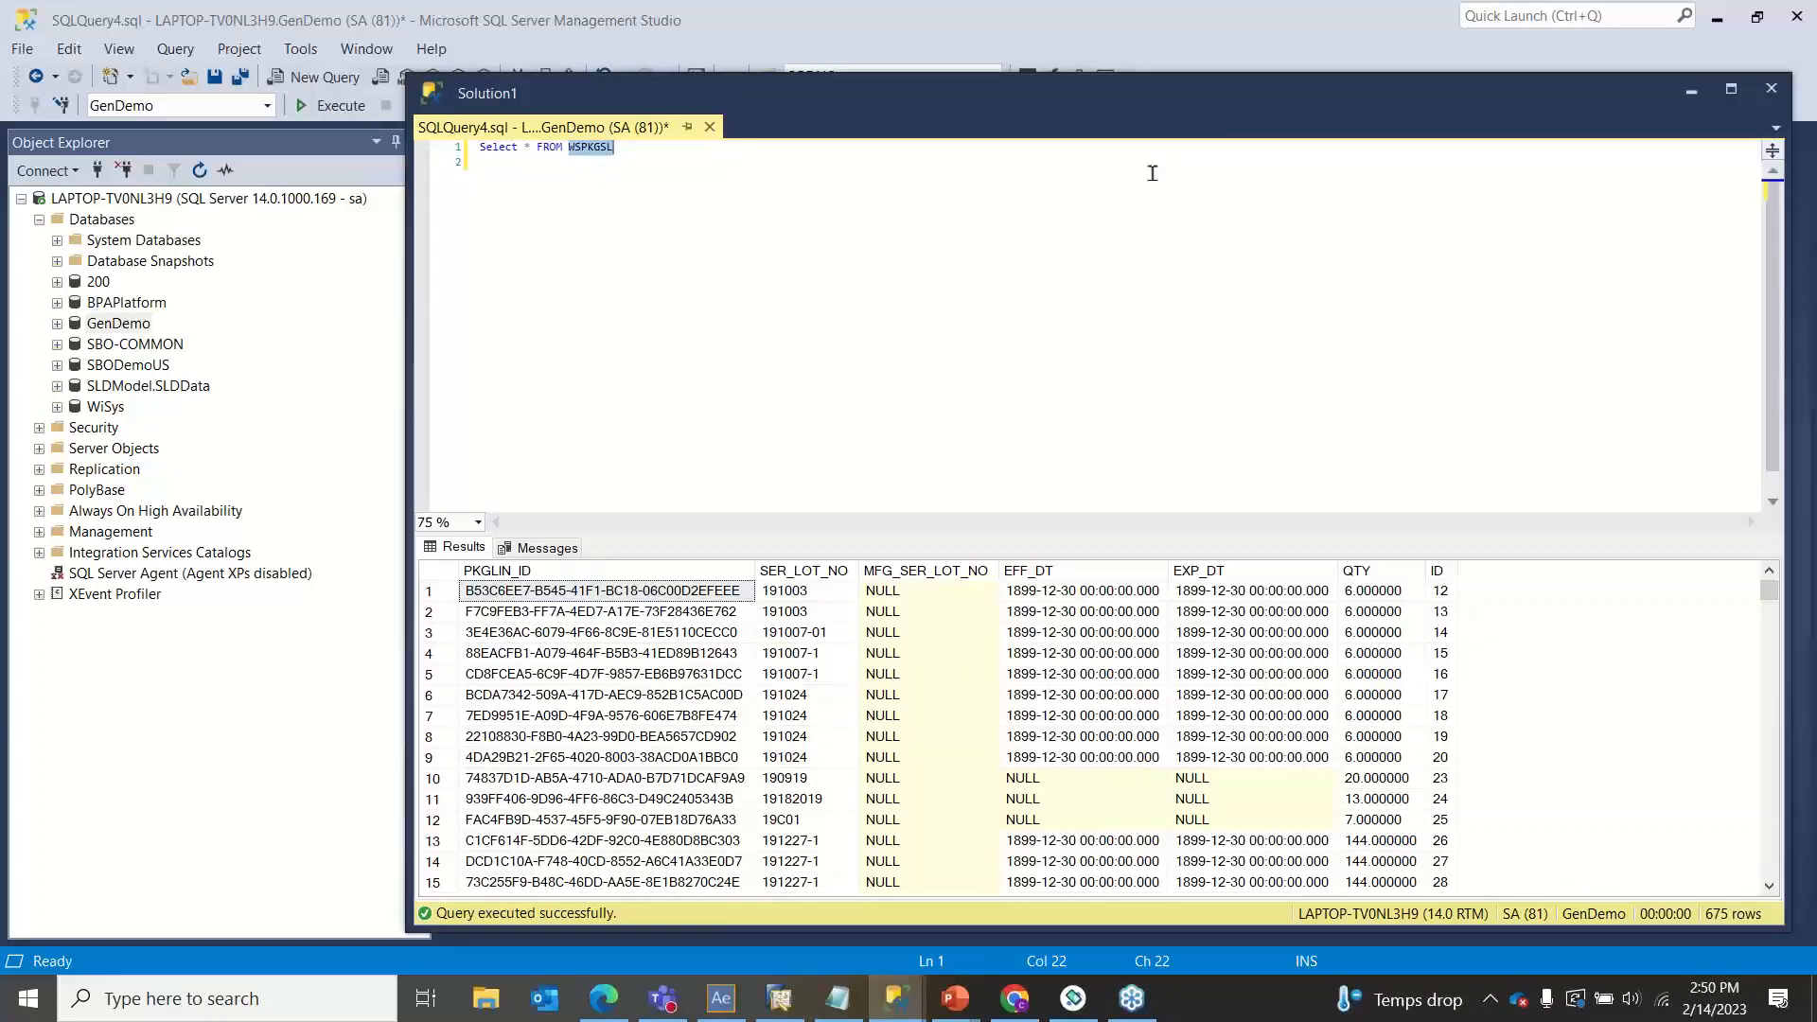
pyautogui.moveTo(615, 147); pyautogui.dragTo(483, 146)
pyautogui.tripleClick(483, 147)
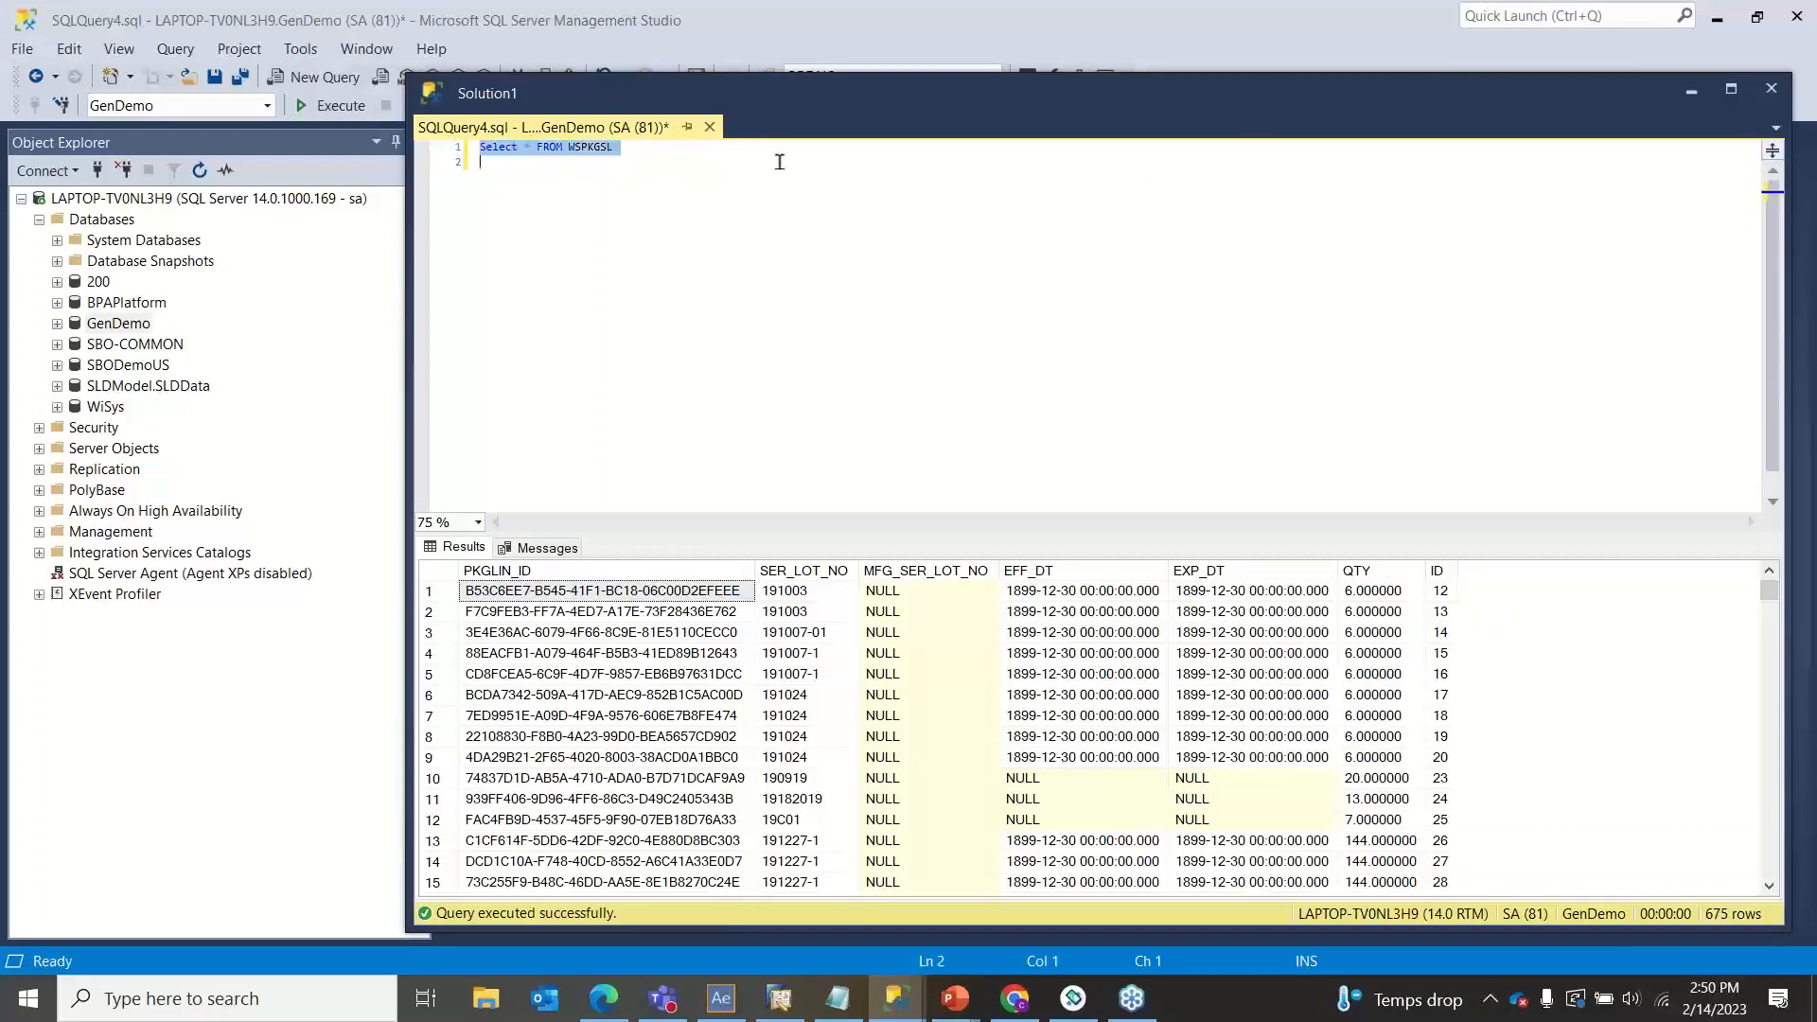
pyautogui.write('Select * FROM WSPKG JOIN WSPKGLIN on WSPKGLIN.PKG_ID = WSPKG.PKG_ID JOIN WSPKGSL on WSPKGLIN.PKGLIN_ID = WSPKGSL.PKGLIN_ID')
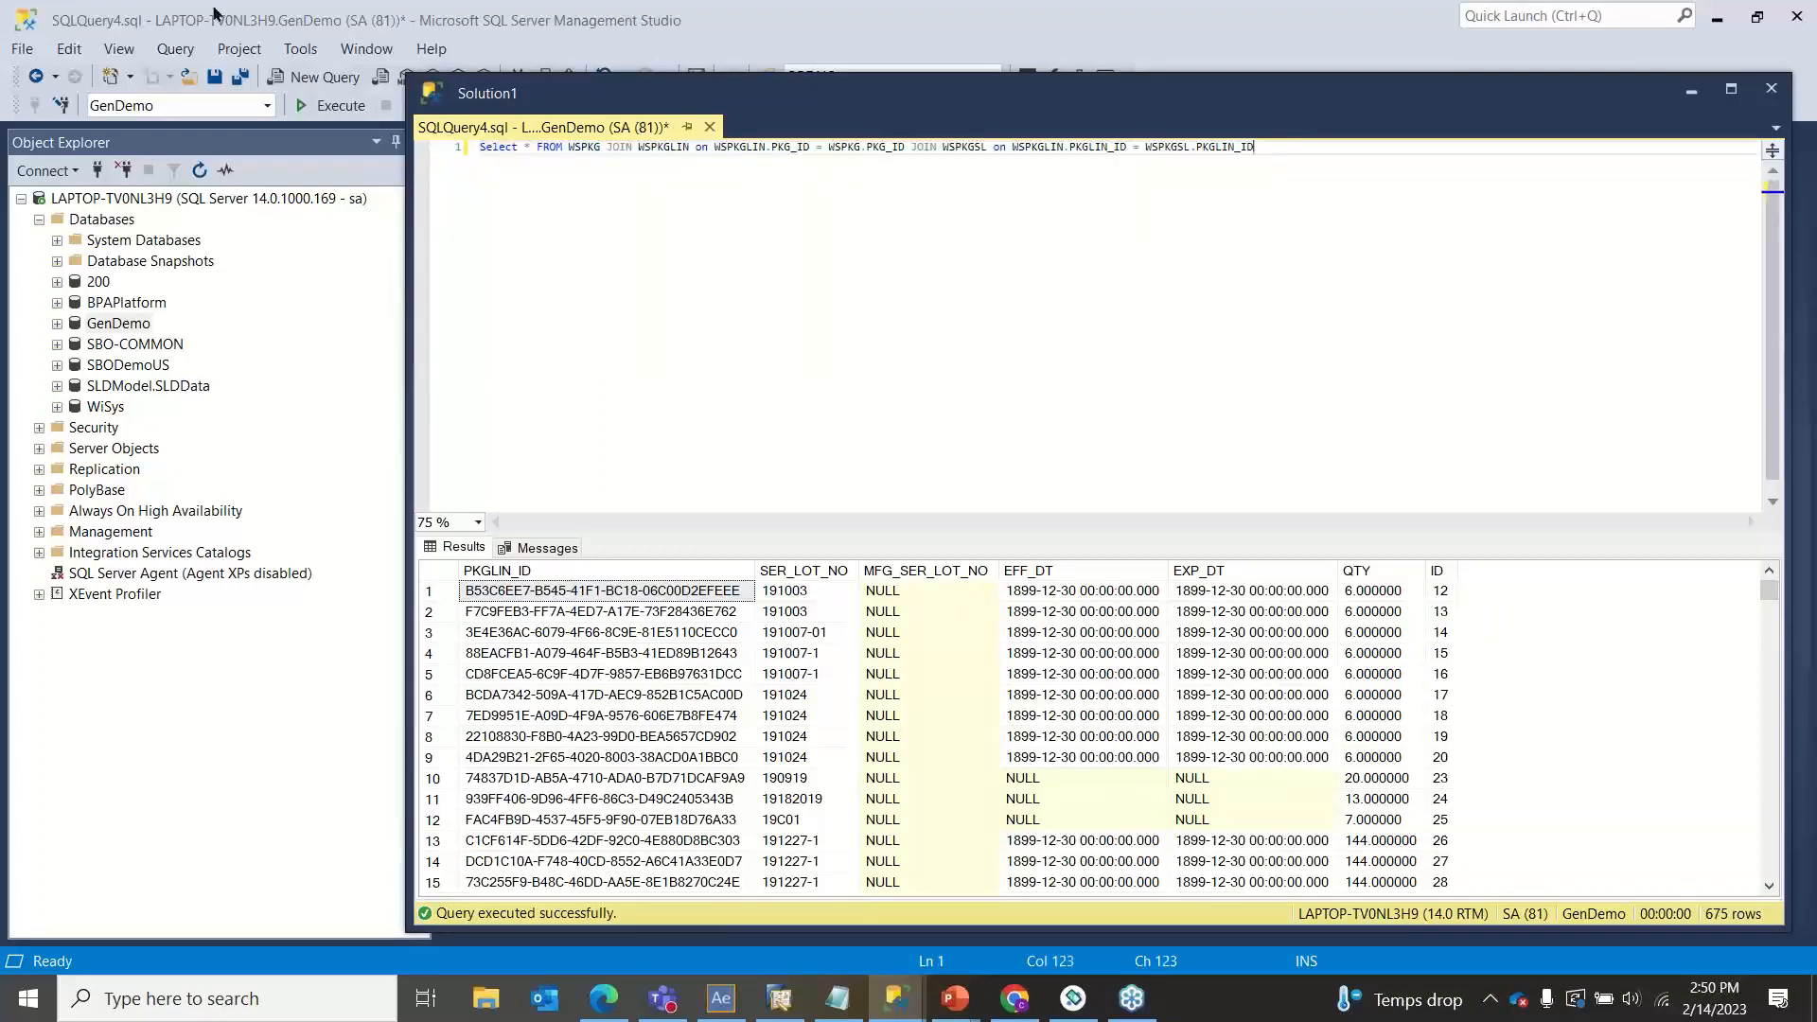
pyautogui.click(311, 105)
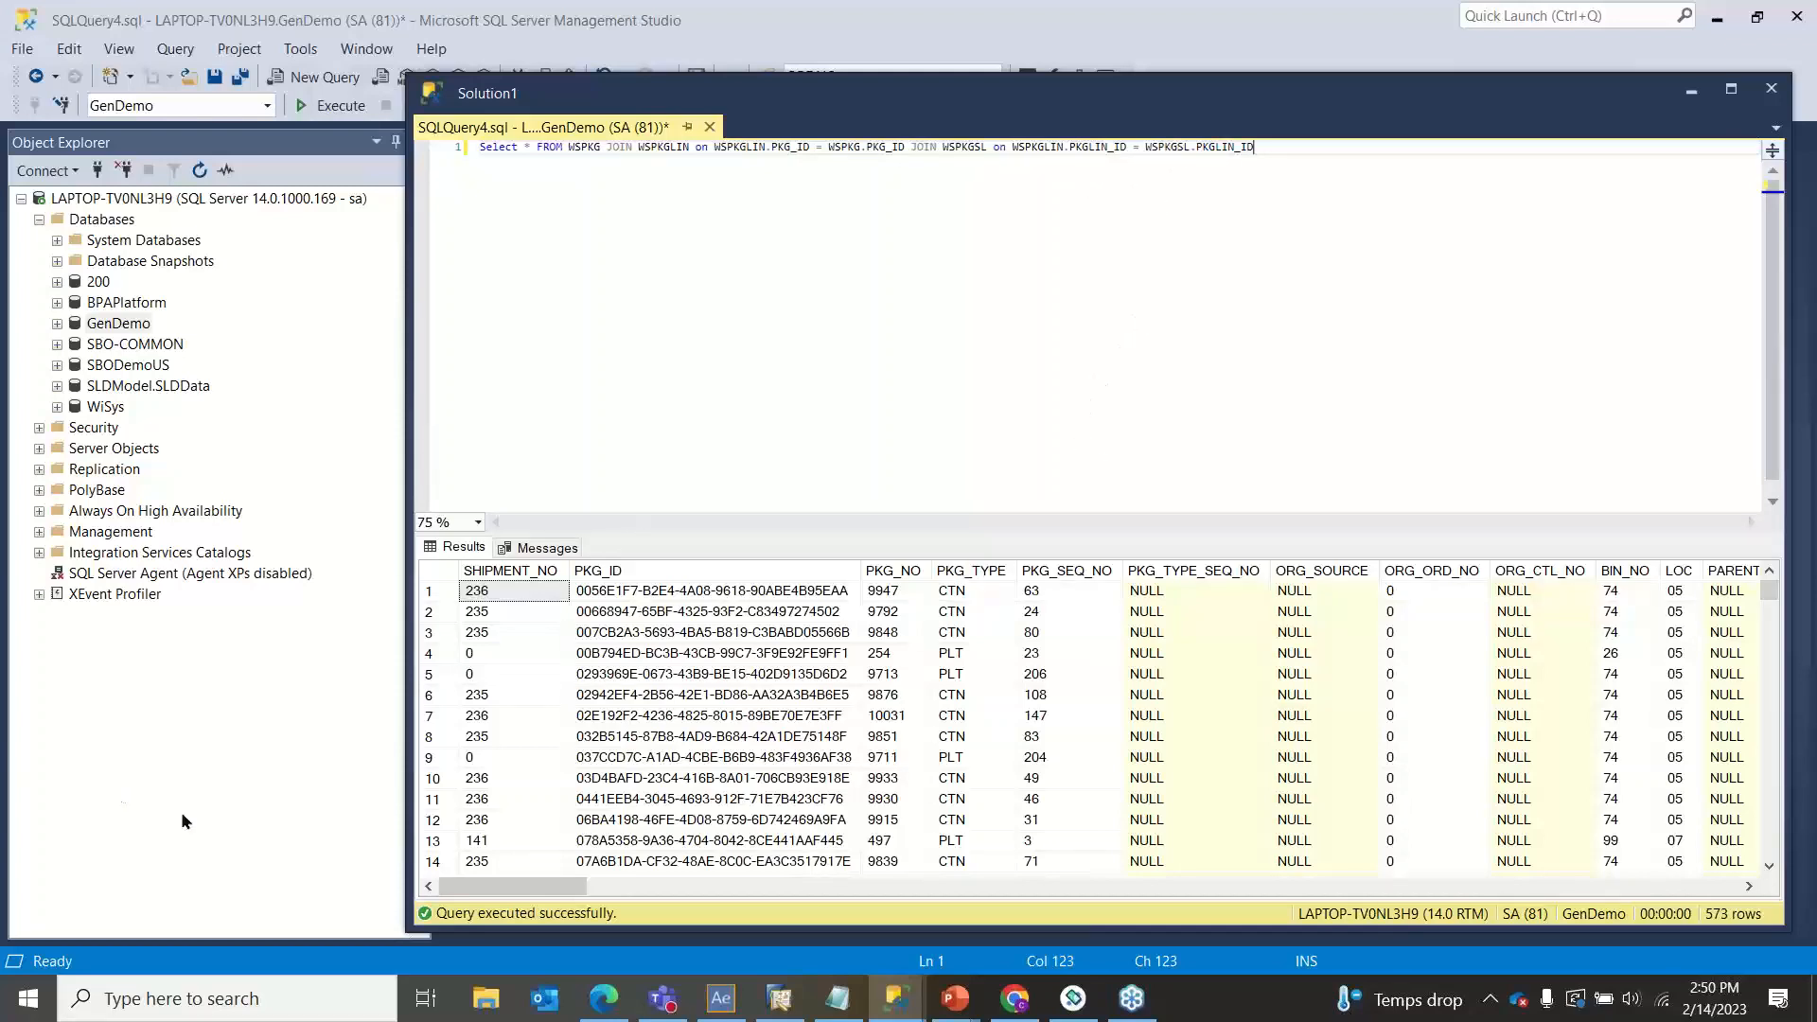
pyautogui.moveTo(516, 886); pyautogui.dragTo(997, 687)
# Step: Clear the join query from the editor and switch to the PowerPoint slide show of the WiSys packaging tables
pyautogui.hotkey('shift', 'Home')
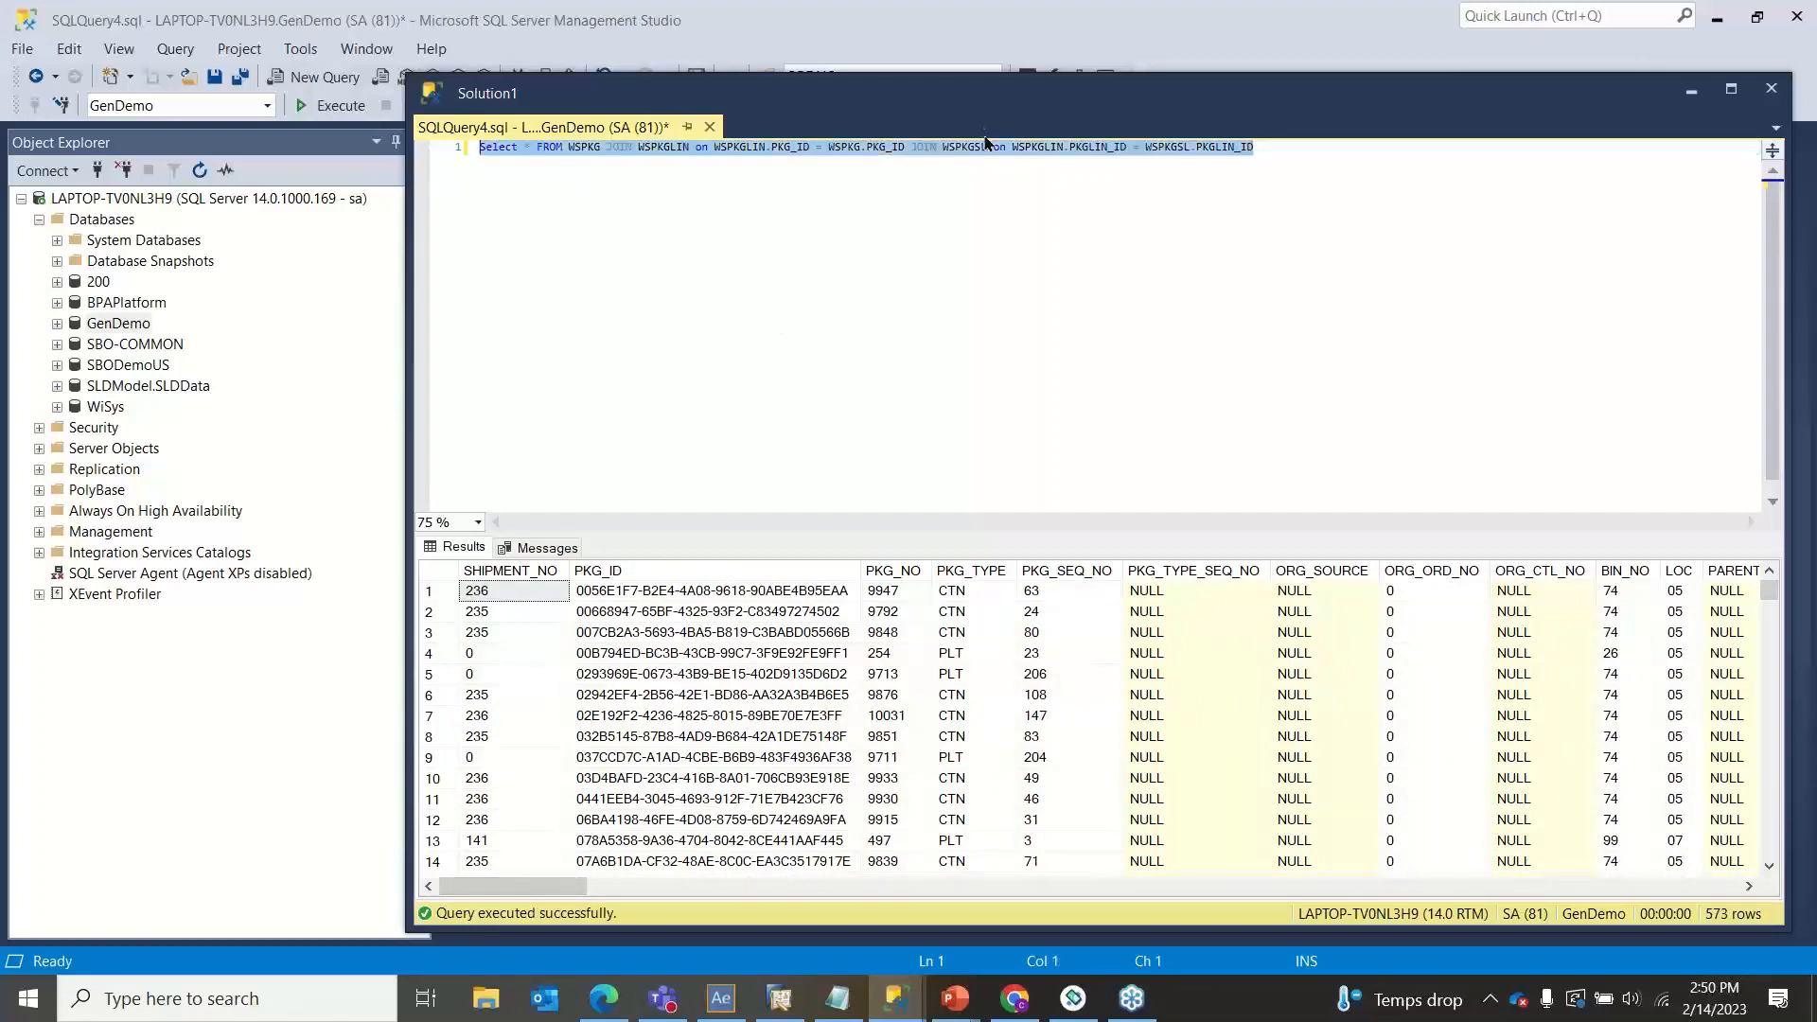
pyautogui.press('Delete')
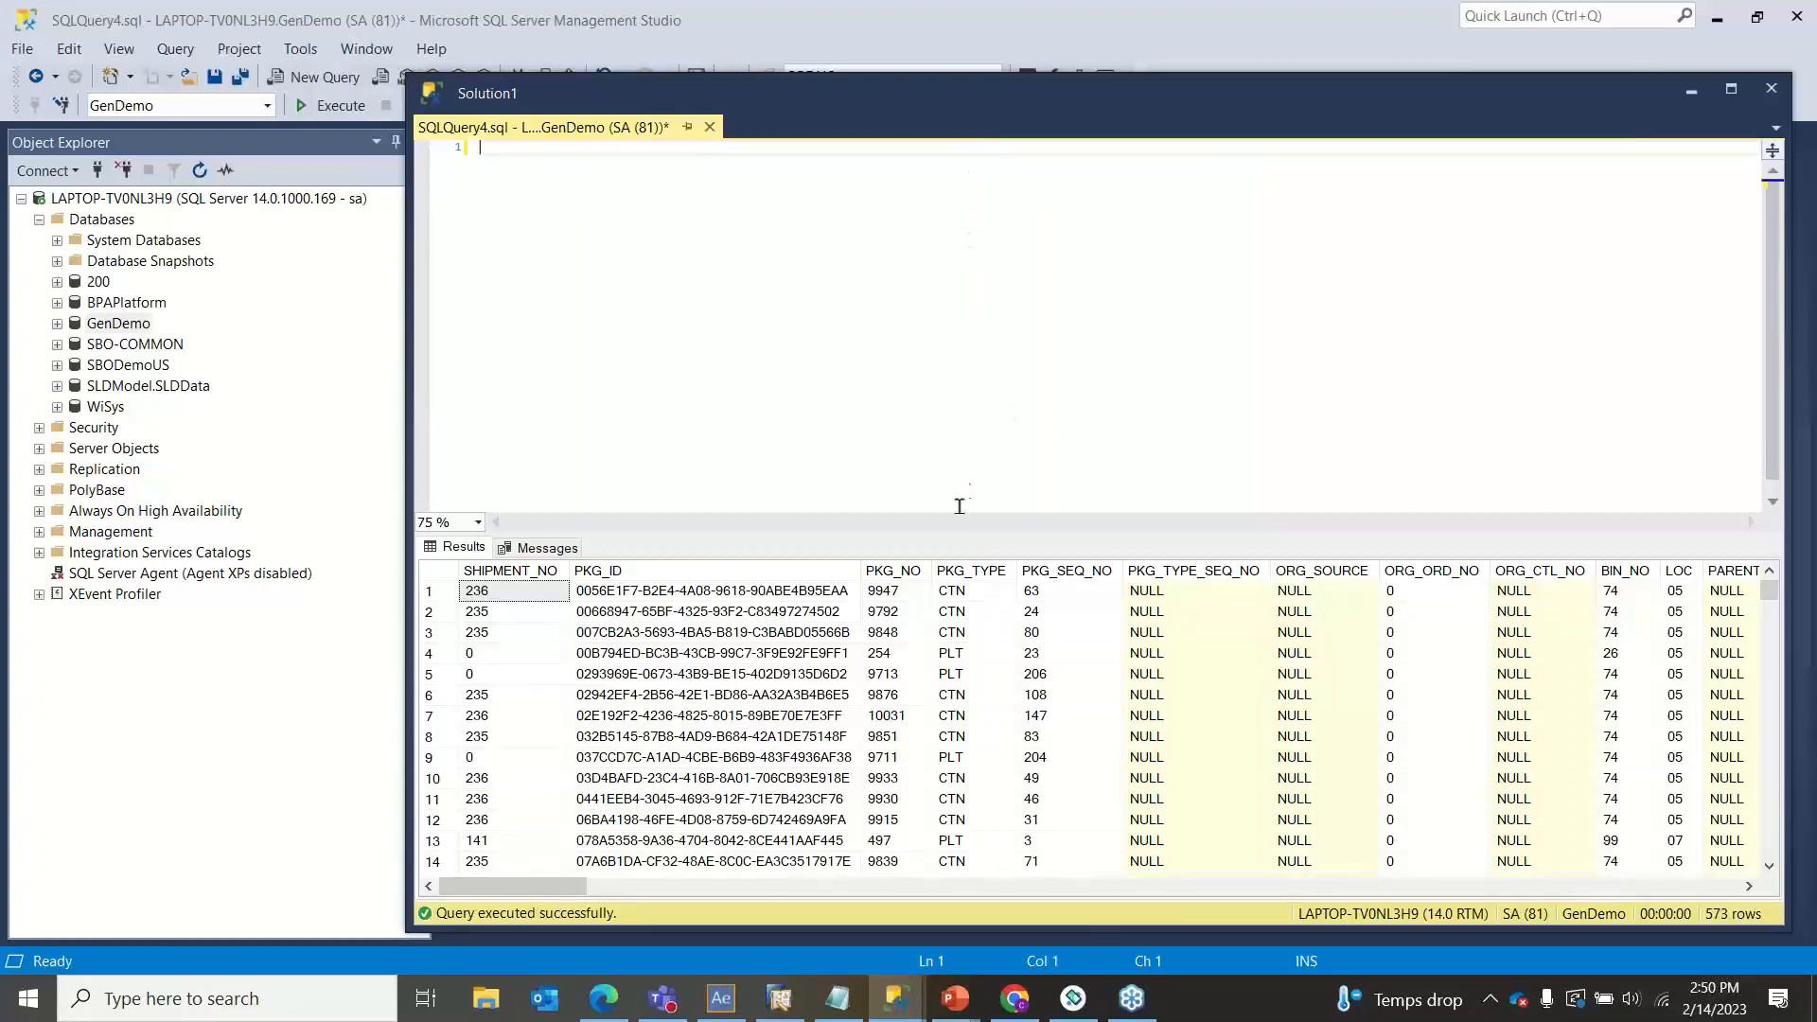
pyautogui.moveTo(954, 1010)
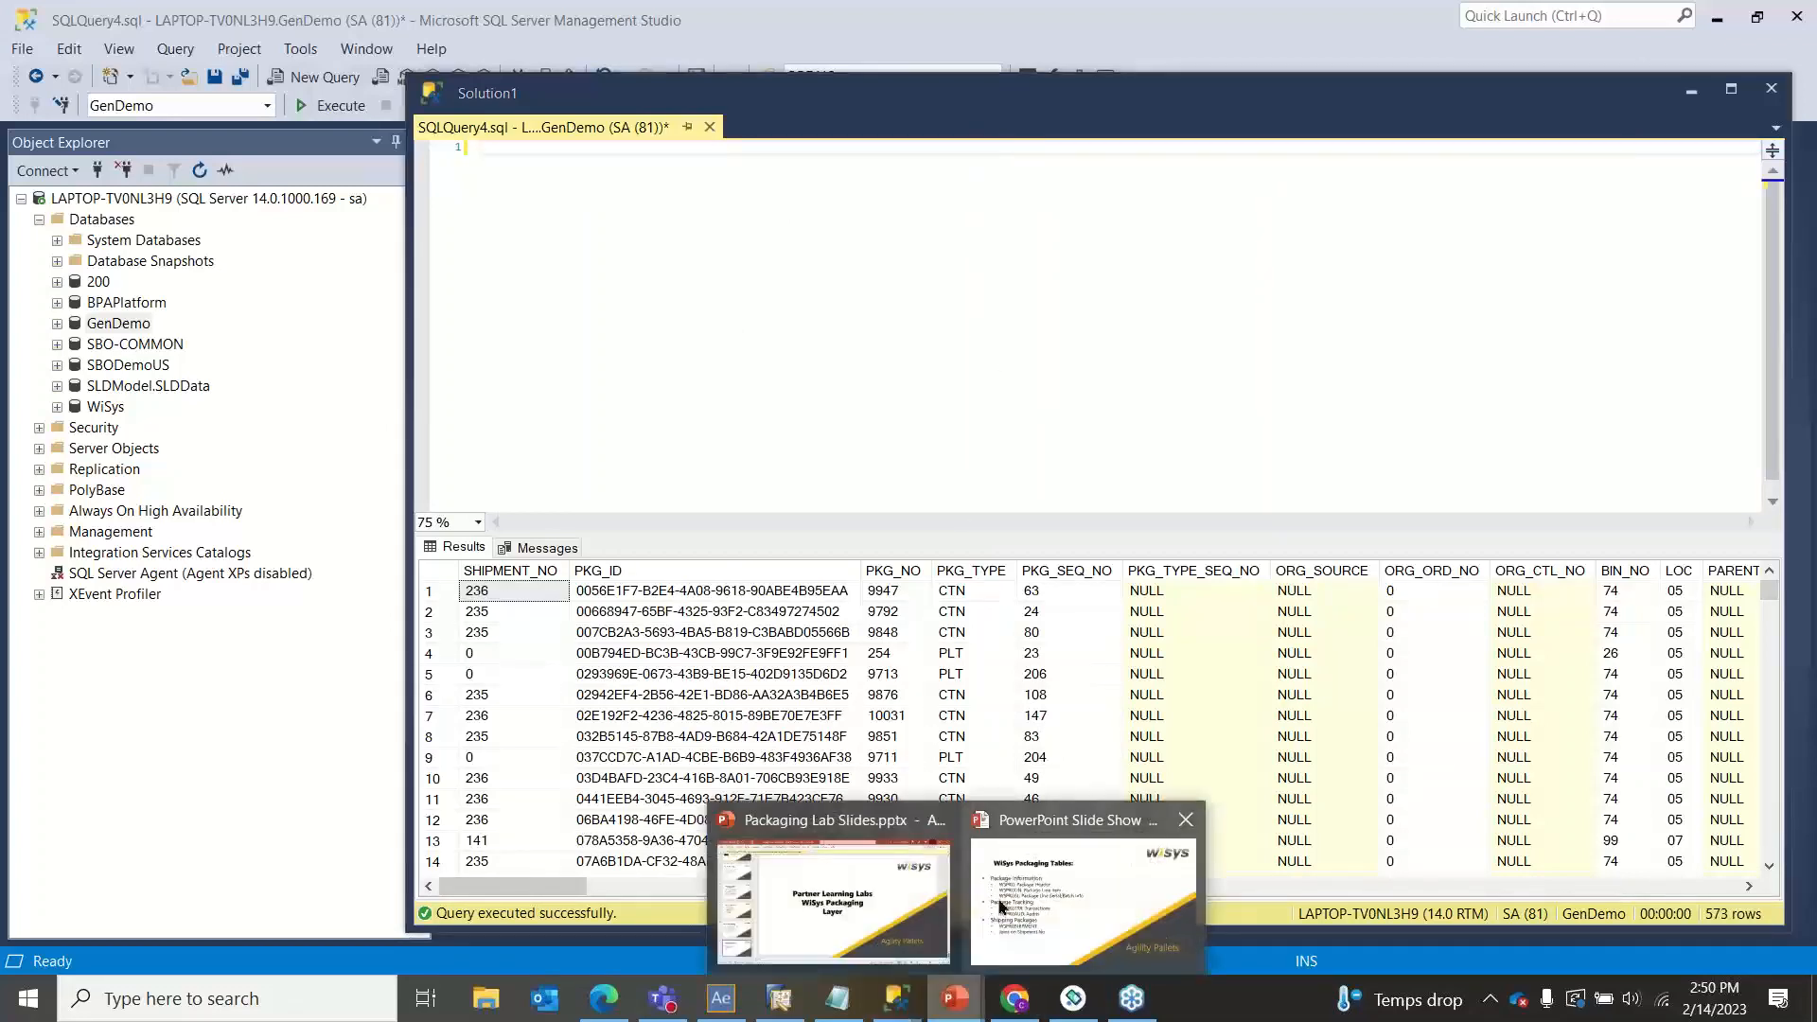
pyautogui.click(1087, 889)
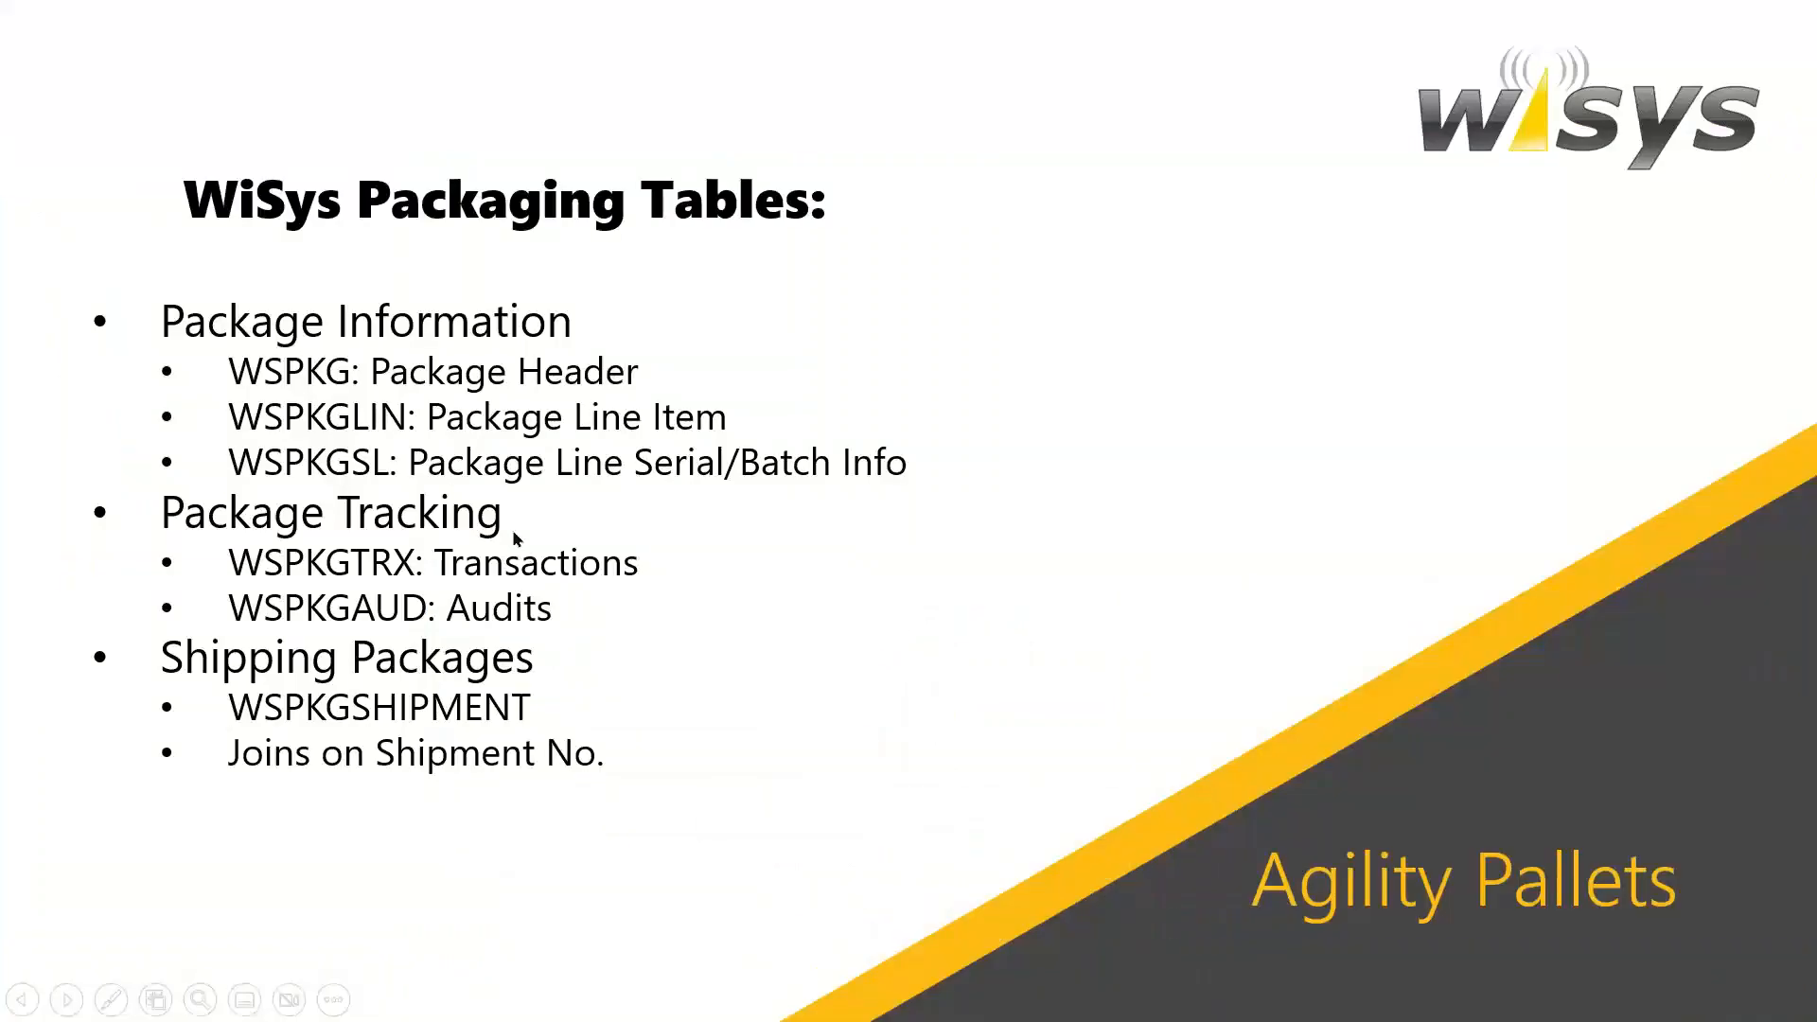
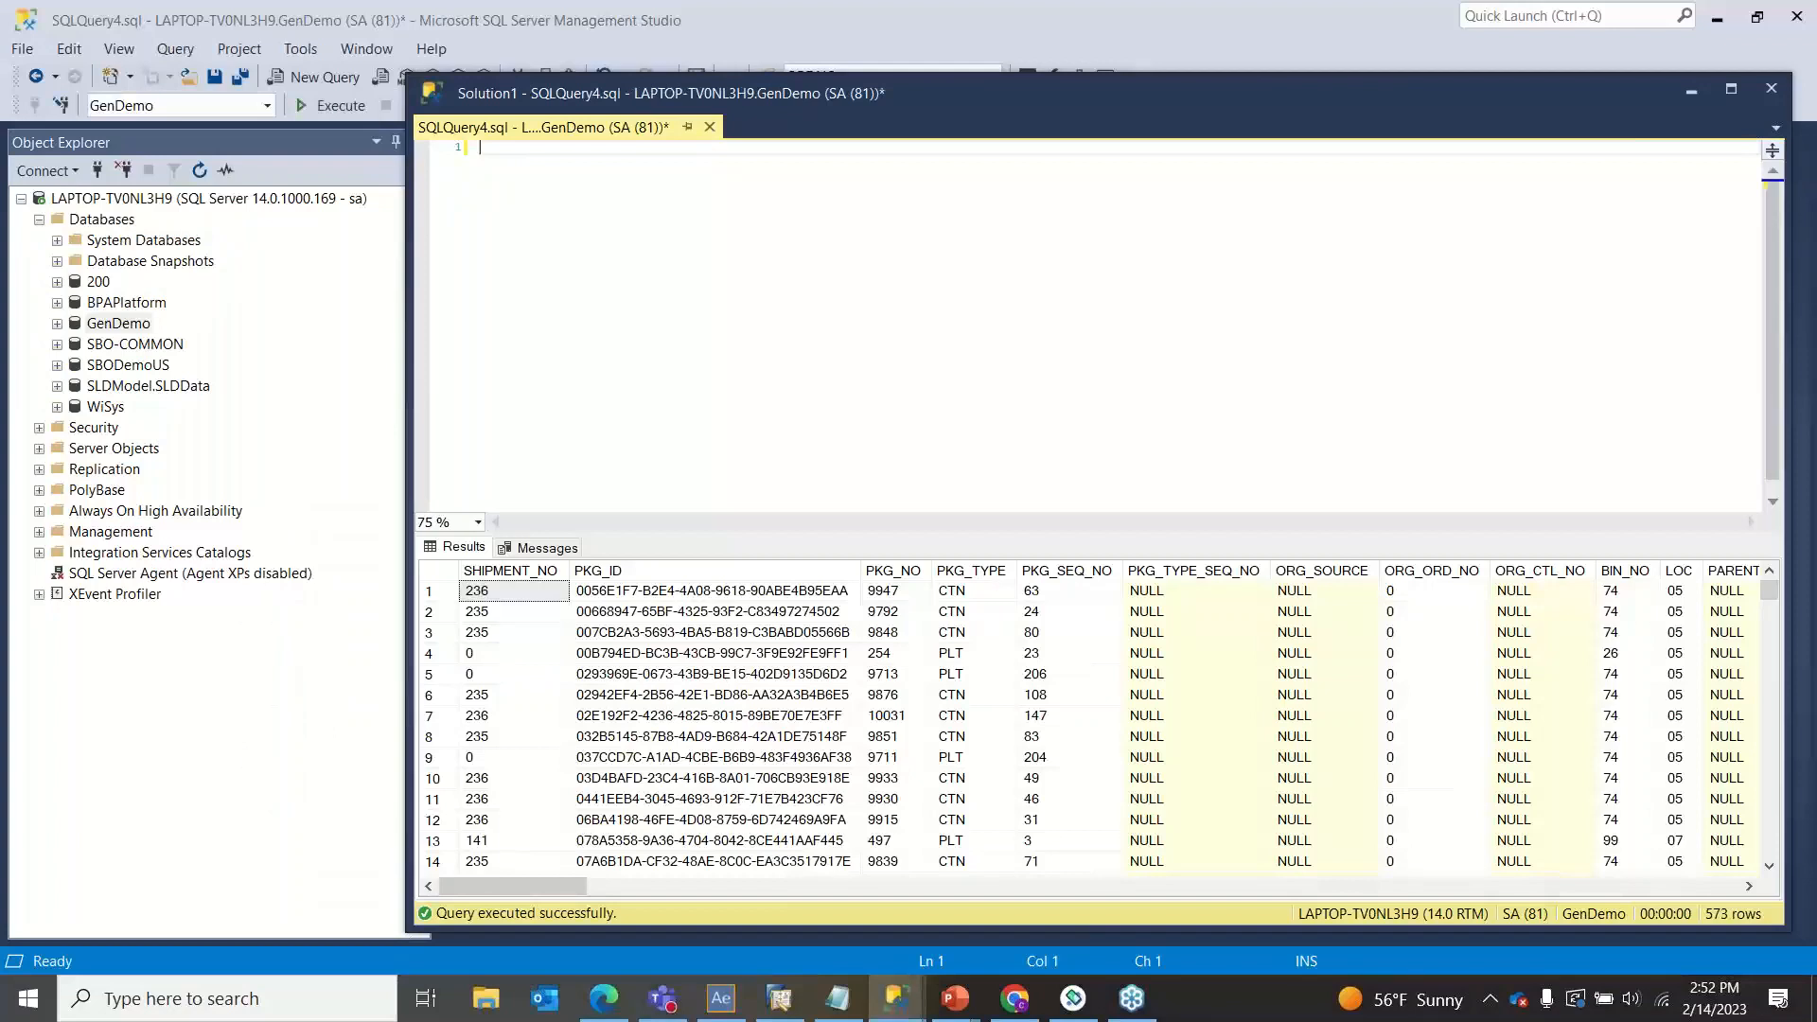
# Step: Return to the SQL query editor, write Select * FROM WSPKGTRX, and run the query
pyautogui.hotkey('alt', 'Tab')
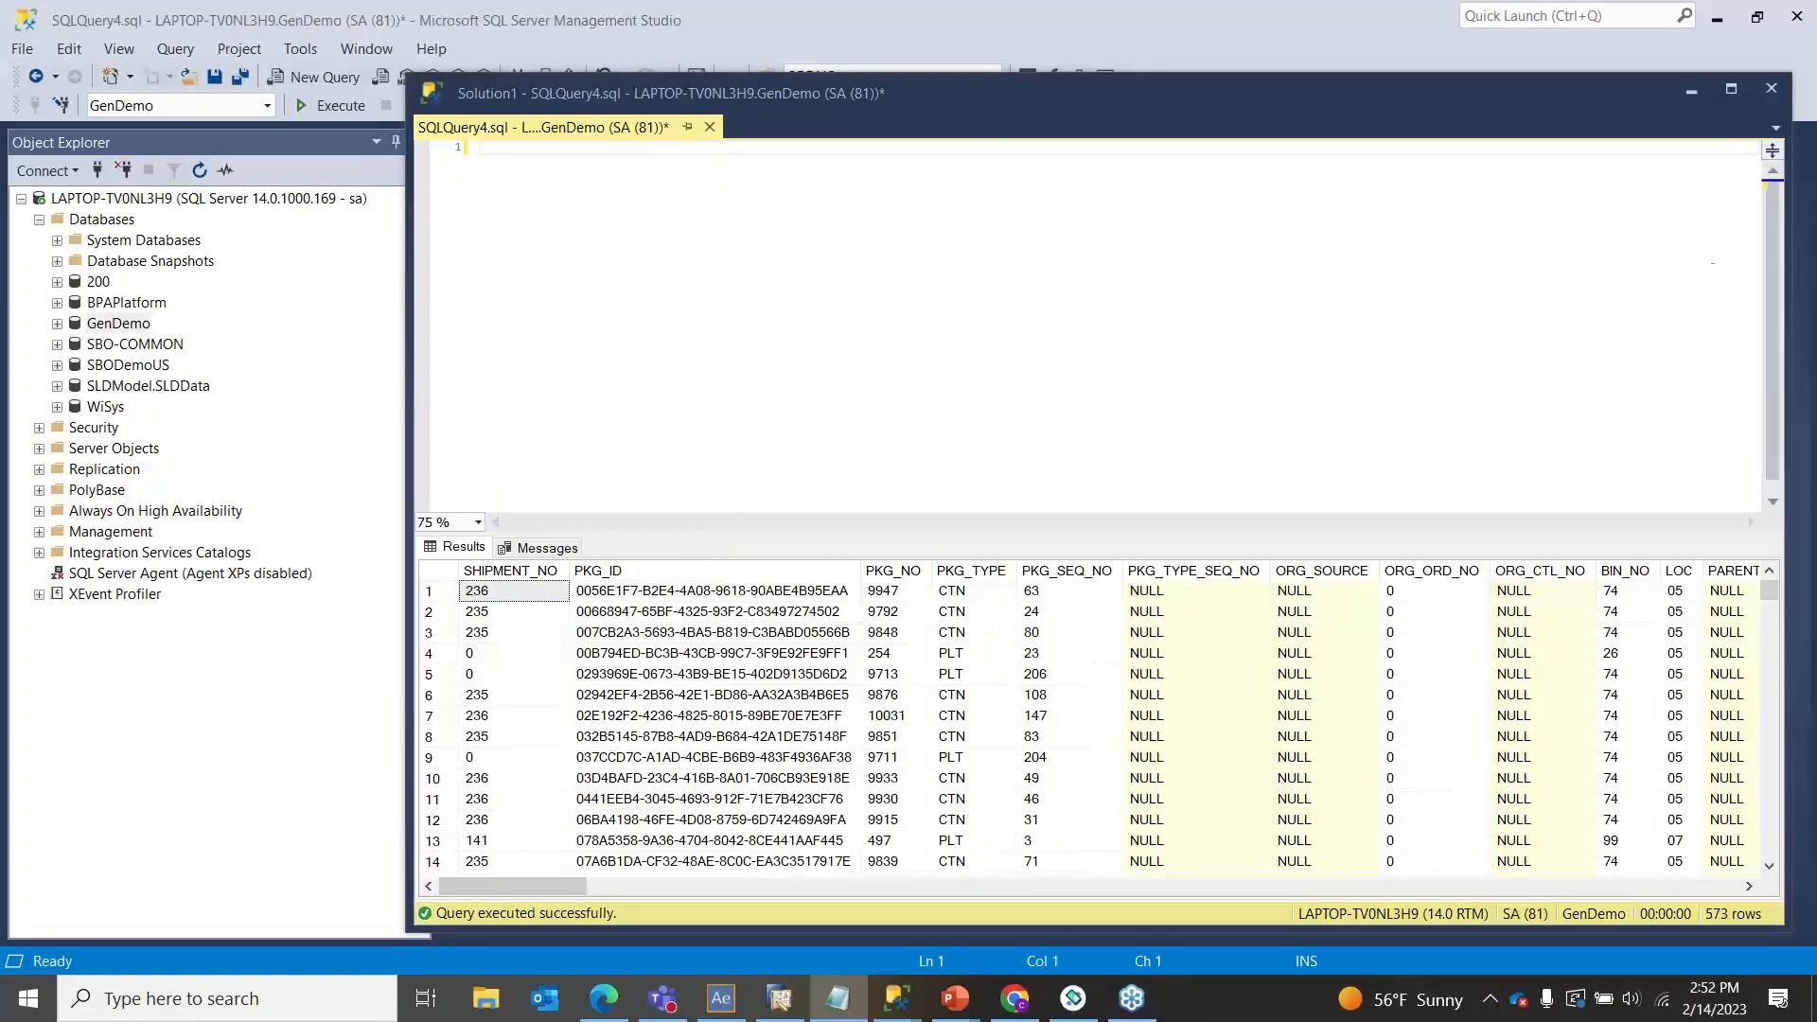
pyautogui.click(891, 148)
pyautogui.write('Select * FROM WSPKGTRX')
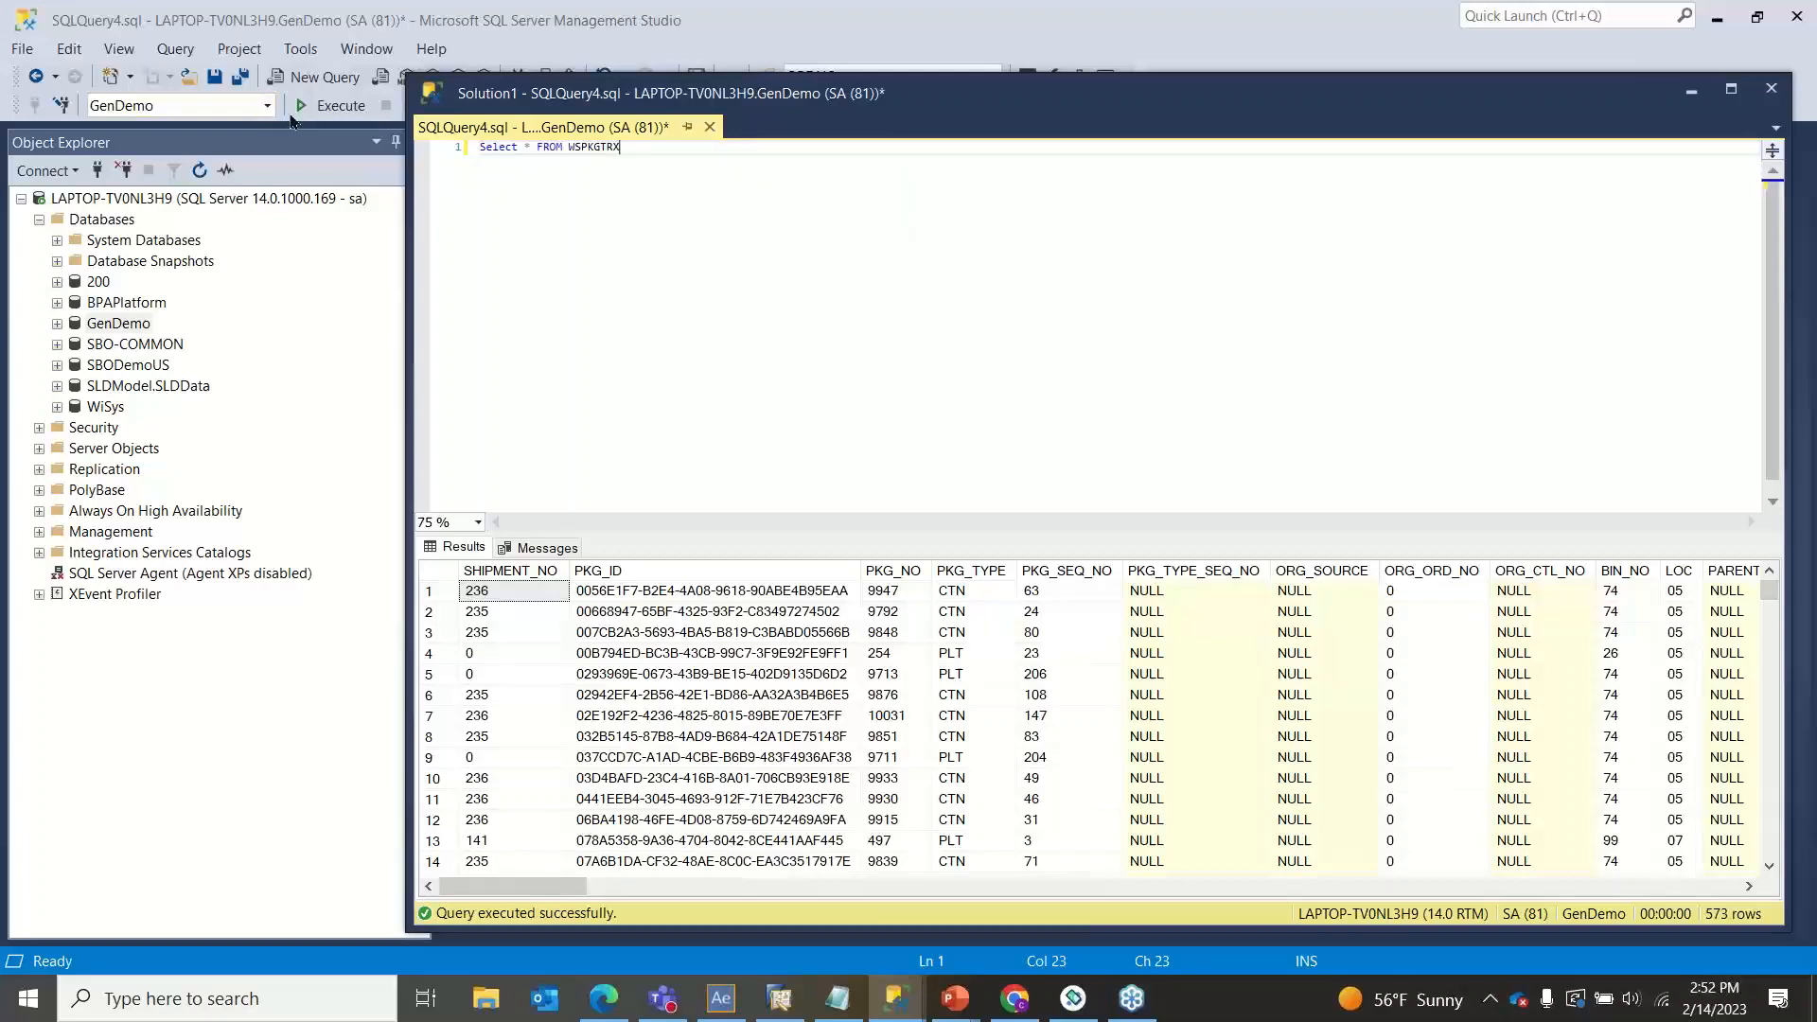
pyautogui.click(317, 106)
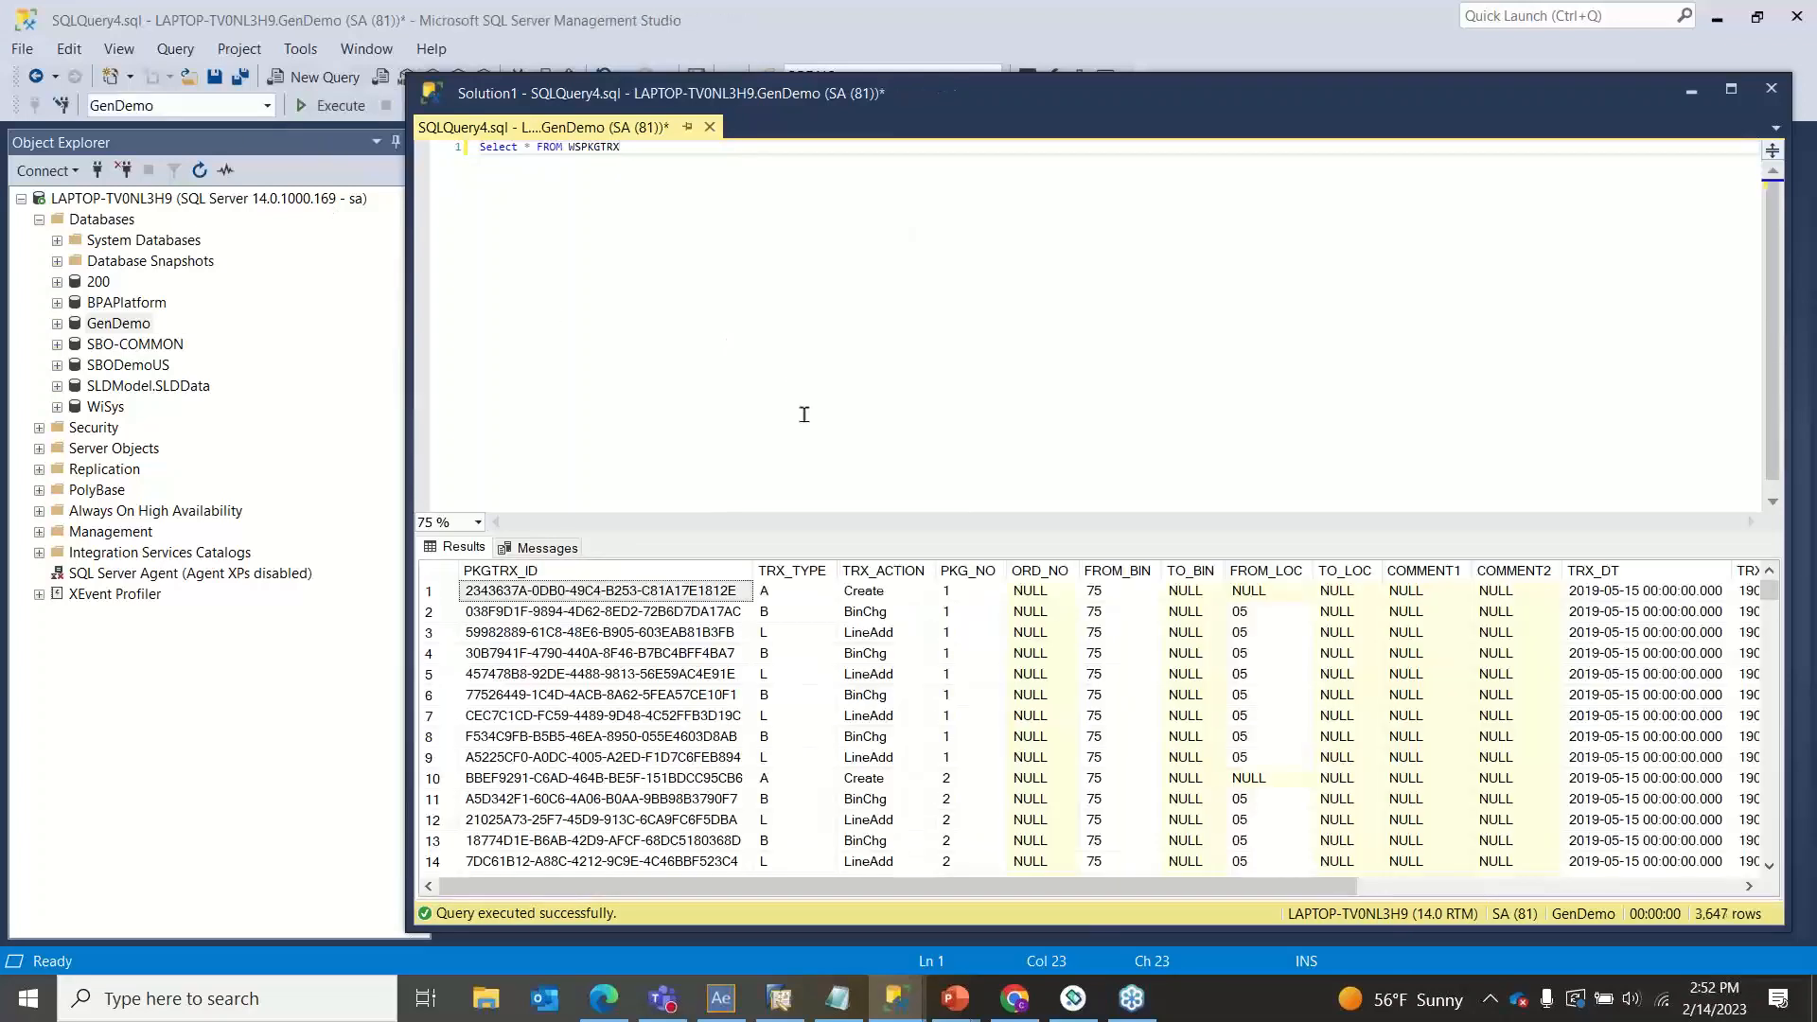
# Step: Examine the TRX_TYPE and TRX_ACTION values in the WSPKGTRX results, including rows 3, 65 and 66
pyautogui.click(791, 632)
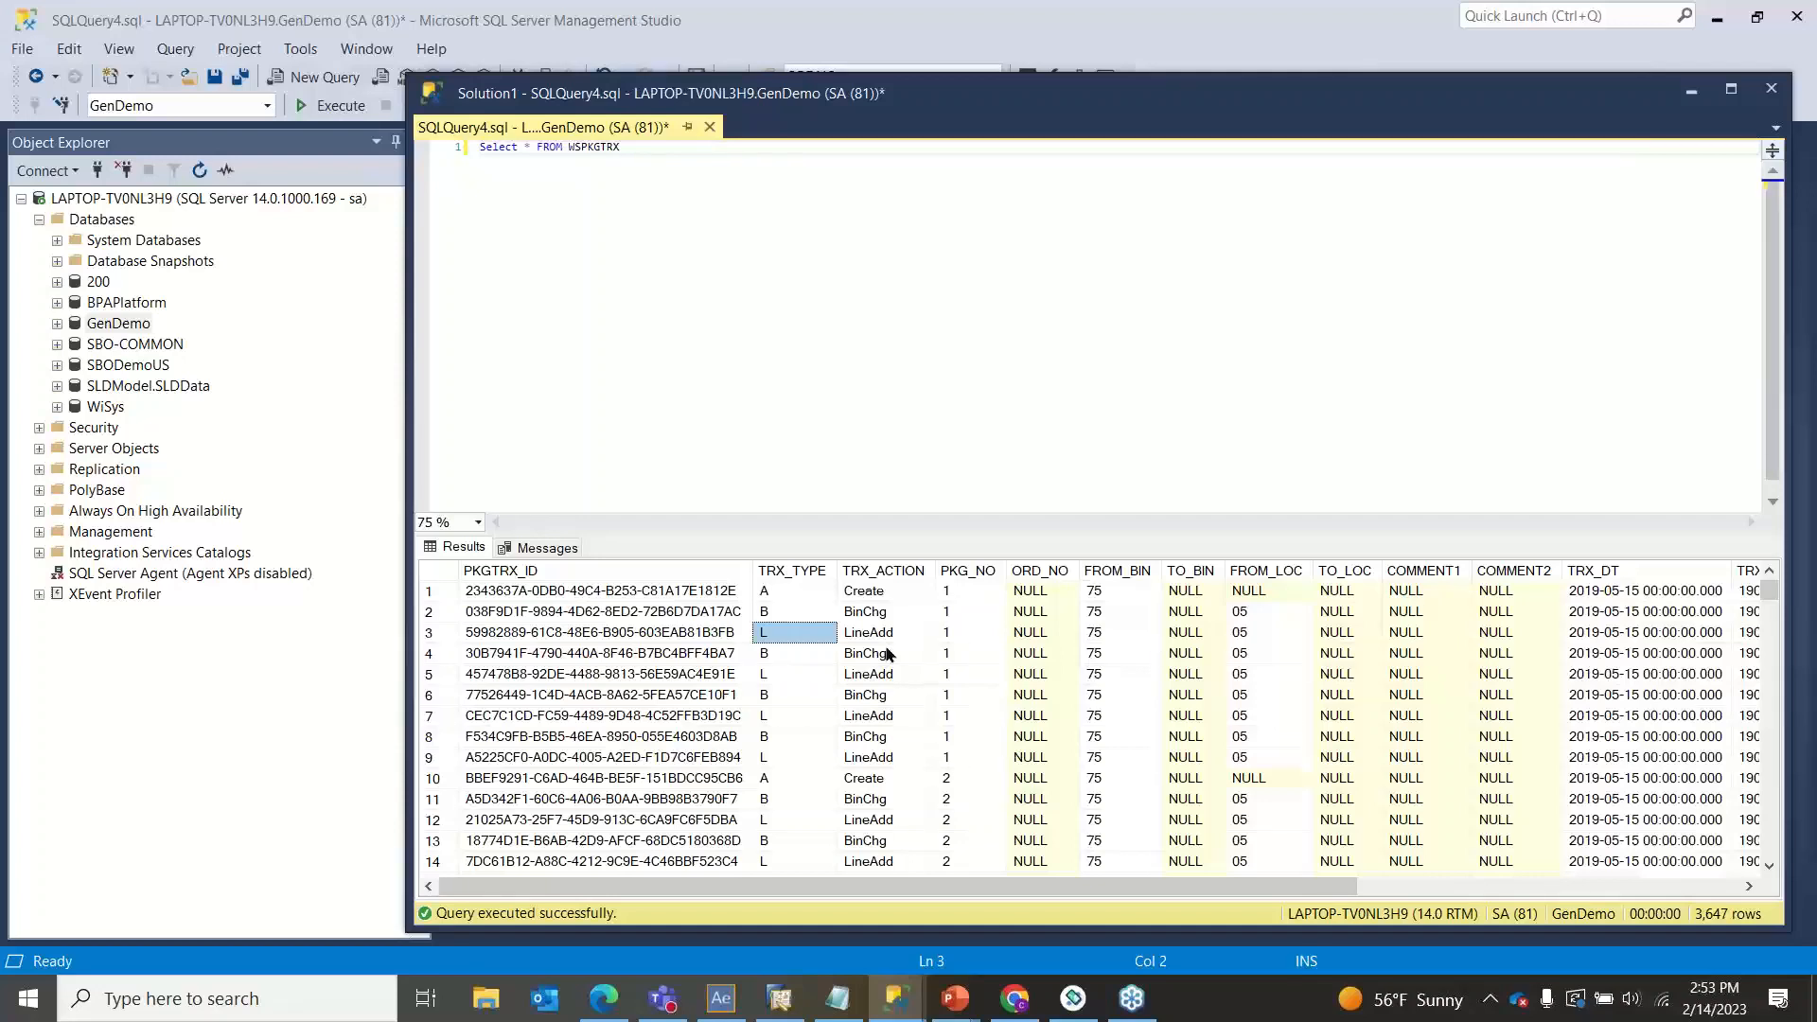
pyautogui.scroll(-6, 886, 653)
pyautogui.scroll(-9, 887, 653)
pyautogui.scroll(-5, 878, 648)
pyautogui.click(825, 676)
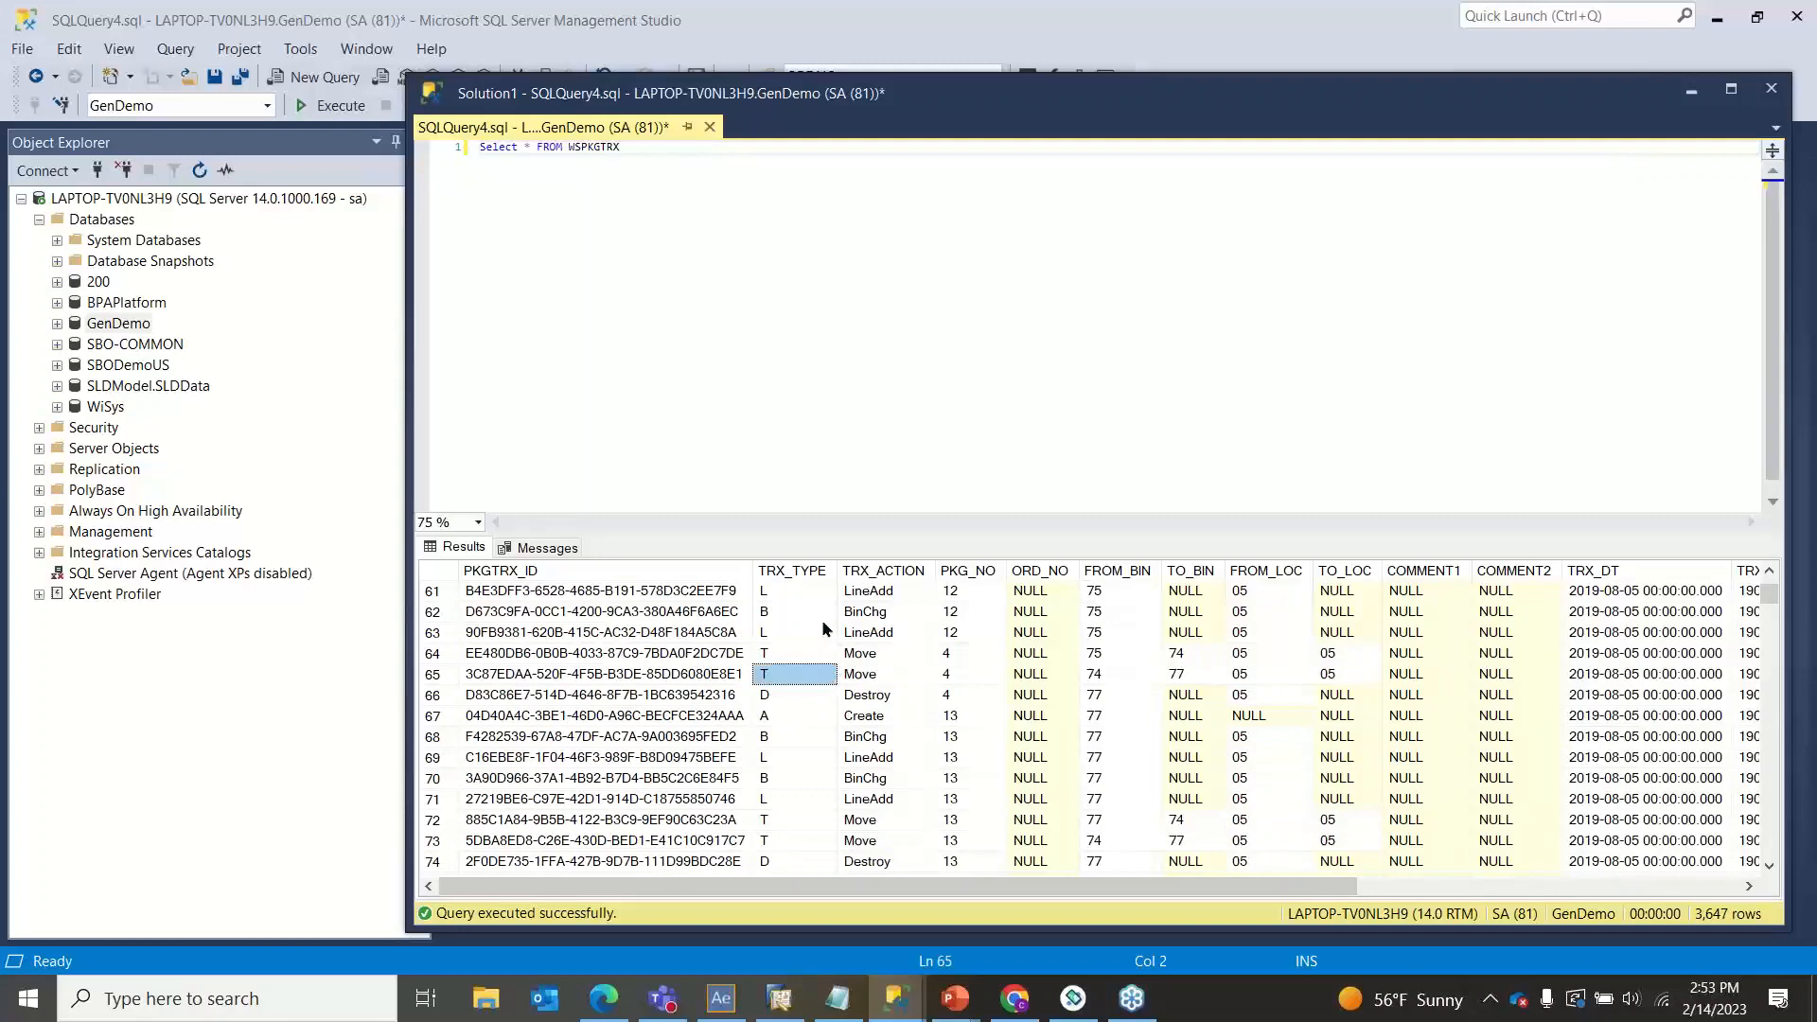
pyautogui.click(850, 674)
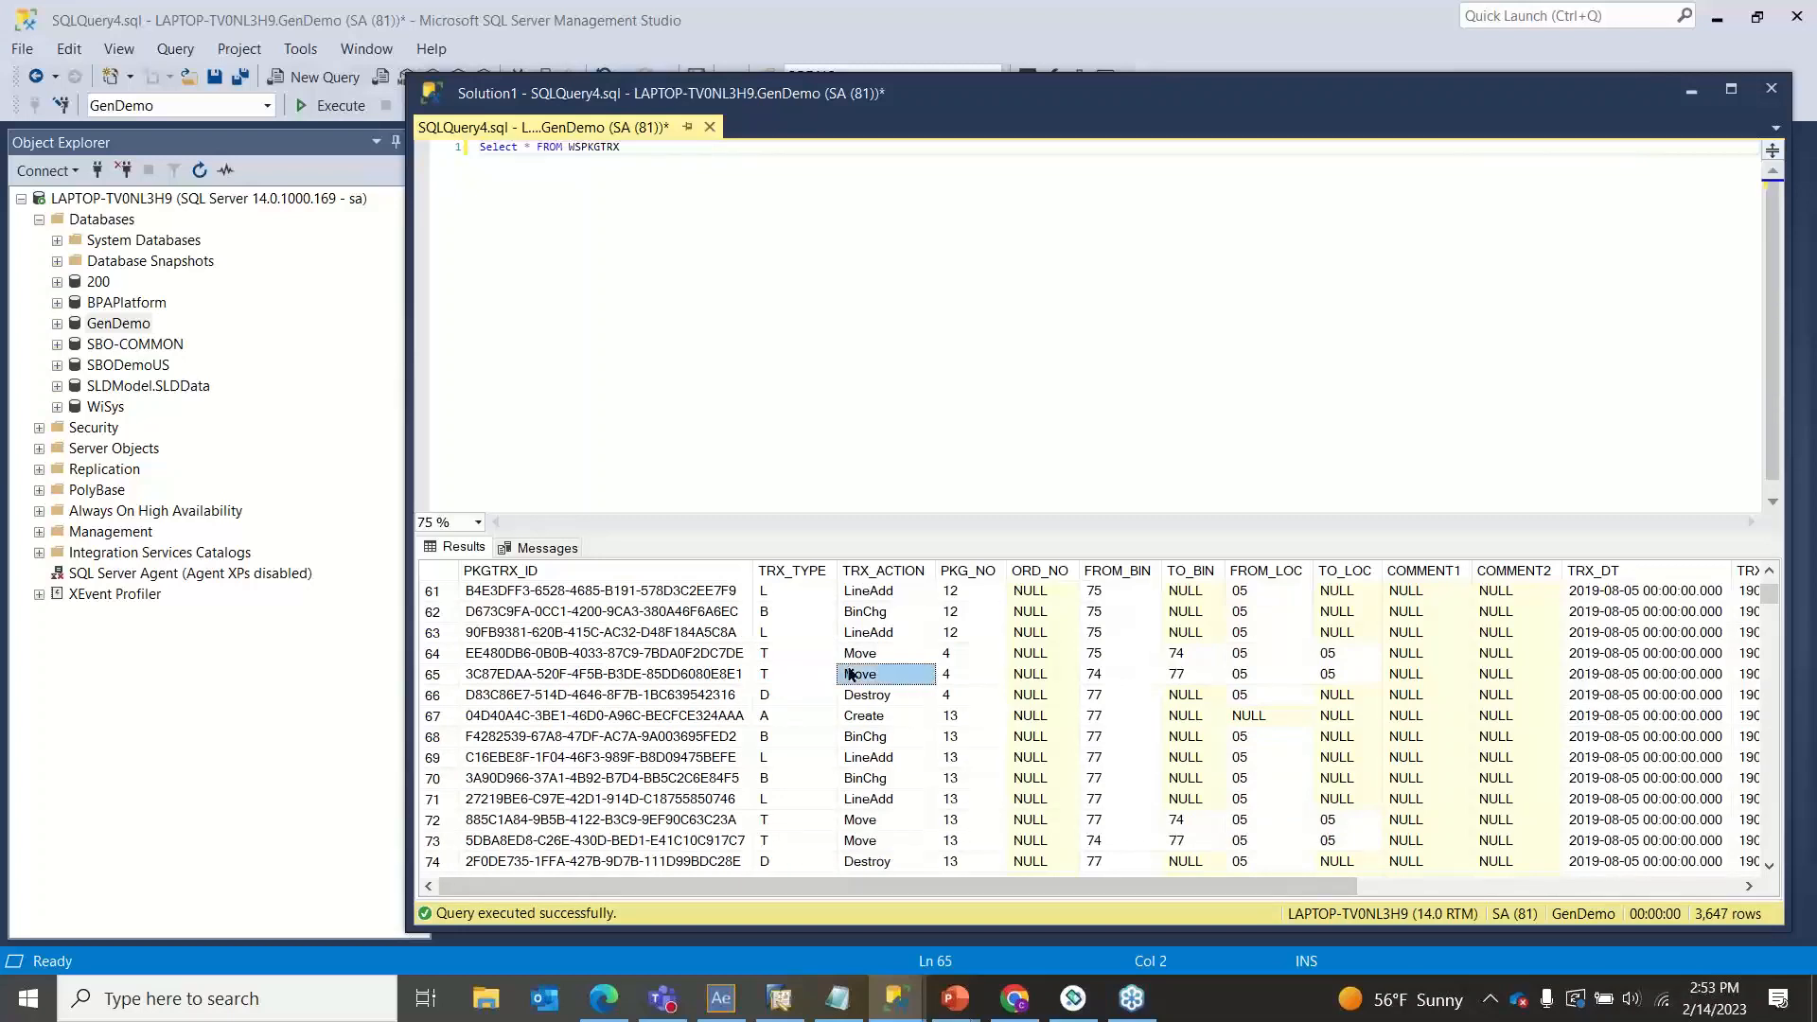
pyautogui.click(802, 698)
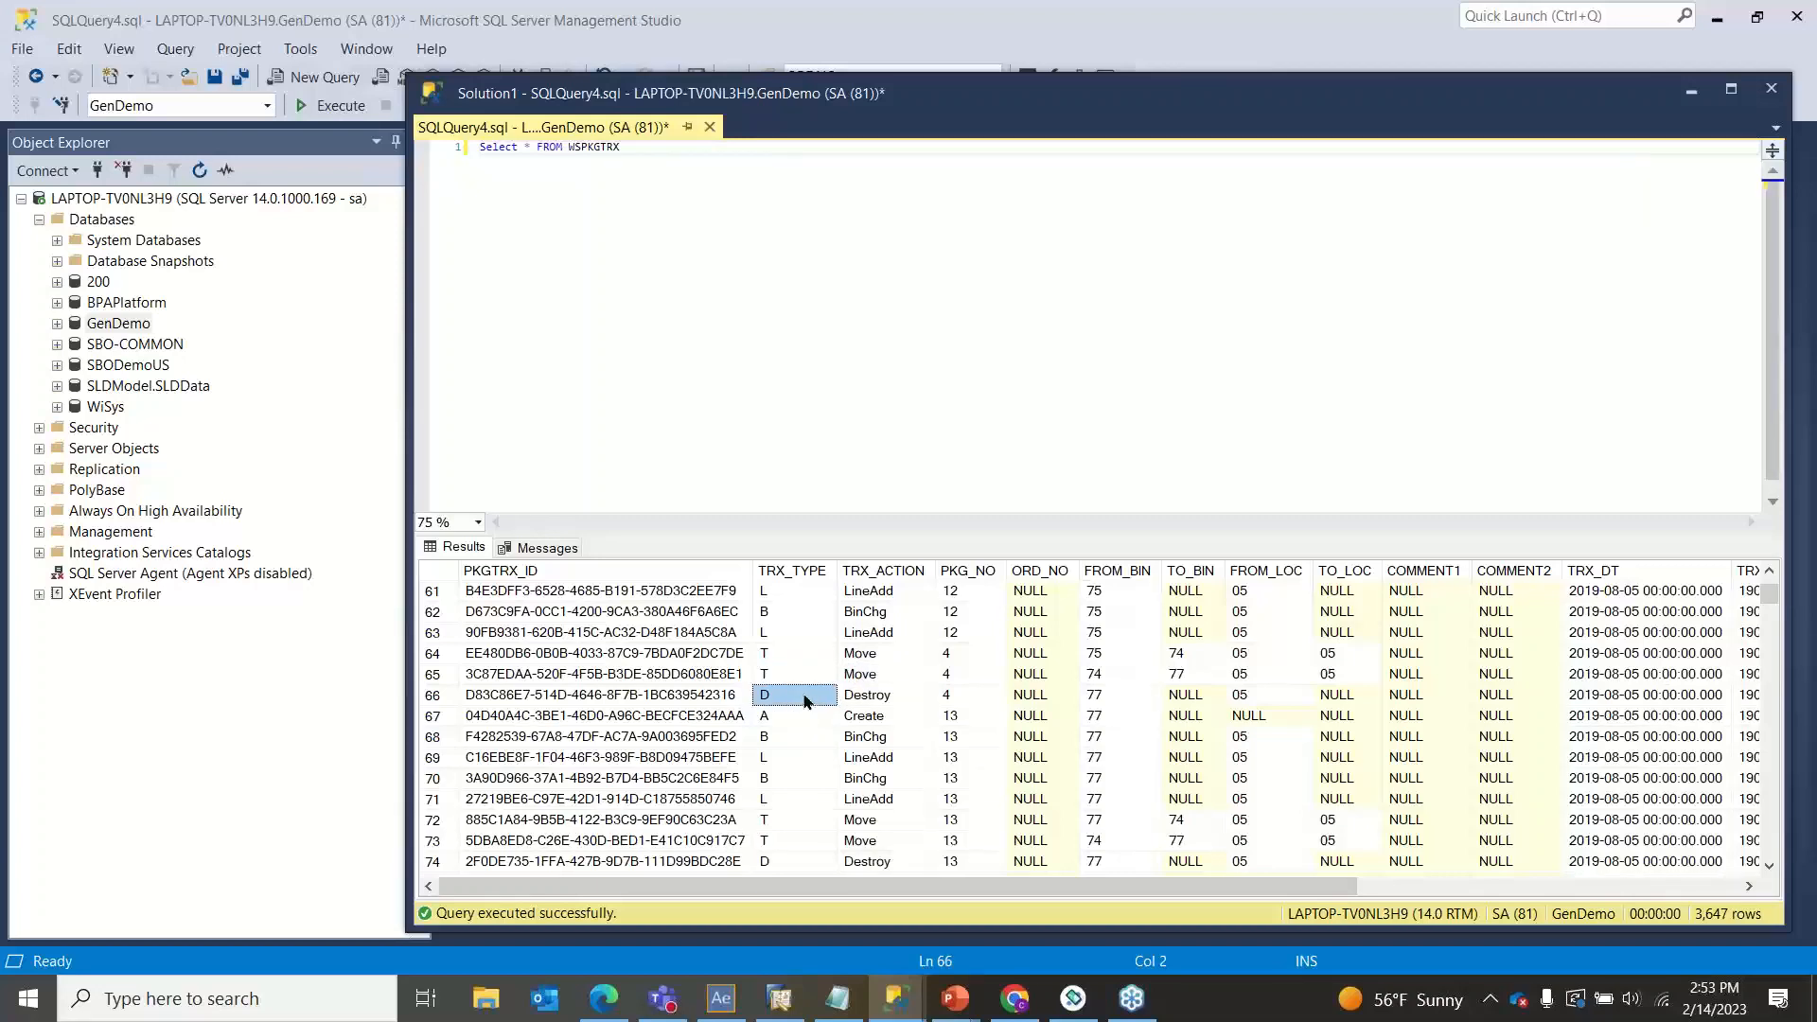
pyautogui.scroll(9, 798, 670)
pyautogui.scroll(11, 801, 667)
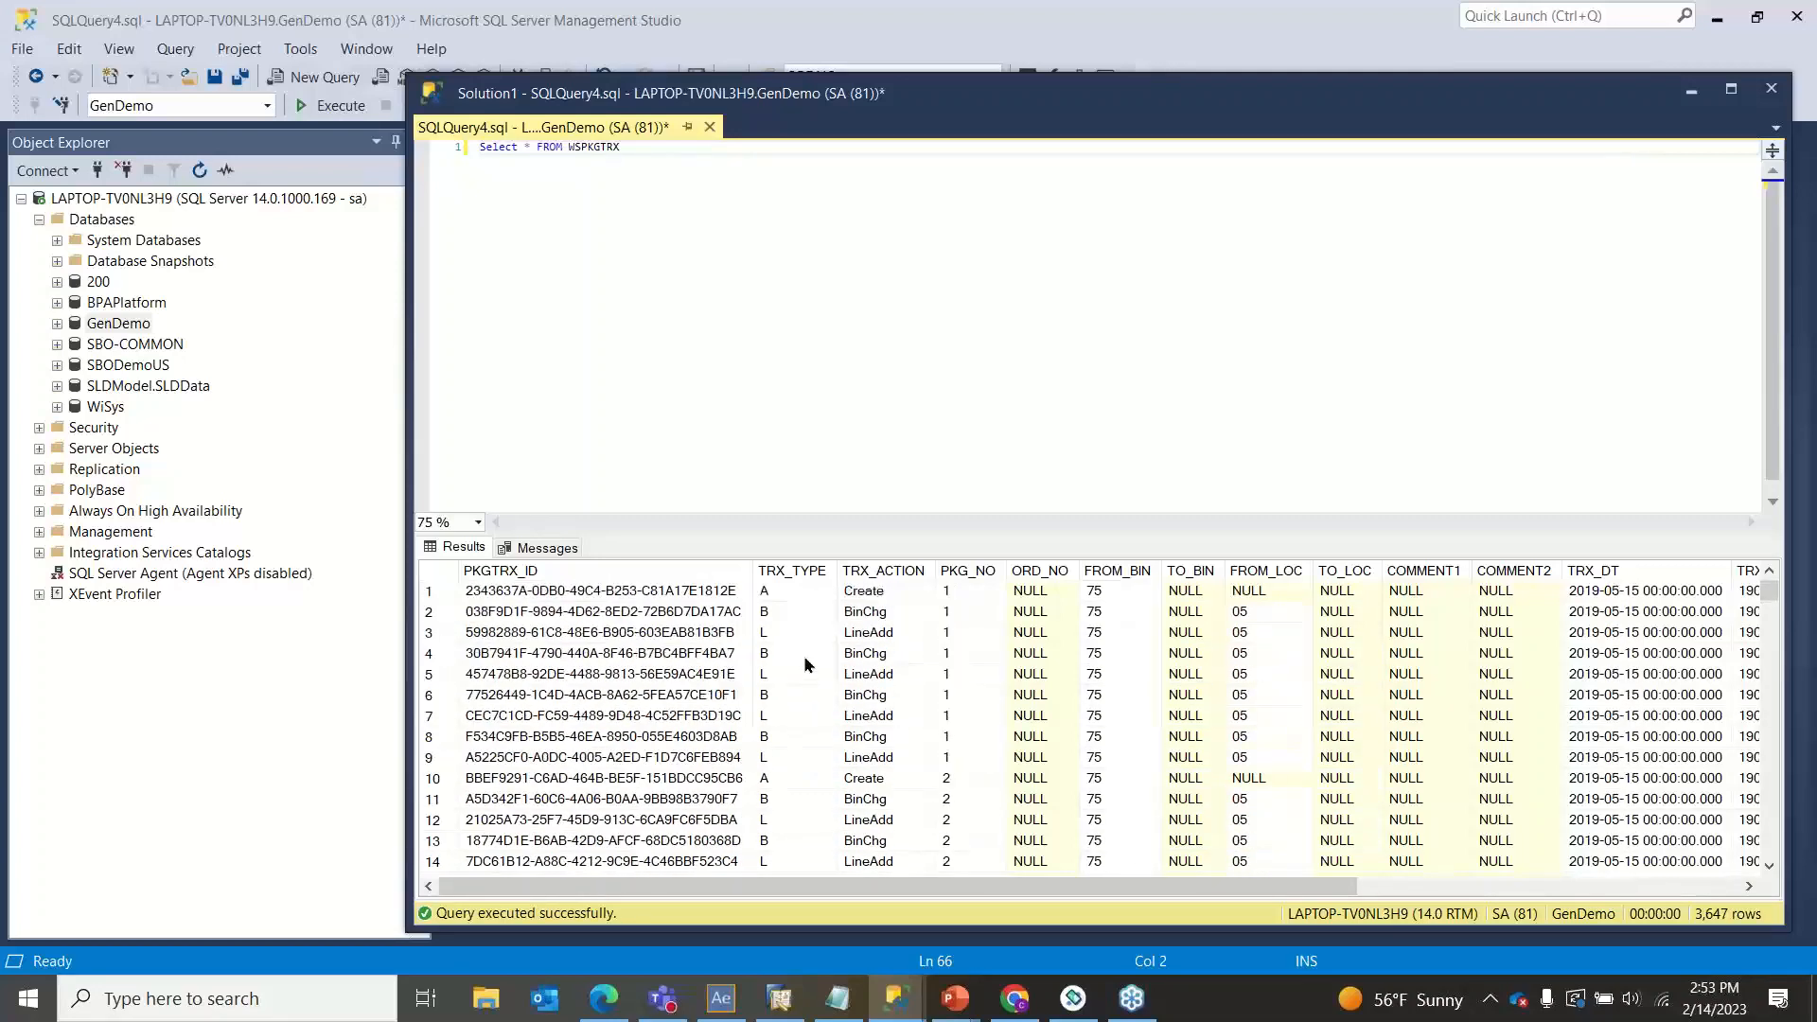
# Step: Change the queried table to WSPKGAUD, run the query, and review its columns through the audit user, date, time and action fields
pyautogui.click(626, 150)
pyautogui.press('BackSpace')
pyautogui.press('BackSpace')
pyautogui.press('BackSpace')
pyautogui.write('A')
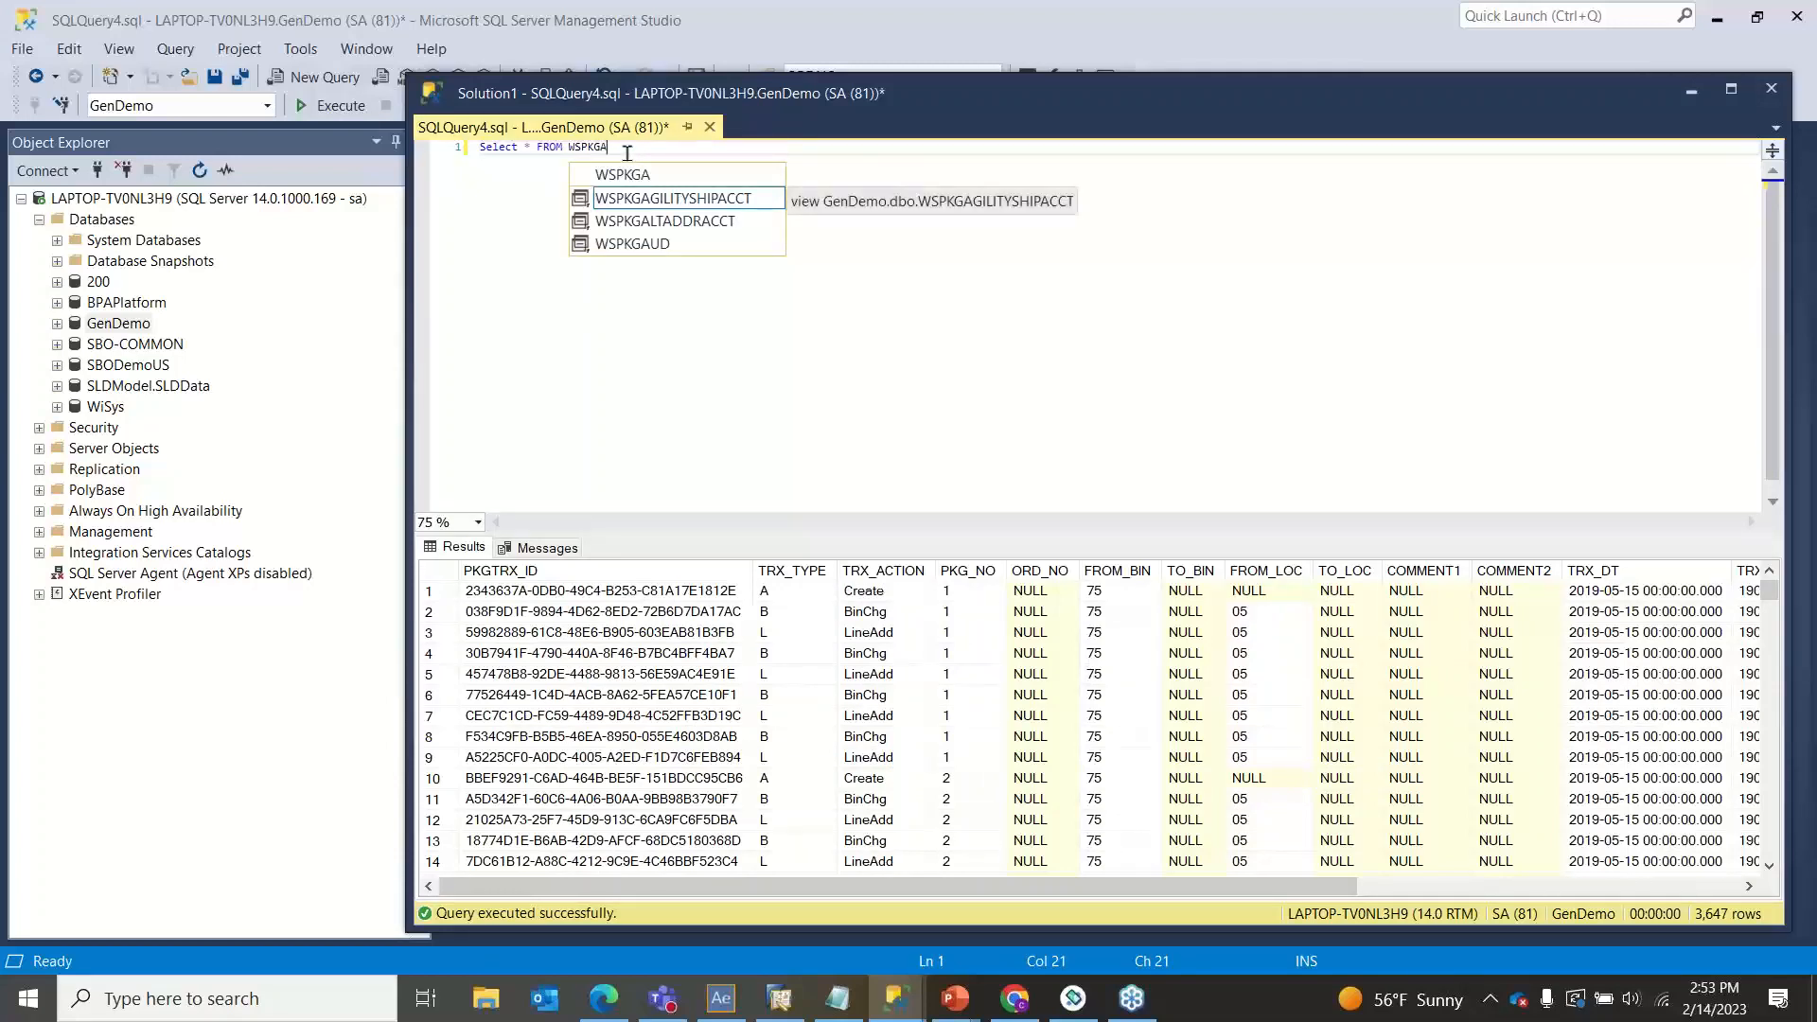
pyautogui.write('UD')
pyautogui.press('F5')
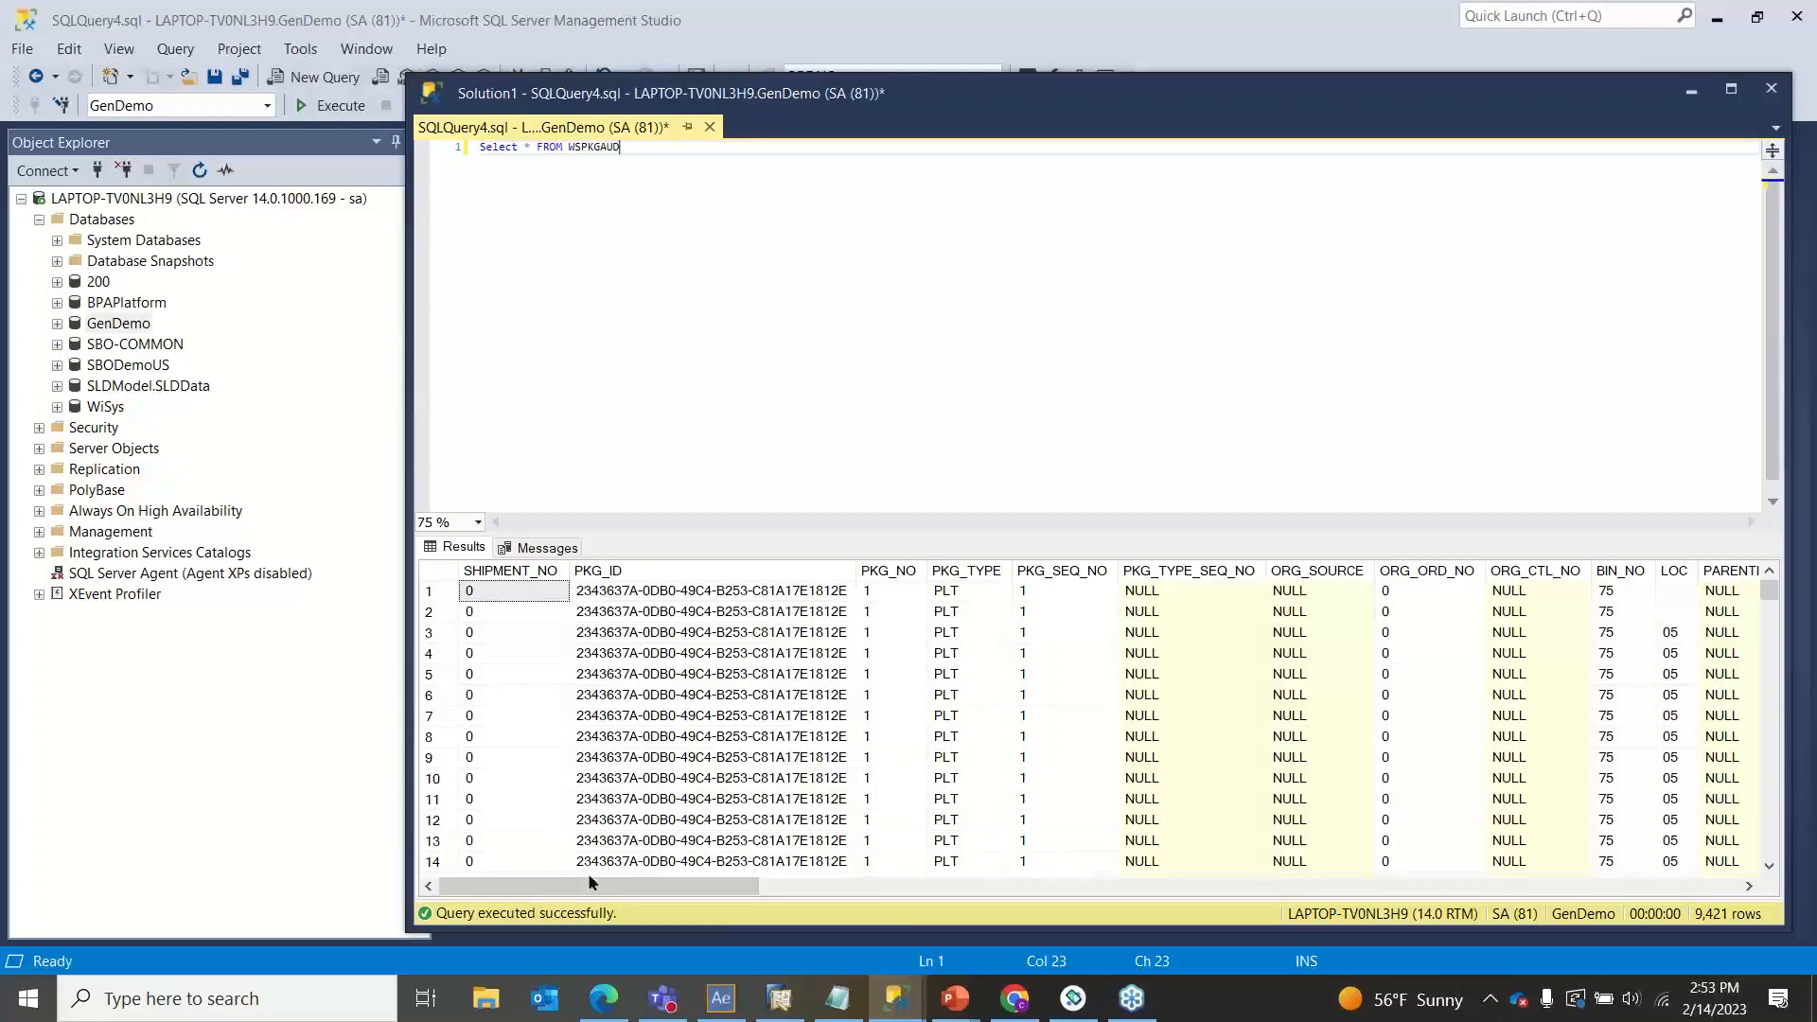
pyautogui.moveTo(610, 887); pyautogui.dragTo(1632, 804)
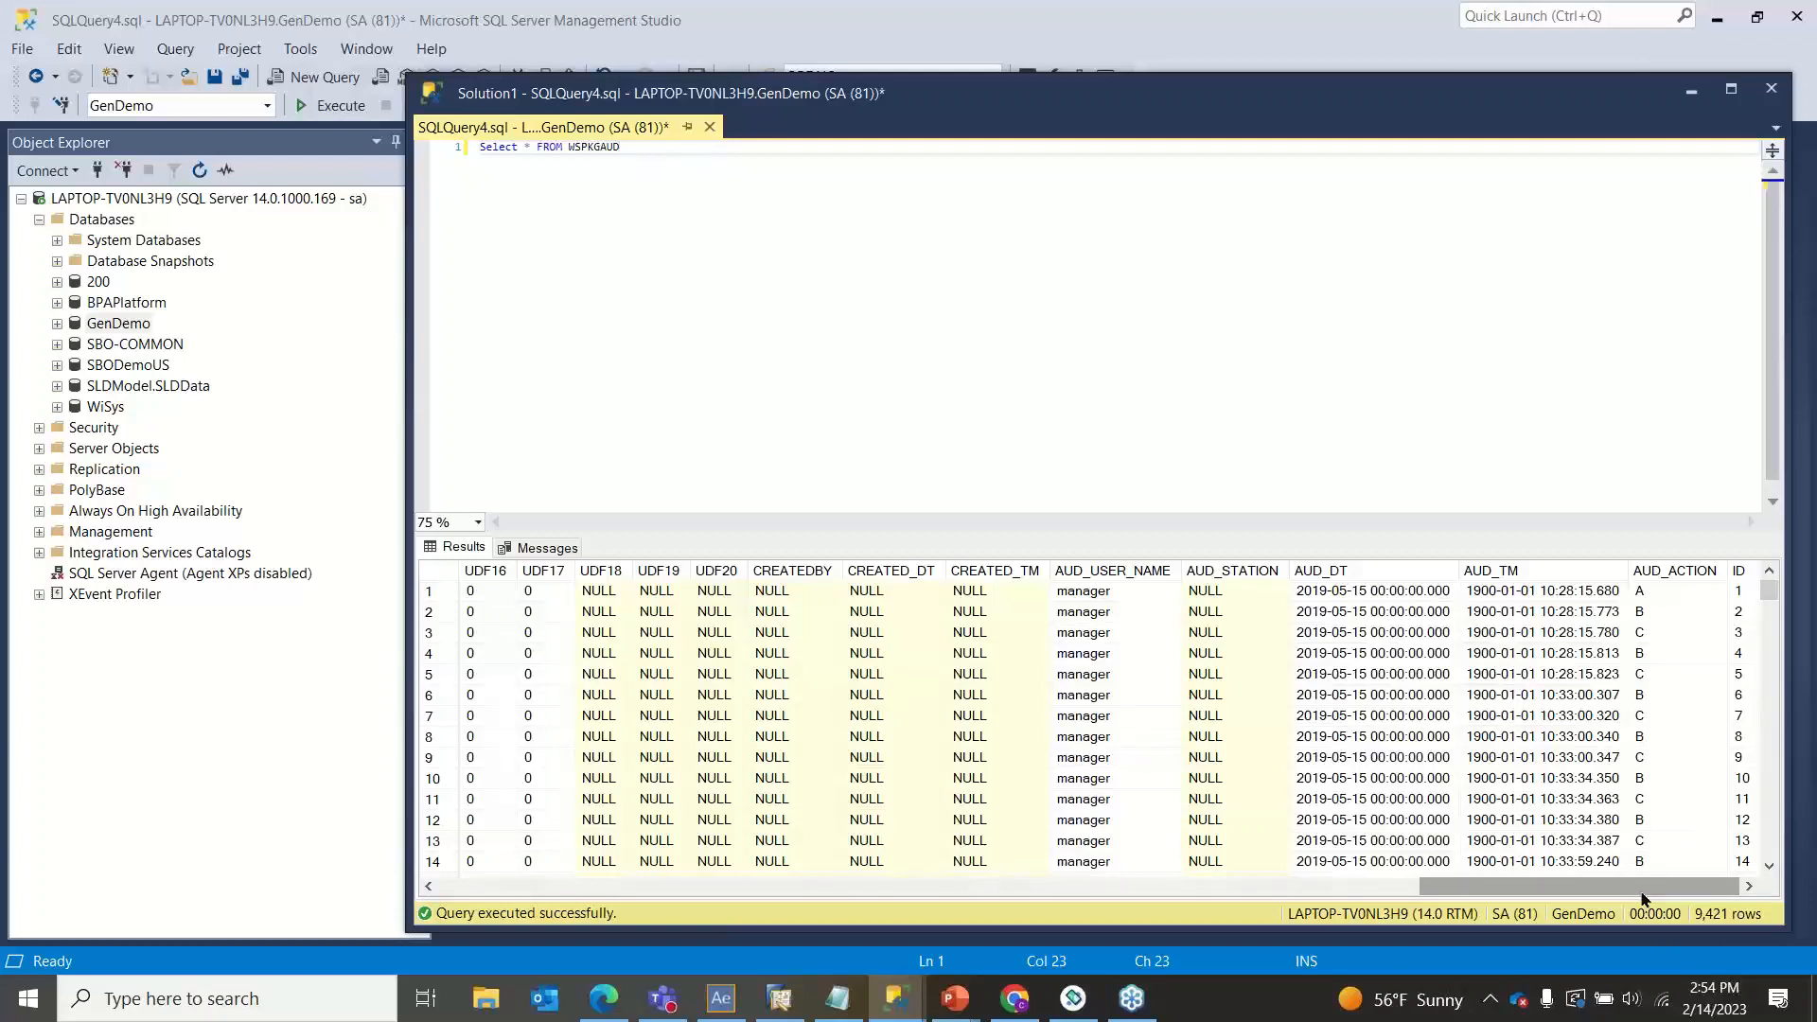
pyautogui.moveTo(1643, 897); pyautogui.dragTo(602, 912)
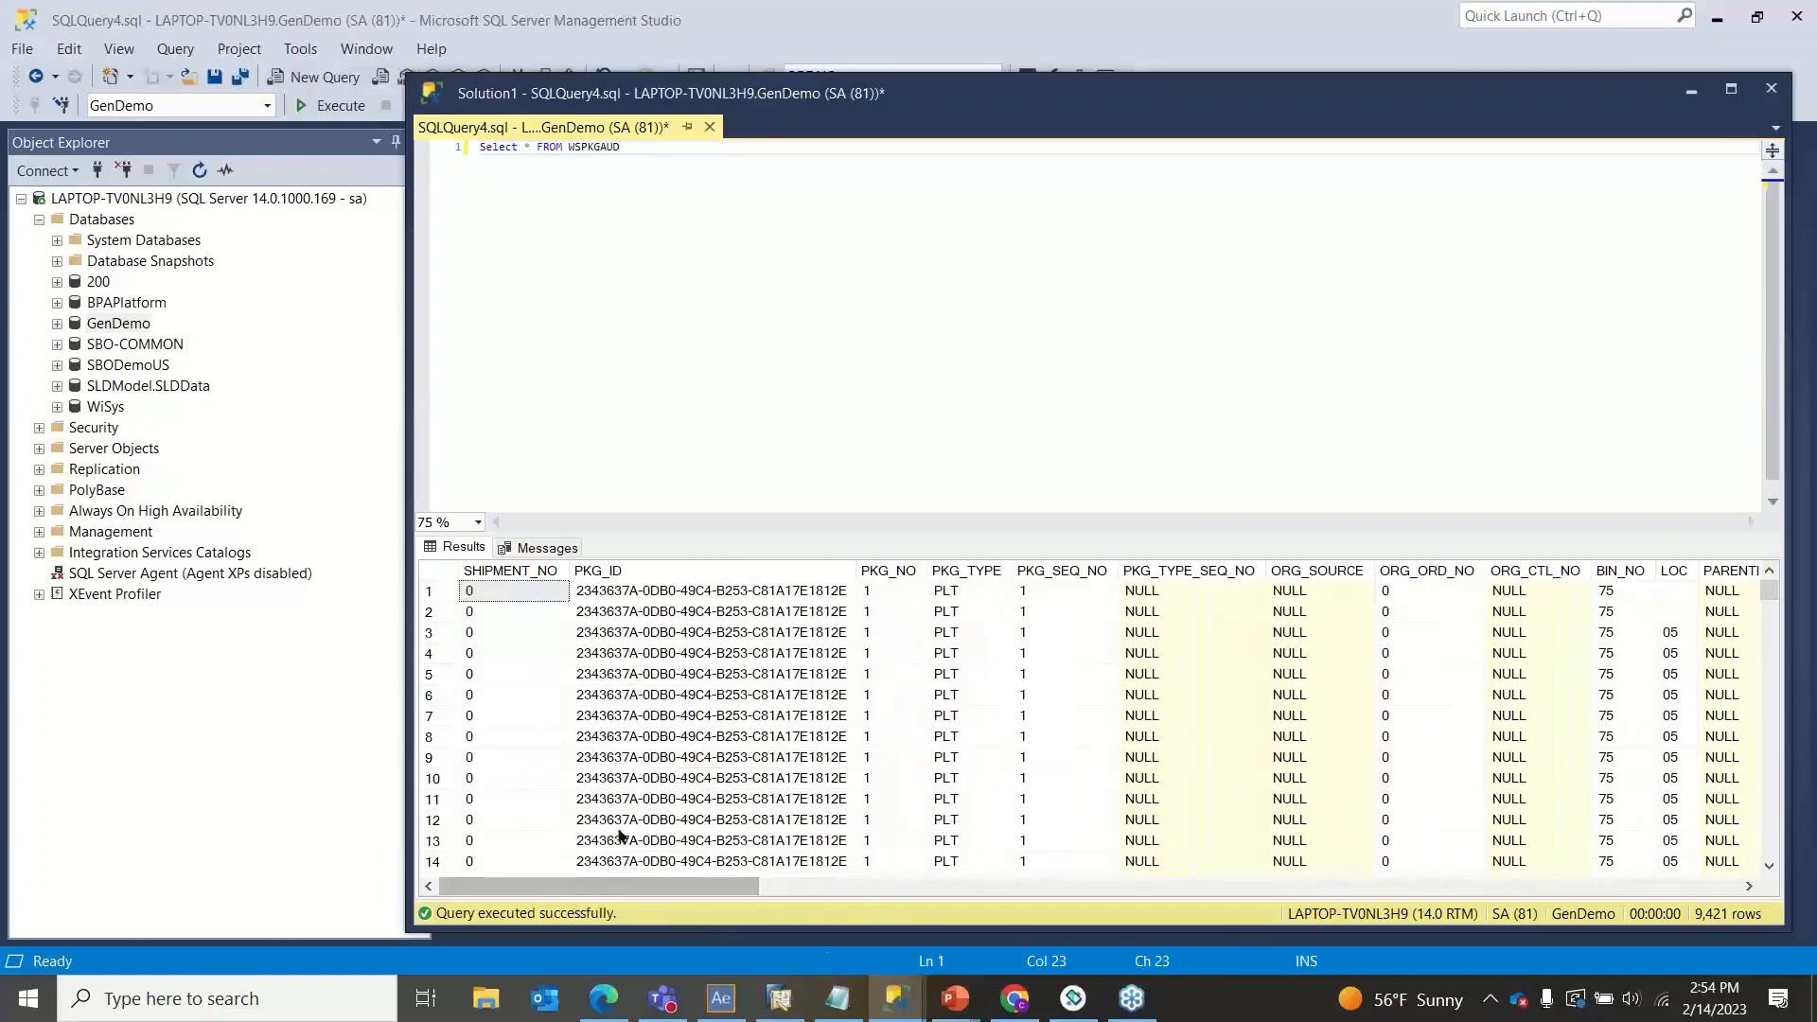
# Step: Switch to Agility Explorer, load the Package TRX Grid for package numbers 9655 to 9658, and expand the Create action group
pyautogui.click(727, 1011)
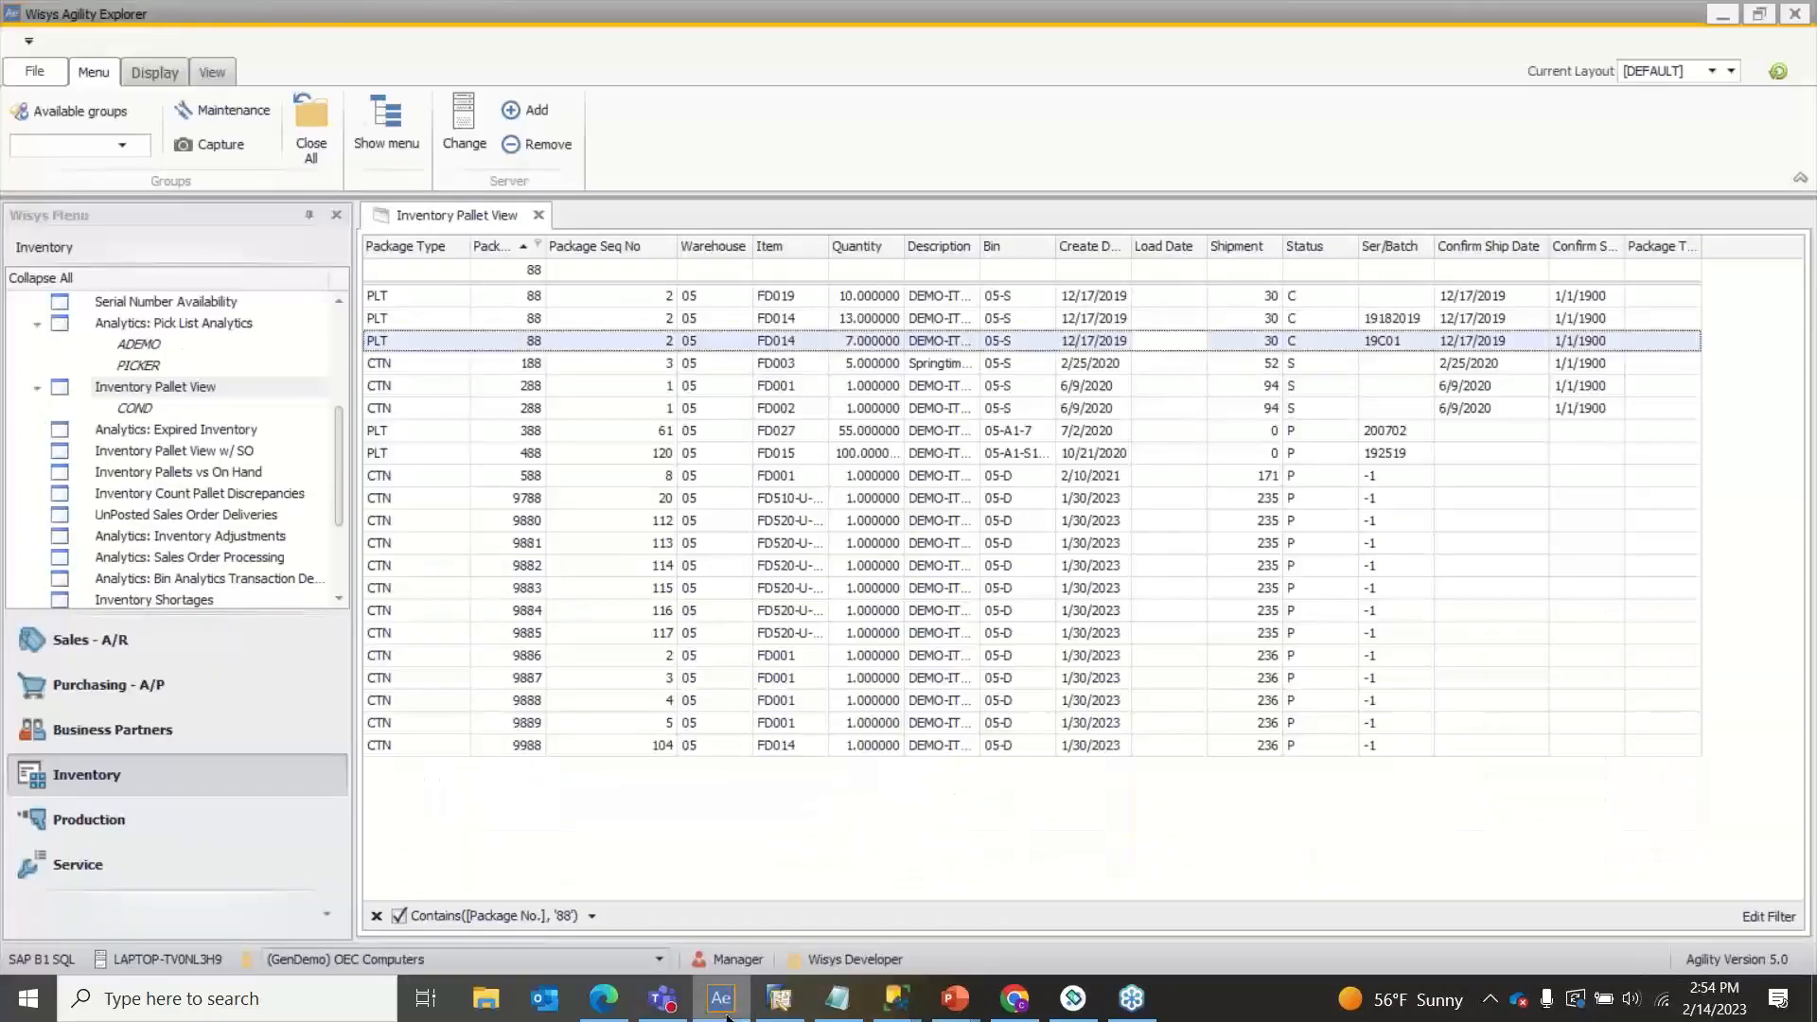
pyautogui.scroll(-3, 166, 530)
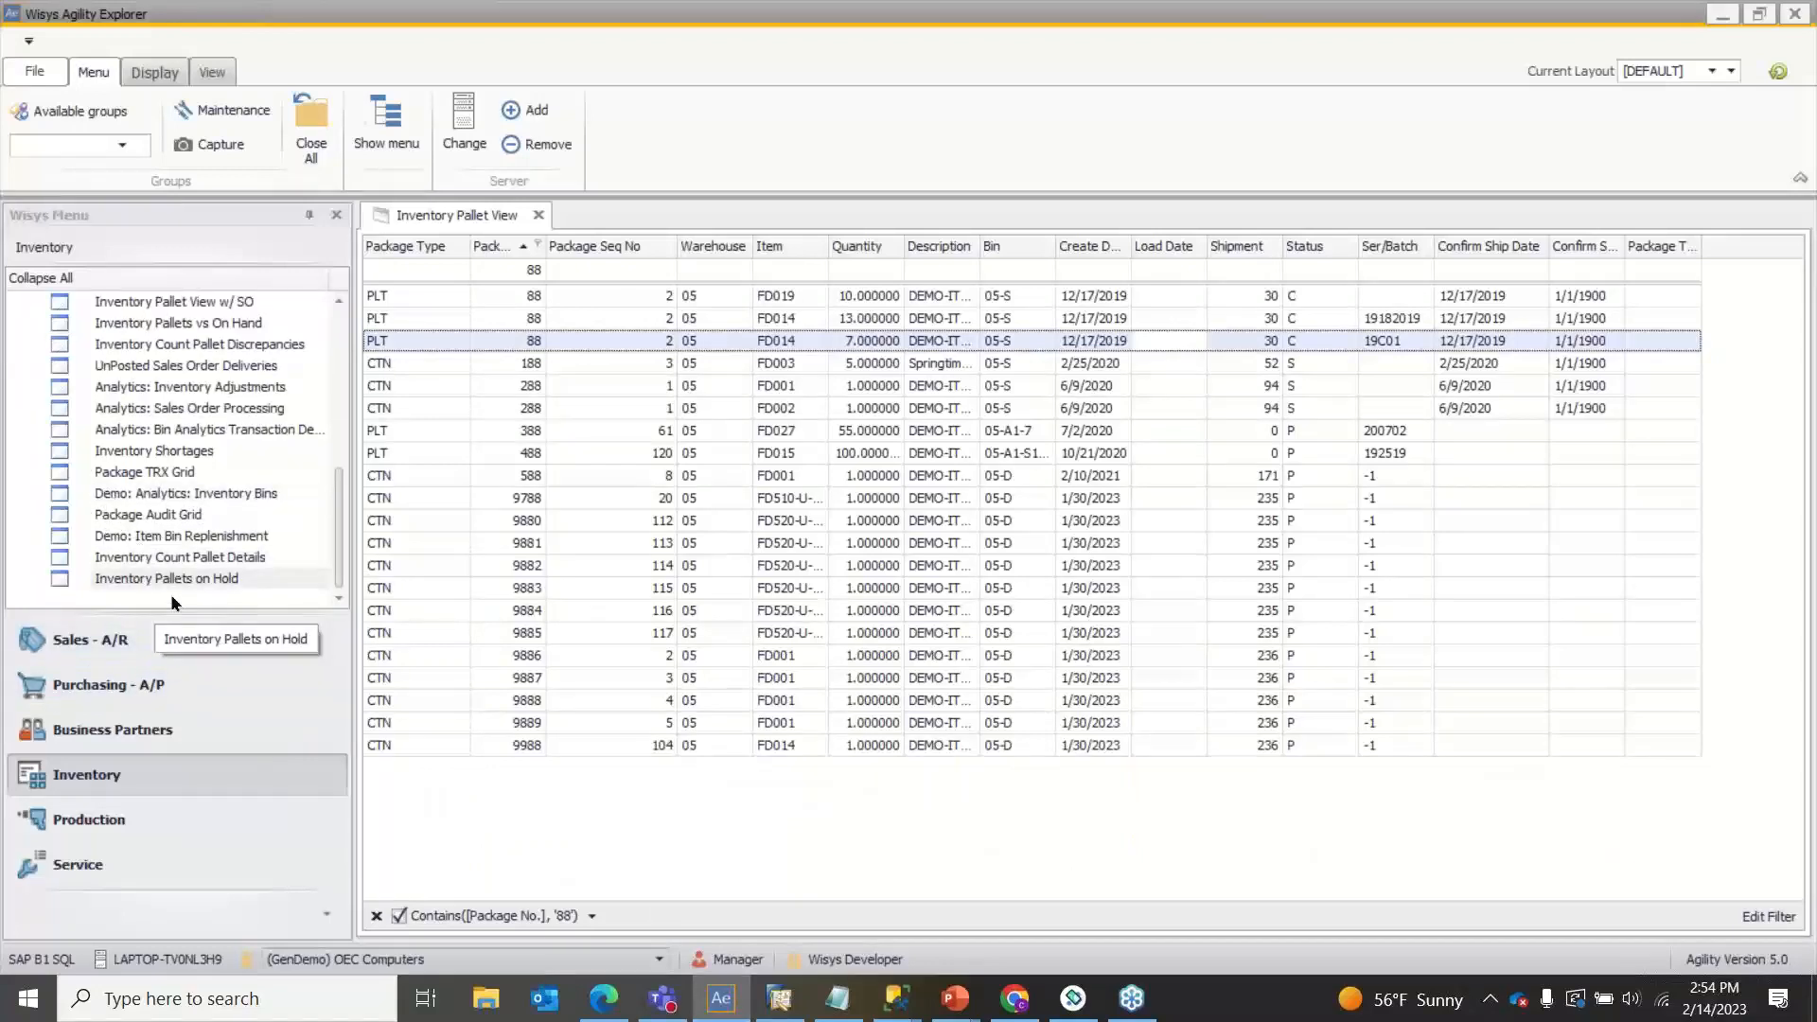
pyautogui.click(197, 475)
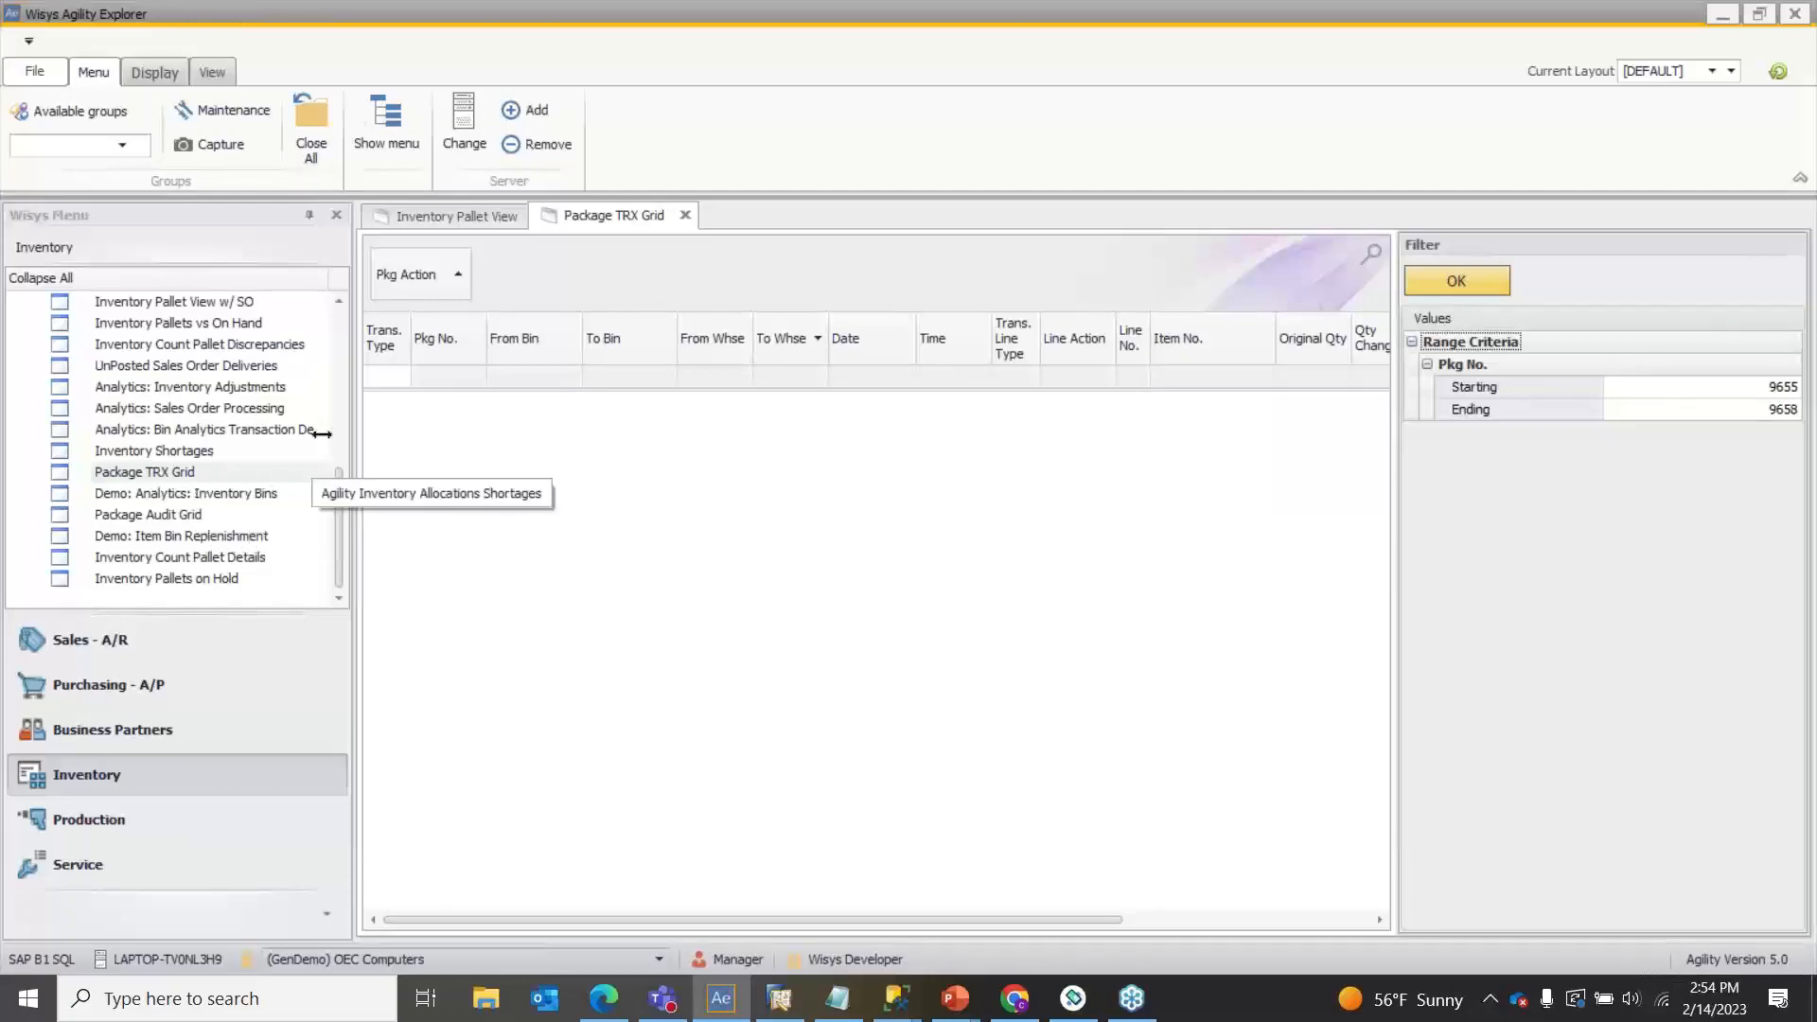
pyautogui.click(1488, 287)
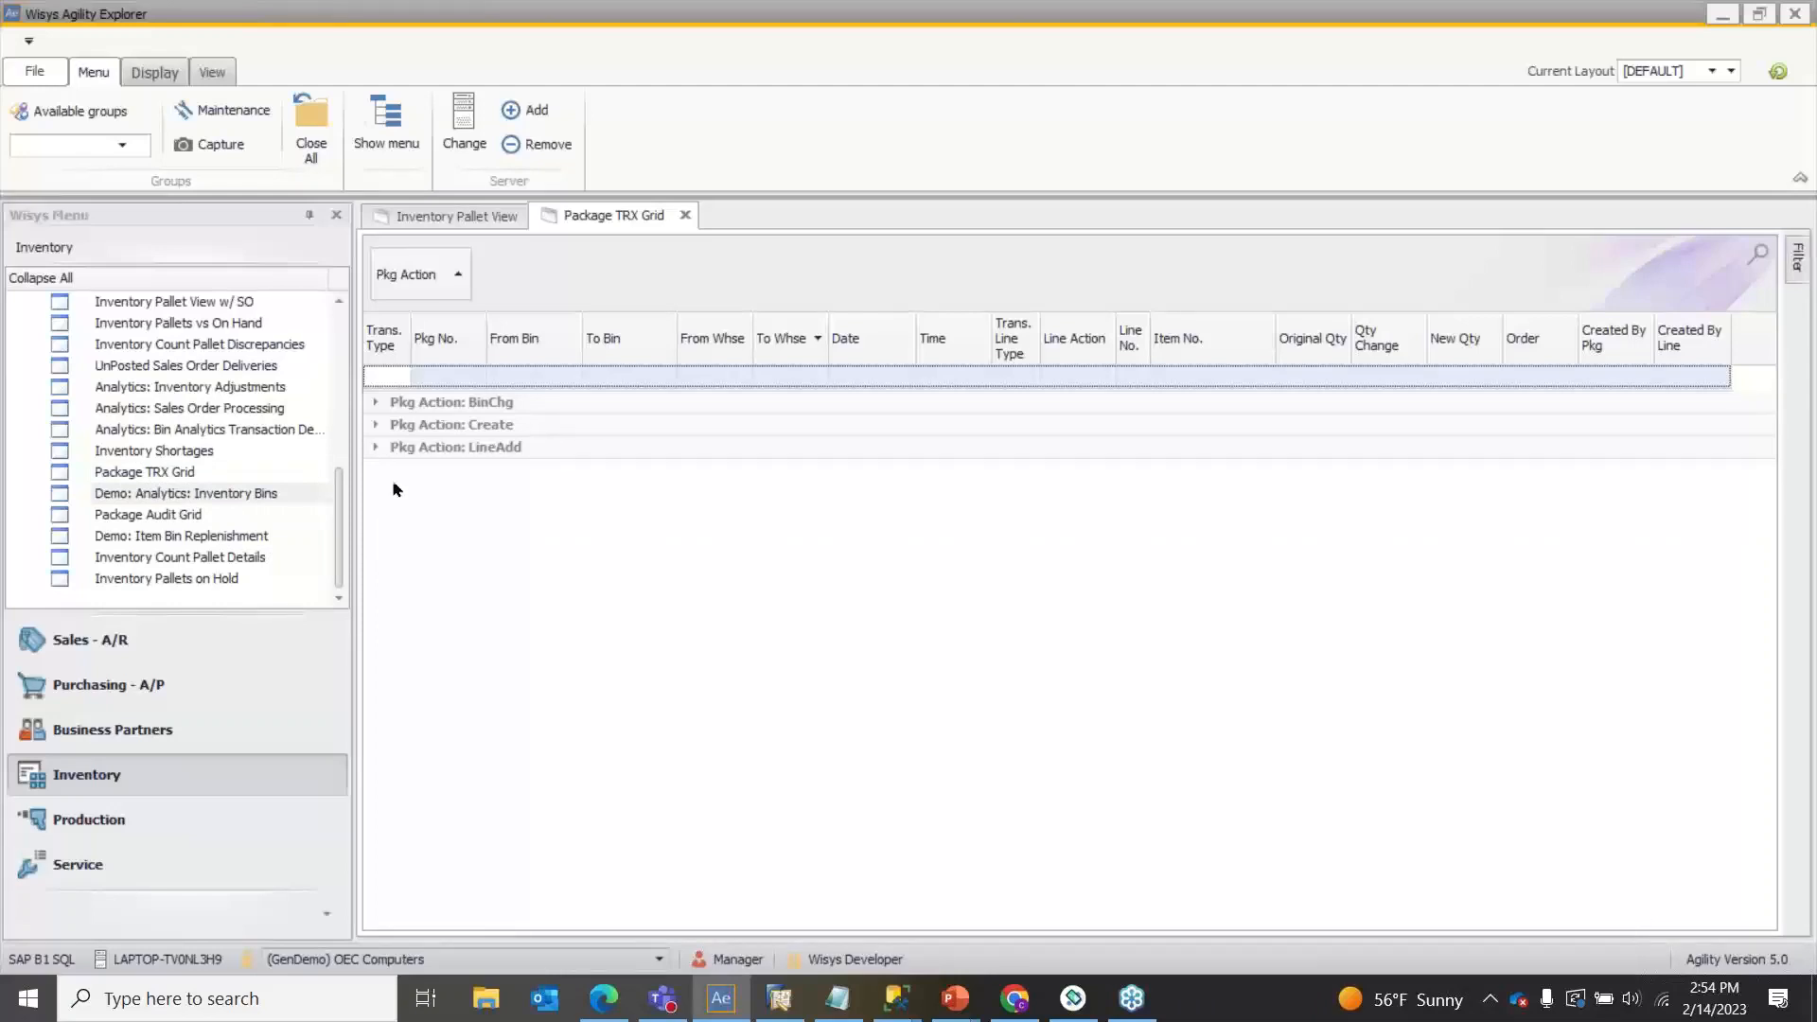
pyautogui.click(376, 425)
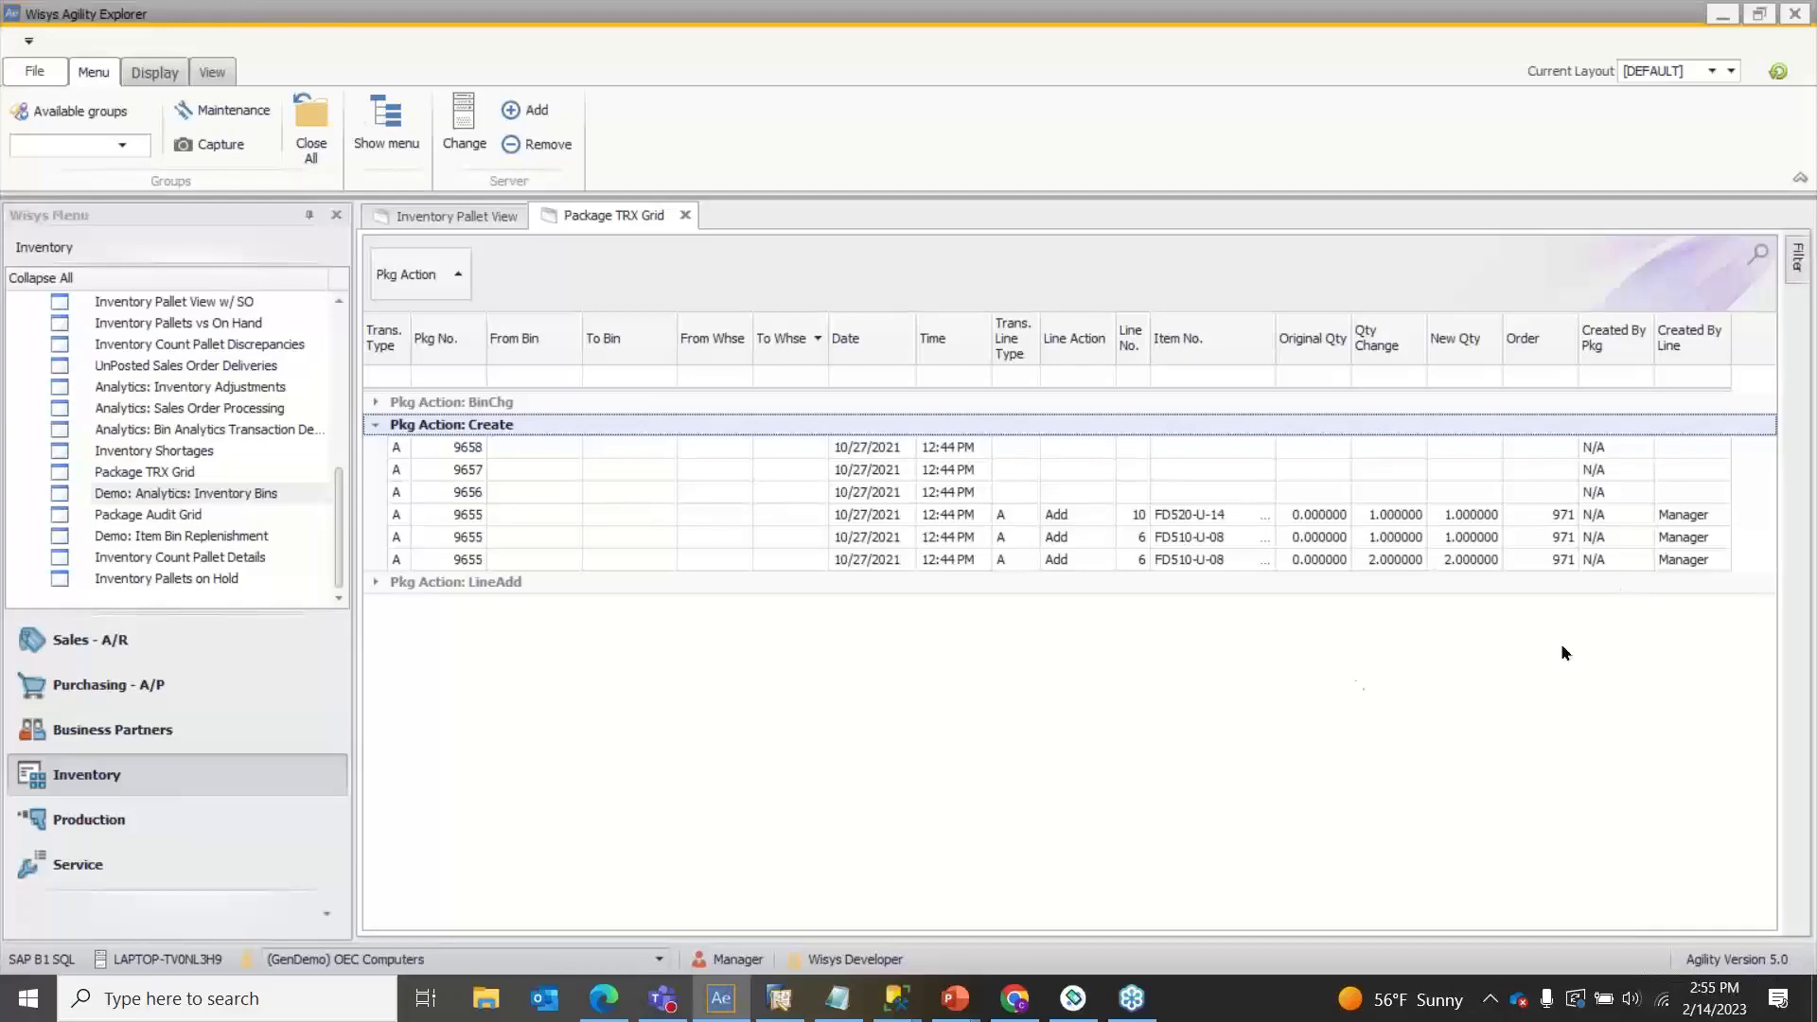
# Step: Close the Package TRX Grid and switch to the PowerPoint slide show of the WiSys packaging tables
pyautogui.click(687, 215)
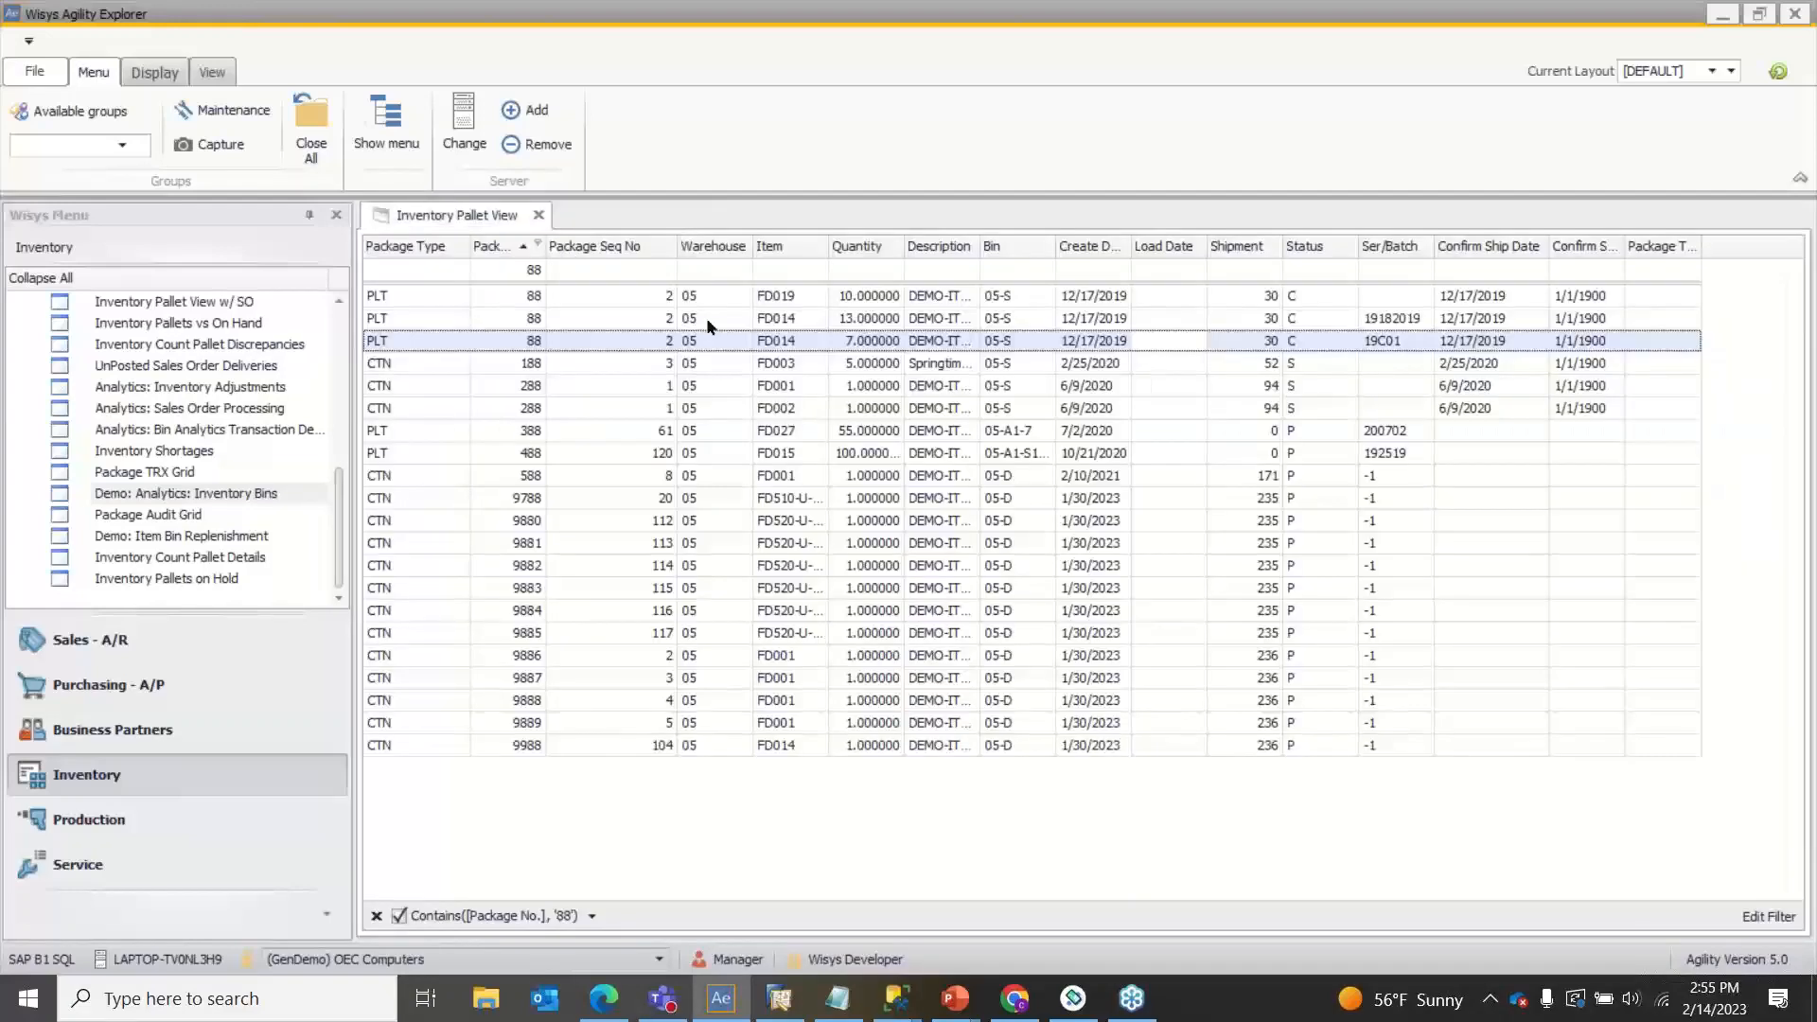
pyautogui.click(955, 999)
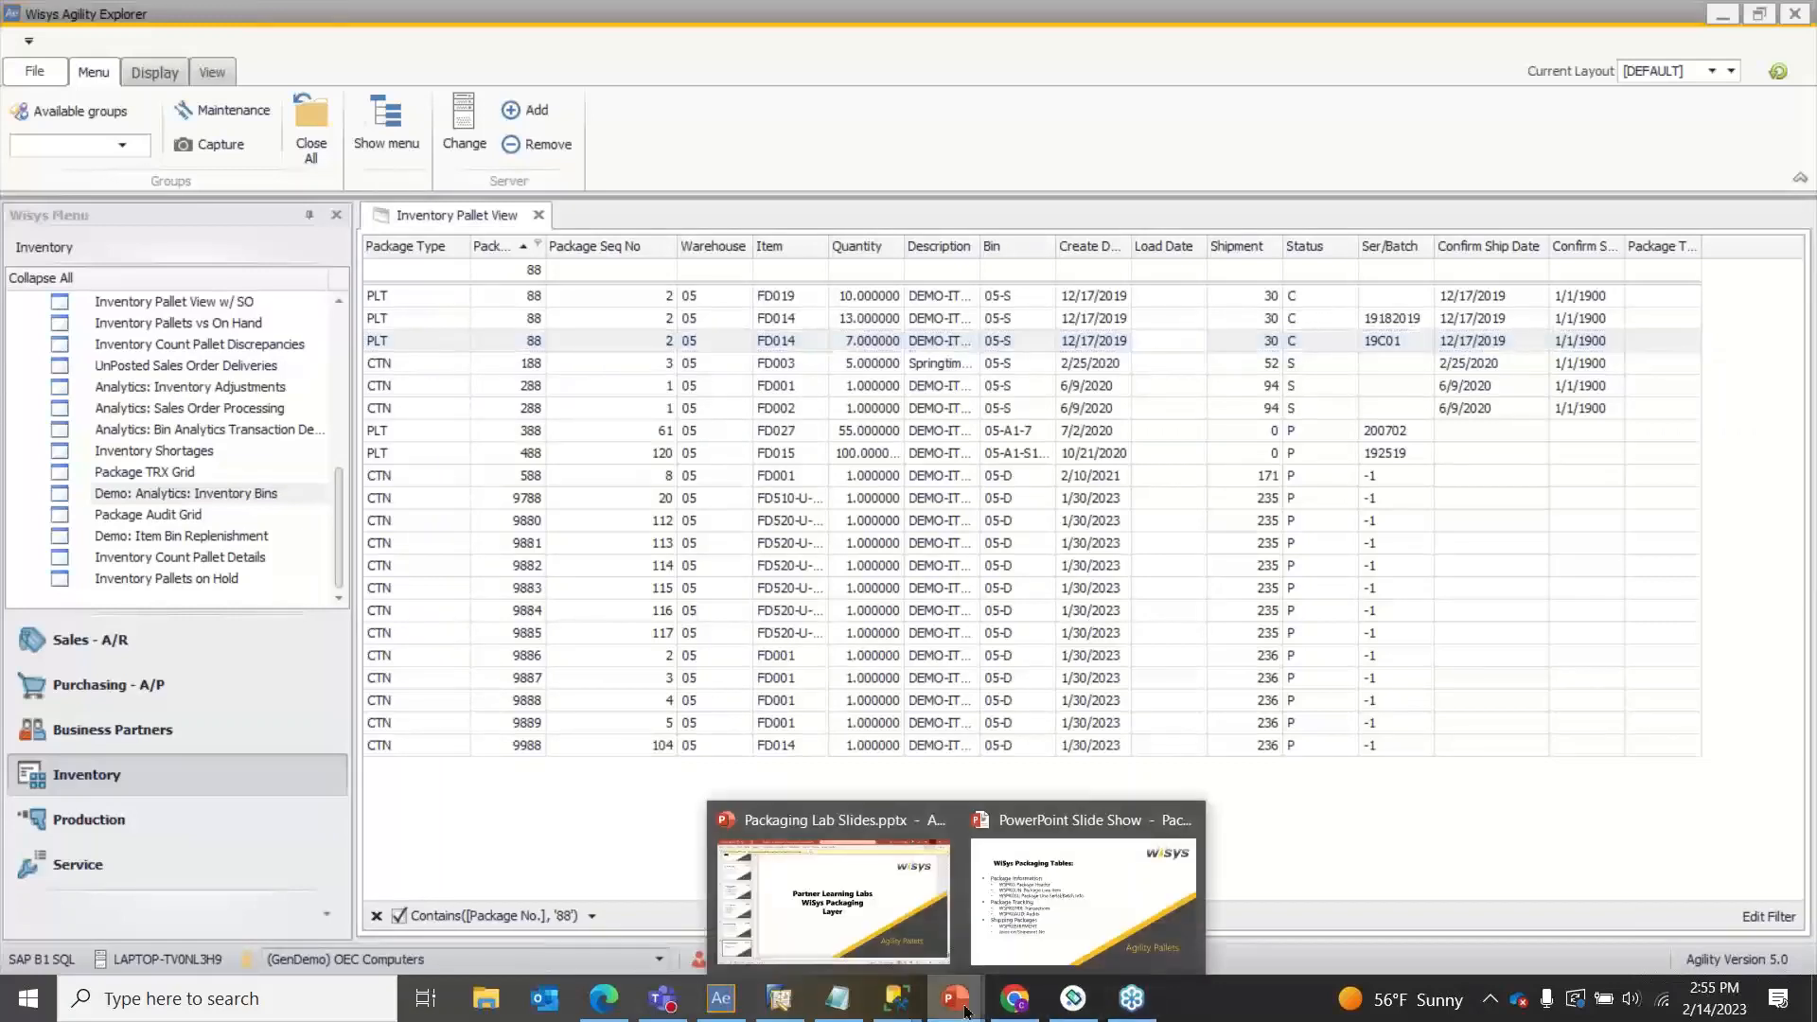
pyautogui.click(1066, 904)
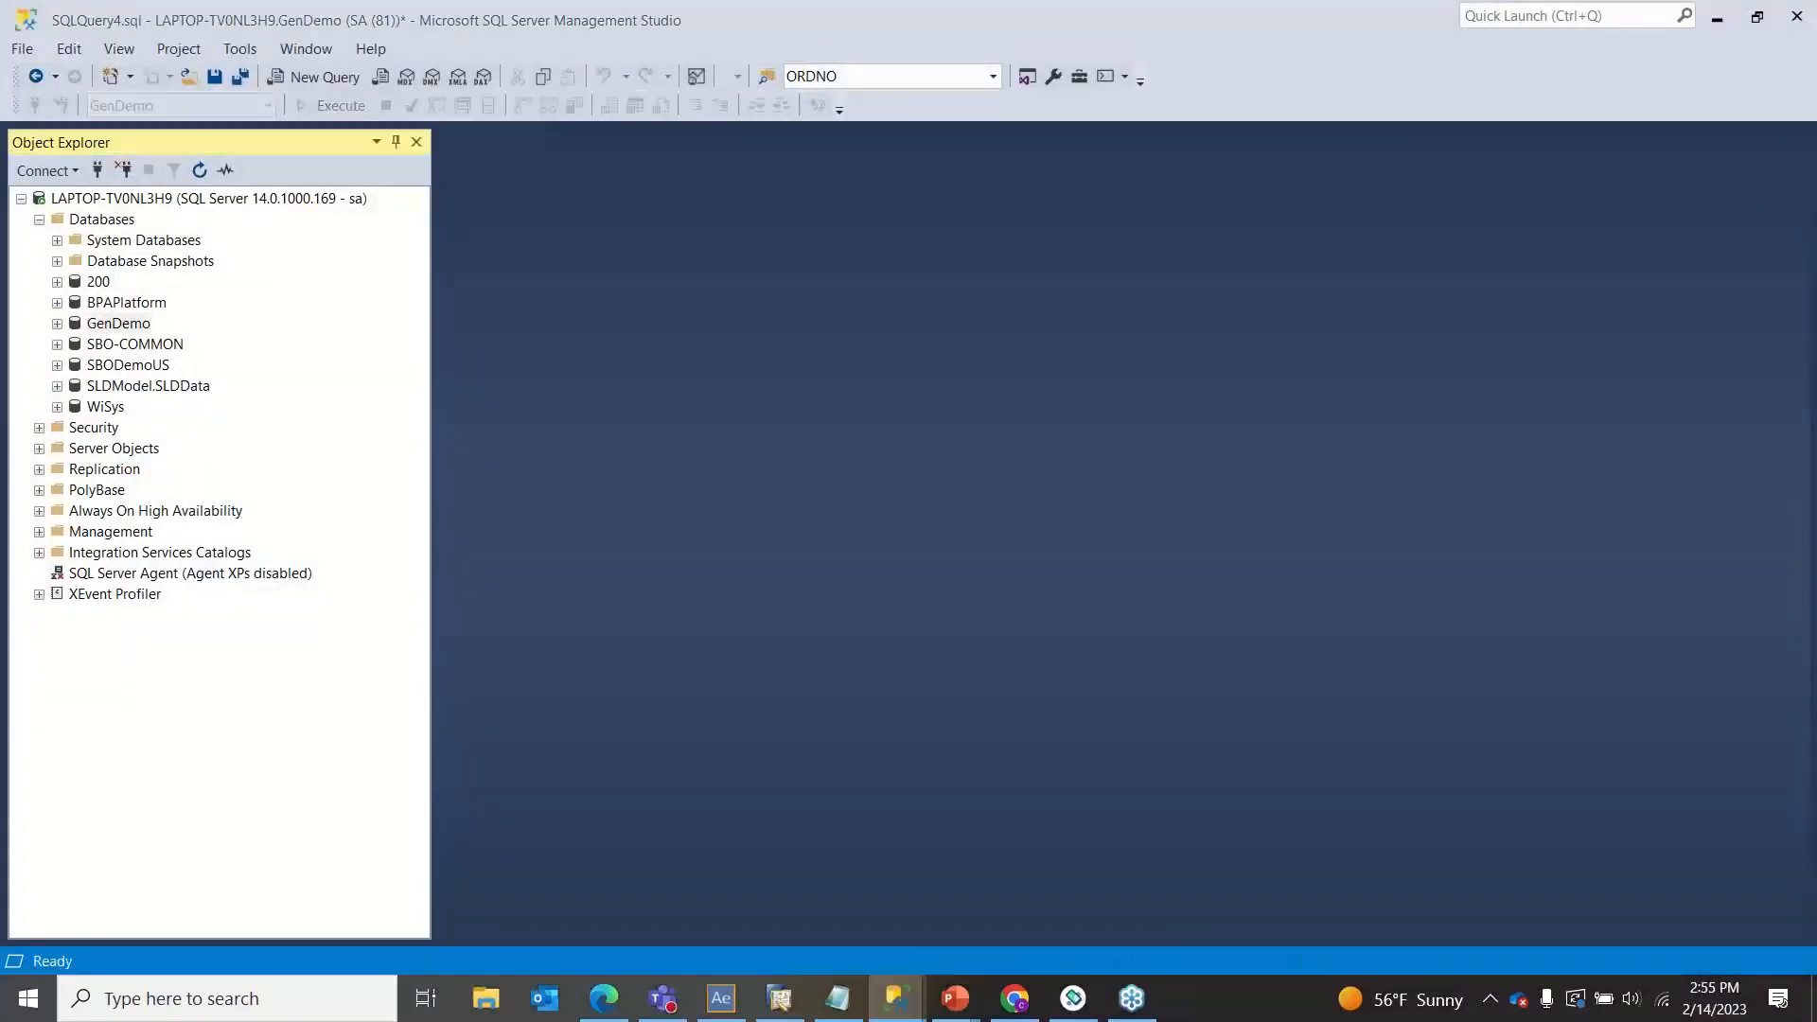
# Step: Back in SQL Server Management Studio, run a query joining WSPKG to WSPKGSHIPMENT on SHIPMENT_NO and review the ship-to columns
pyautogui.hotkey('alt', 'Tab')
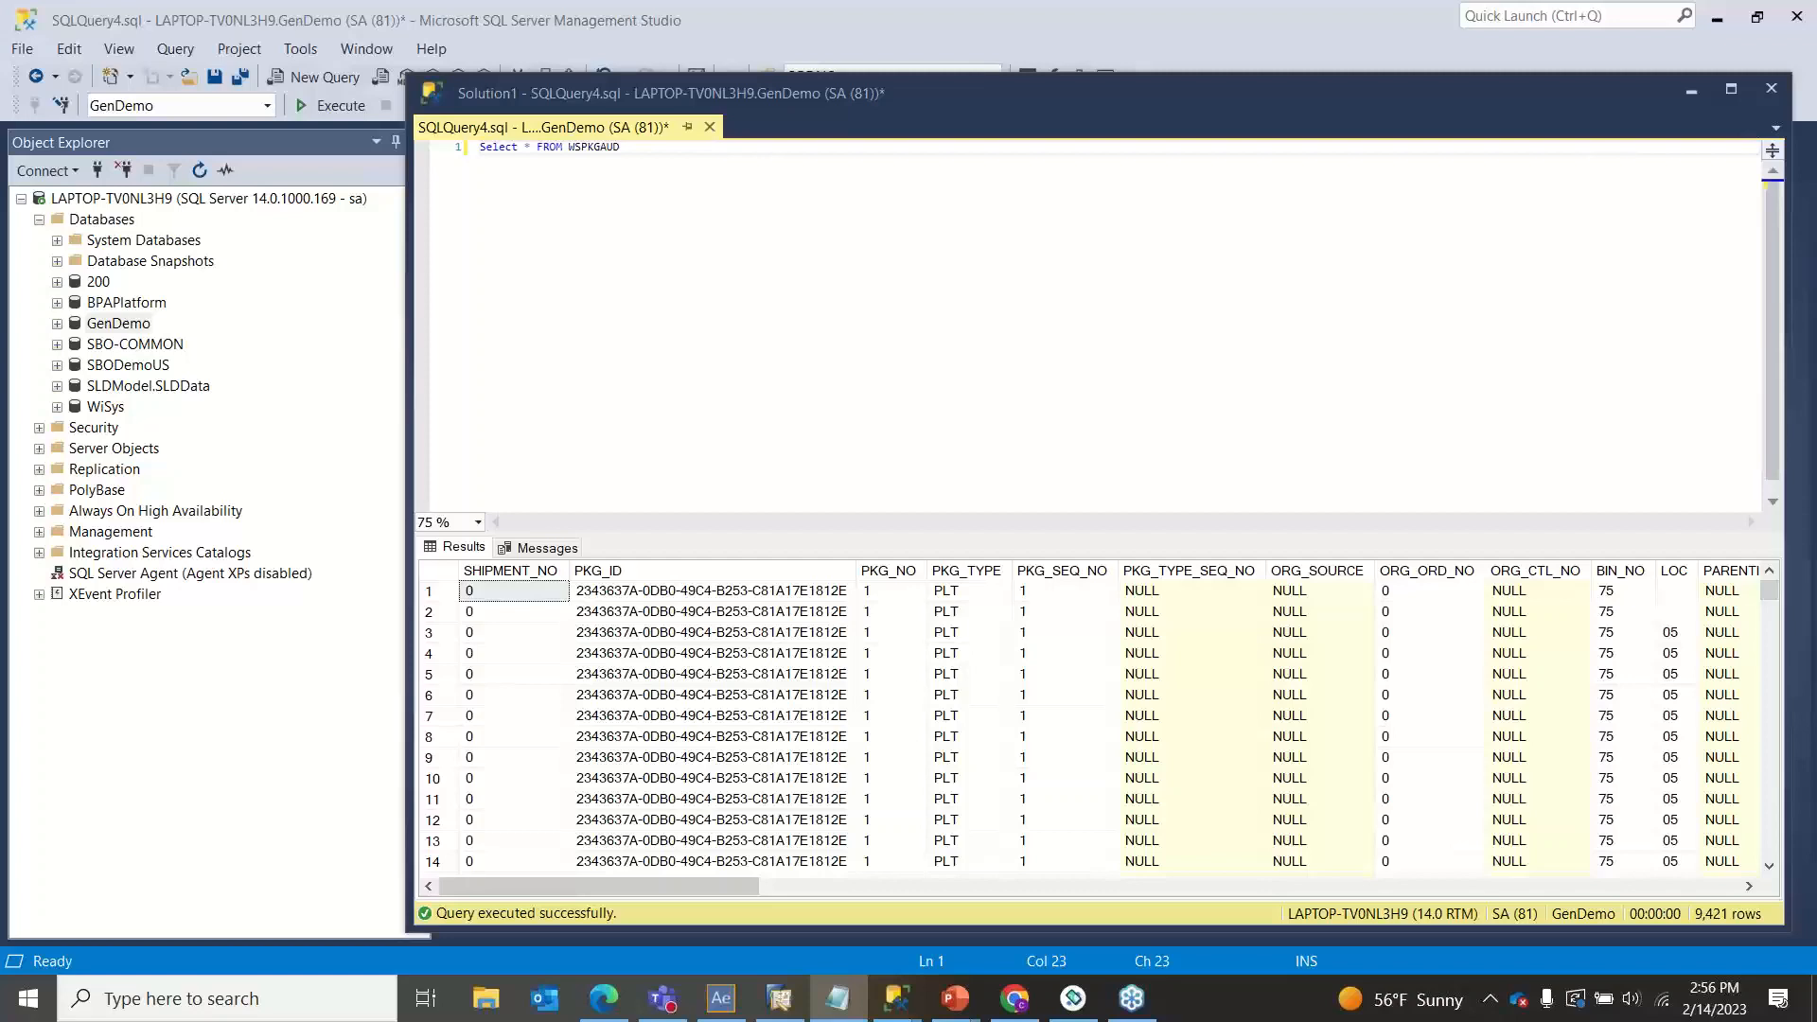
pyautogui.tripleClick(582, 149)
pyautogui.write('Select * FROM WSPKG JOIN WSPKGSHIPMENT on WSPKGSHIPMENT.SHIPMENT_NO = WSPKG.SHIPMENT_NO')
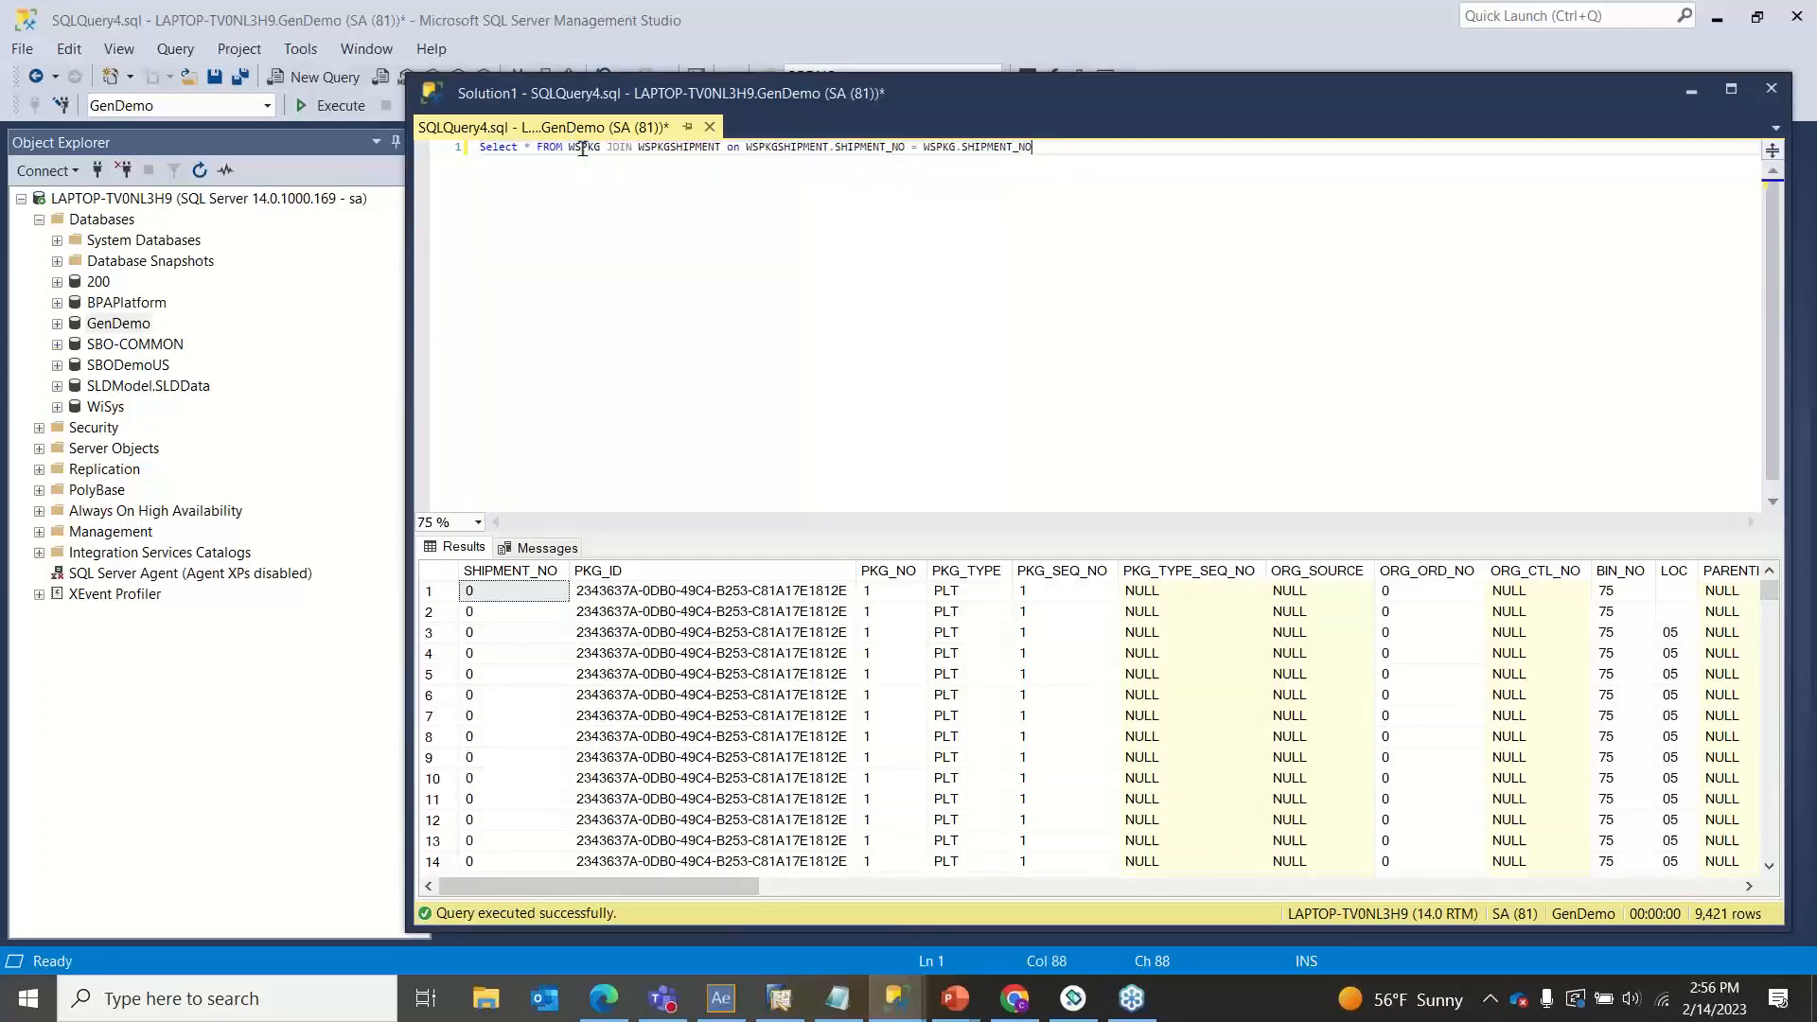
pyautogui.click(339, 106)
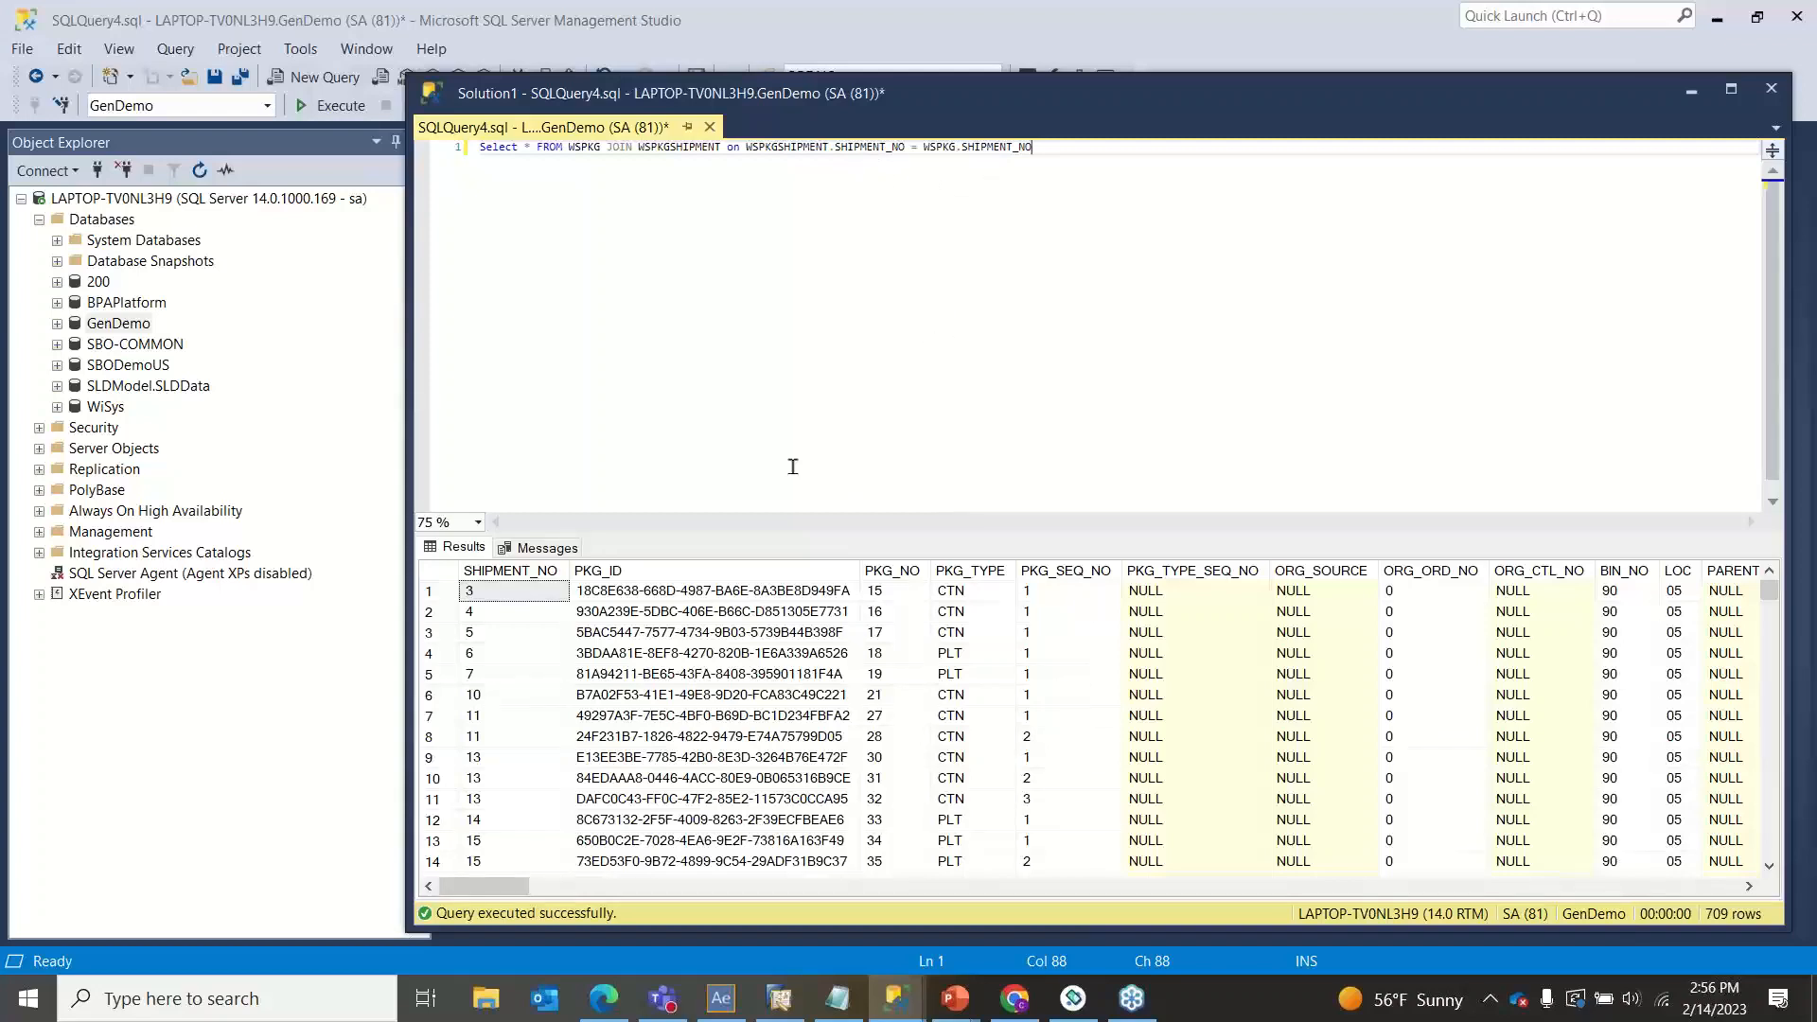
pyautogui.moveTo(511, 885); pyautogui.dragTo(1175, 794)
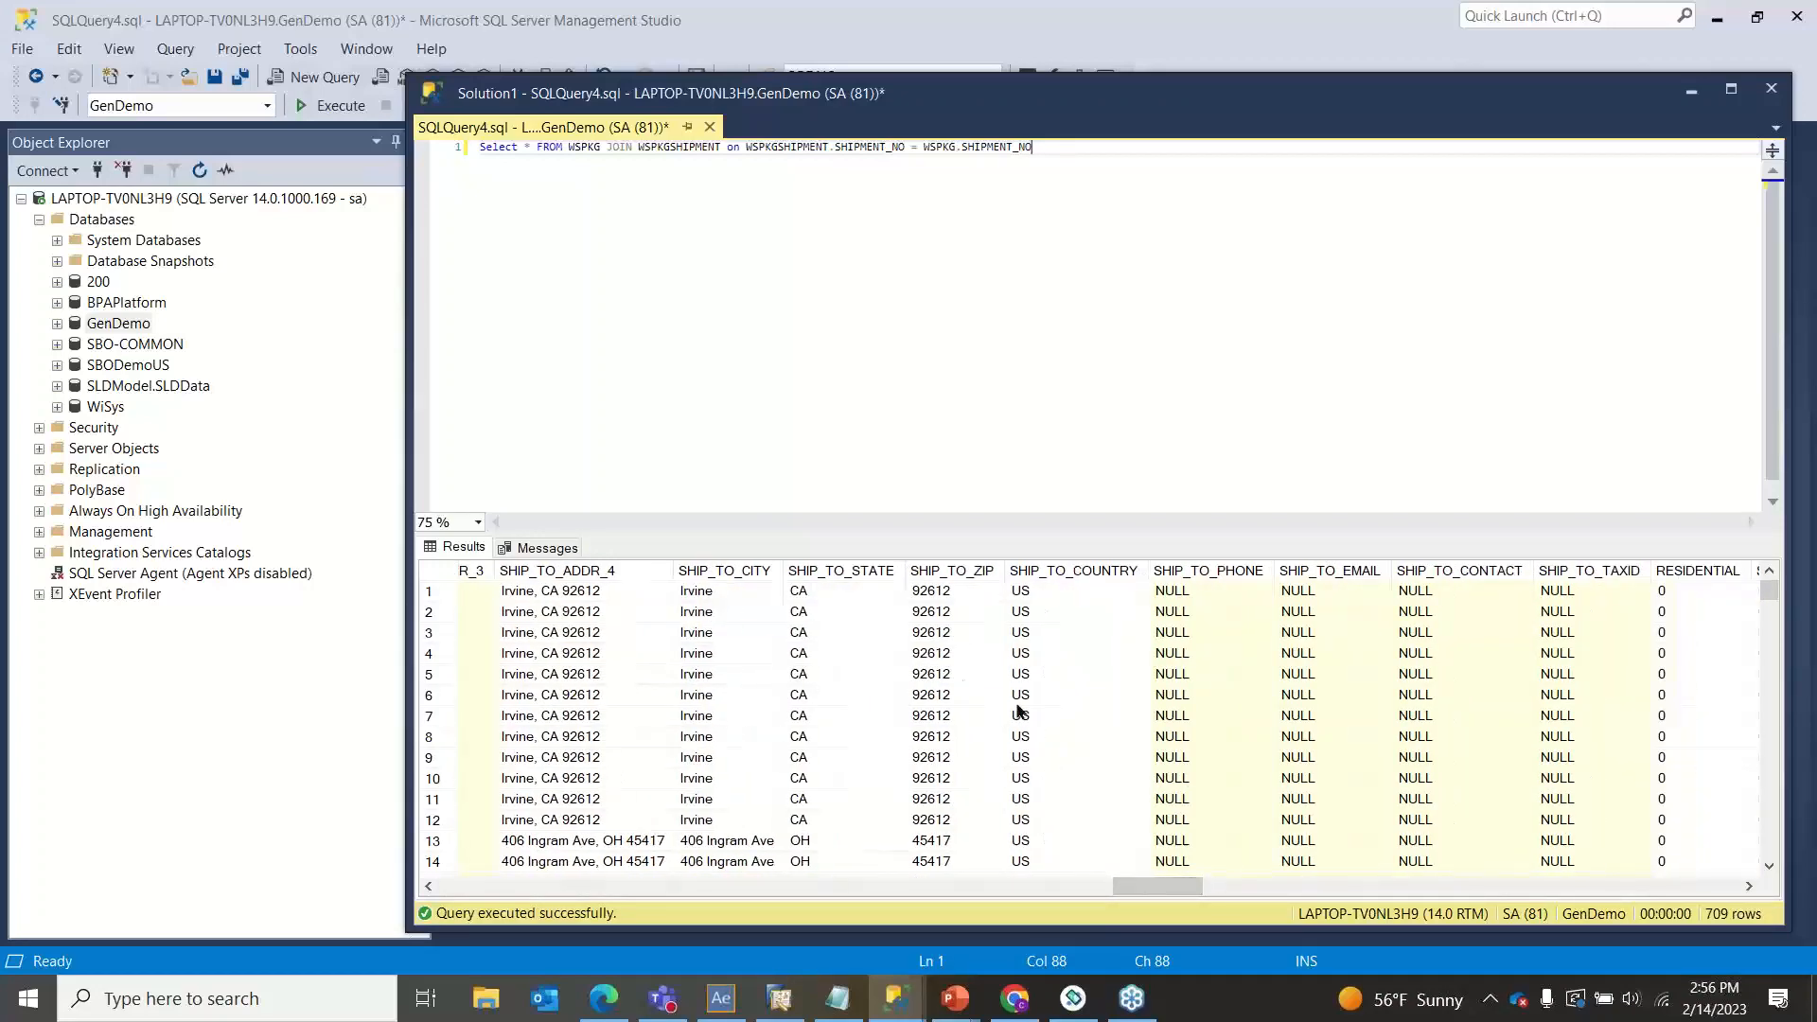
pyautogui.moveTo(1185, 890); pyautogui.dragTo(476, 759)
# Step: Remove the WSPKGSHIPMENT join so only WSPKG is queried, run it, and inspect the SHIPMENT_NO in row 129
pyautogui.click(864, 186)
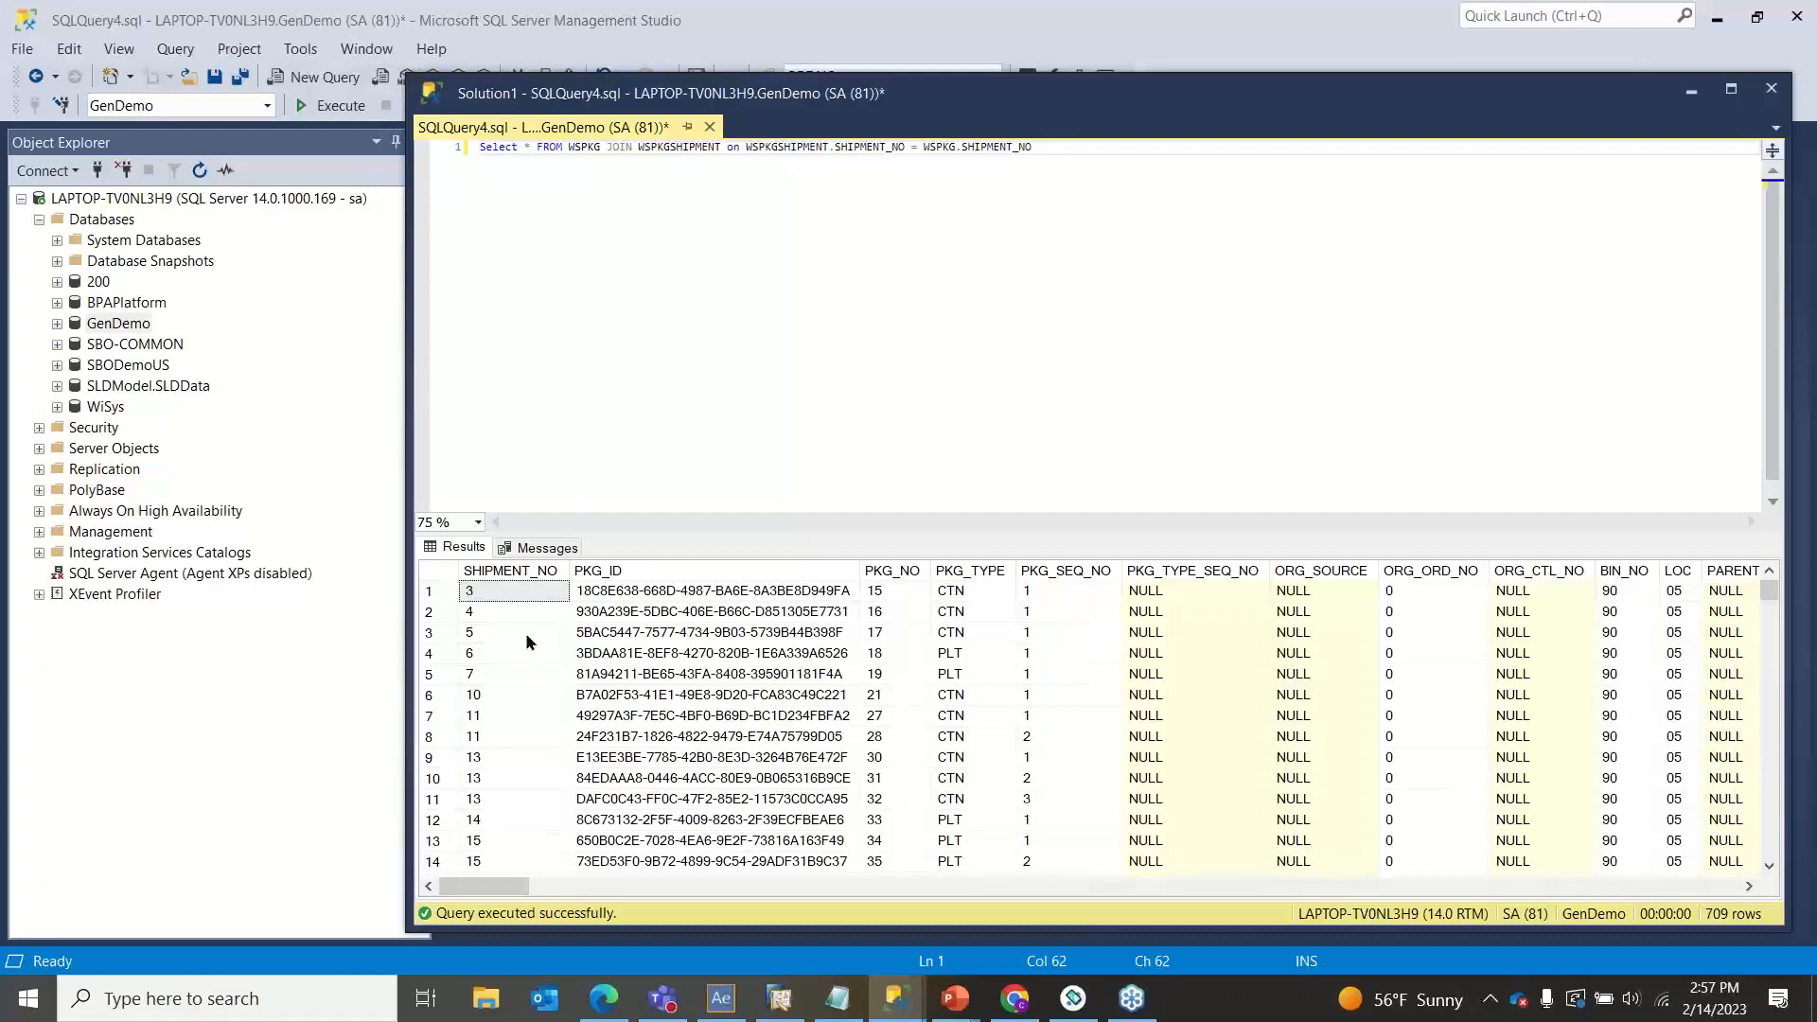
pyautogui.moveTo(1079, 147); pyautogui.dragTo(600, 198)
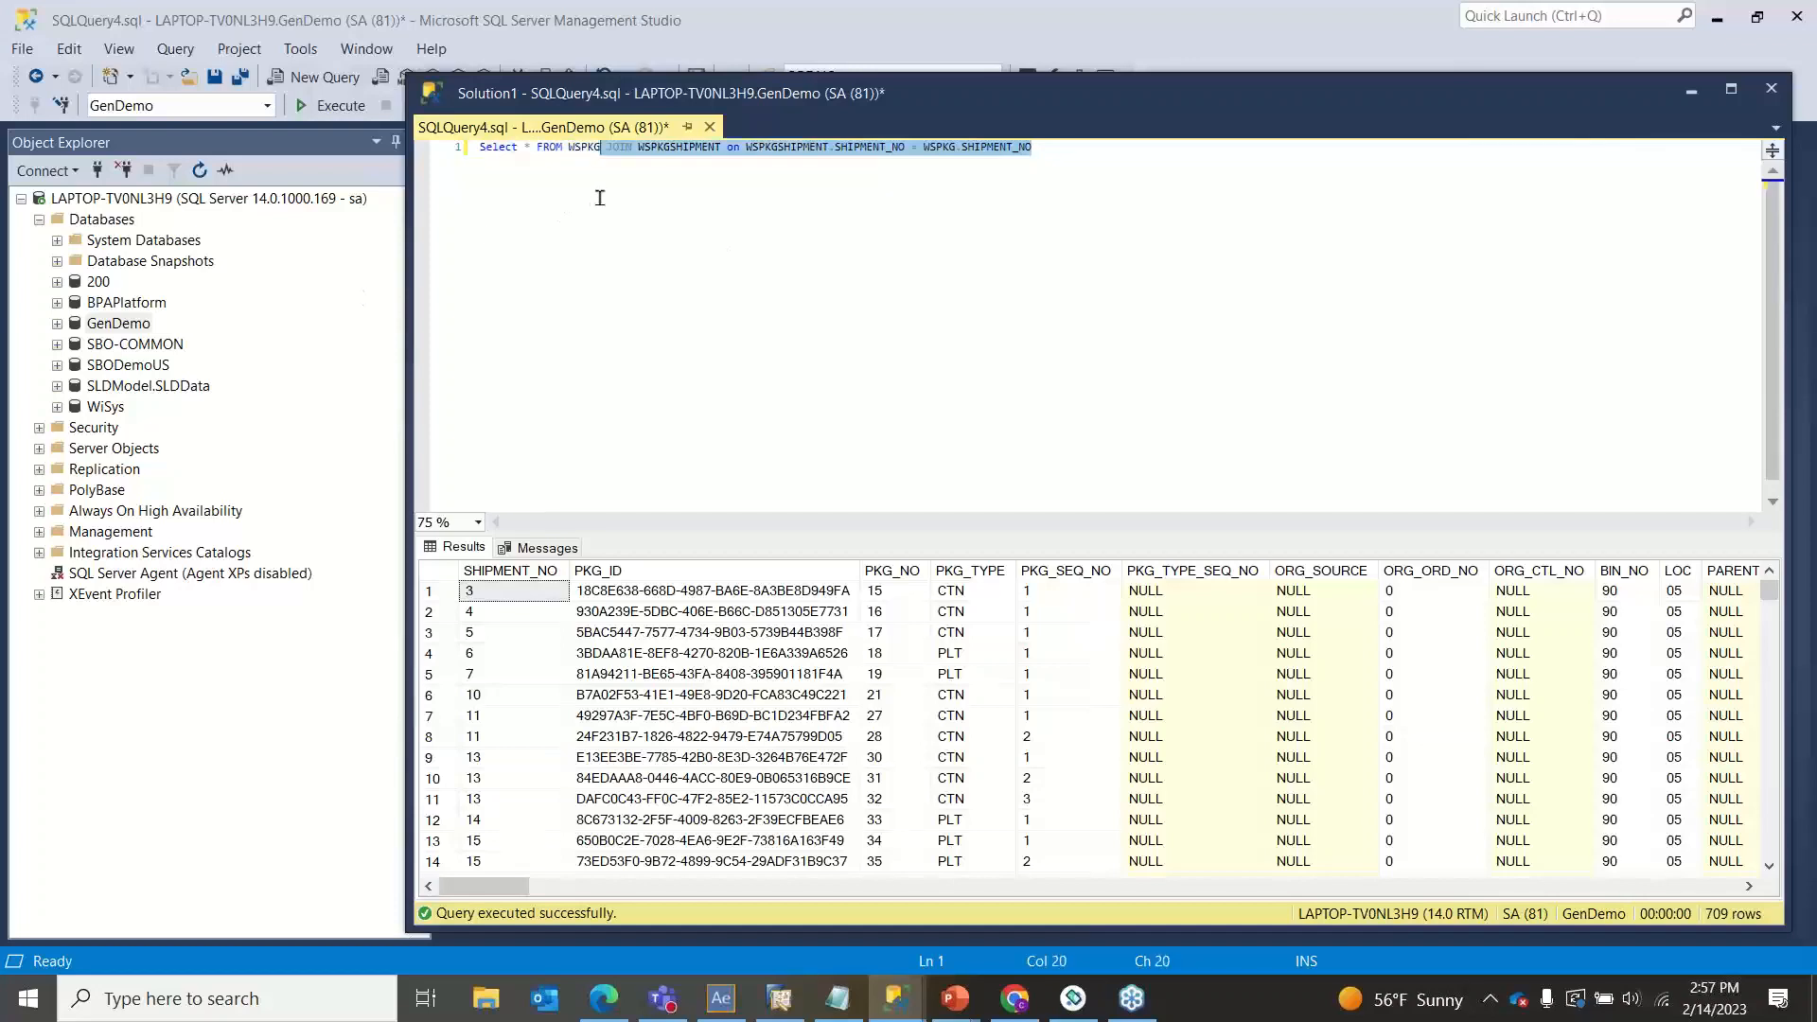
pyautogui.press('Delete')
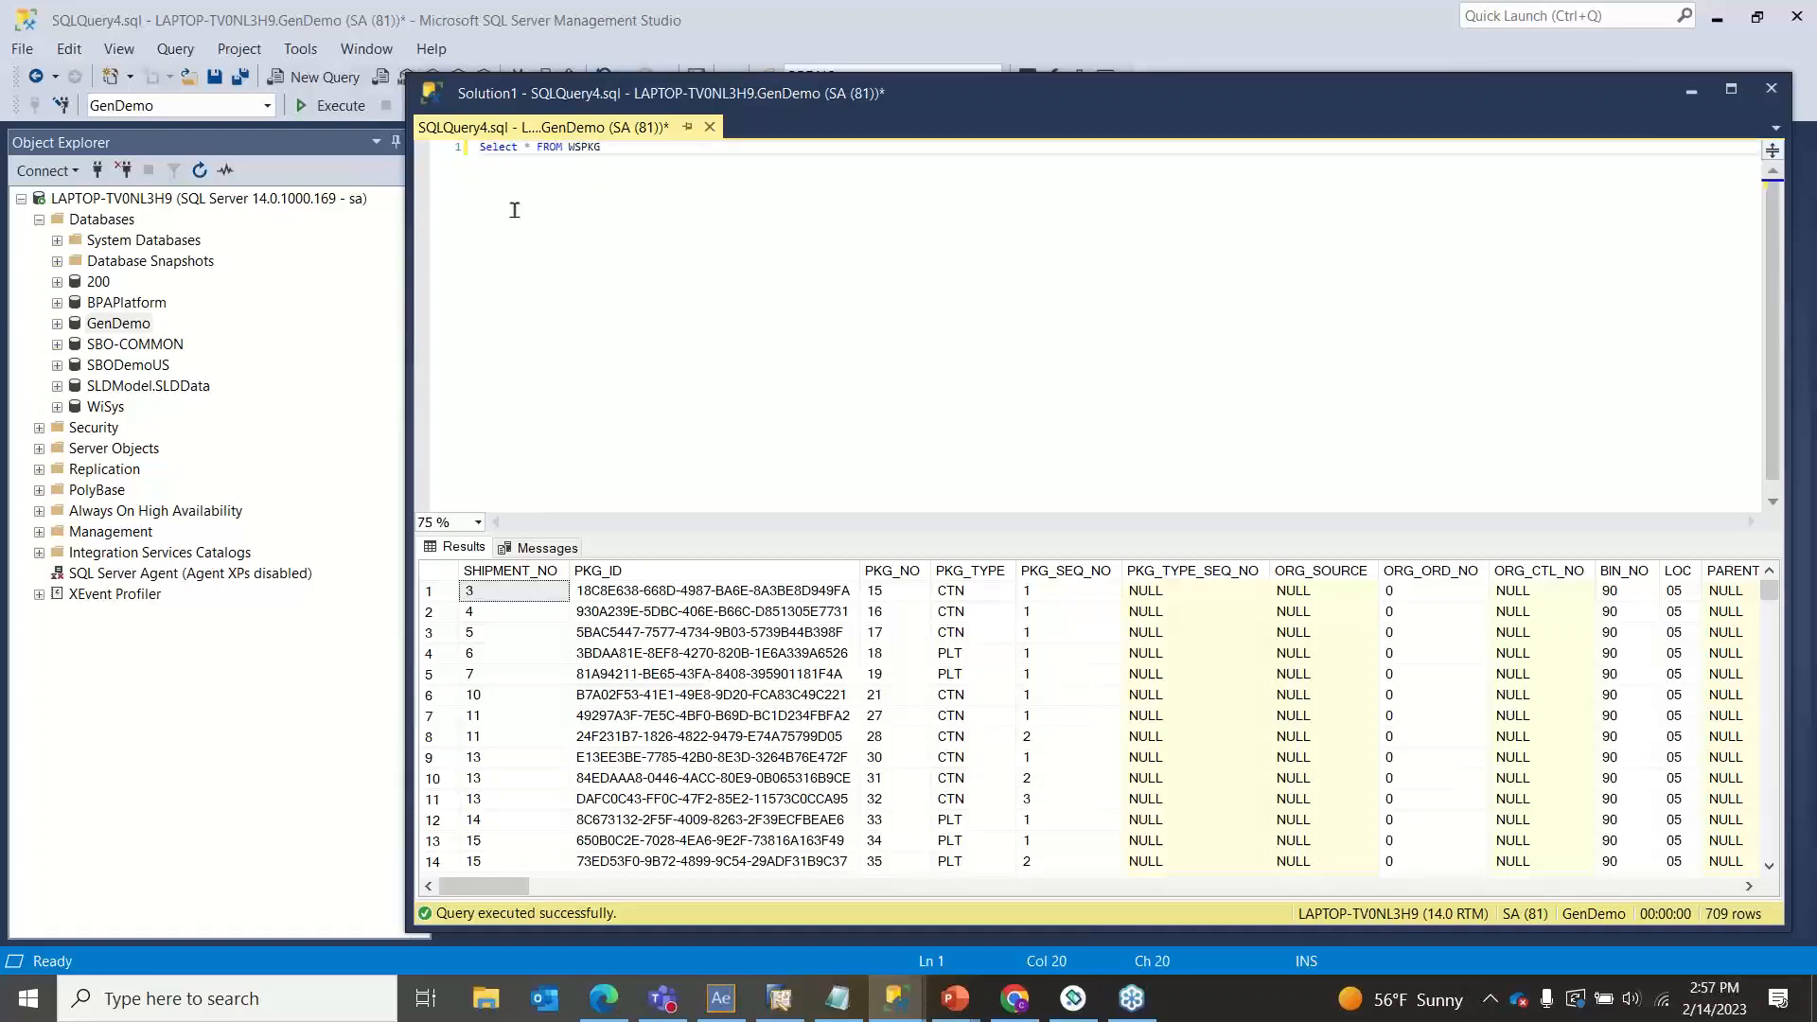
pyautogui.click(344, 106)
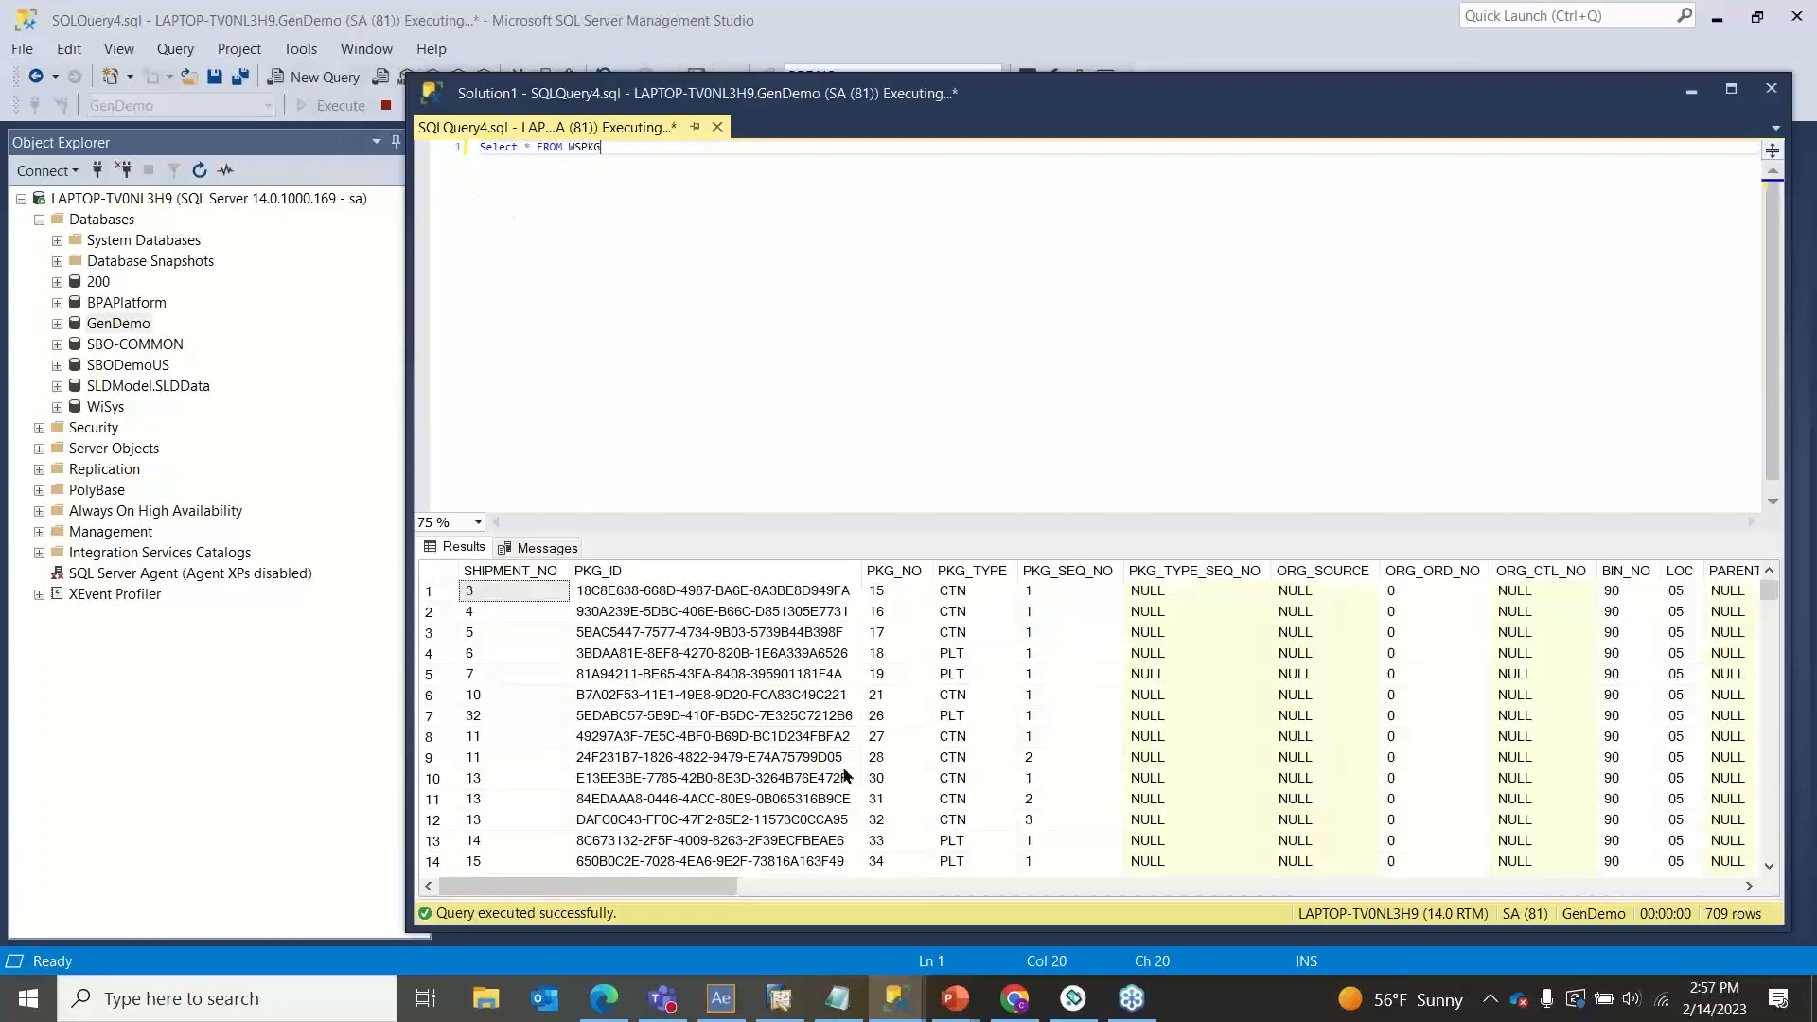
pyautogui.scroll(-4, 747, 705)
pyautogui.scroll(-20, 746, 705)
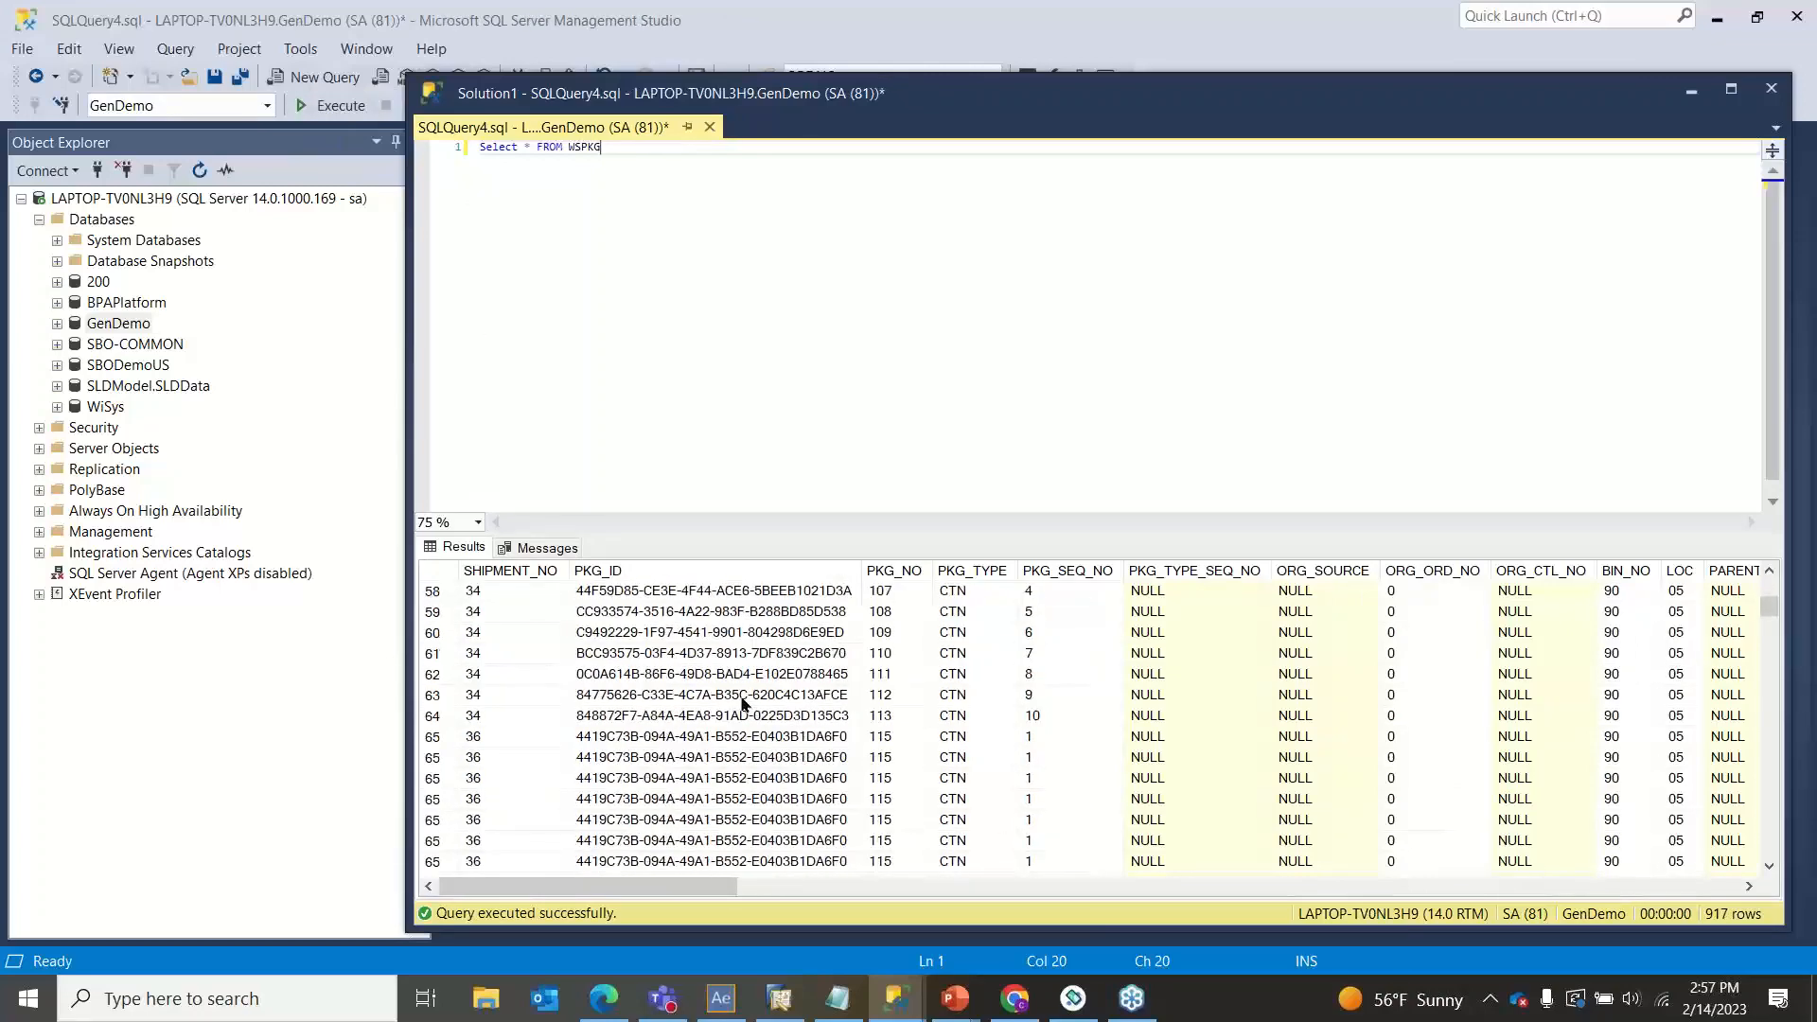
pyautogui.scroll(-5, 738, 696)
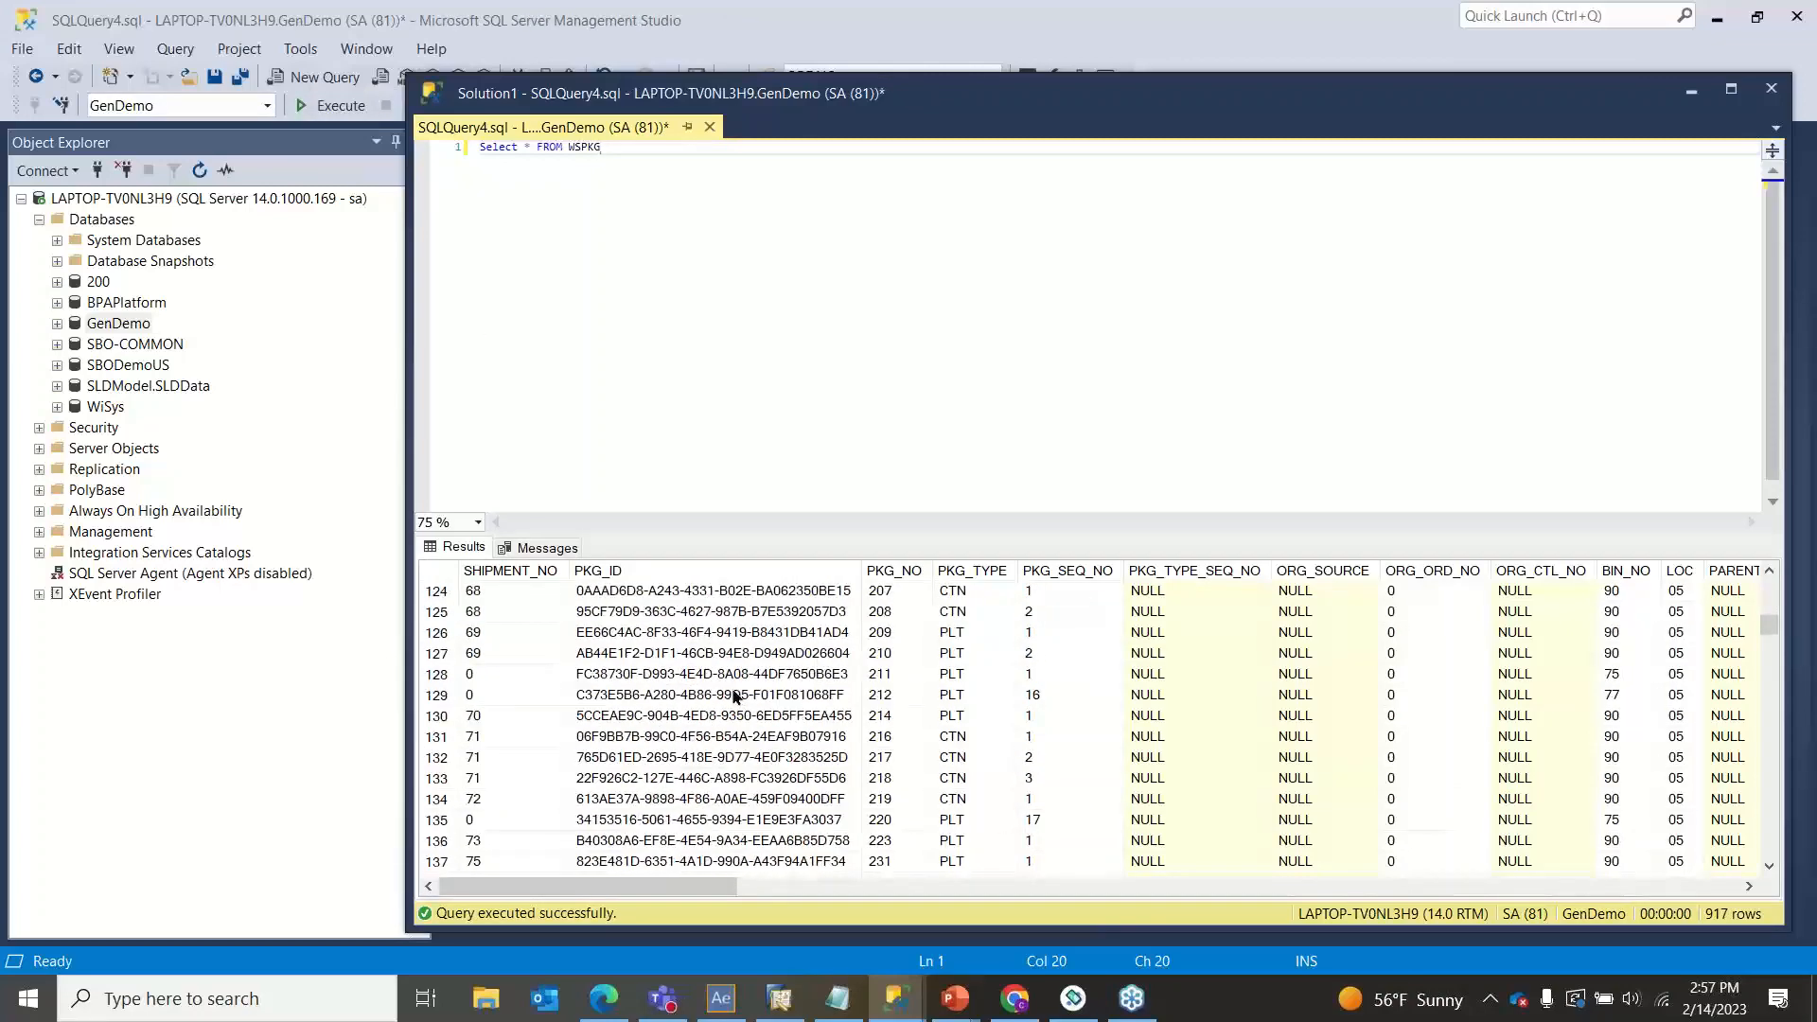
pyautogui.click(563, 696)
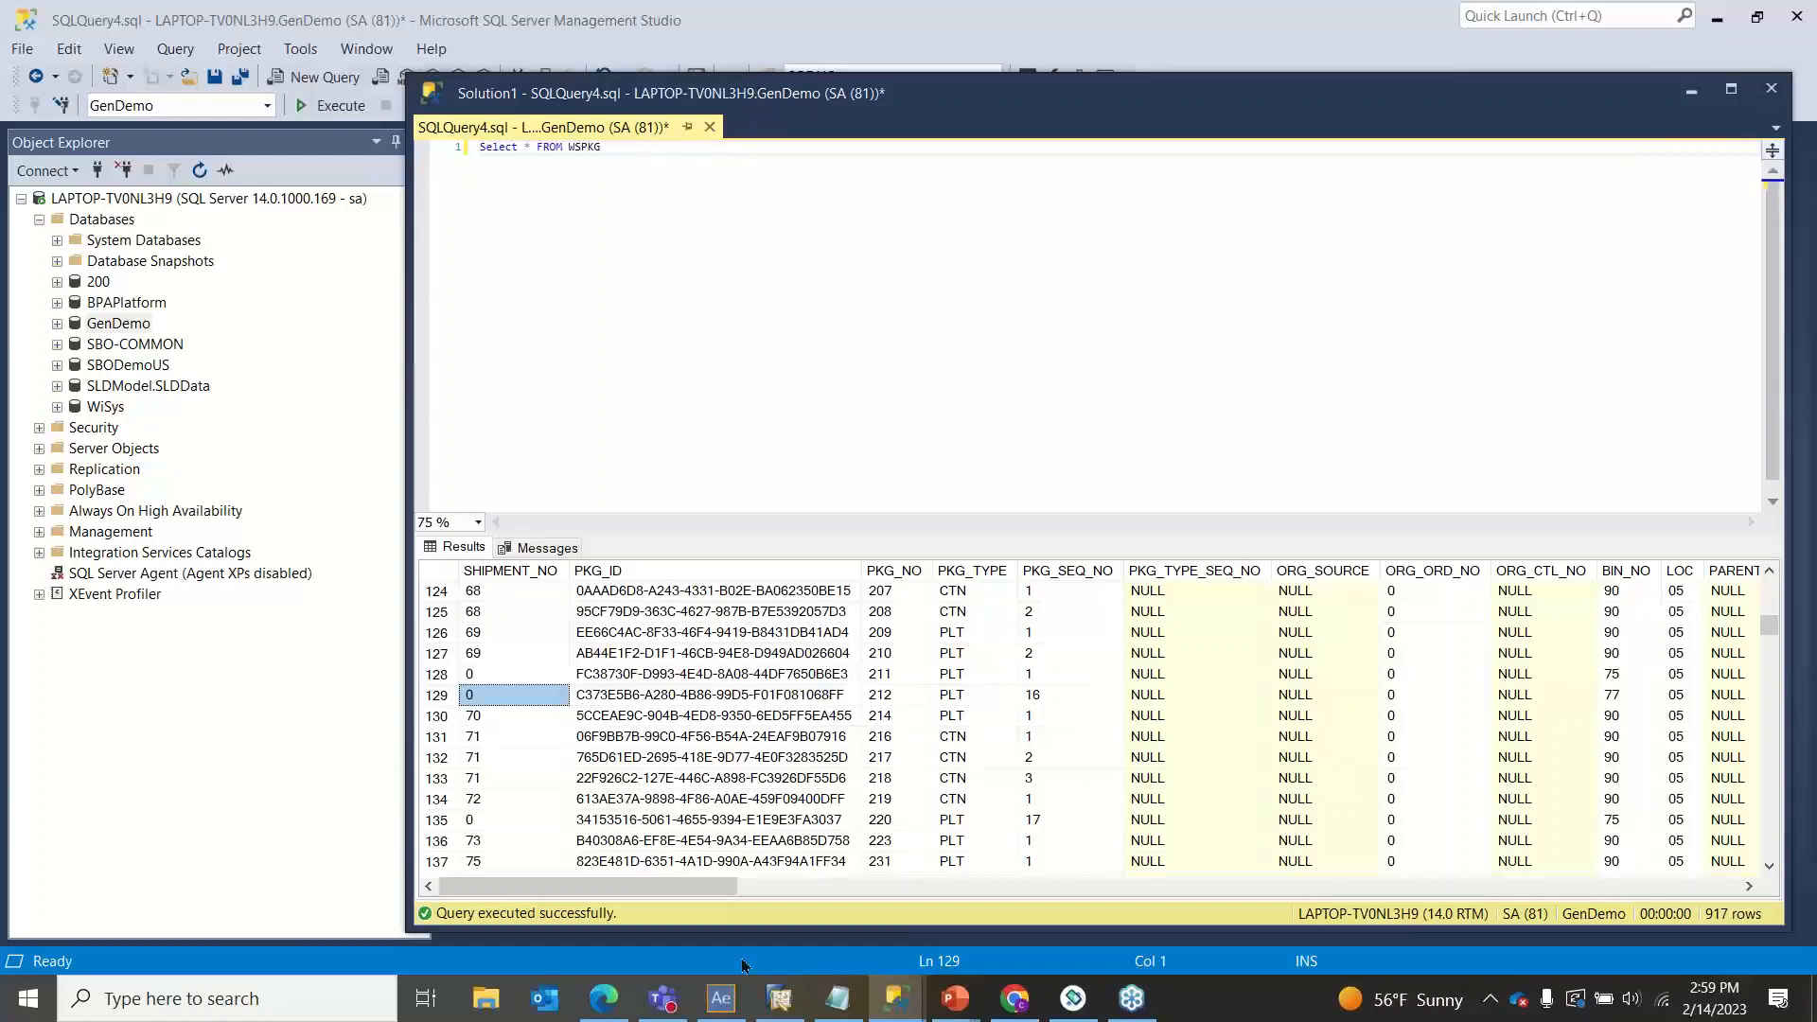
# Step: Switch to the Agility 360 handheld emulator over Agility Explorer and open Pallet Builder from the Pallets group
pyautogui.click(721, 999)
pyautogui.click(1074, 998)
pyautogui.moveTo(1029, 215); pyautogui.dragTo(1173, 196)
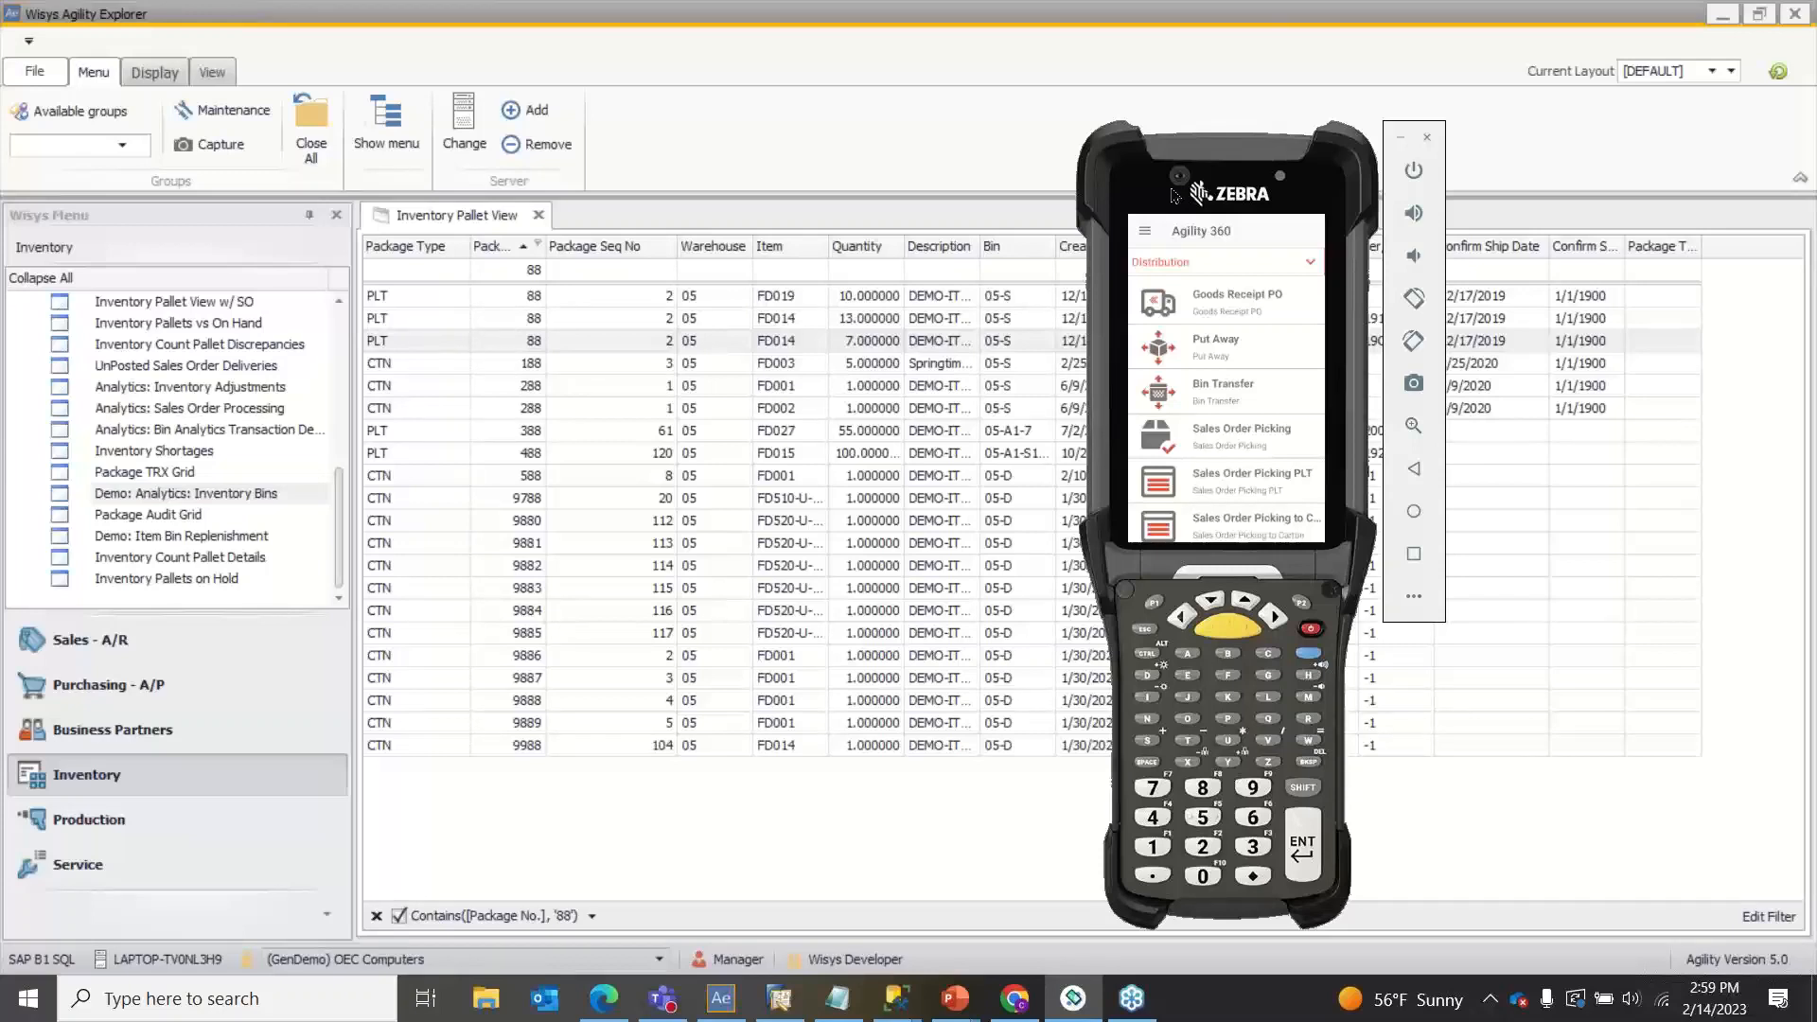
pyautogui.click(1183, 267)
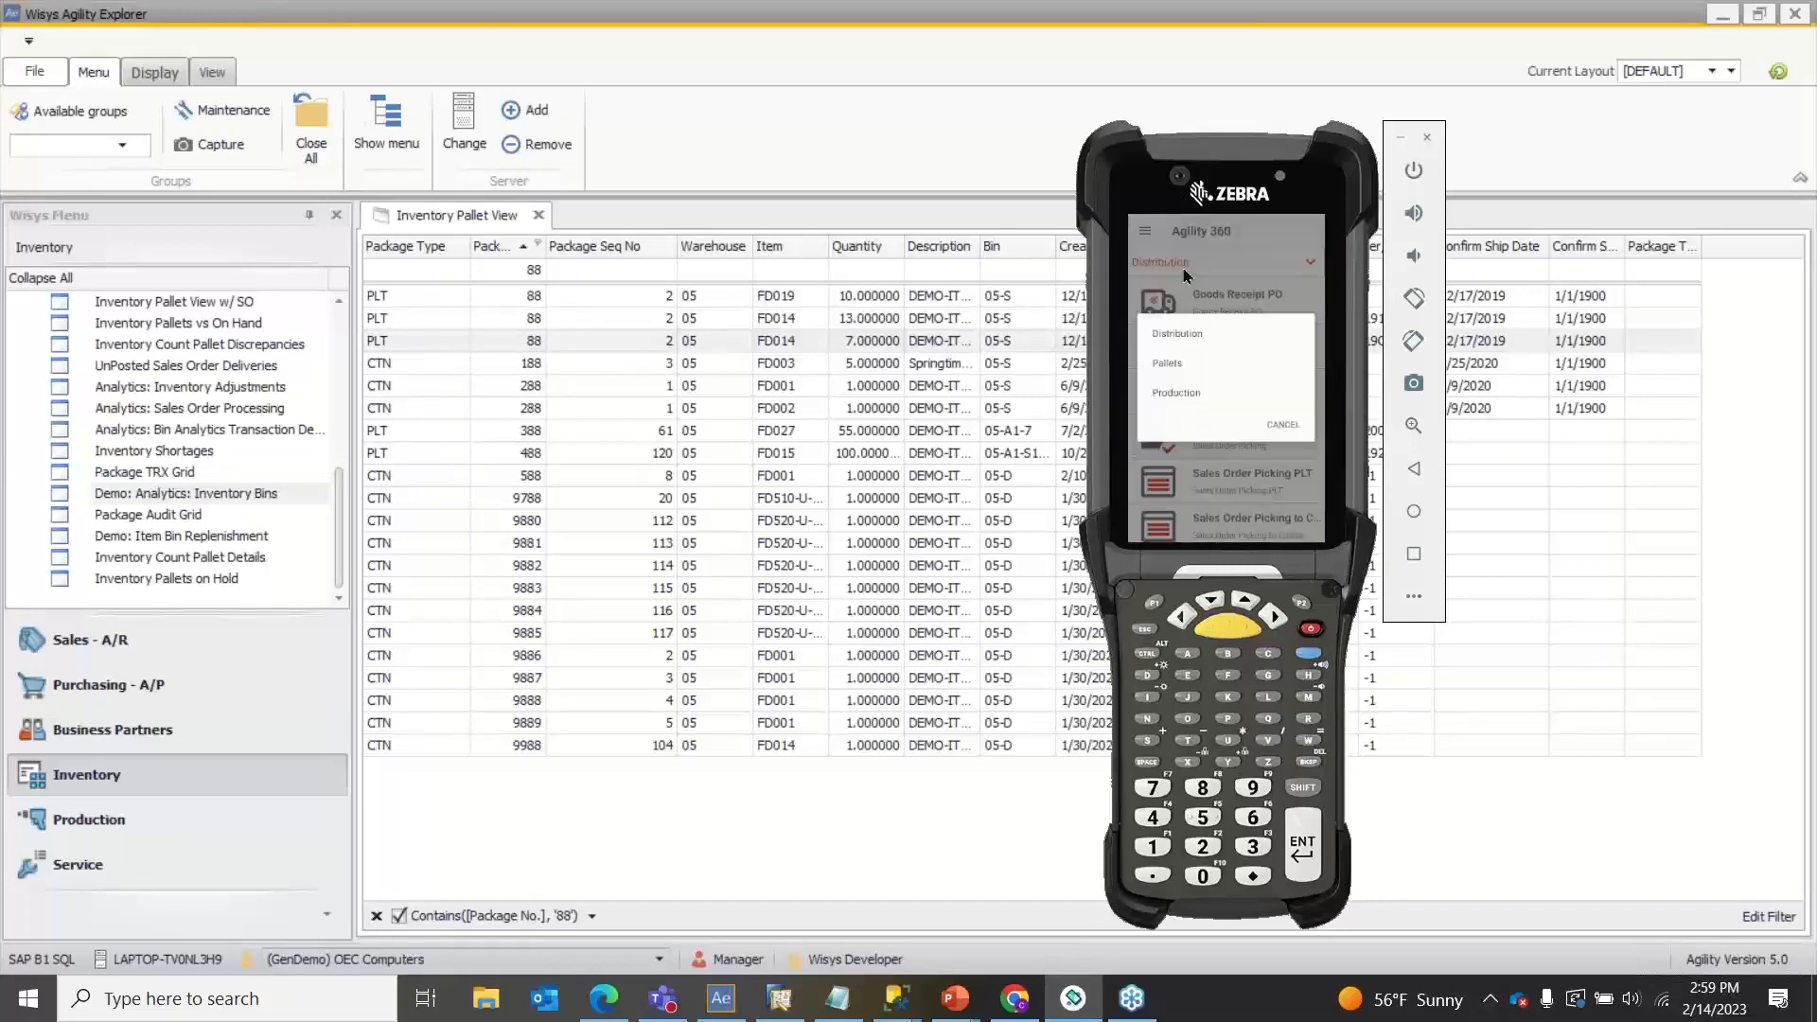
pyautogui.click(1183, 368)
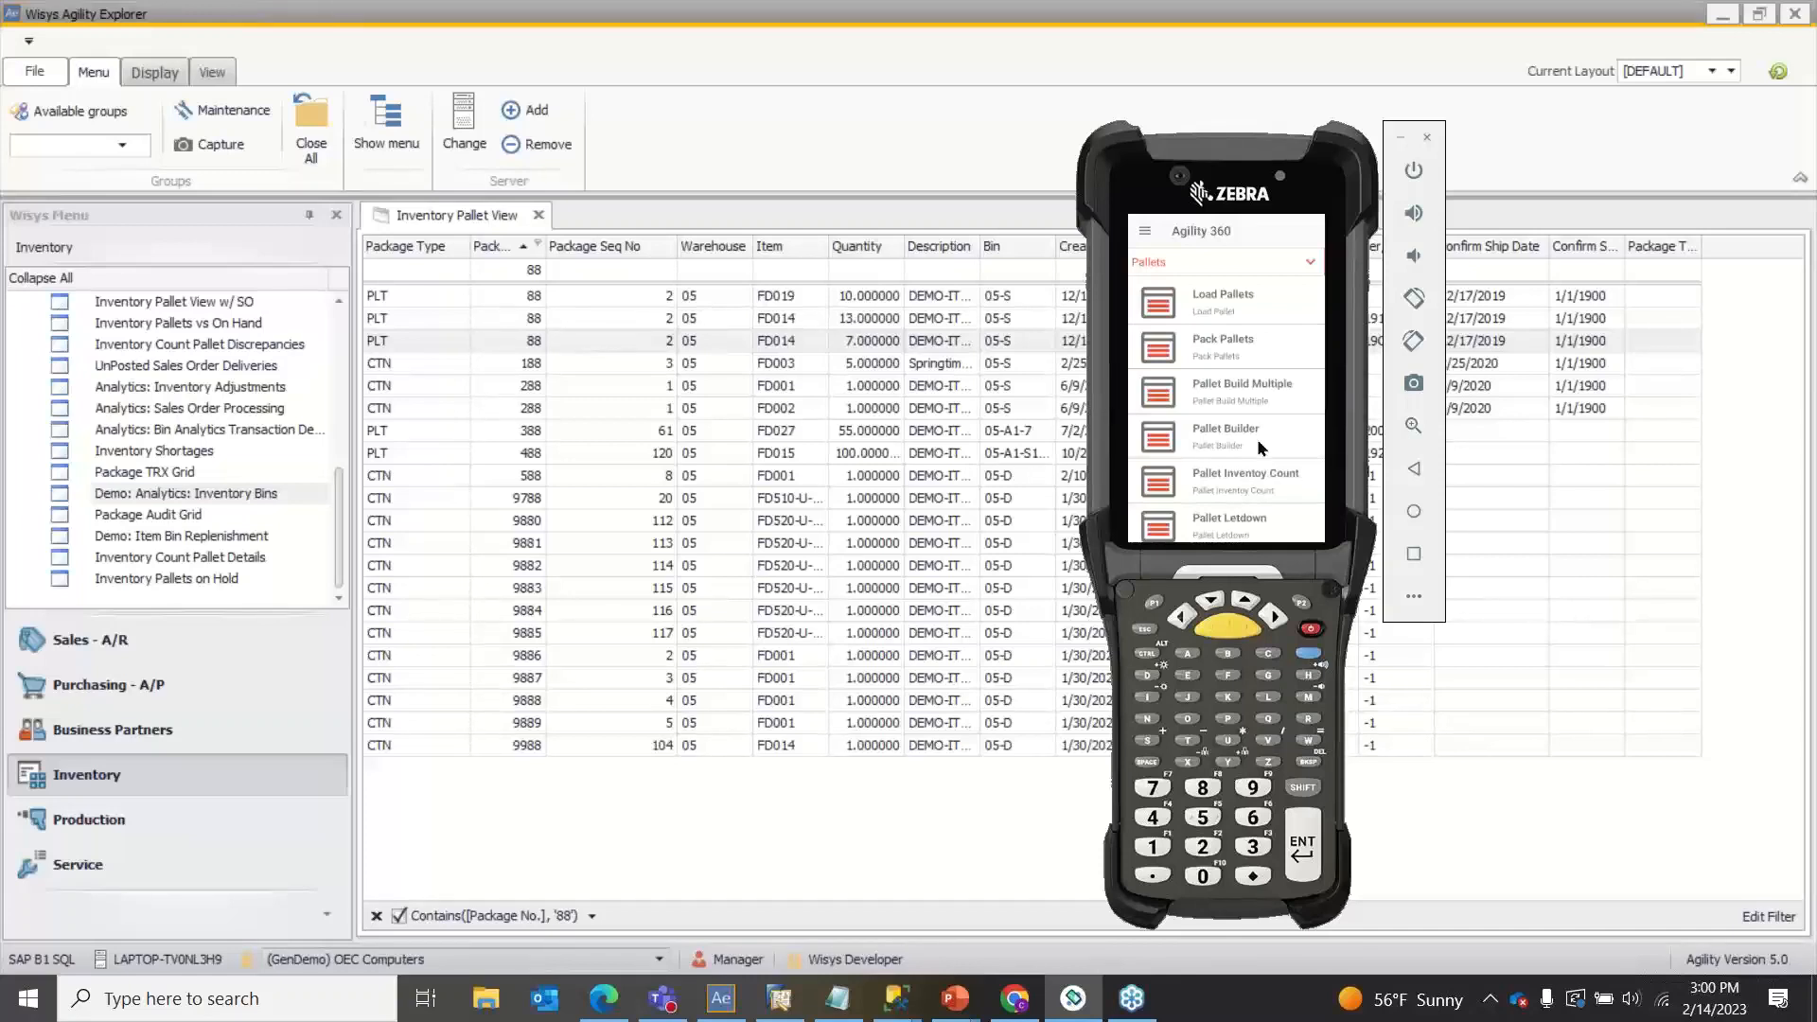
pyautogui.click(1259, 445)
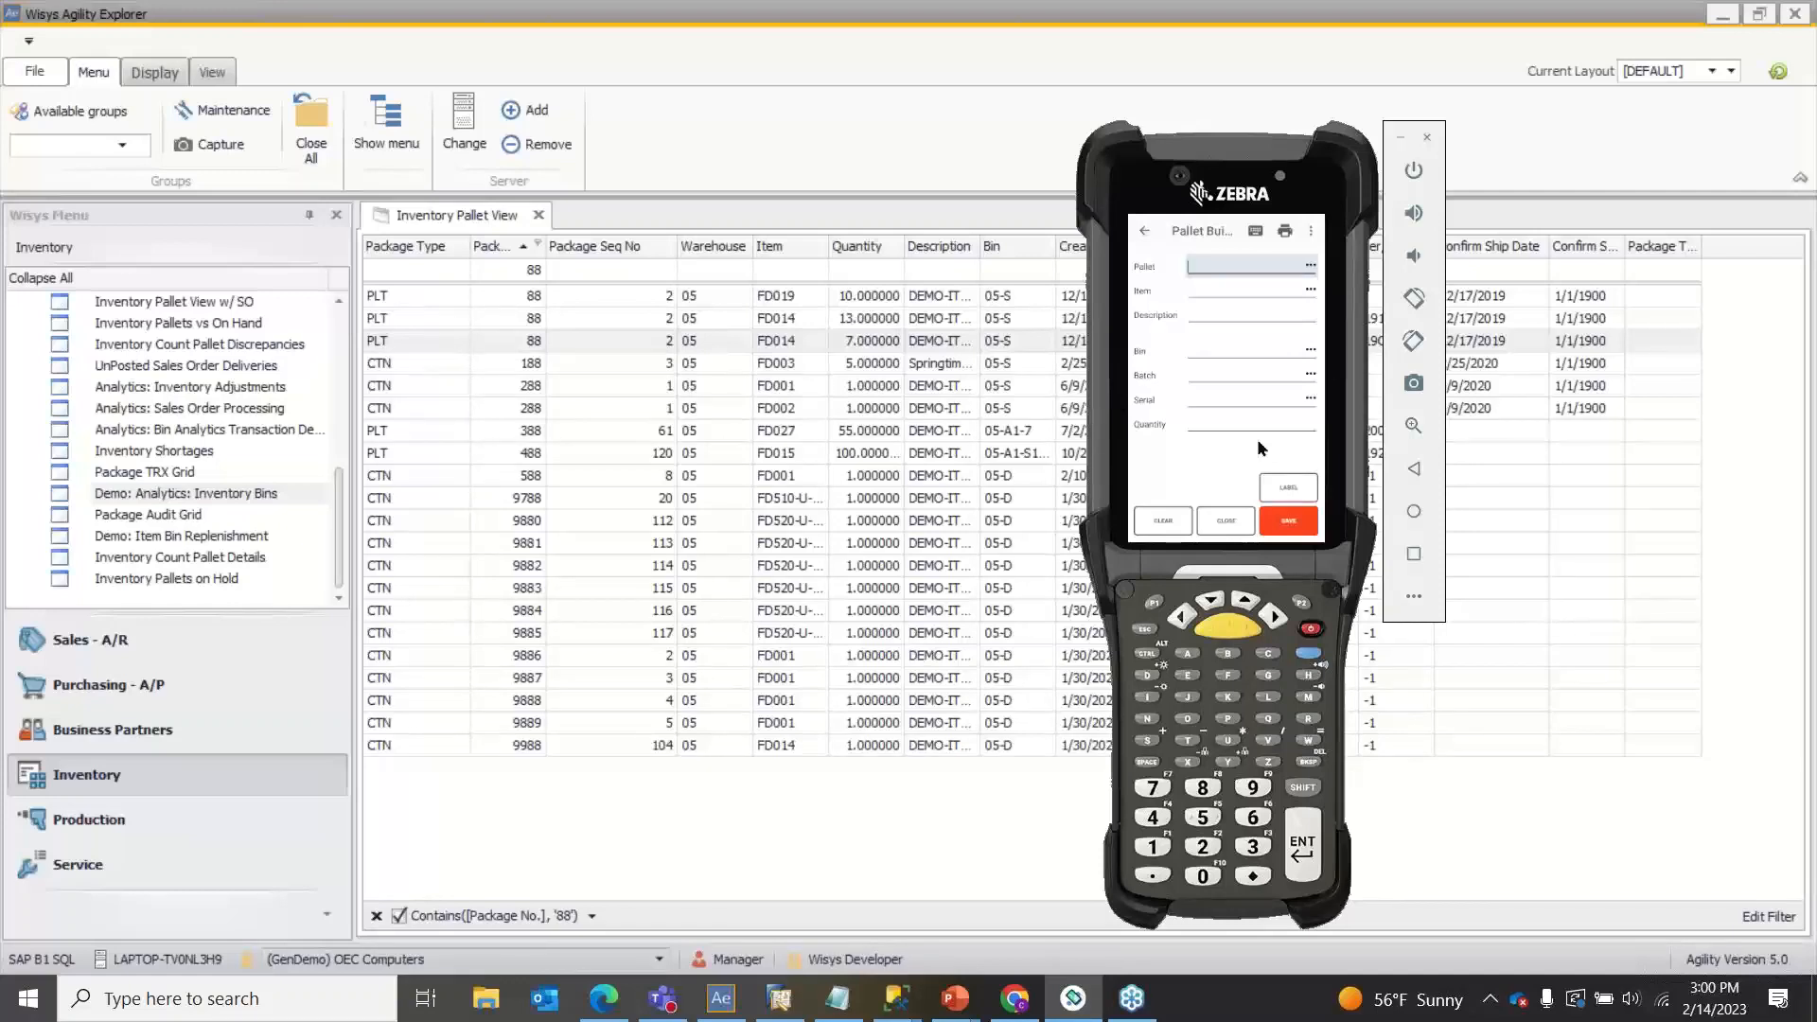
# Step: Build a new pallet of item A00001 from bin 05-D with a quantity of 6
pyautogui.press('Return')
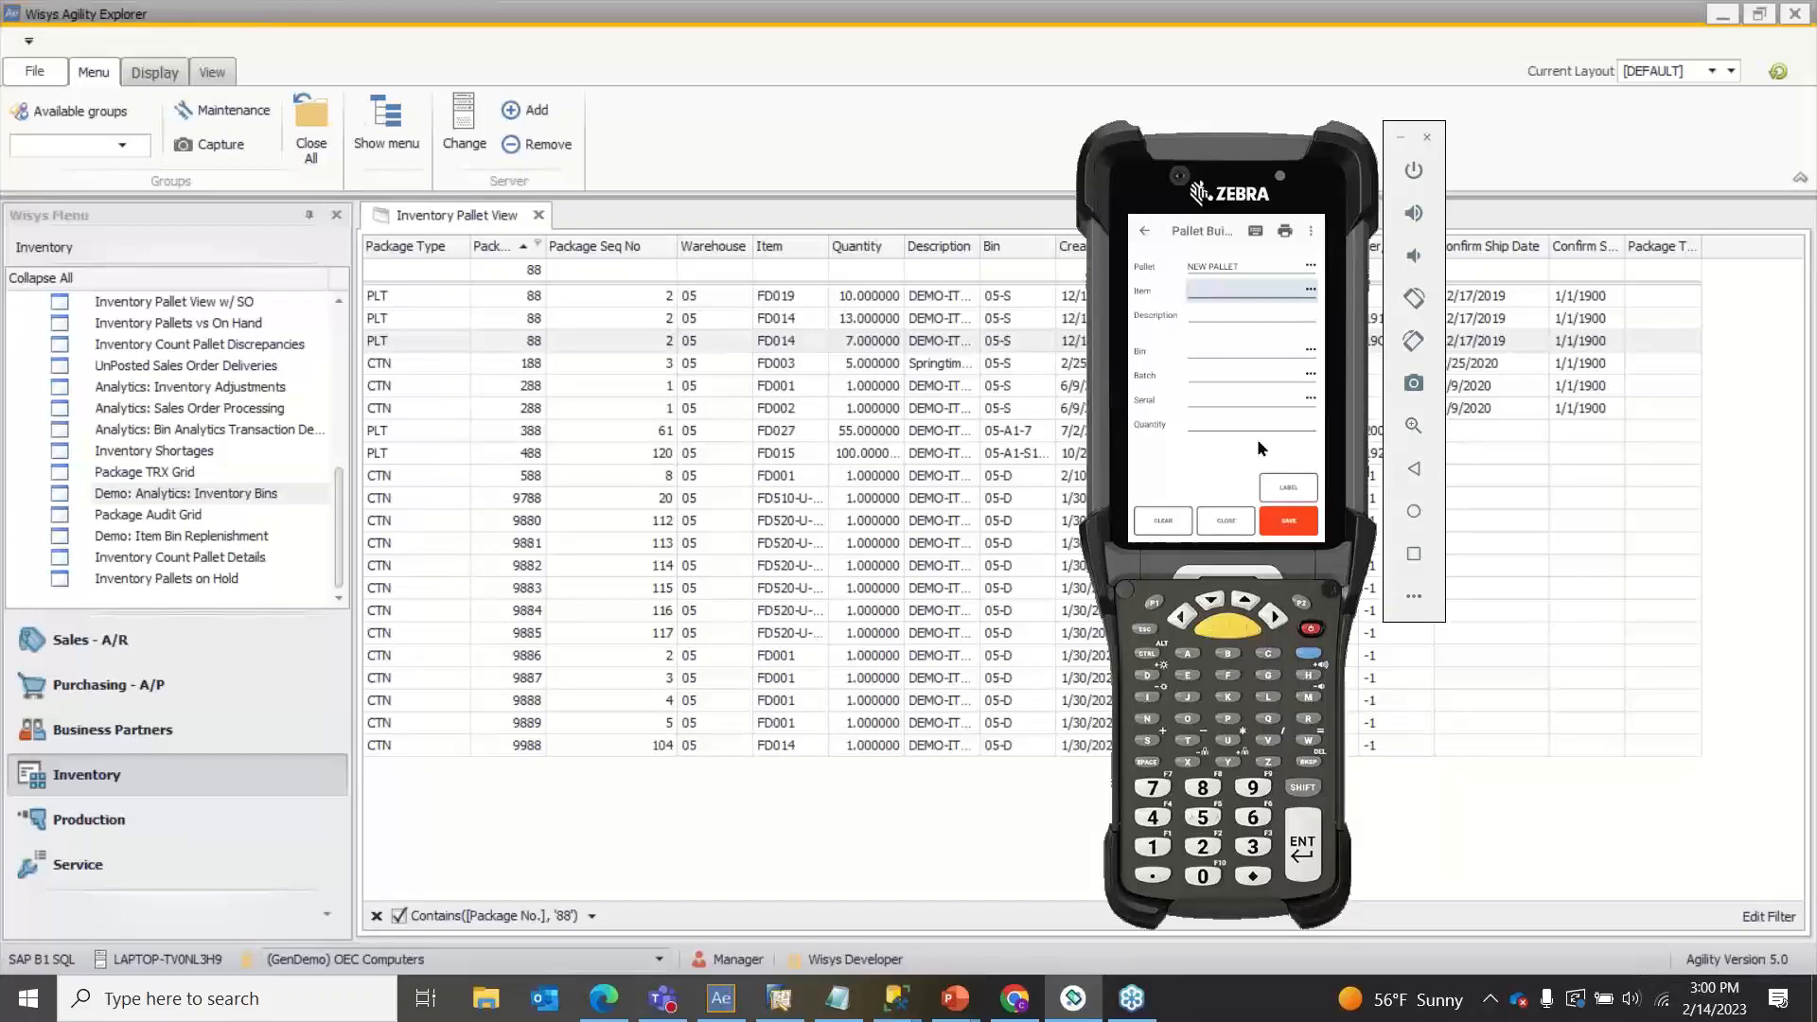
pyautogui.write('A00001')
pyautogui.press('Return')
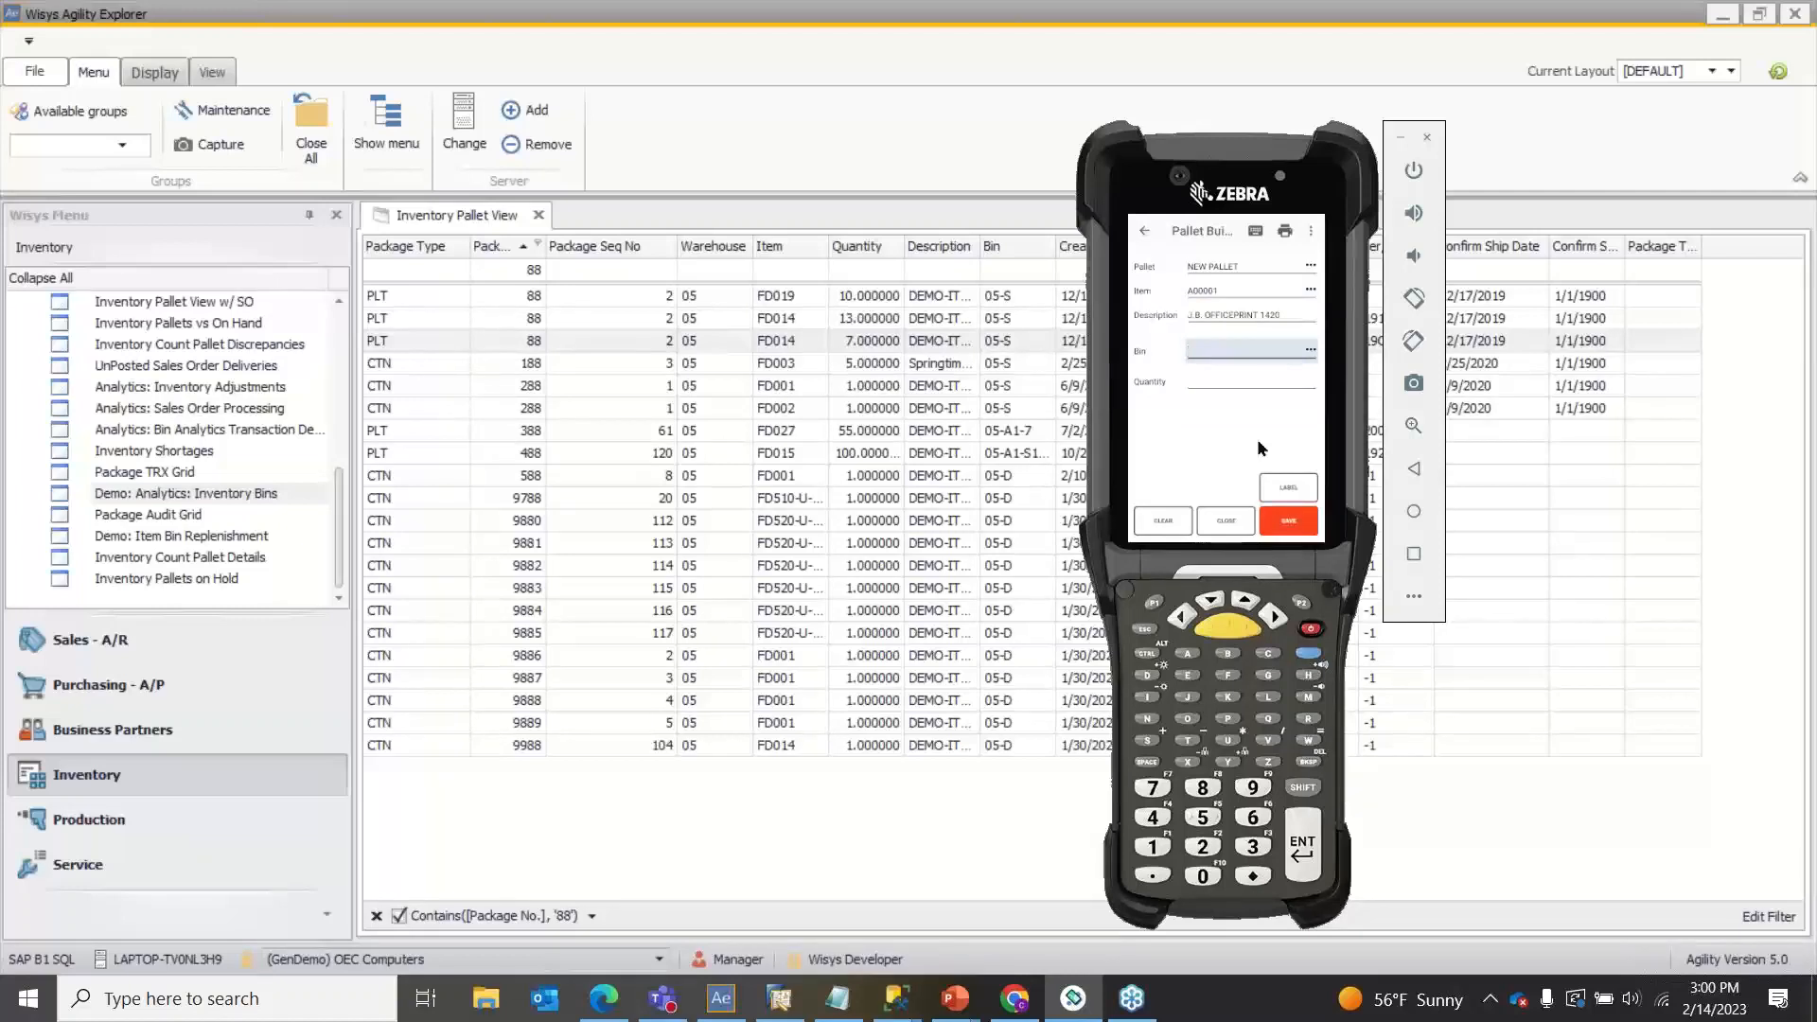
pyautogui.click(1311, 352)
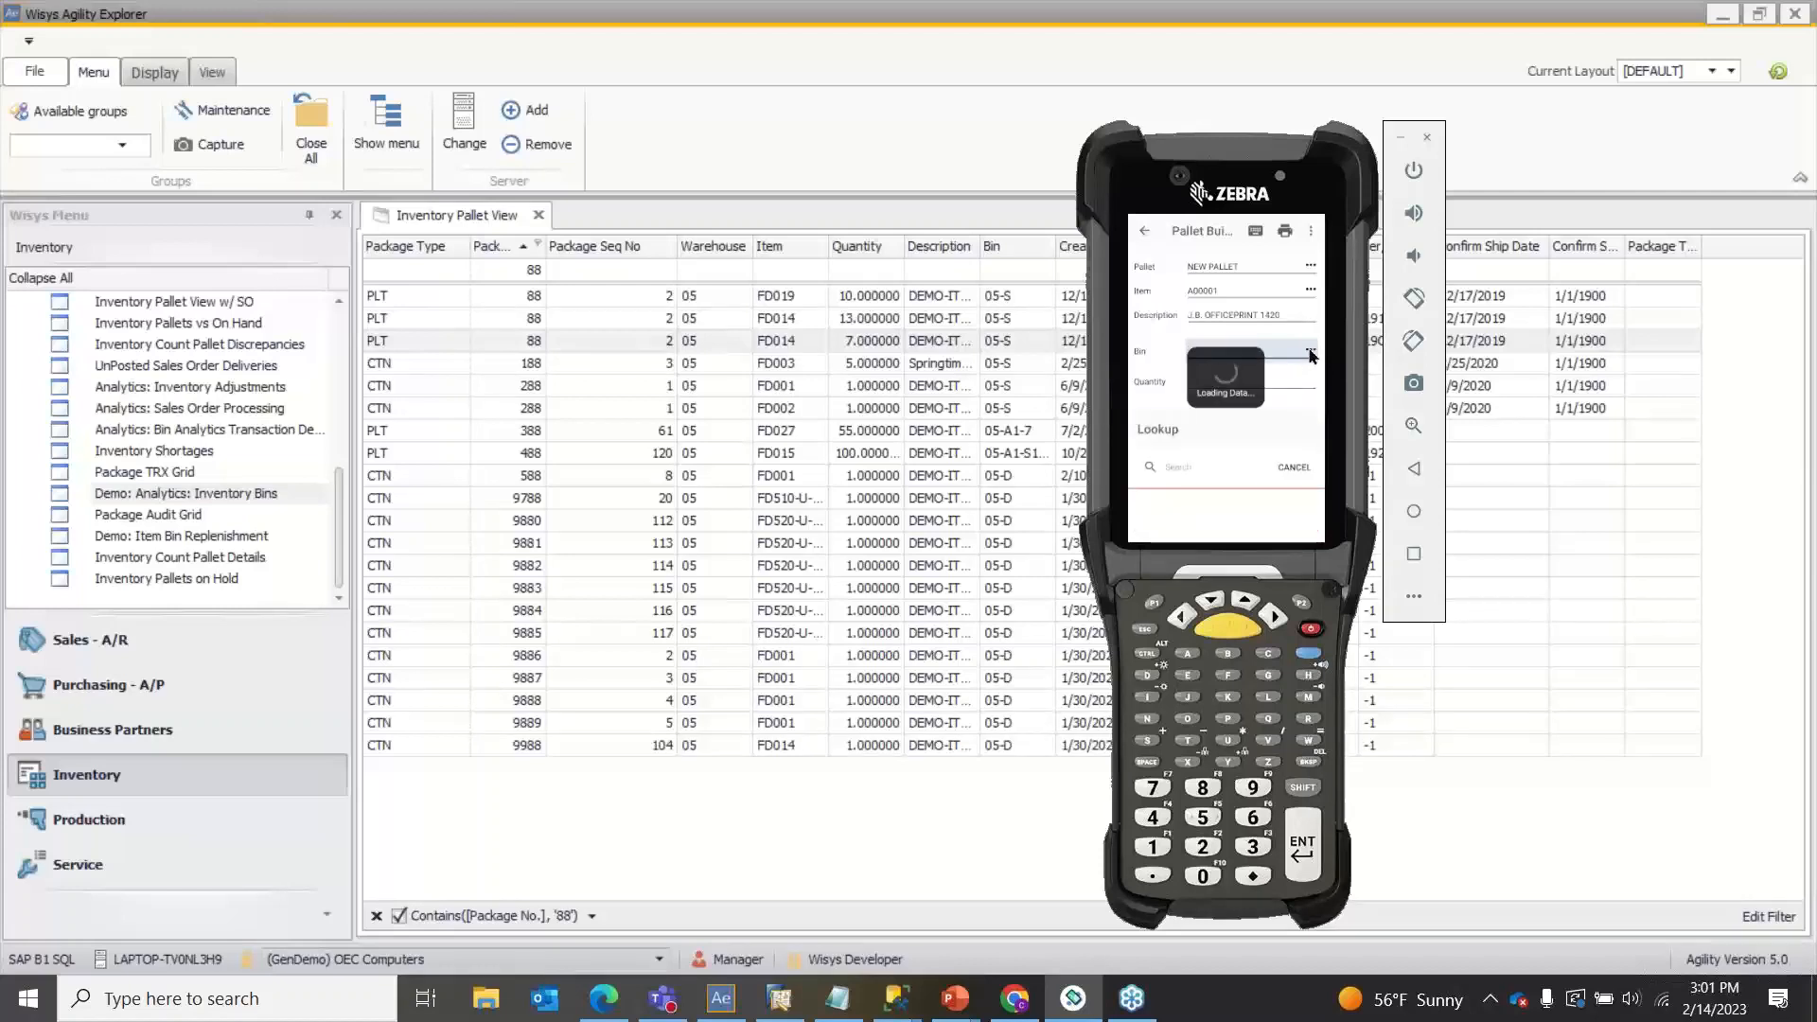
pyautogui.click(1205, 378)
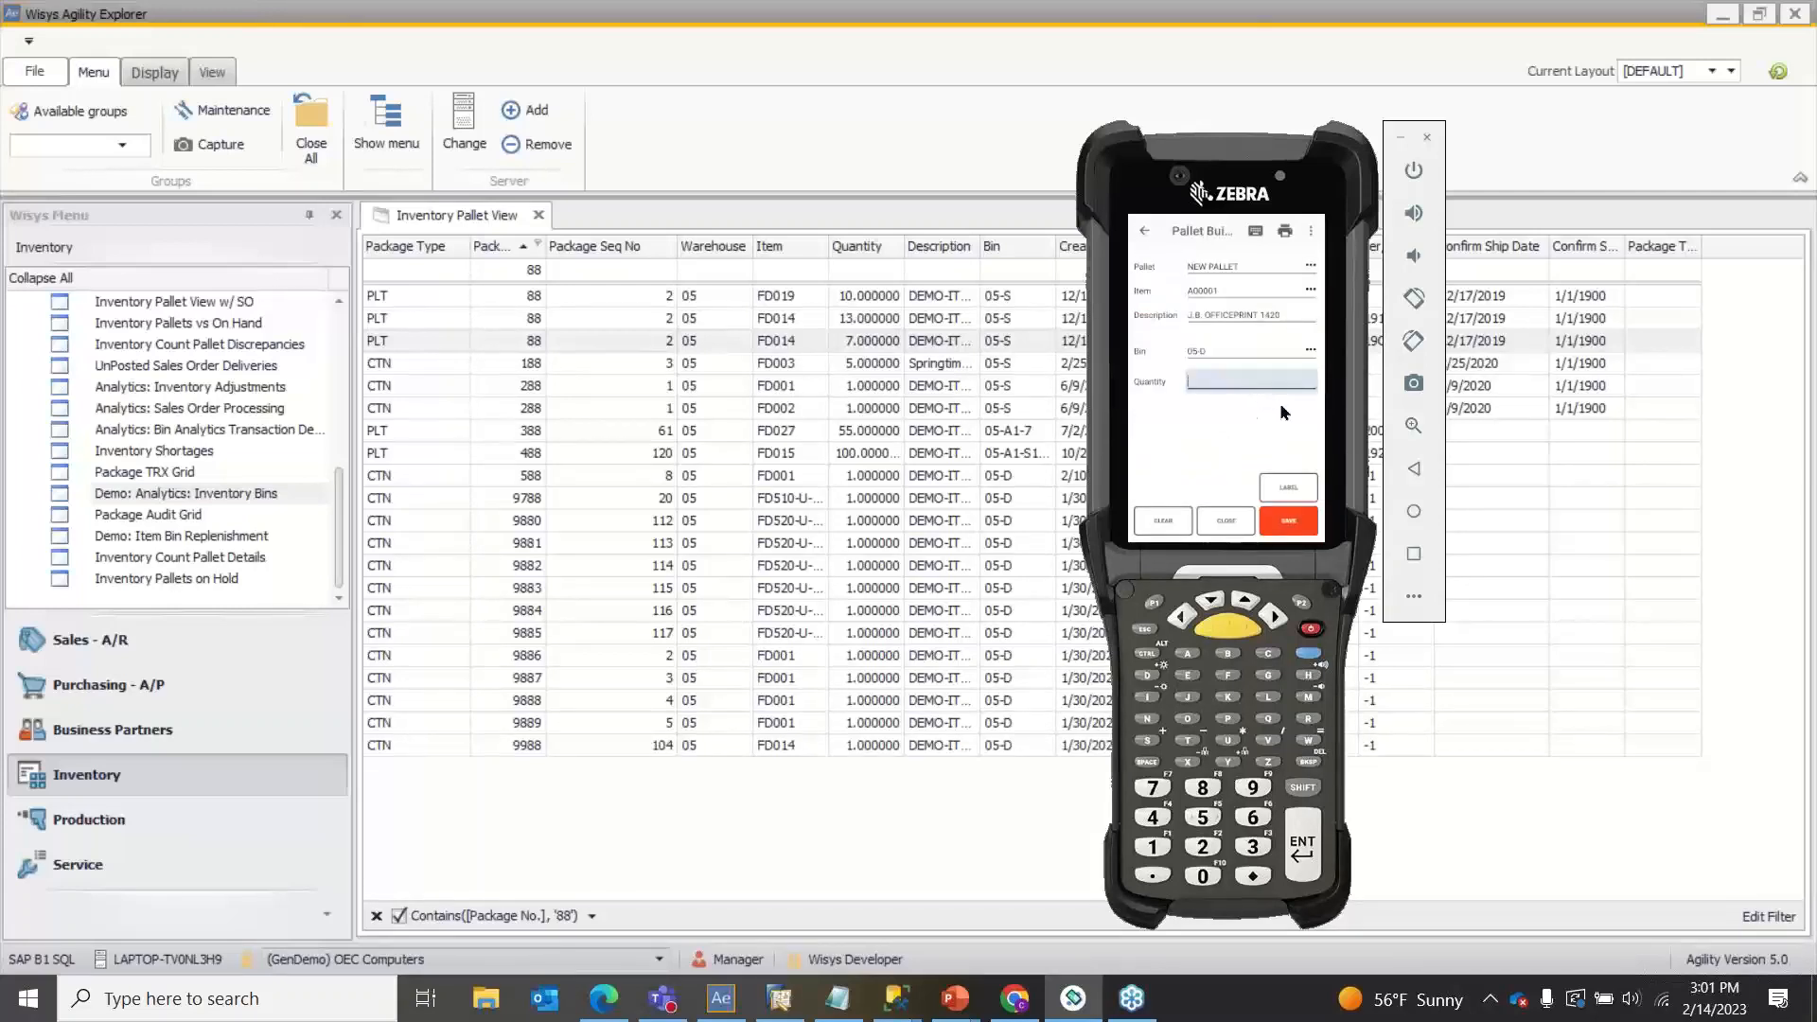
pyautogui.write('6')
pyautogui.press('Return')
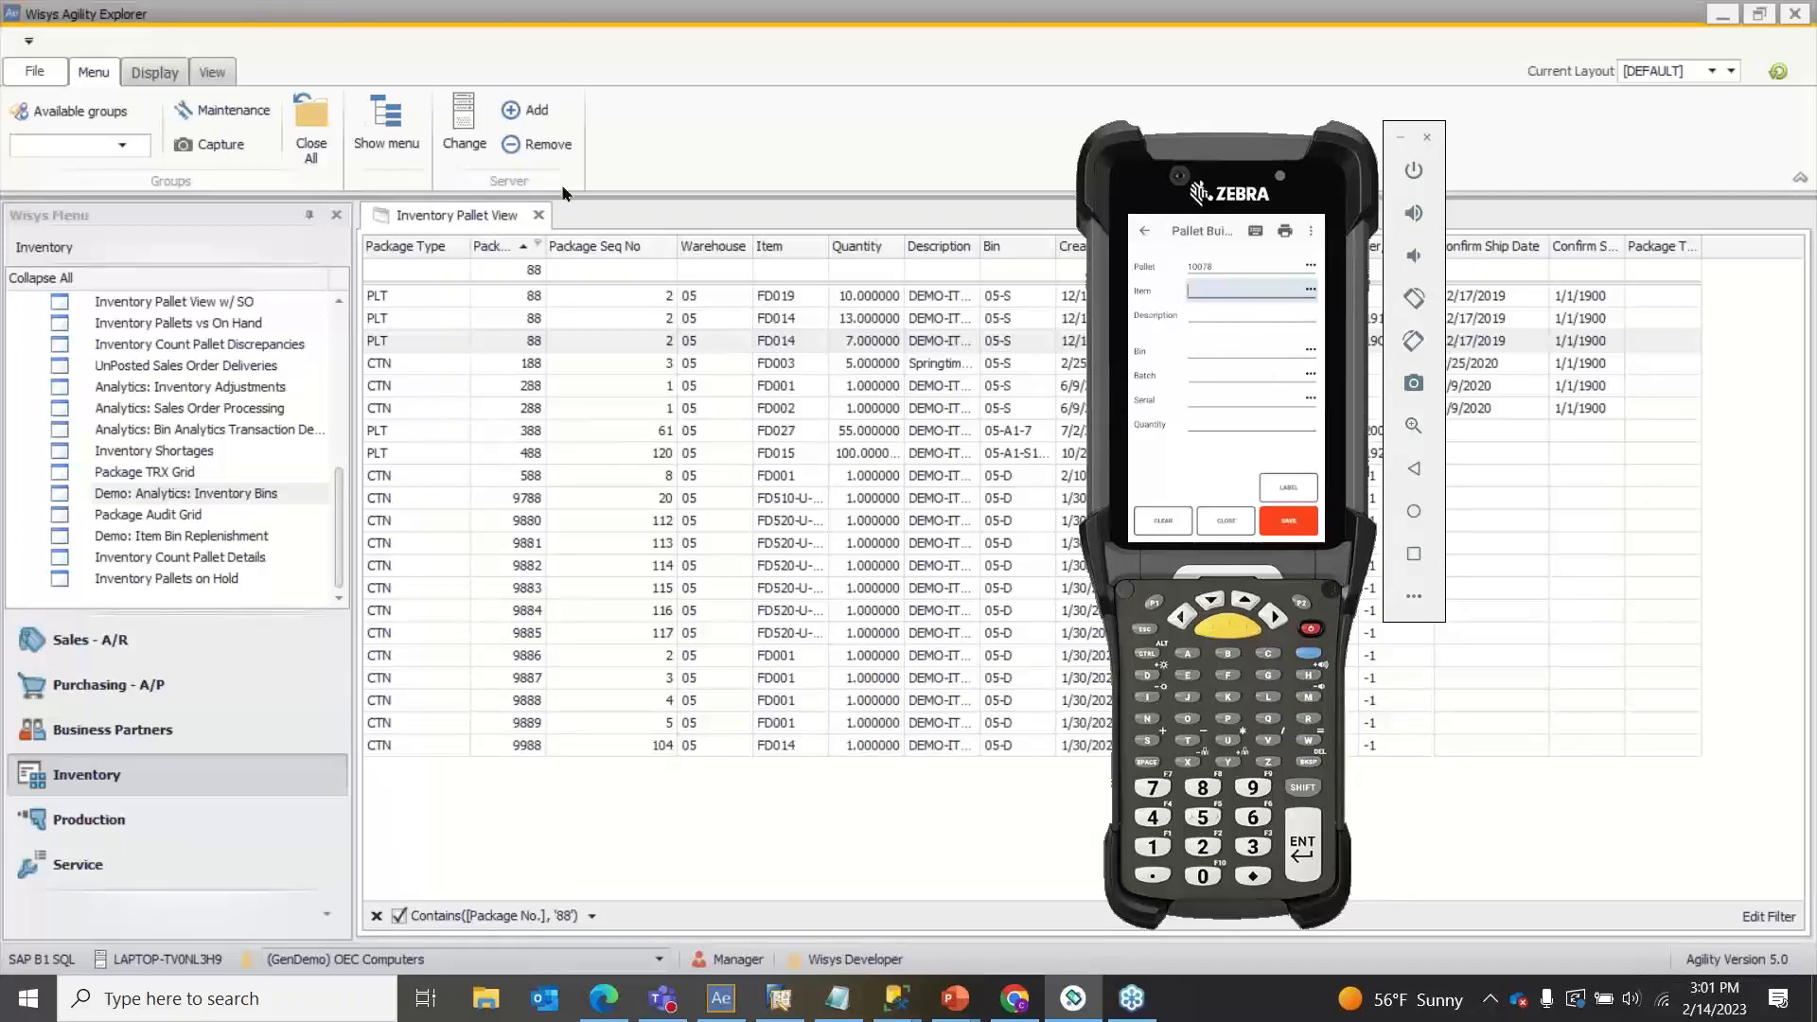
# Step: Back in Agility Explorer's Inventory Pallet View, clear the package number filter, sort packages newest first, refresh, and check the new pallet's shipment value
pyautogui.click(579, 206)
pyautogui.click(518, 269)
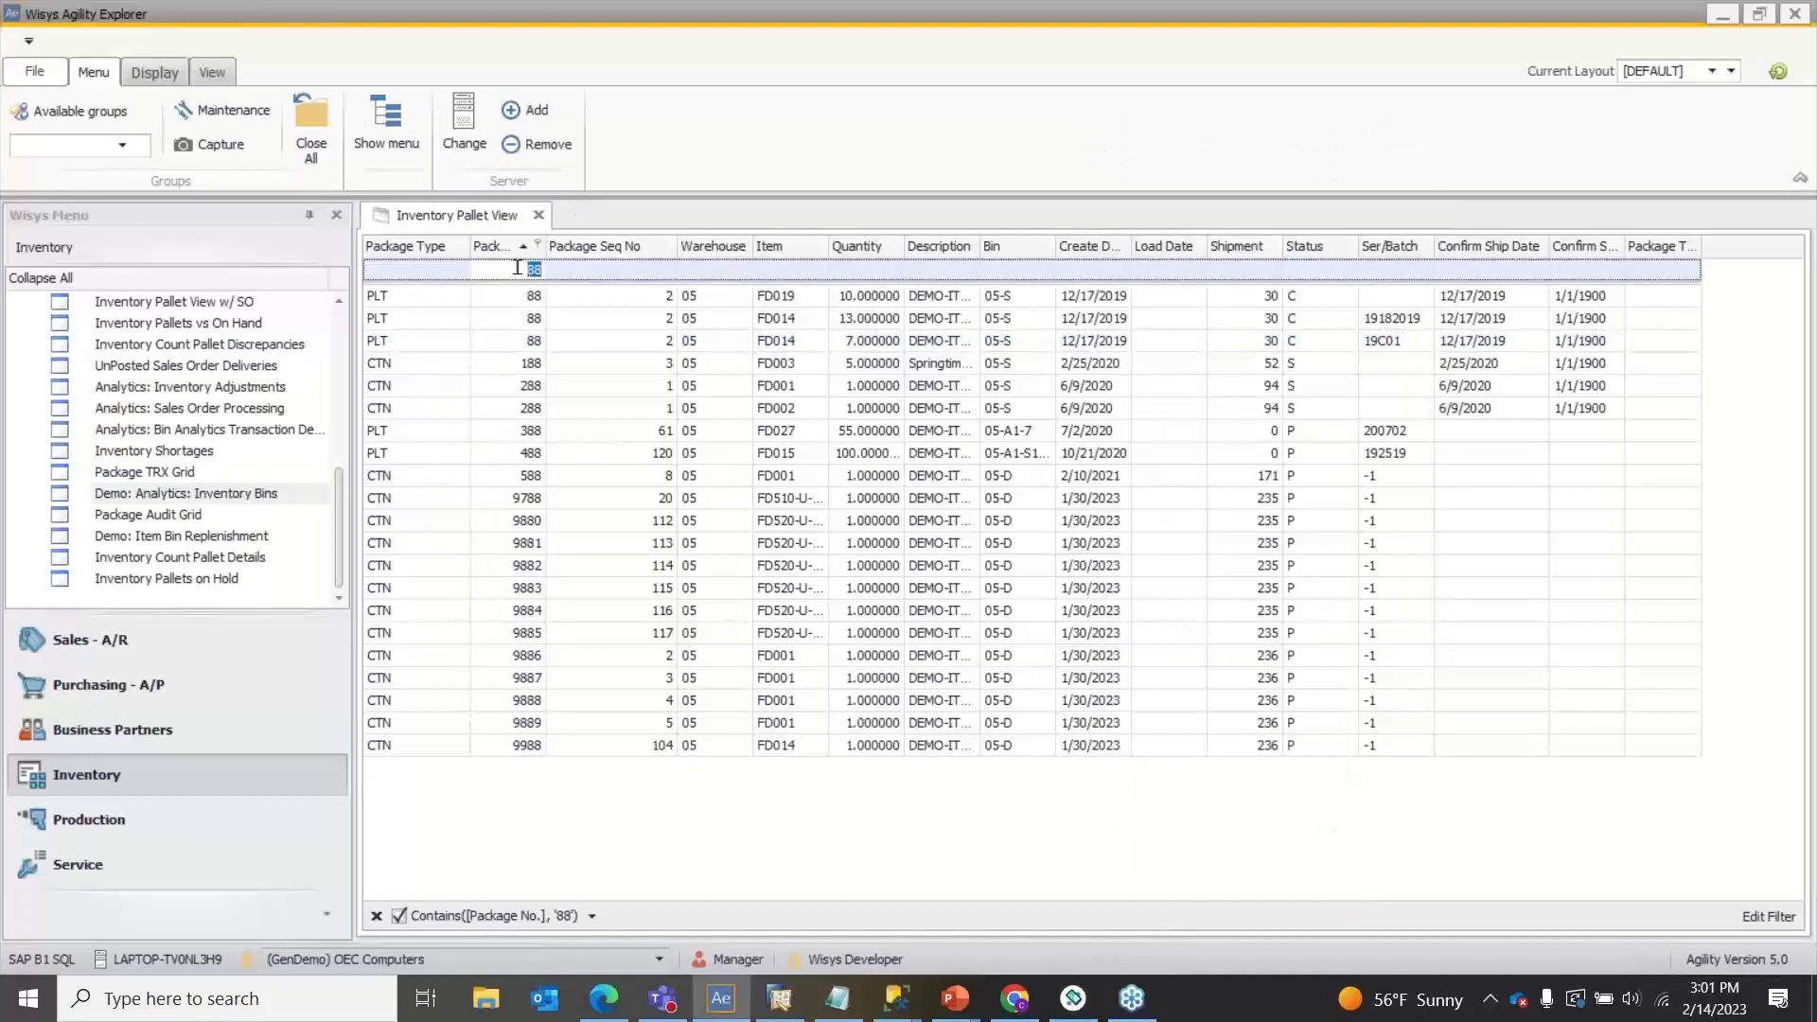
pyautogui.press('BackSpace')
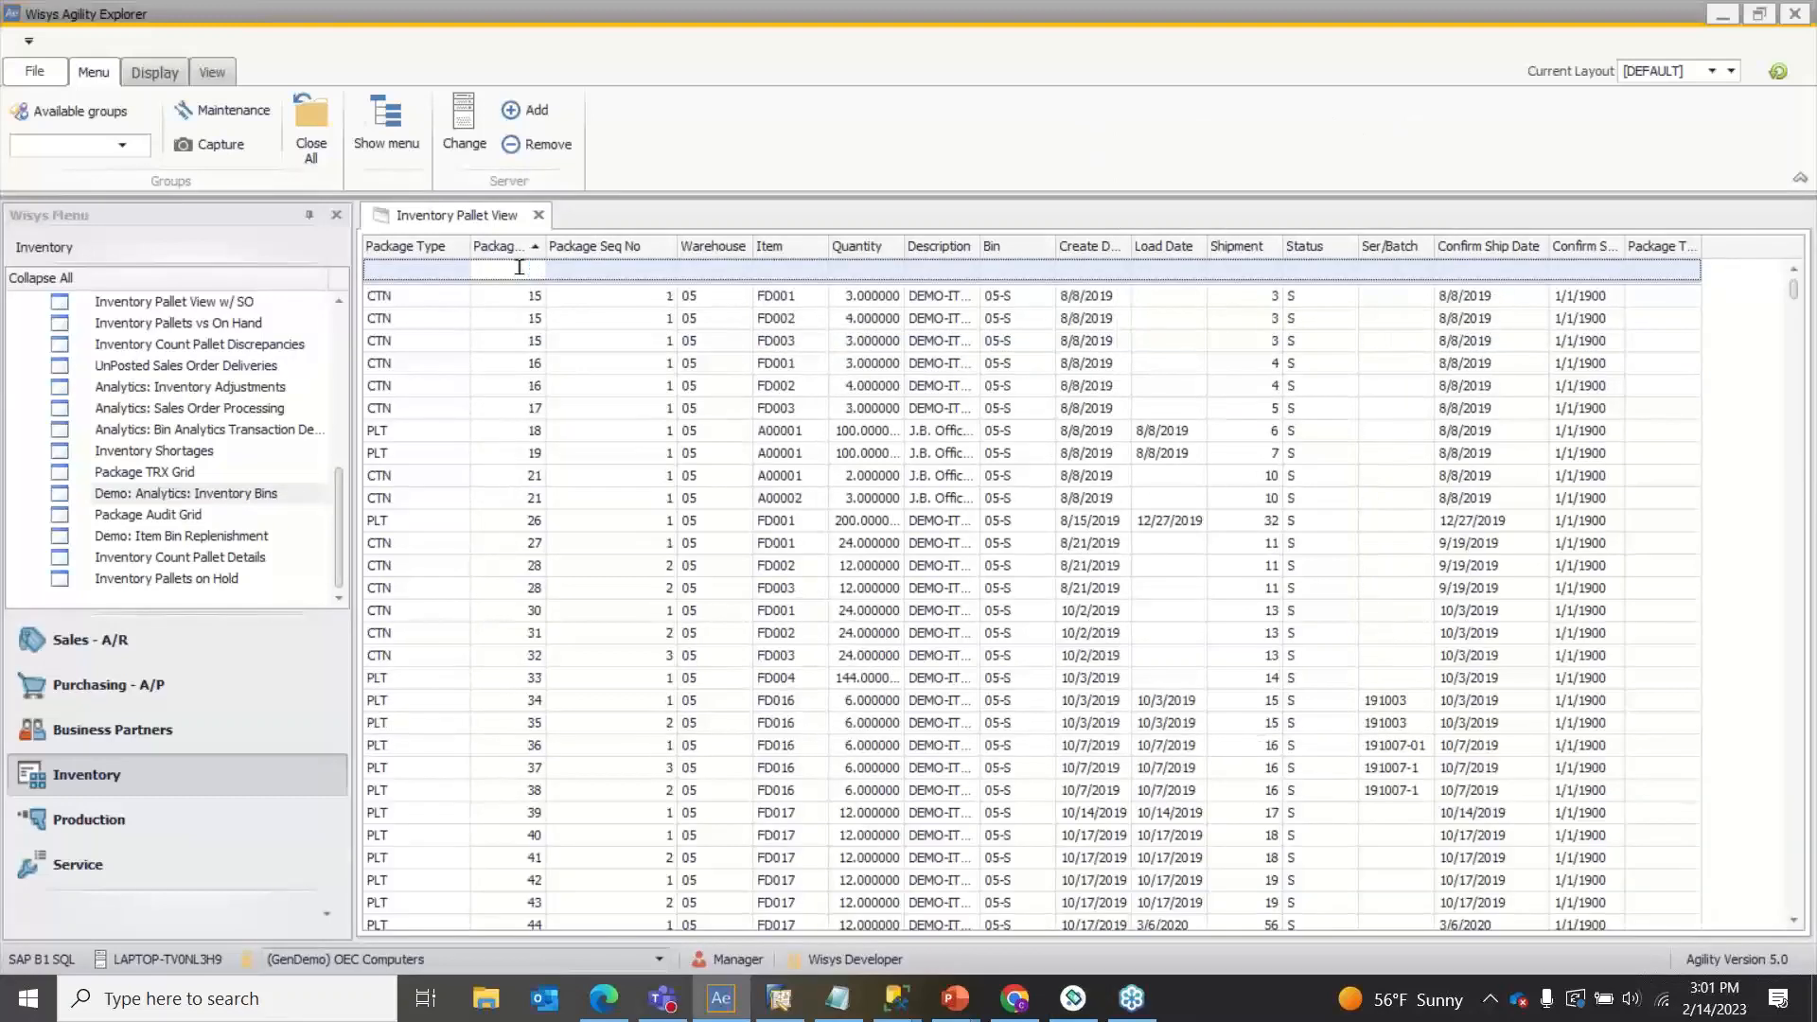
pyautogui.click(511, 246)
pyautogui.click(1780, 71)
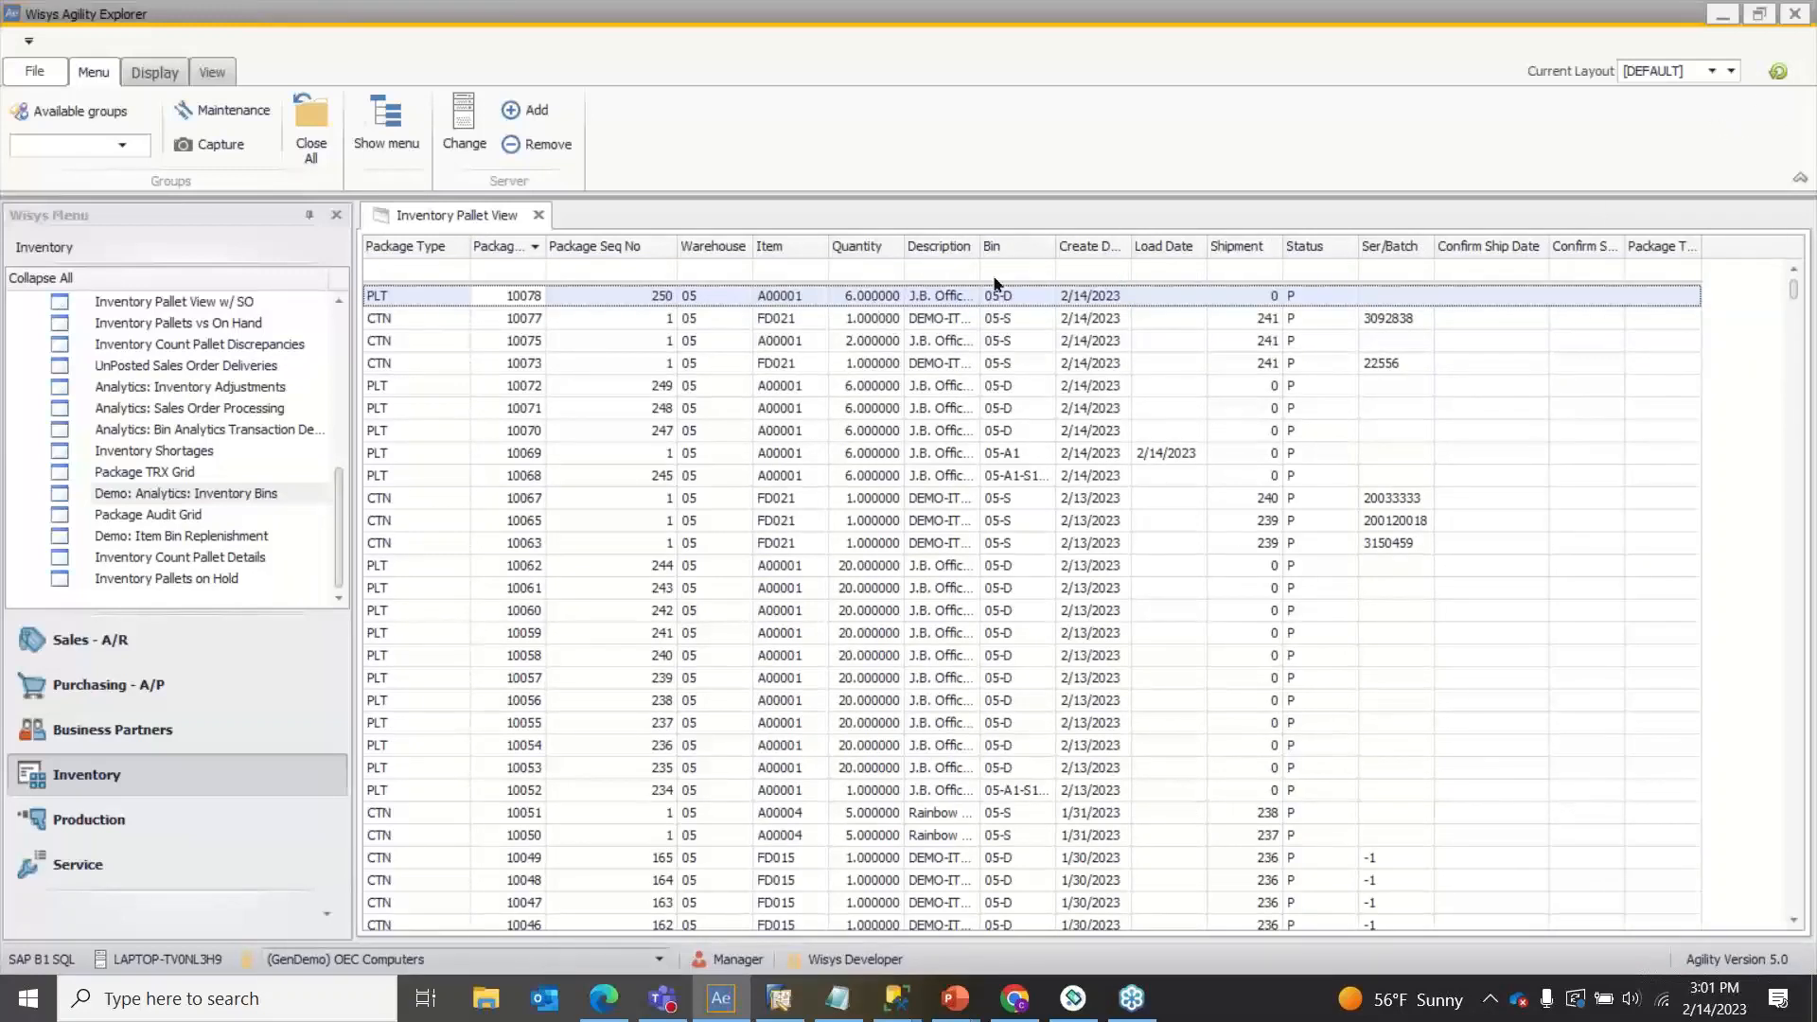
pyautogui.click(1261, 299)
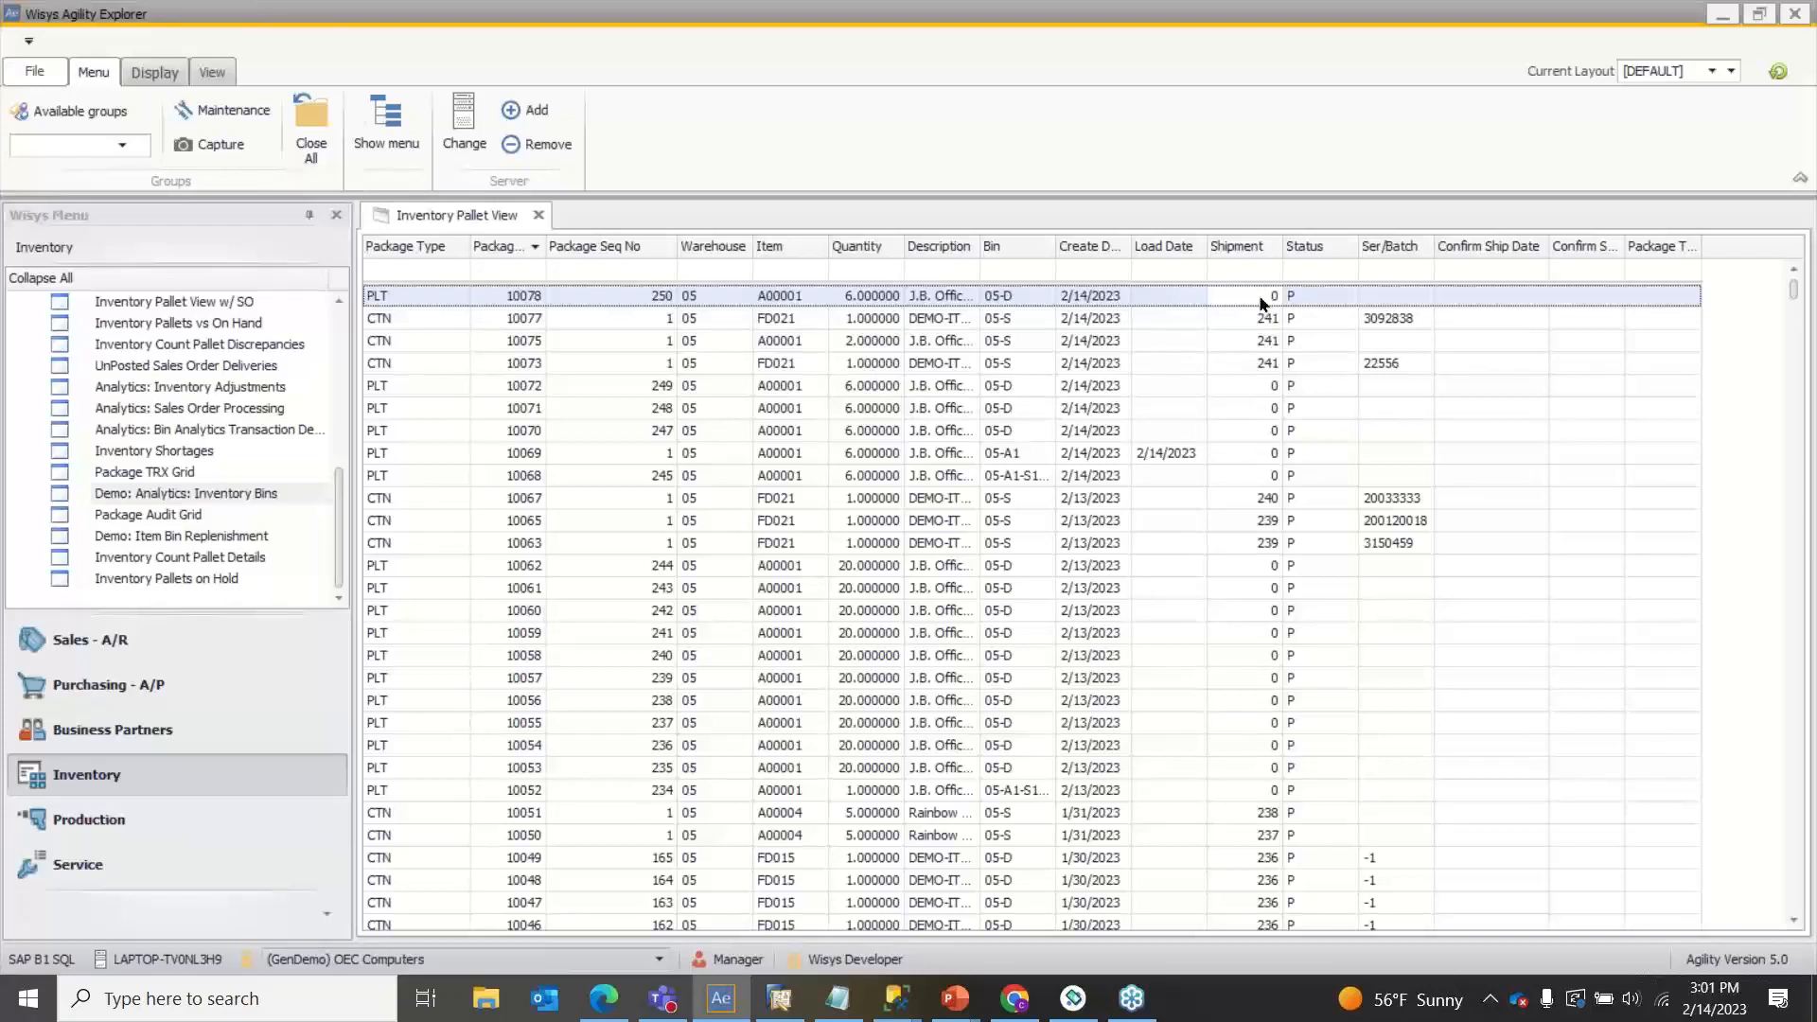
# Step: Switch to the handheld emulator, open the multiple-pallet builder and enter item A00001, bin 05-D, 6 per pallet and 10 pallets
pyautogui.click(1088, 1000)
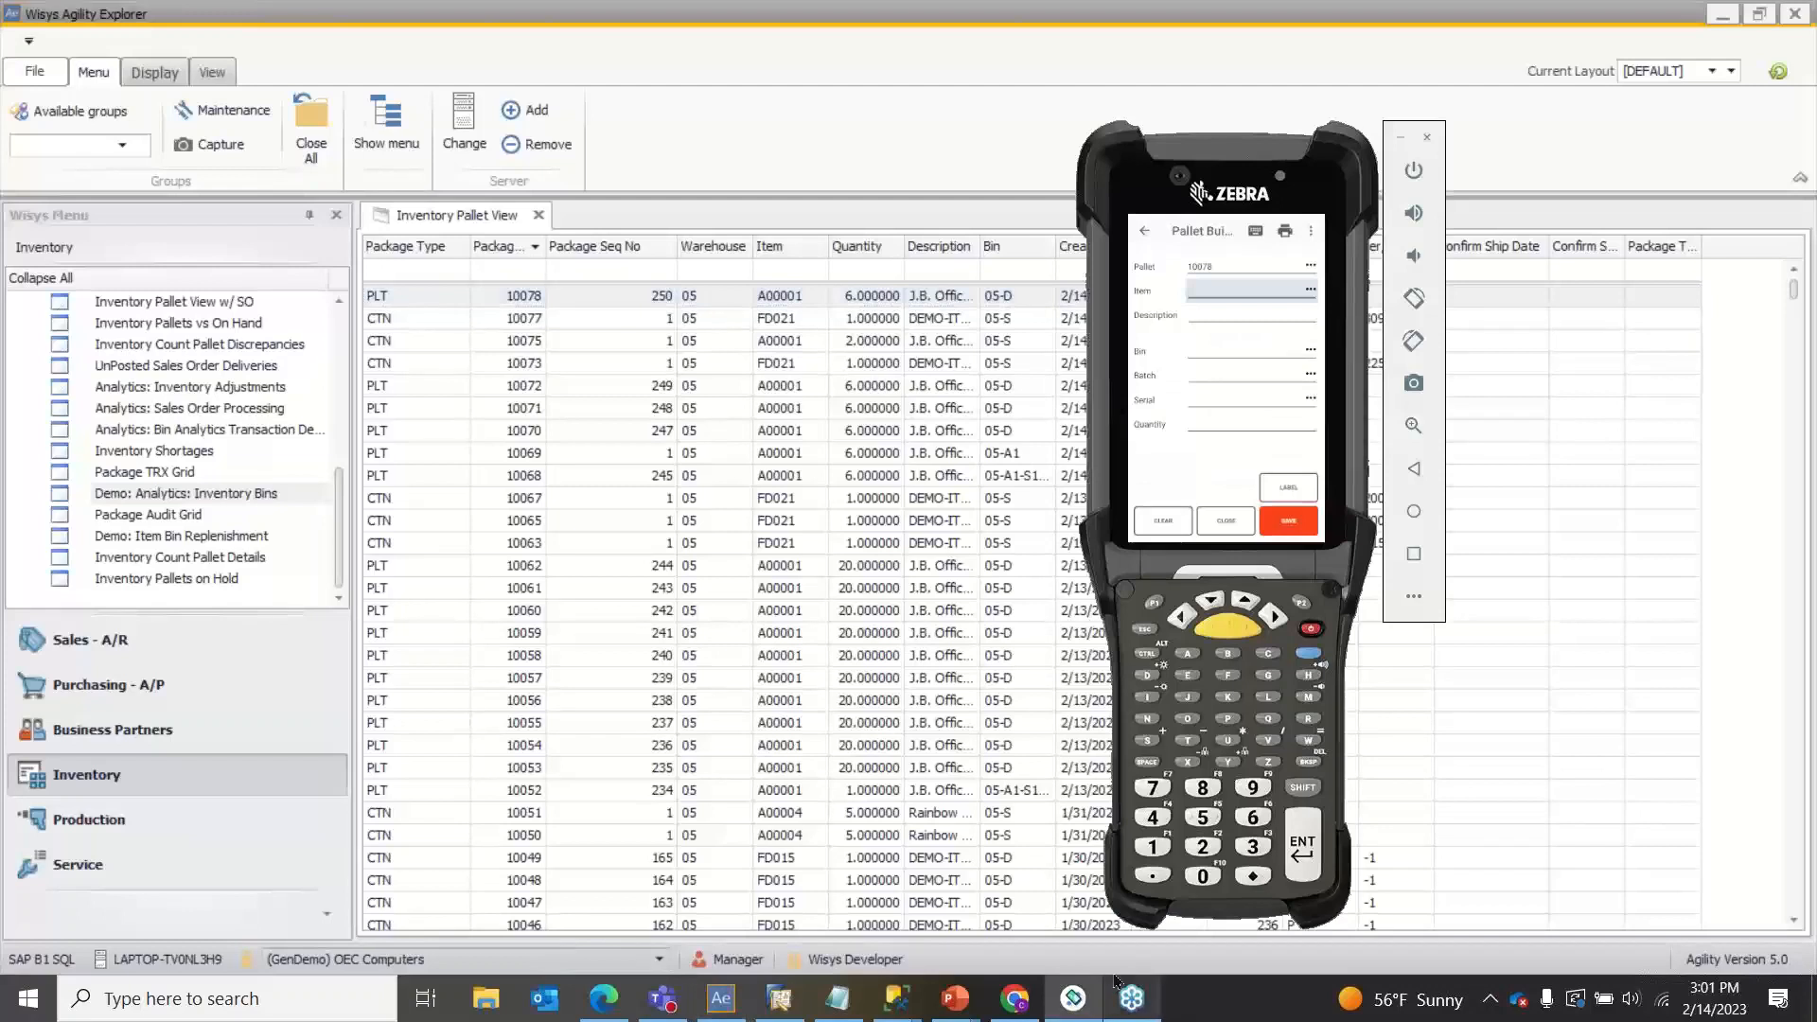
pyautogui.click(1144, 231)
pyautogui.click(1236, 390)
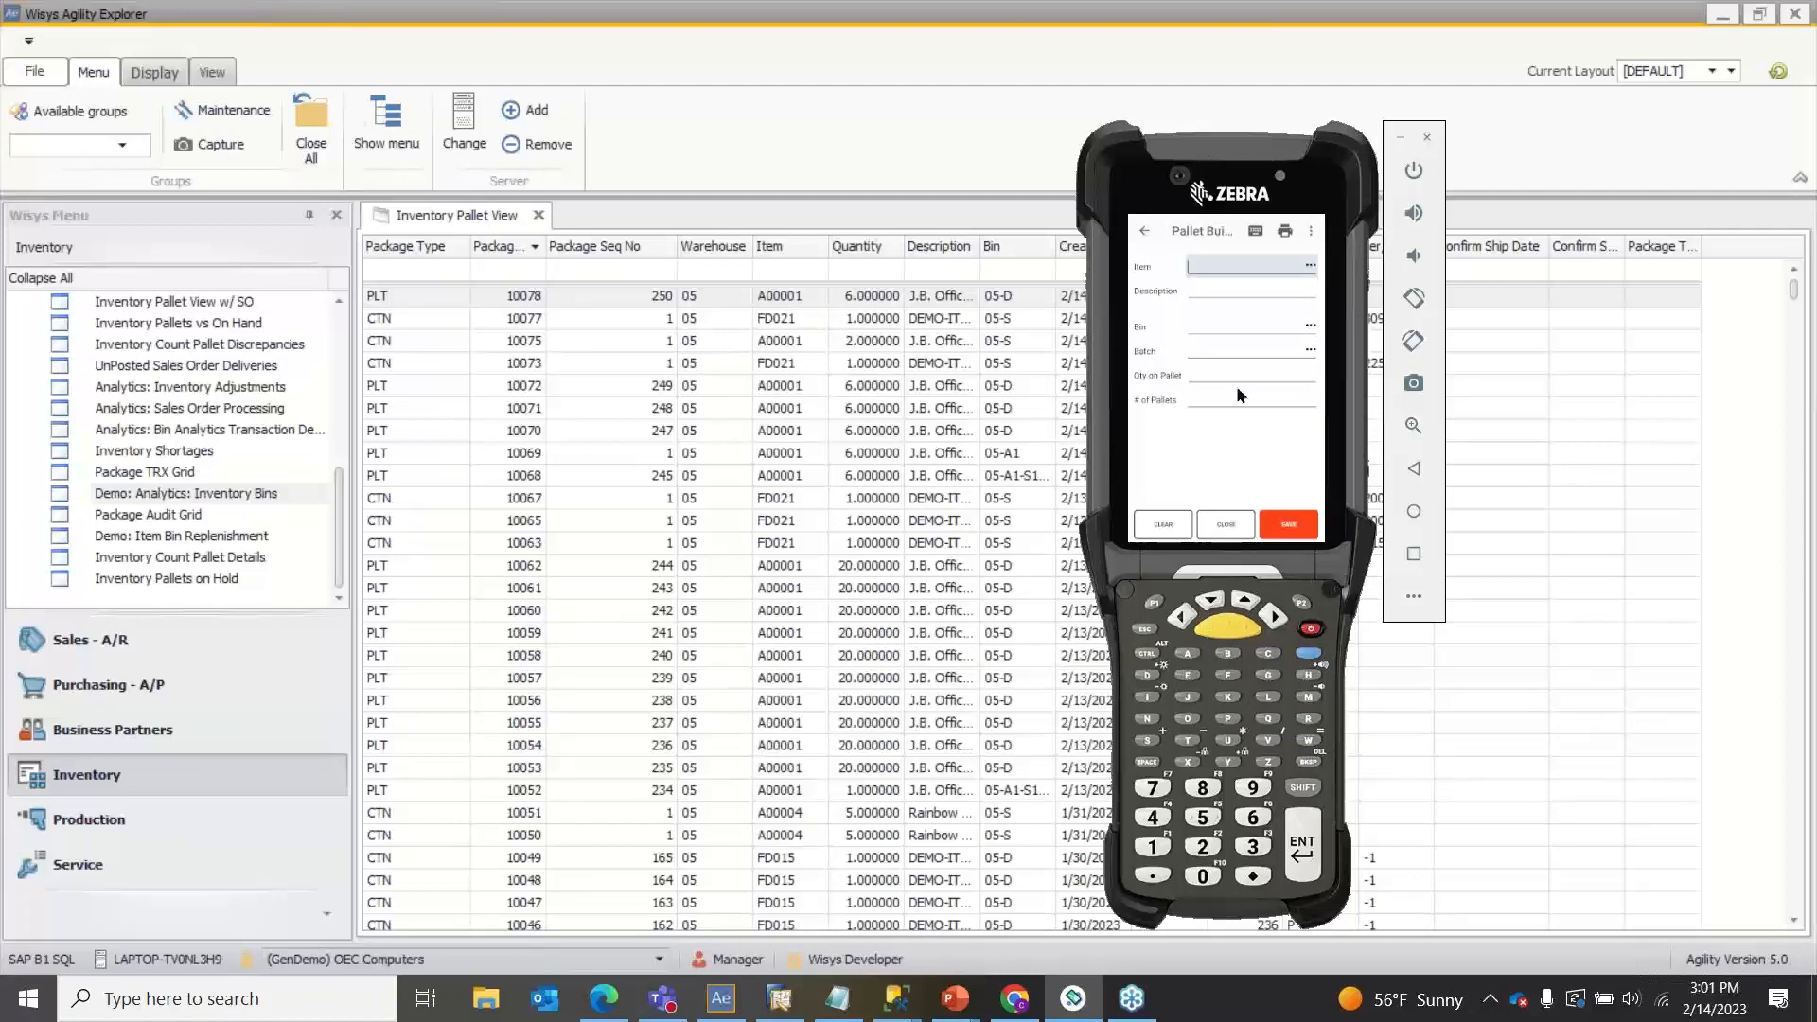
pyautogui.write('A00001')
pyautogui.press('Return')
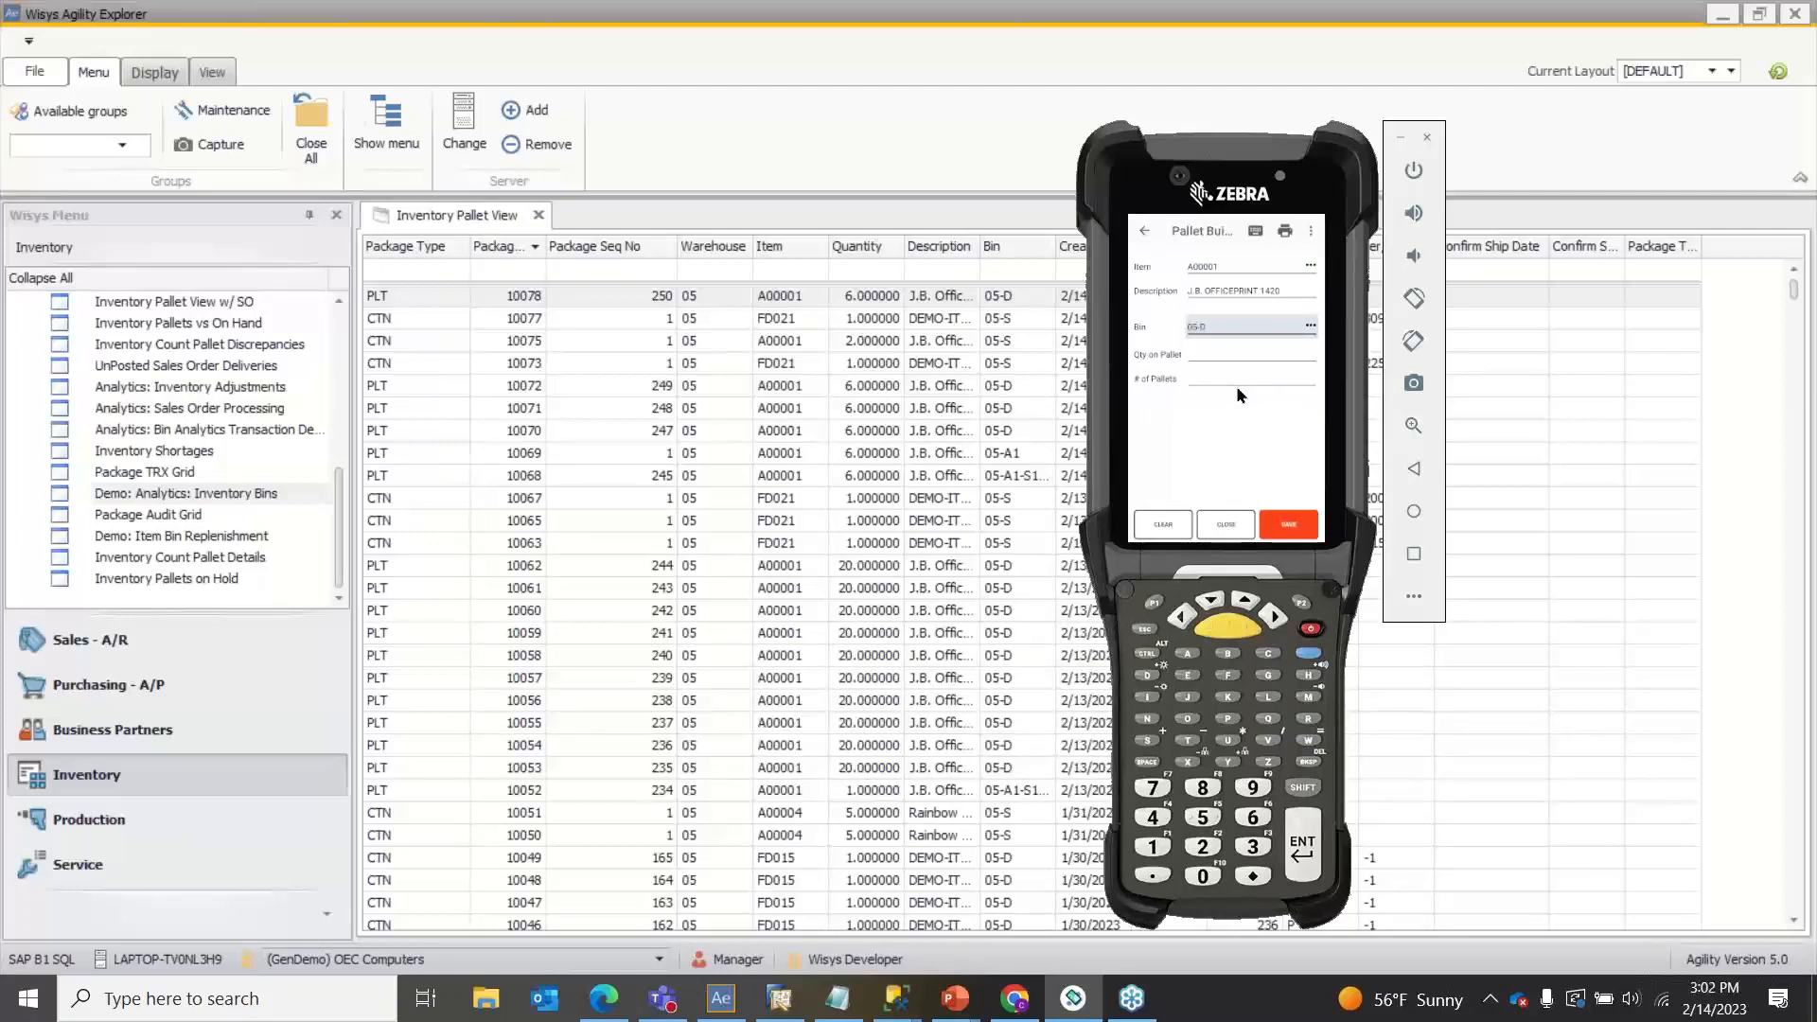
pyautogui.press('Return')
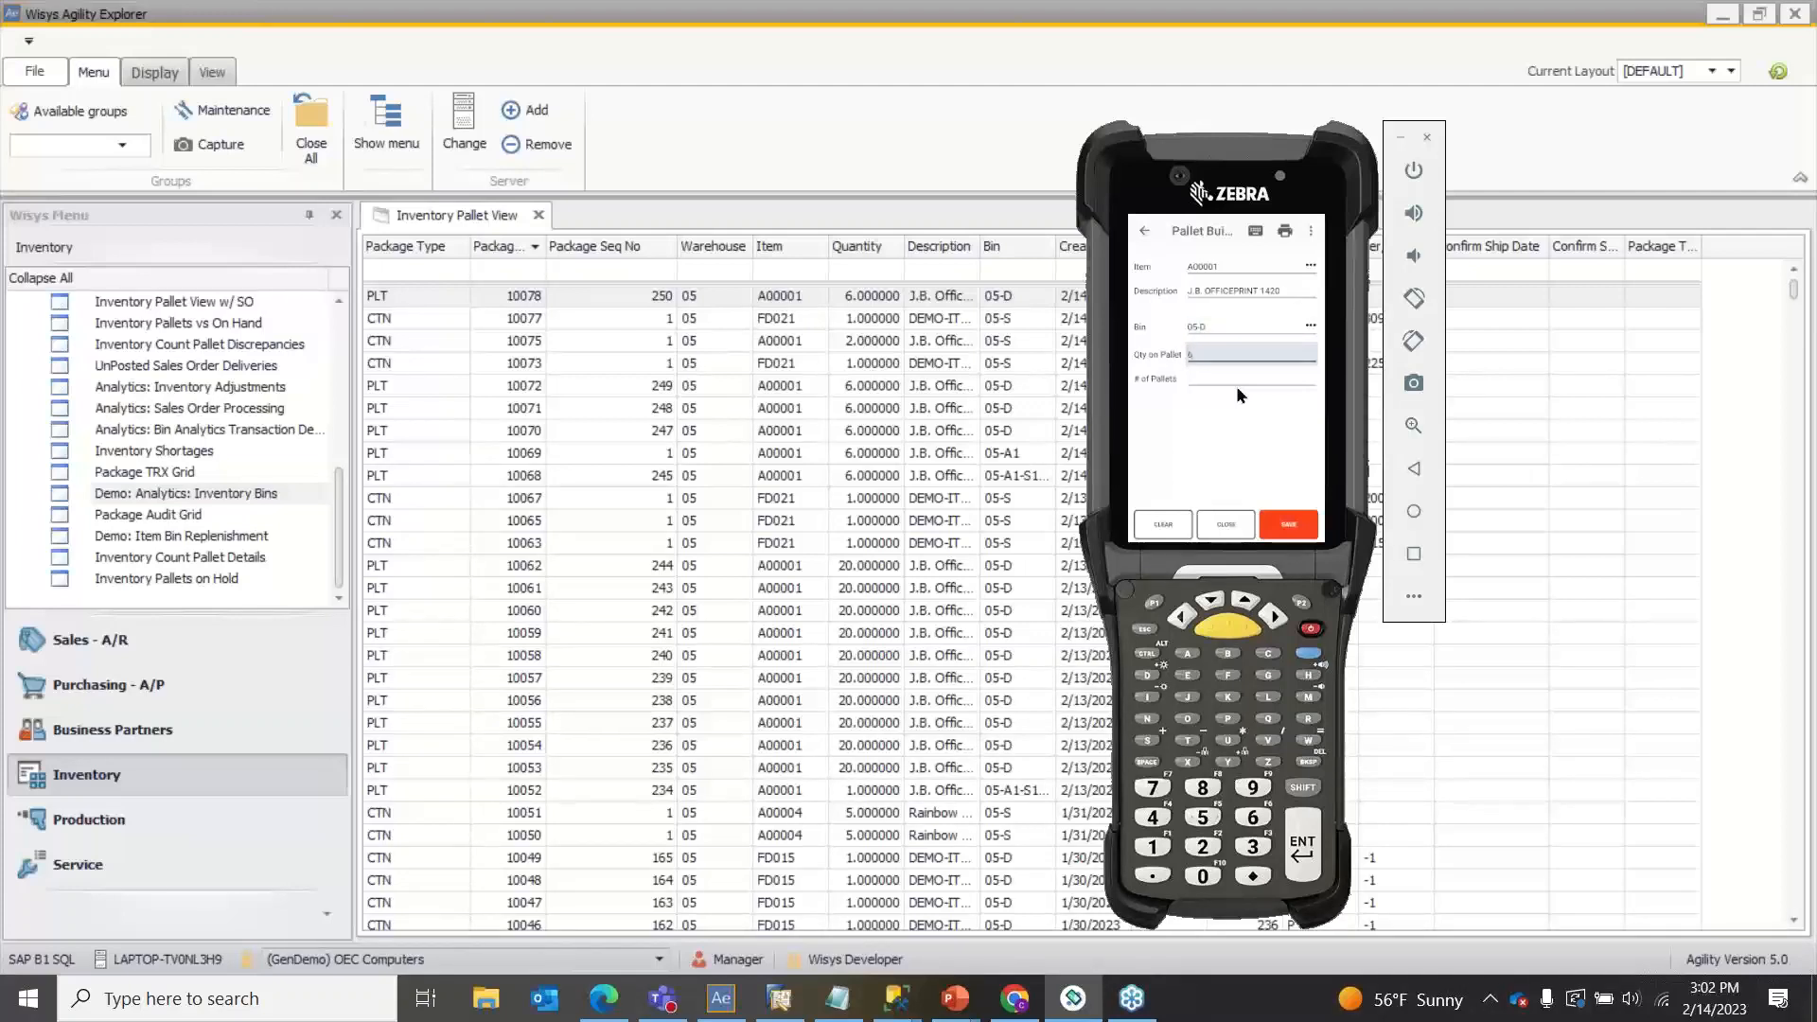
pyautogui.press('Return')
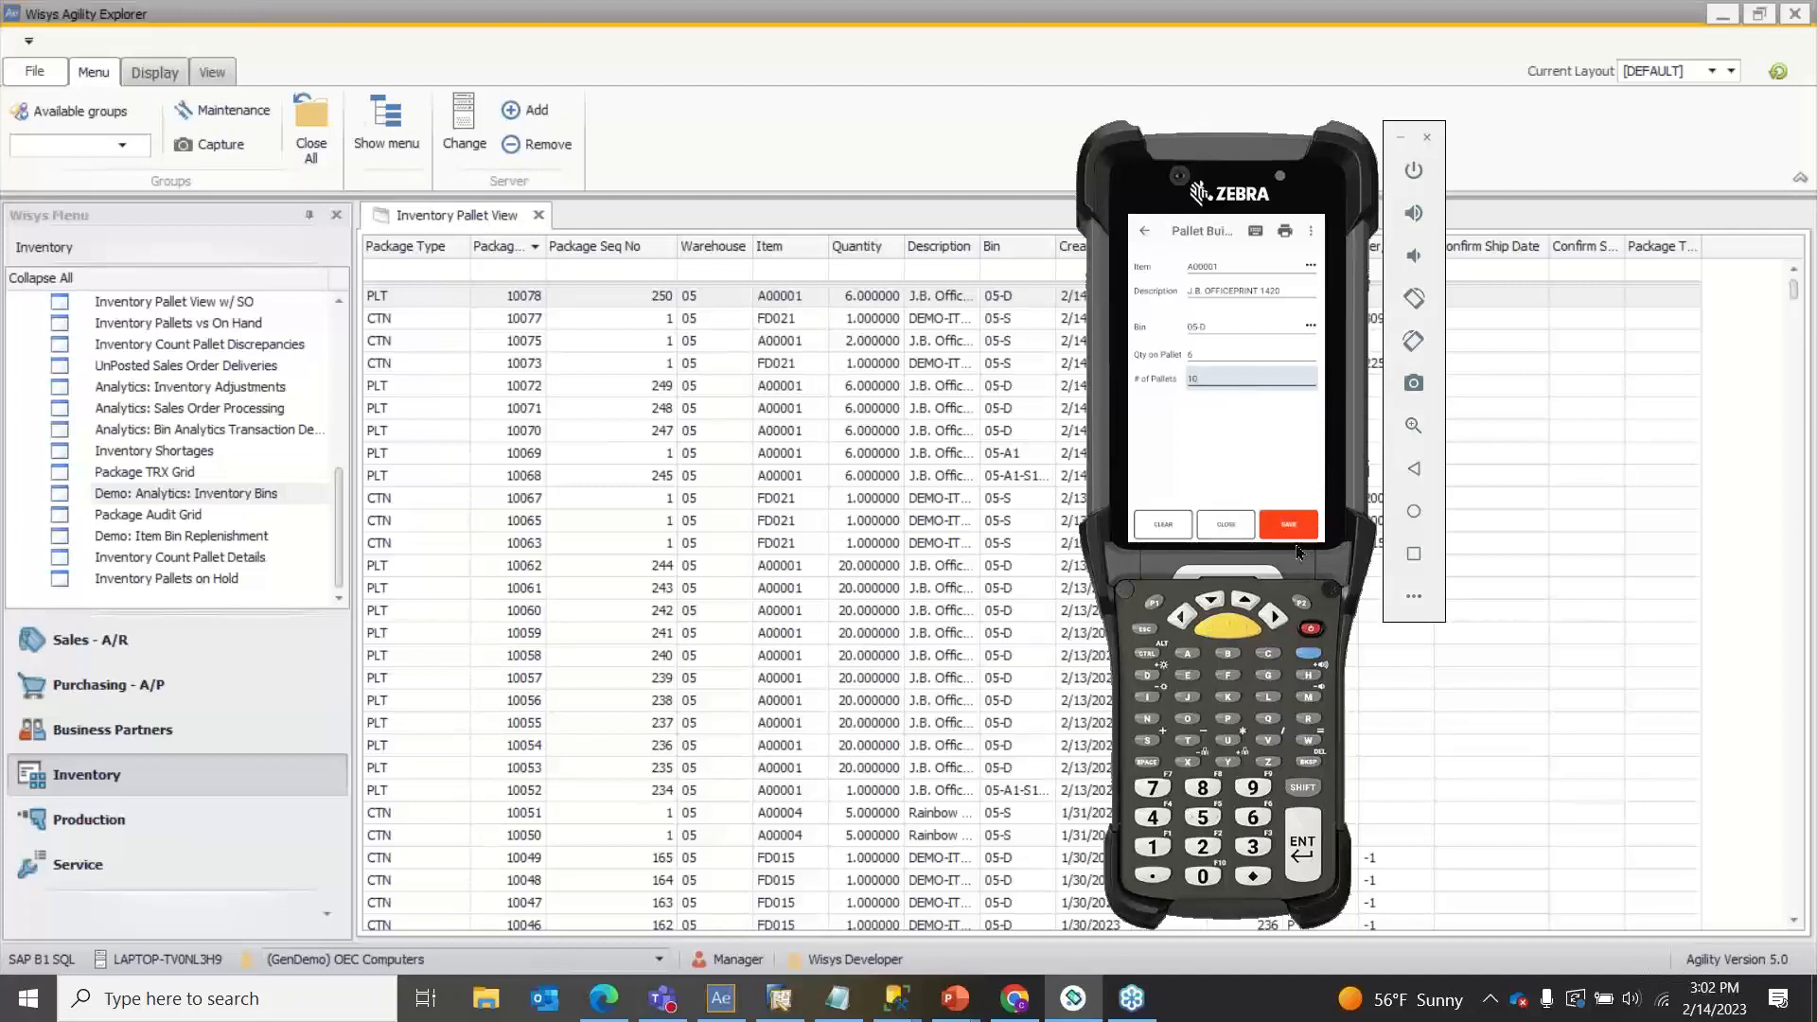
# Step: Save the batch of pallets and cancel printing of the pallet labels
pyautogui.click(1280, 525)
pyautogui.click(1280, 526)
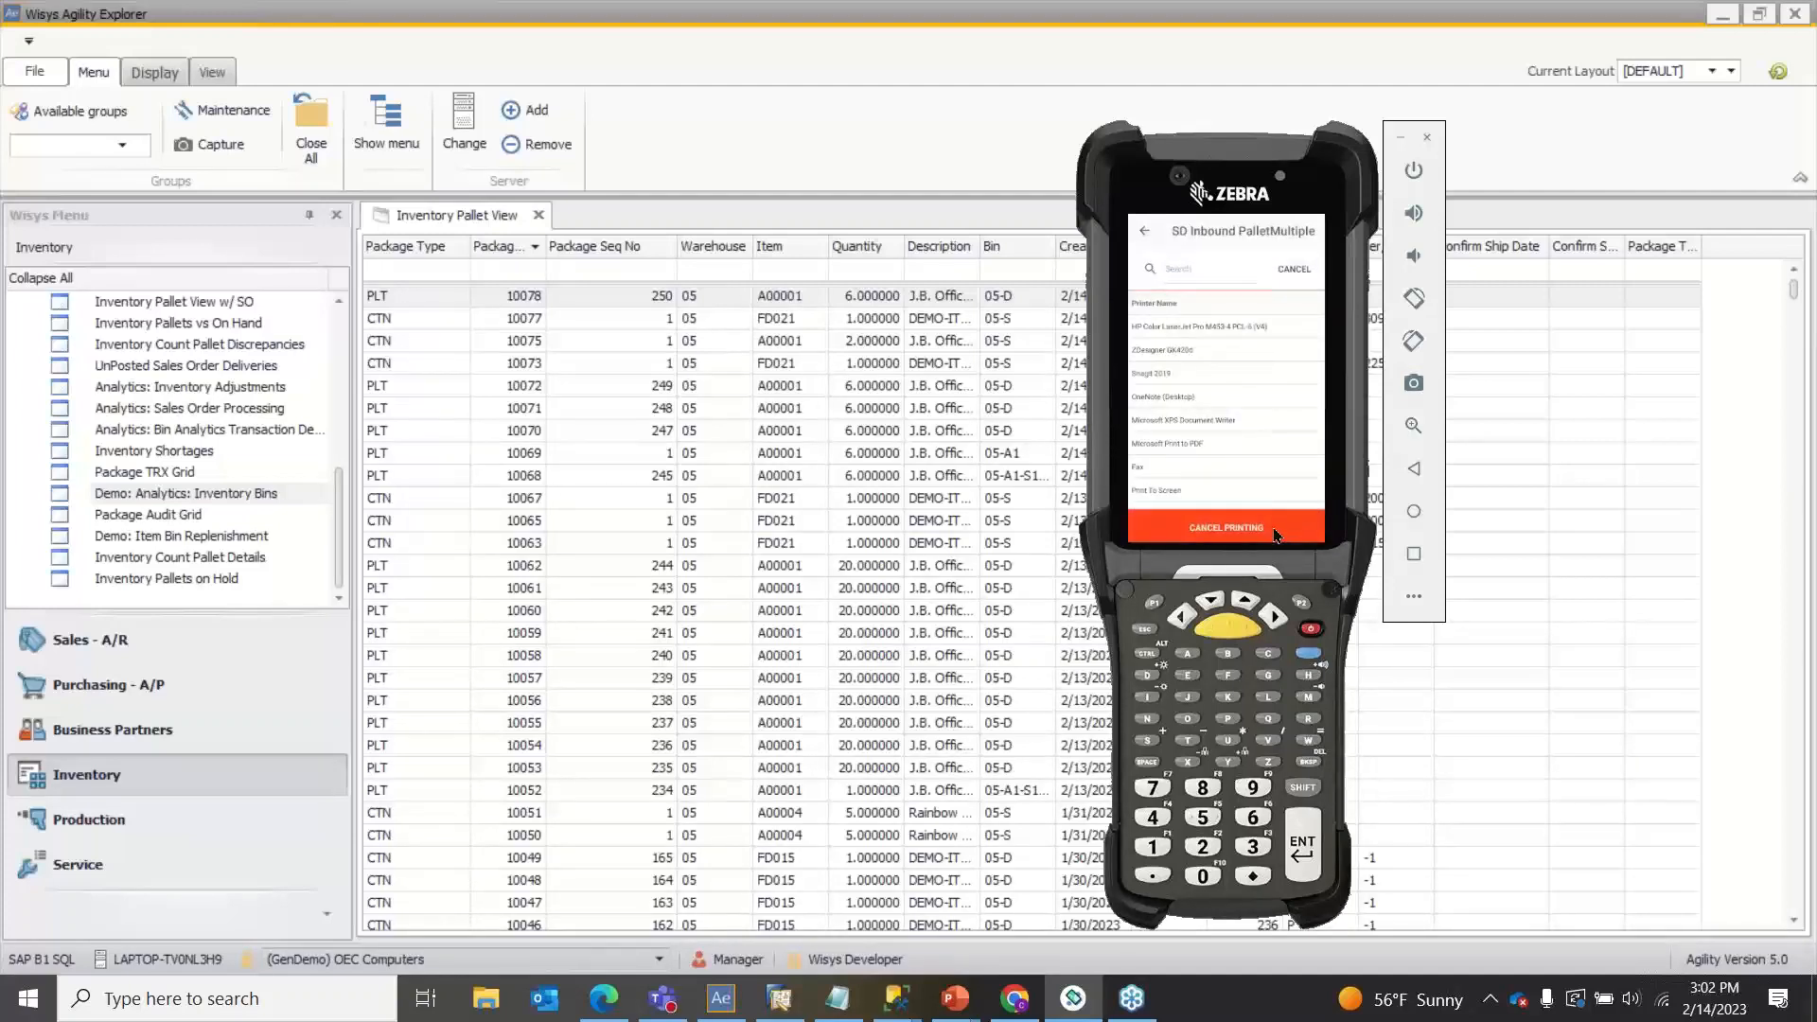
pyautogui.click(1265, 532)
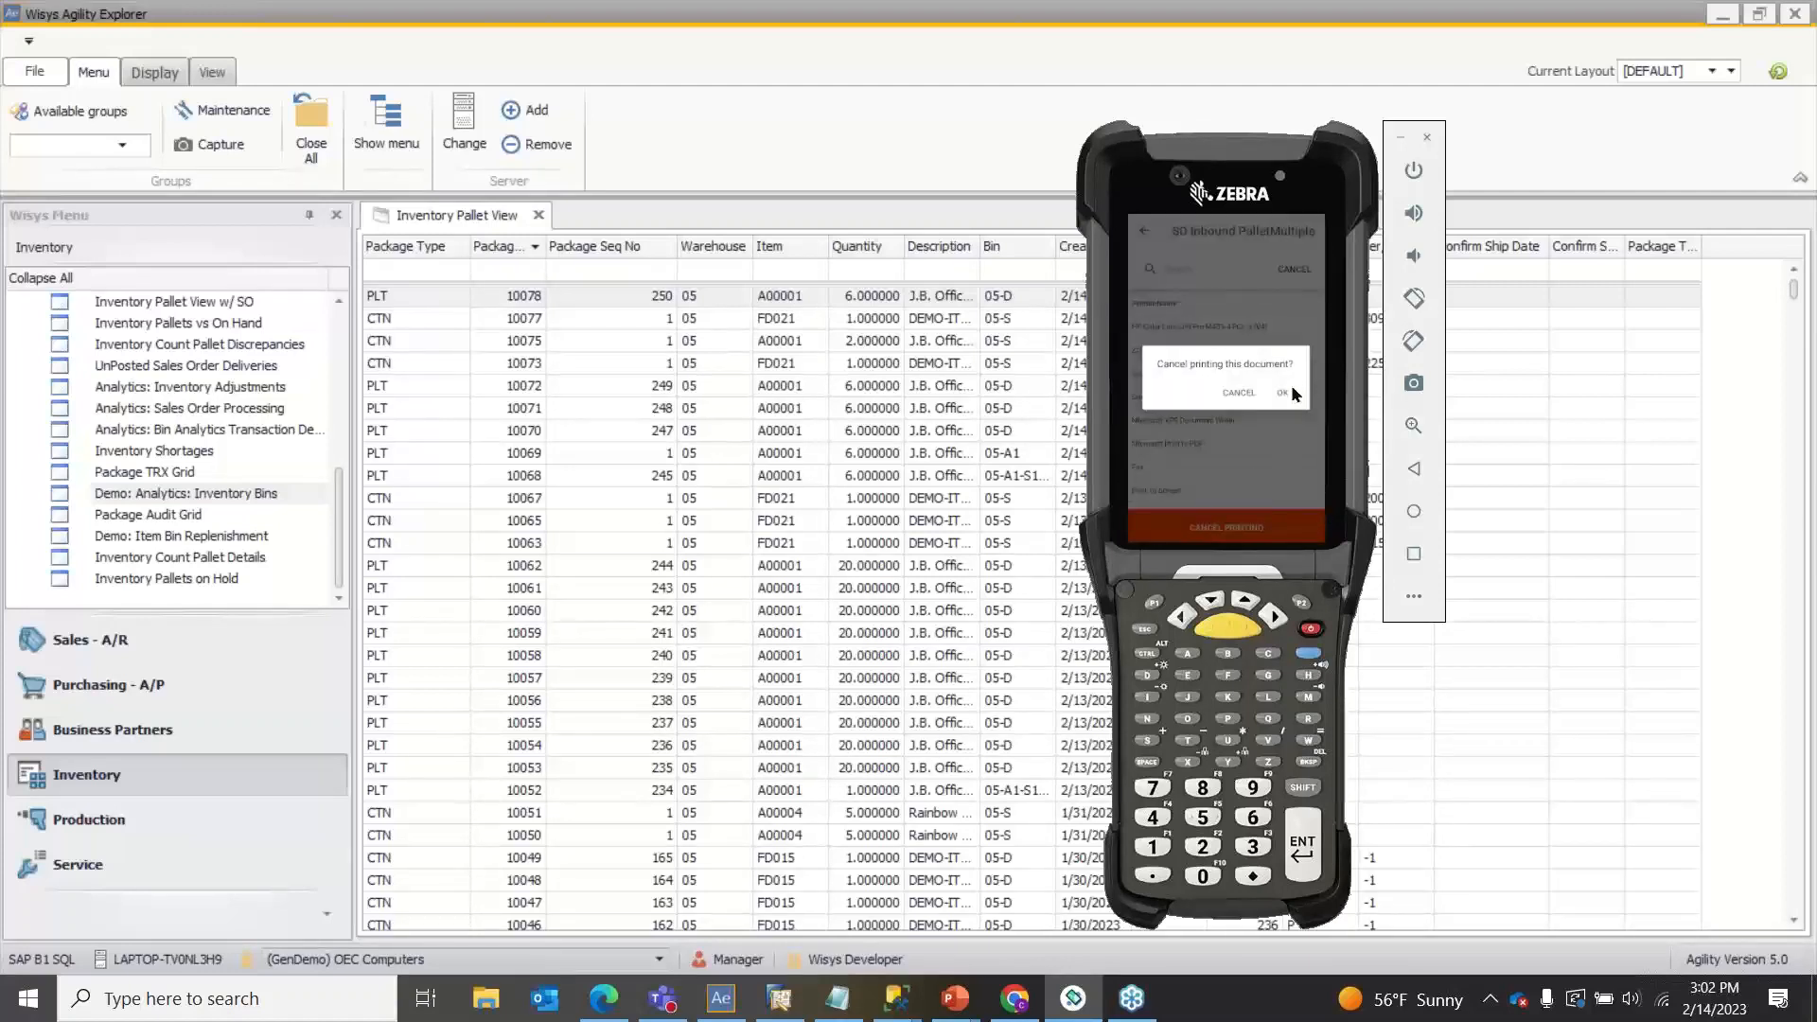
pyautogui.click(1284, 394)
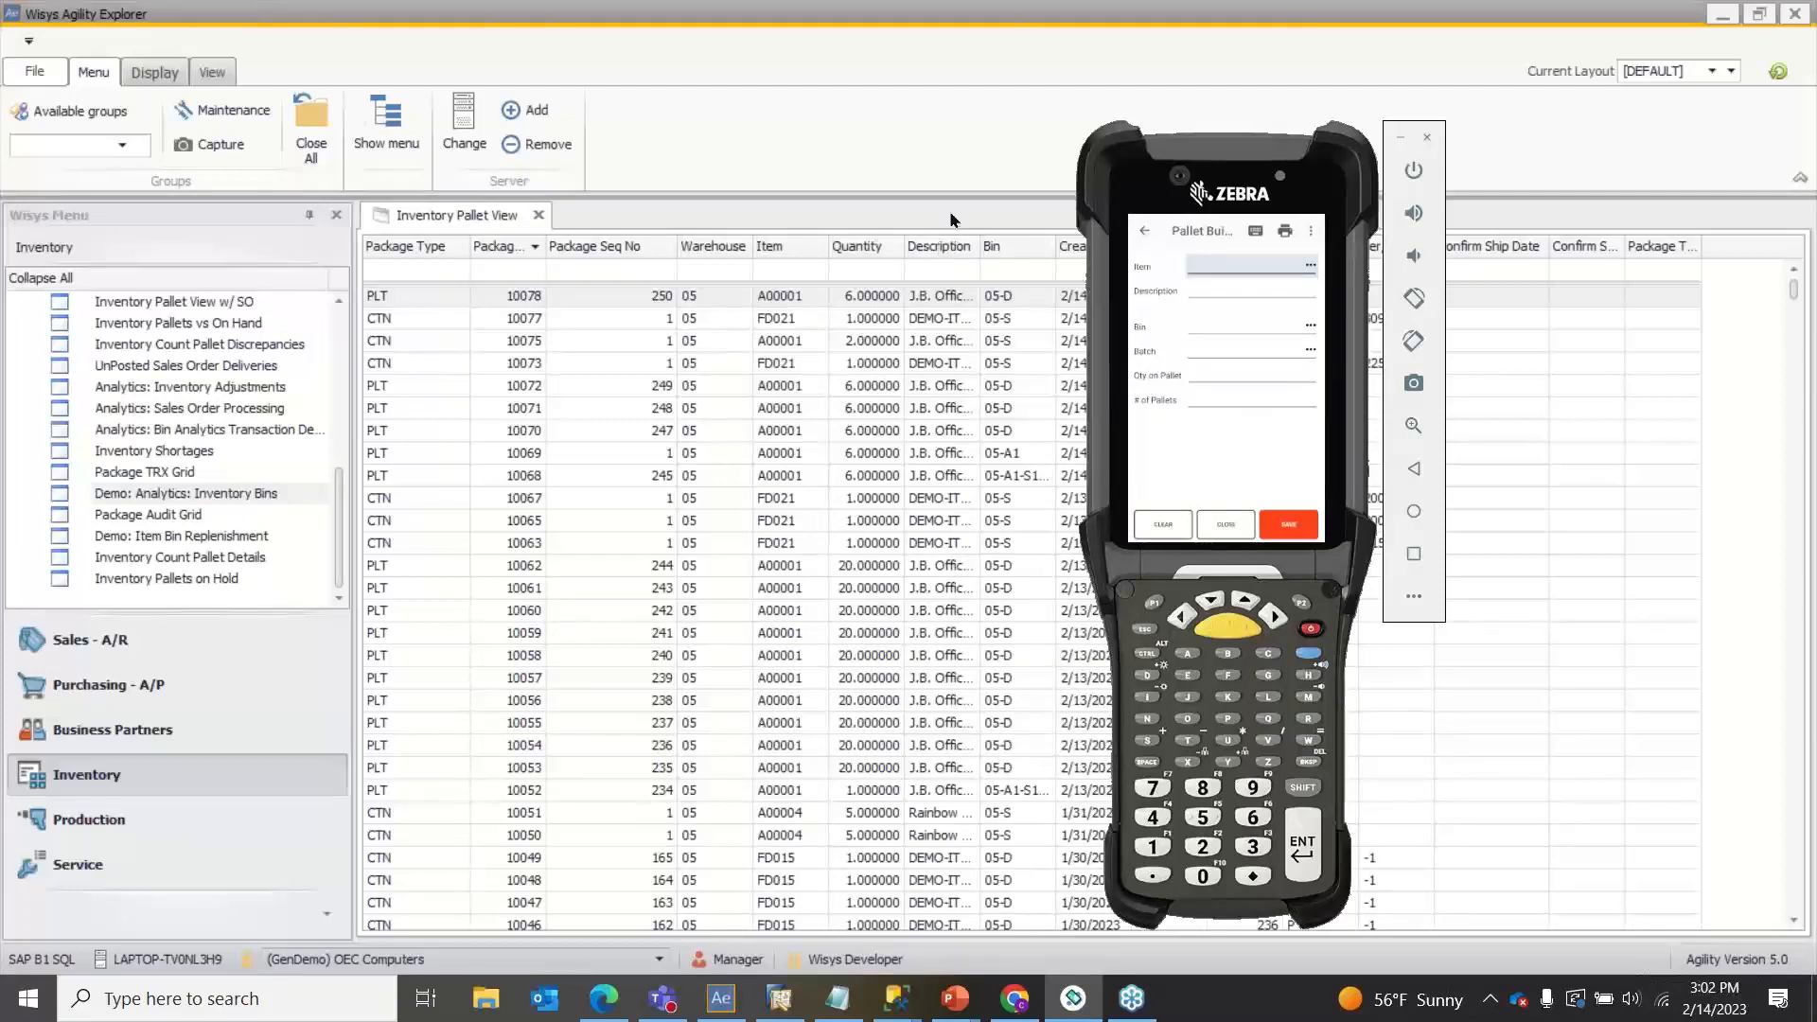
# Step: Return to Agility Explorer's Inventory Pallet View, refresh it, and examine the package numbers of the newly built pallets
pyautogui.click(948, 152)
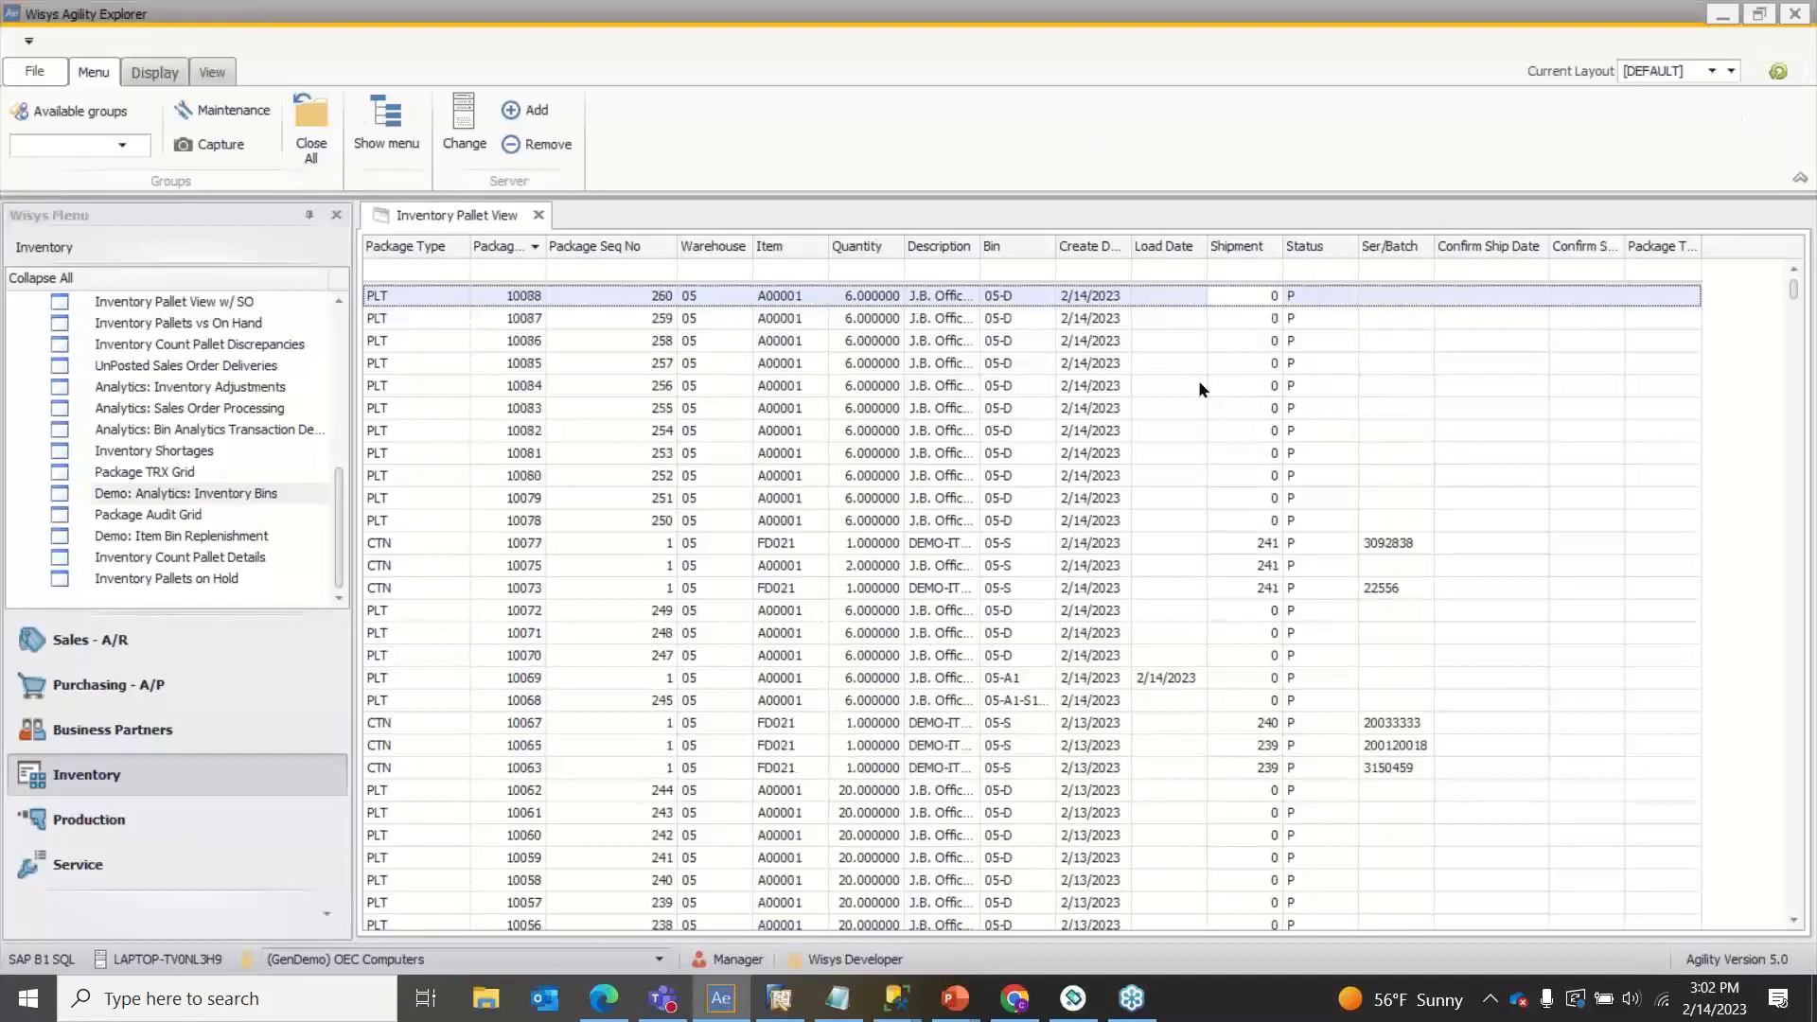
pyautogui.click(514, 523)
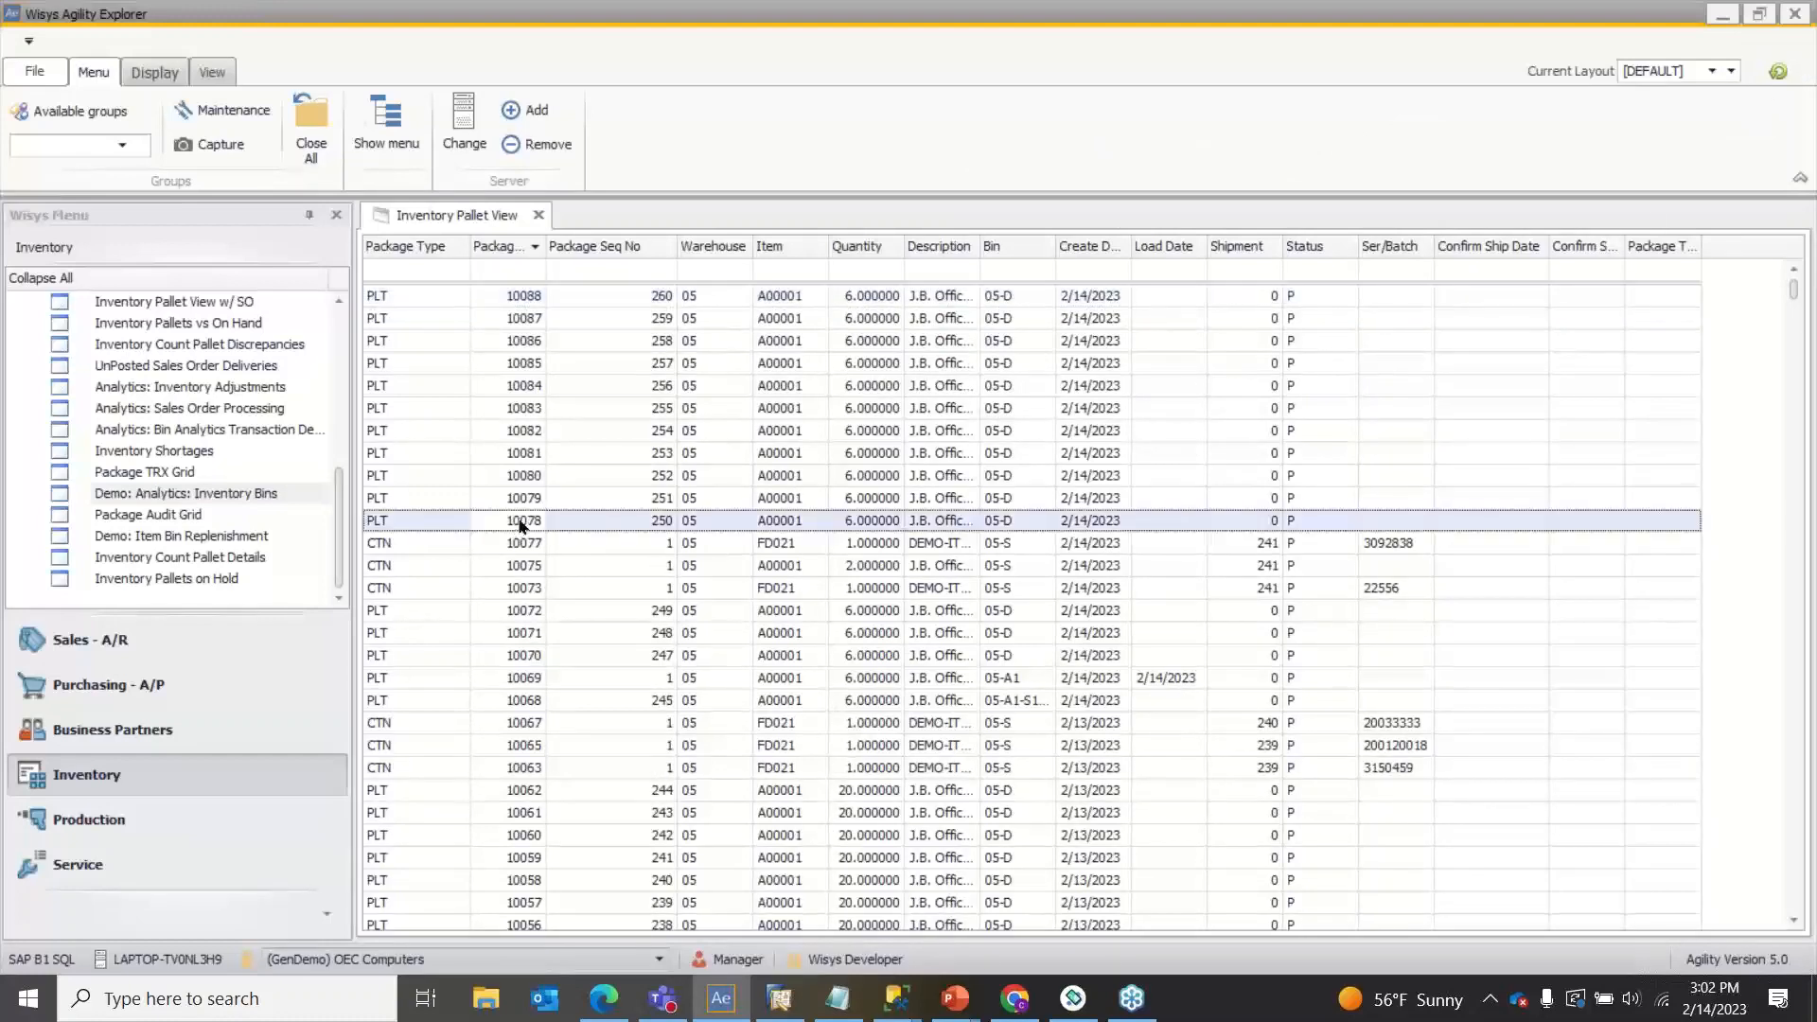
pyautogui.click(524, 498)
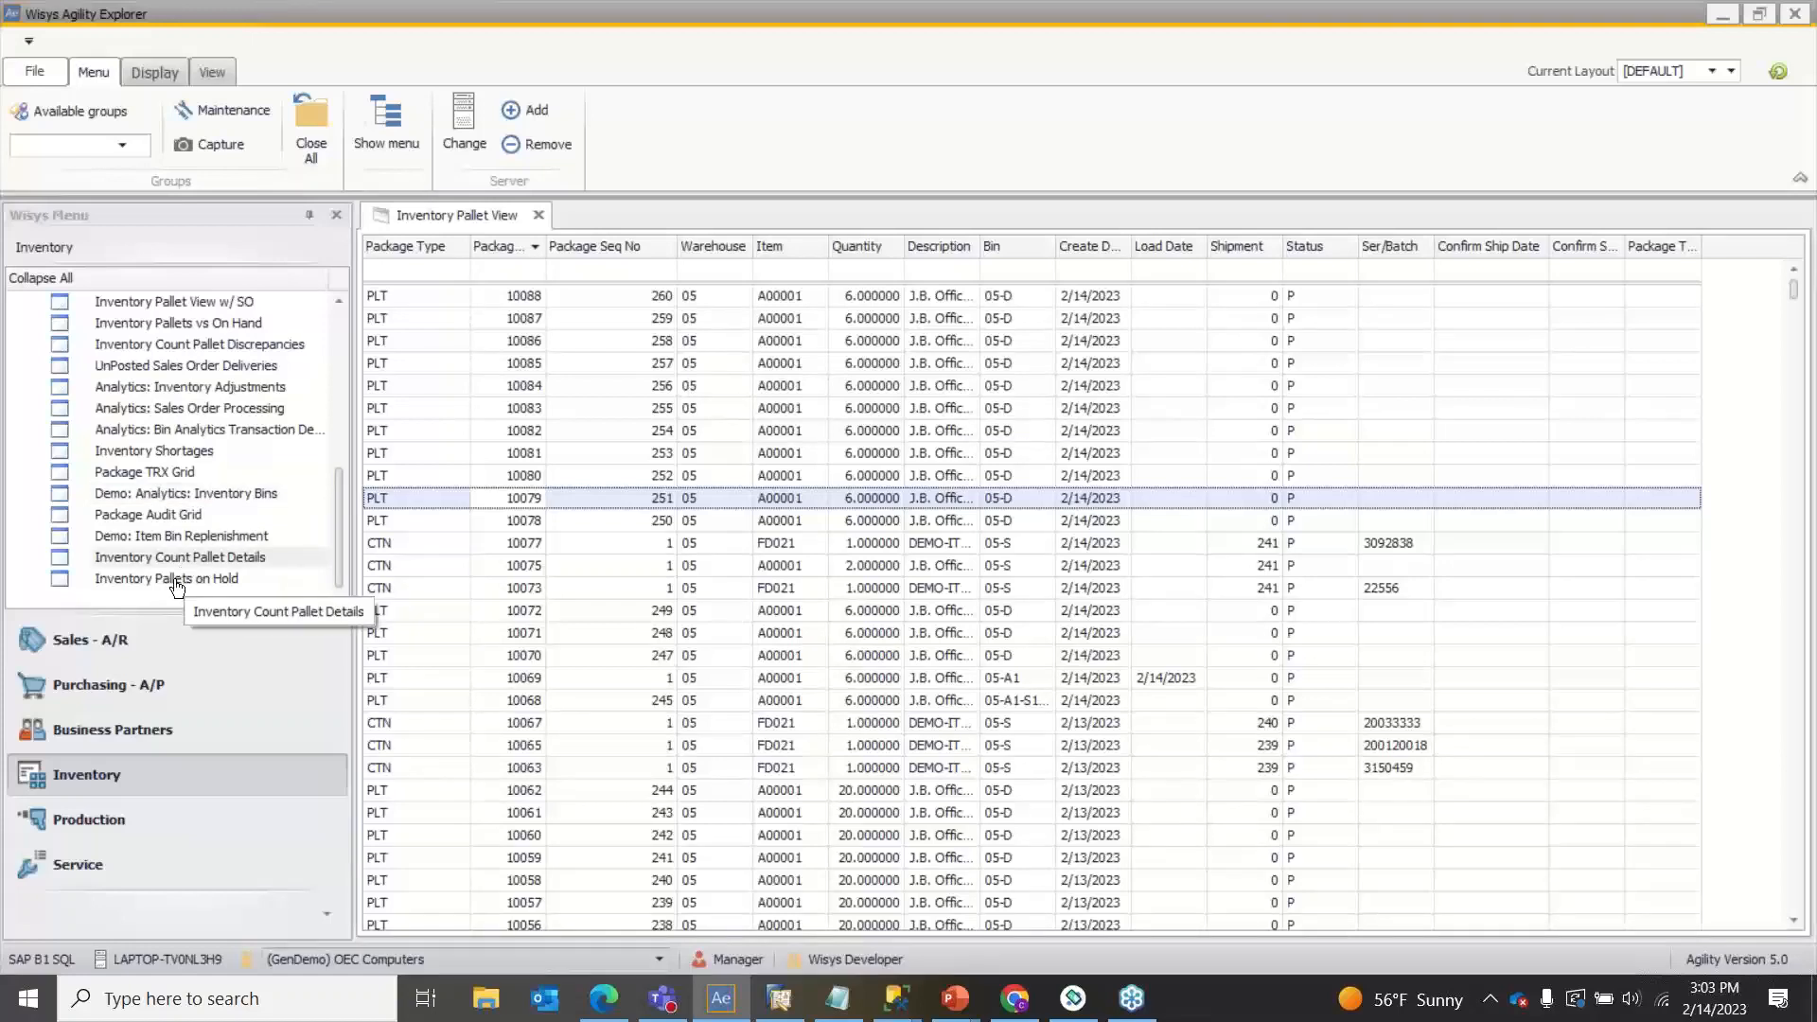
# Step: Open Fulfillment Manager from the Sales - A/R group and create a new shipment
pyautogui.click(116, 655)
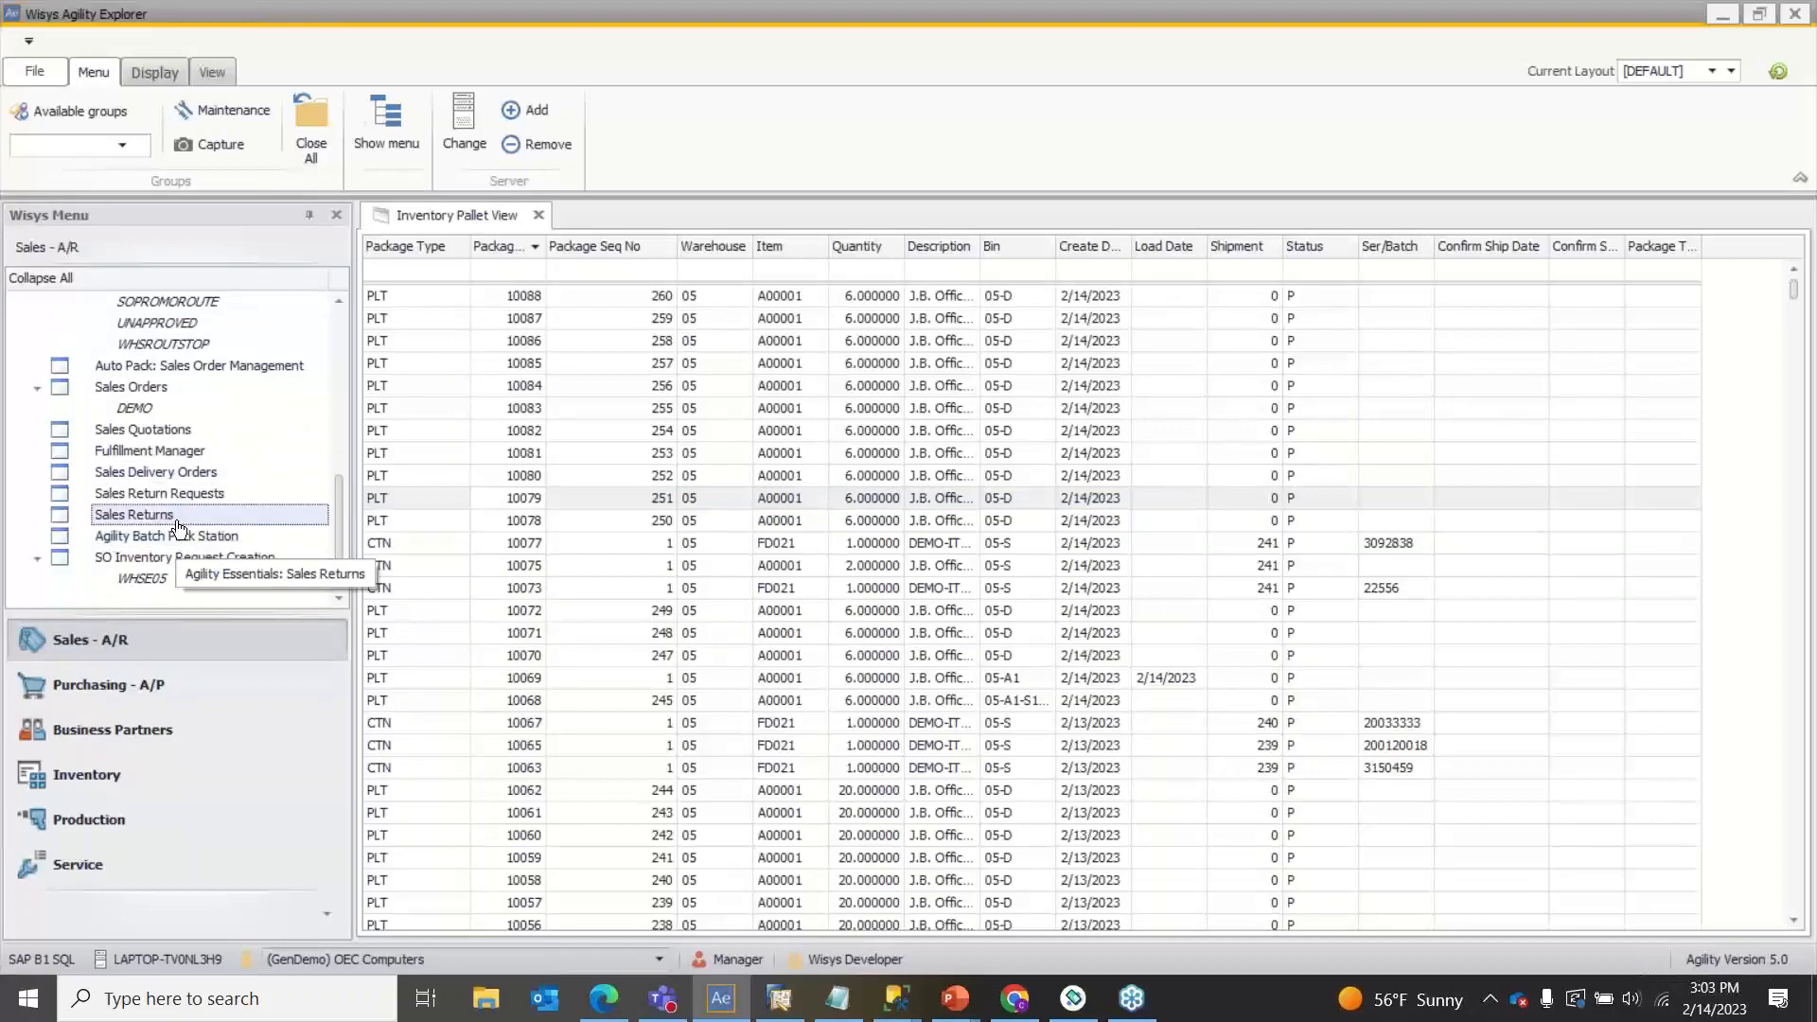
pyautogui.doubleClick(207, 453)
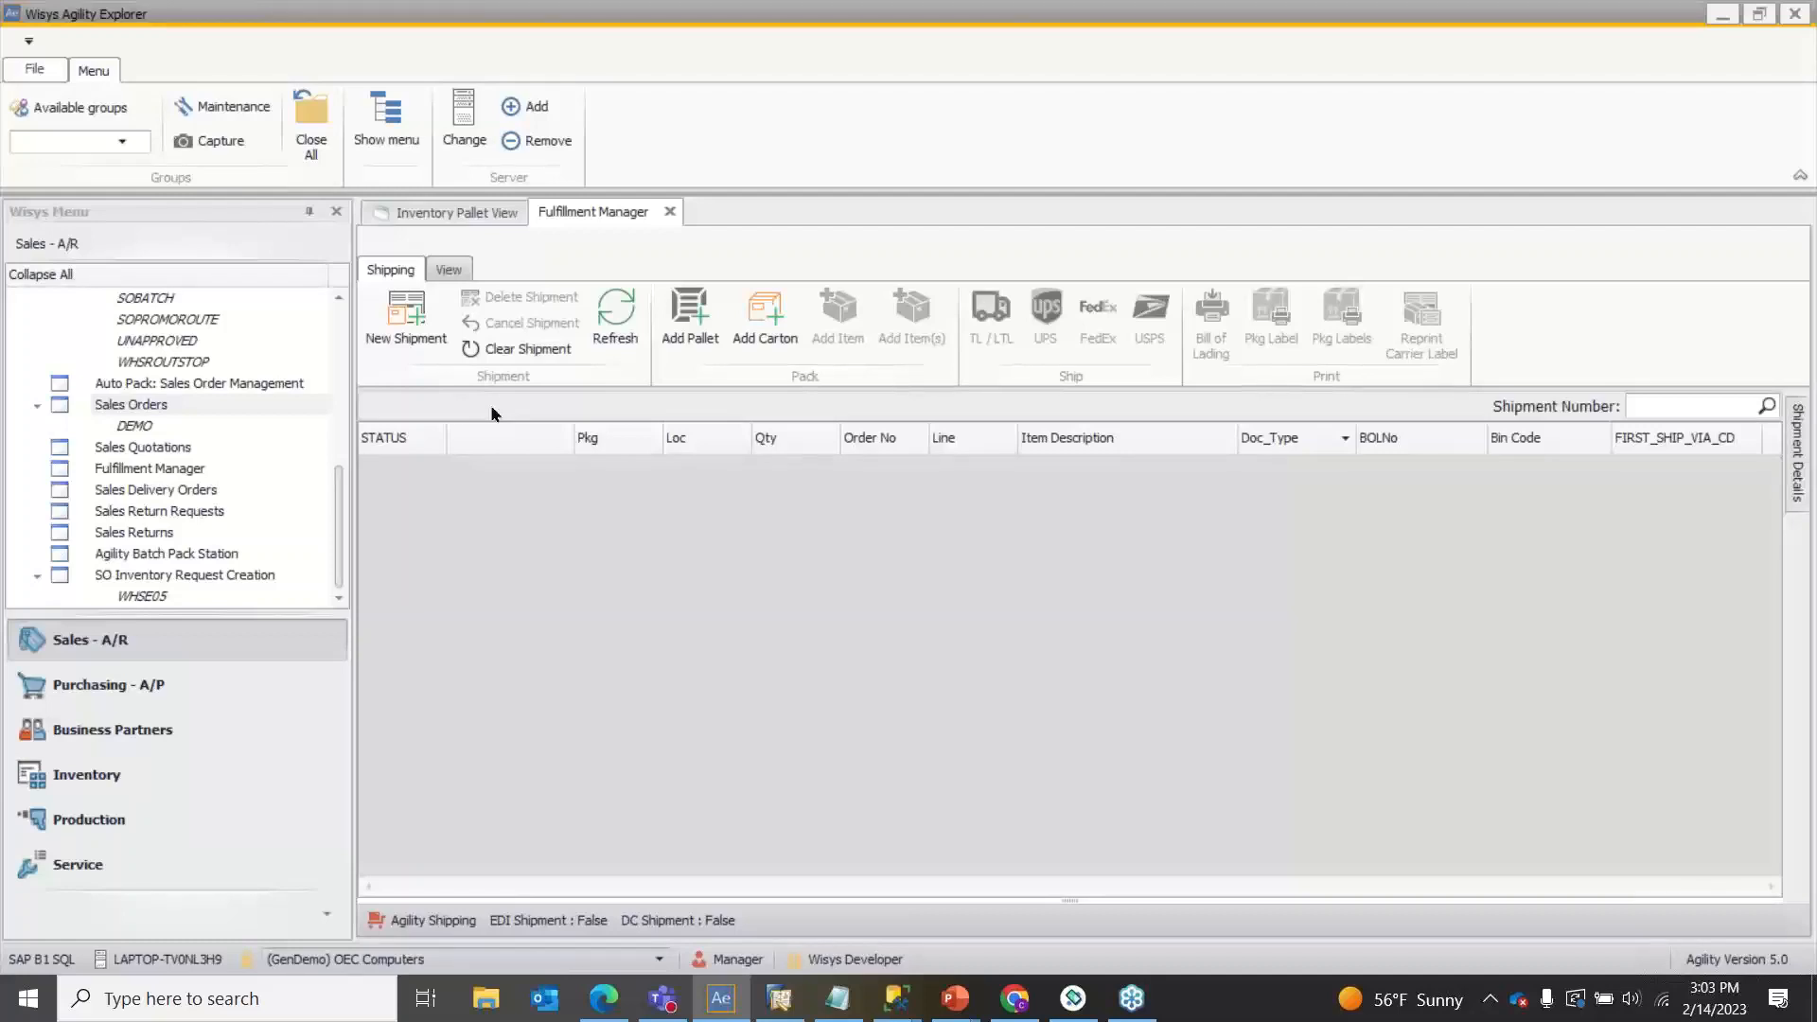
pyautogui.click(407, 331)
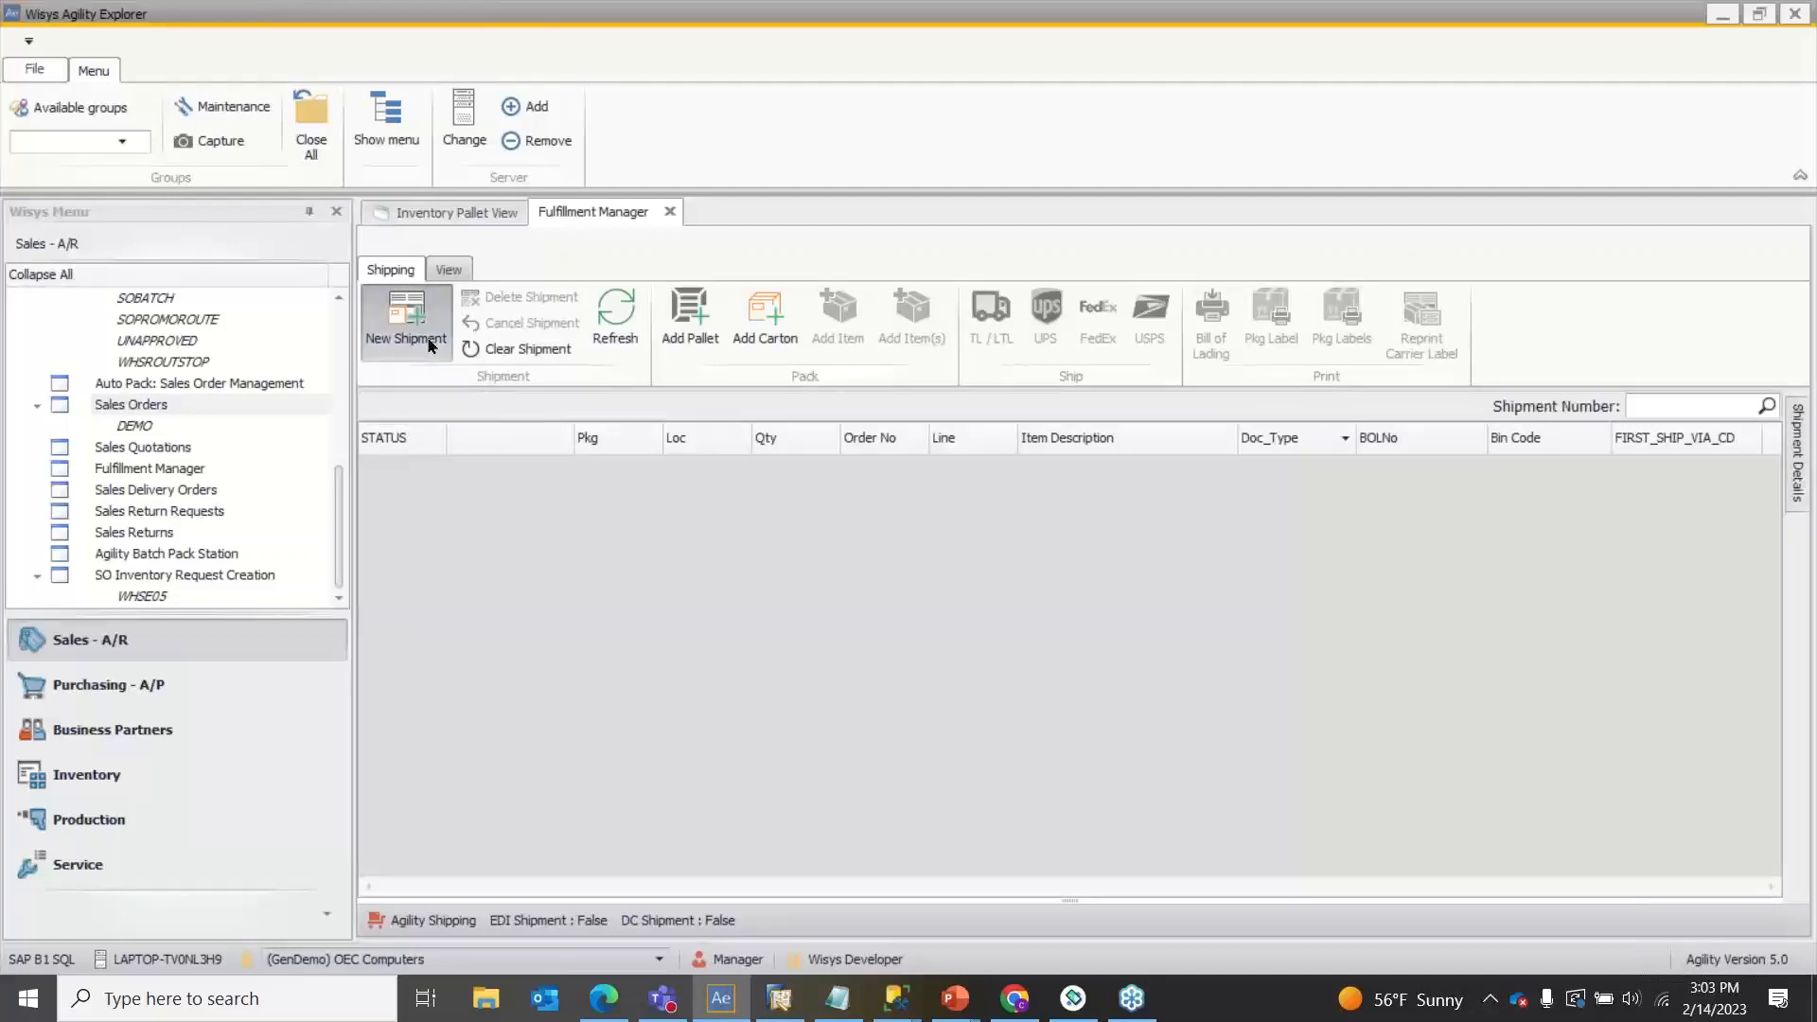
pyautogui.click(961, 541)
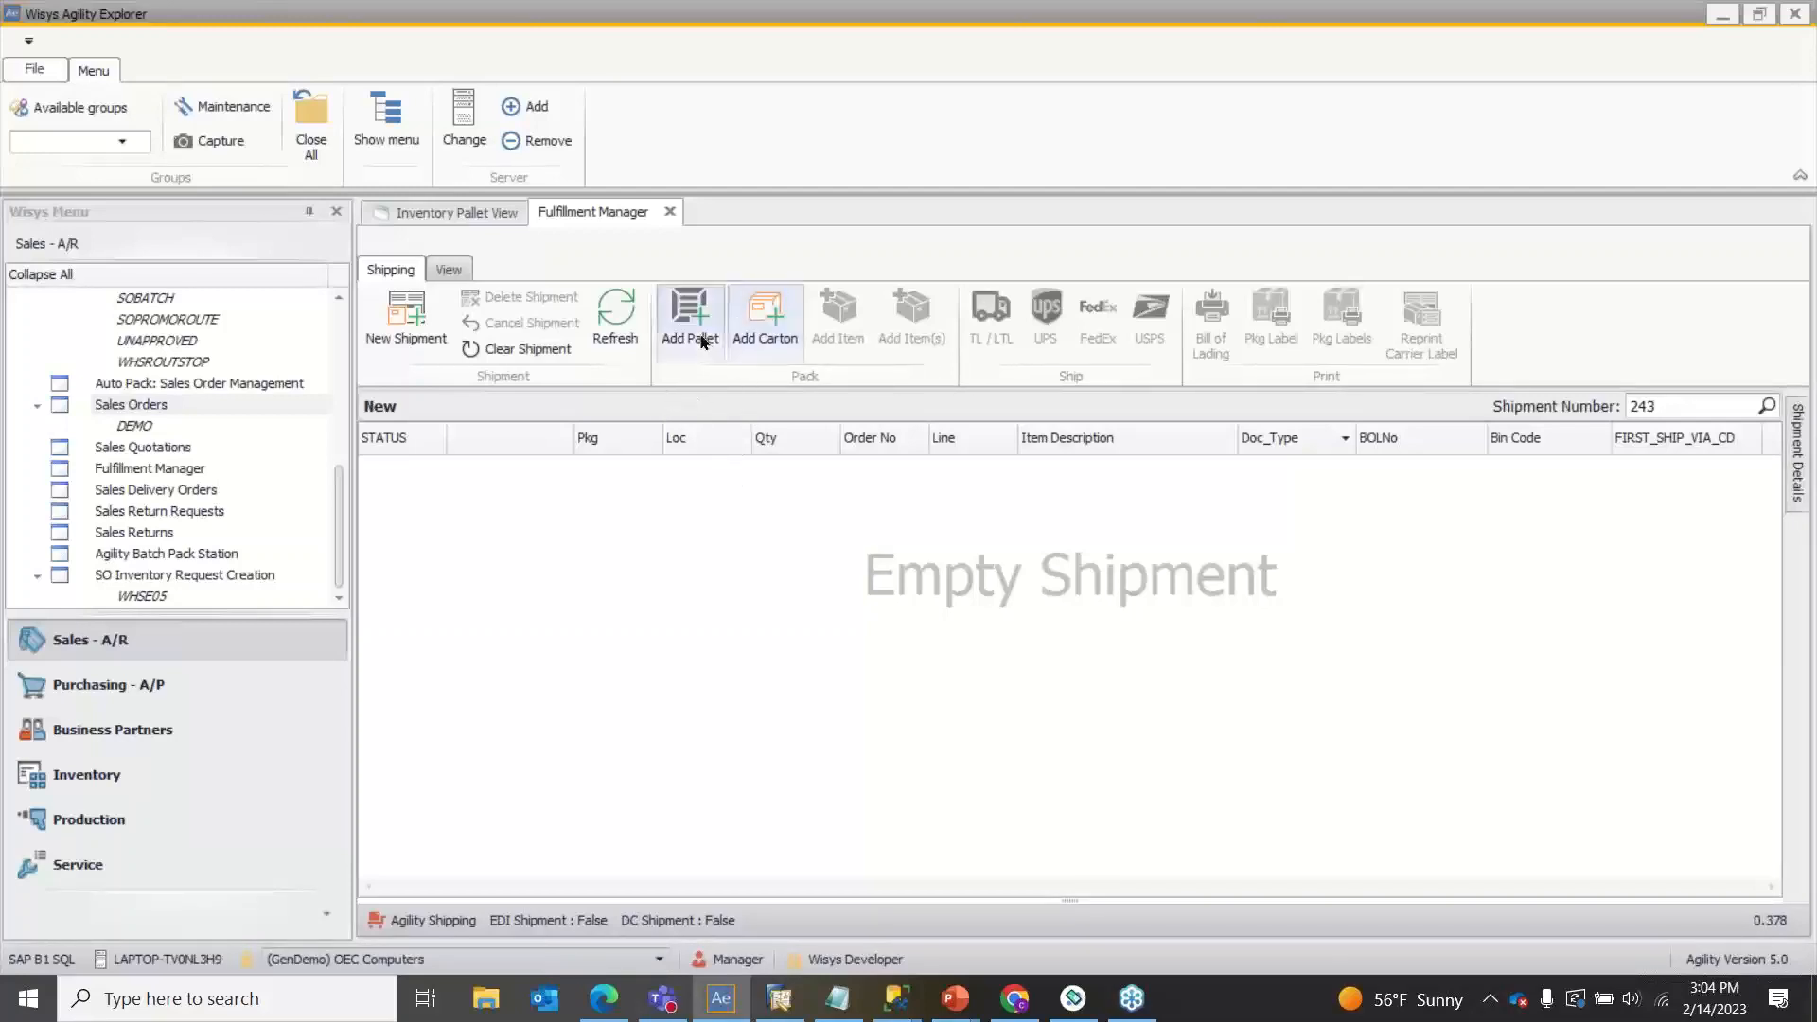
# Step: Add a carton to the shipment and submit item FD021 for it with the sales order number, bin 05-S and quantity 1
pyautogui.click(776, 339)
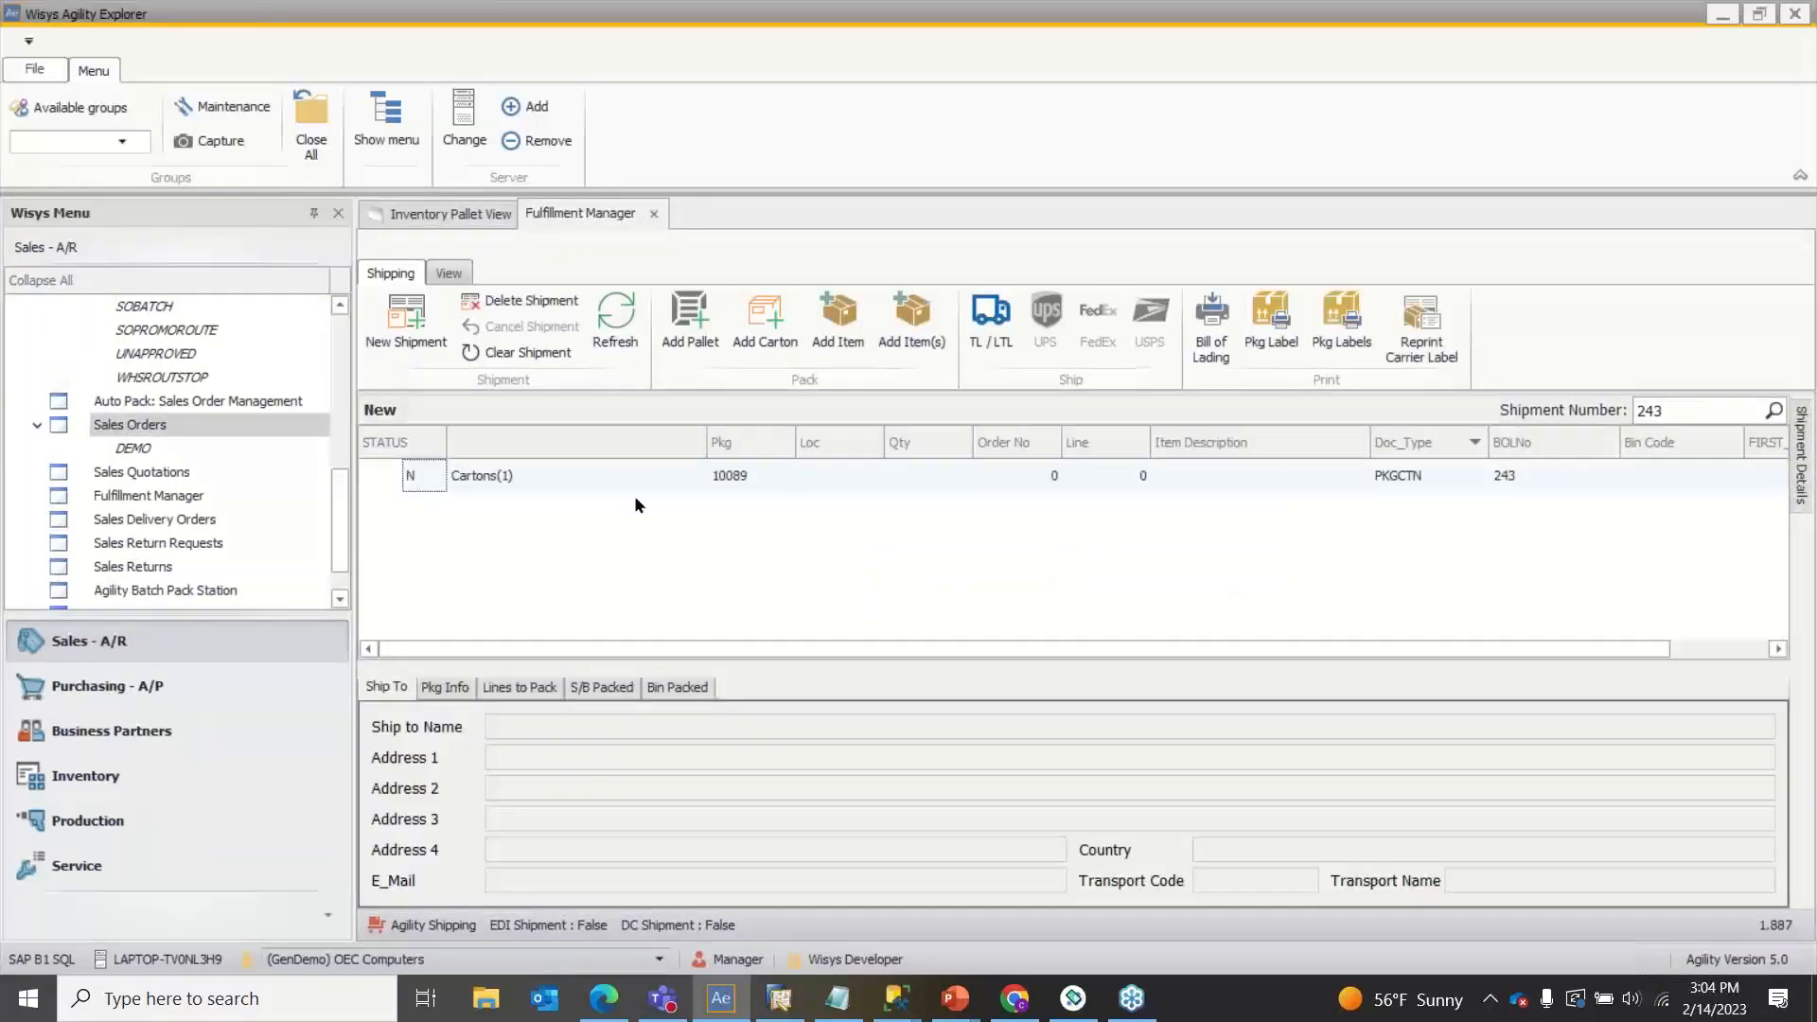
pyautogui.click(757, 481)
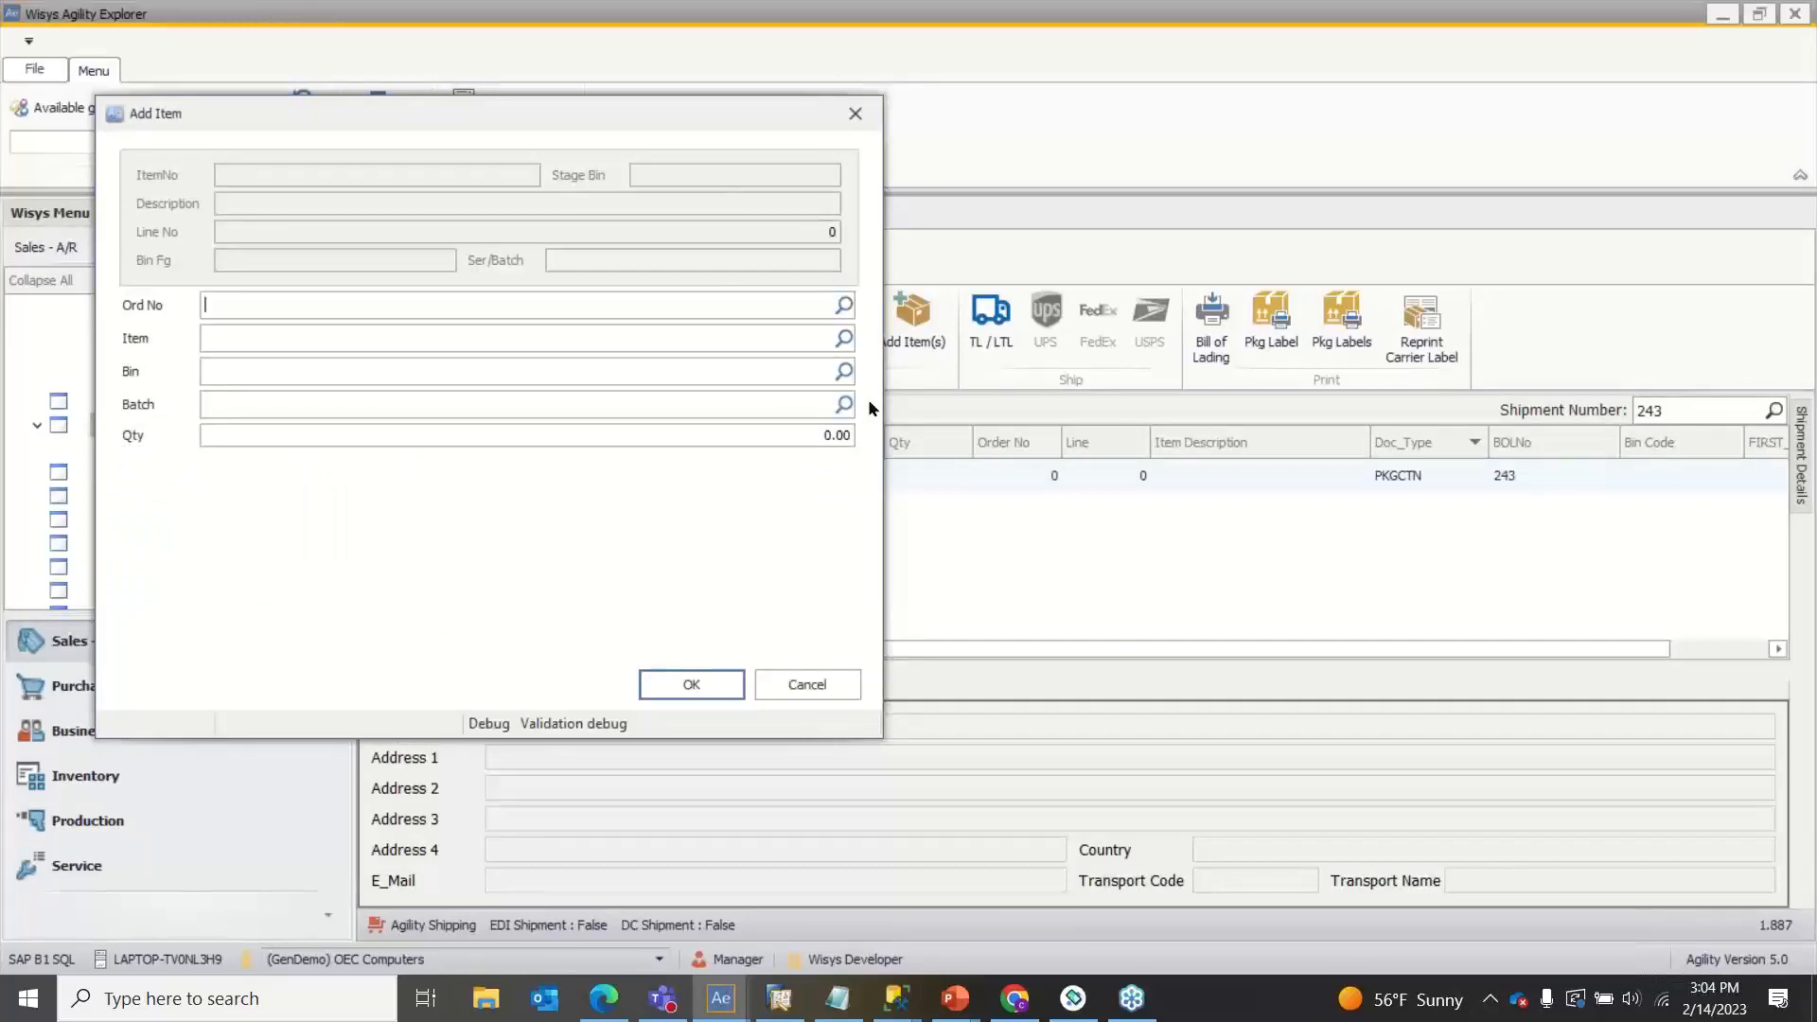
pyautogui.write('1054')
pyautogui.press('Tab')
pyautogui.write('FD021')
pyautogui.press('Tab')
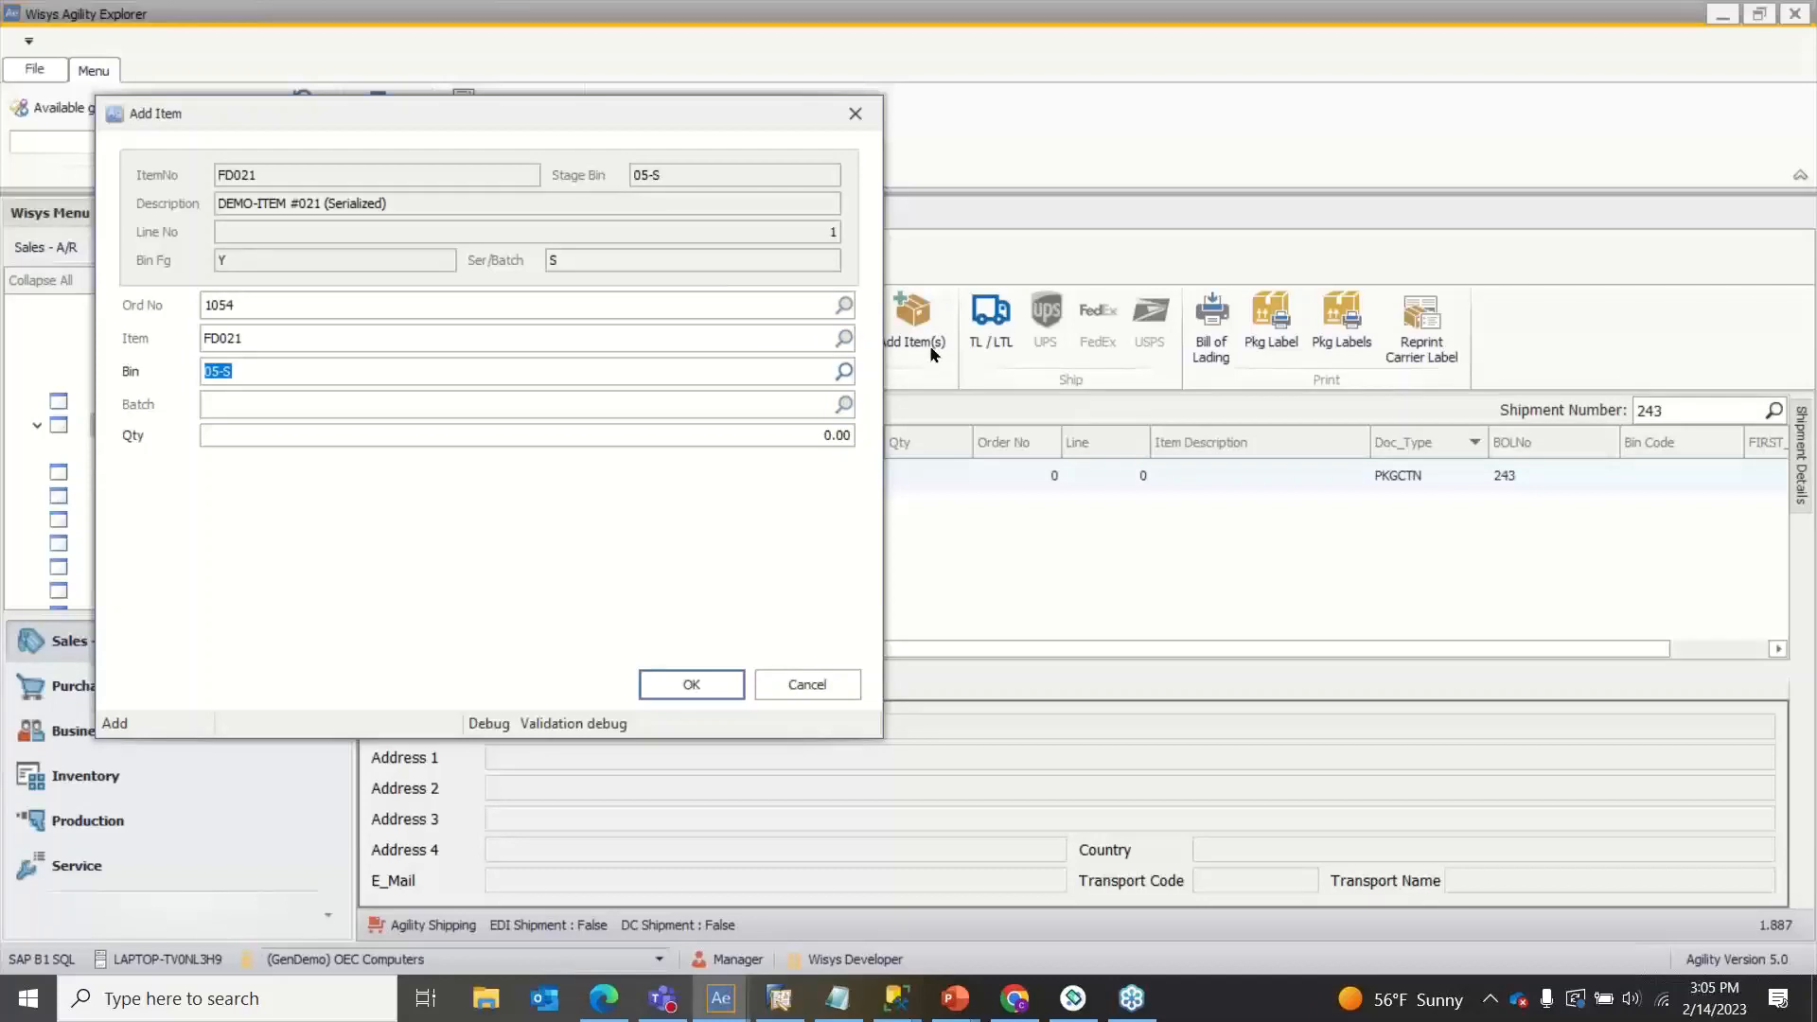
pyautogui.click(819, 438)
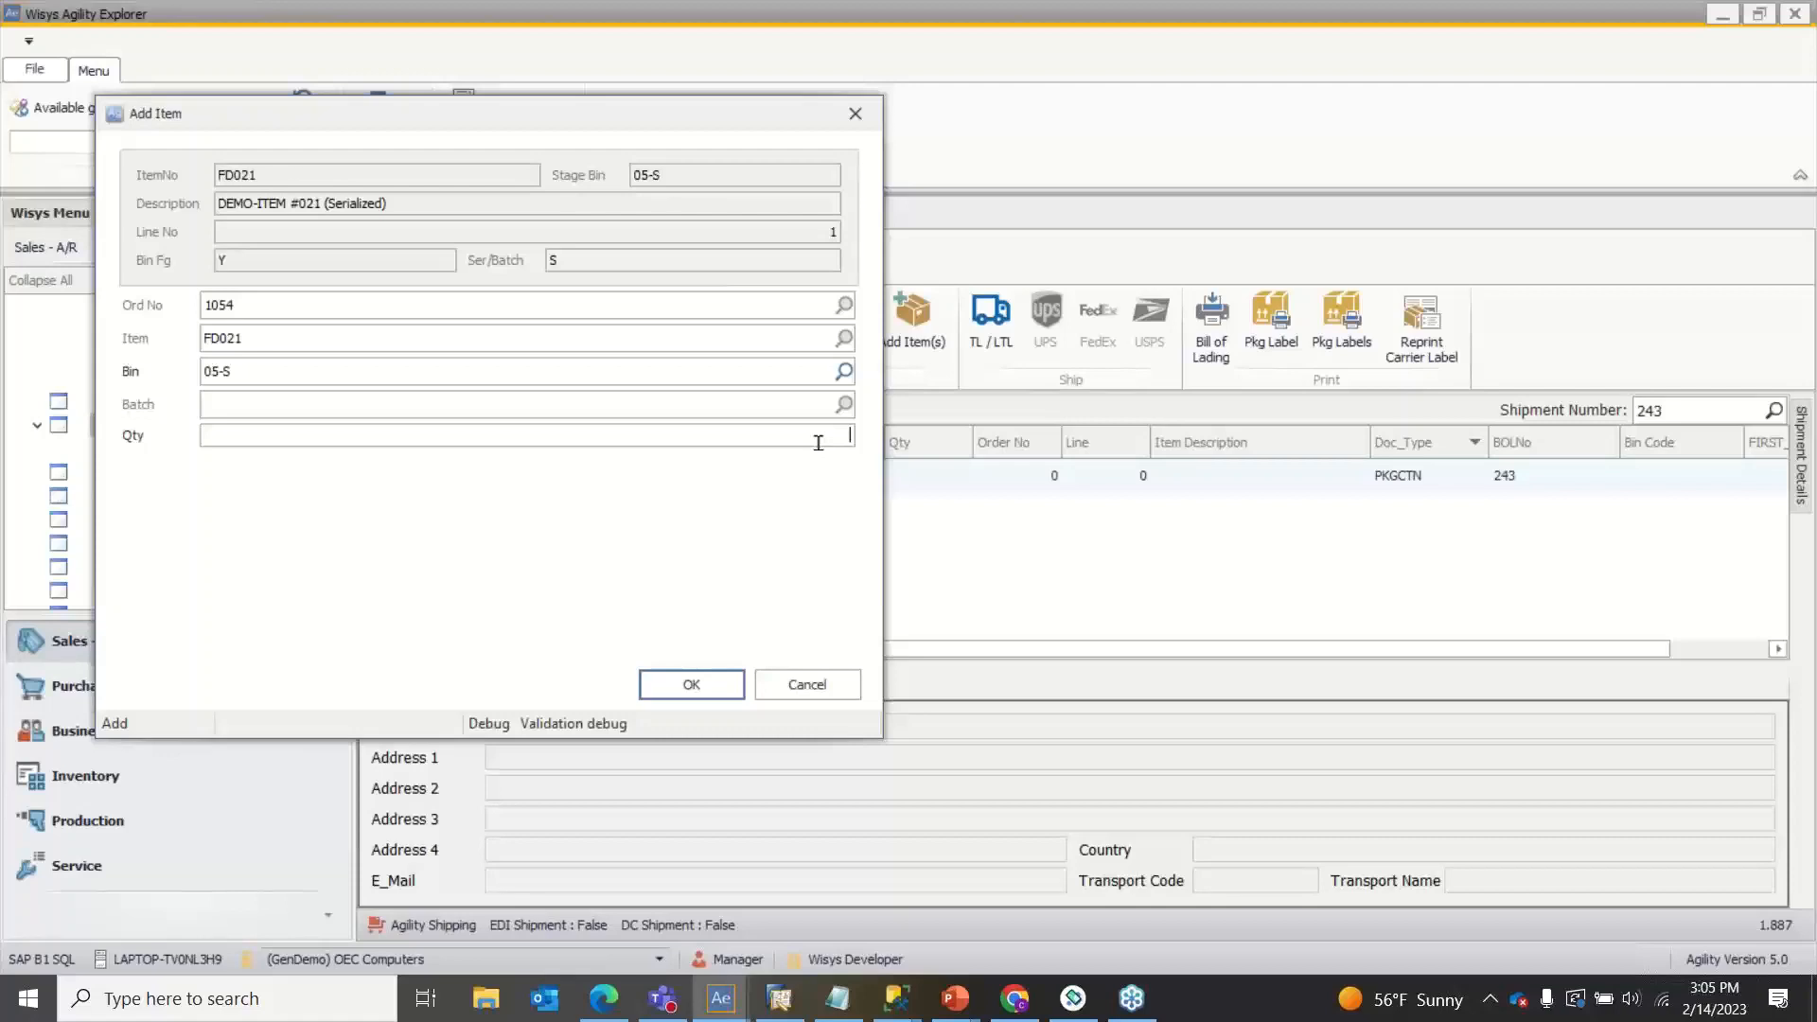
pyautogui.write('1')
pyautogui.click(718, 683)
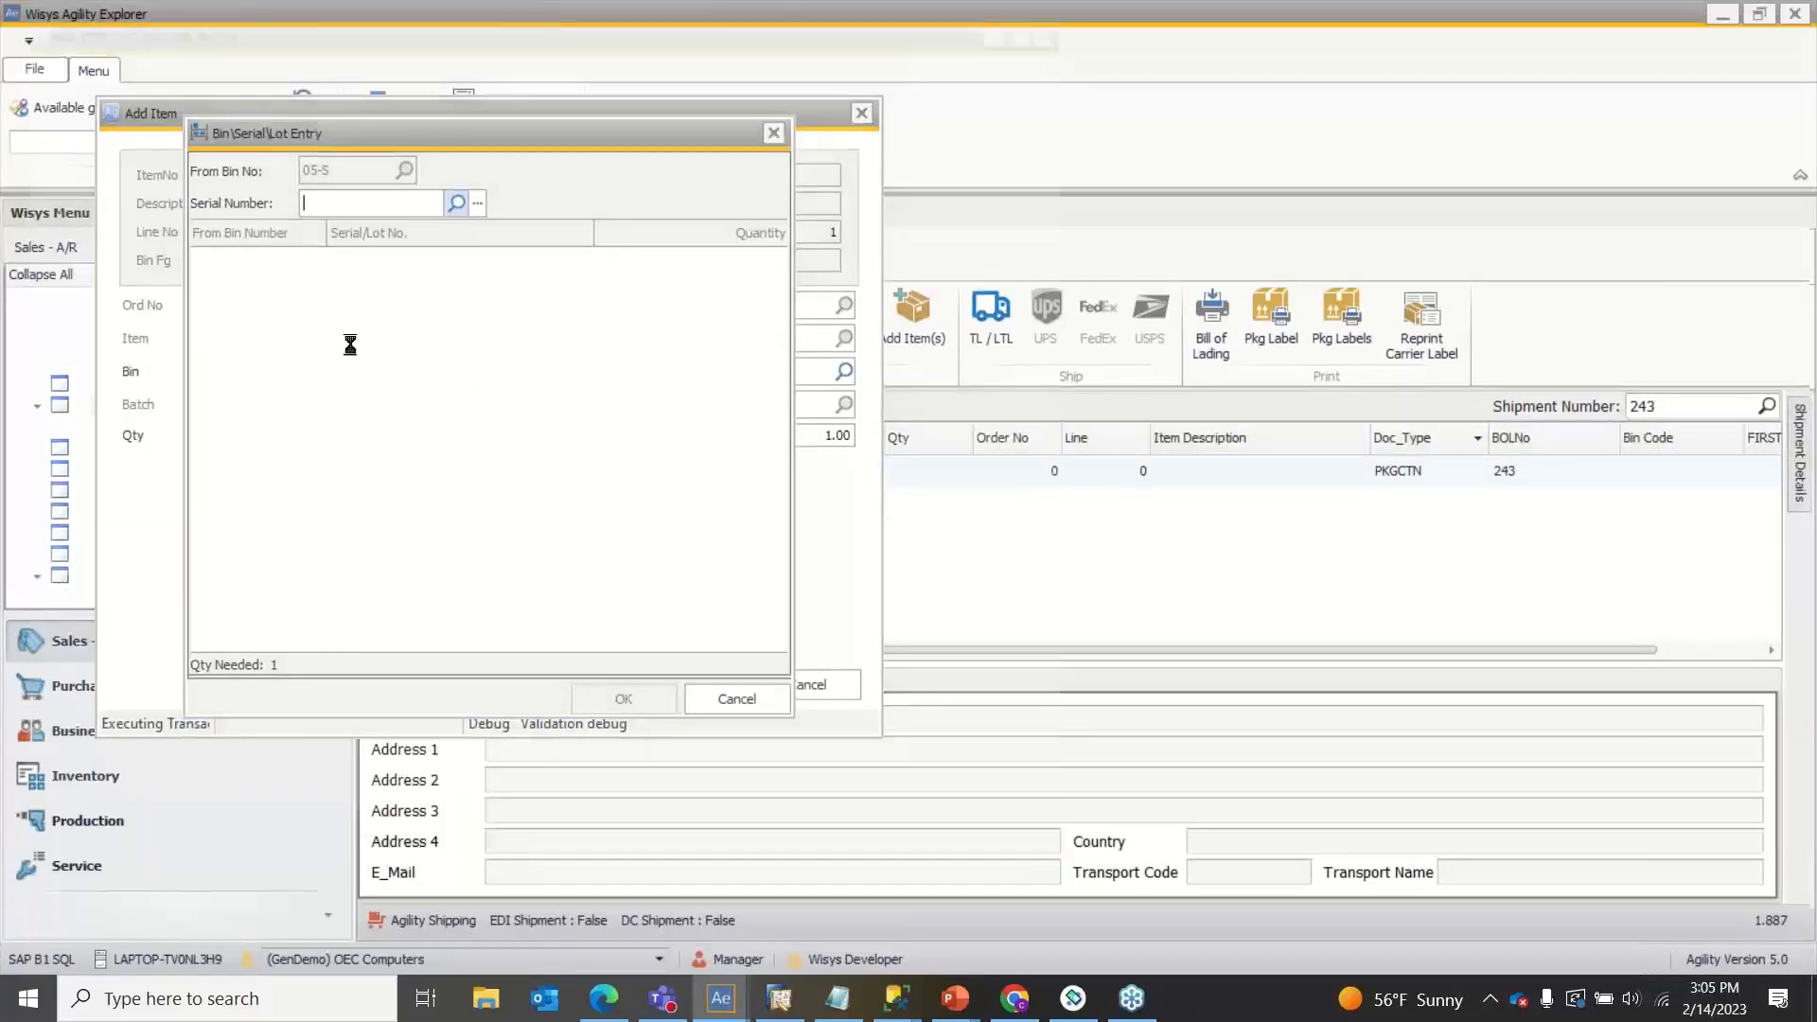
# Step: Assign serial number 200323A to the FD021 line and finish adding the item to the carton
pyautogui.click(60, 278)
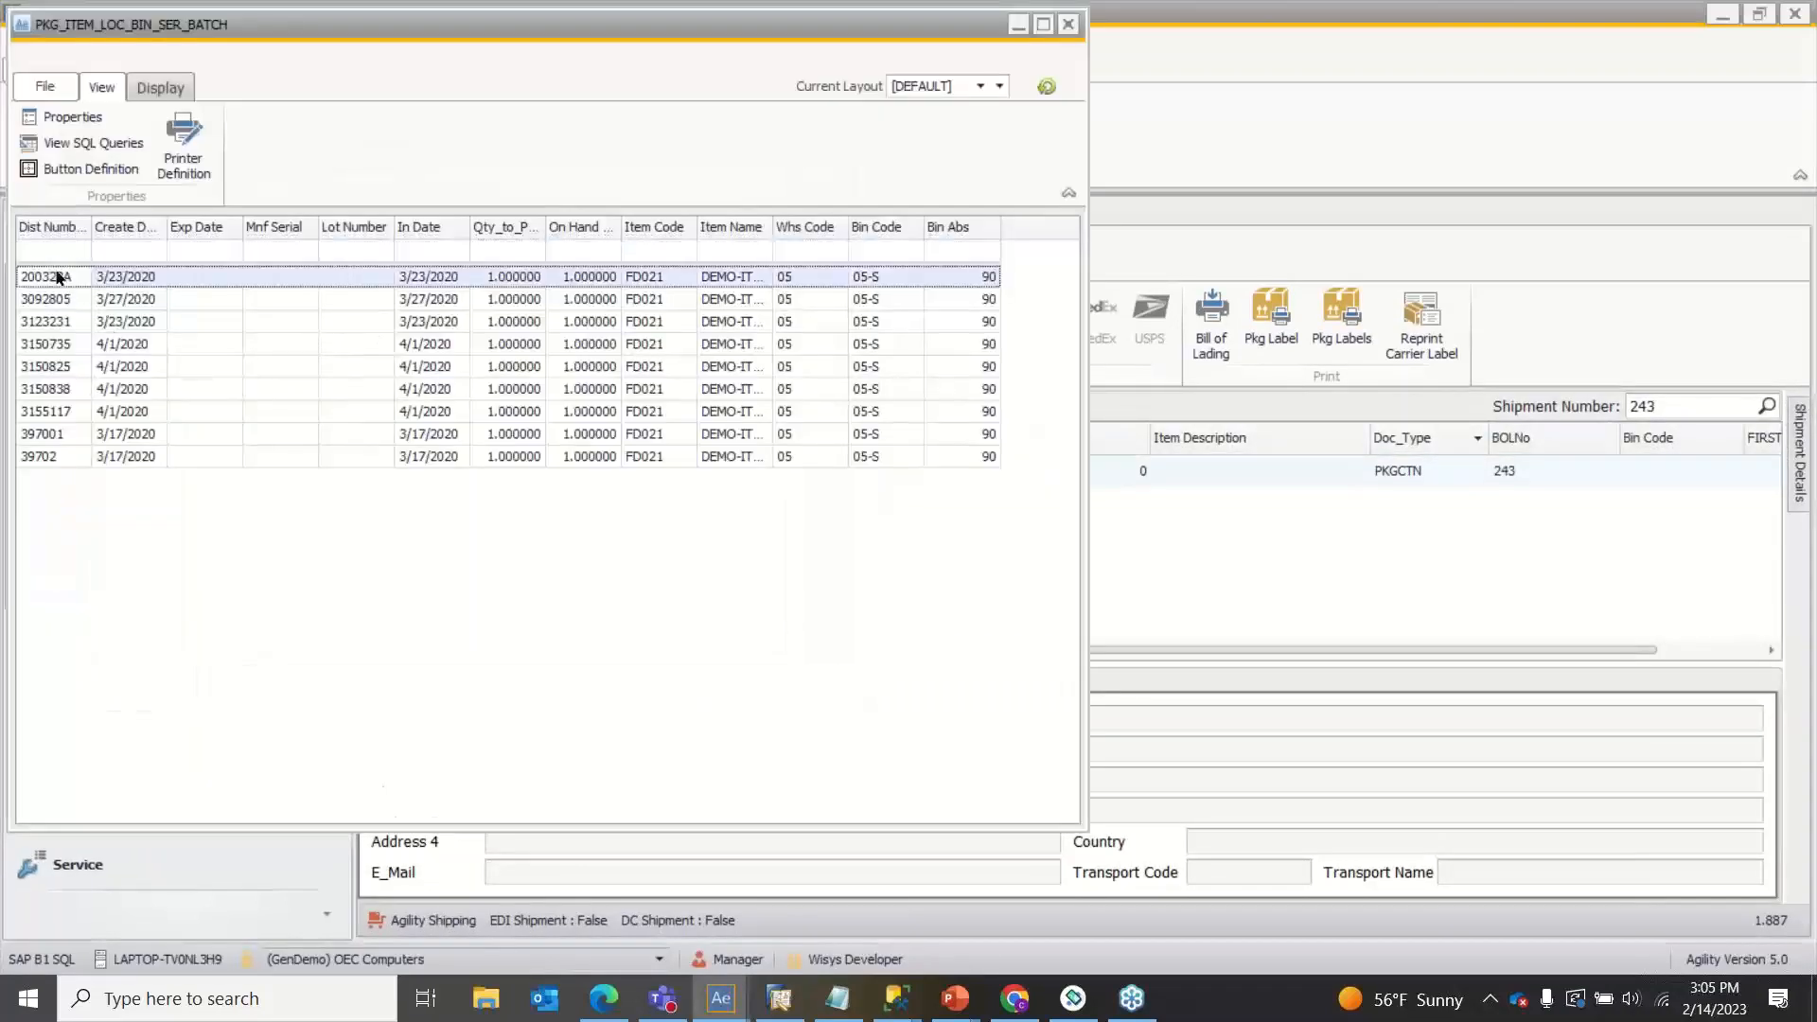
pyautogui.doubleClick(71, 281)
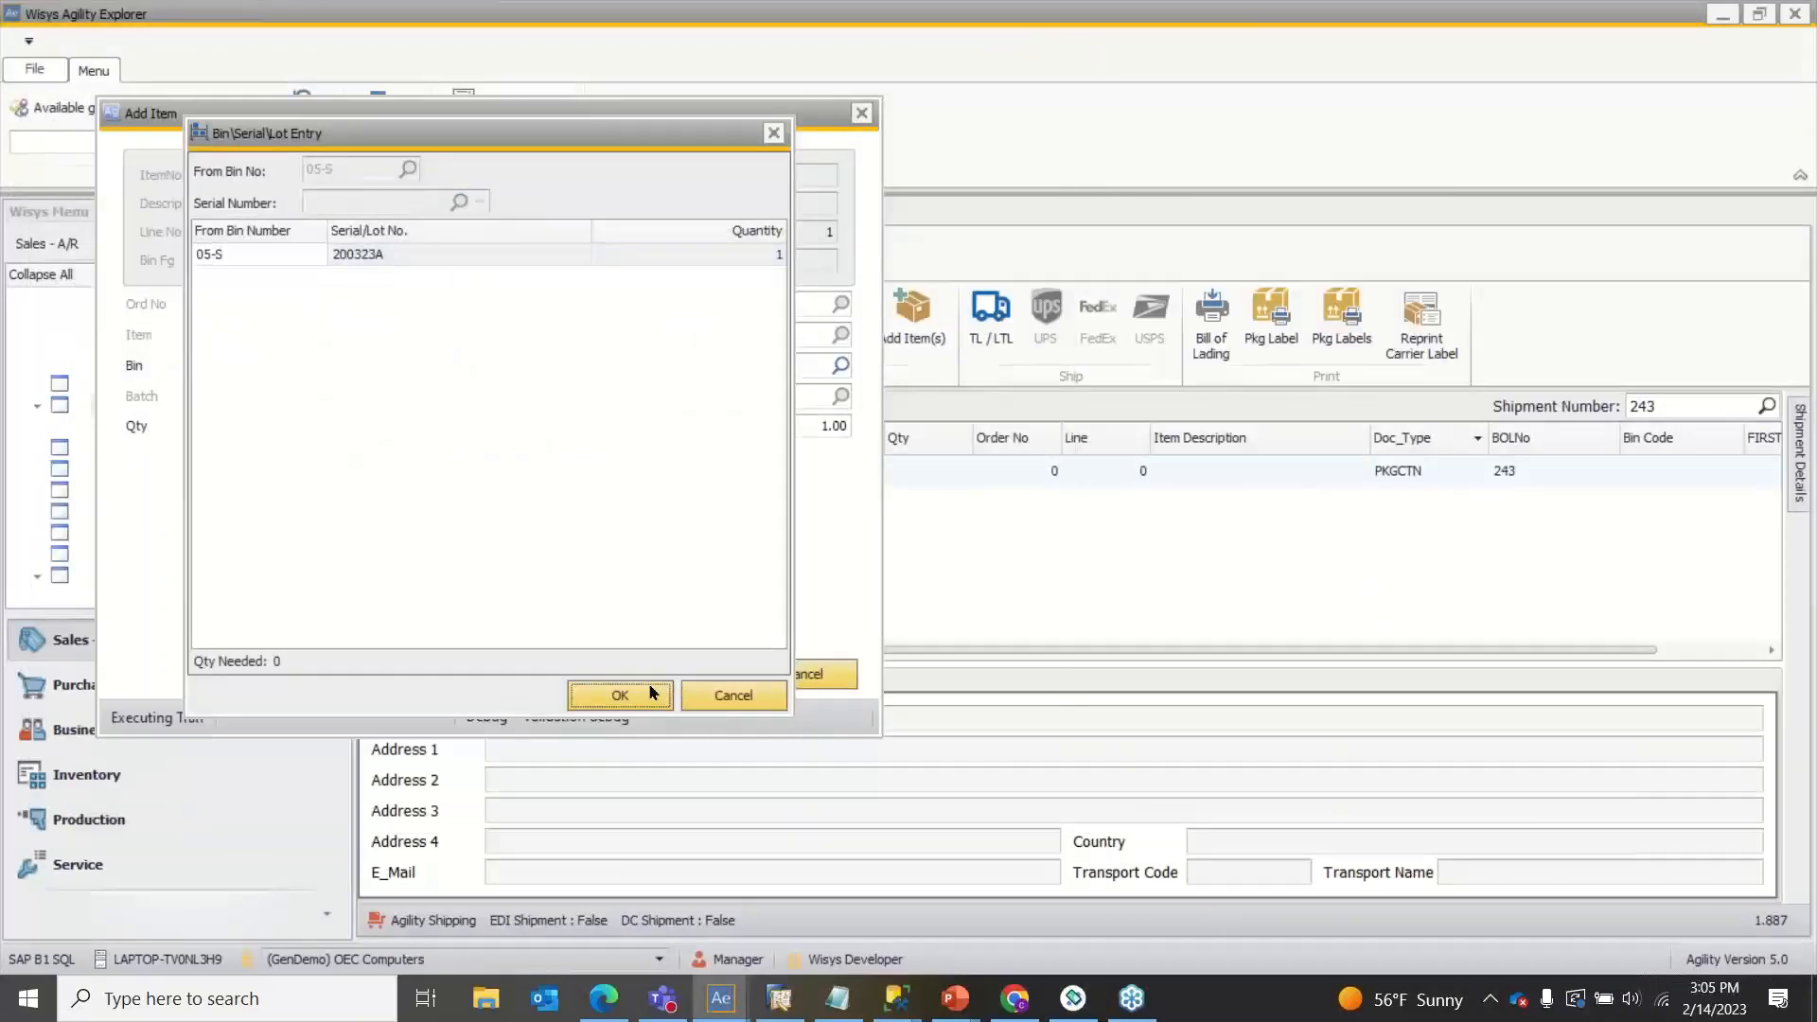
pyautogui.click(653, 694)
pyautogui.click(673, 681)
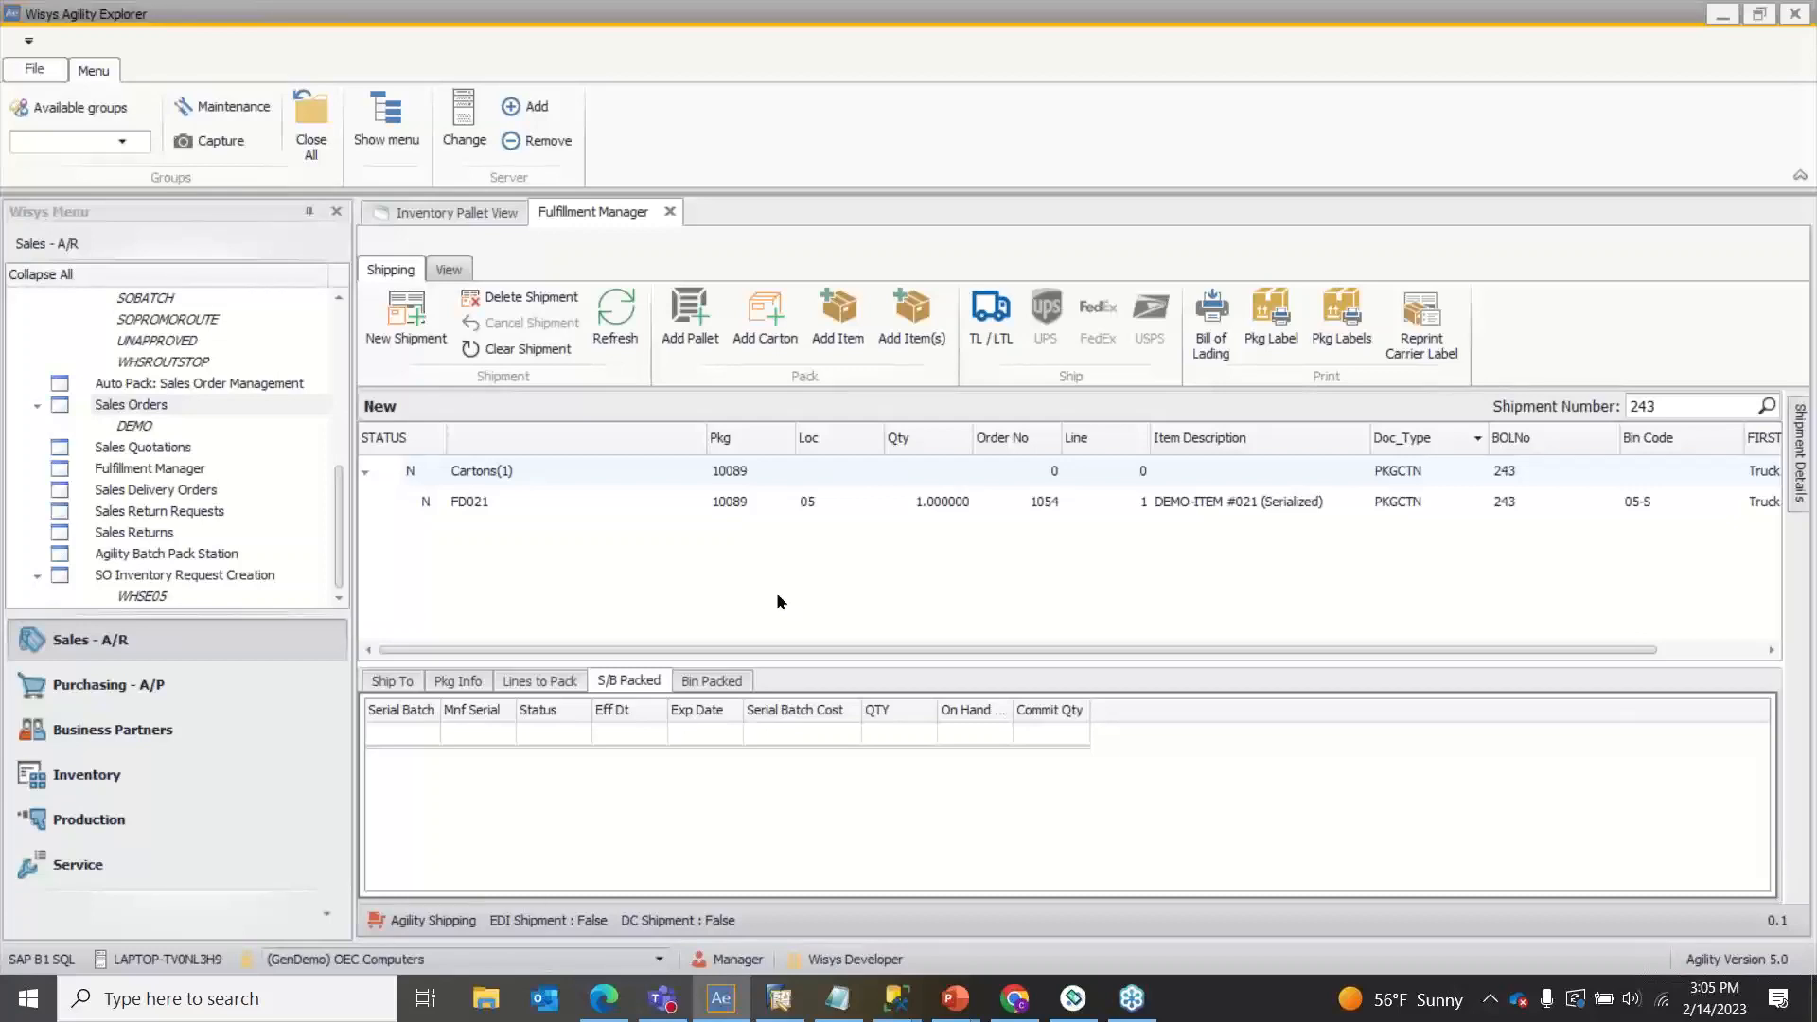
# Step: Refresh the Inventory Pallet View and check the new carton's shipment and serial number
pyautogui.click(456, 212)
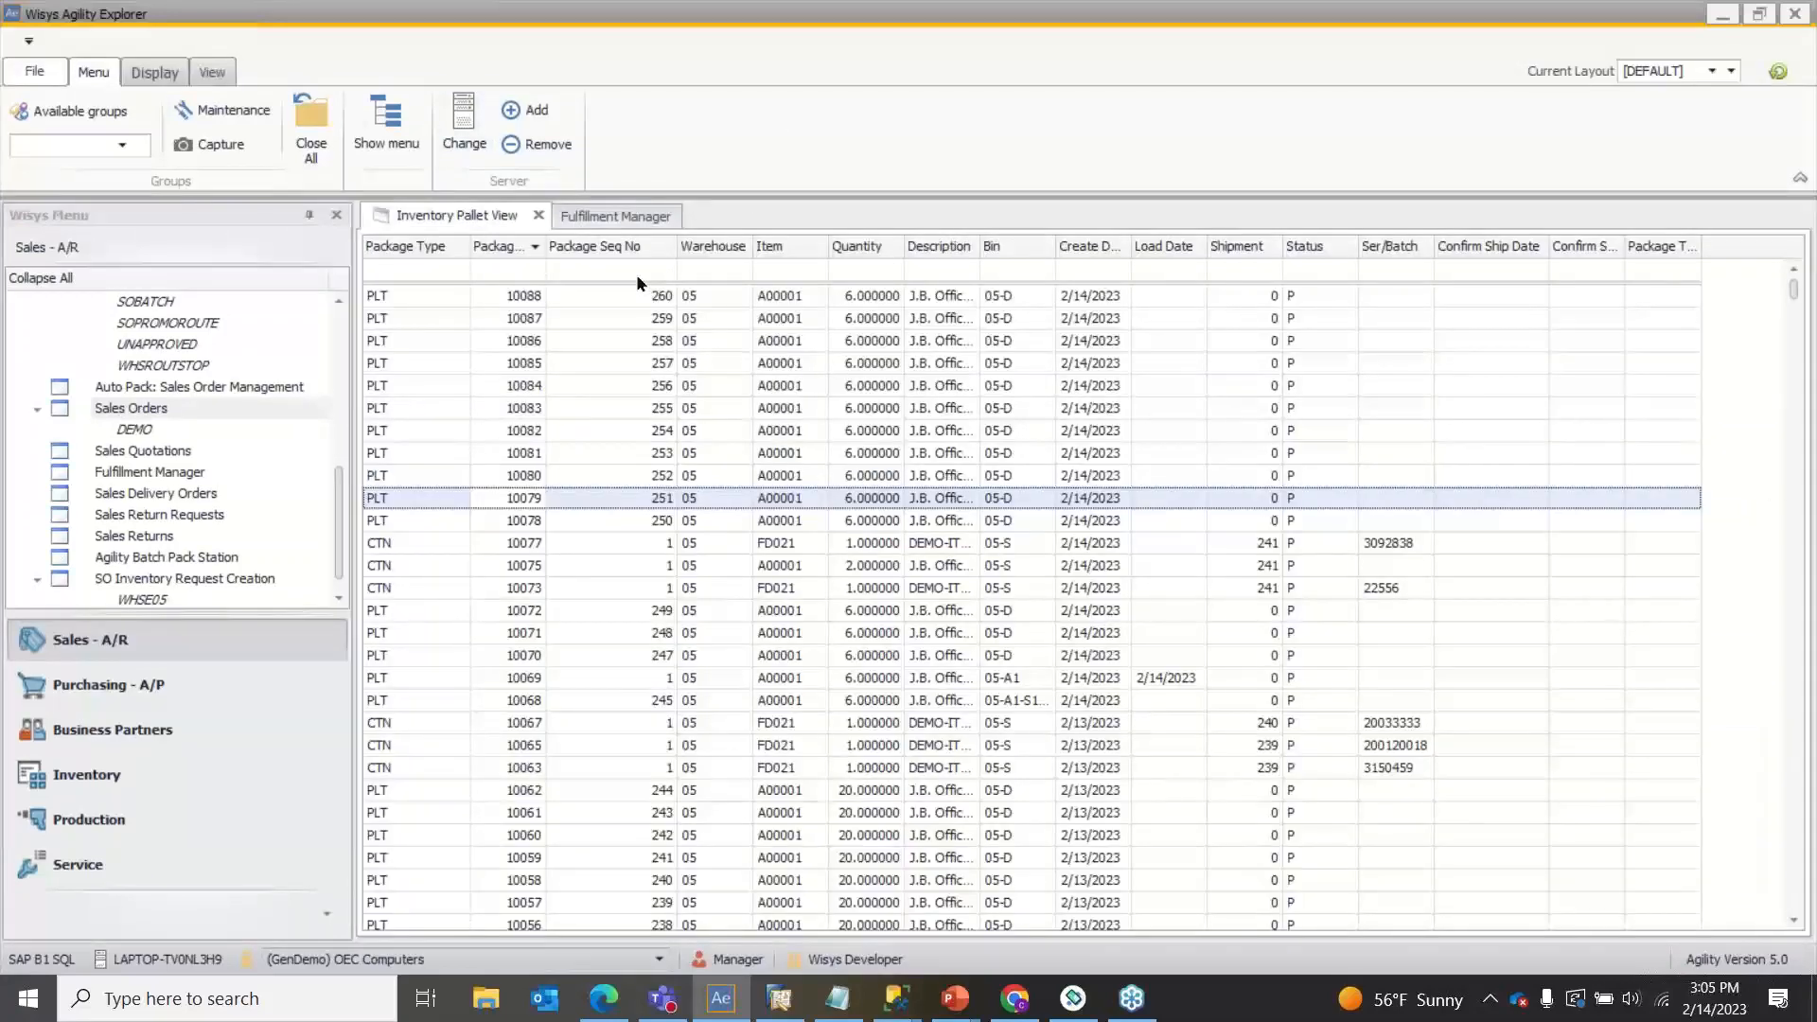
pyautogui.click(1778, 71)
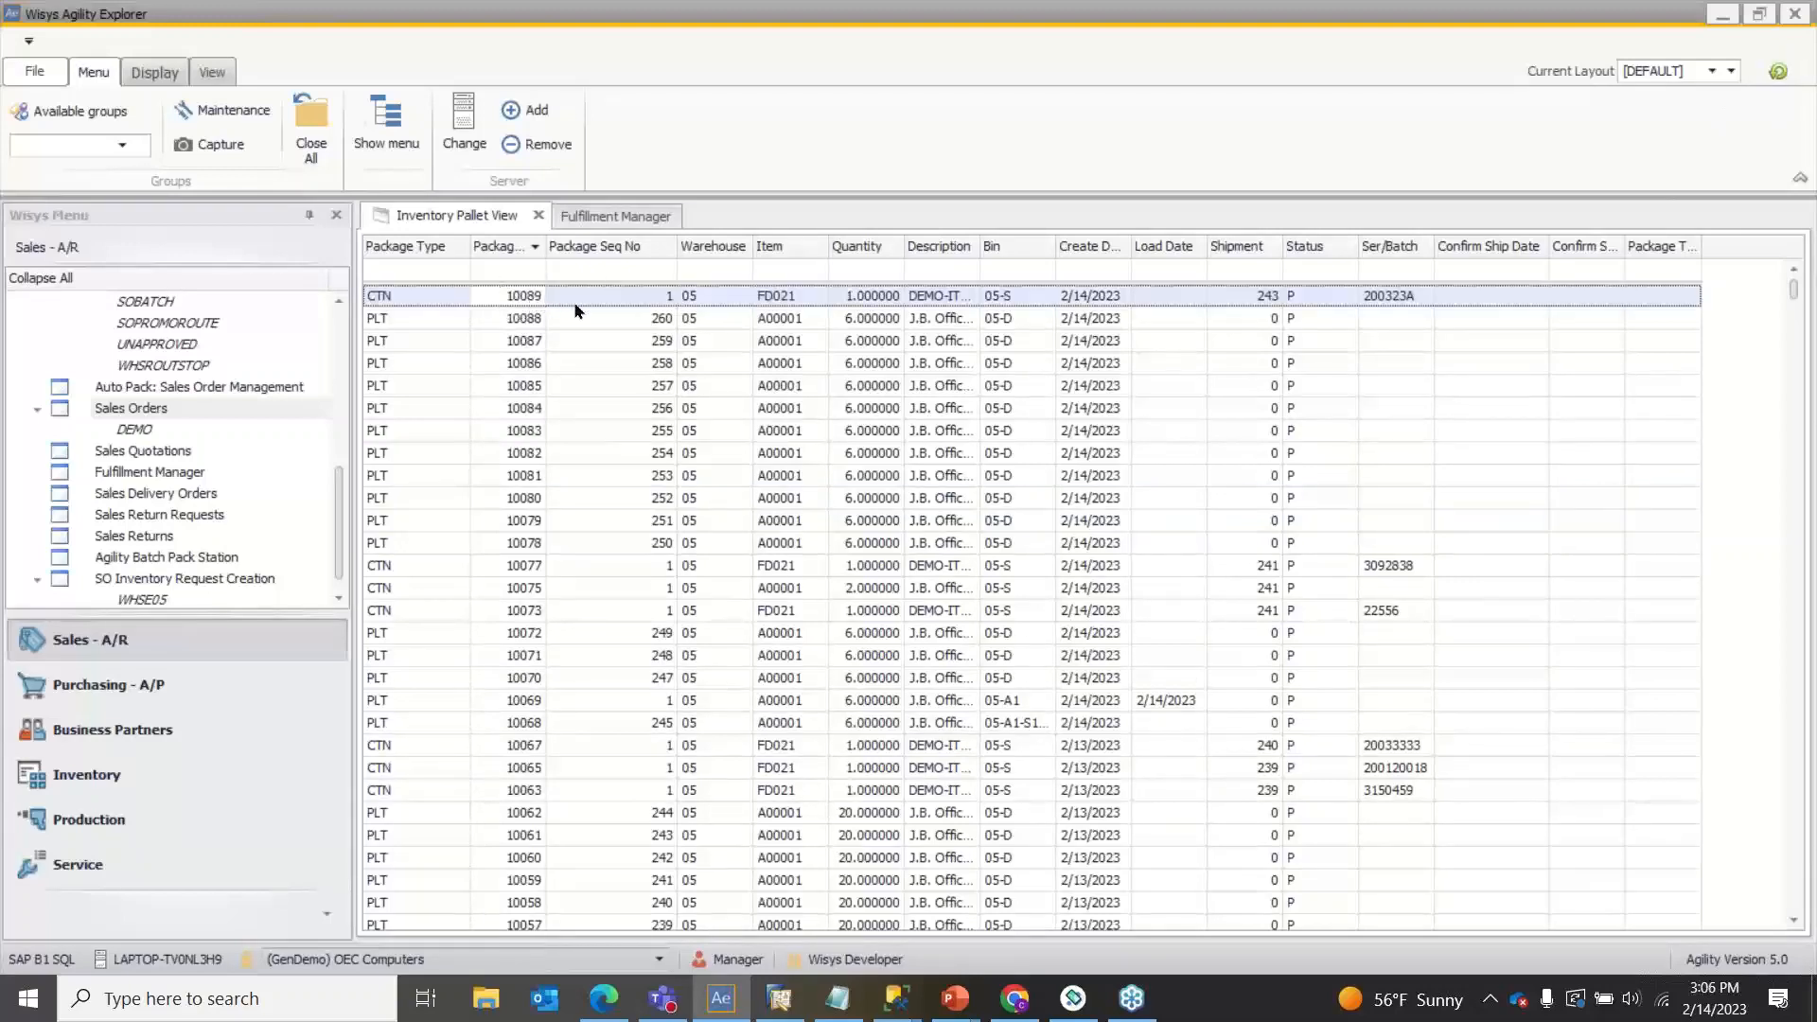
pyautogui.click(1227, 301)
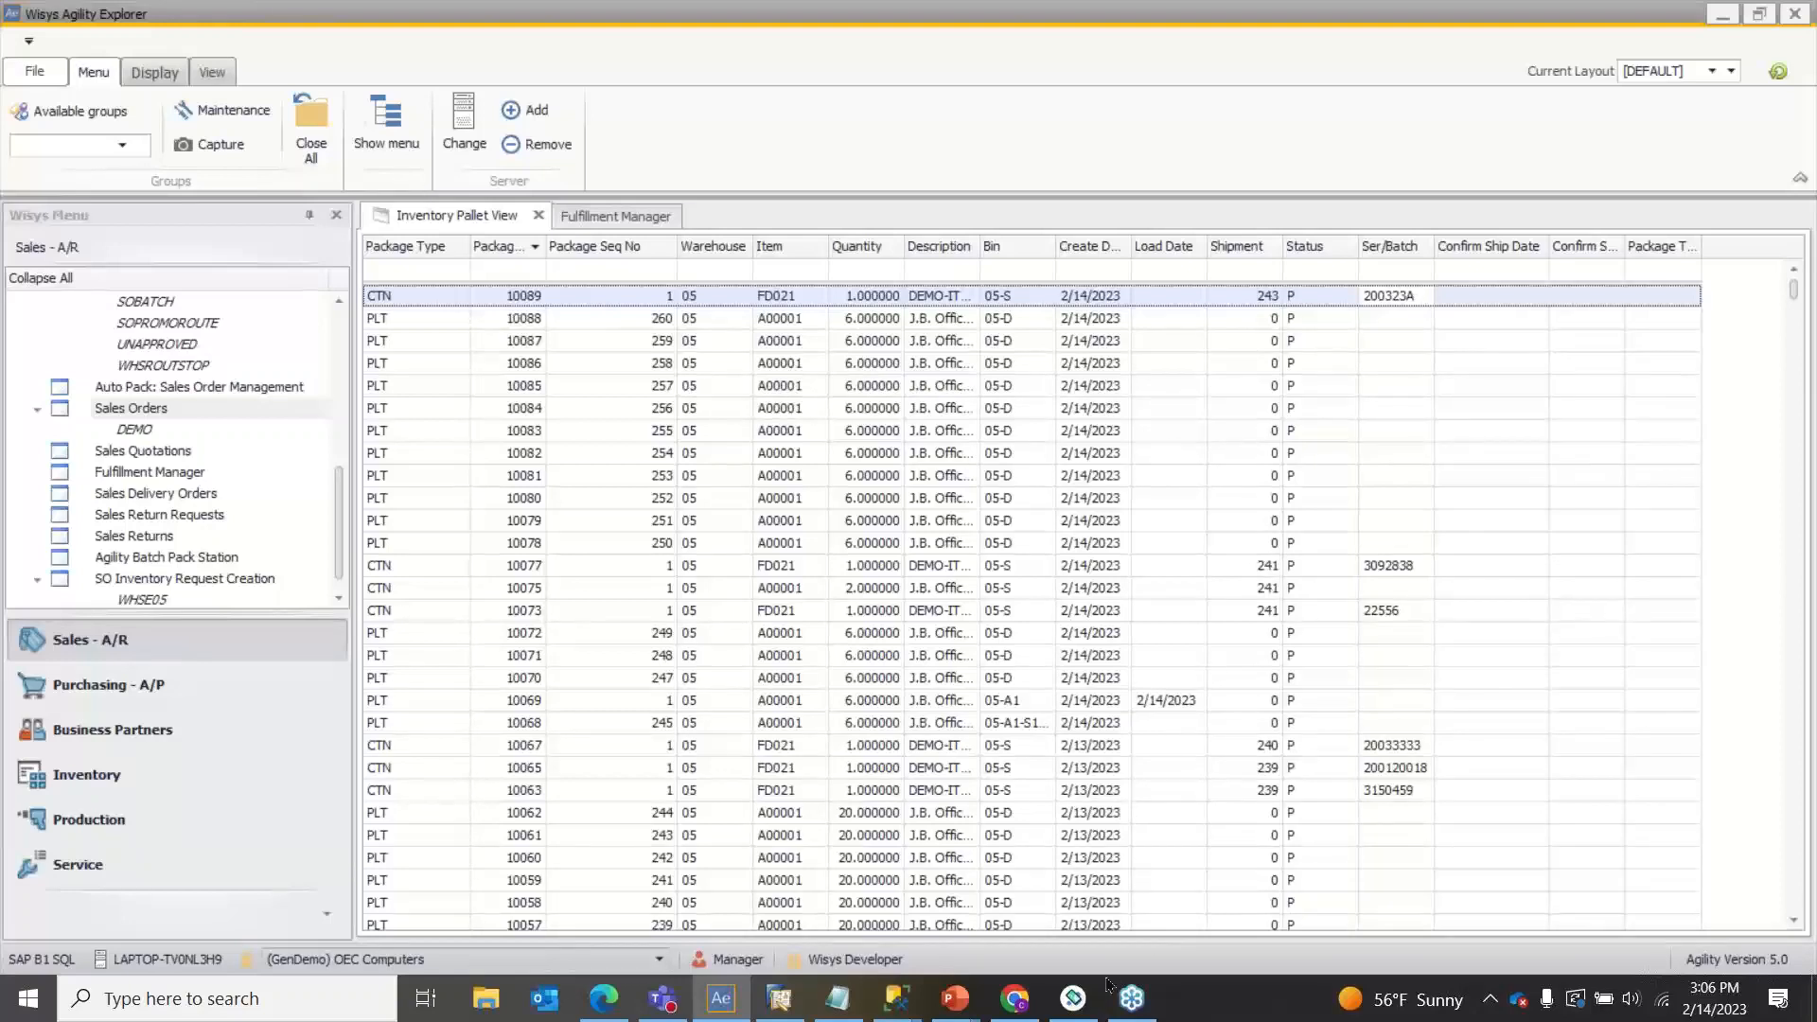
# Step: Switch to the Agility 360 handheld, open Pack Pallets and clear the prefilled shipment and pallet fields
pyautogui.click(1072, 998)
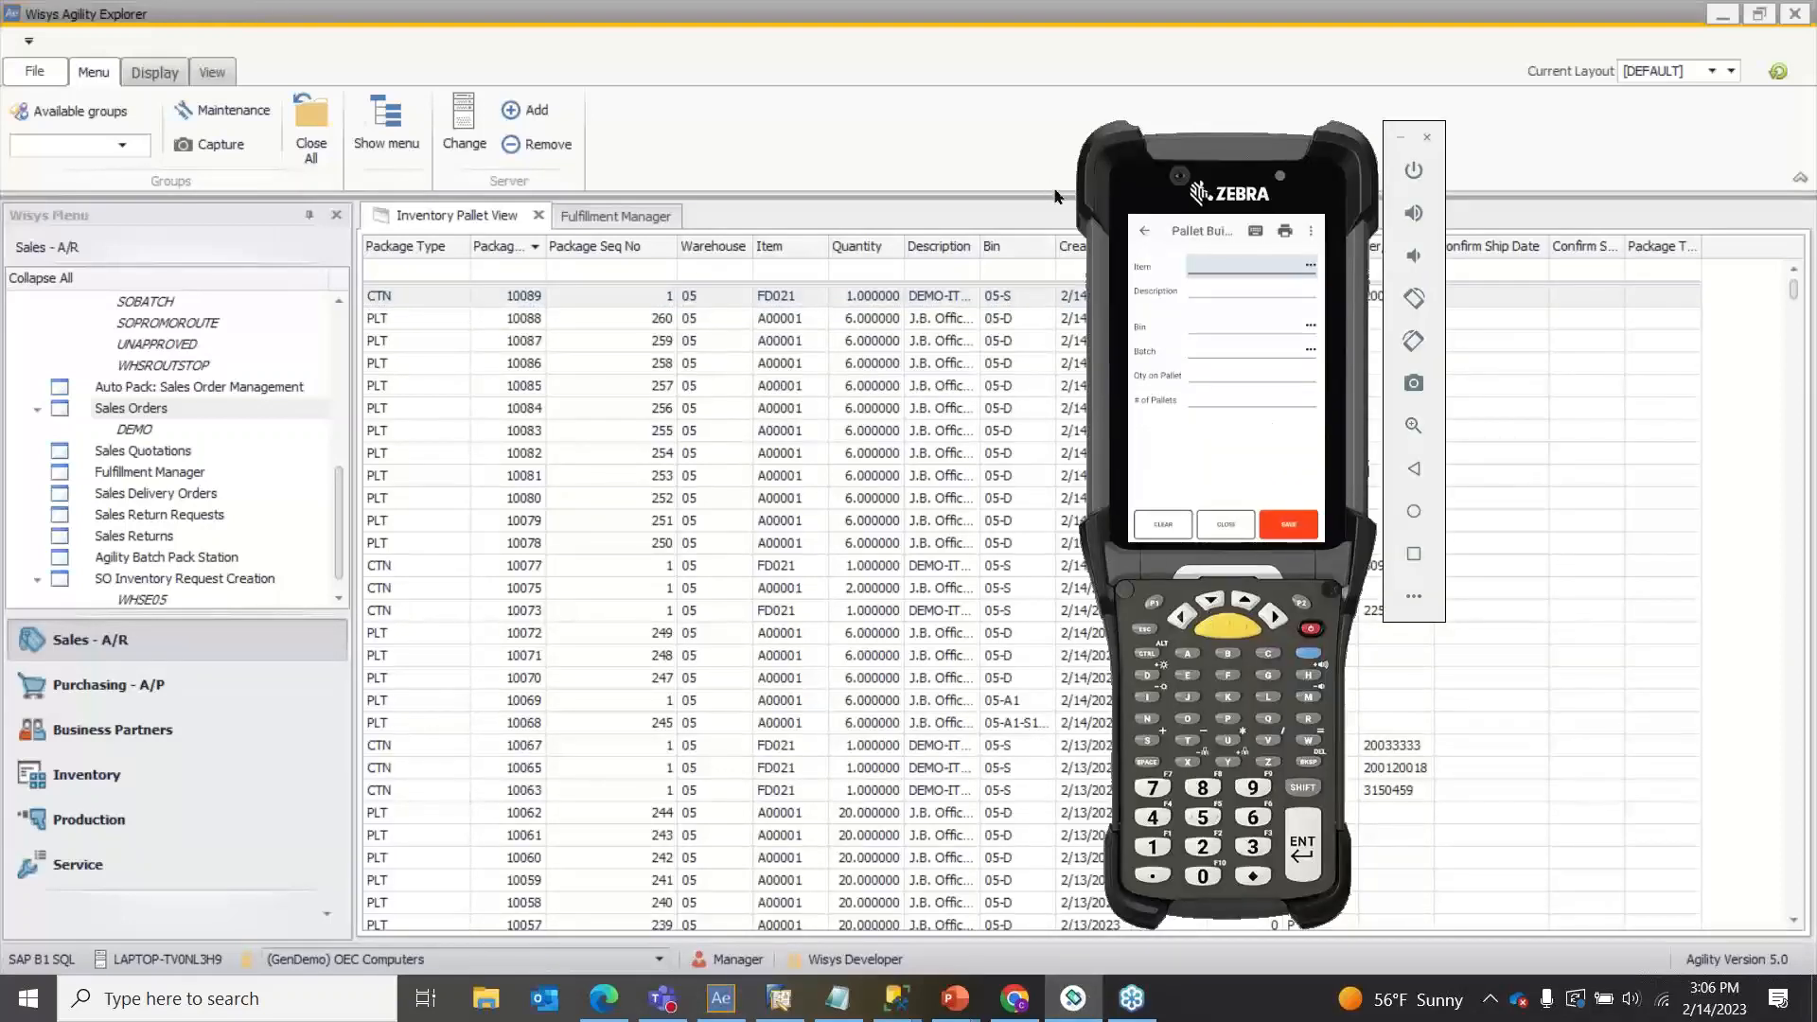
pyautogui.click(1146, 233)
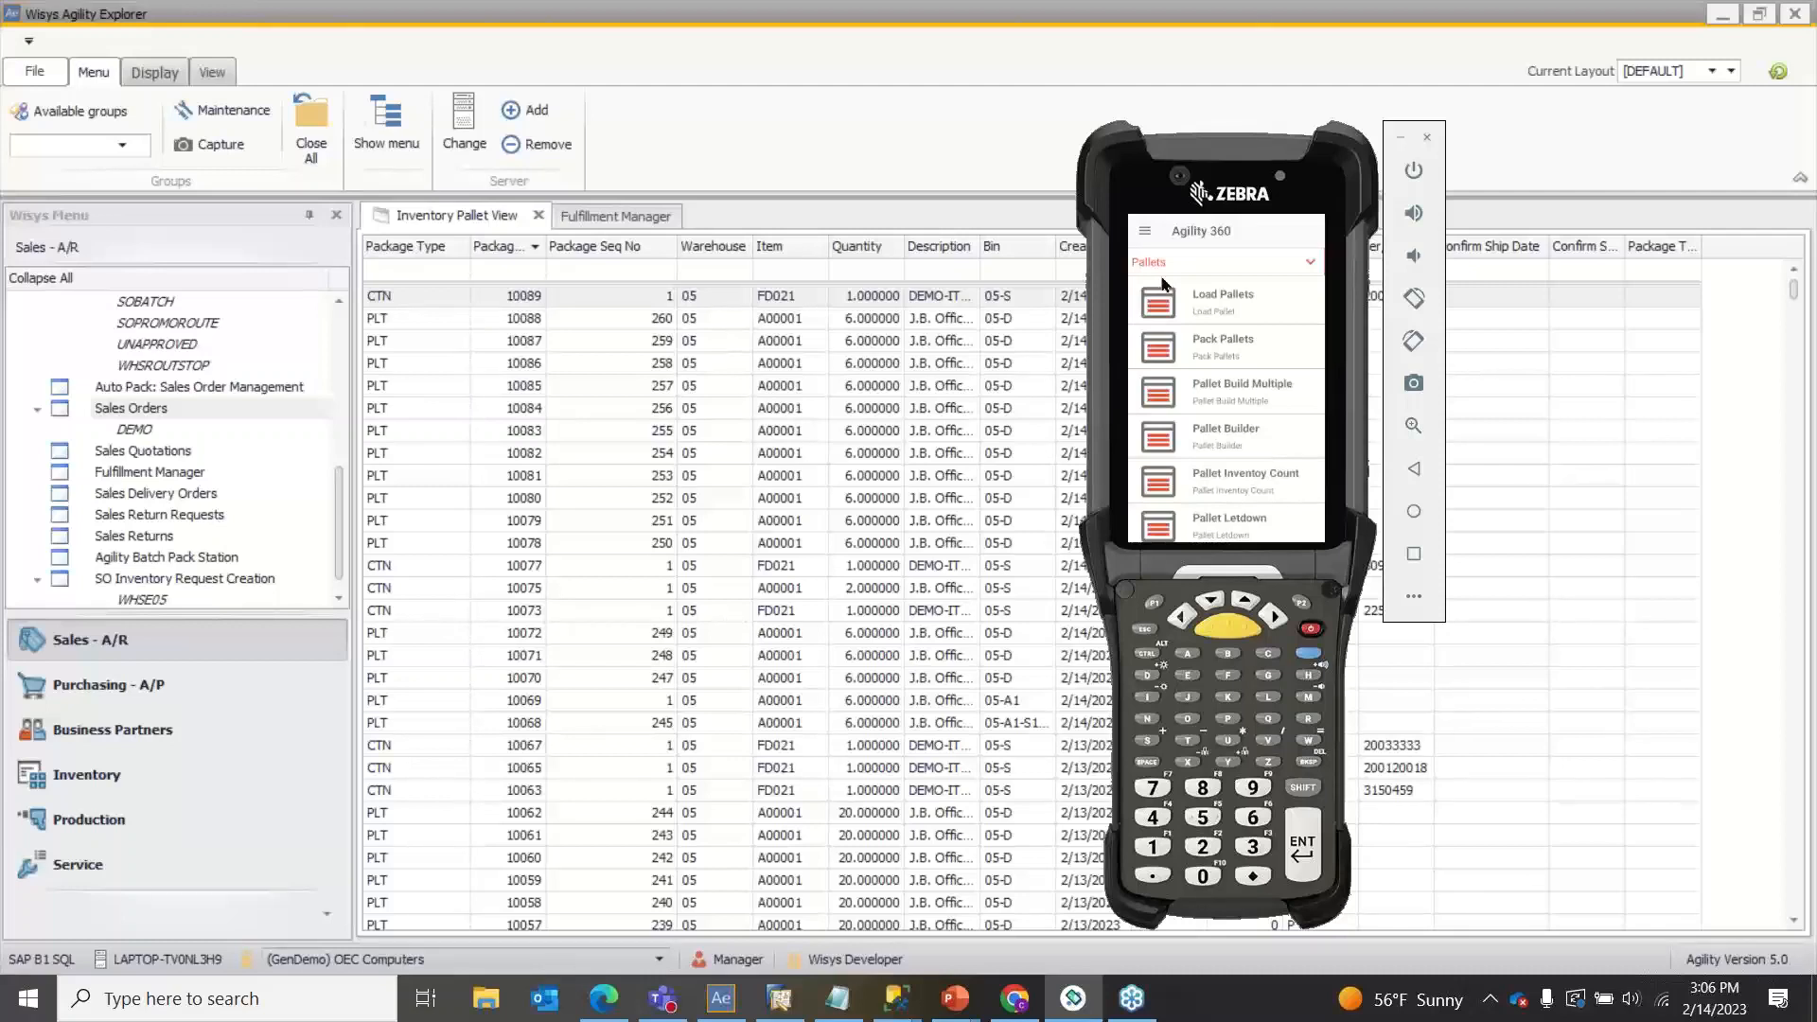
pyautogui.click(1207, 342)
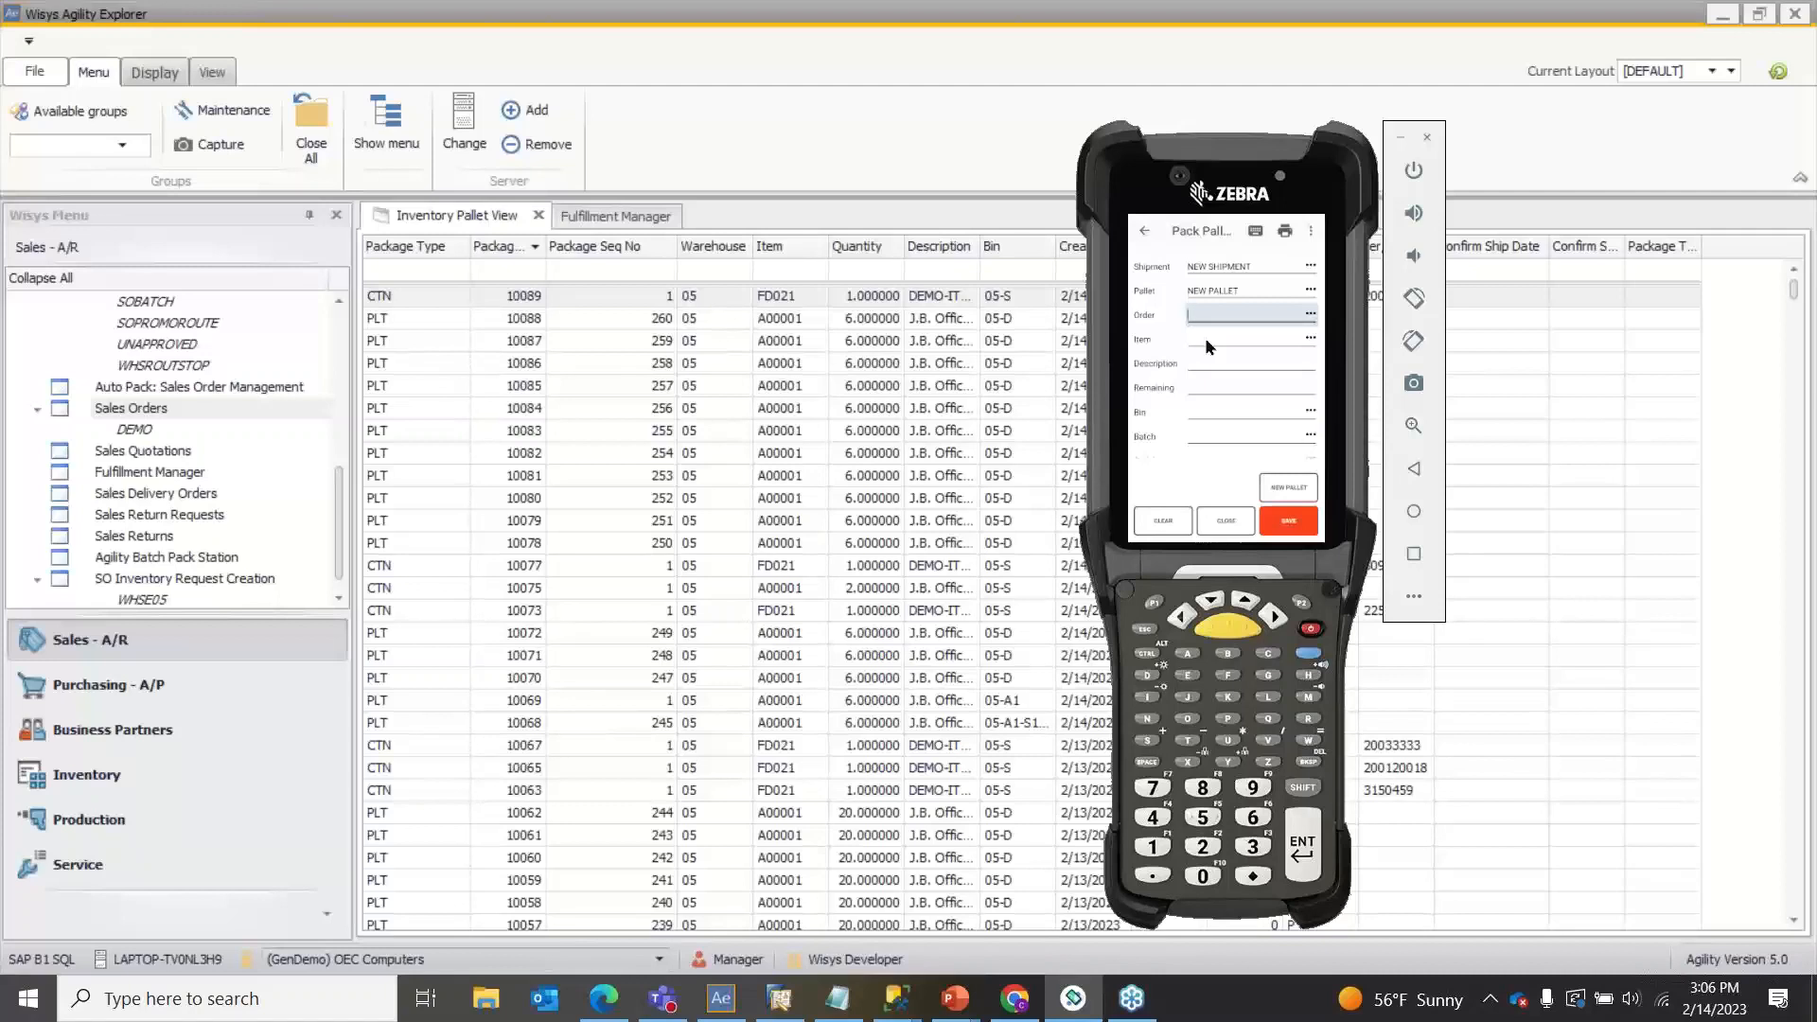
pyautogui.click(1171, 523)
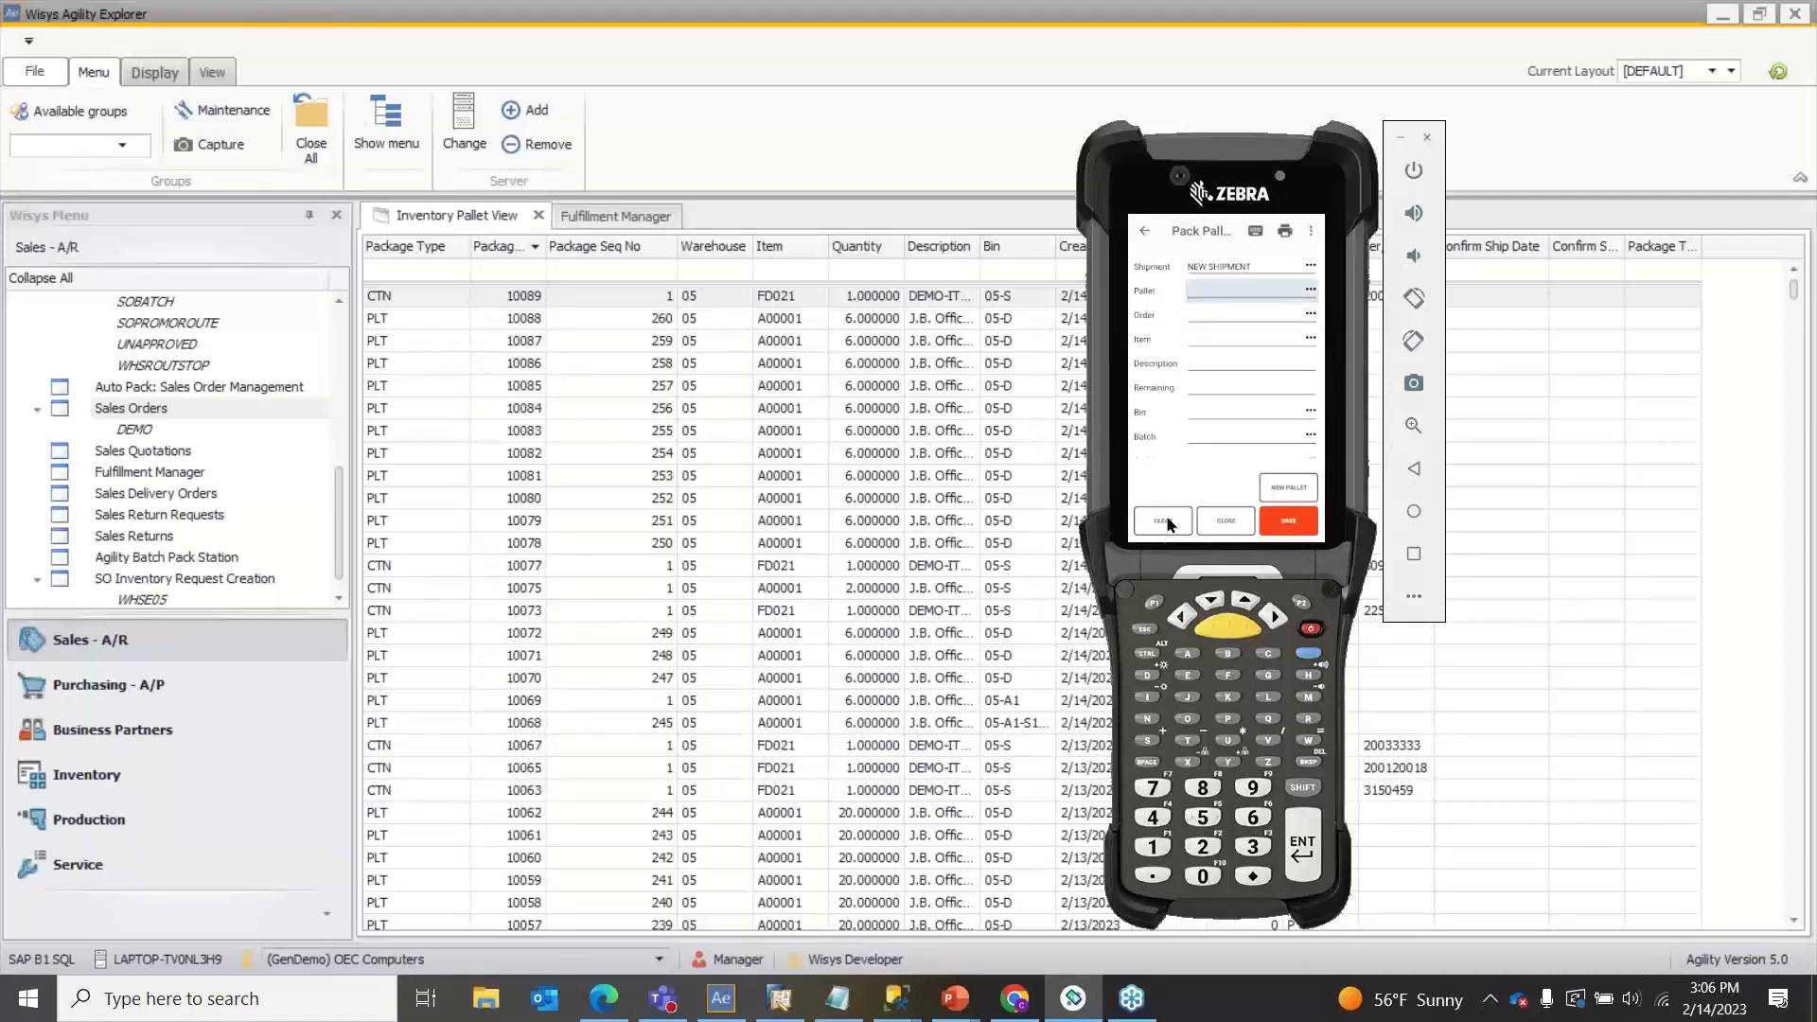
pyautogui.click(1170, 520)
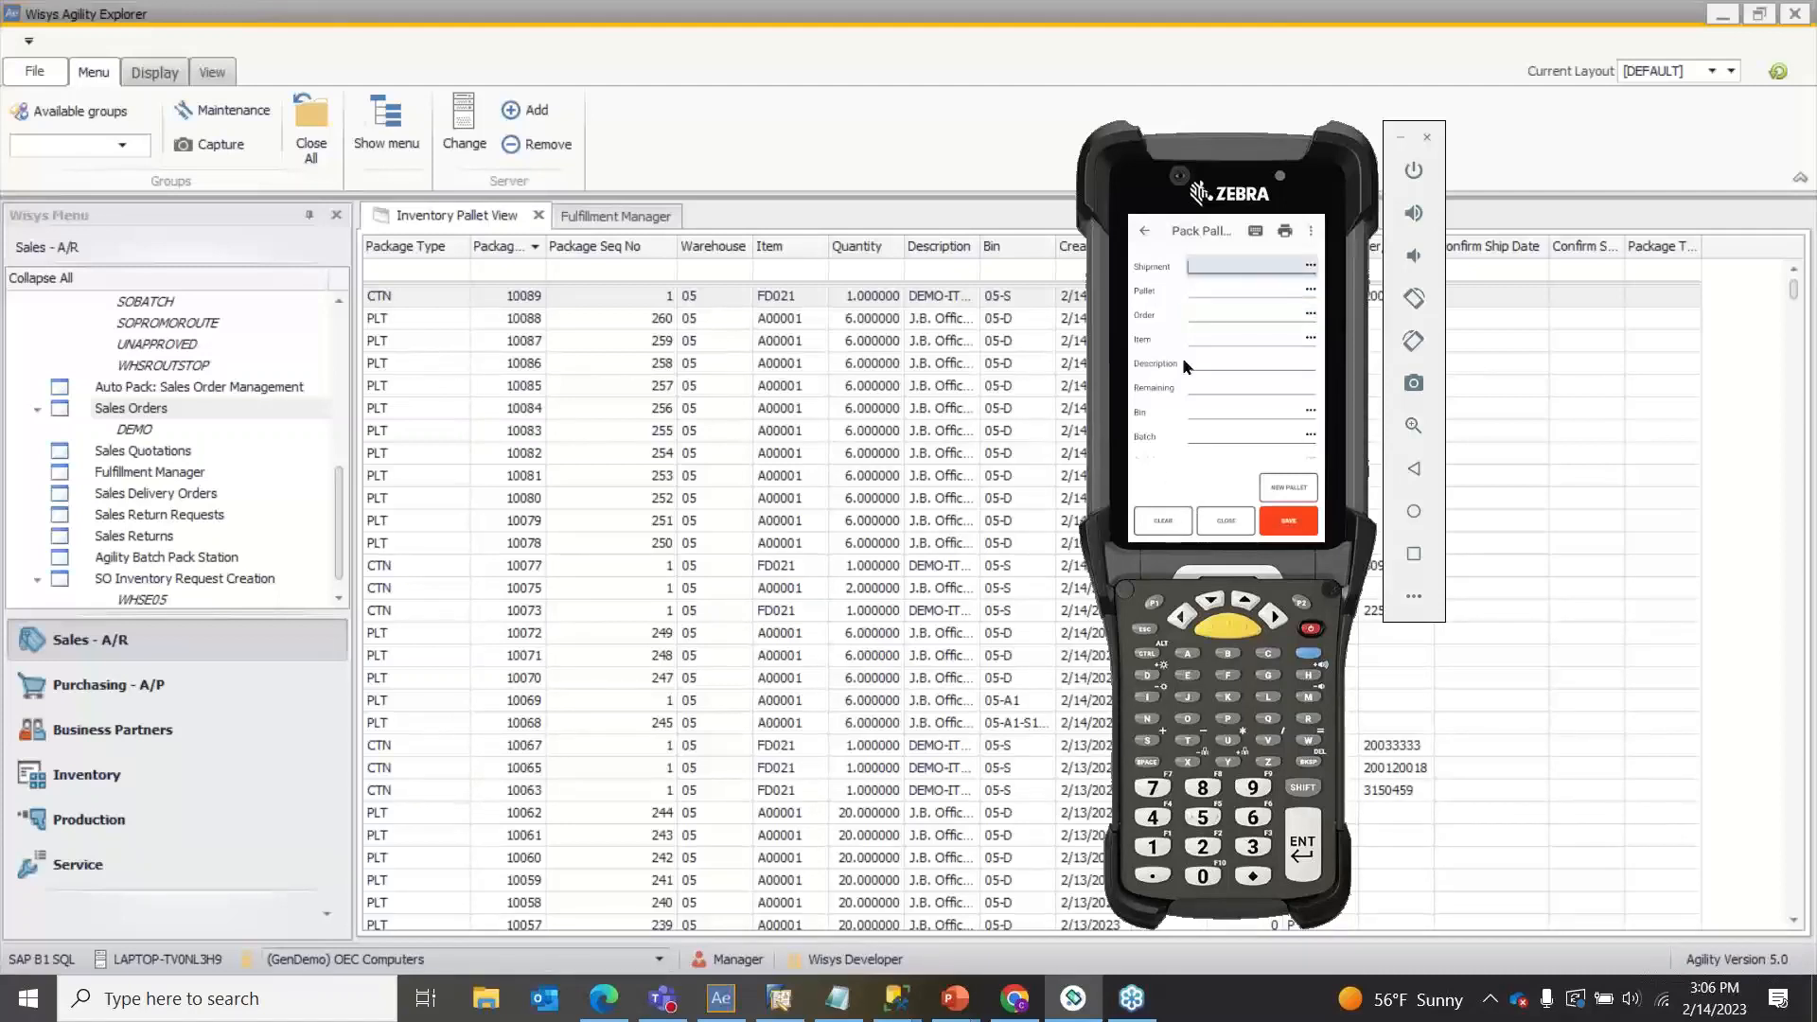
# Step: Look up the shipment number in Fulfillment Manager, then enter shipment 243, a new pallet, the sales order number and item A00001 in Pack Pallets
pyautogui.click(620, 219)
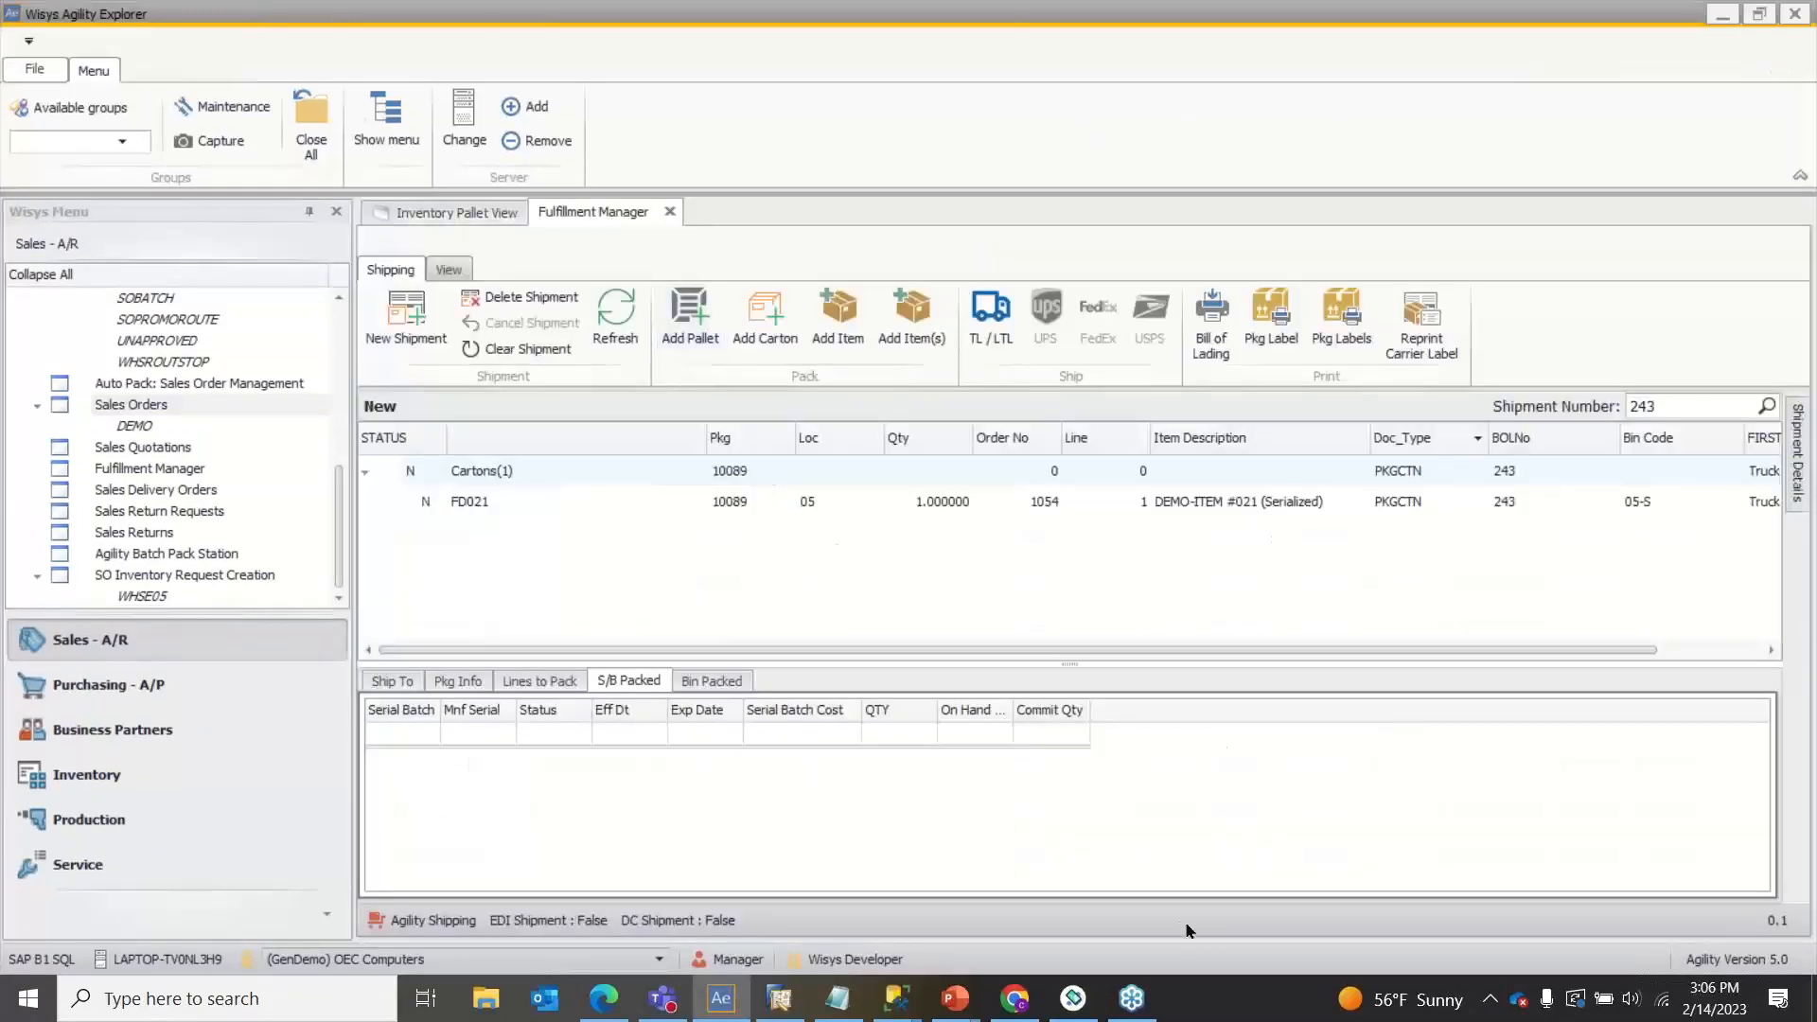
pyautogui.click(1073, 999)
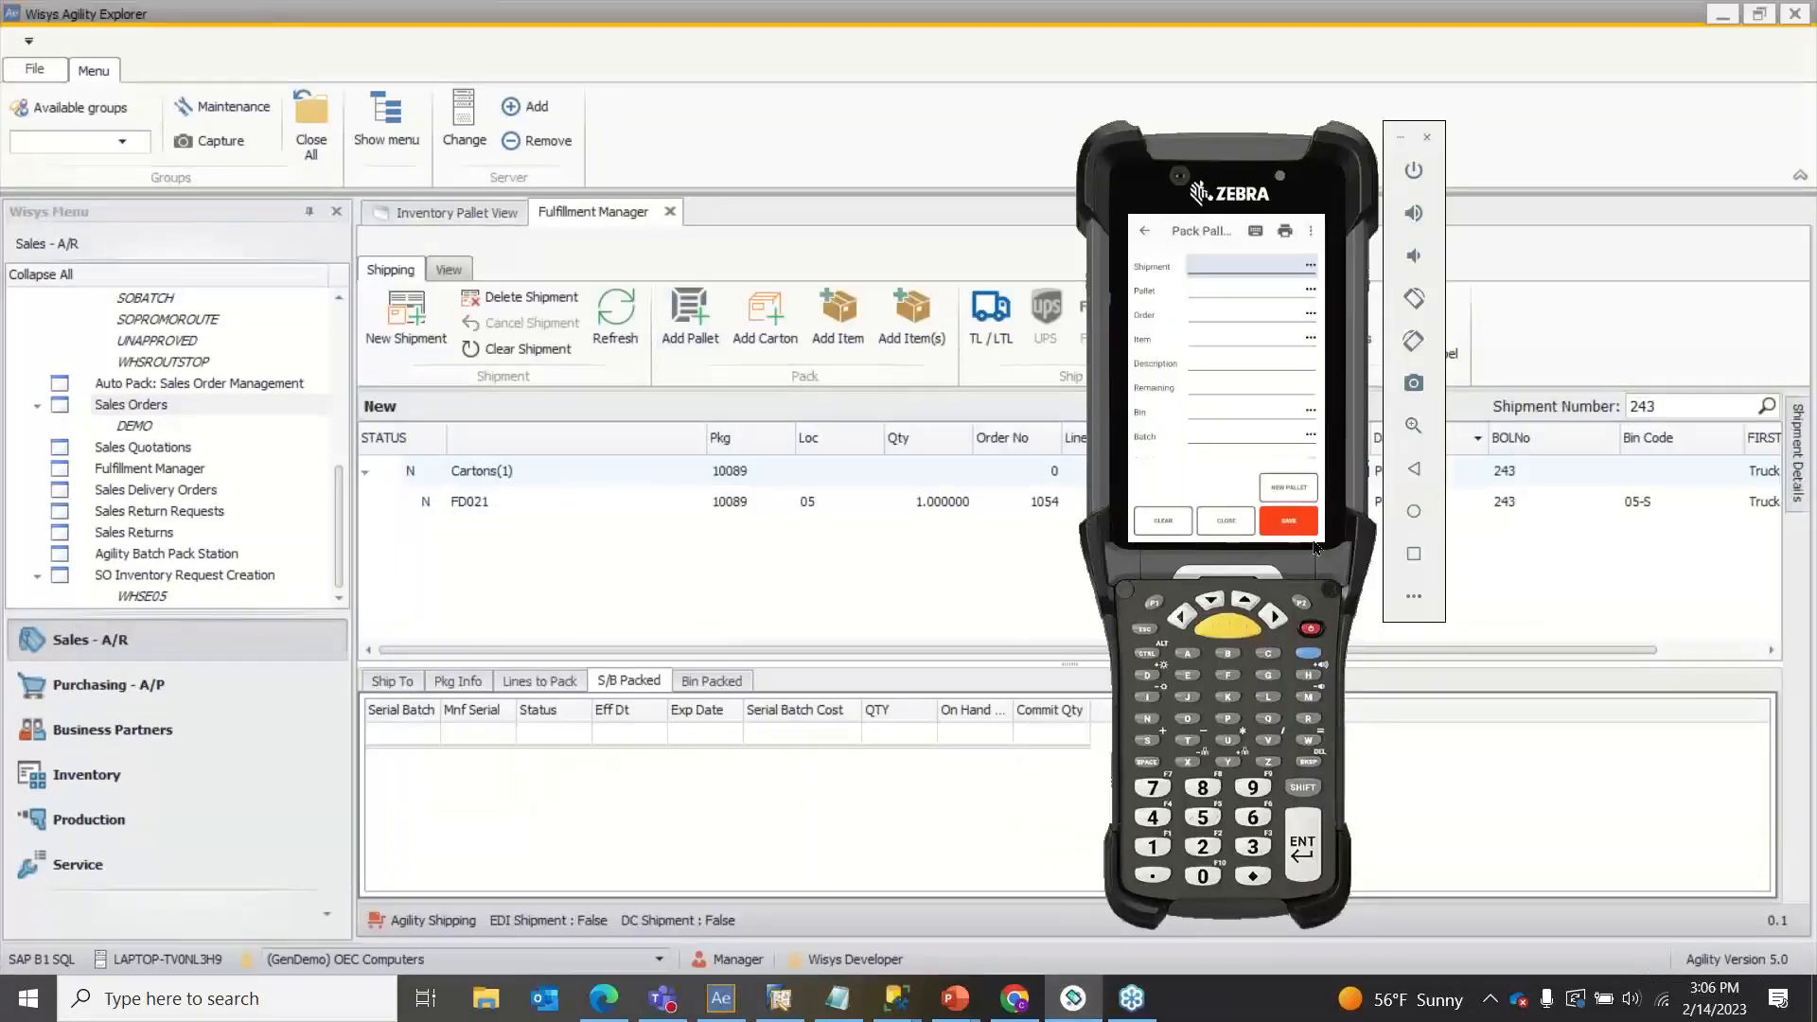
pyautogui.write('243')
pyautogui.press('Return')
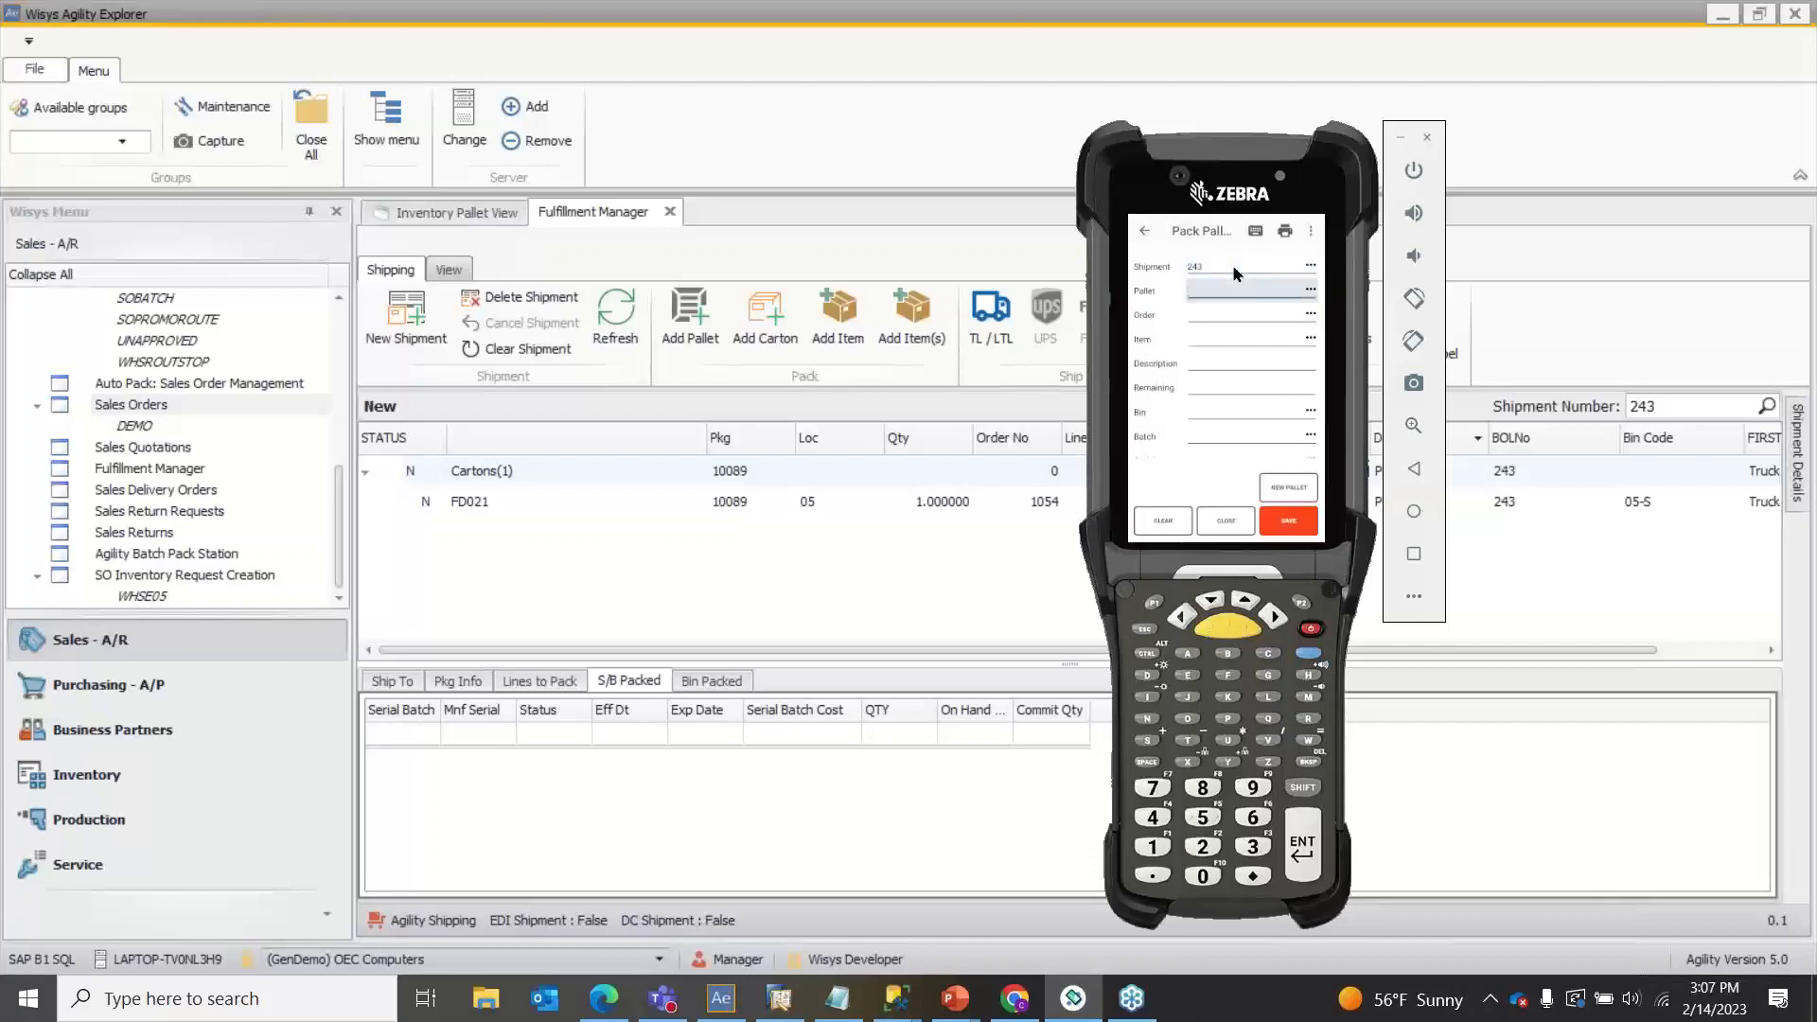
pyautogui.press('Return')
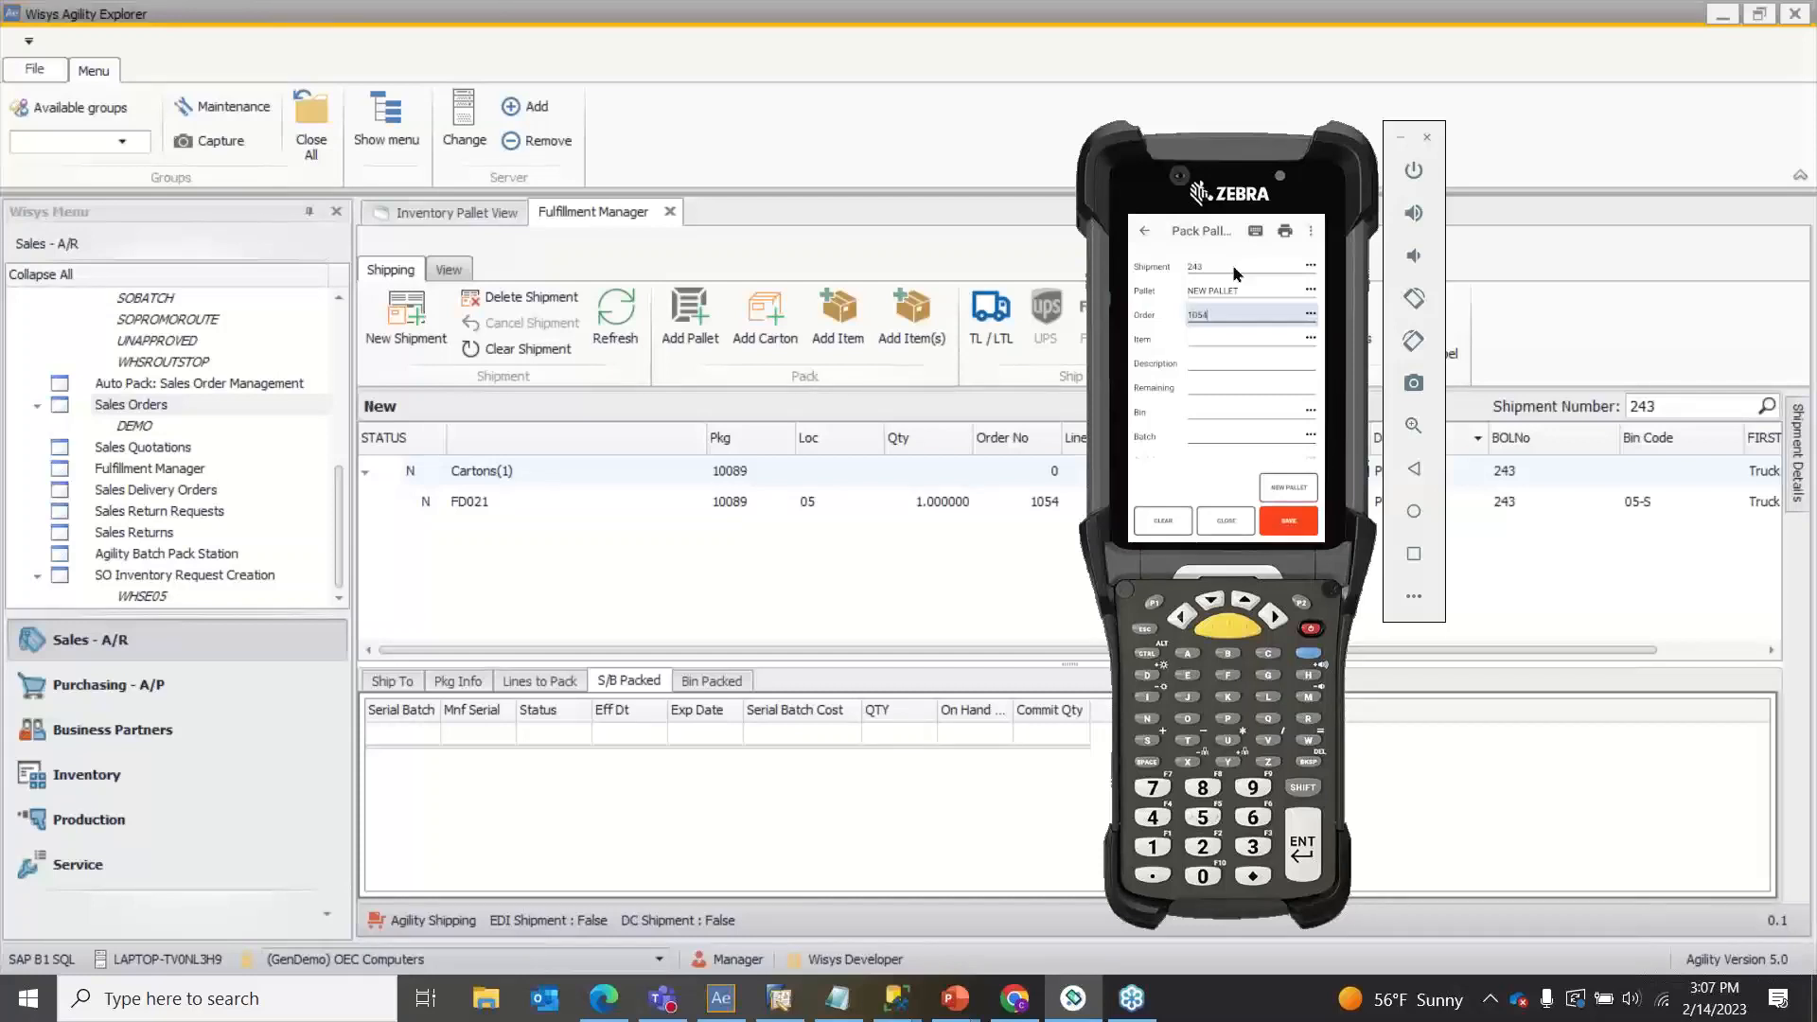
pyautogui.press('Return')
pyautogui.write('A00001')
pyautogui.press('Return')
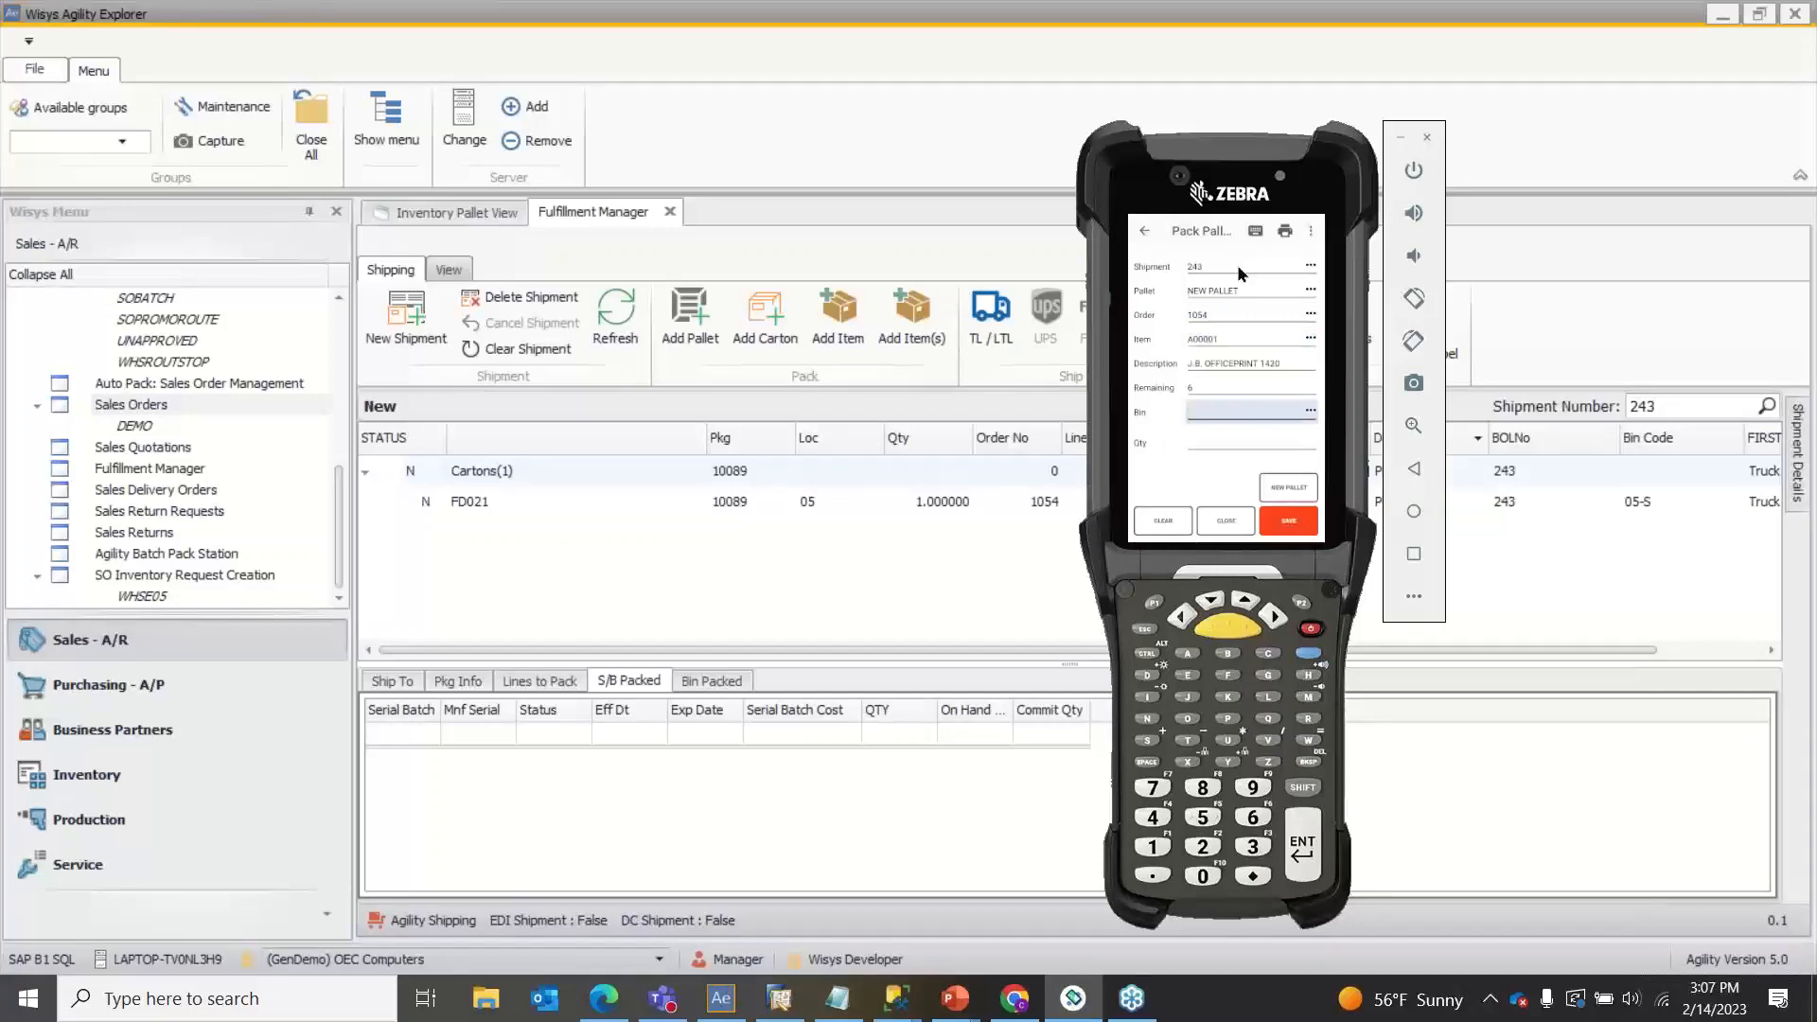
# Step: Pack quantity 2 from bin 05-D onto the new pallet, save it and cancel the label printing
pyautogui.click(1305, 412)
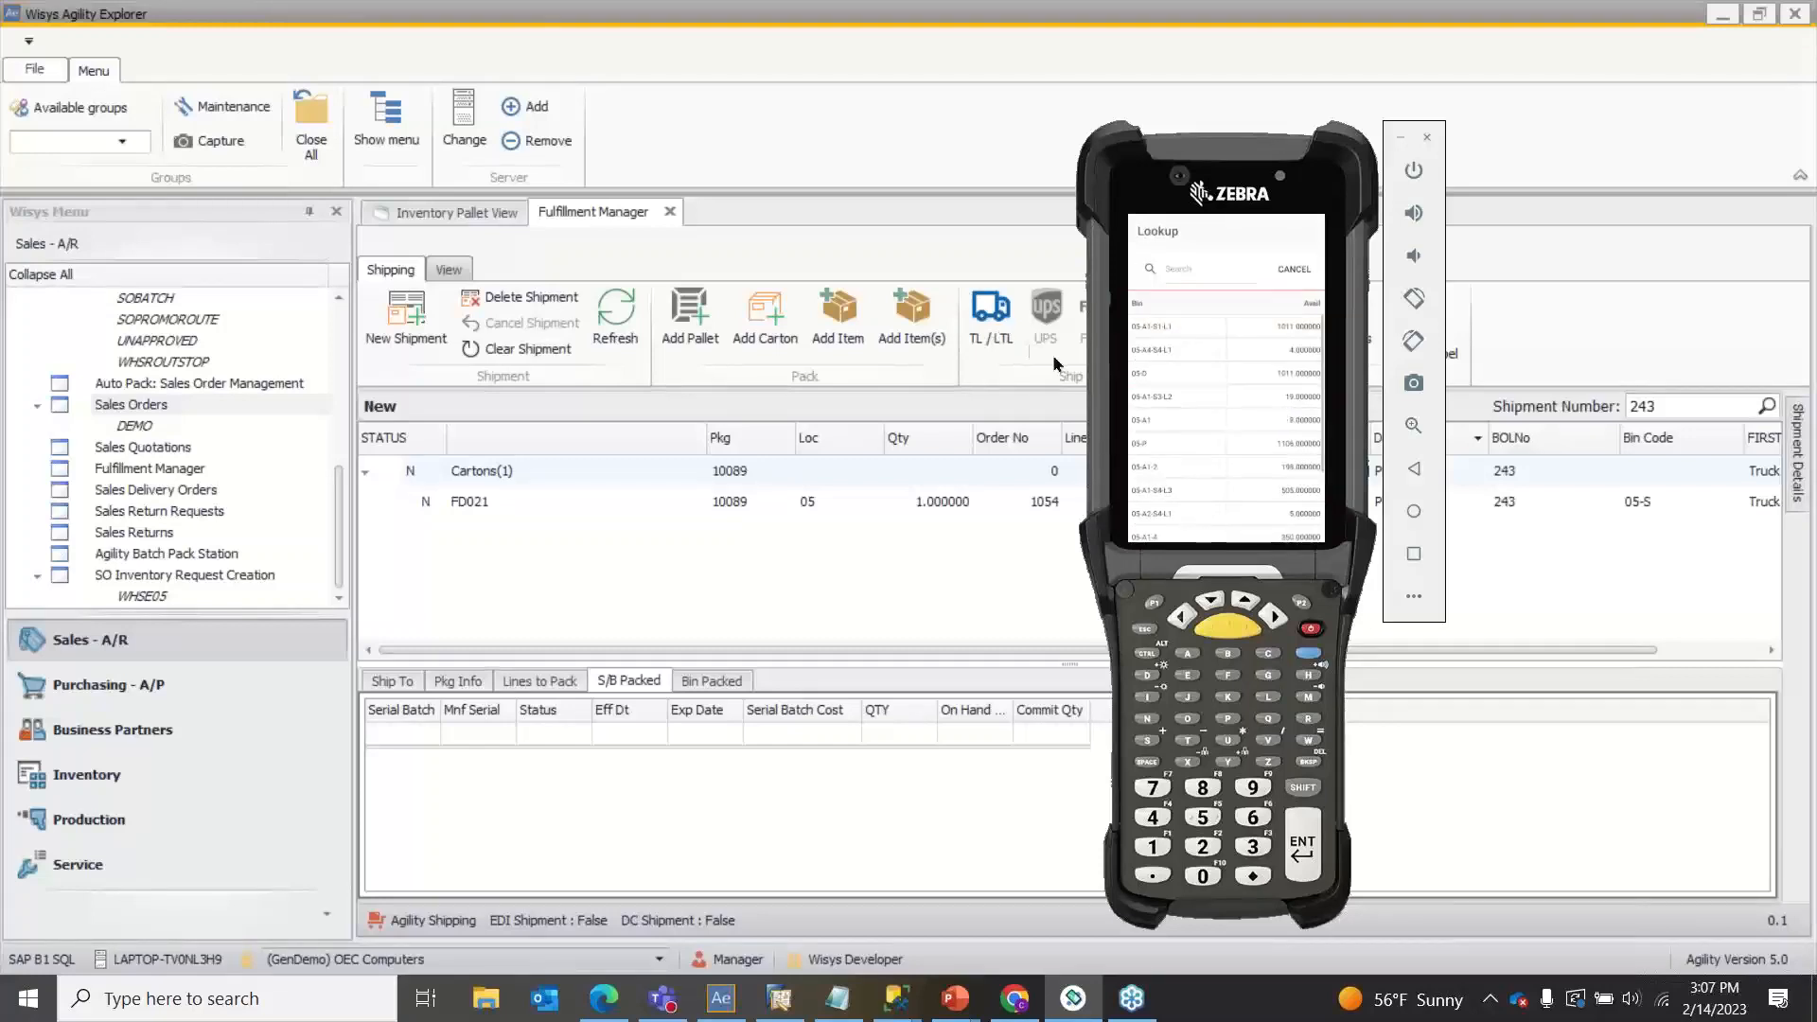
pyautogui.click(1149, 376)
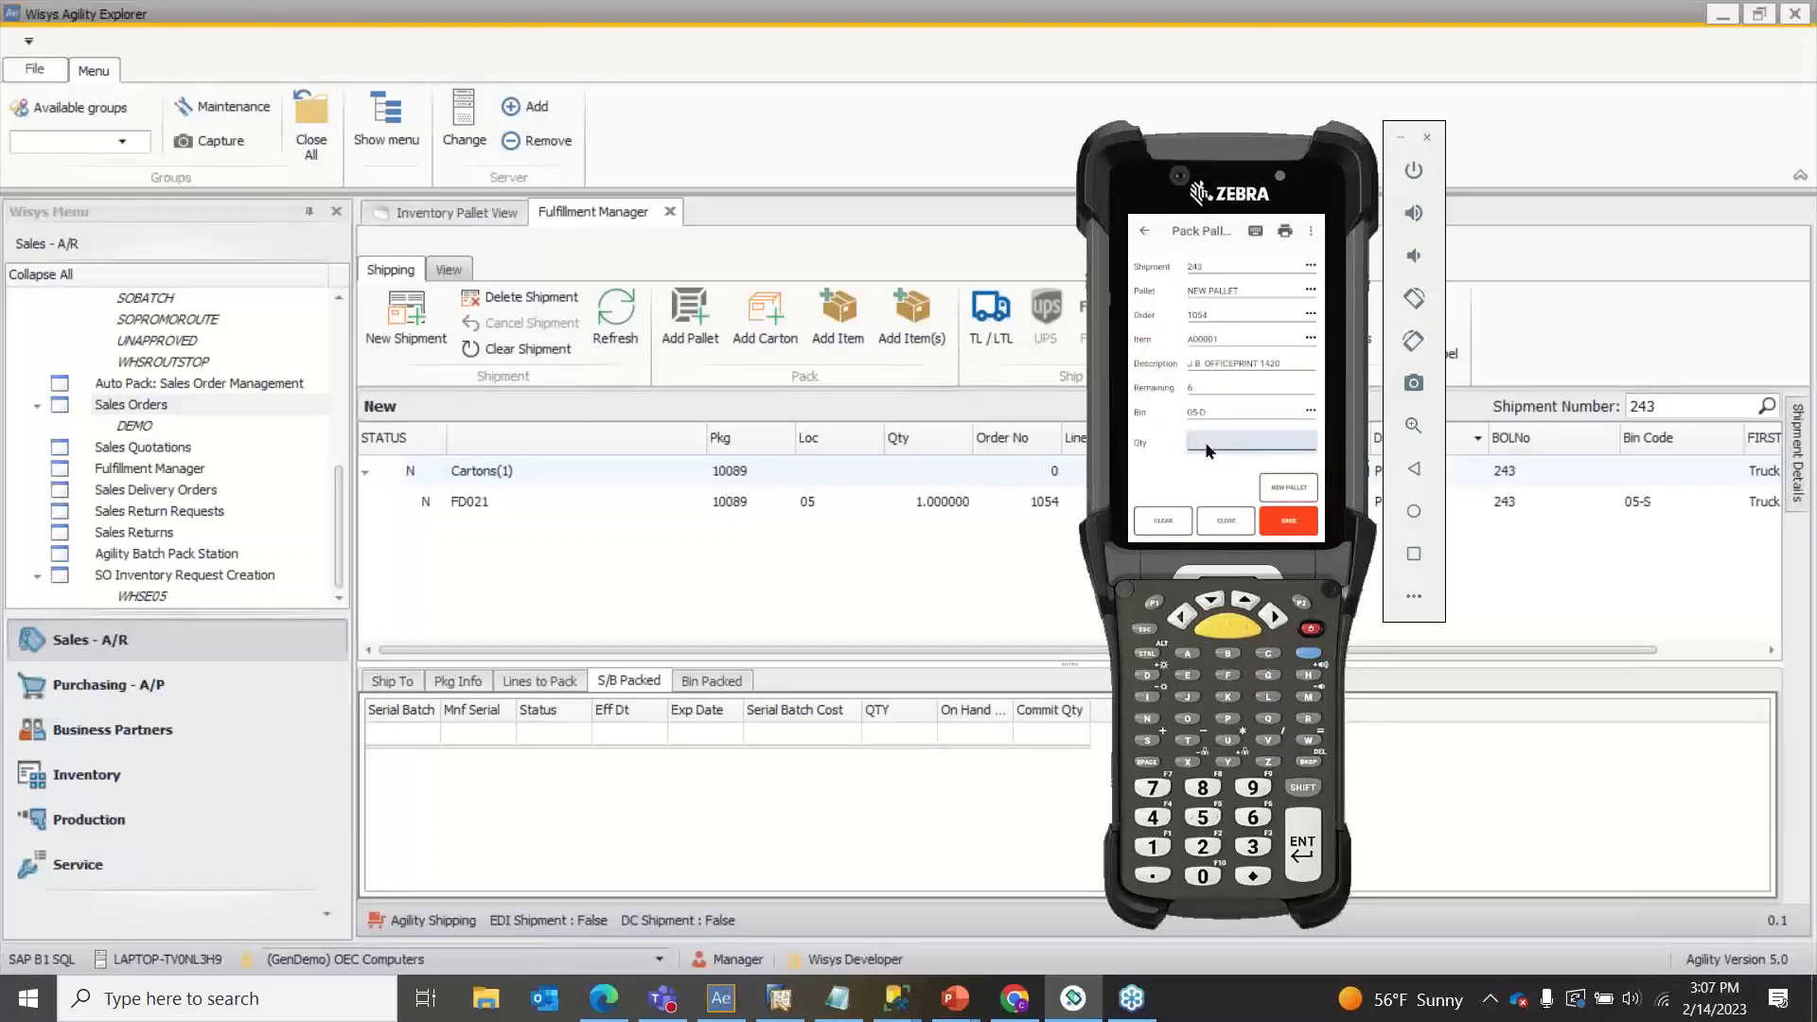
pyautogui.write('2')
pyautogui.click(1283, 529)
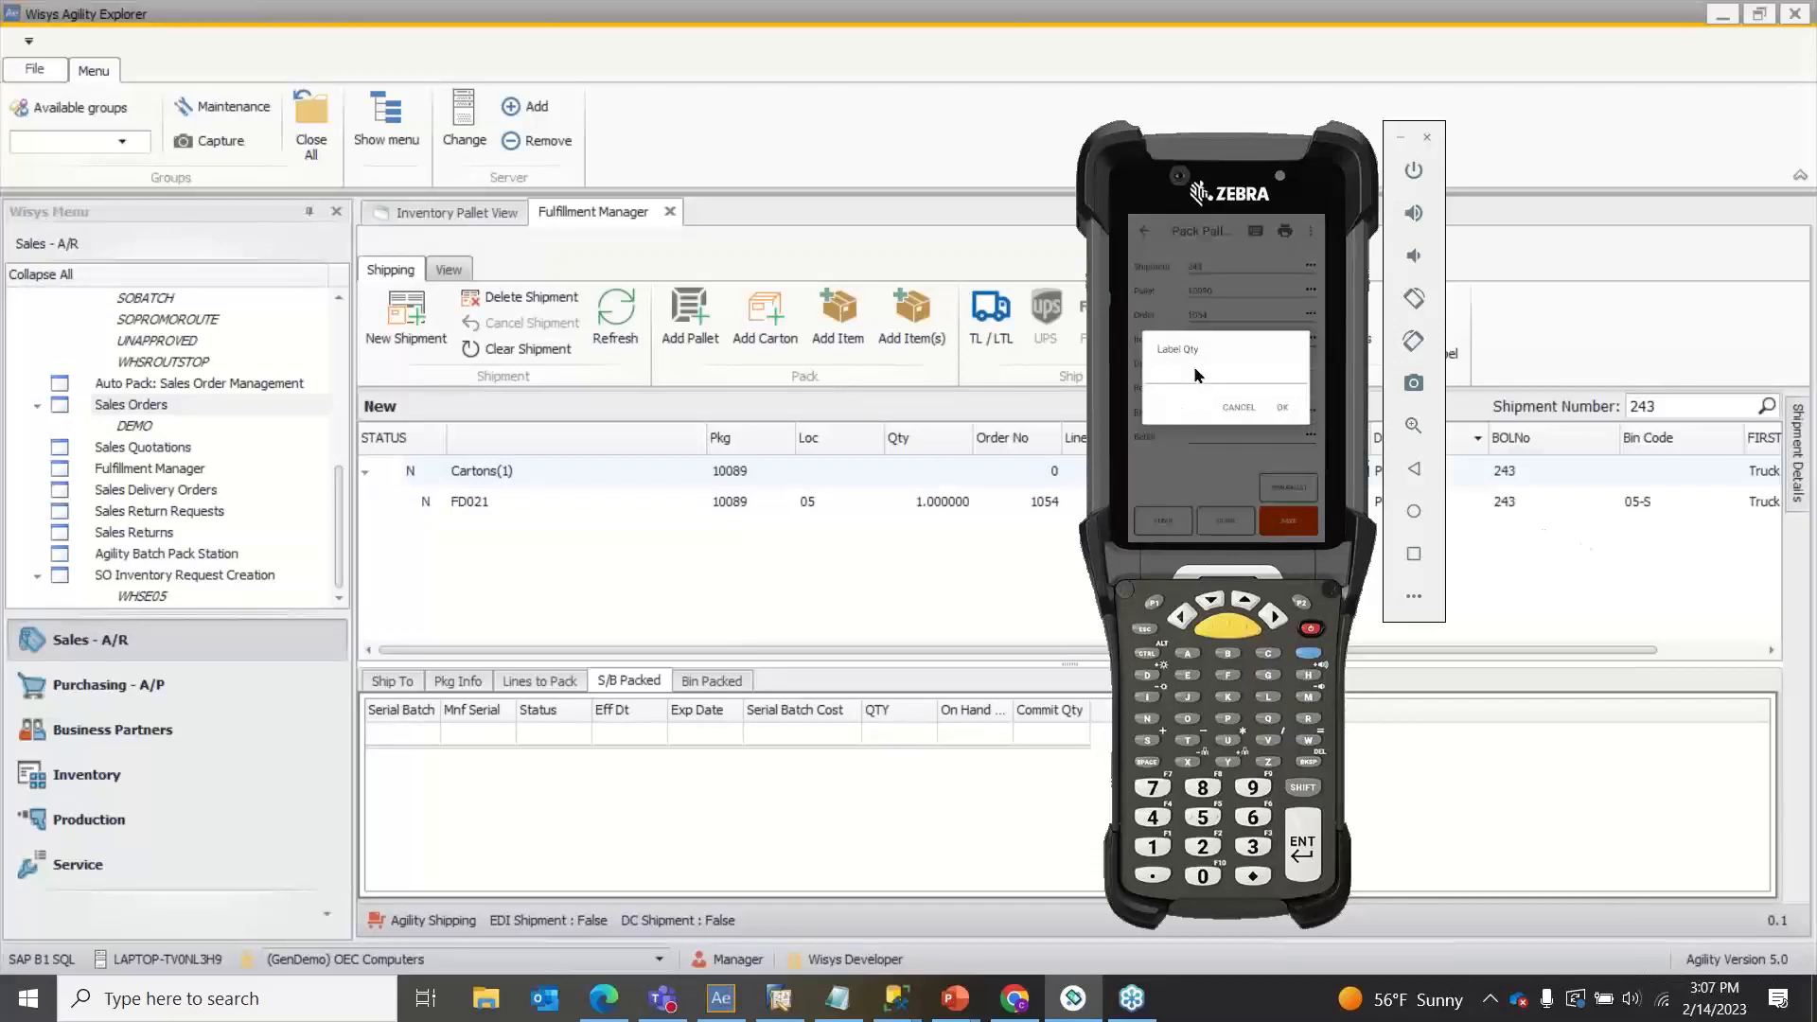
pyautogui.click(1228, 412)
pyautogui.click(1229, 528)
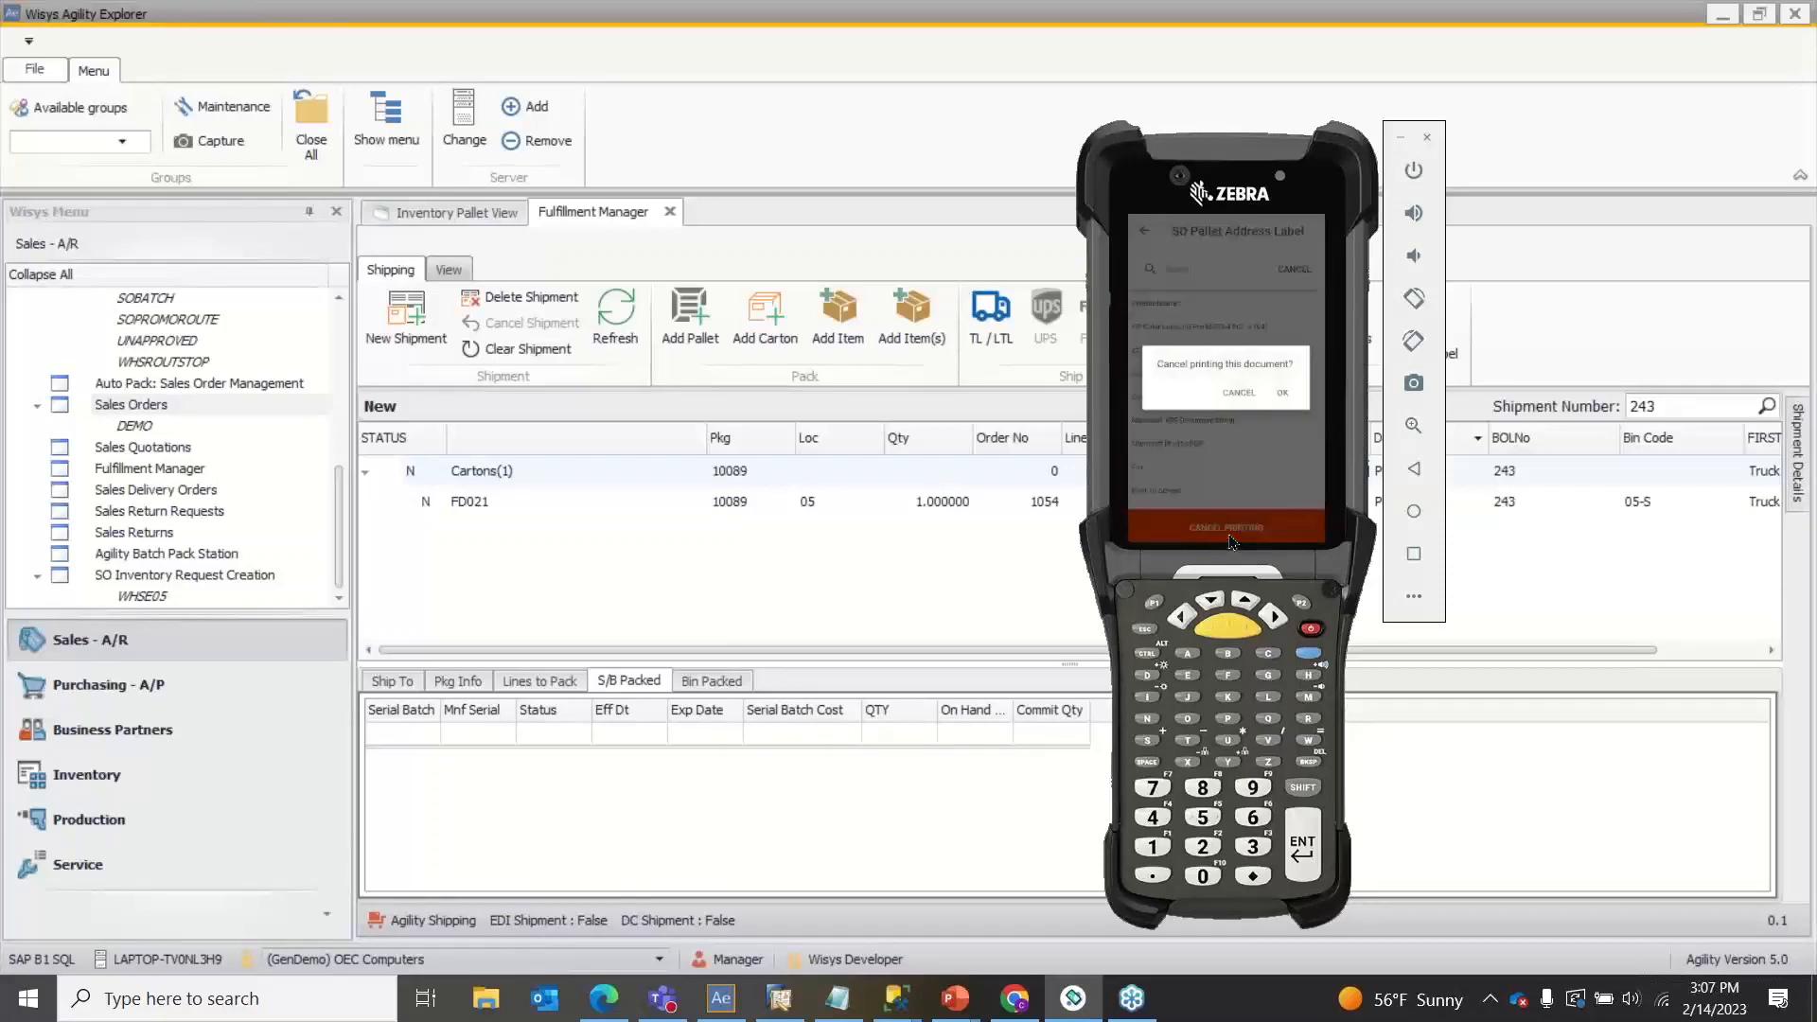
pyautogui.click(1283, 392)
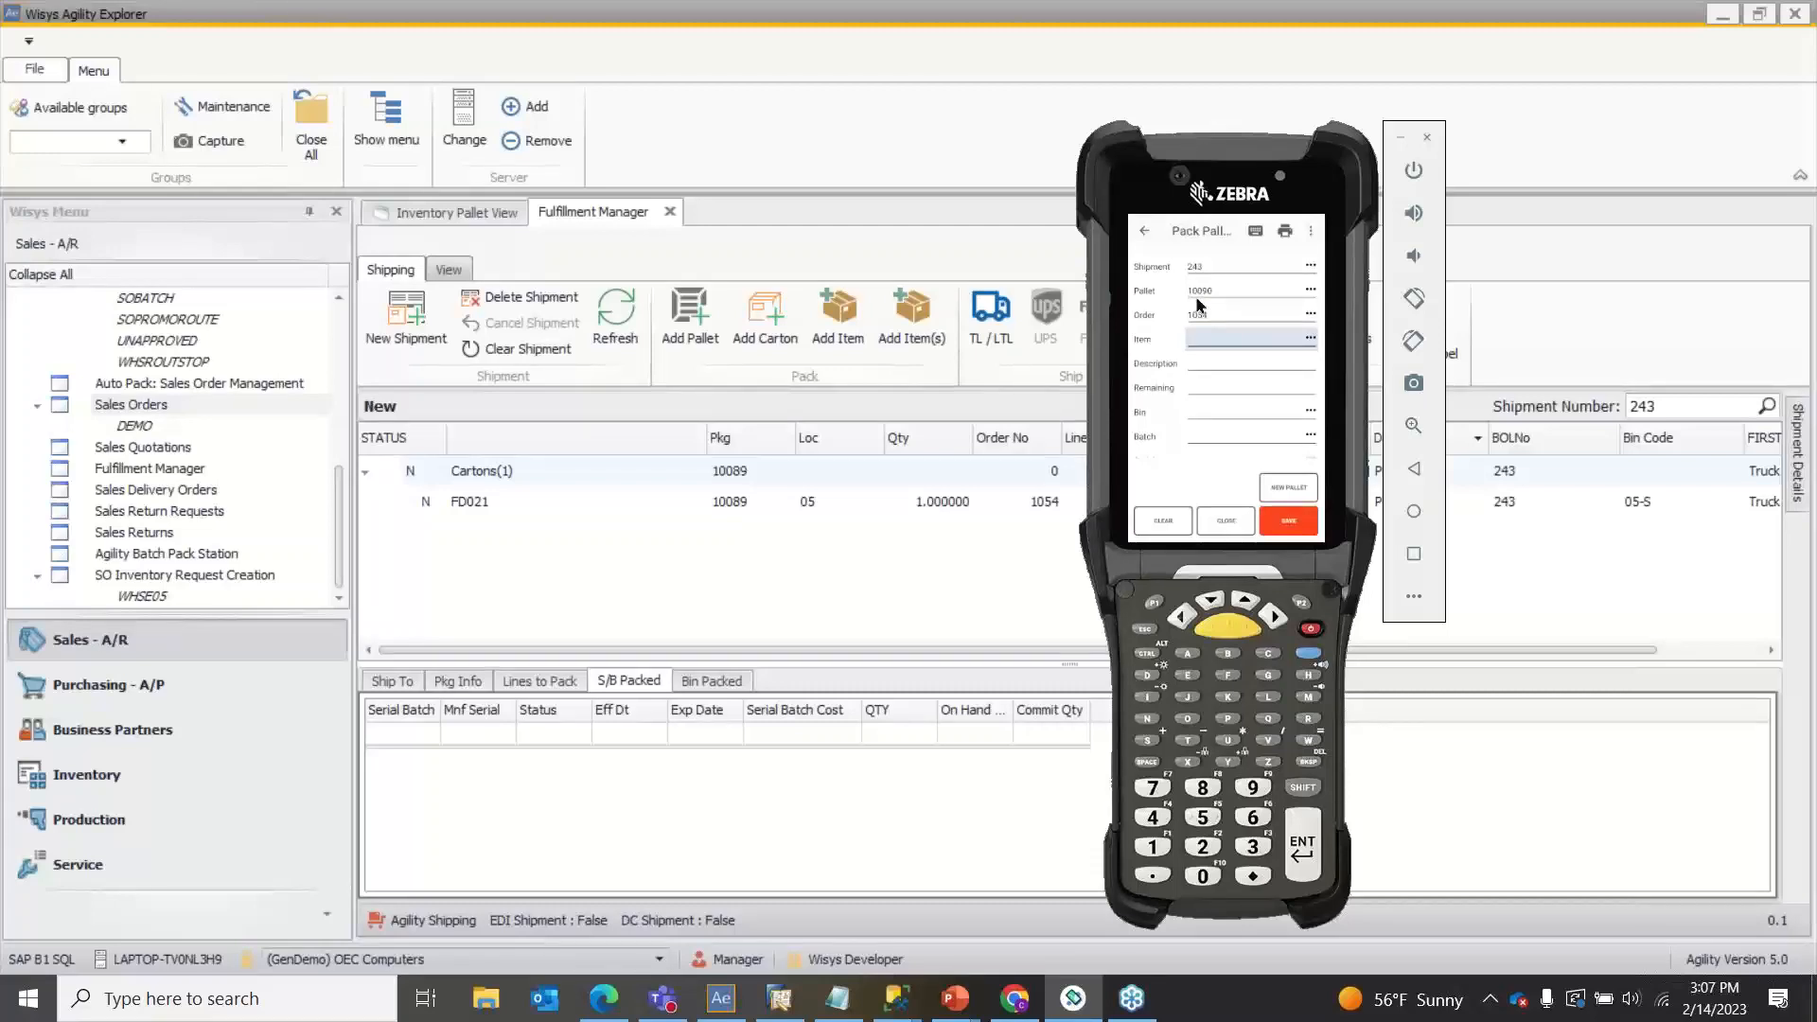
# Step: Return to the Inventory Pallet View in Agility Explorer and check the new pallet's shipment number
pyautogui.click(544, 236)
pyautogui.click(493, 215)
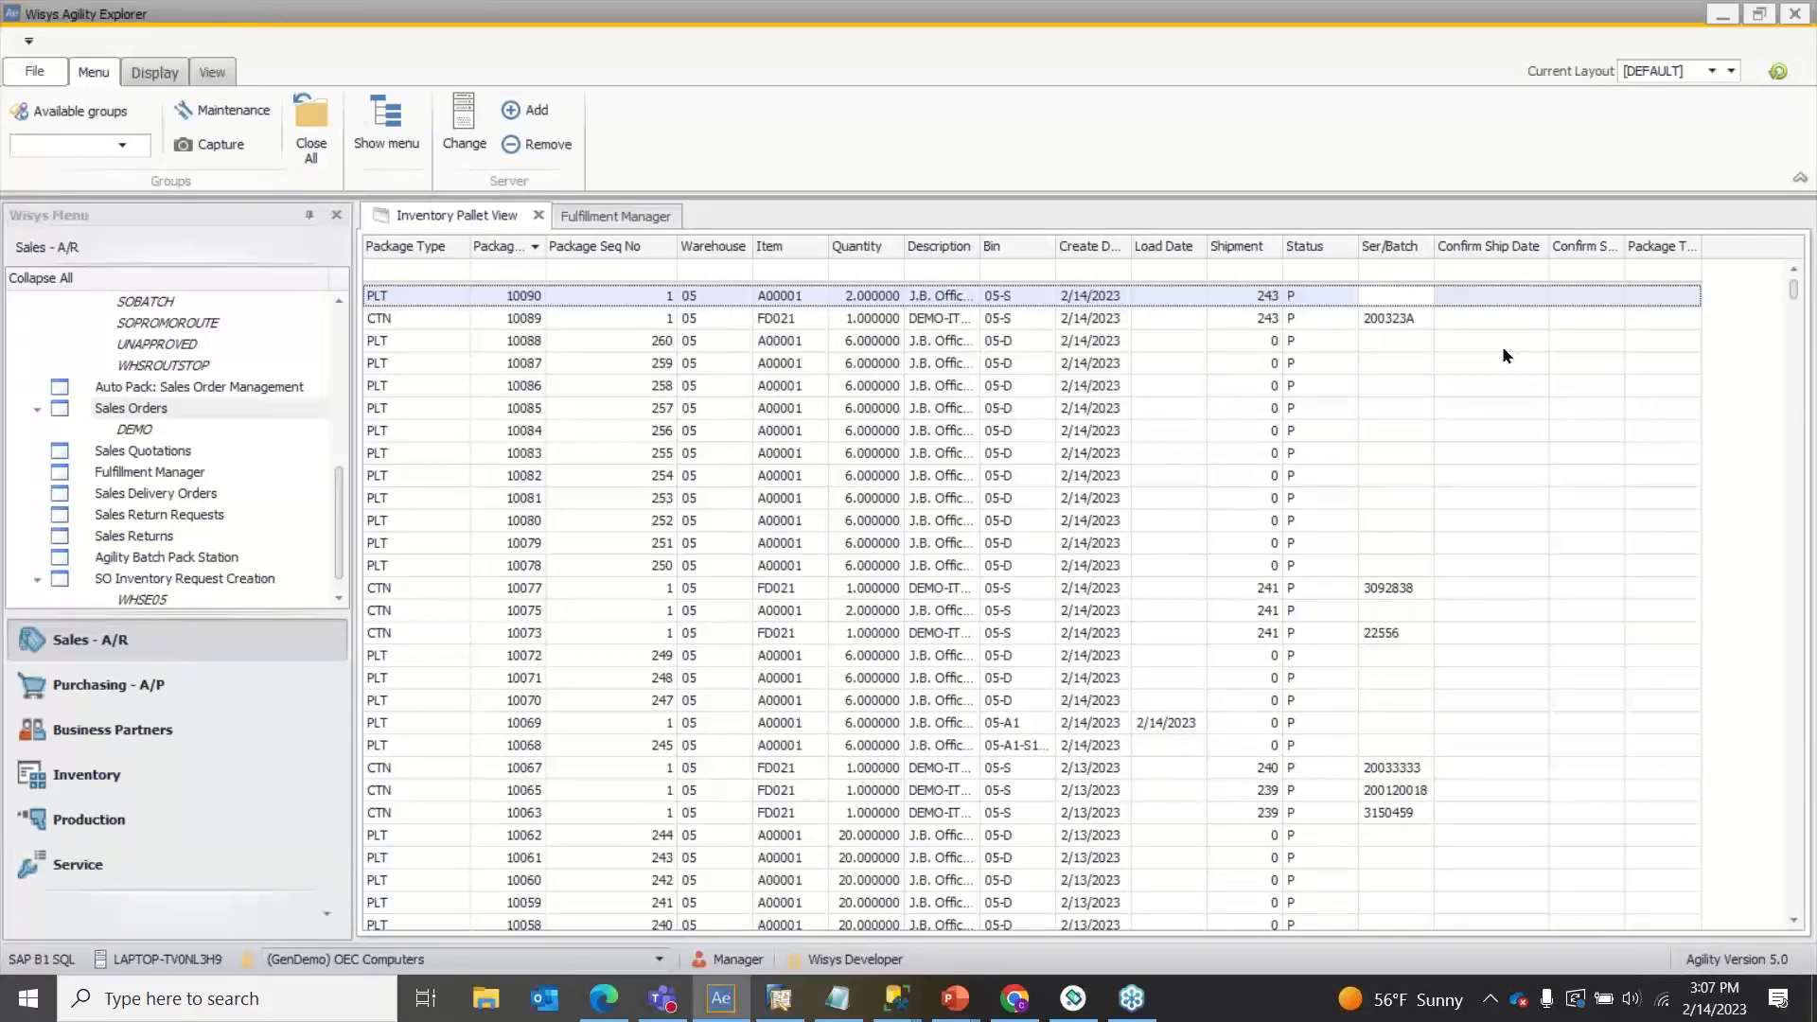
pyautogui.click(1240, 291)
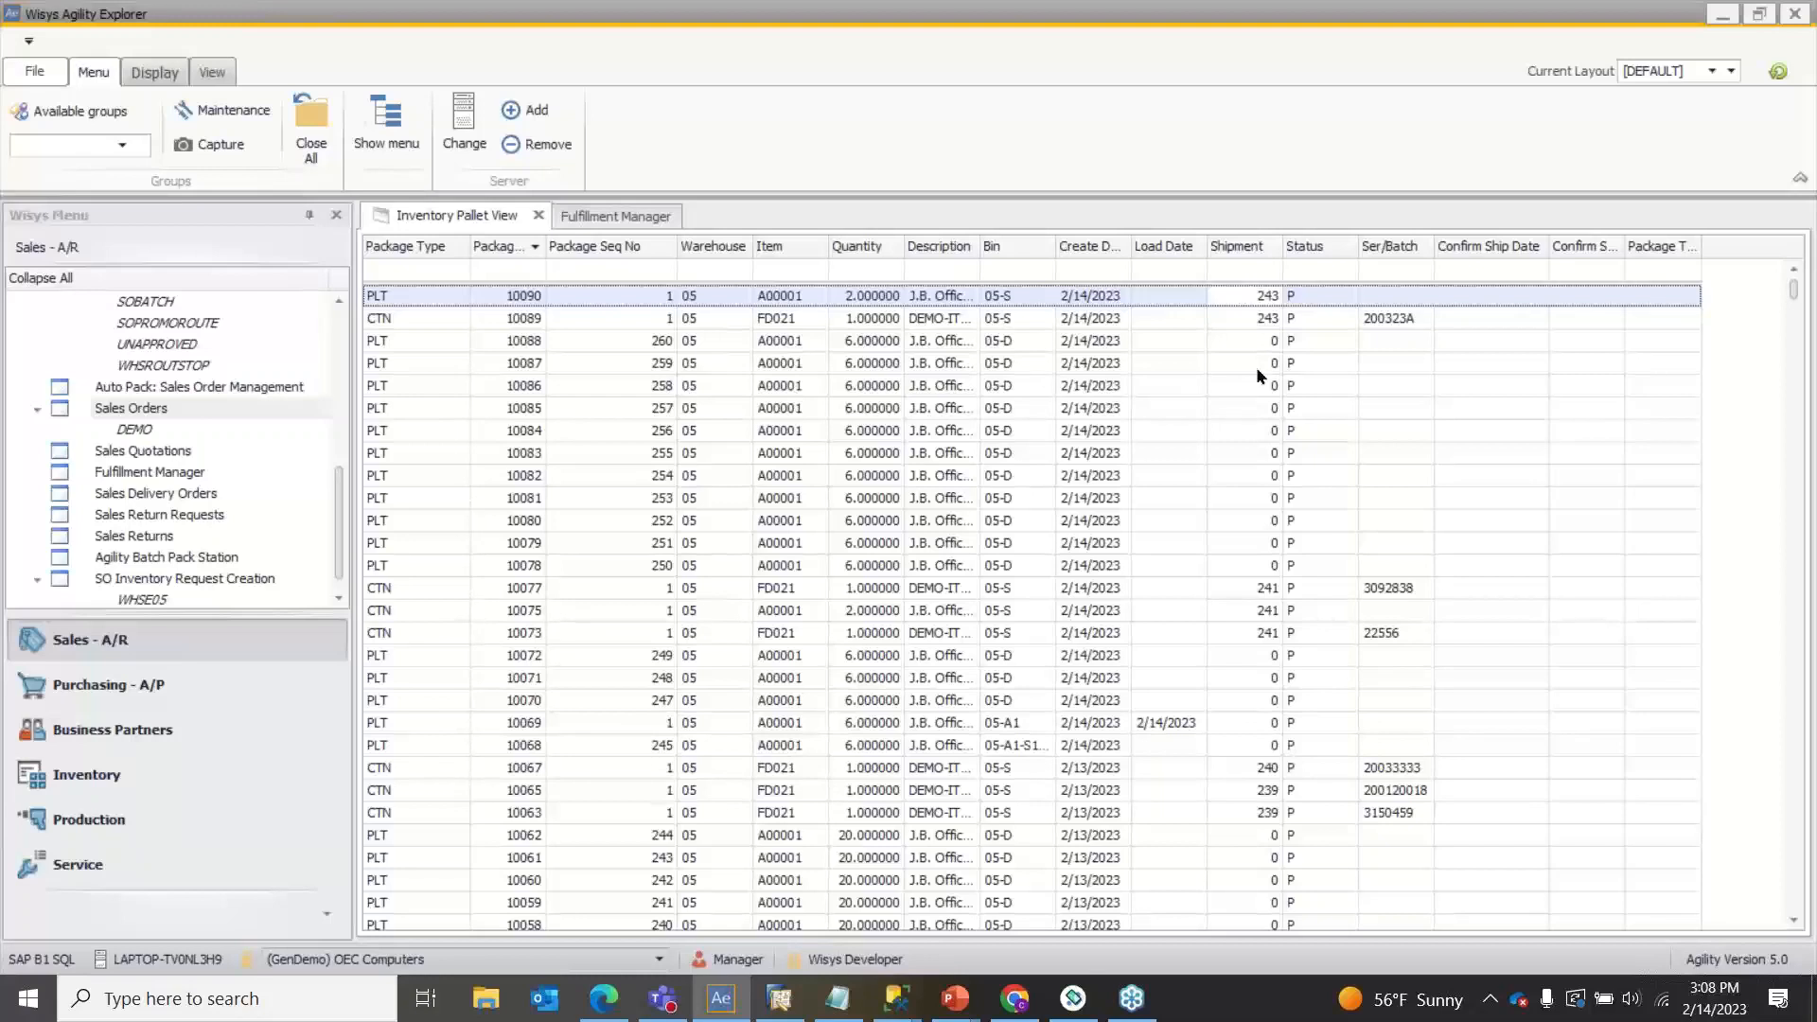
# Step: Switch back to the Agility 360 handheld and open Pack Cartons from the Distribution group
pyautogui.click(1074, 998)
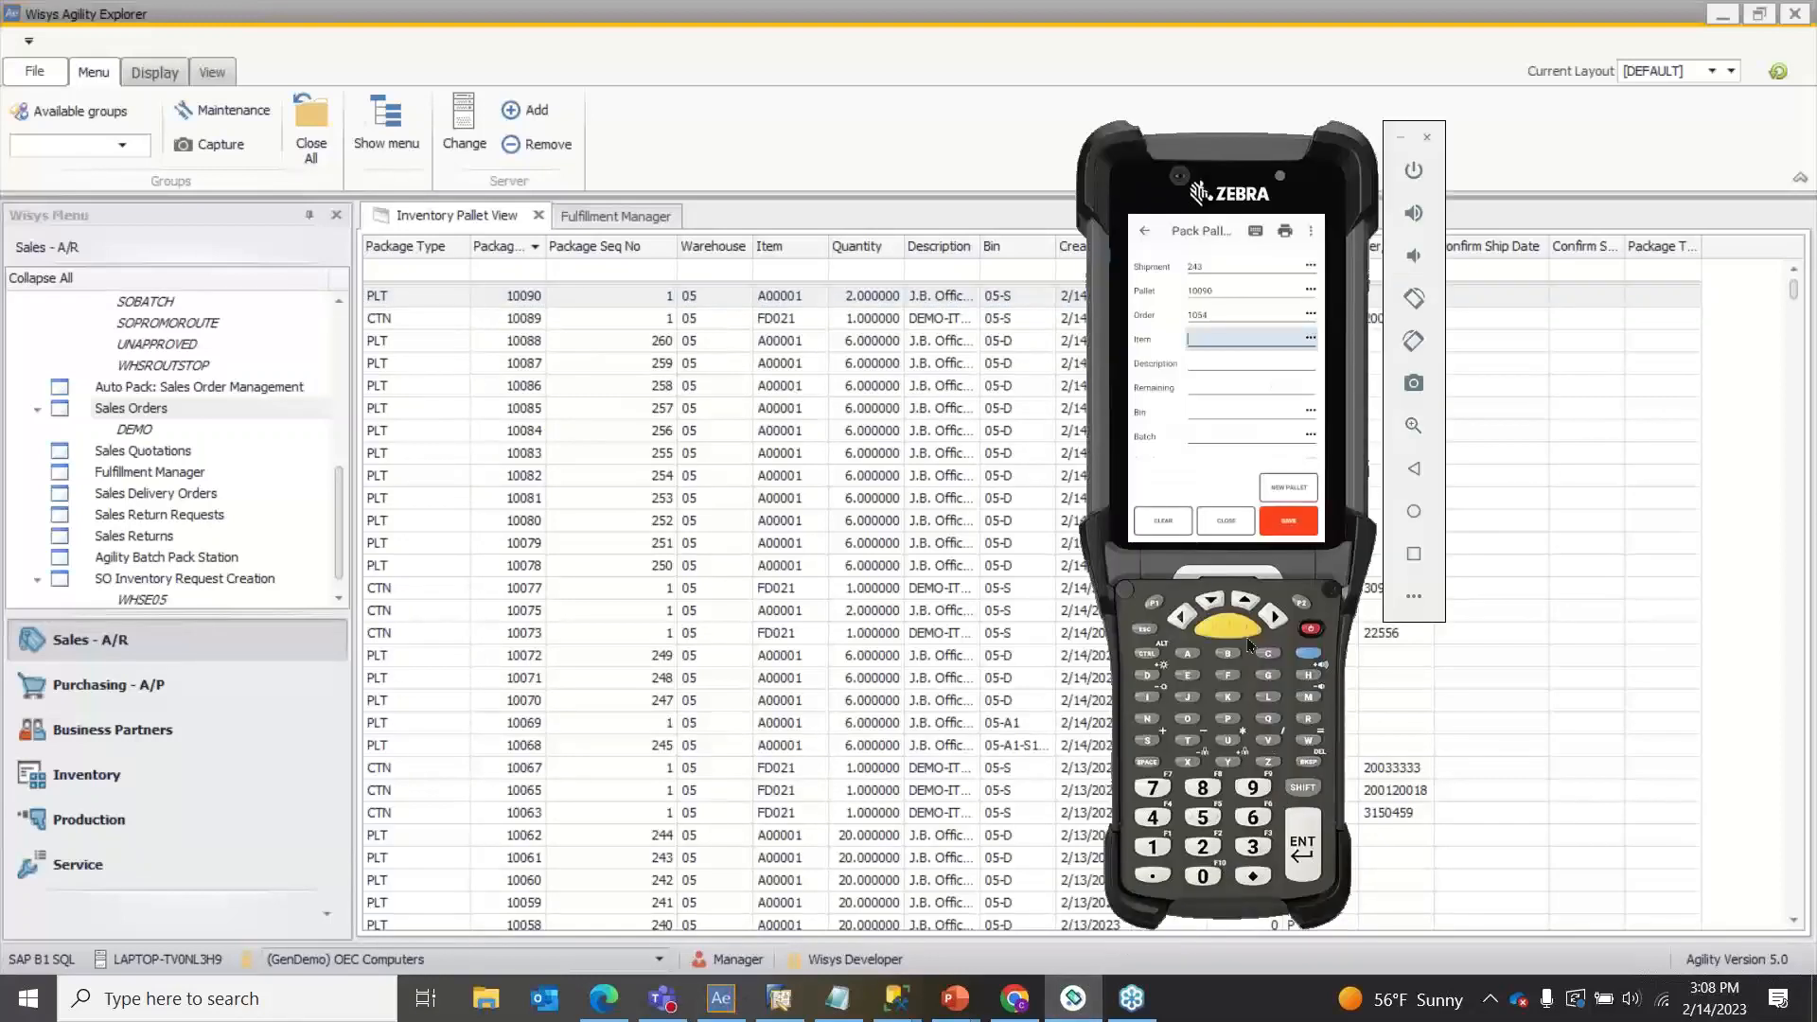
pyautogui.click(1147, 230)
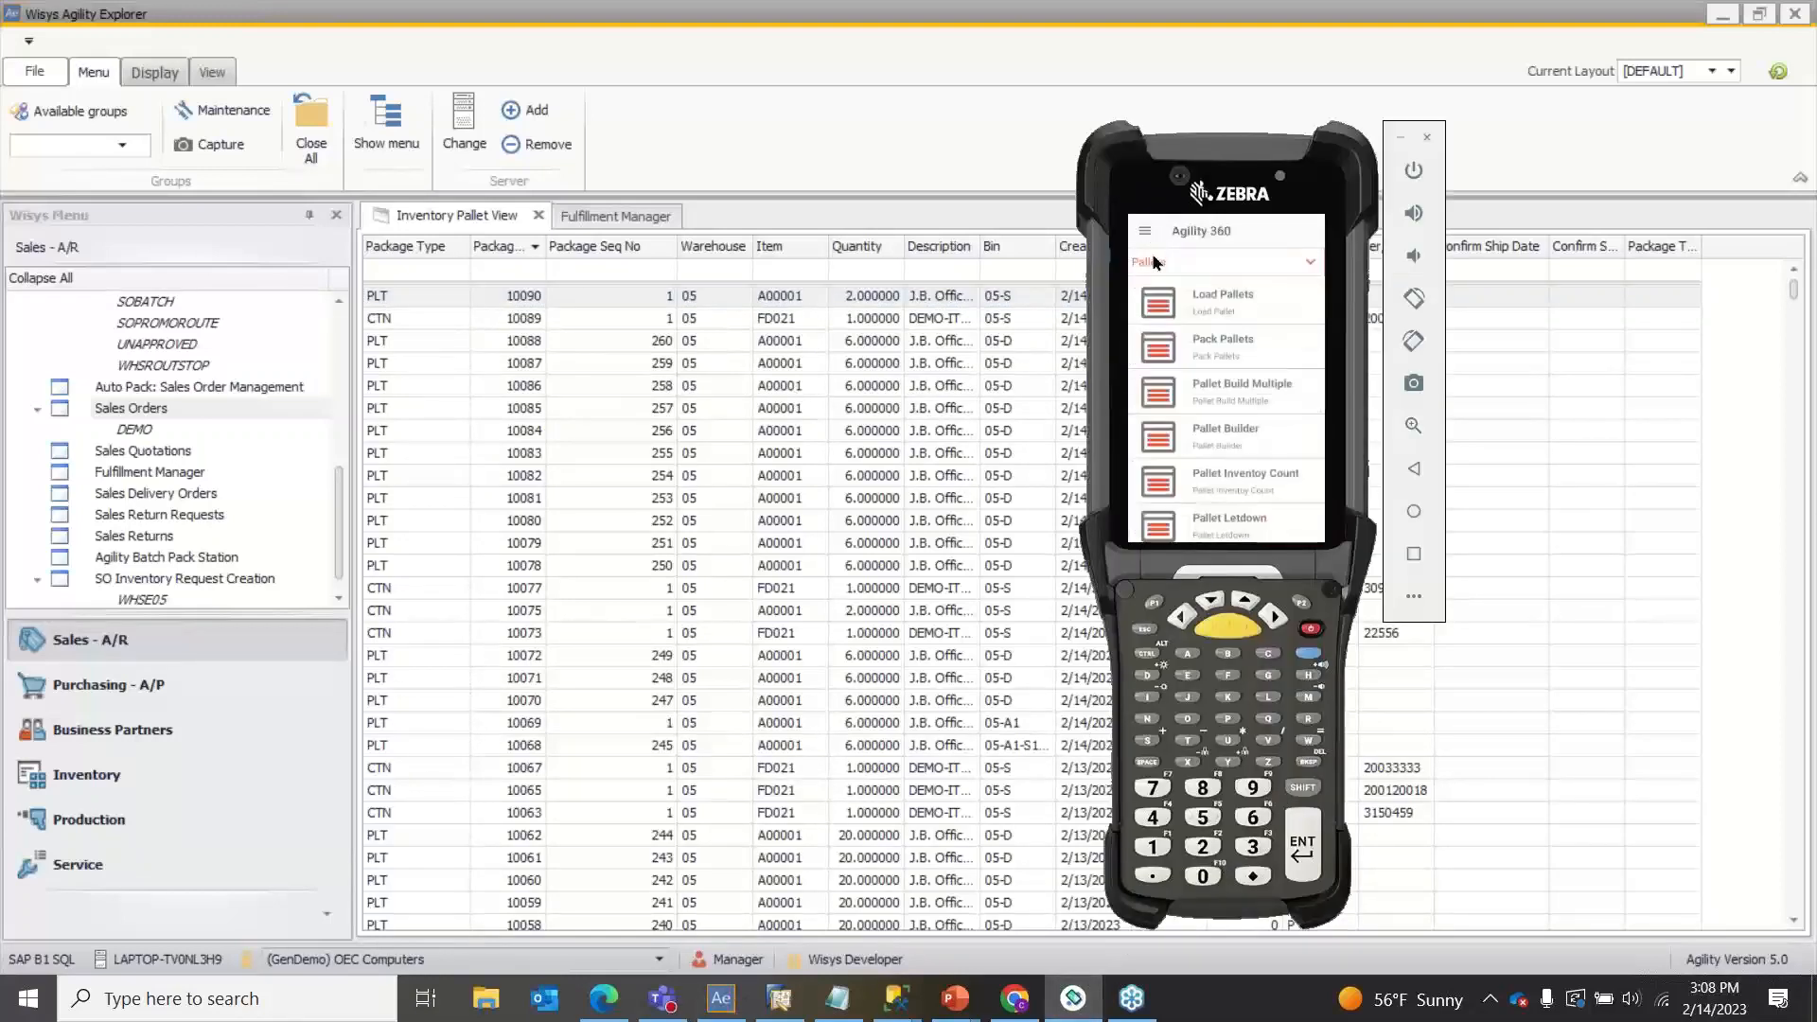
pyautogui.click(1154, 265)
pyautogui.click(1192, 329)
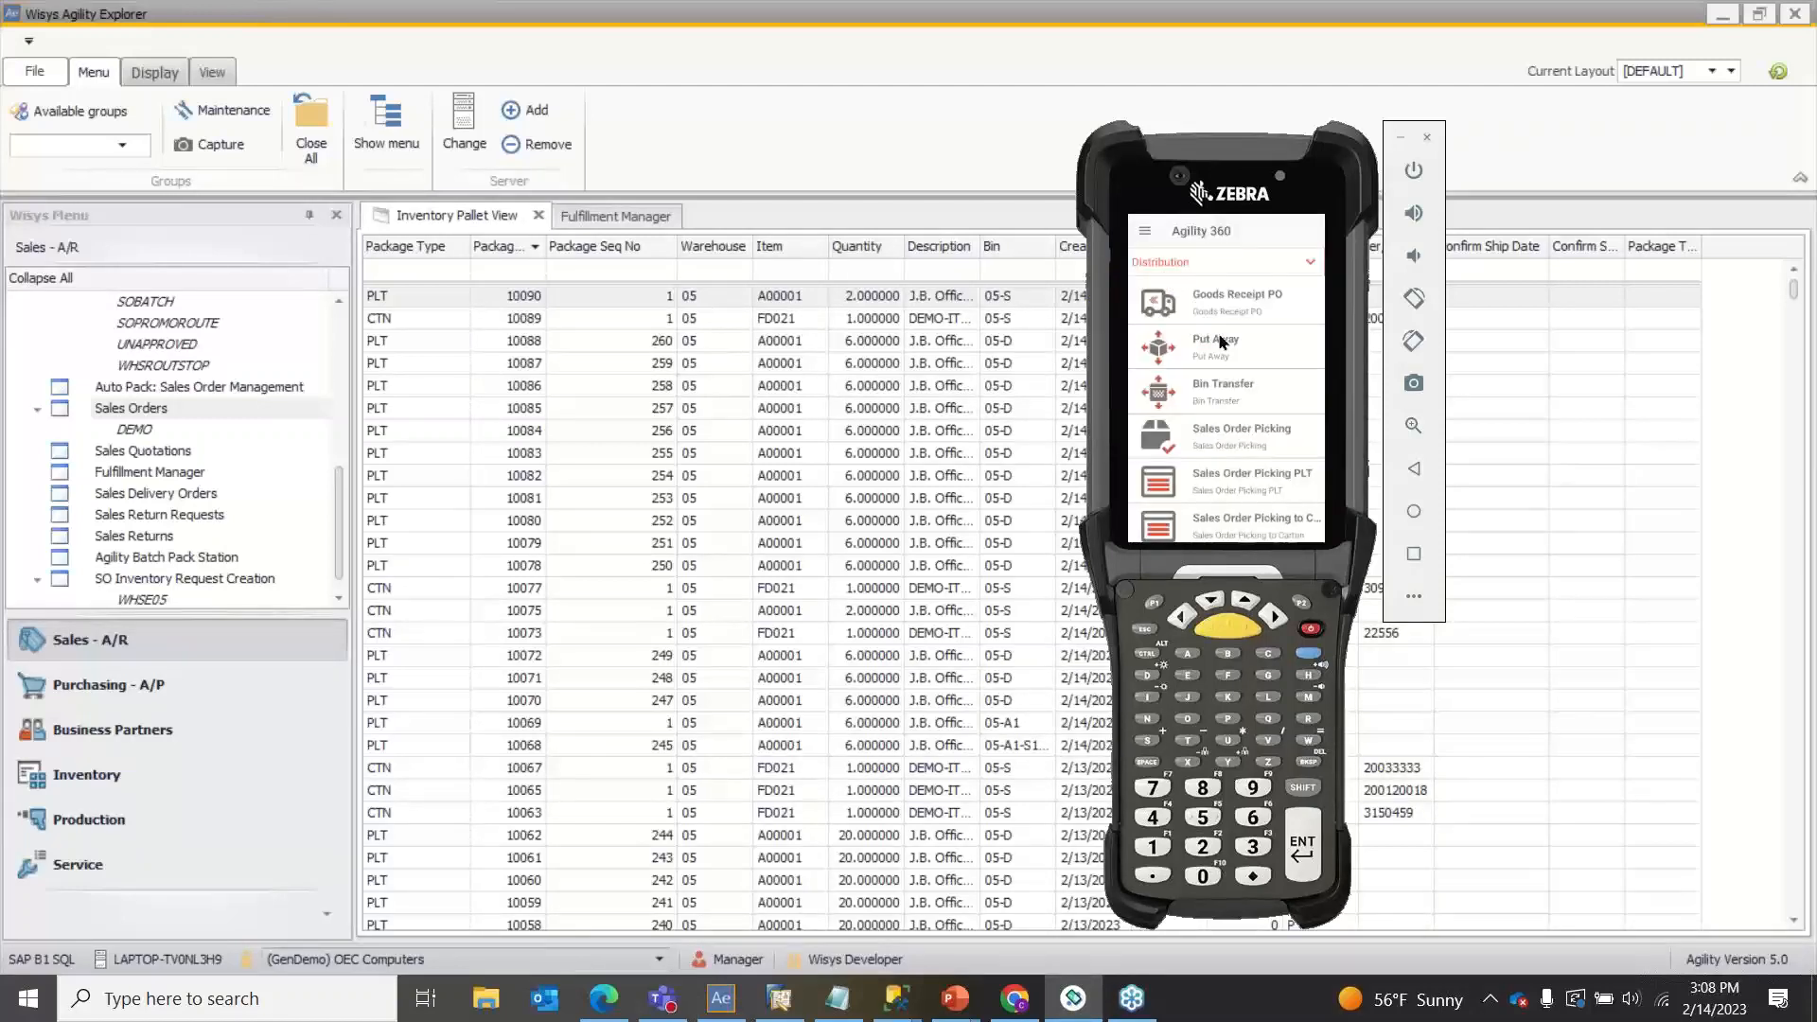
pyautogui.scroll(-3, 1249, 454)
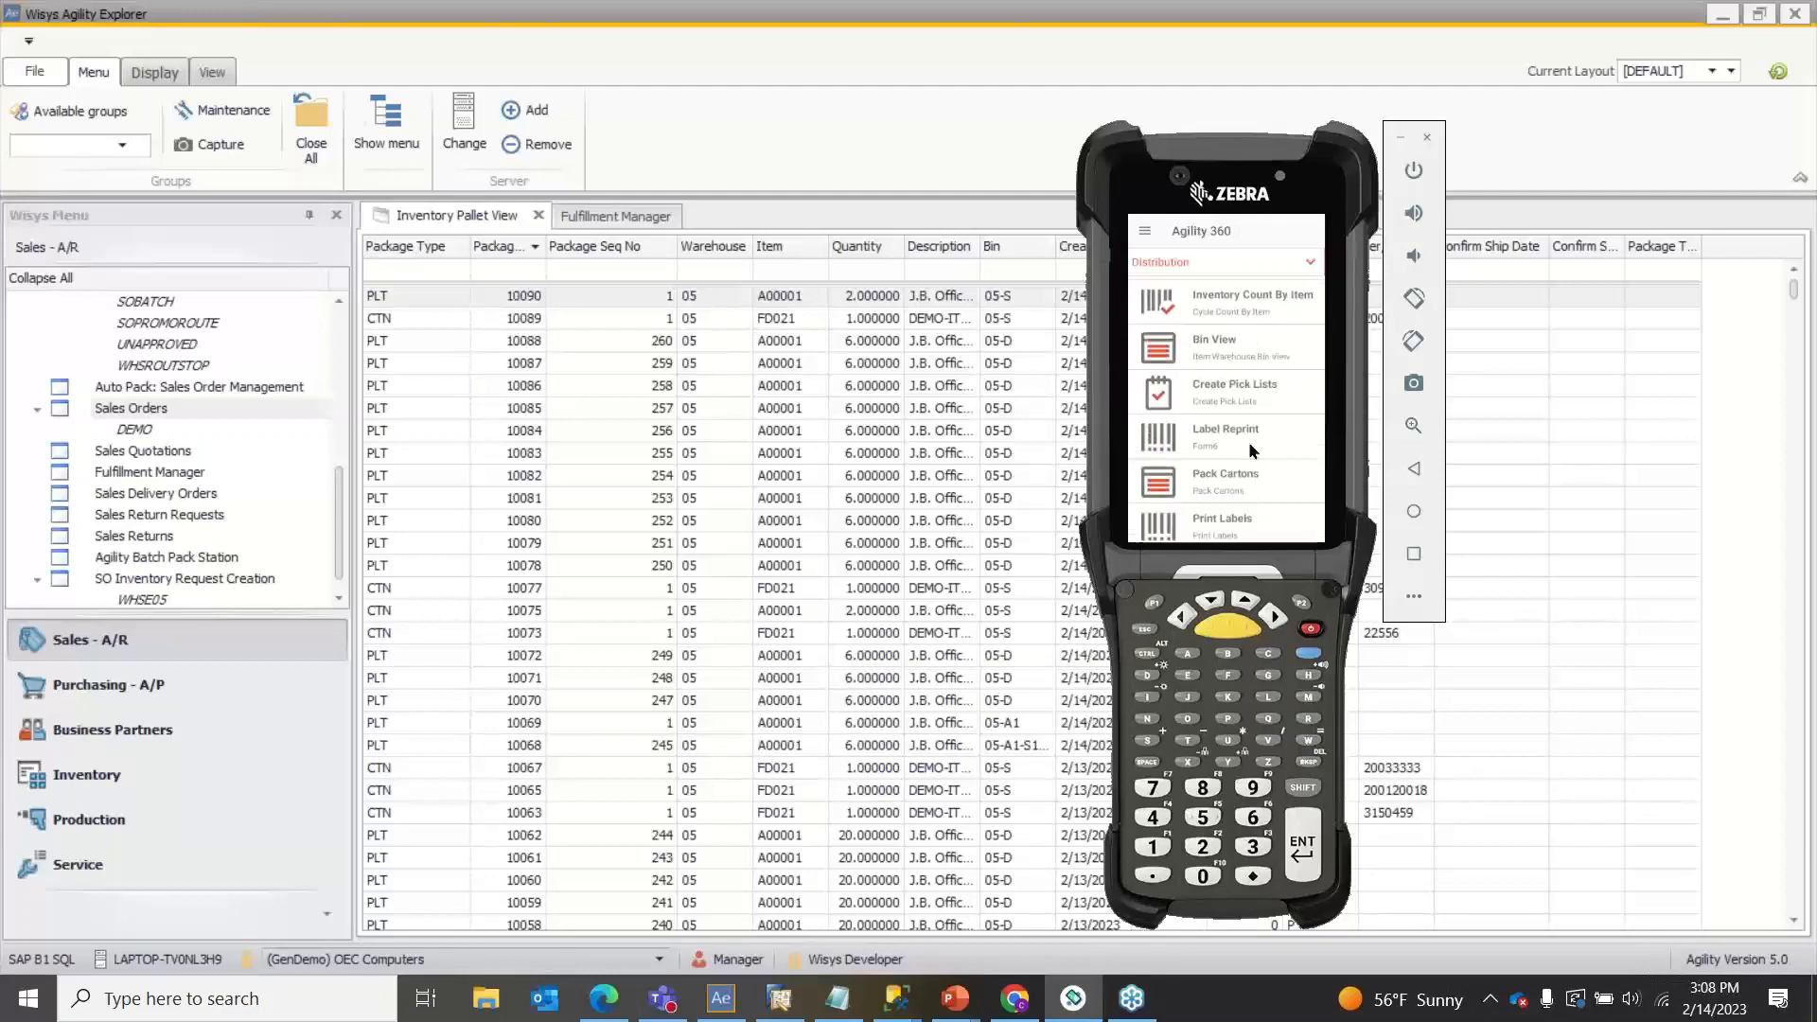
pyautogui.scroll(-5, 1262, 485)
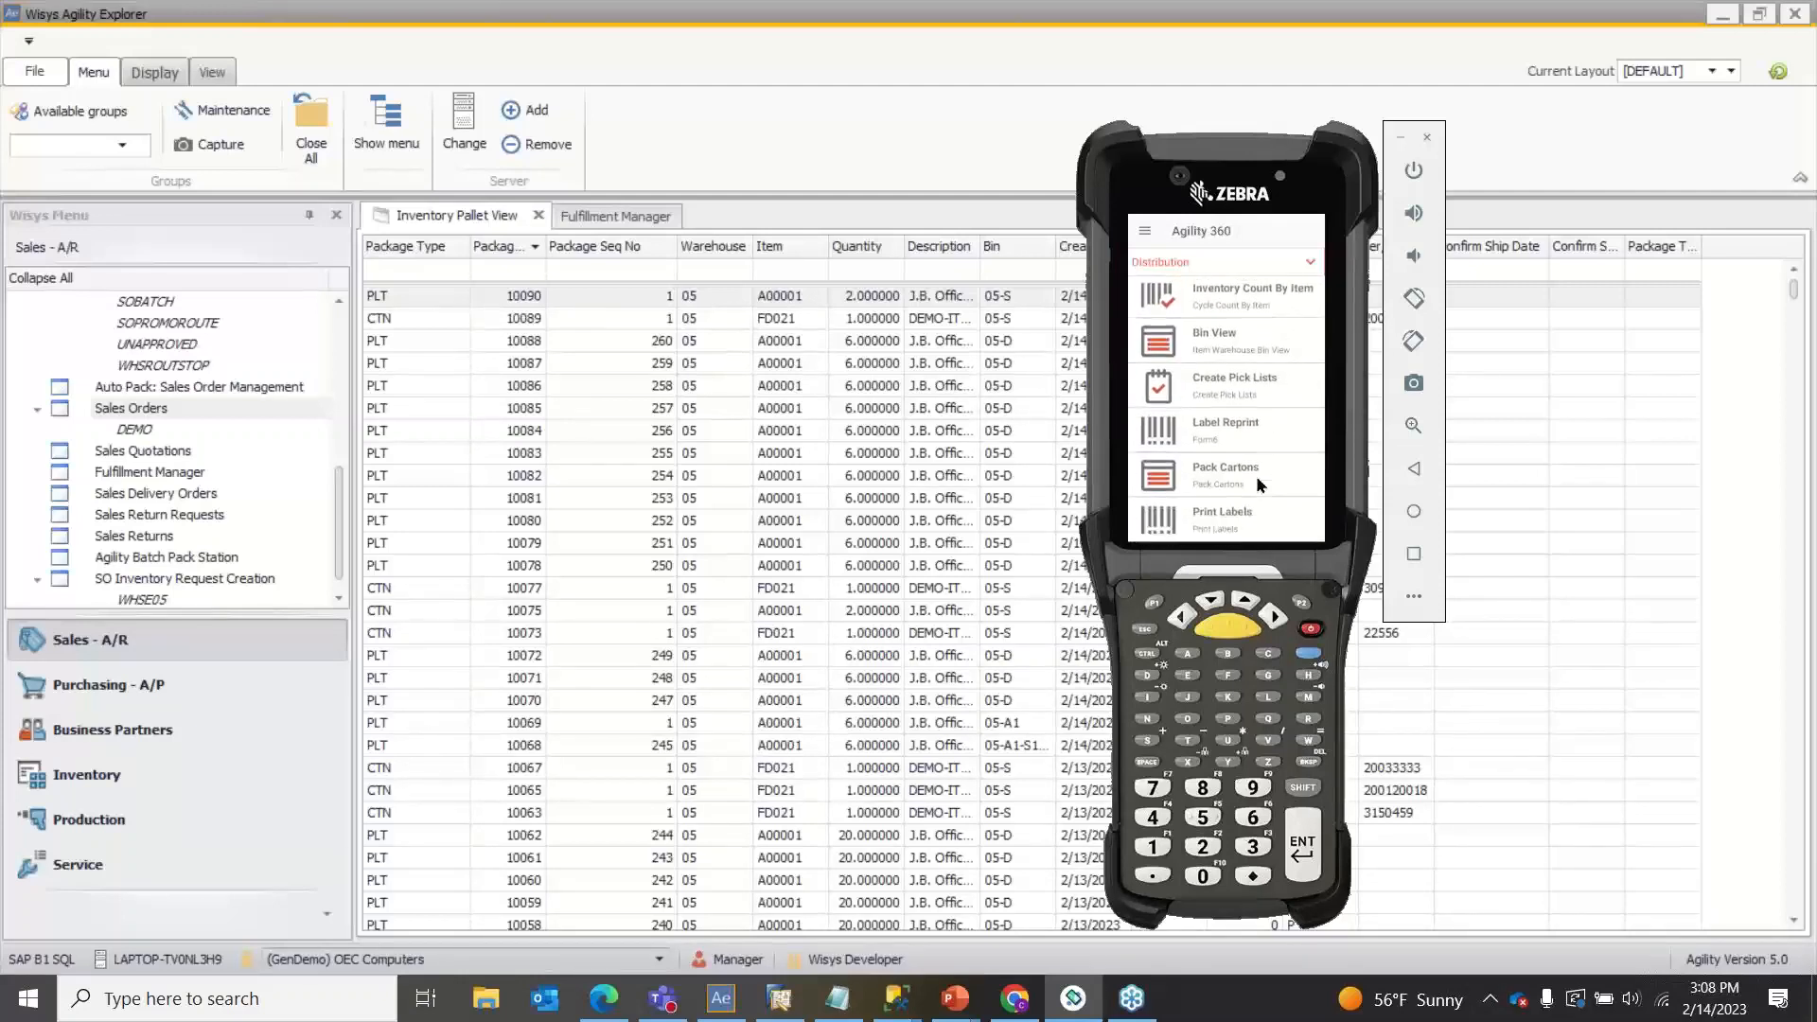
pyautogui.click(1258, 479)
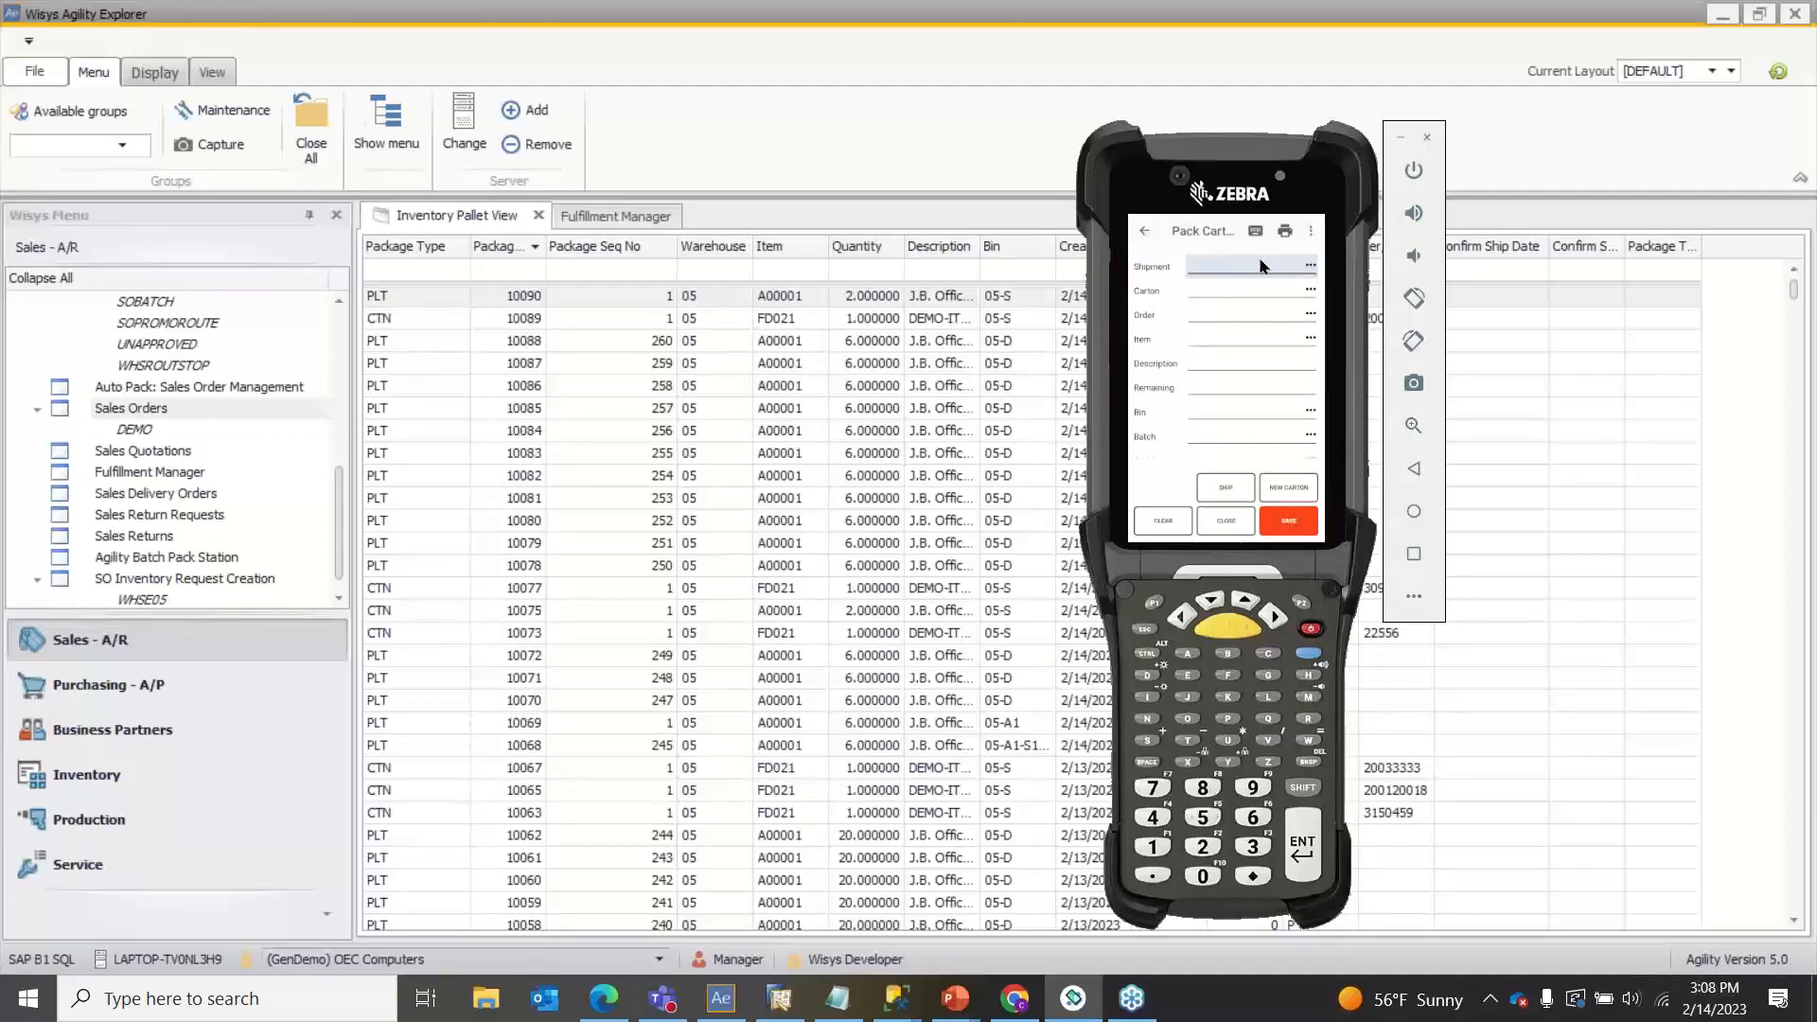
# Step: Check the shipment number in Fulfillment Manager and start a new carton for shipment 243 in Pack Cartons
pyautogui.click(660, 225)
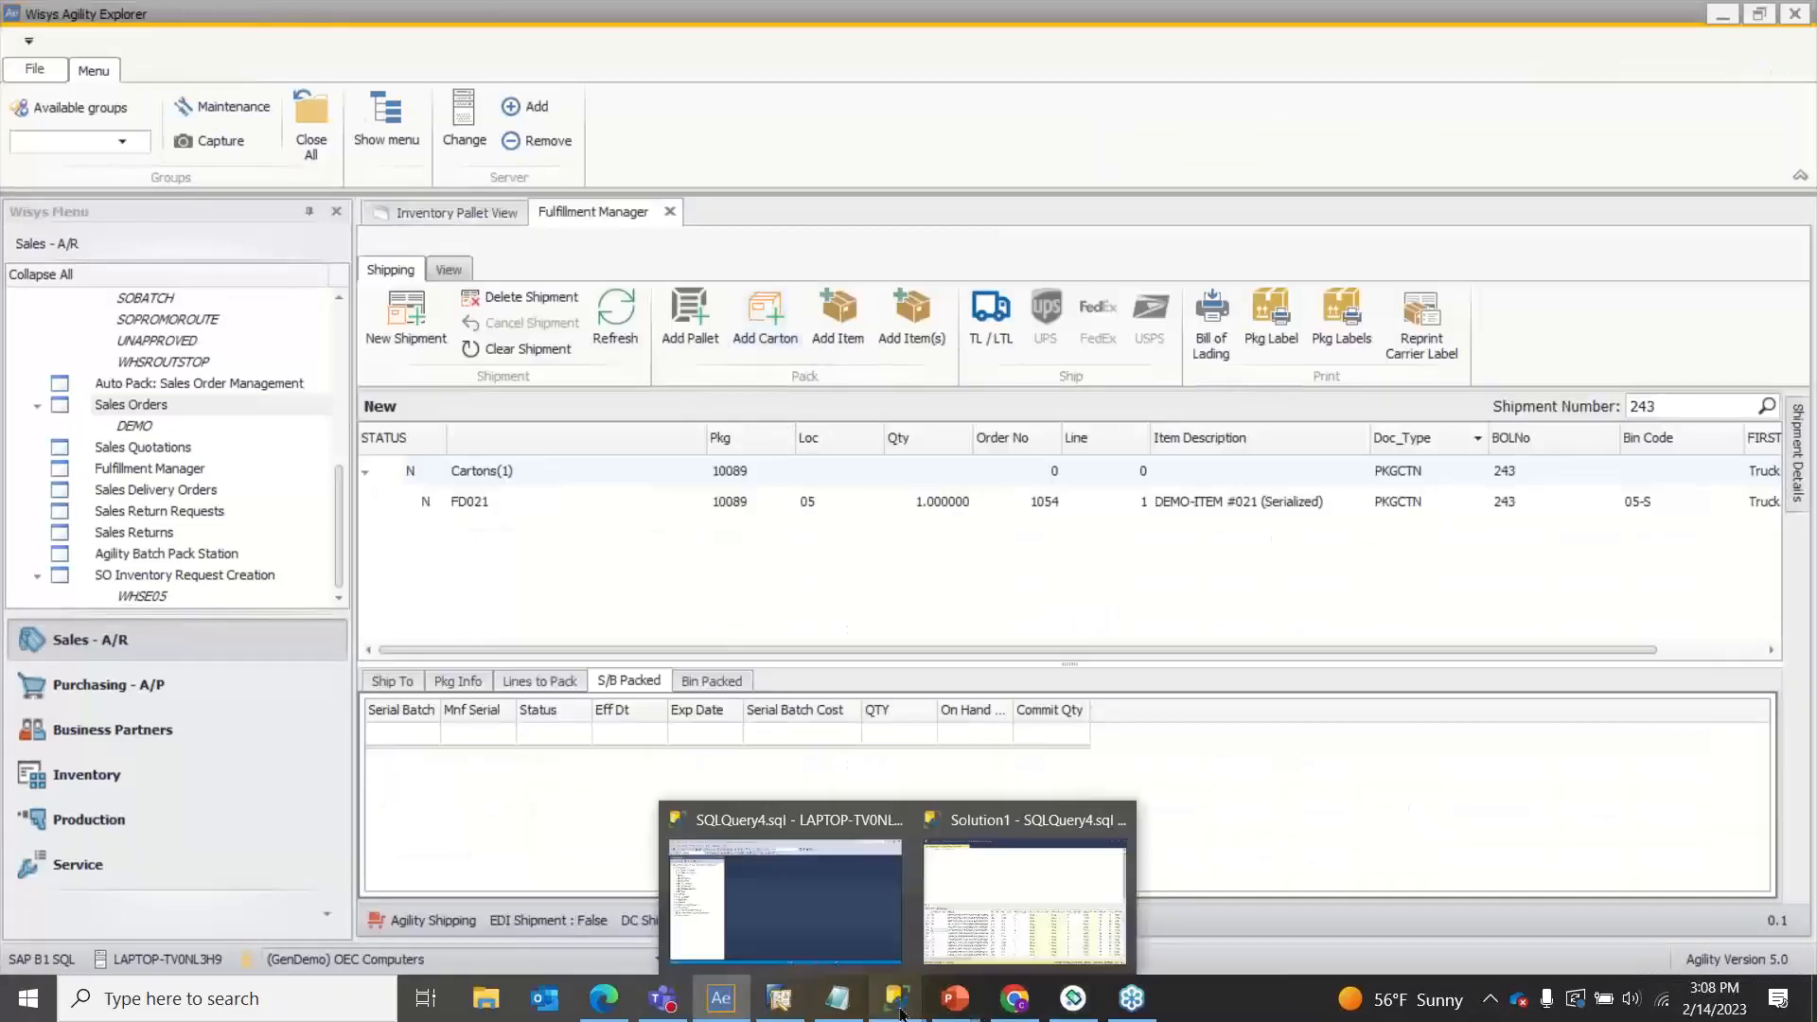
pyautogui.click(1074, 1003)
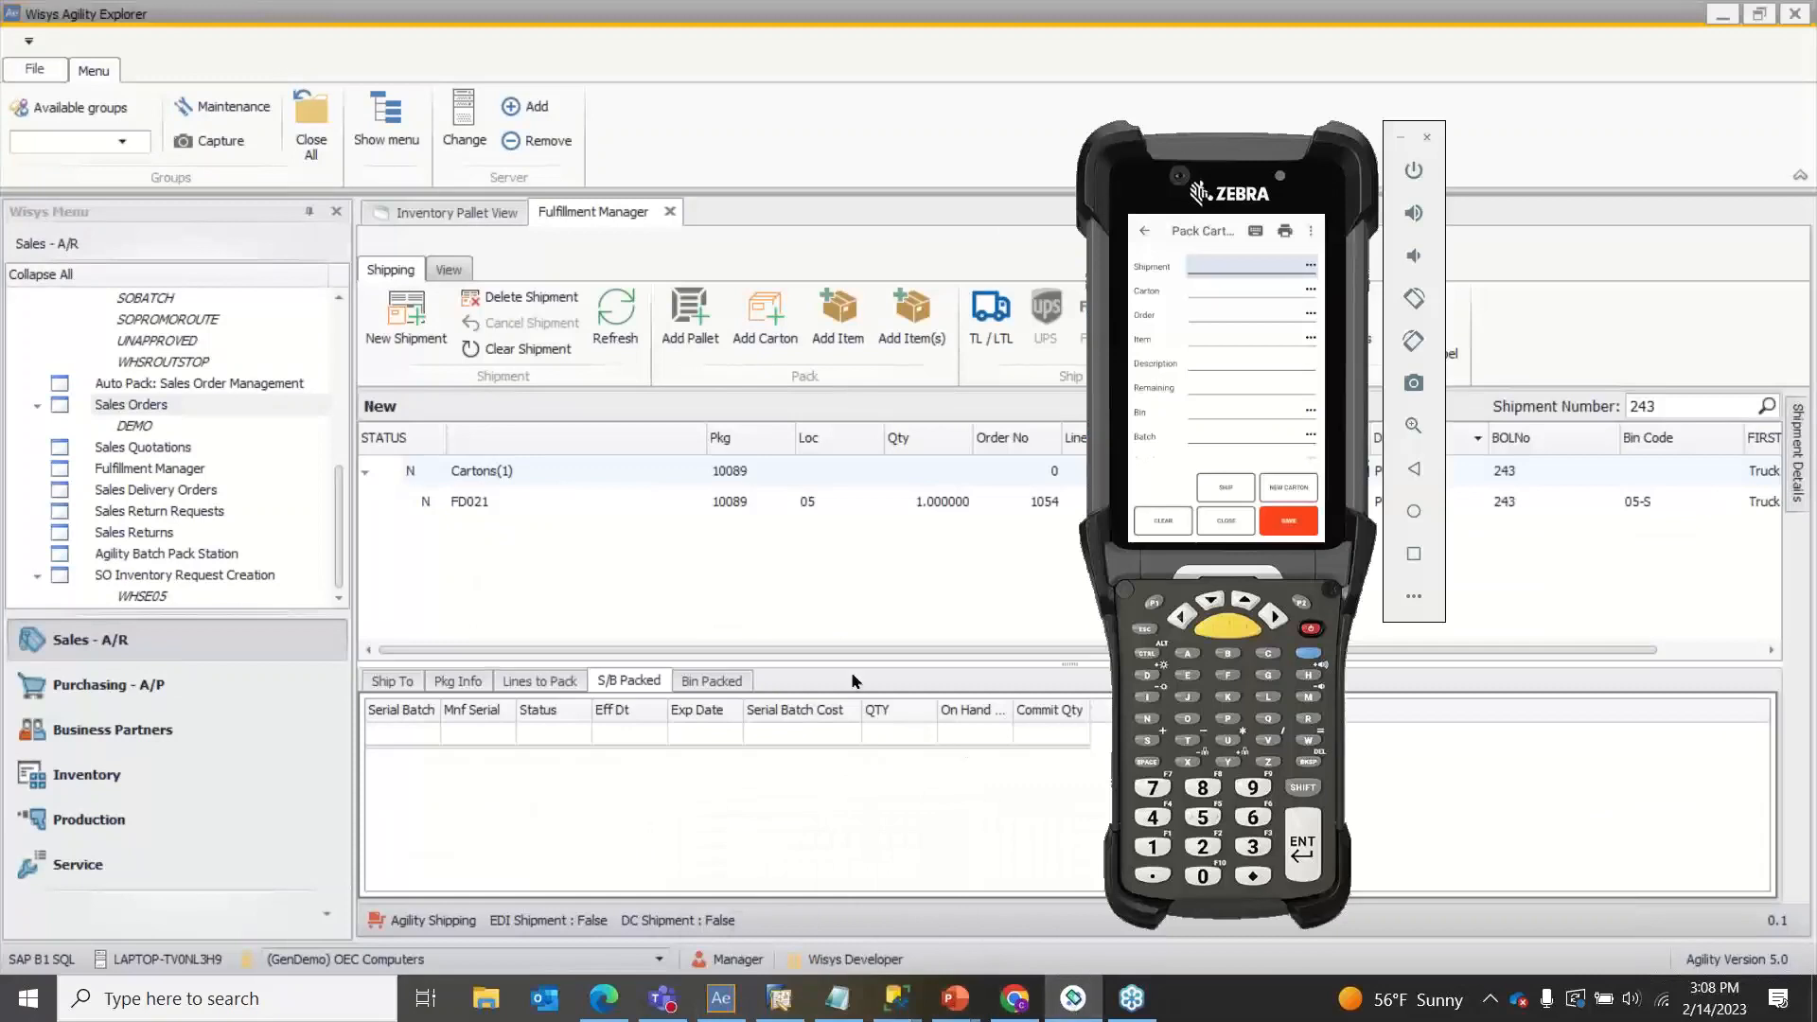
pyautogui.write('243')
pyautogui.press('Return')
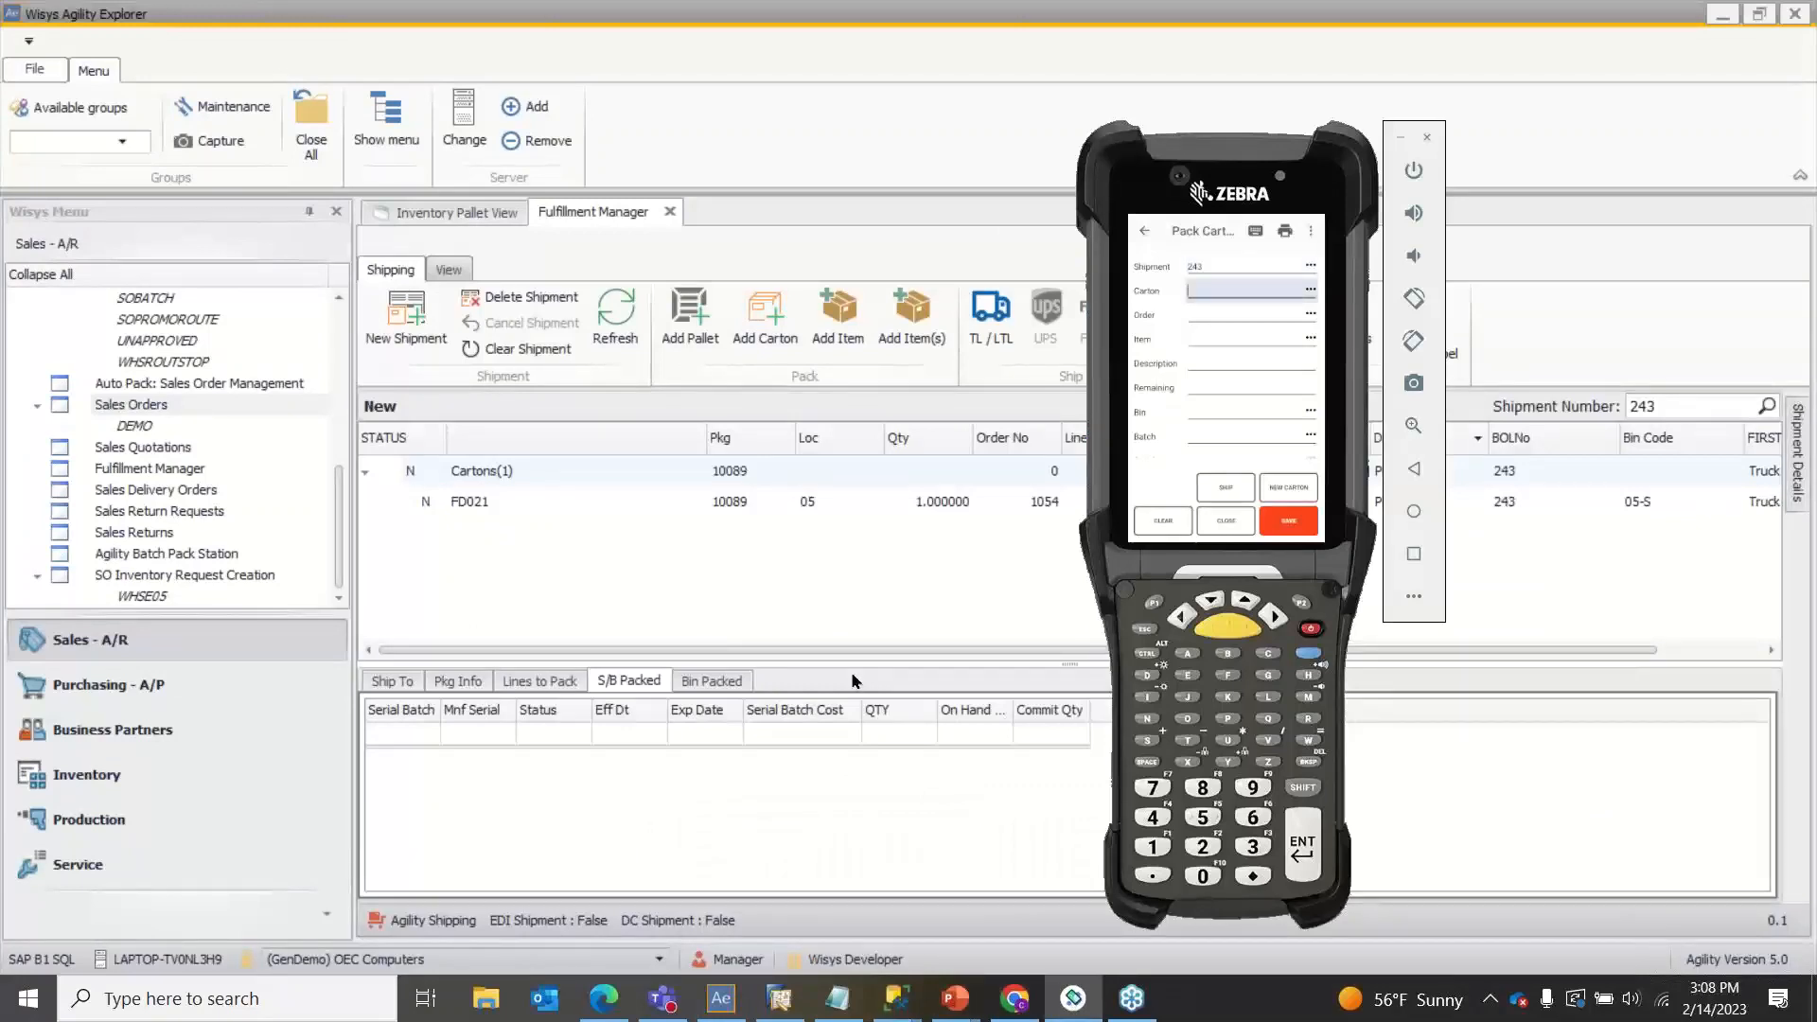
pyautogui.write('NEW CARTON')
pyautogui.press('Return')
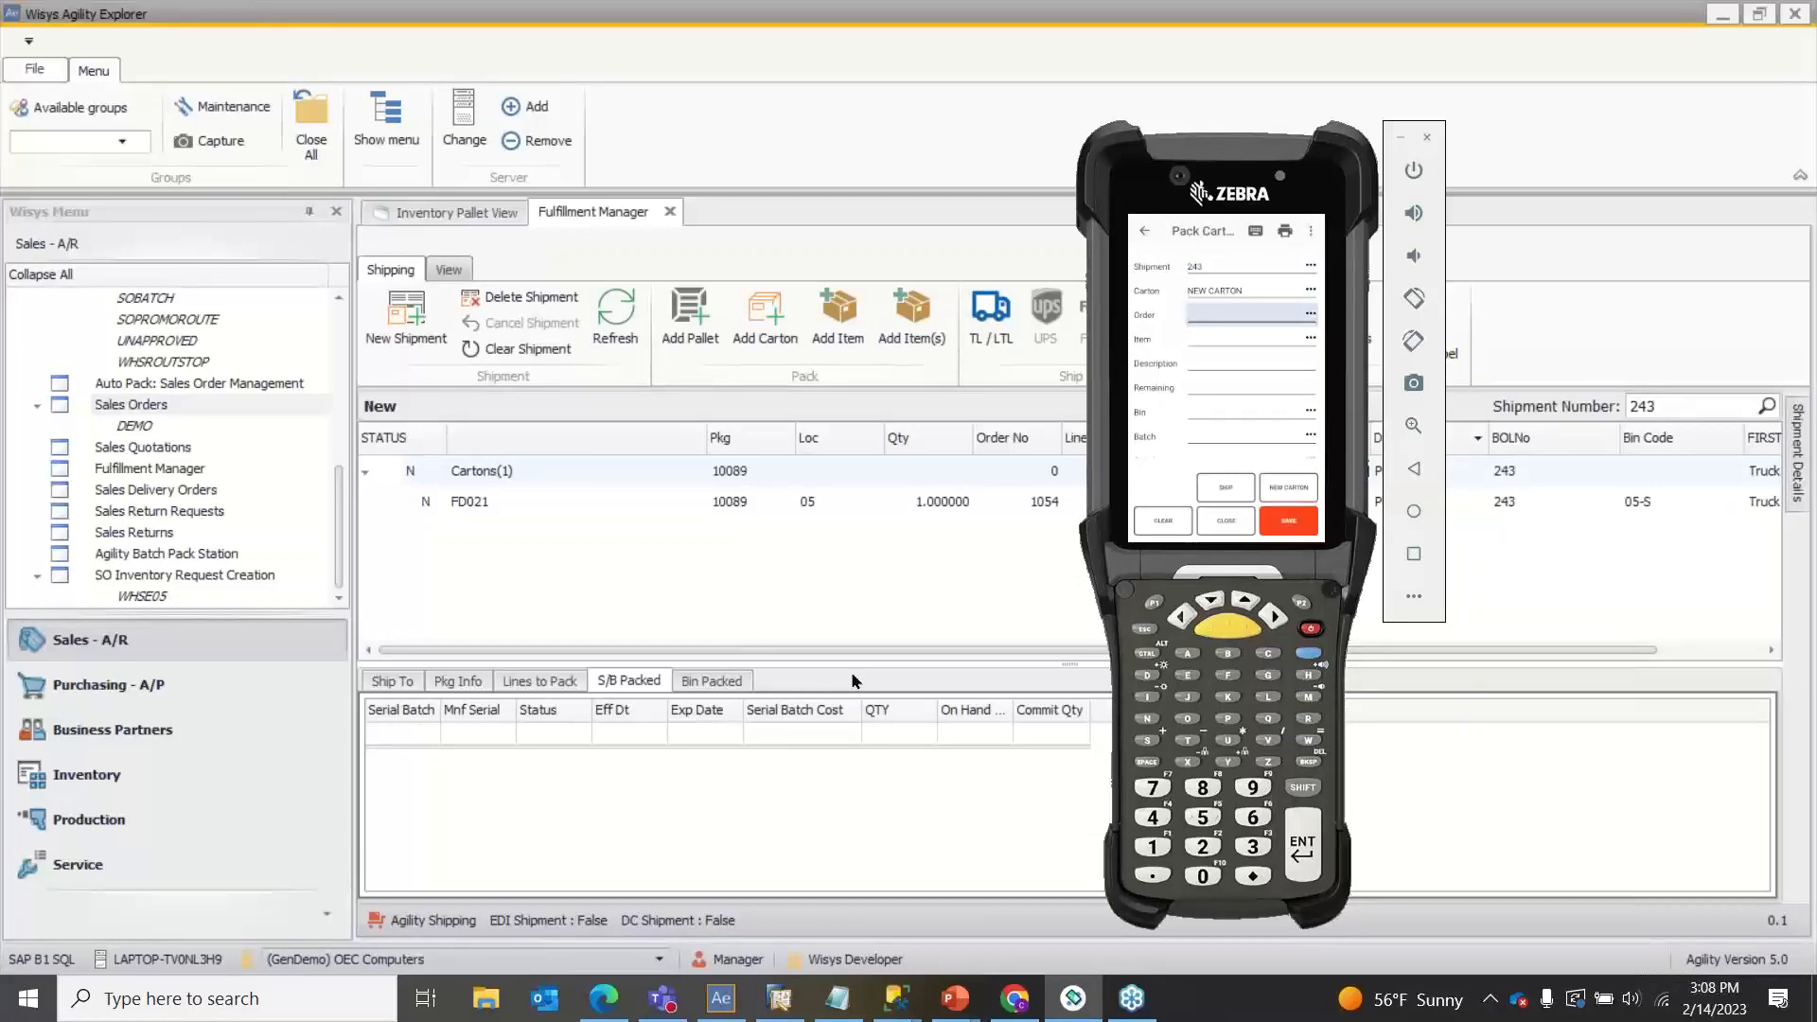
# Step: Pack item A00001 from bin 05-D into the new carton under the sales order number, save it and cancel the pack list printing
pyautogui.write('1054')
pyautogui.press('Return')
pyautogui.write('A00001')
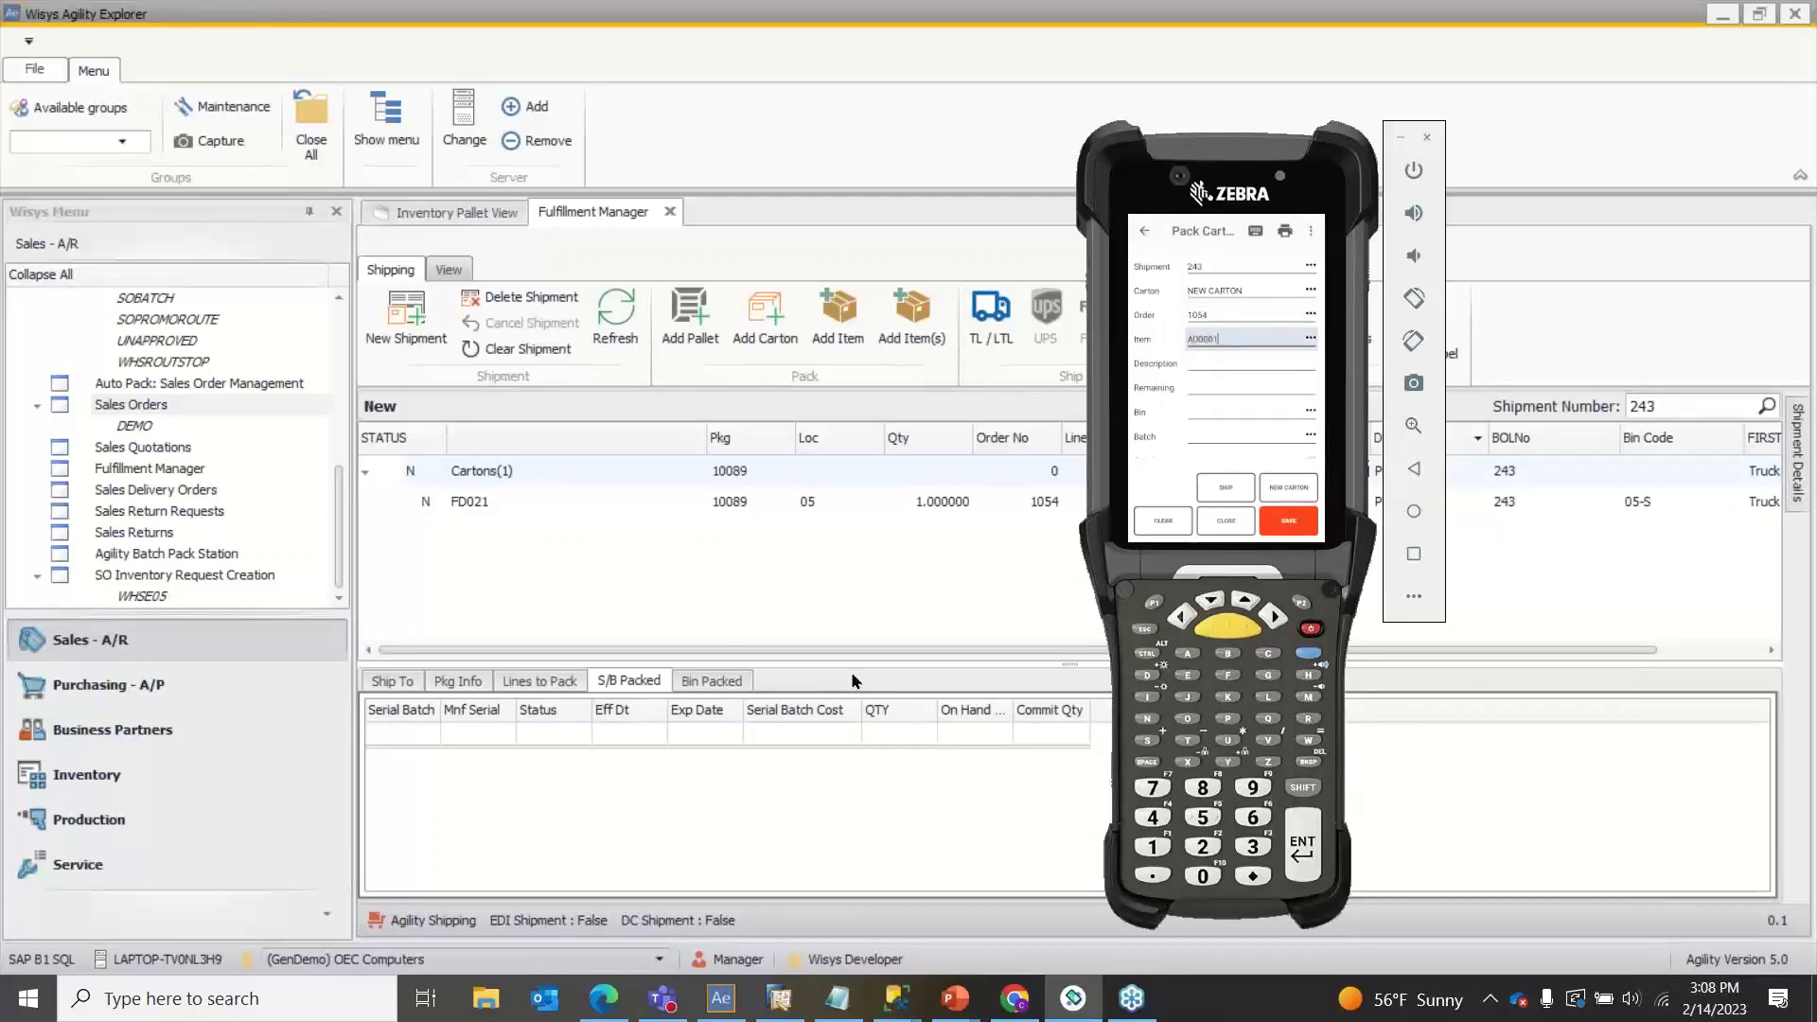
pyautogui.press('Return')
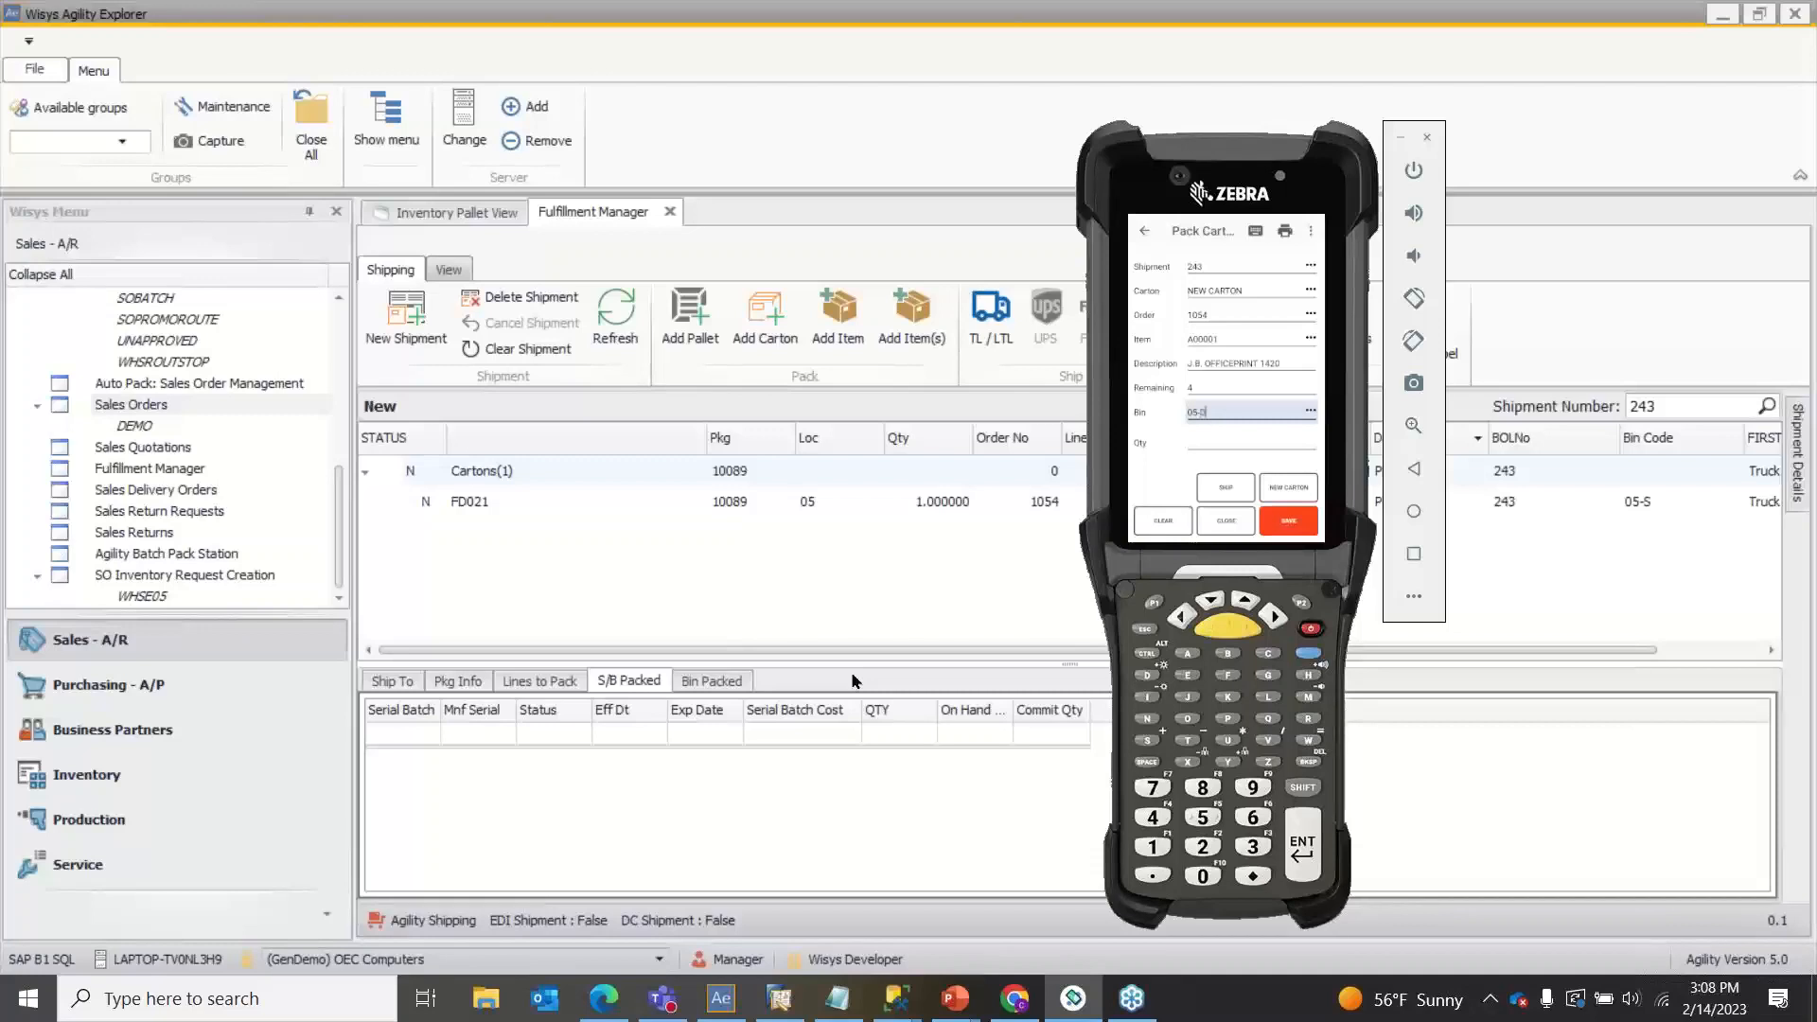
pyautogui.press('Return')
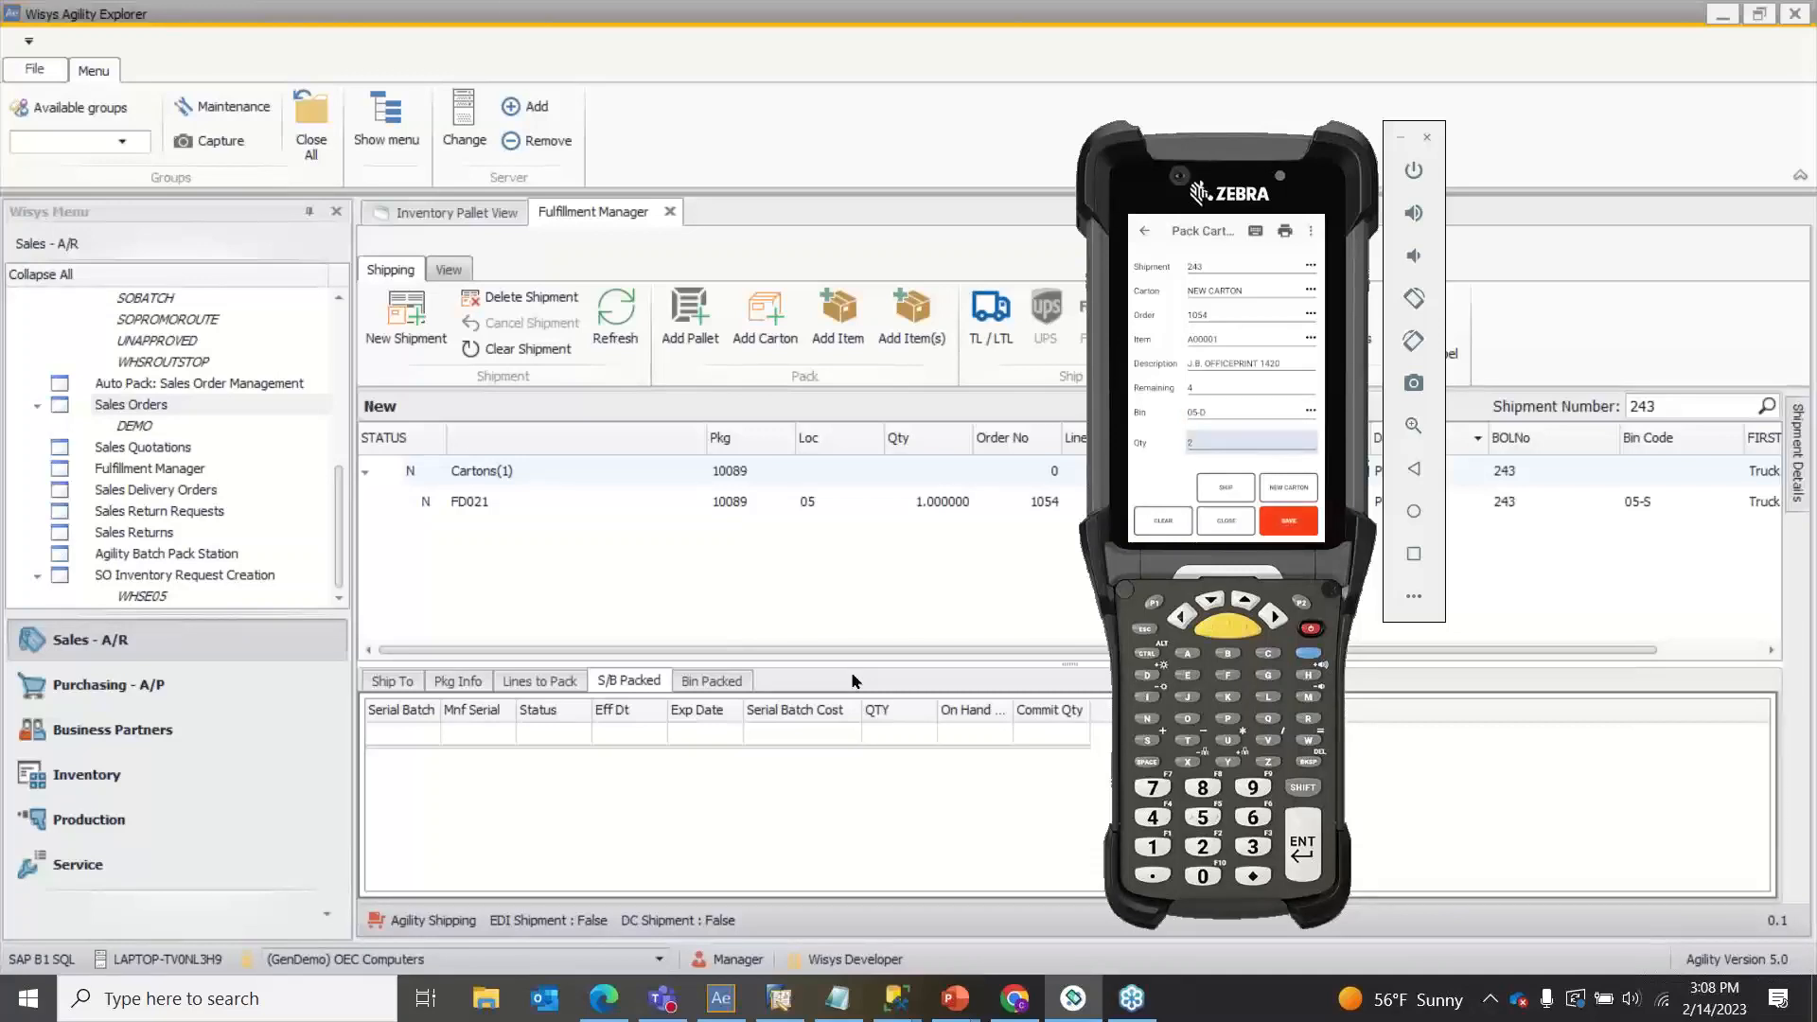
pyautogui.press('Return')
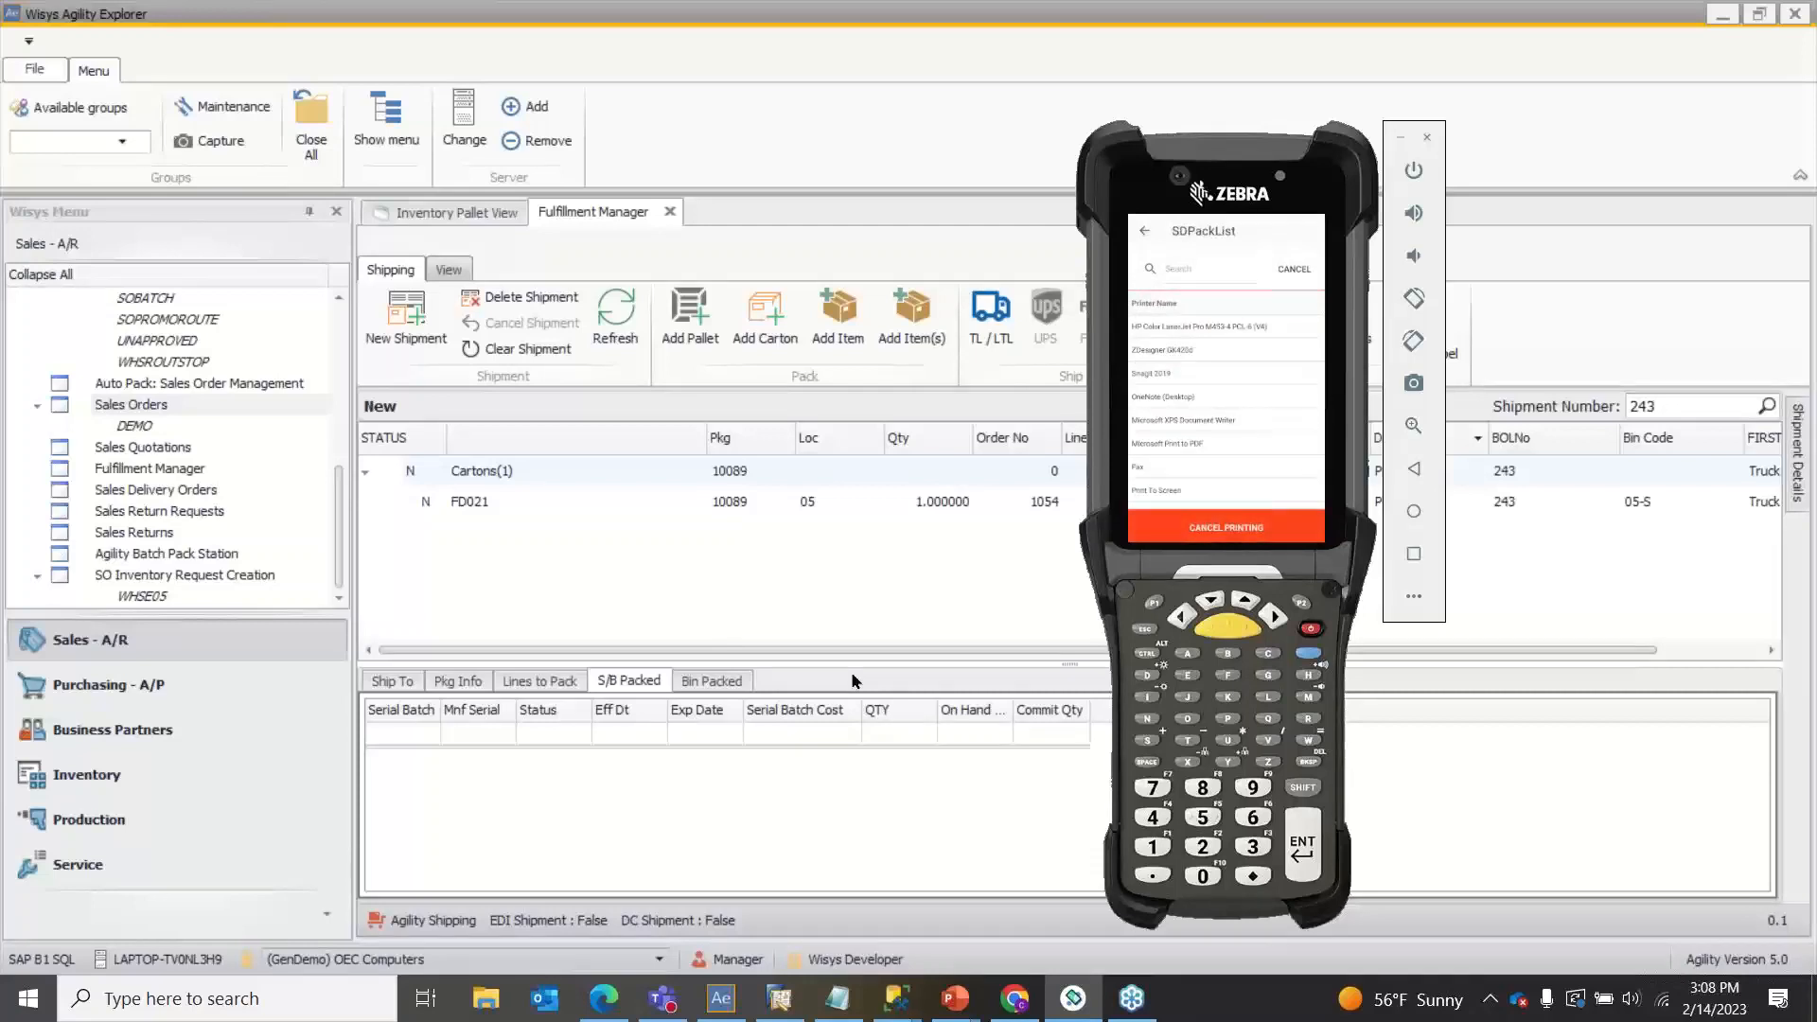
pyautogui.click(1264, 528)
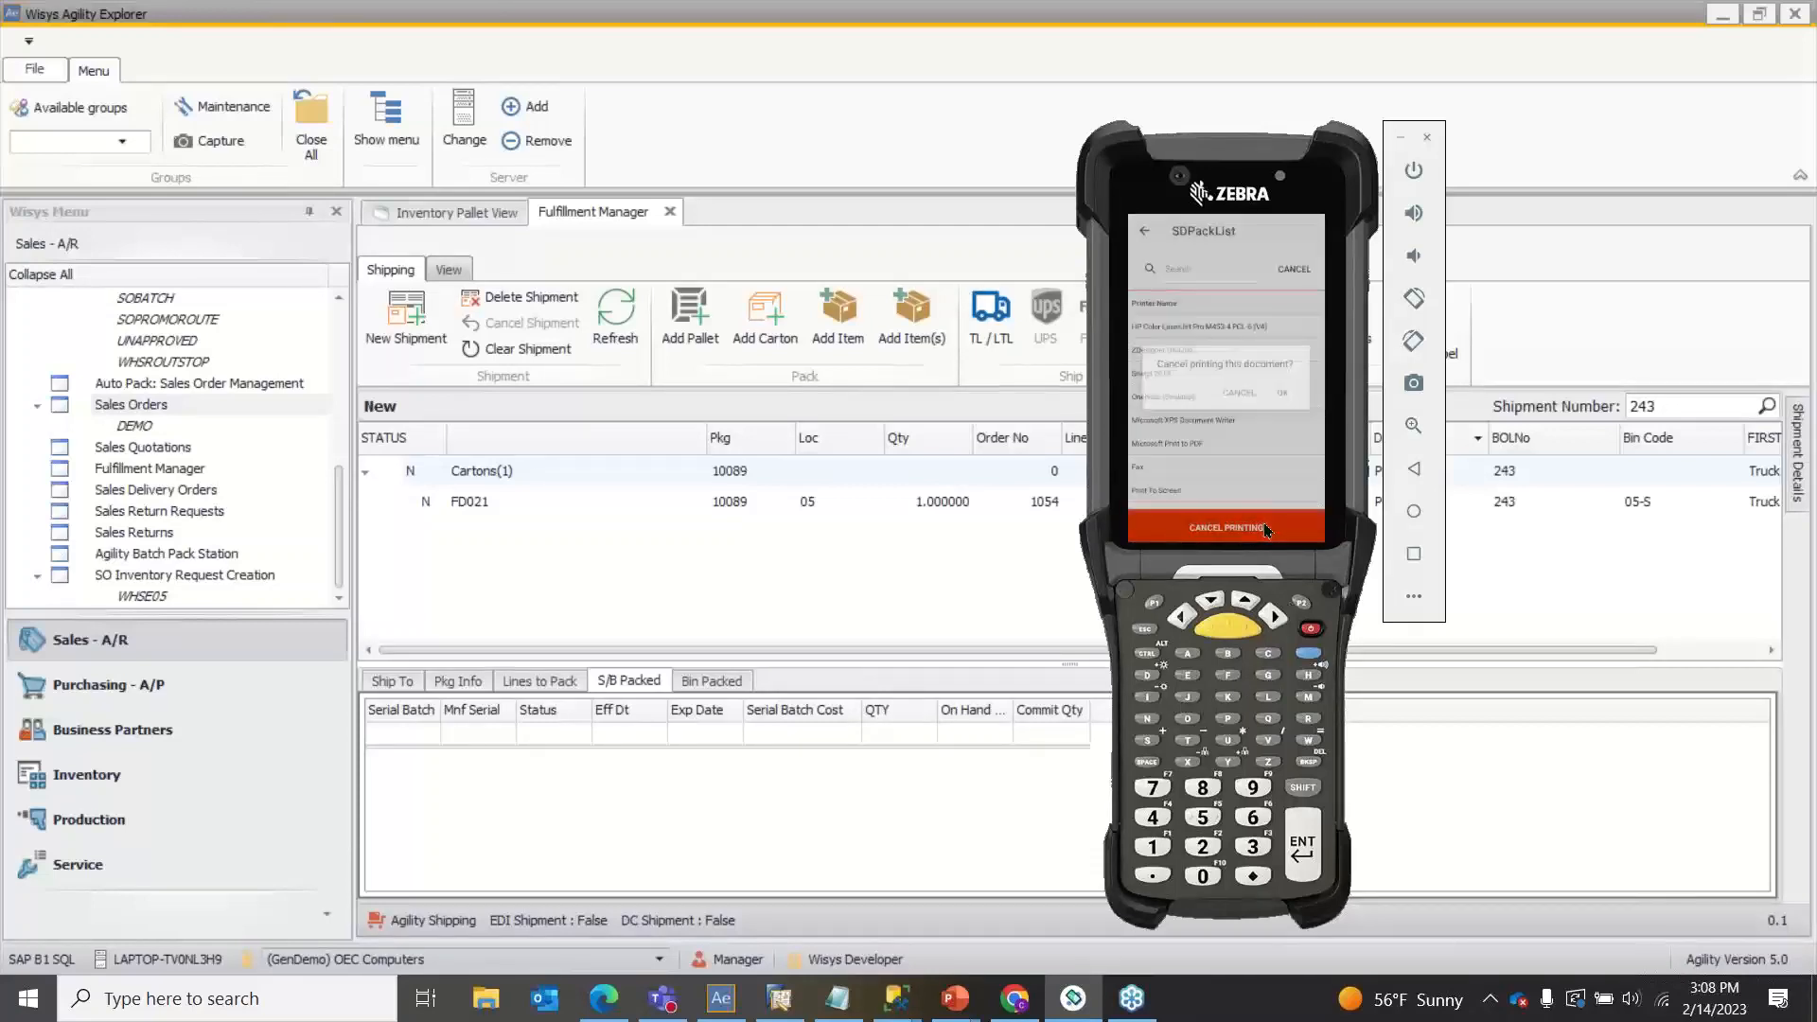
pyautogui.click(1279, 393)
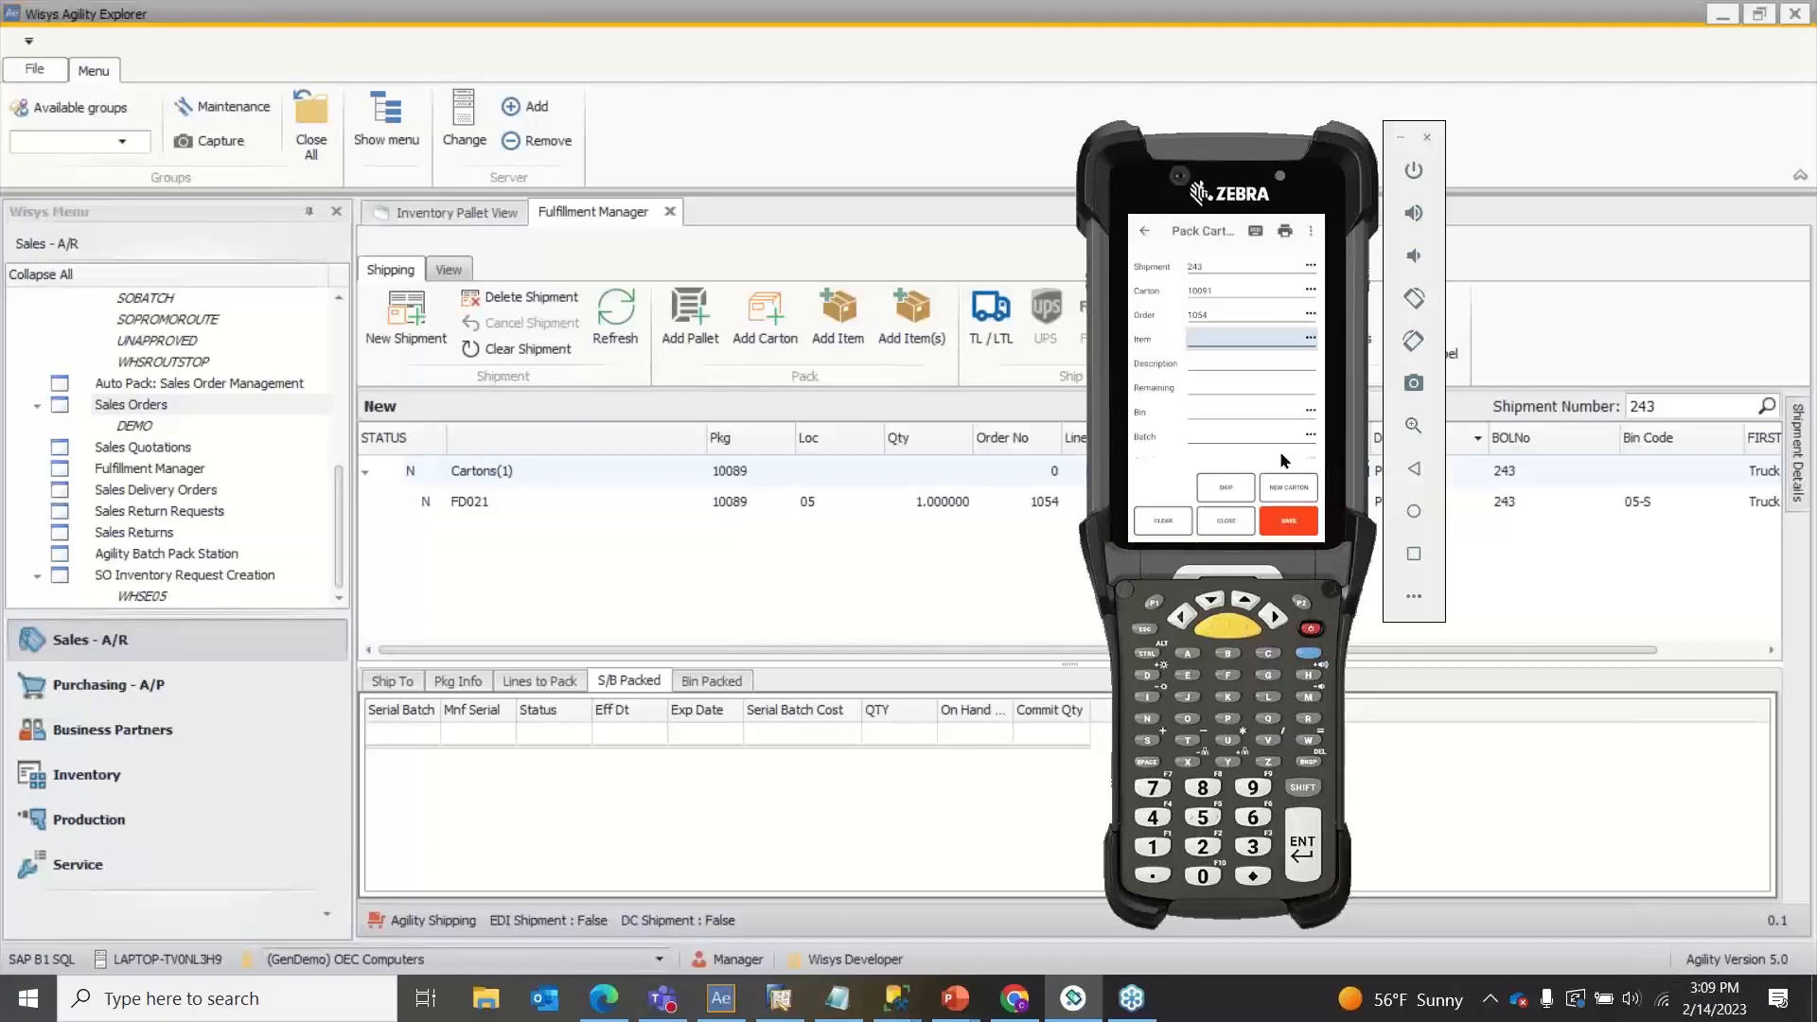
# Step: Return to Fulfillment Manager in Agility Explorer and refresh shipment 243
pyautogui.click(802, 610)
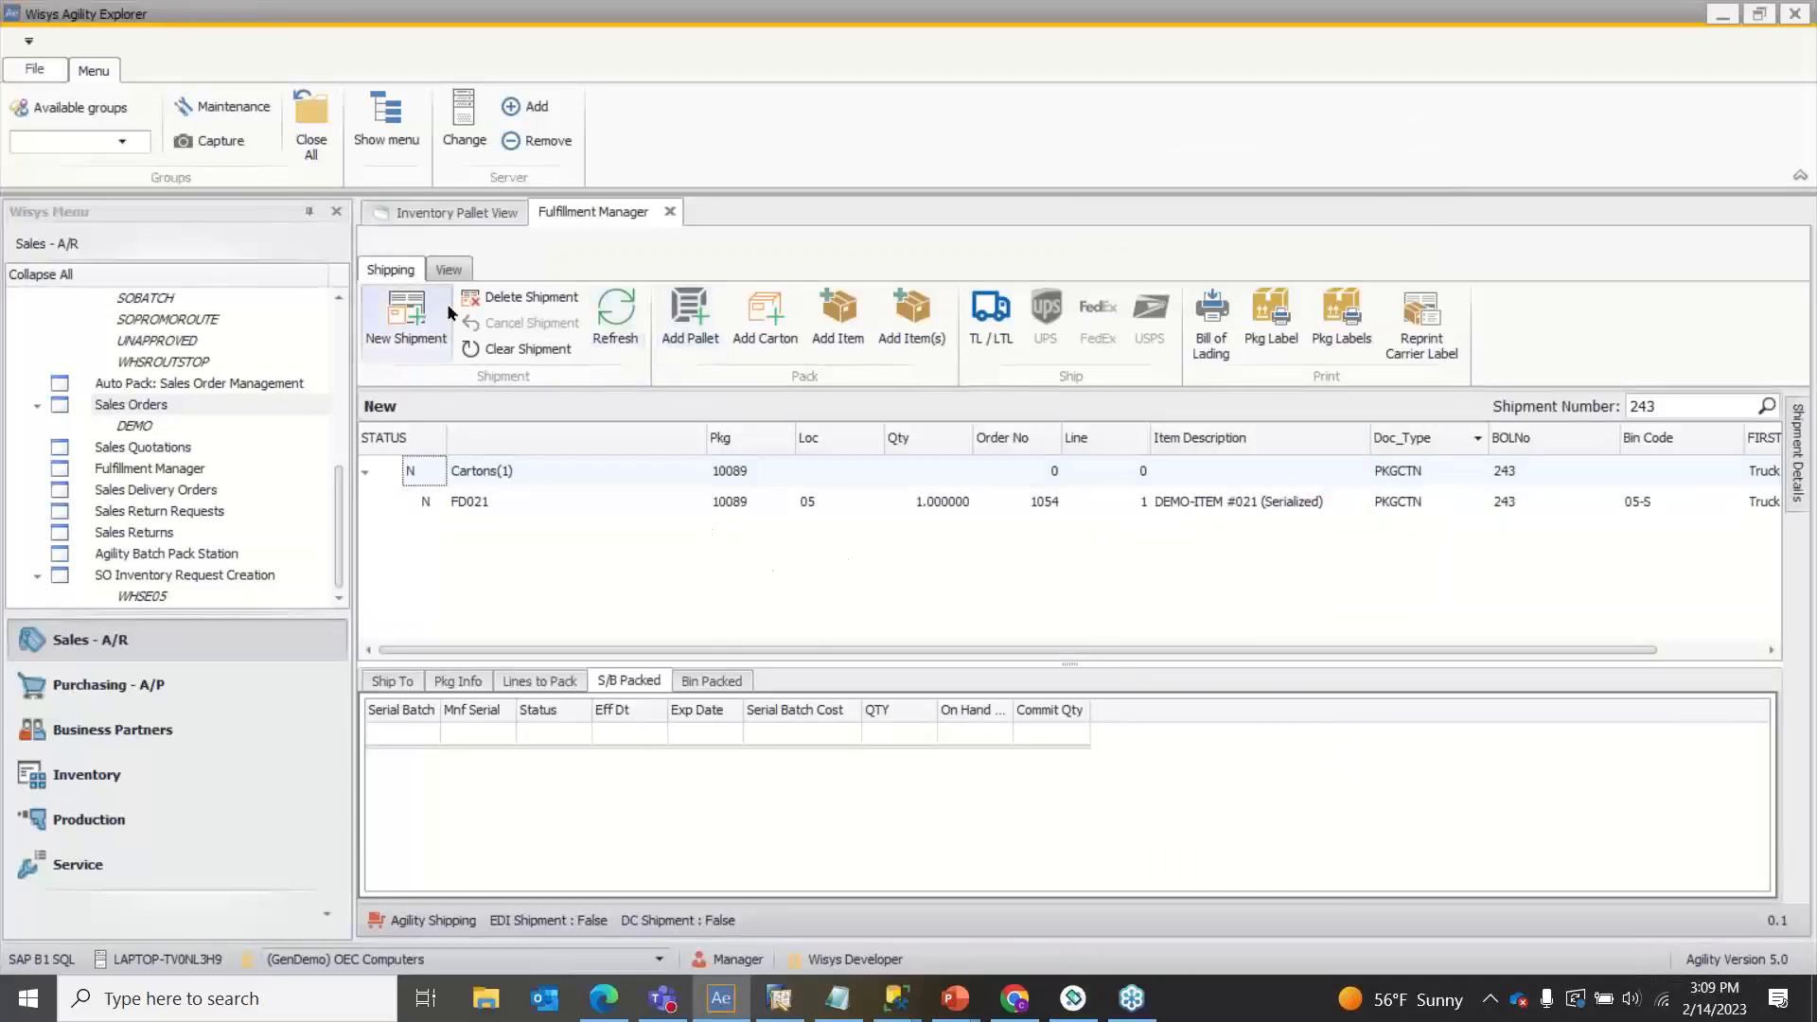
pyautogui.click(616, 312)
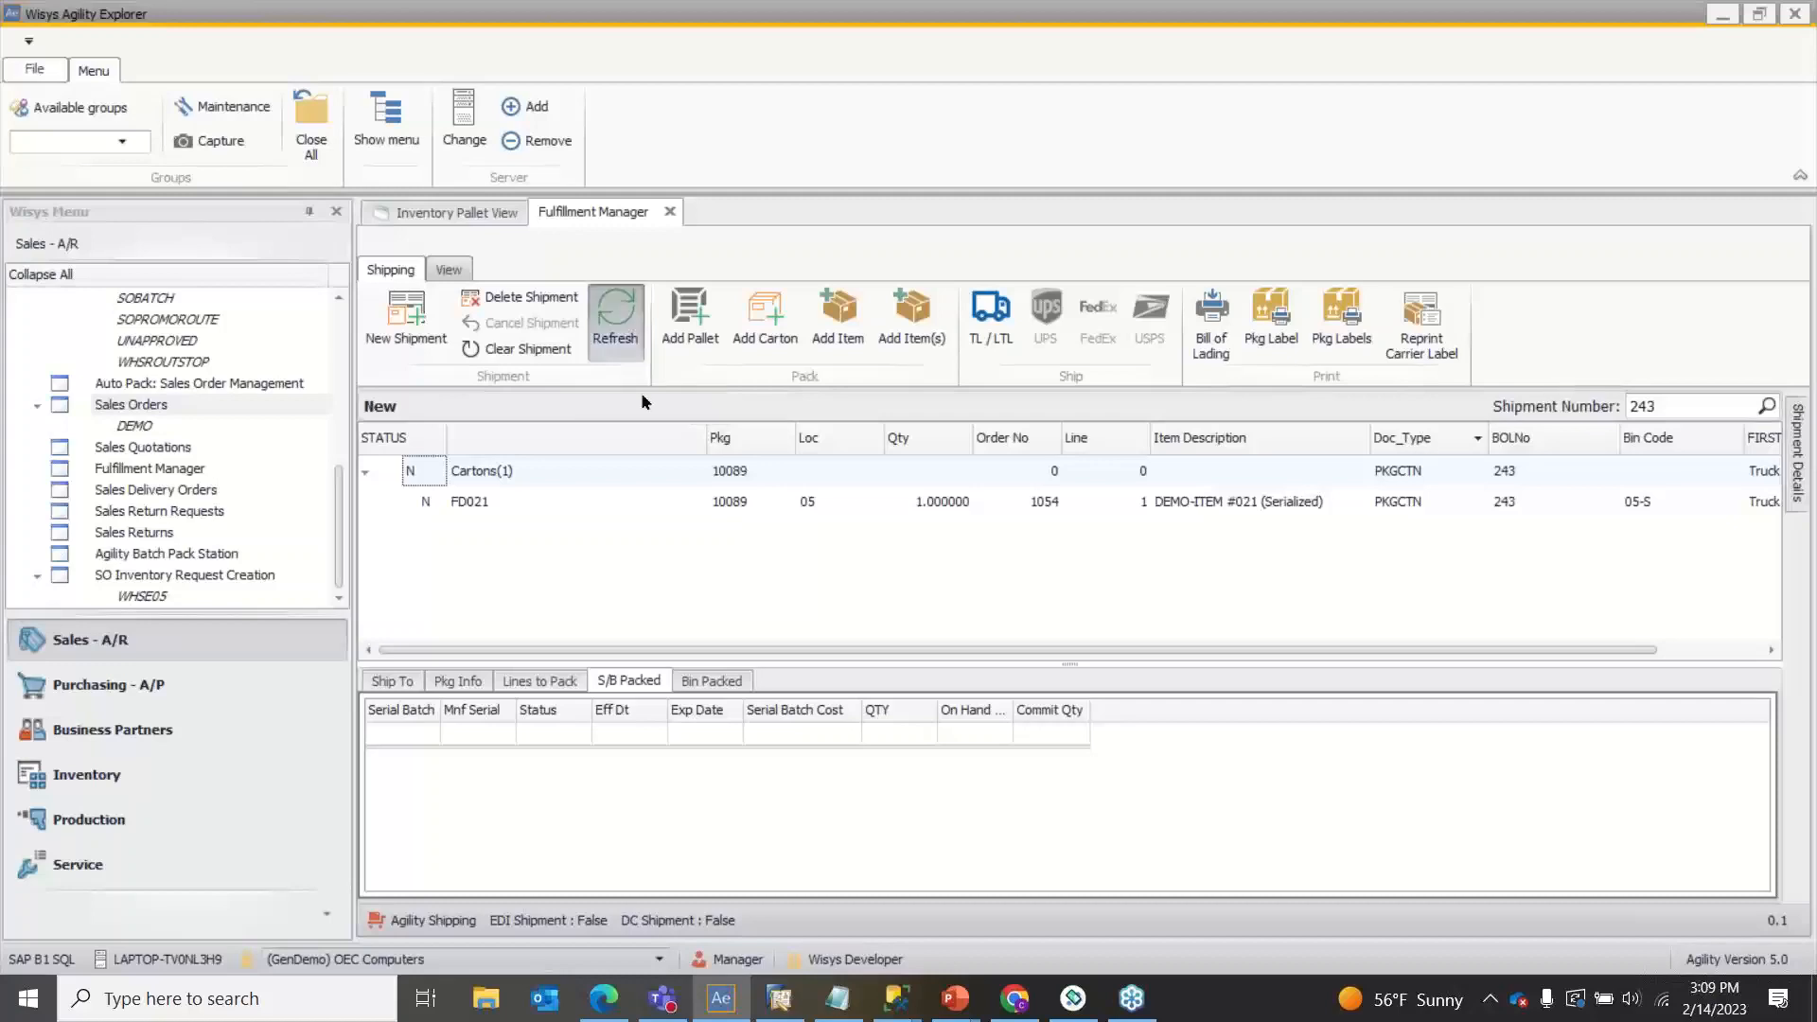
# Step: Review the pallet and the second carton in shipment 243, and refresh the Inventory Pallet View
pyautogui.click(616, 479)
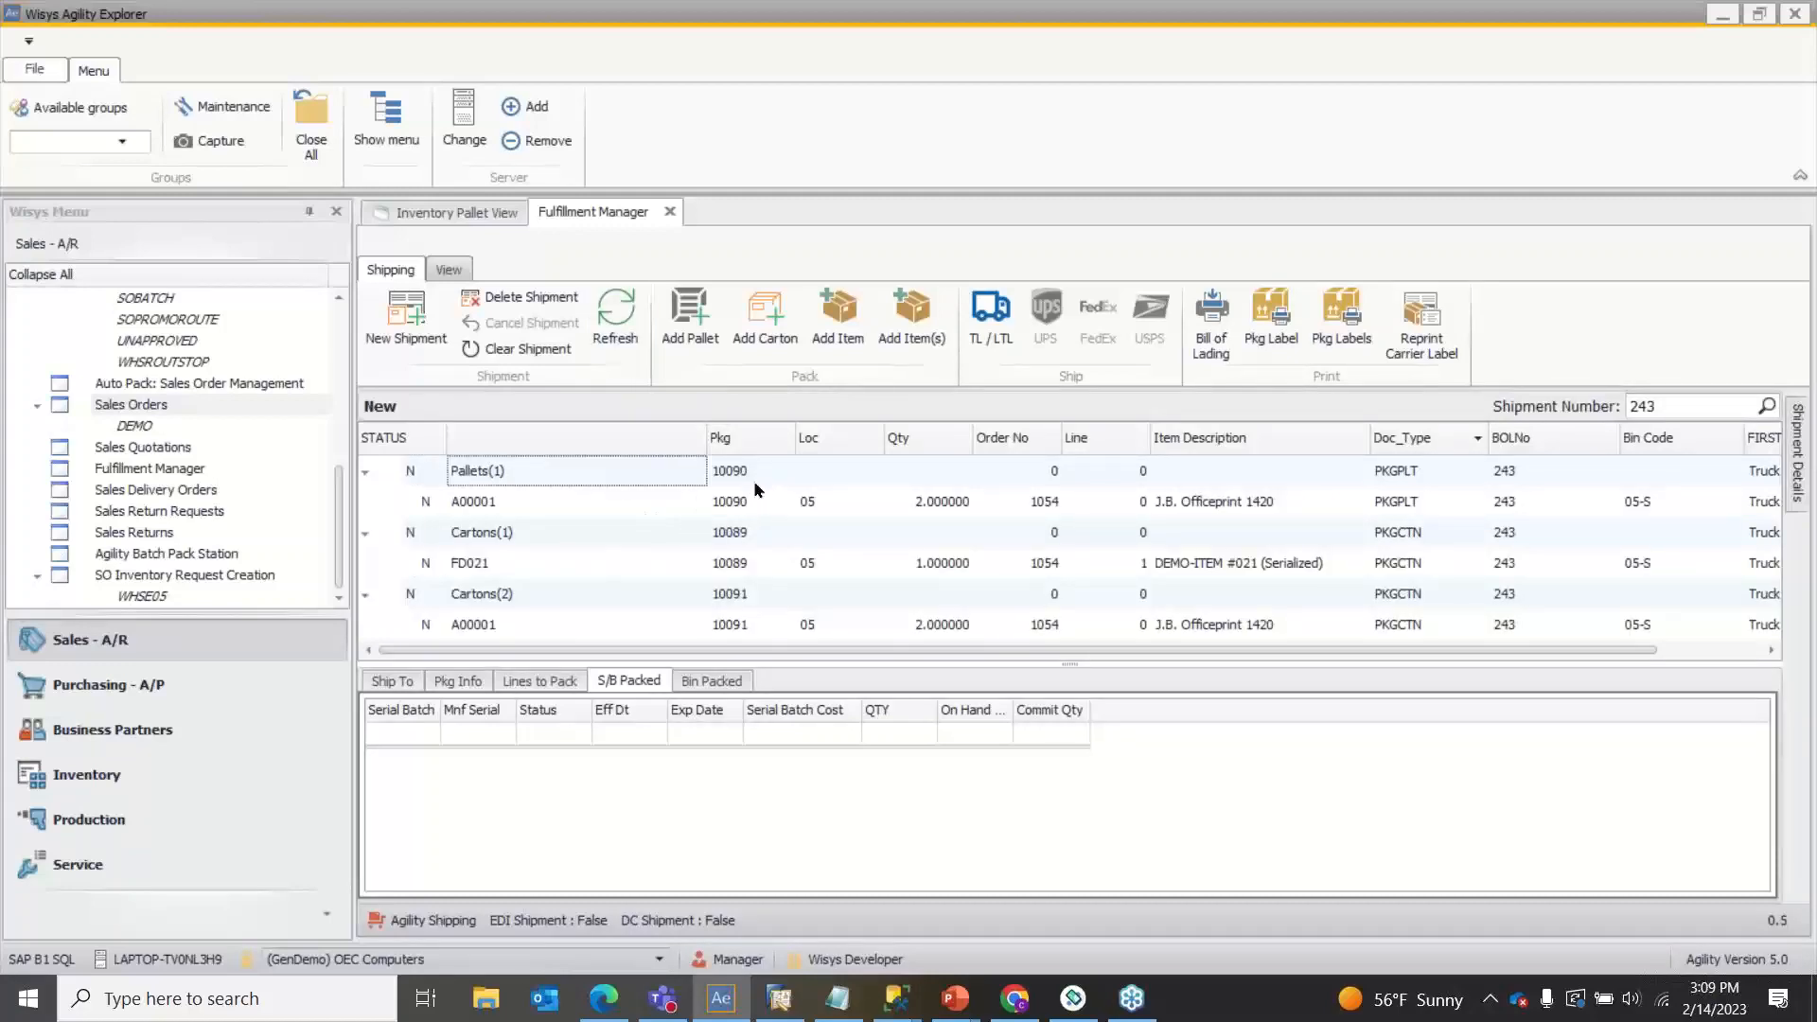
pyautogui.click(677, 602)
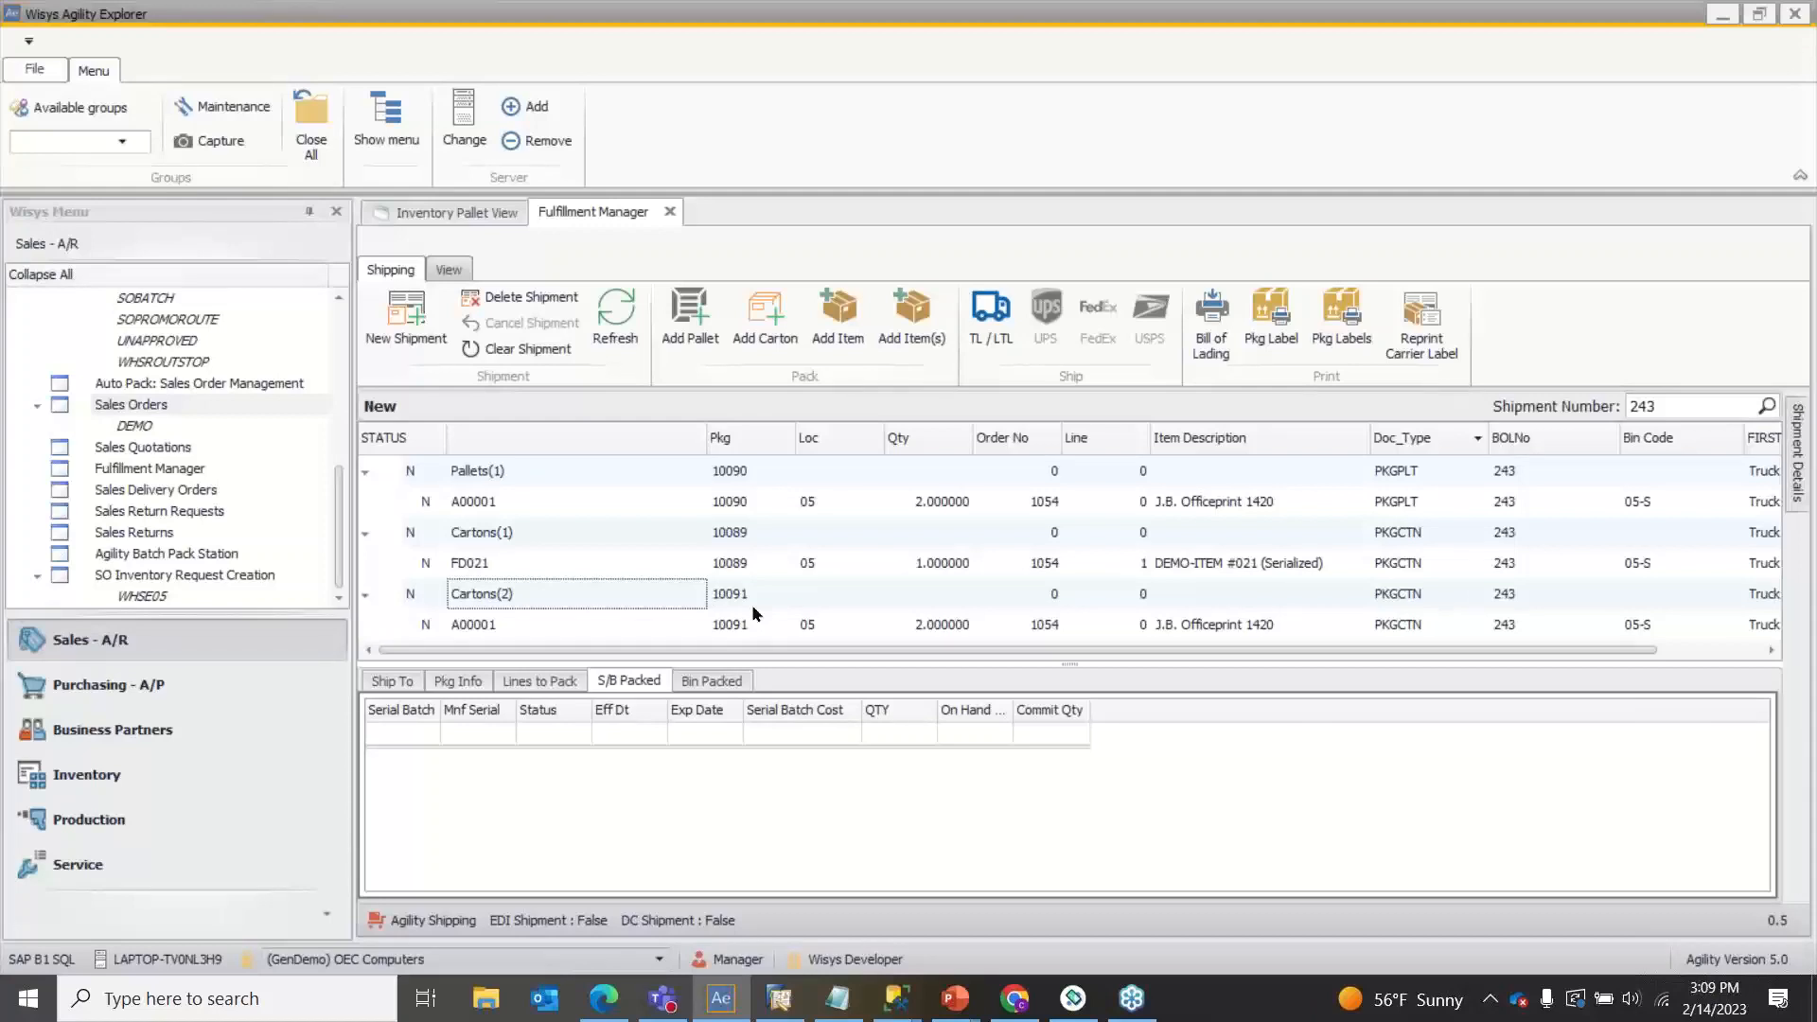
pyautogui.click(445, 213)
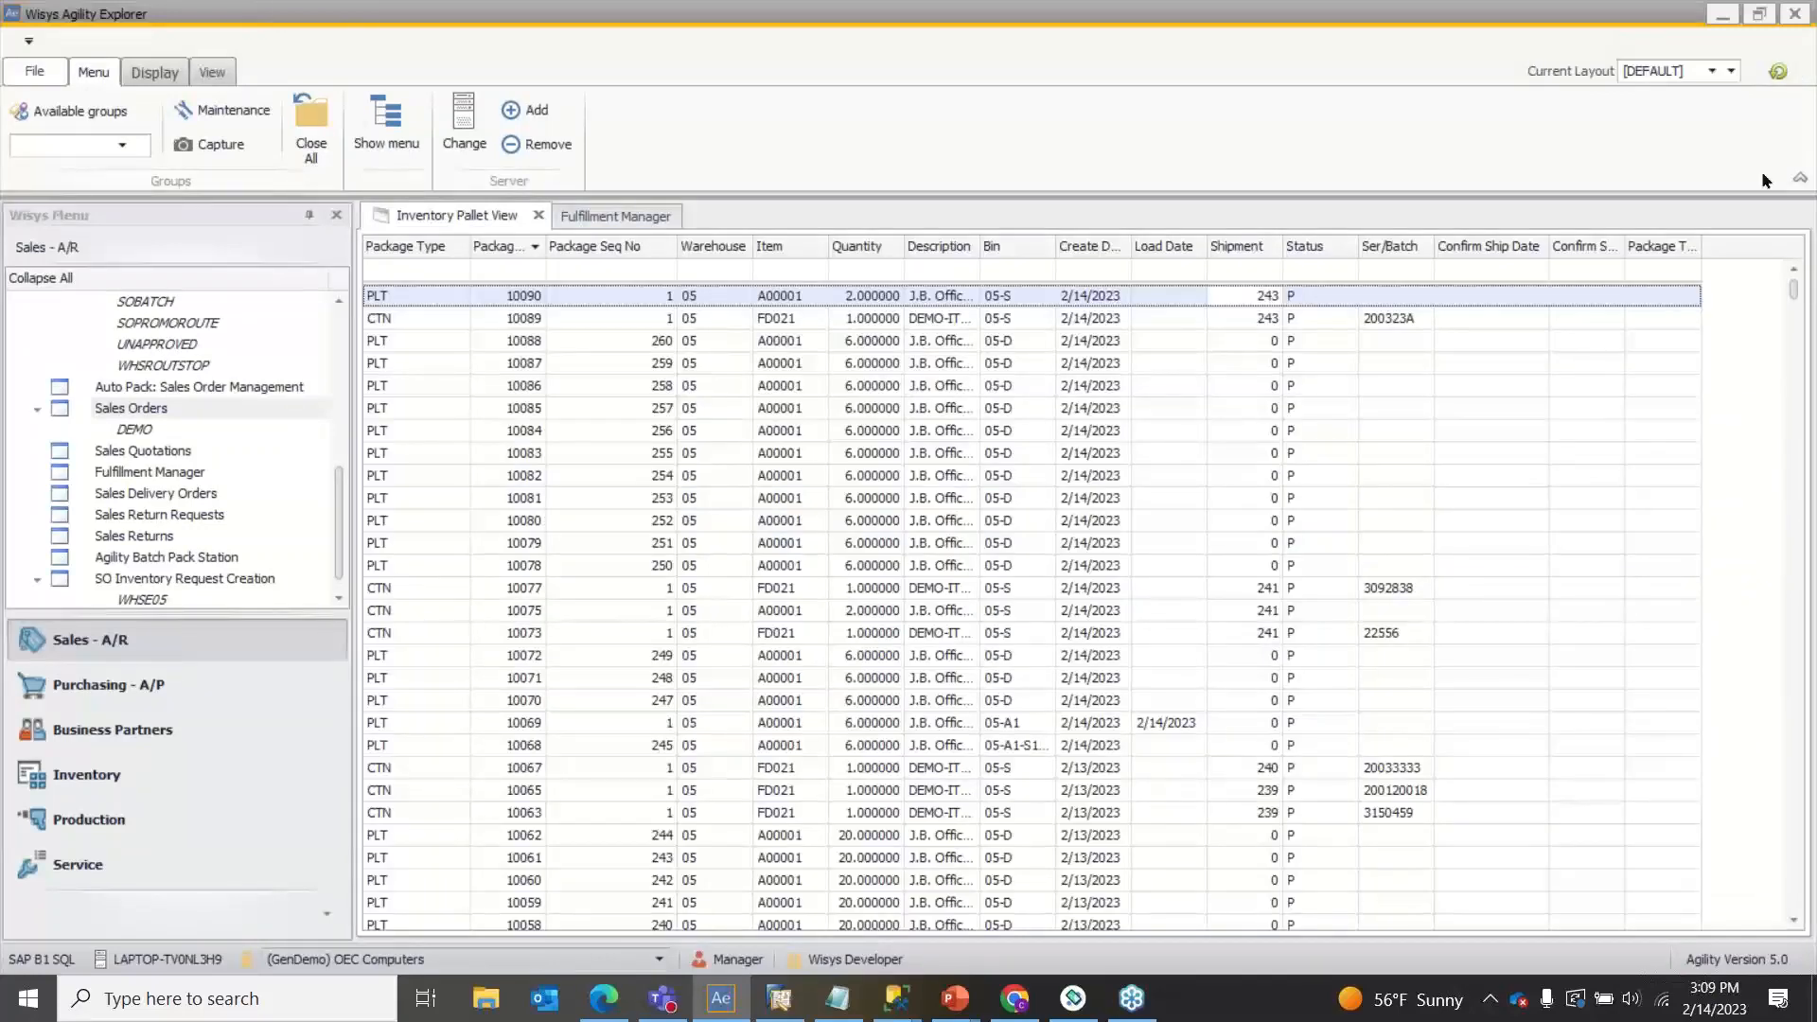
pyautogui.click(1778, 70)
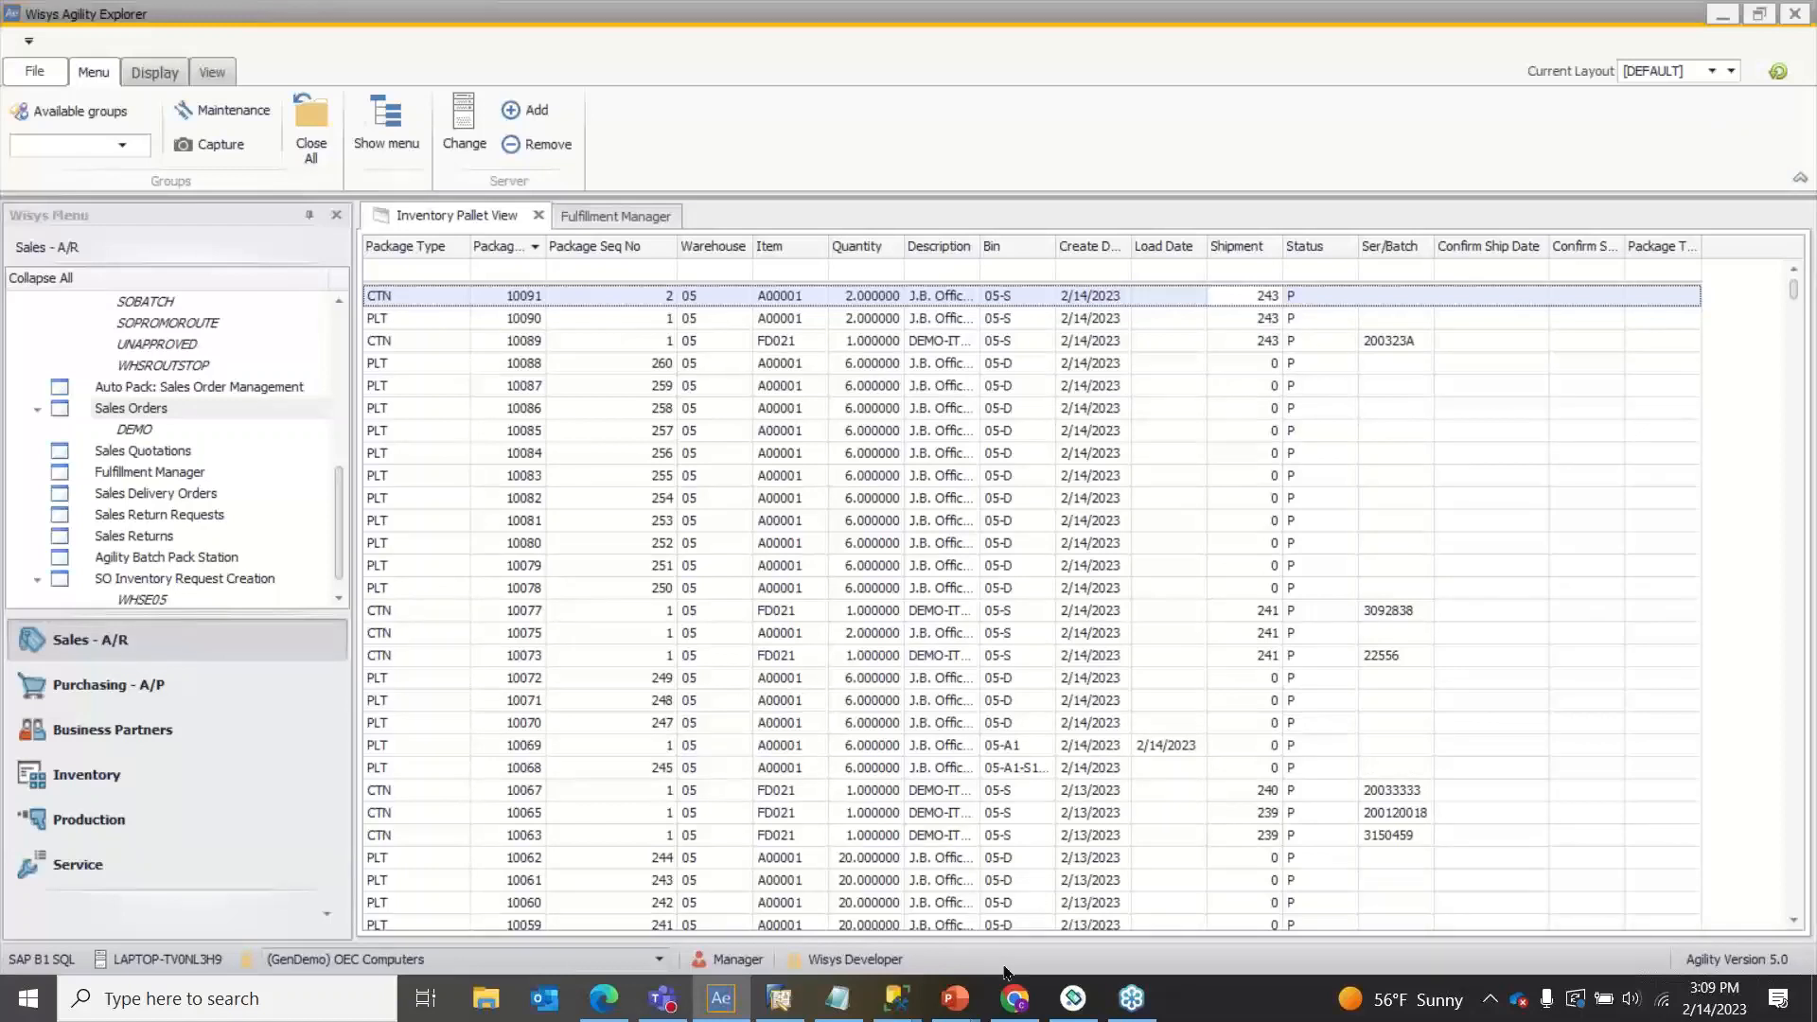
# Step: Switch to the Agility 360 handheld, leave Pack Cartons and open Unpack Pallets from the Pallets group
pyautogui.click(1073, 999)
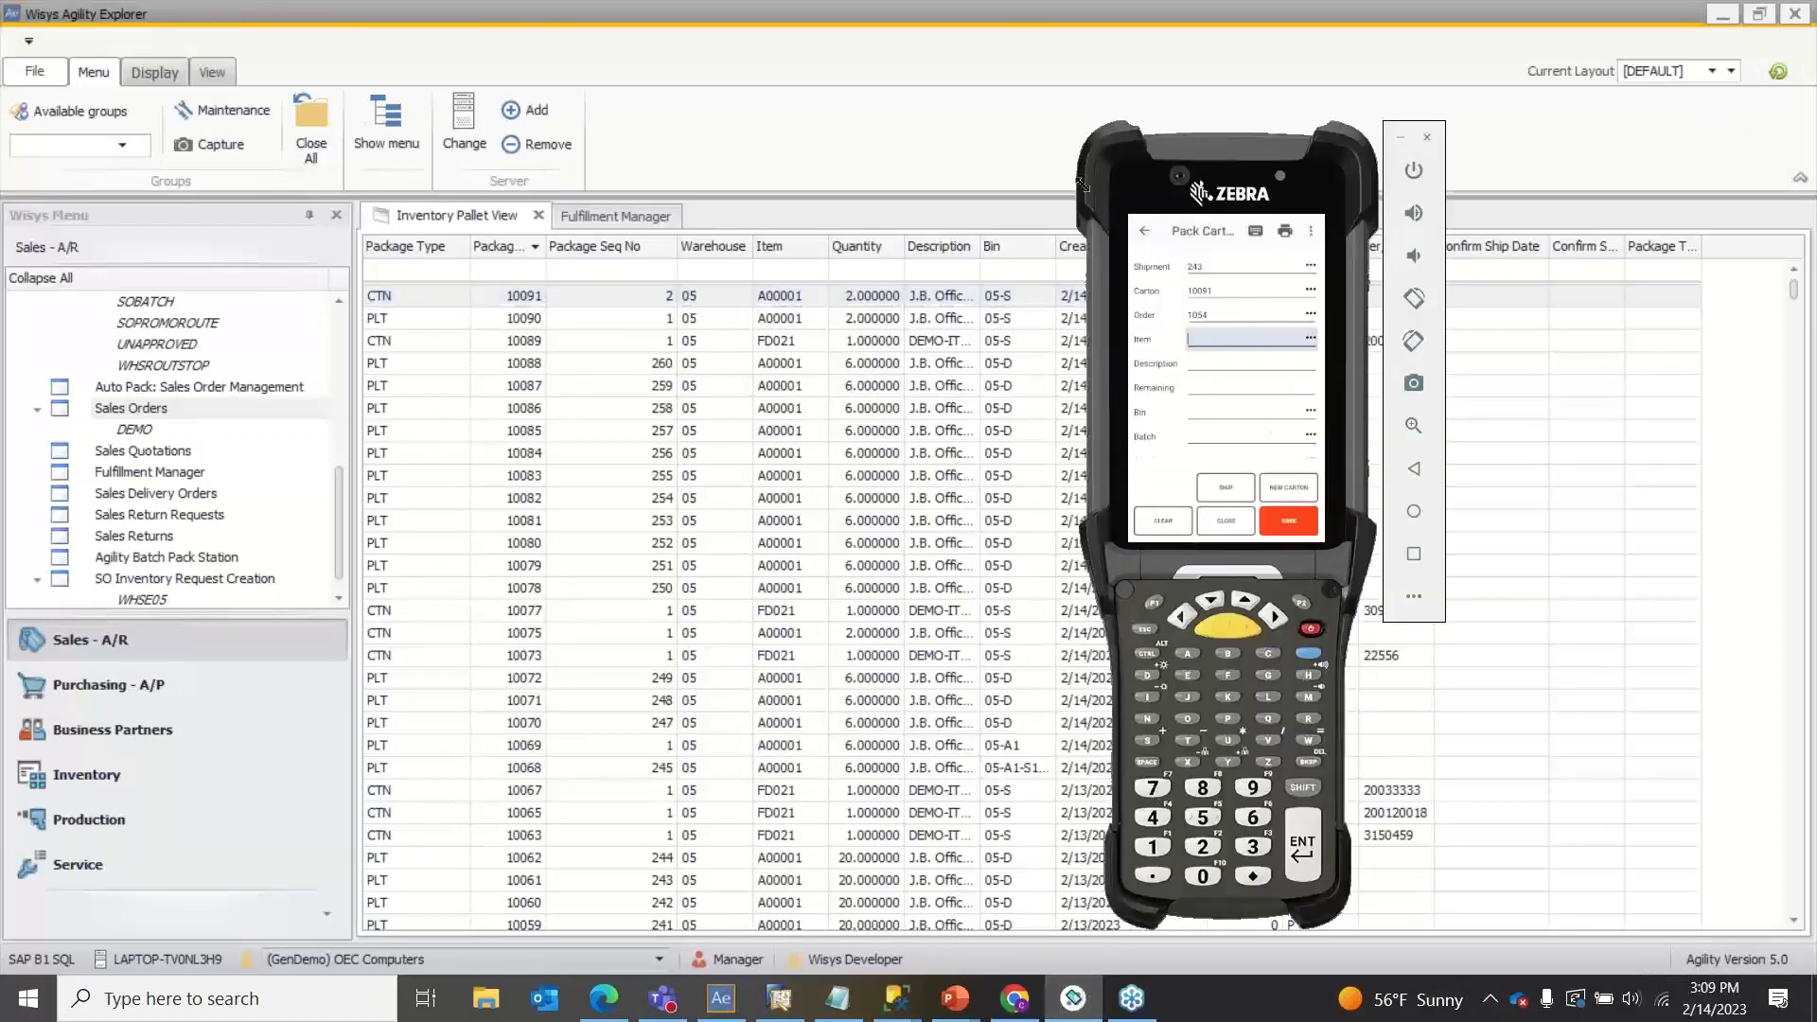
pyautogui.click(1145, 230)
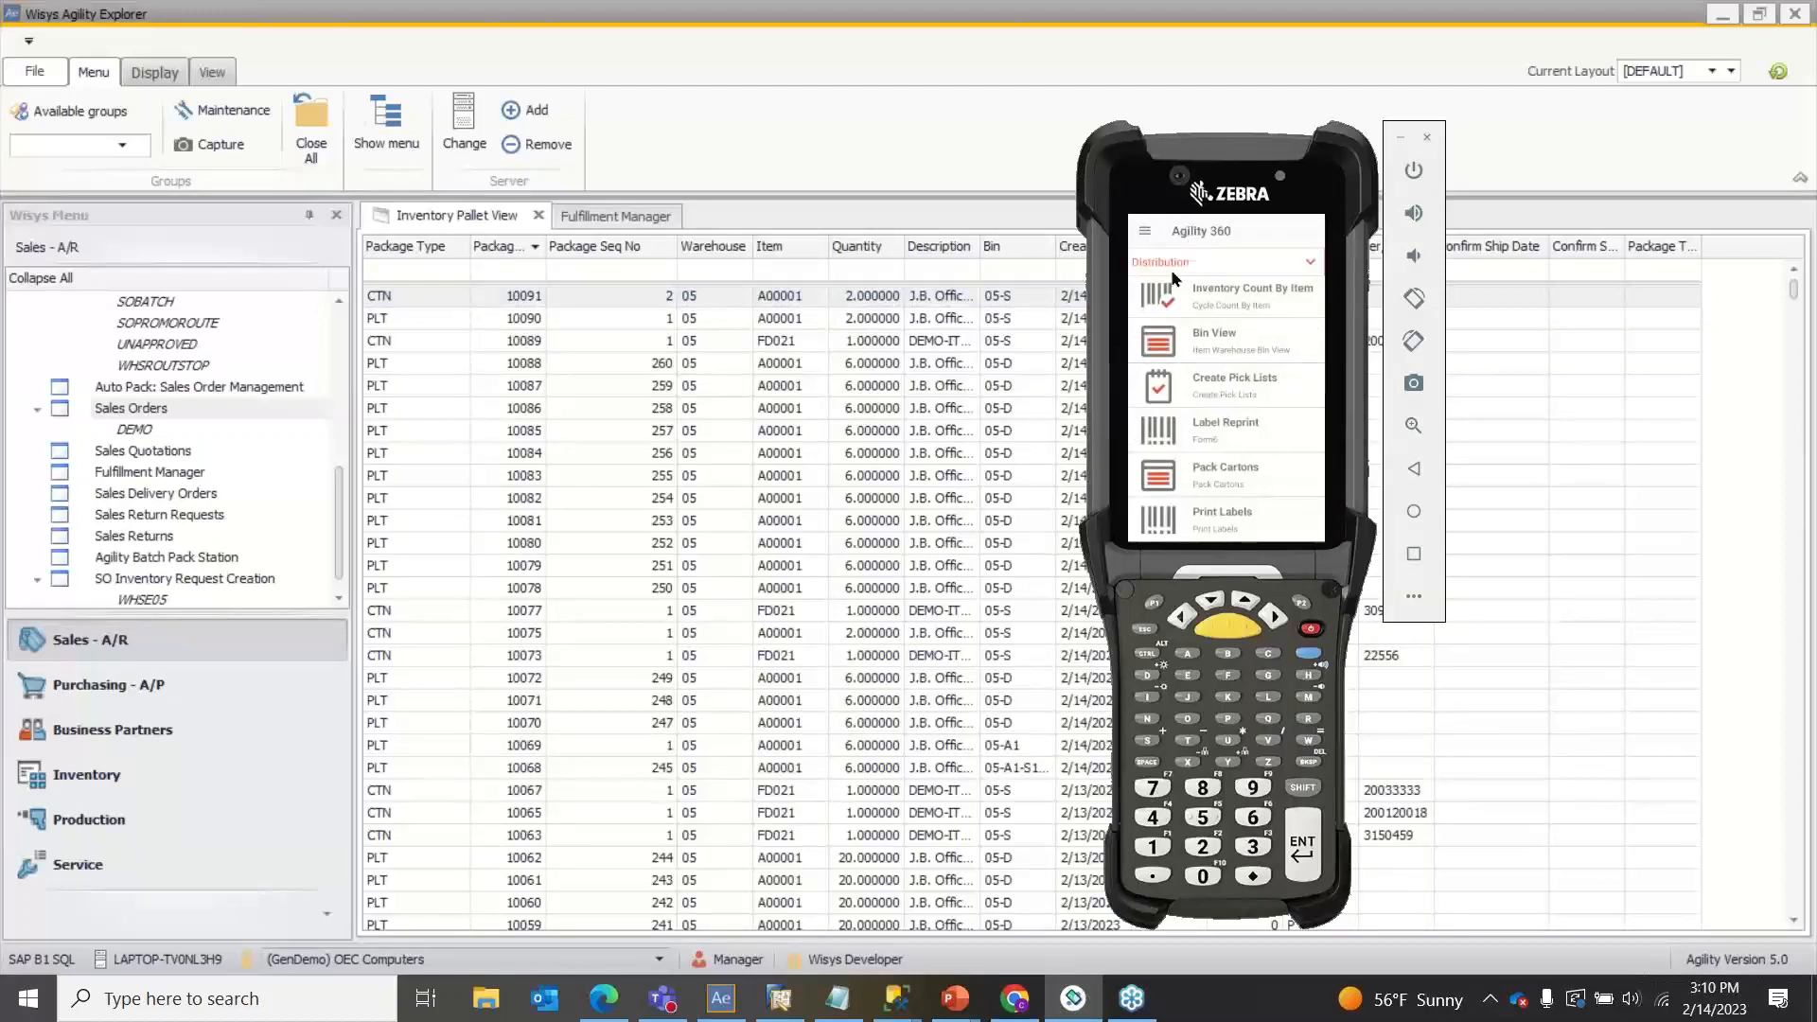
pyautogui.click(1168, 263)
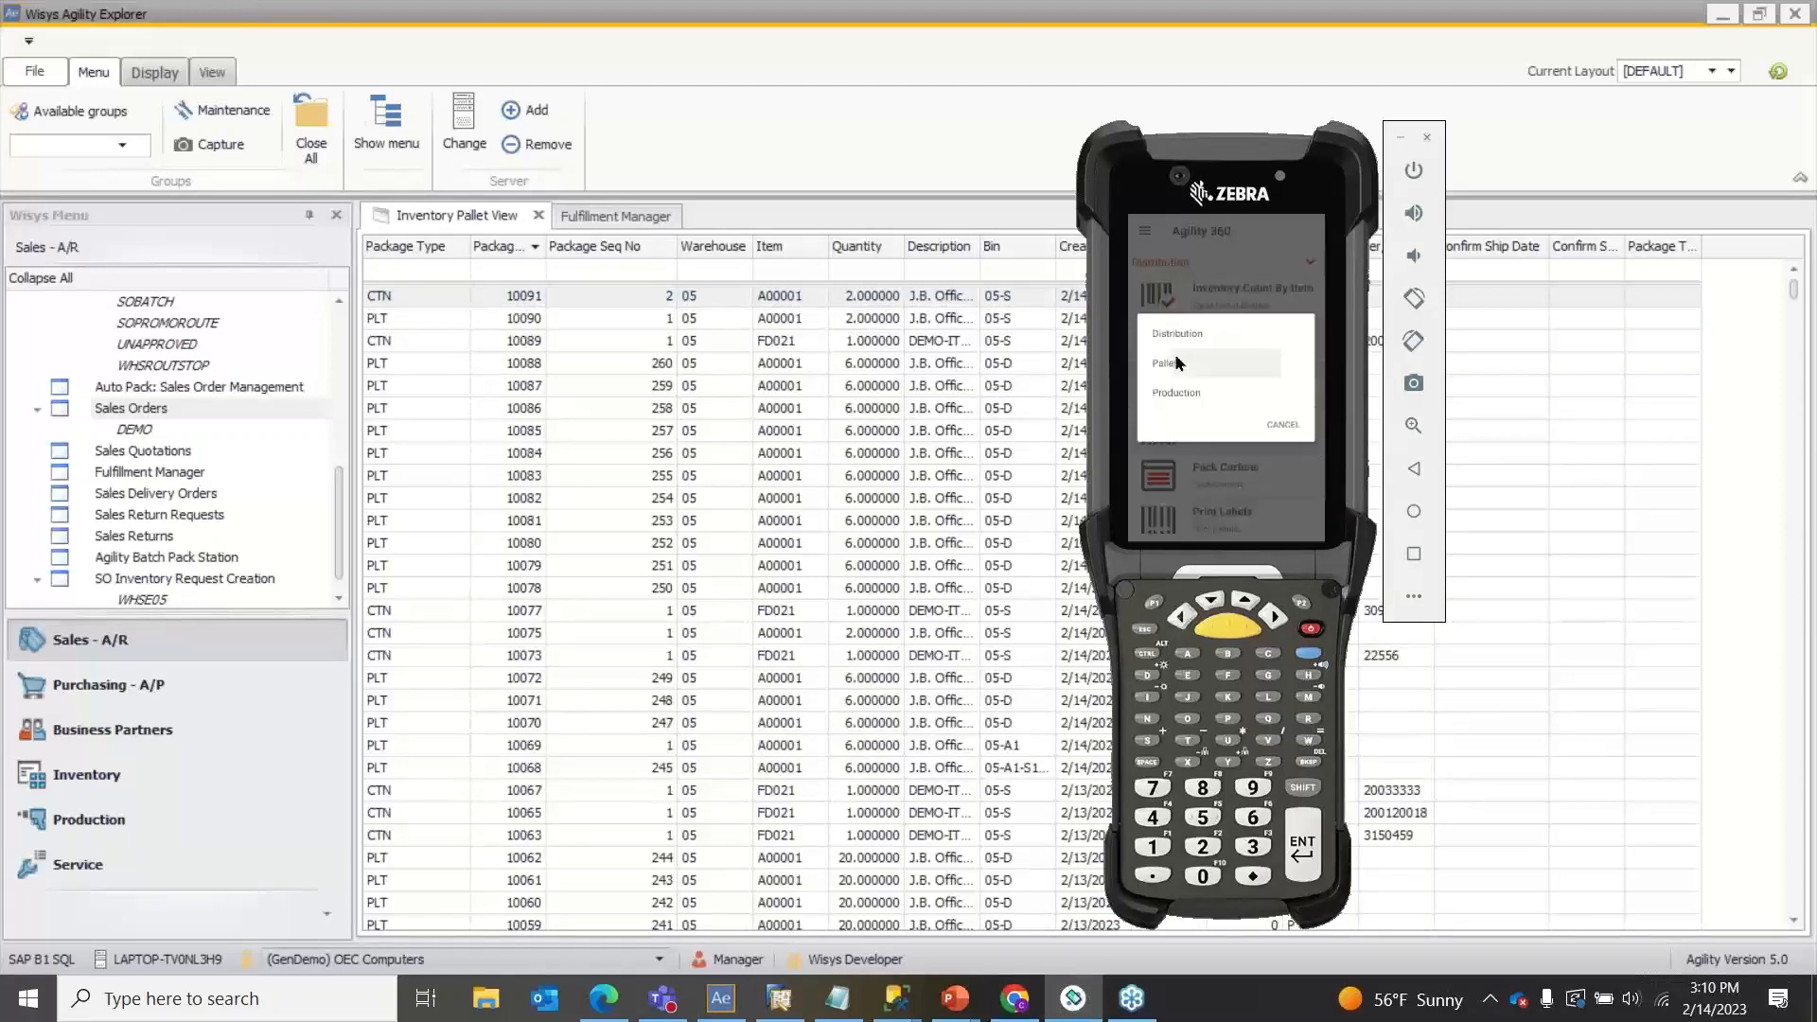
pyautogui.click(1177, 363)
pyautogui.scroll(-1, 1218, 350)
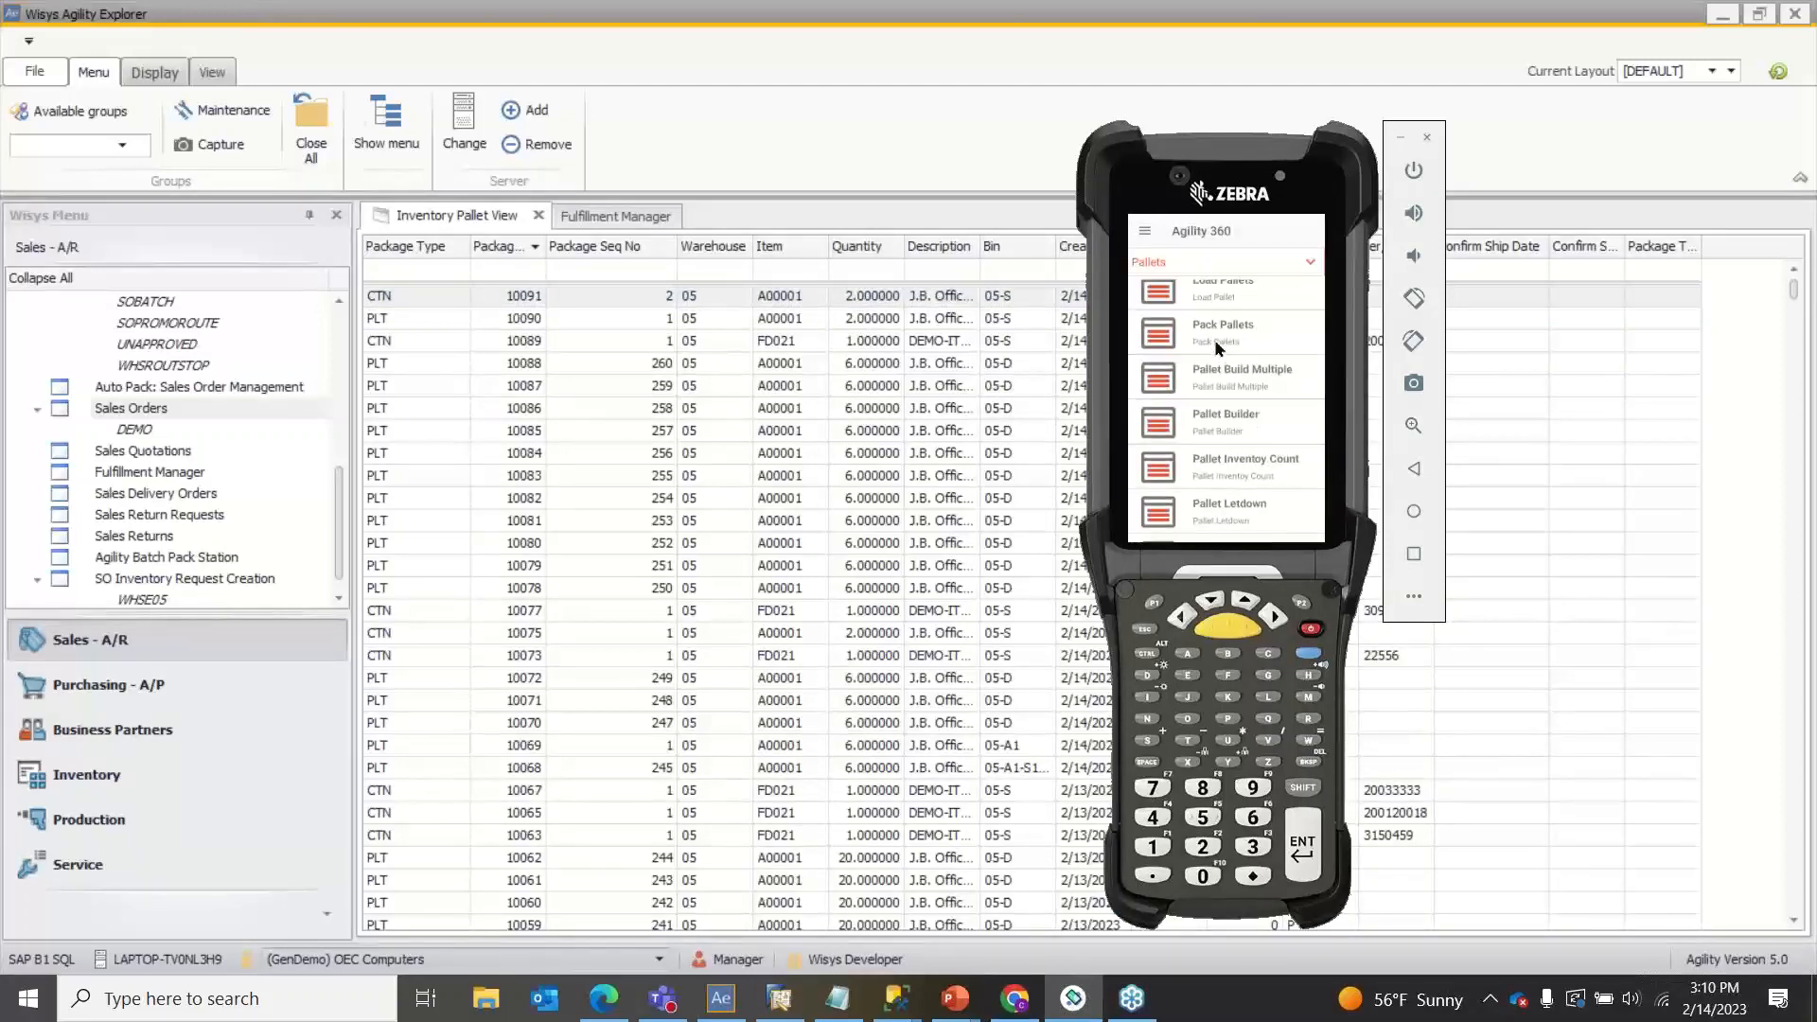
pyautogui.scroll(-5, 1215, 342)
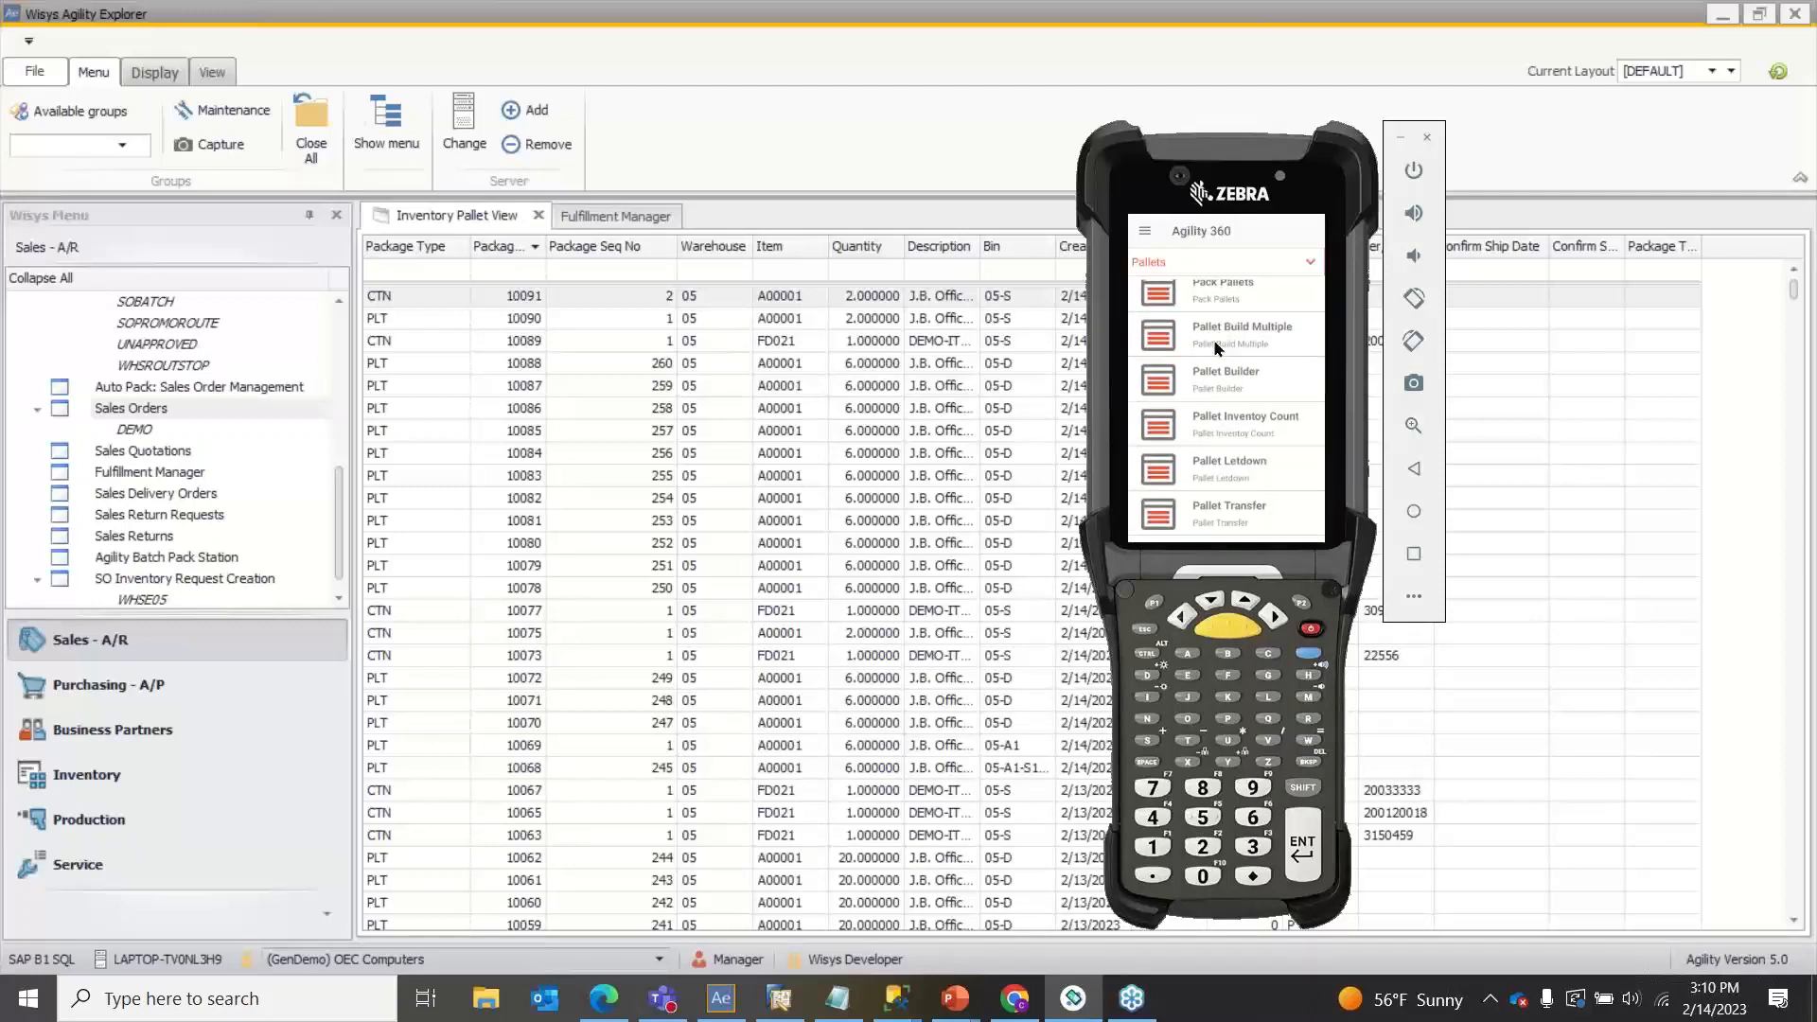
pyautogui.scroll(-10, 1215, 342)
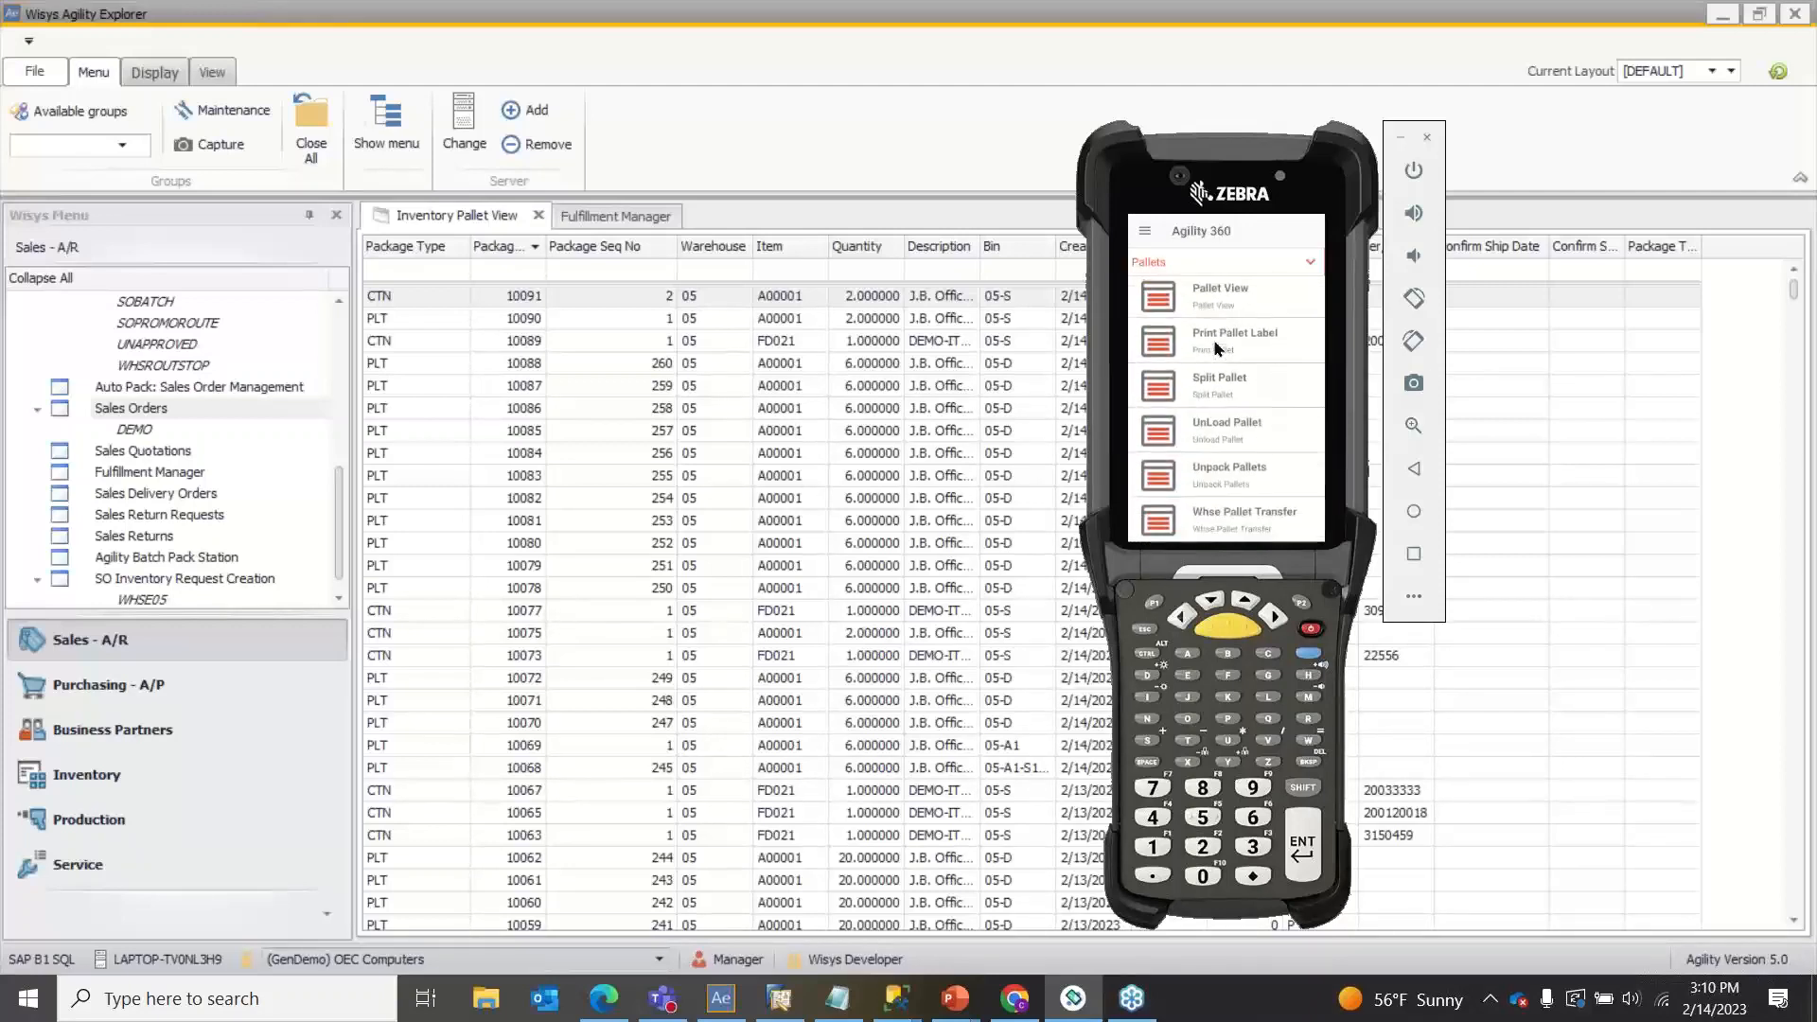
pyautogui.click(1217, 473)
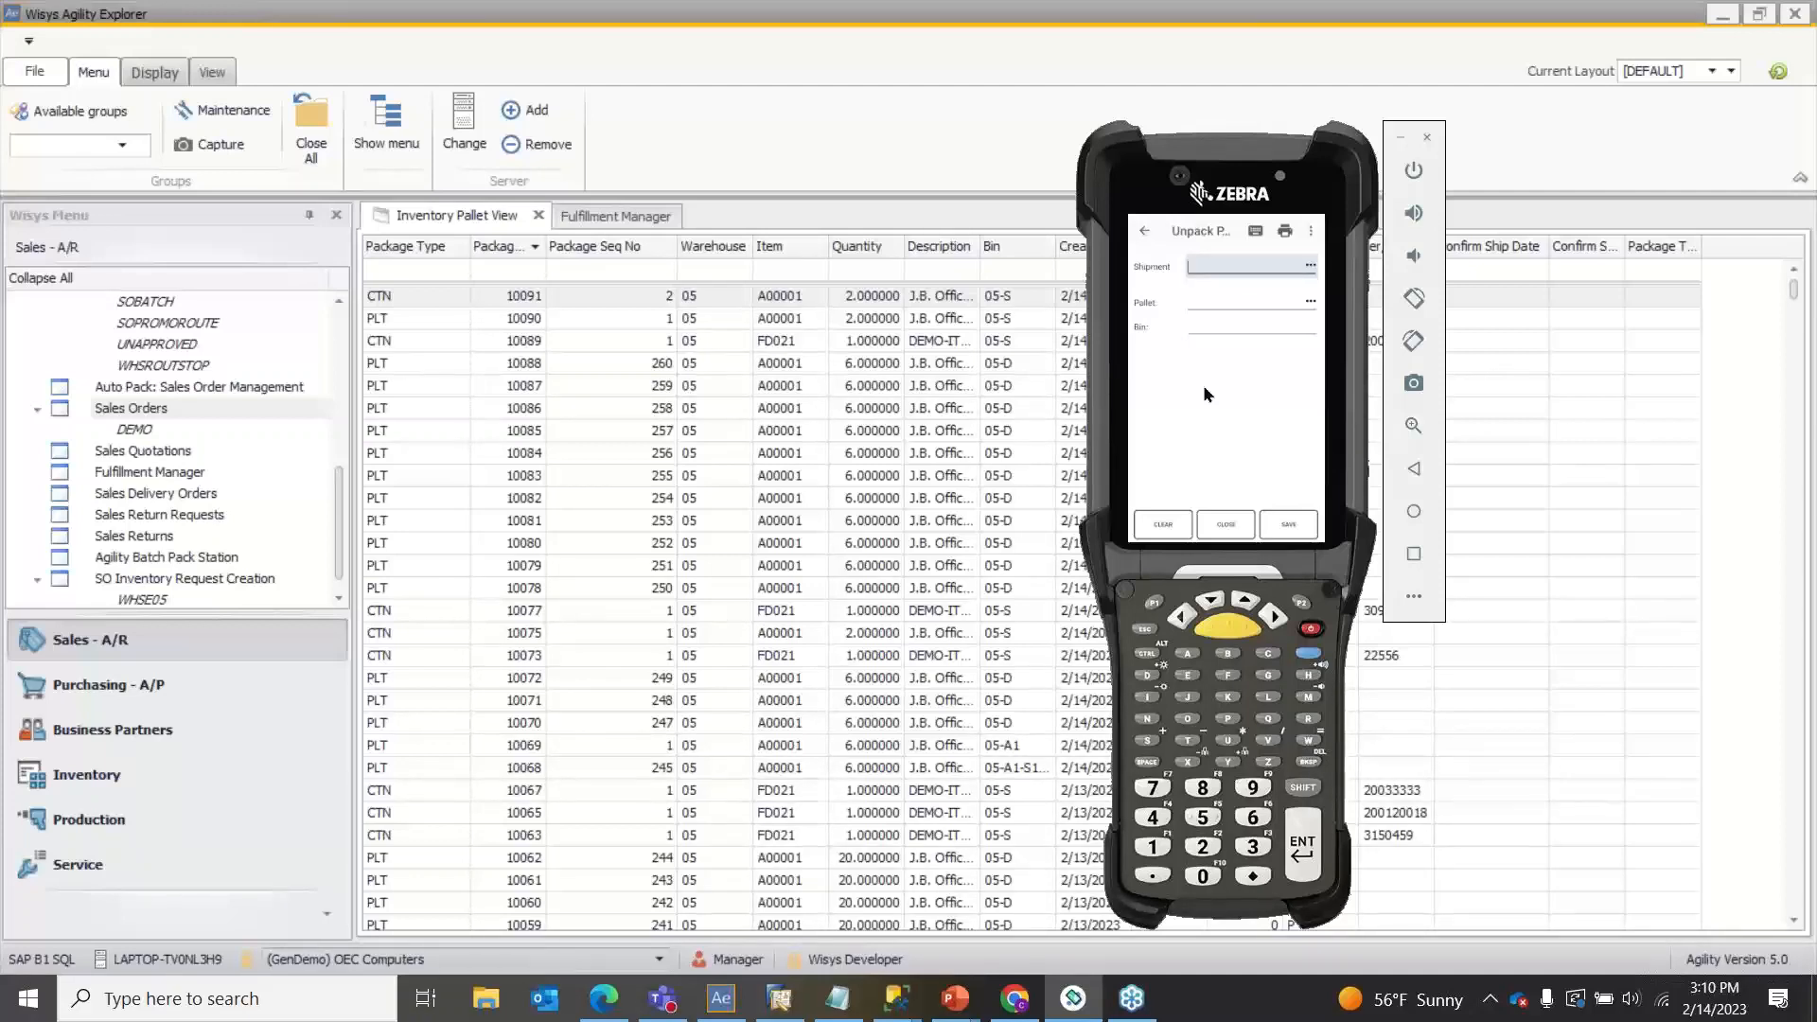
# Step: Unpack pallet 10090 from shipment 243 and save the transaction
pyautogui.write('243')
pyautogui.press('Return')
pyautogui.write('10090')
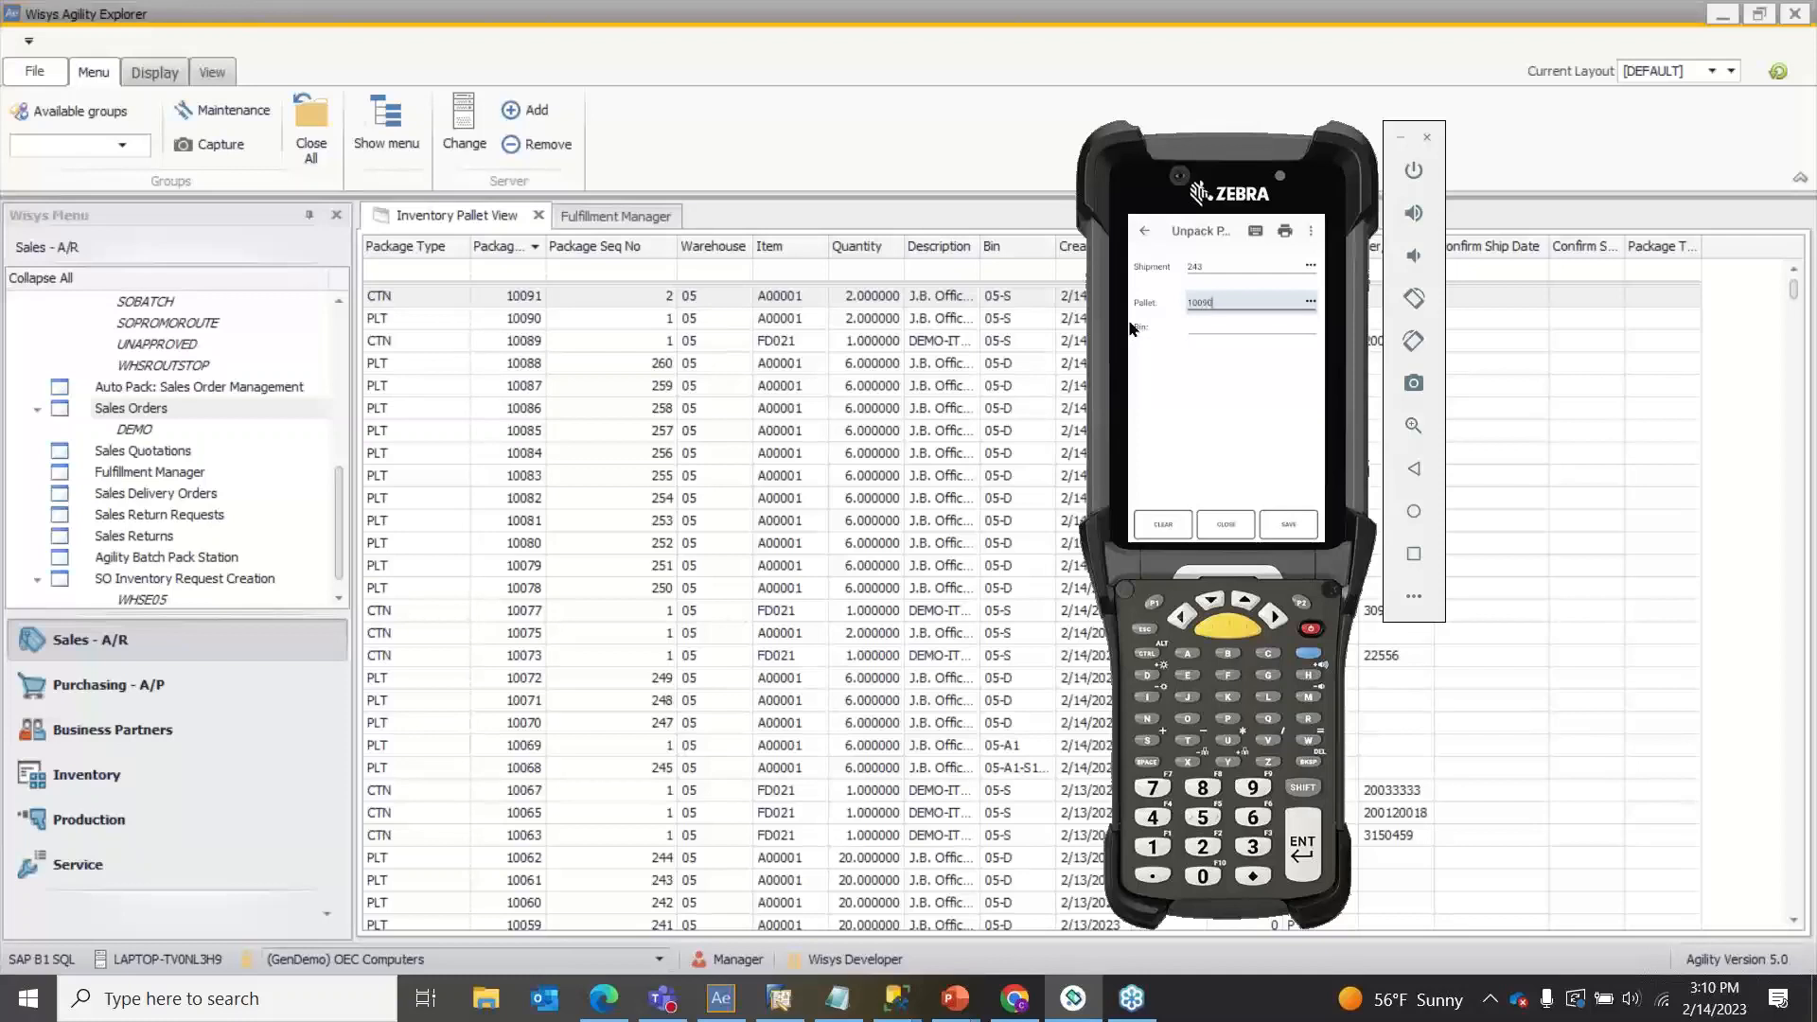
pyautogui.press('Return')
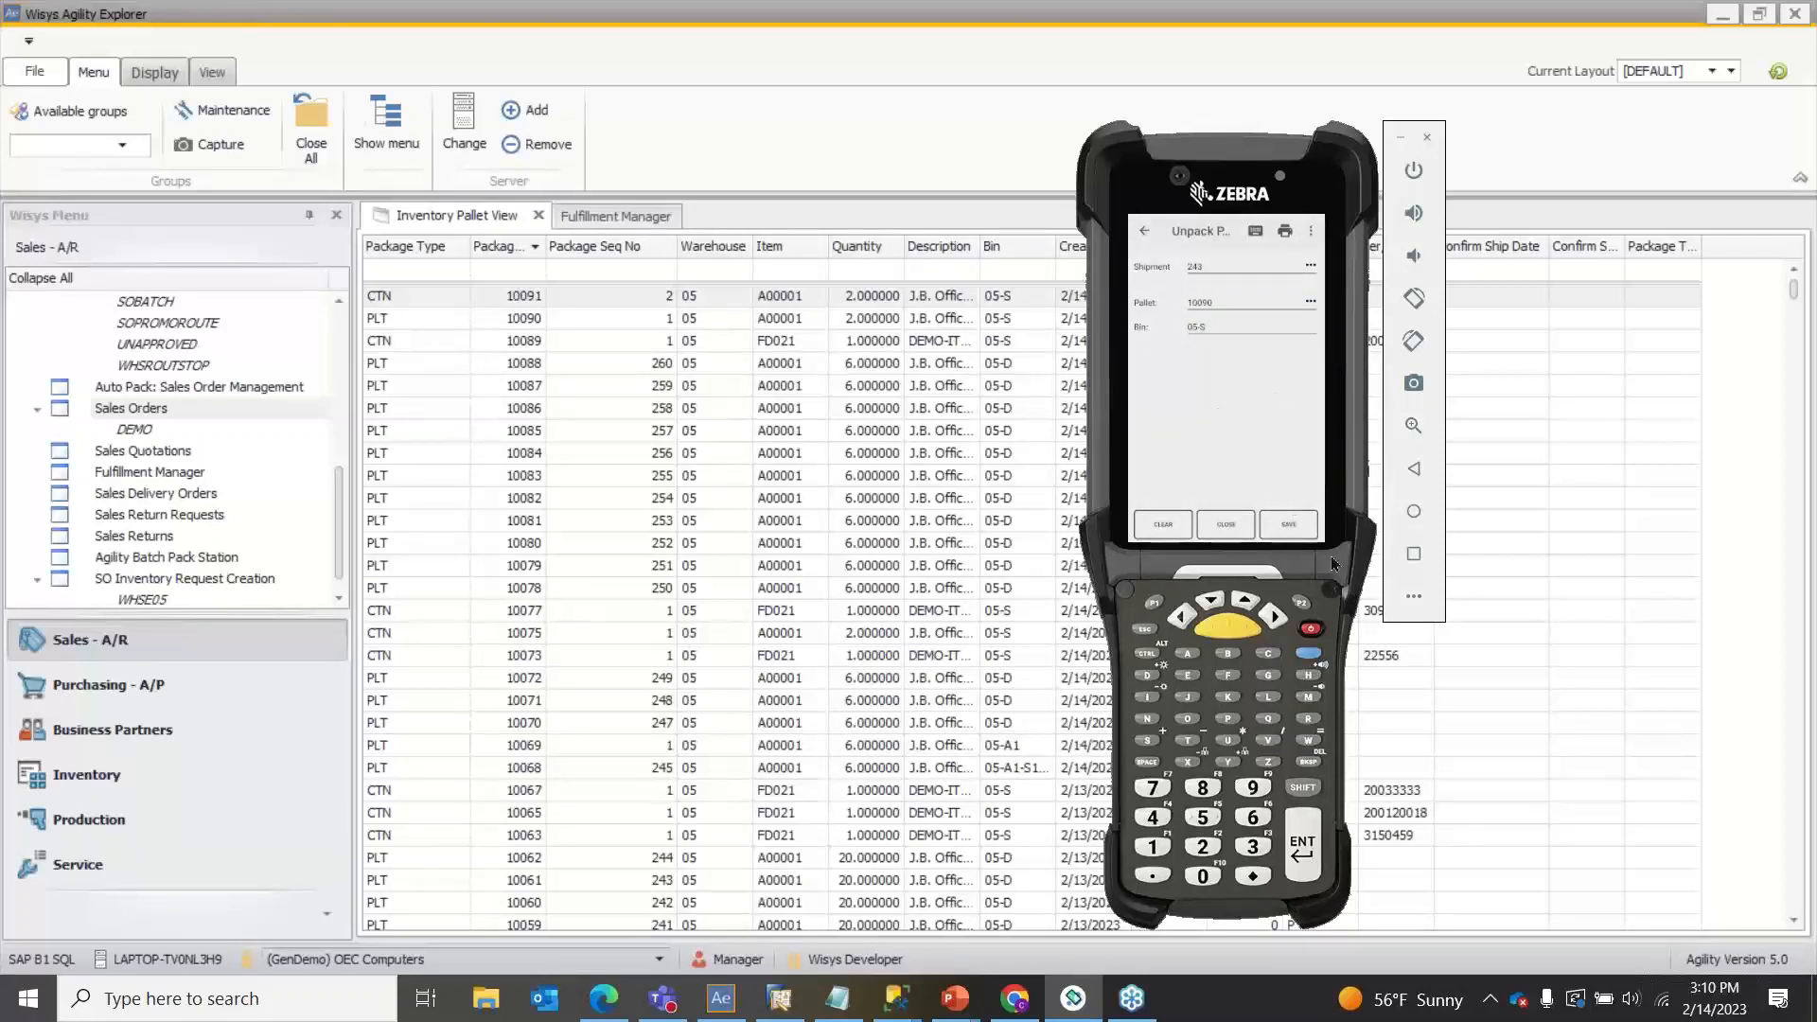
pyautogui.click(1291, 524)
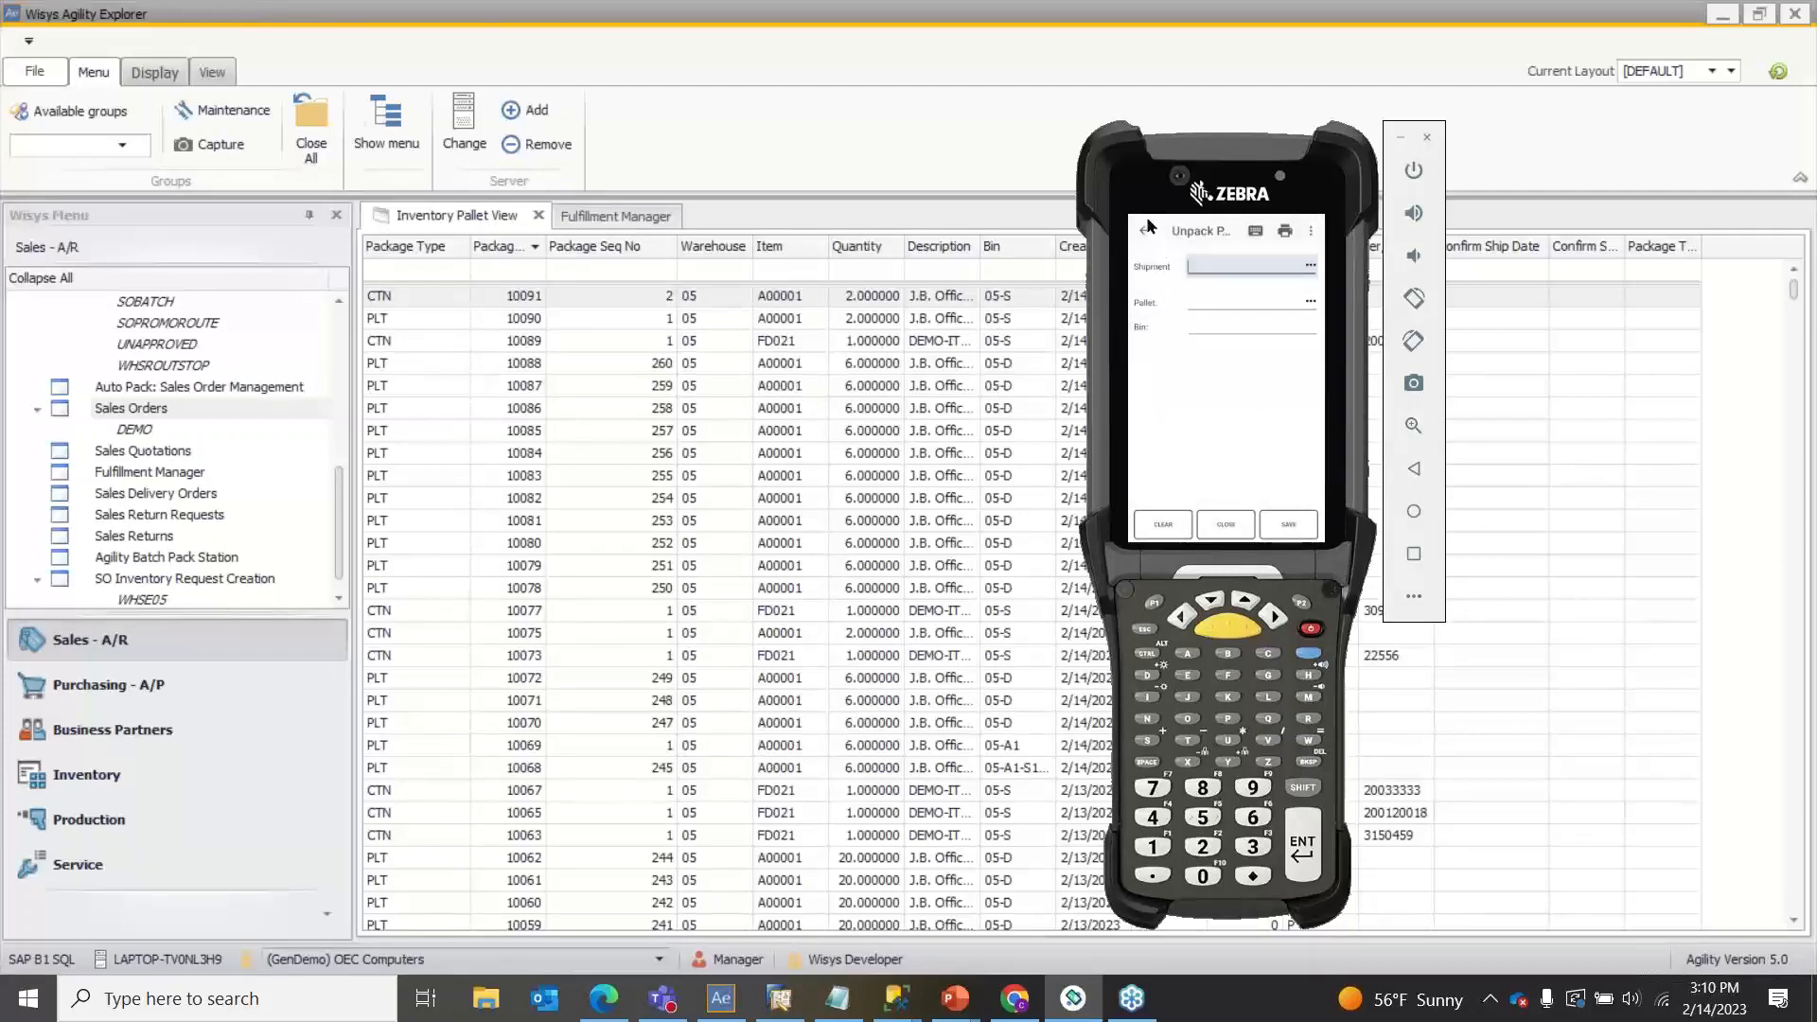
# Step: Switch back to Agility Explorer and refresh the Inventory Pallet View and shipment 243 in Fulfillment Manager
pyautogui.click(942, 154)
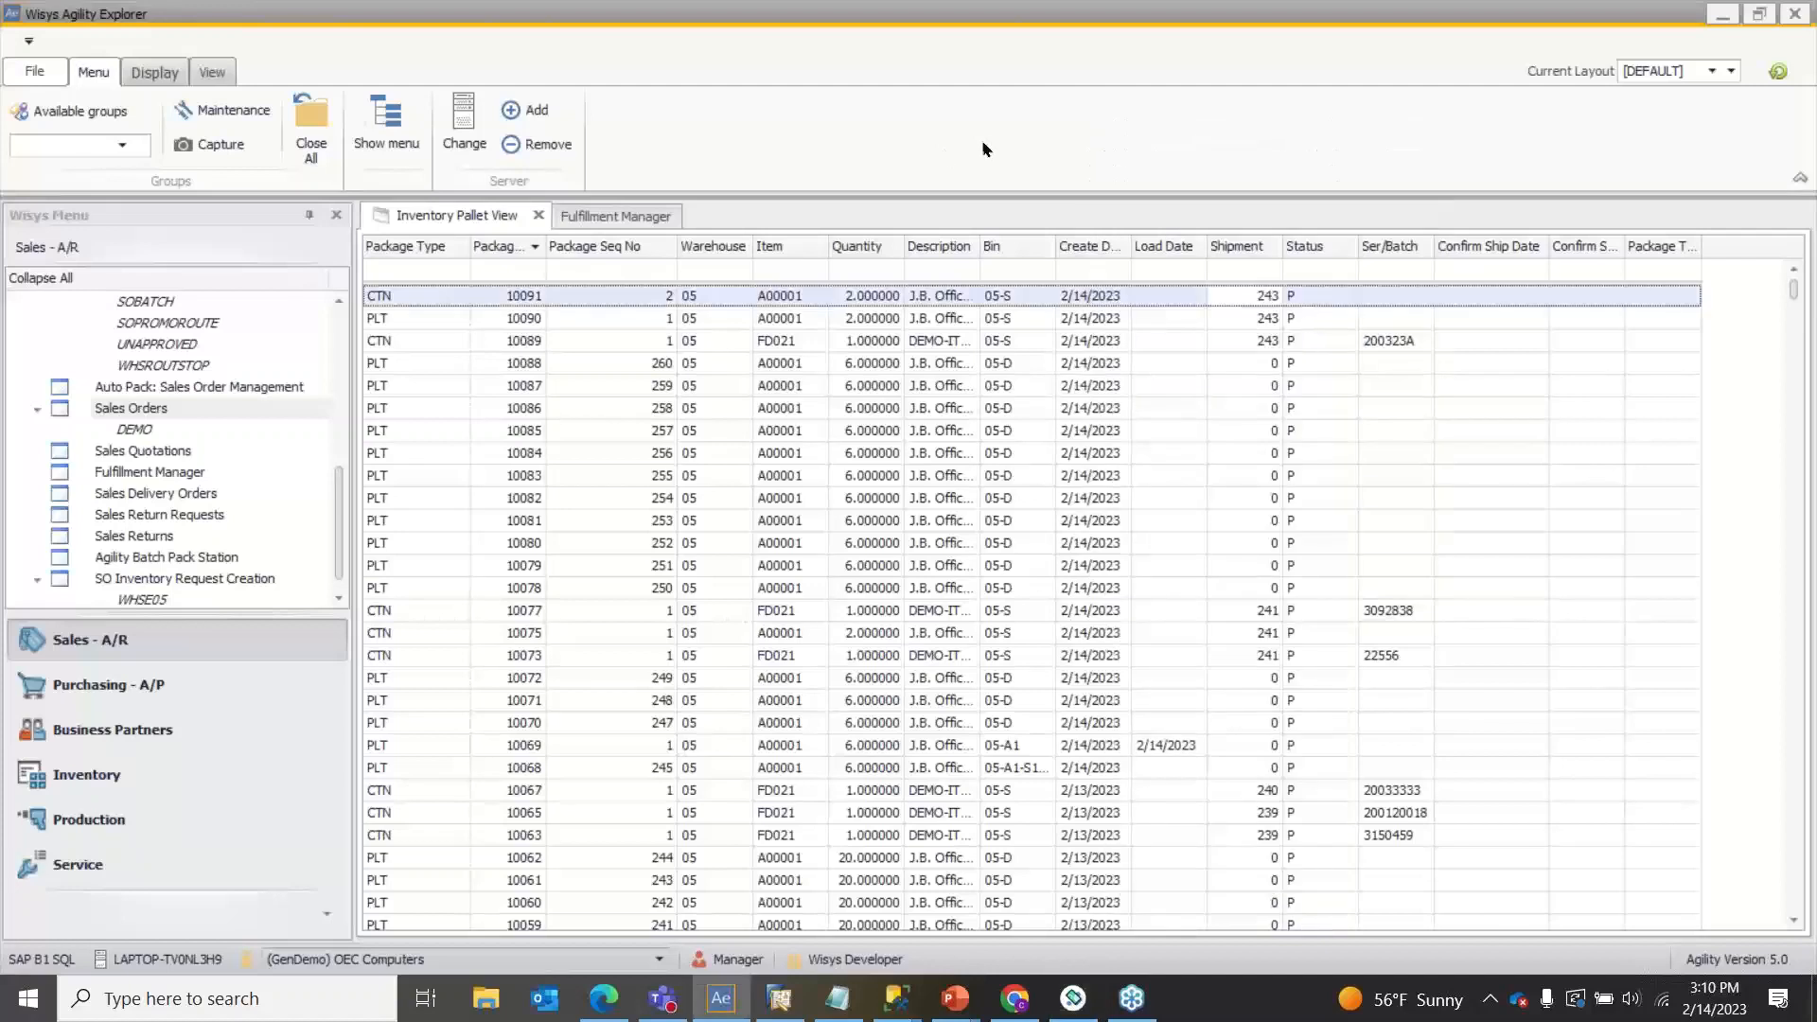
pyautogui.click(1778, 73)
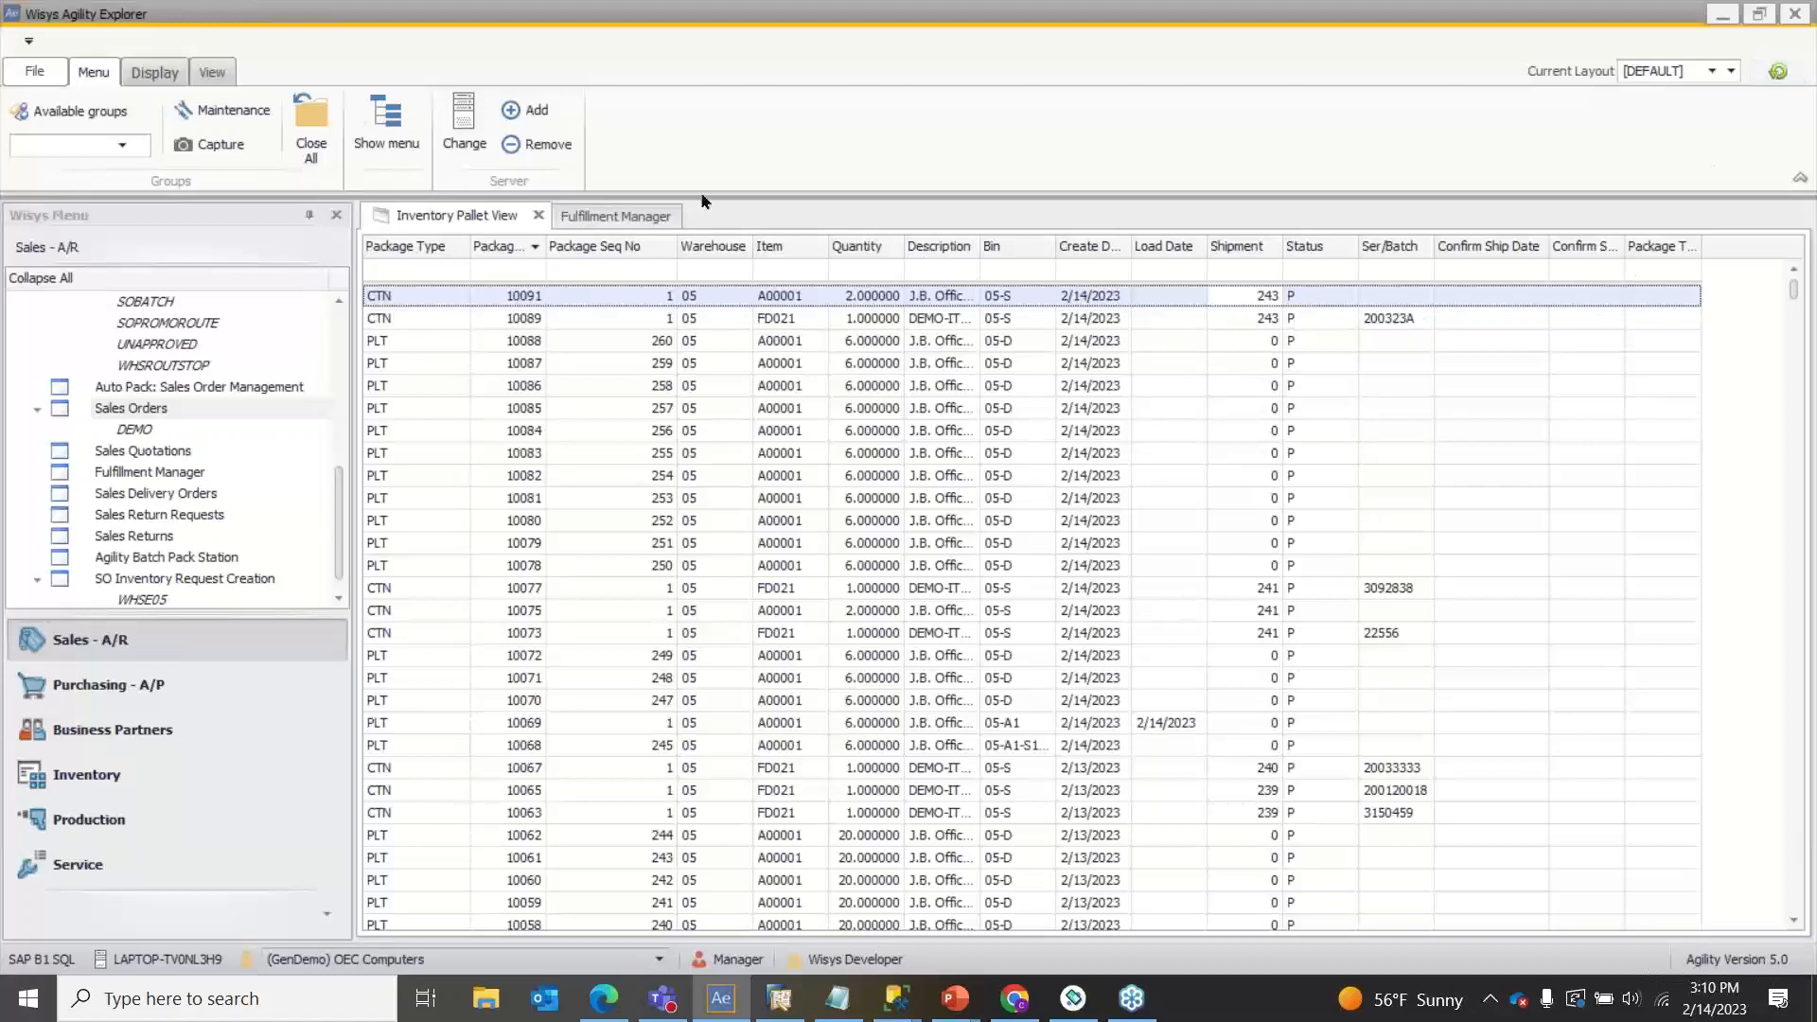
pyautogui.click(615, 216)
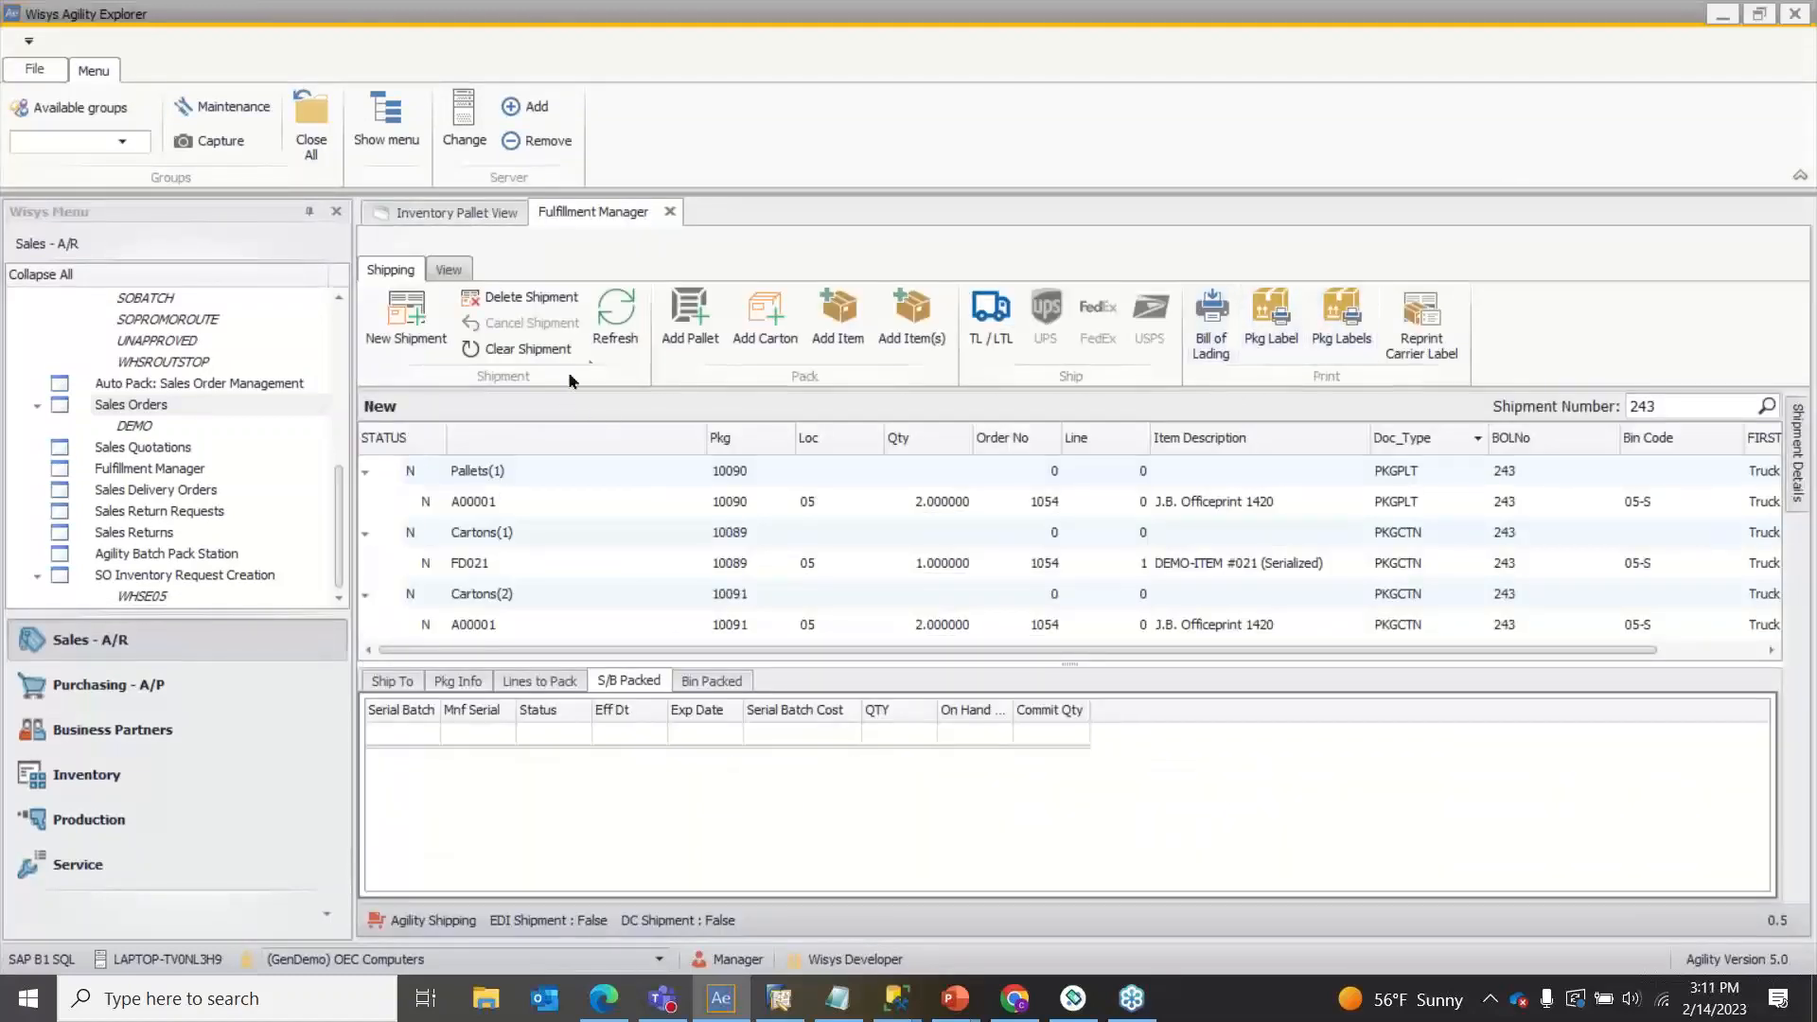
pyautogui.click(620, 331)
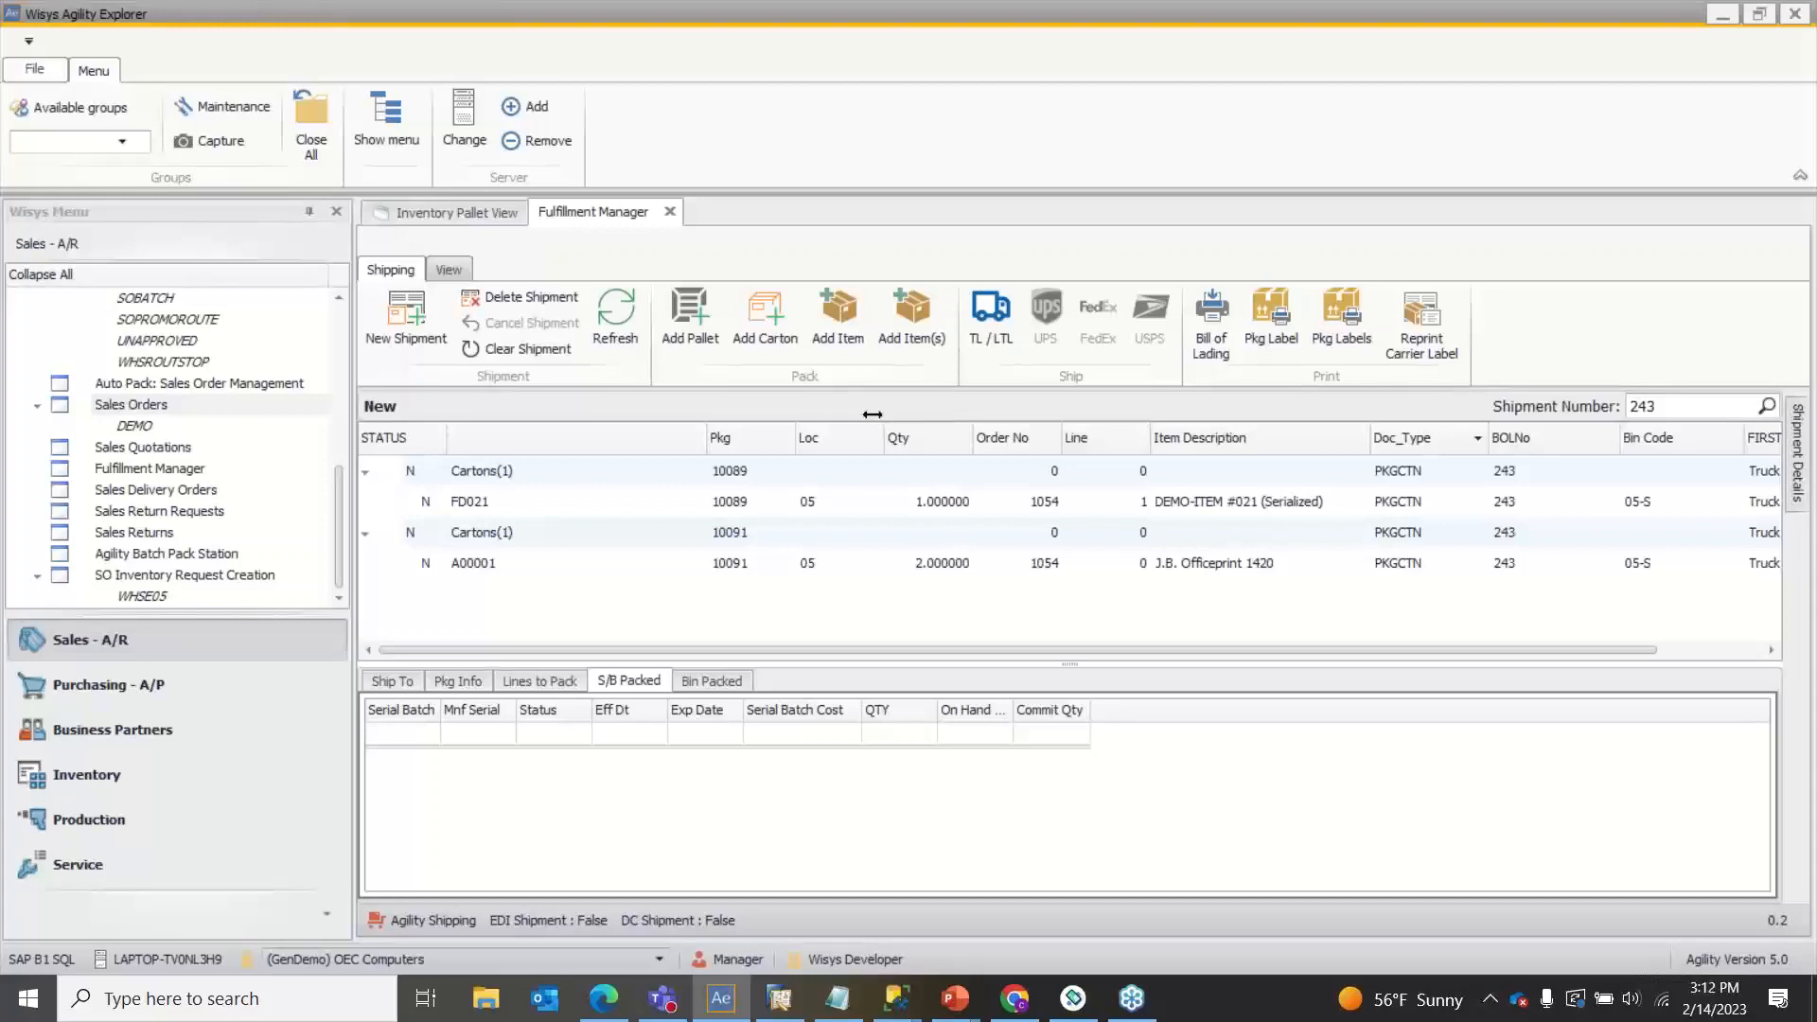
# Step: Return to the Agility 360 handheld, leave Unpack Pallets and open Load Pallets
pyautogui.click(1073, 998)
pyautogui.click(1144, 231)
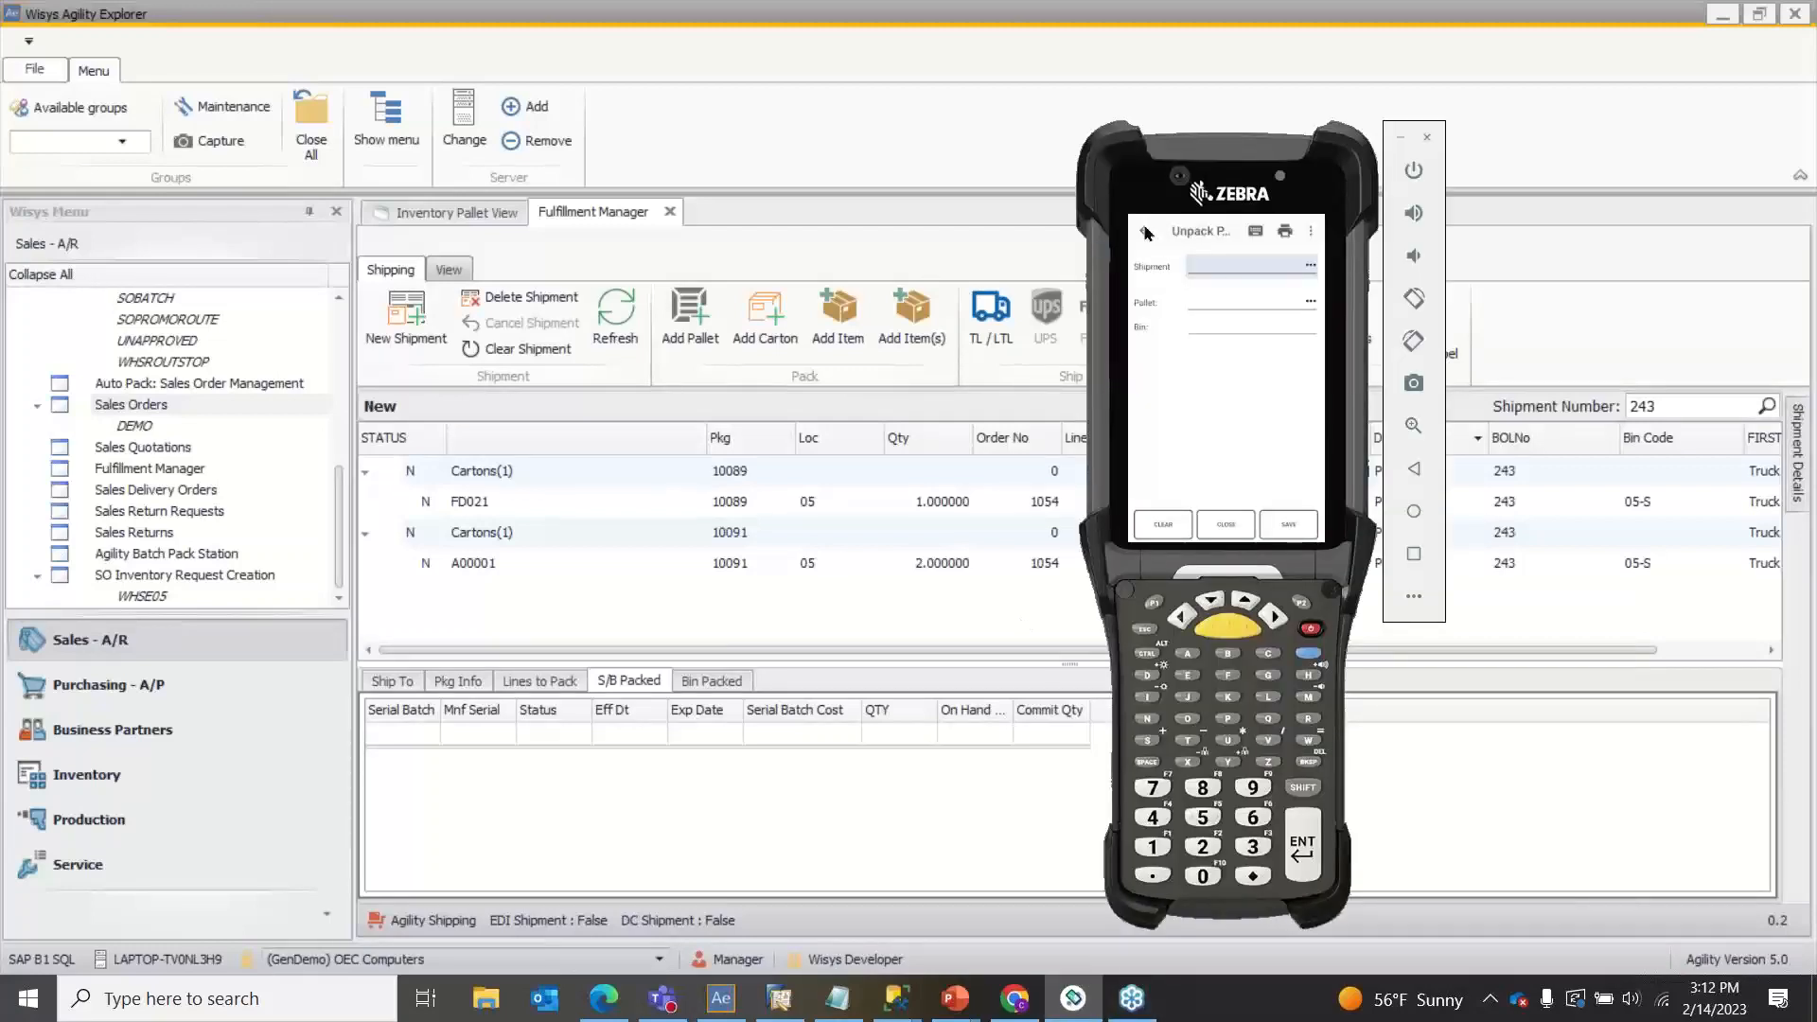
pyautogui.scroll(-5, 1181, 343)
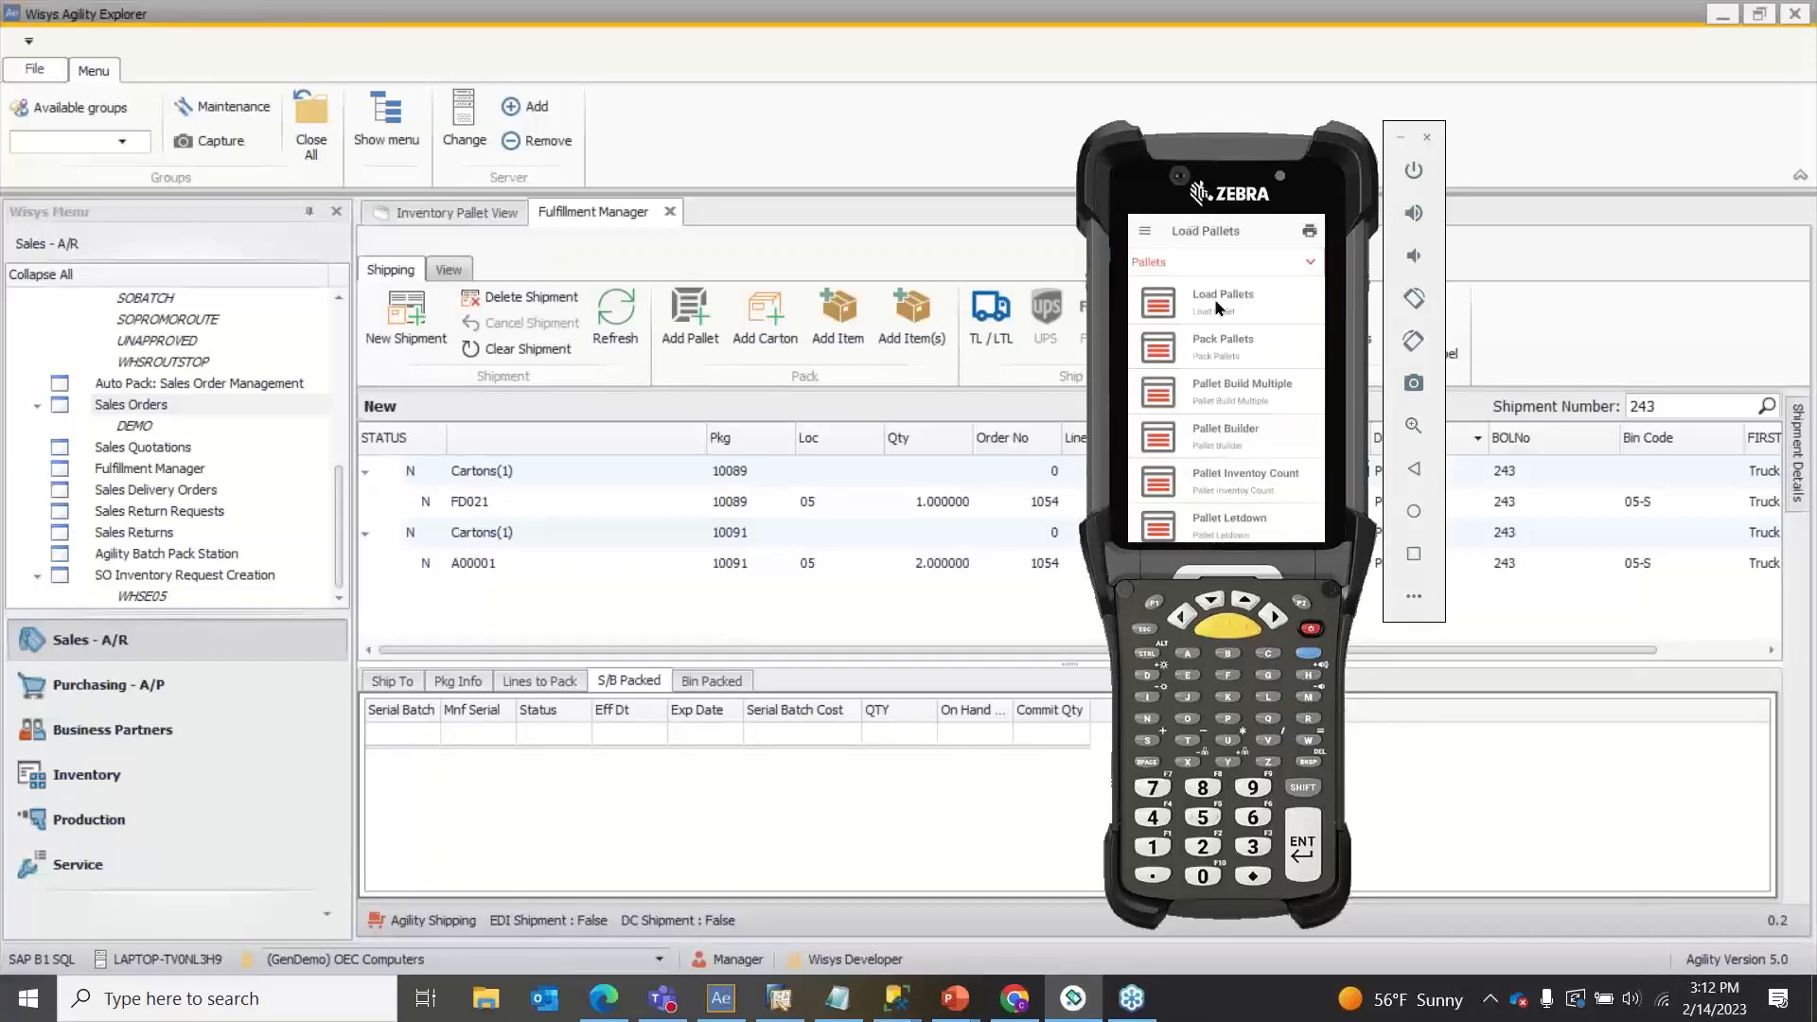
pyautogui.click(1218, 307)
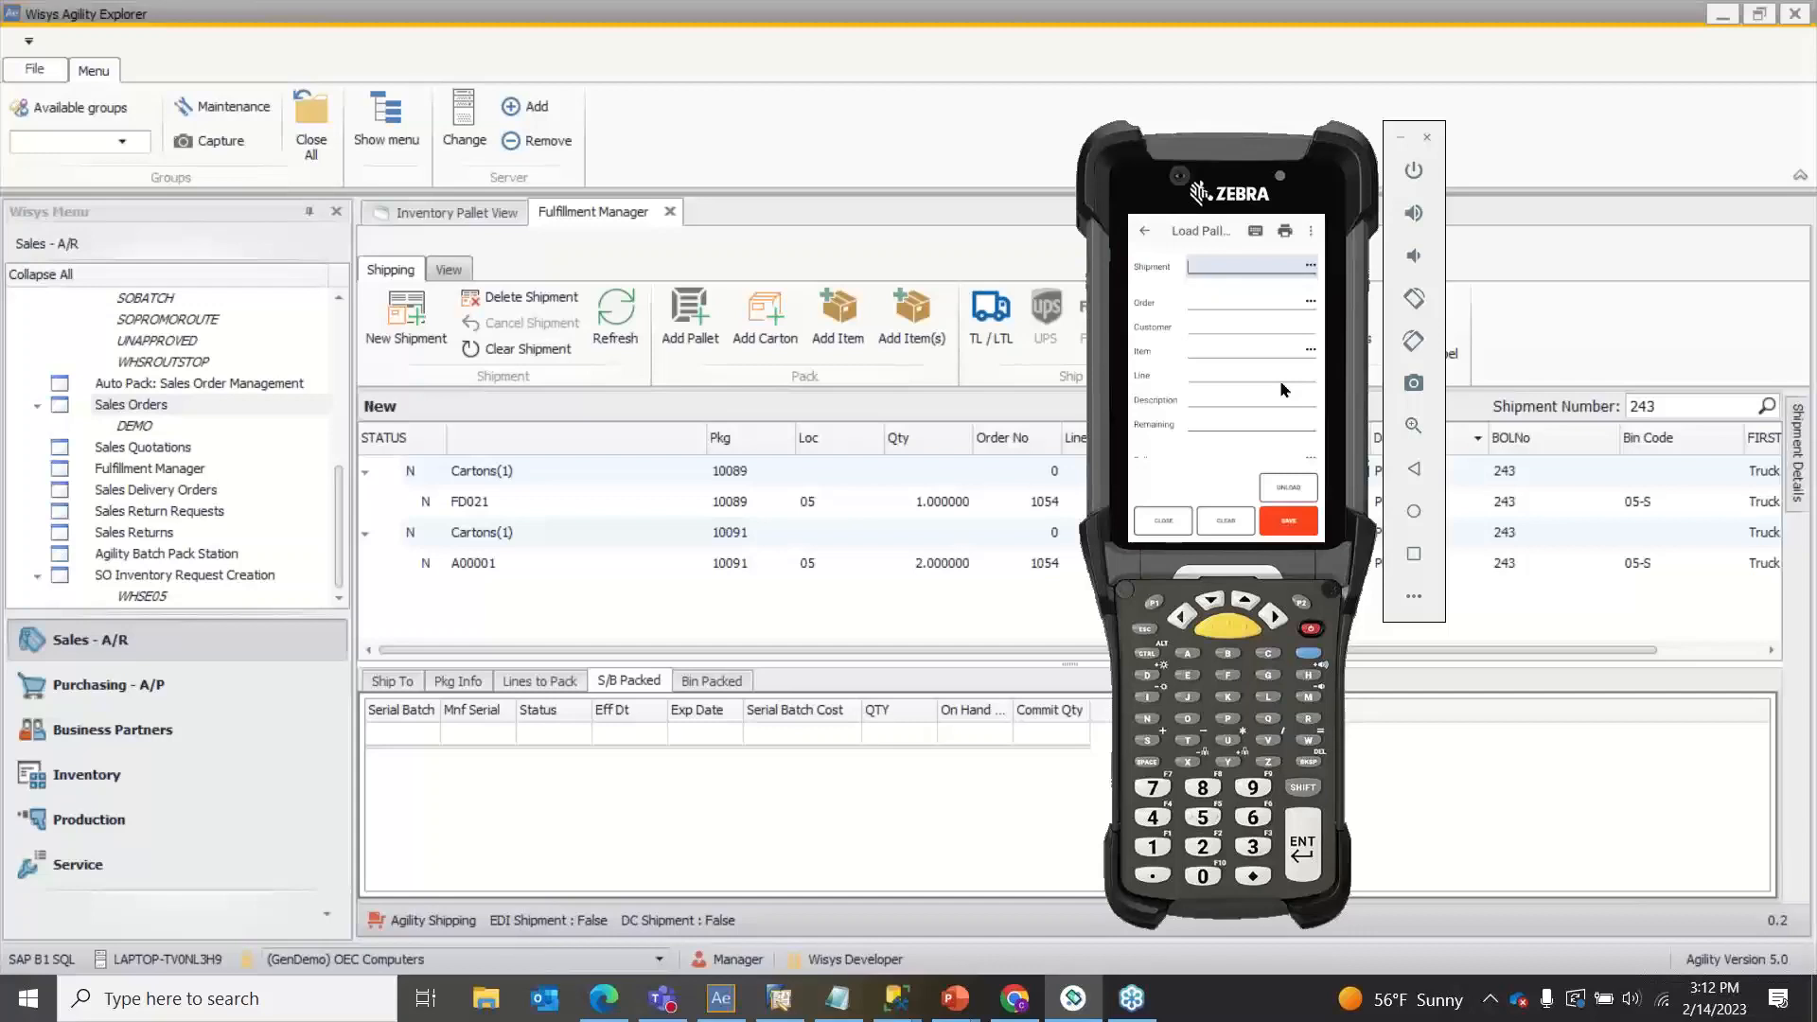
# Step: Start a new shipment in Load Pallets, enter the sales order number and choose item A00001
pyautogui.press('Return')
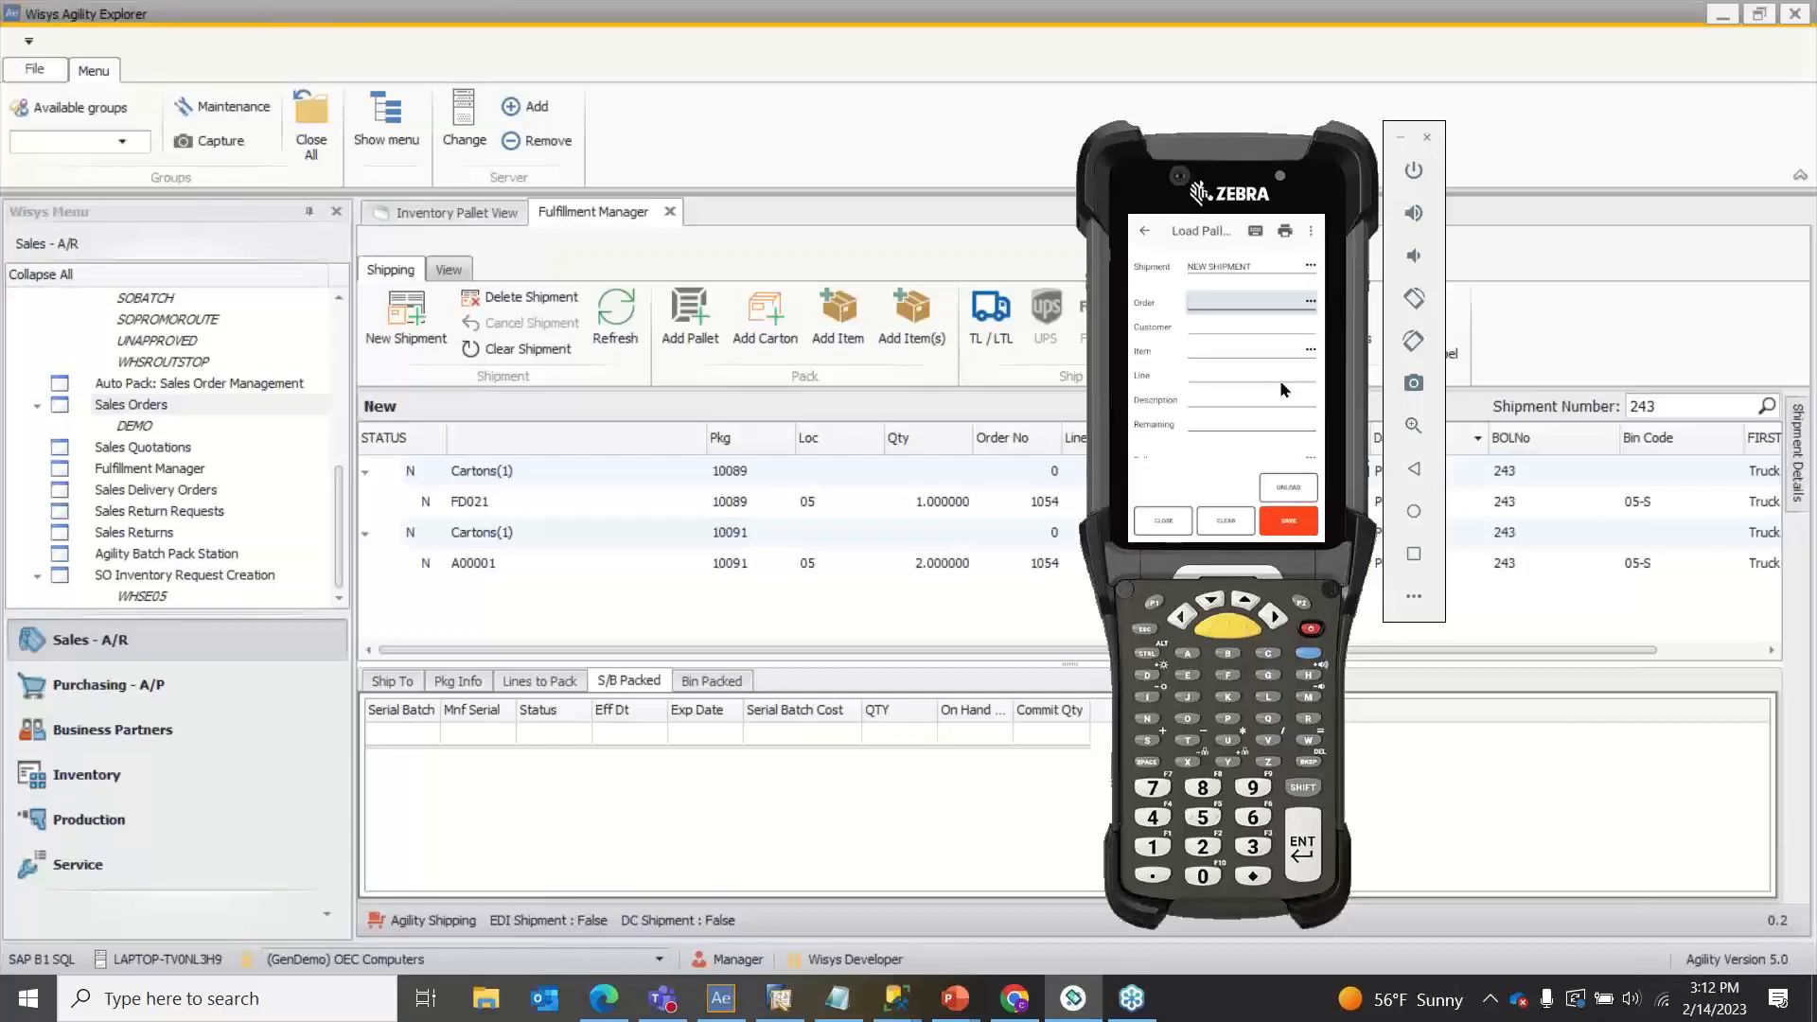
pyautogui.write('1055')
pyautogui.press('Return')
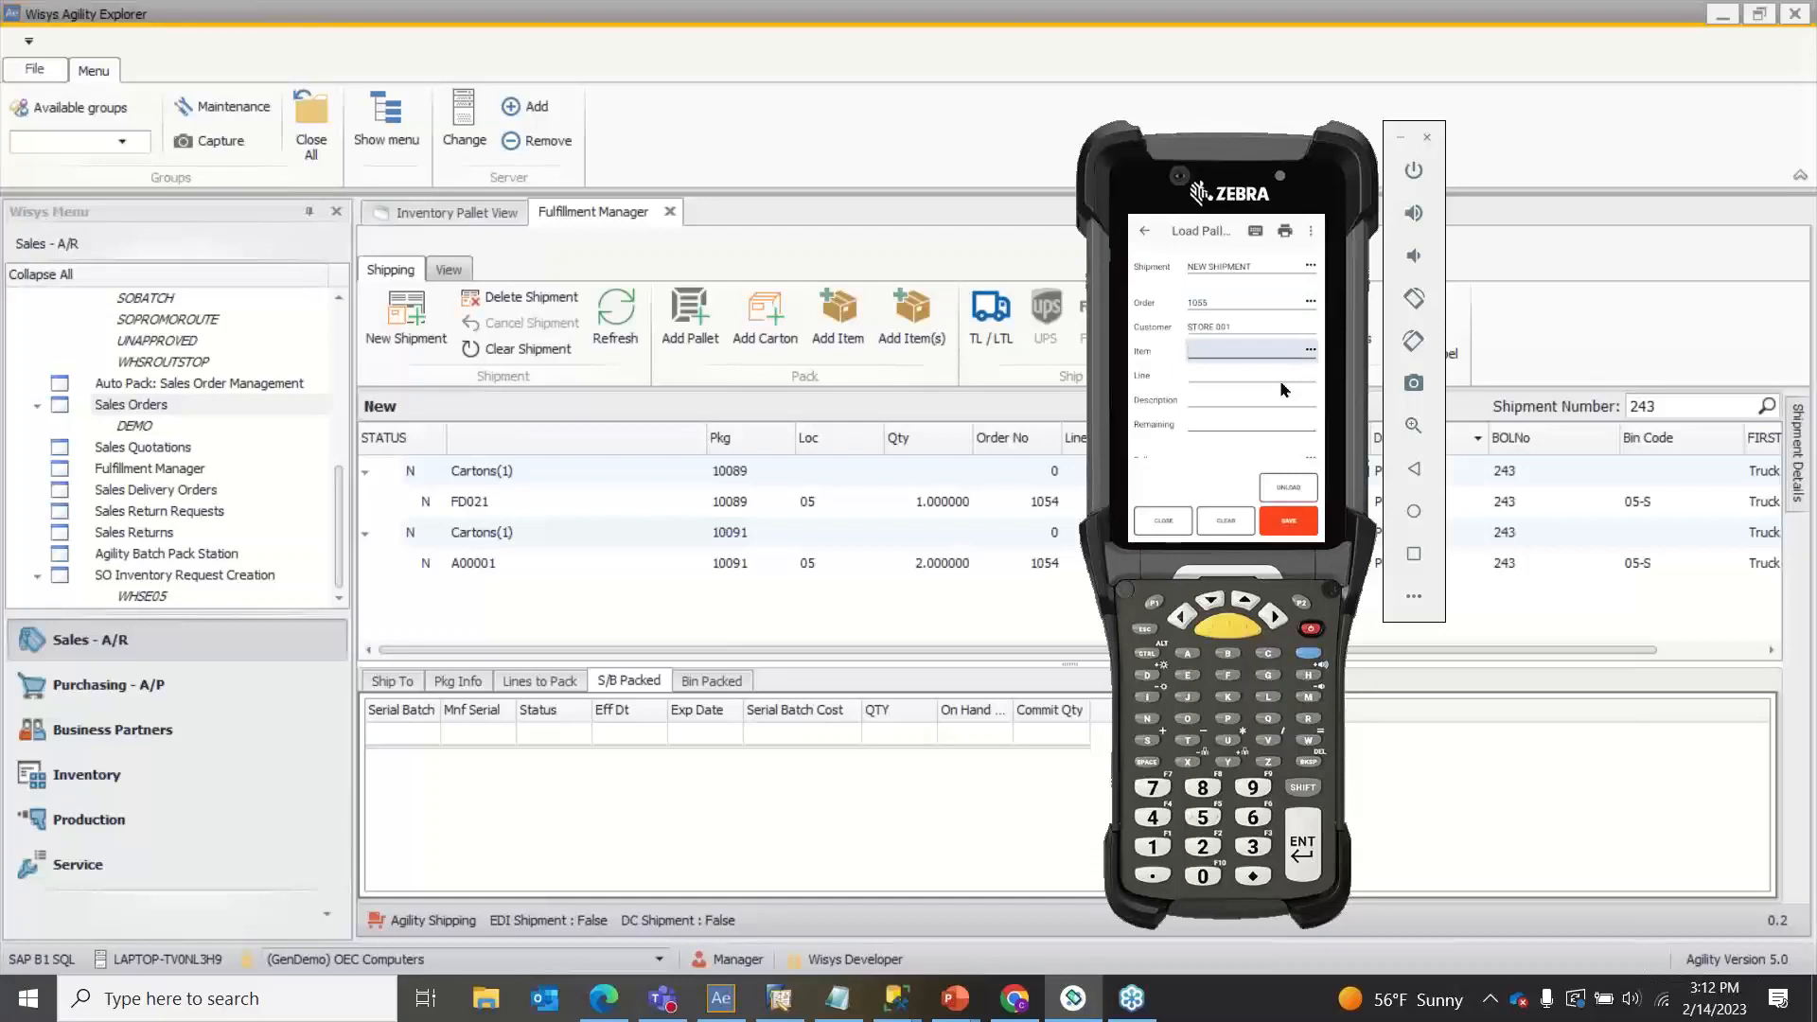
pyautogui.write('A00001')
pyautogui.press('Return')
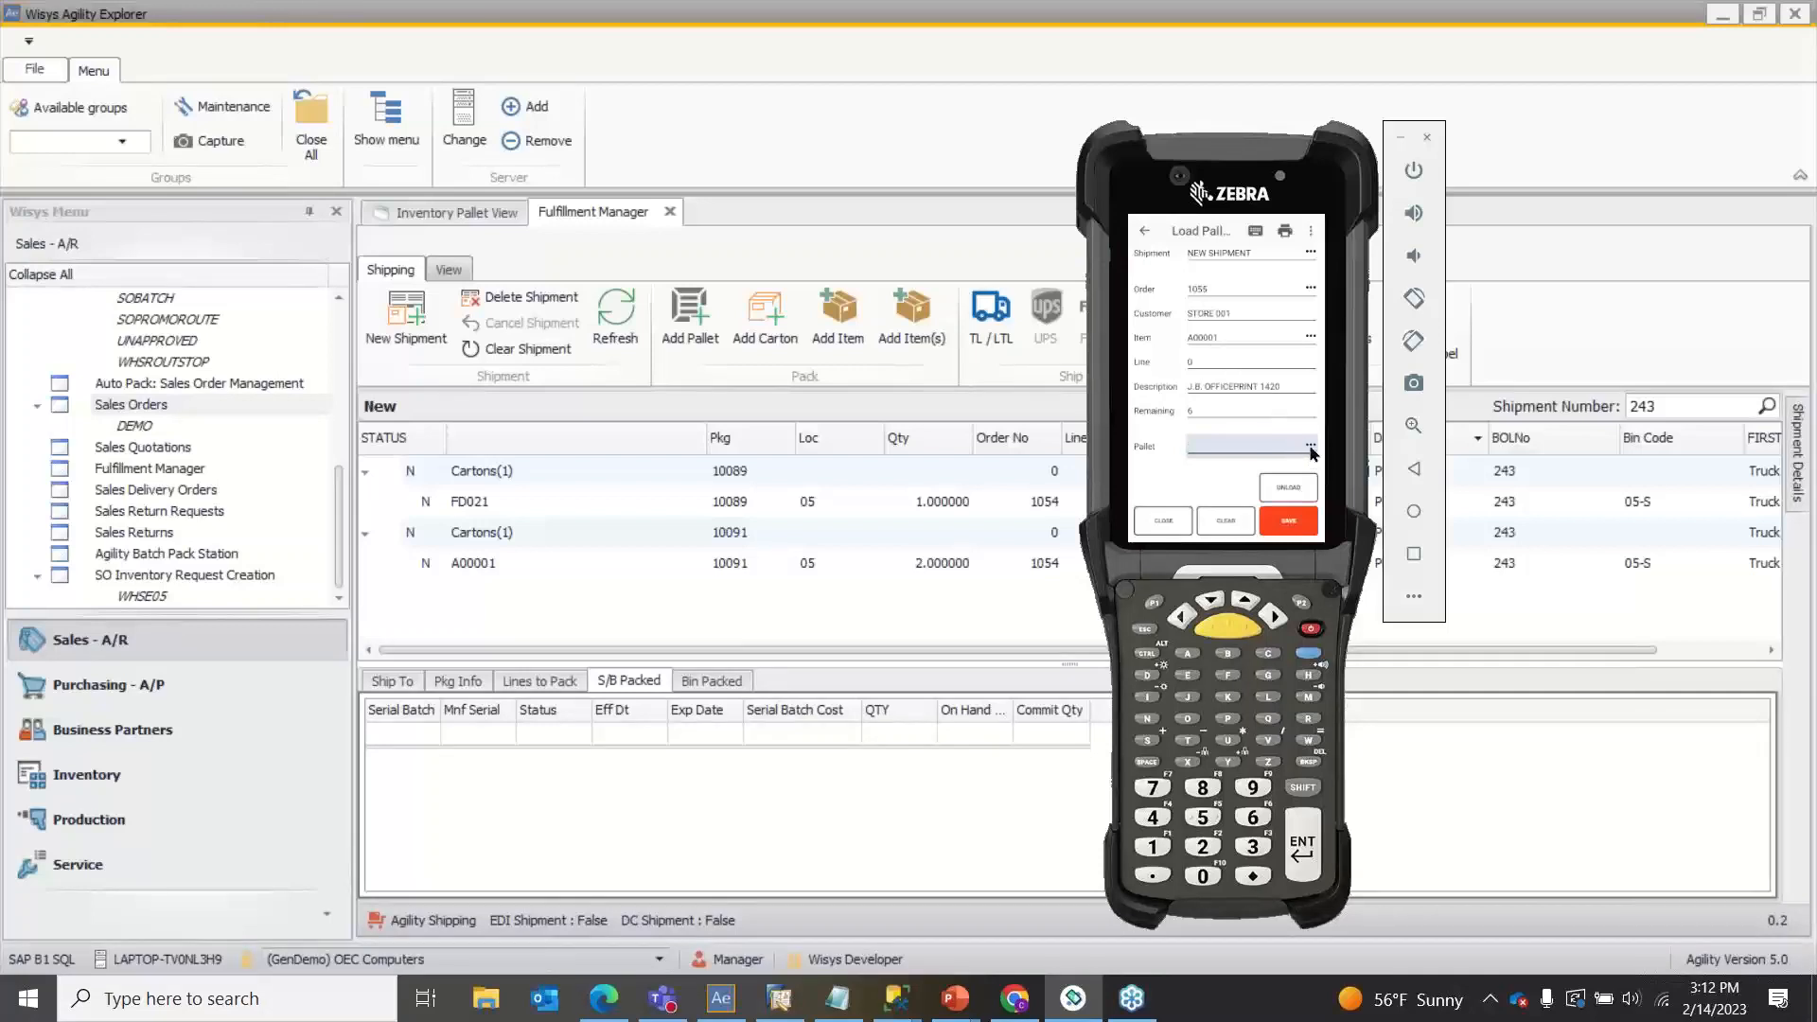
# Step: Look up pallet 10083 in the Inventory Pallet View and load it onto the new shipment in Load Pallets
pyautogui.click(444, 214)
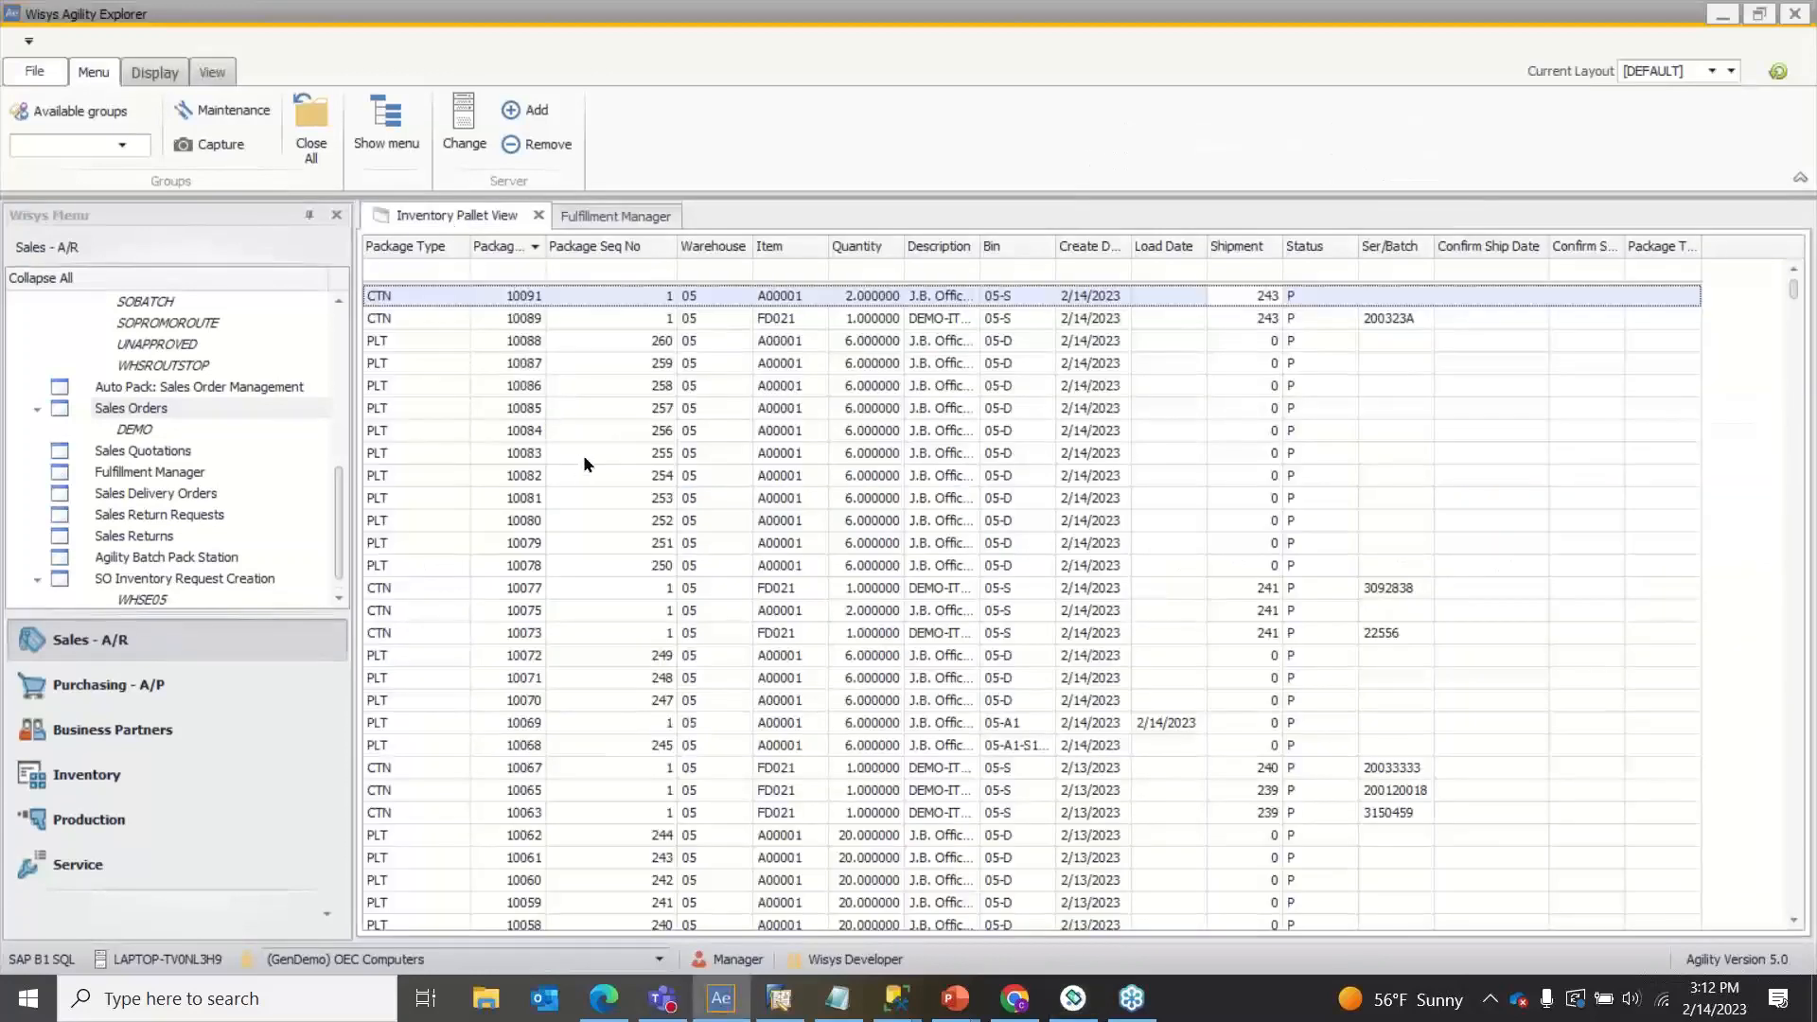
pyautogui.click(583, 454)
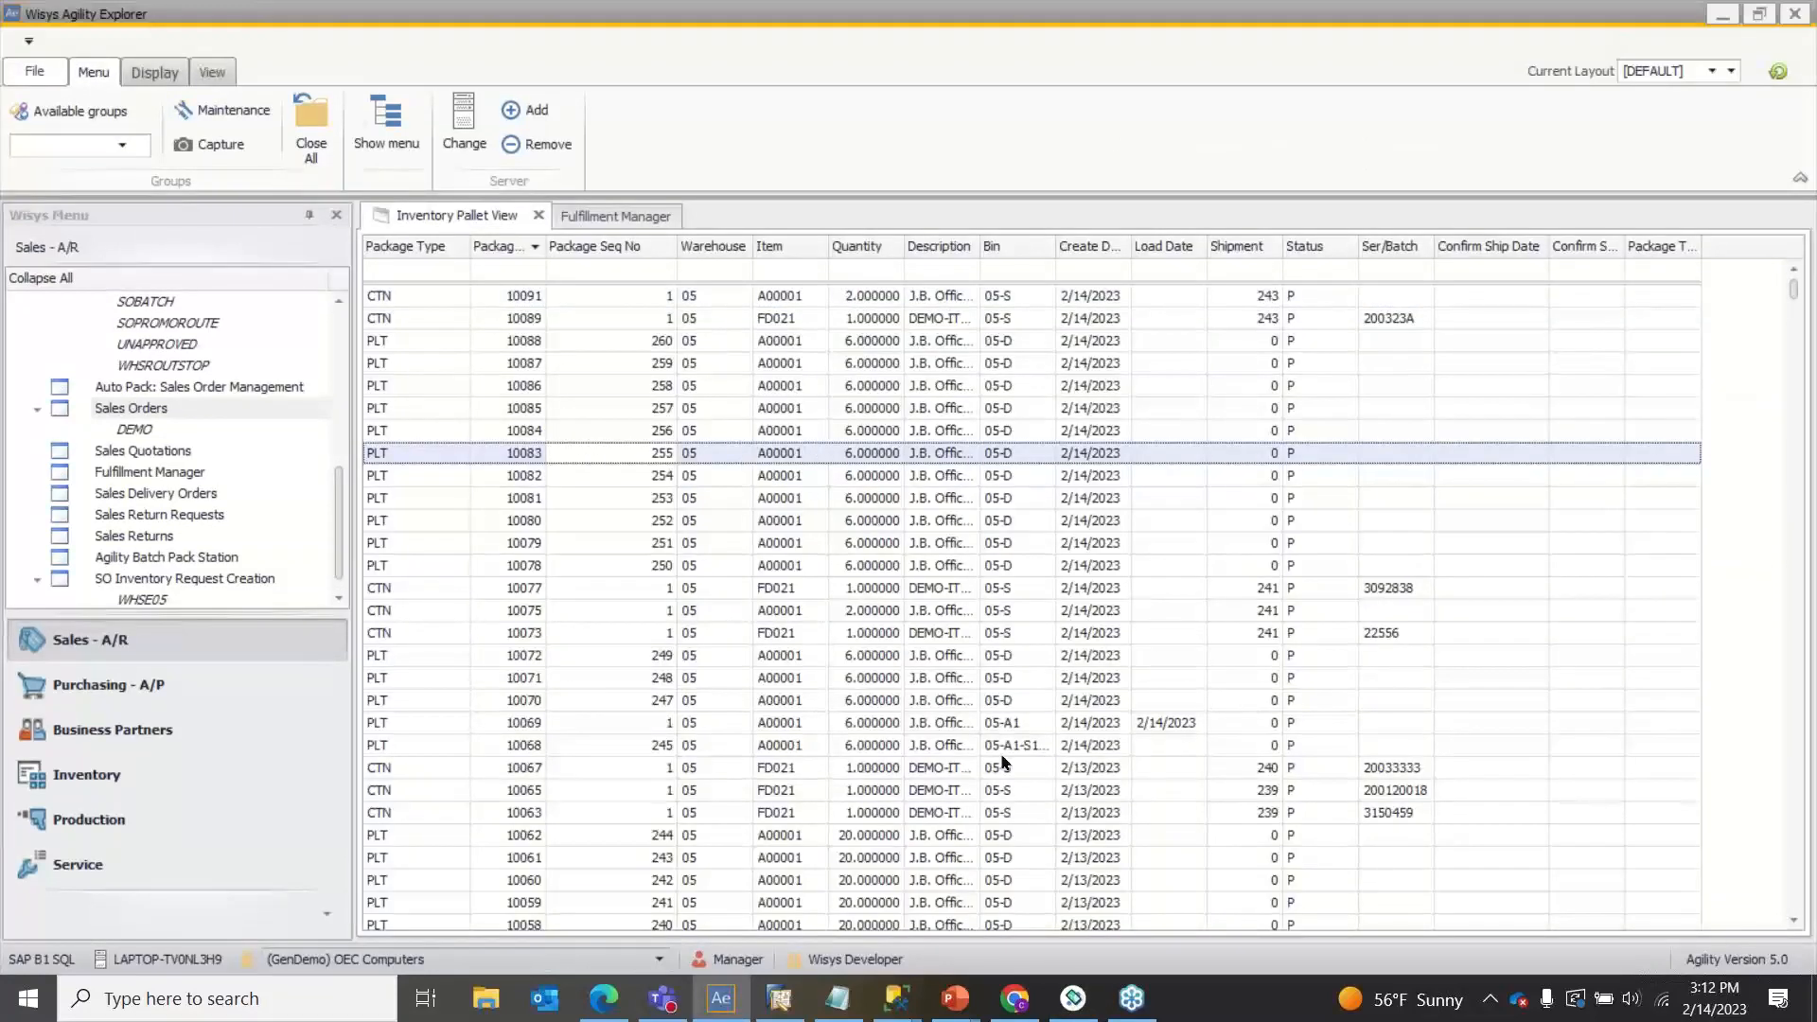
pyautogui.click(1072, 998)
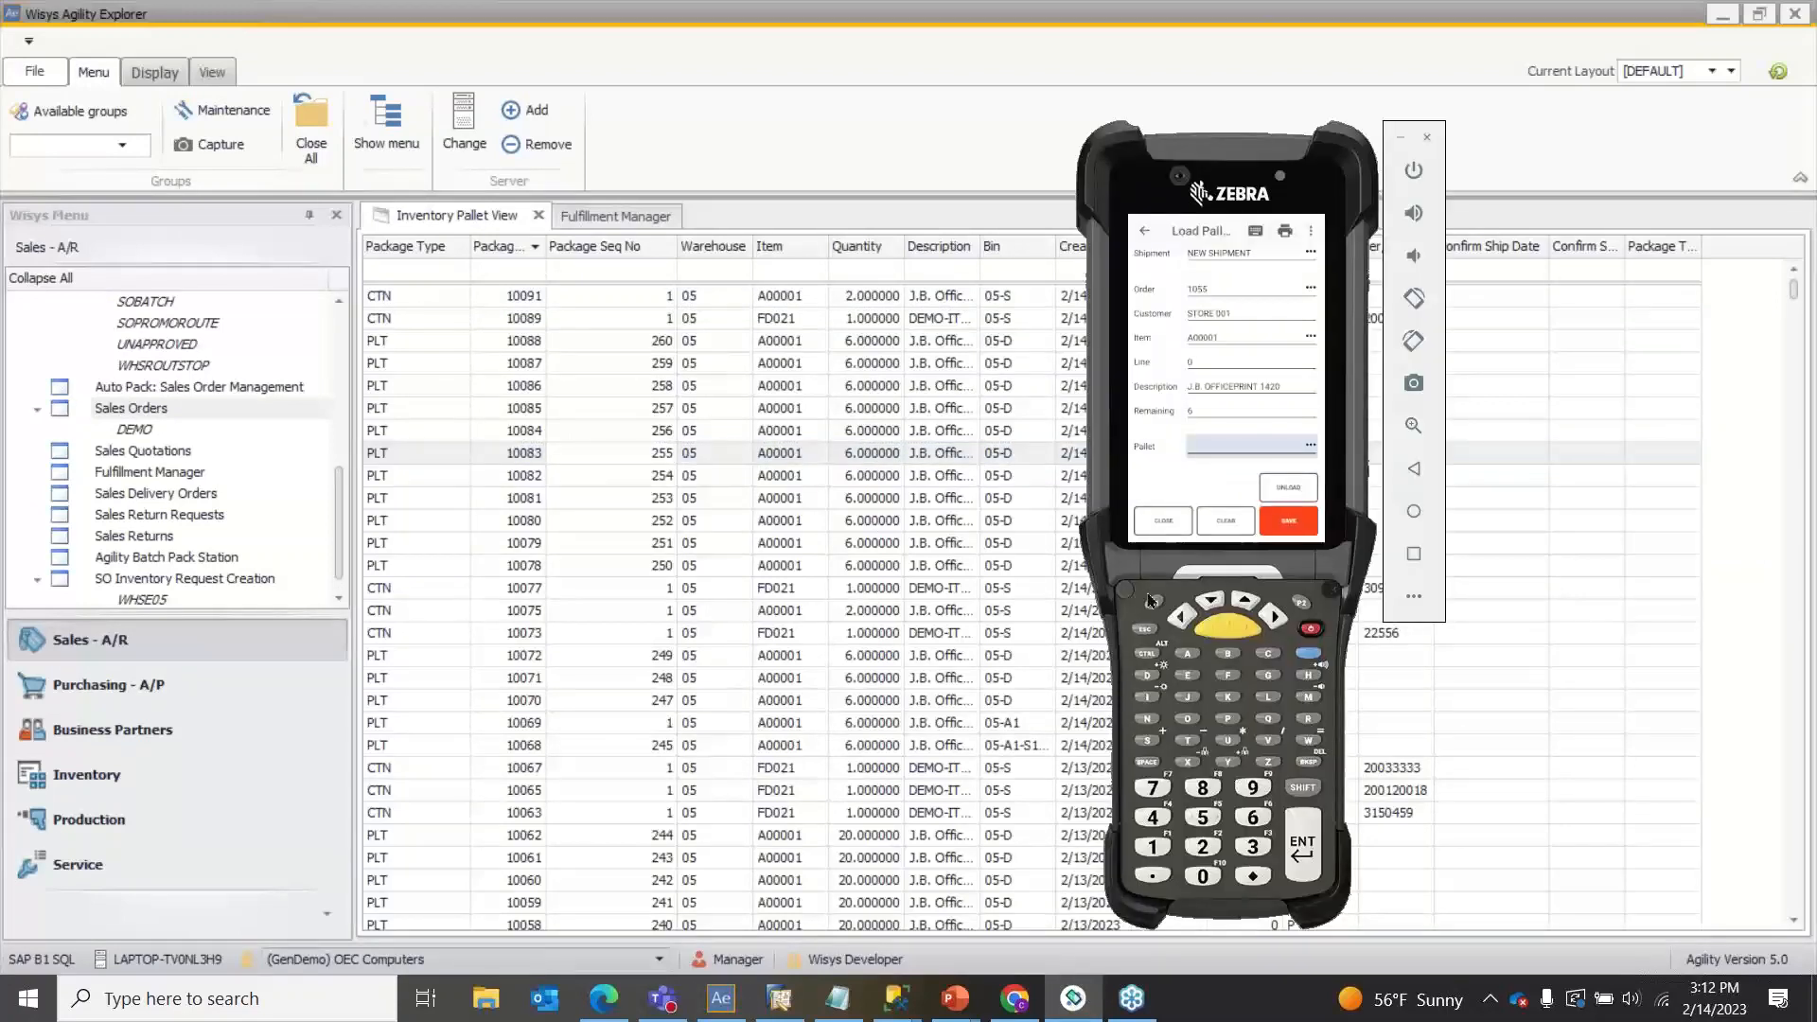
pyautogui.click(848, 461)
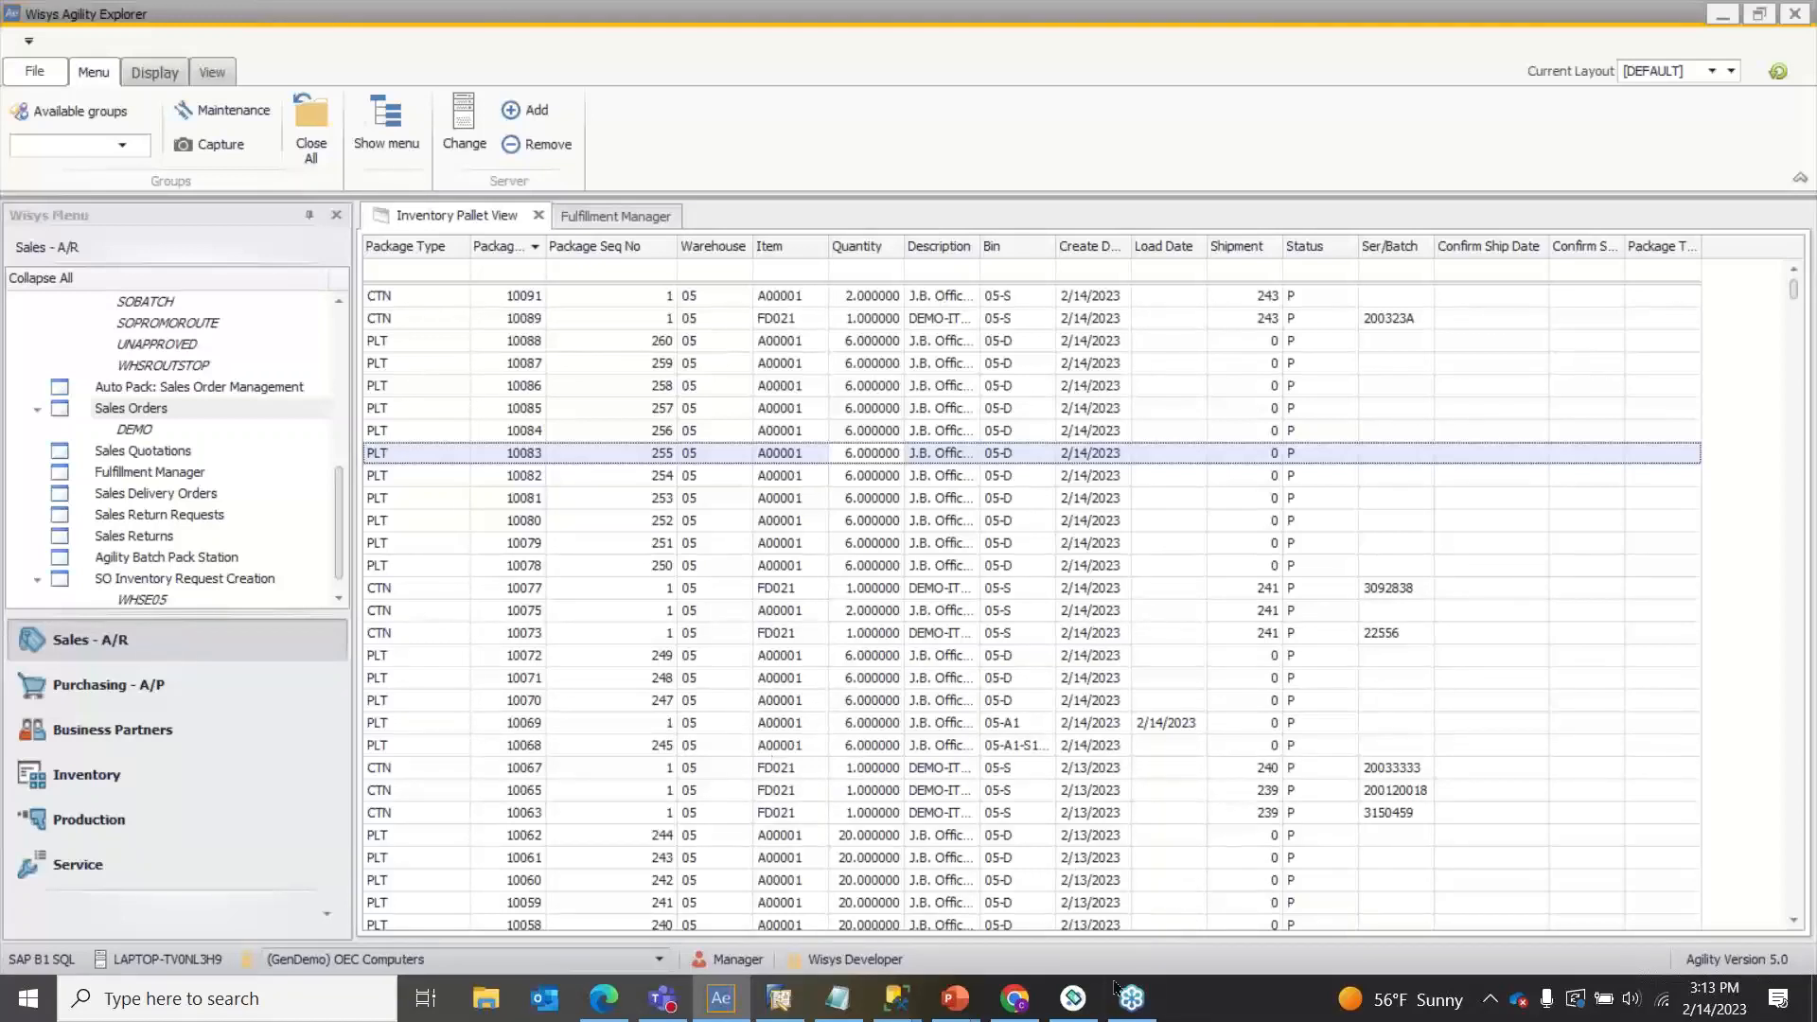
pyautogui.click(1084, 1009)
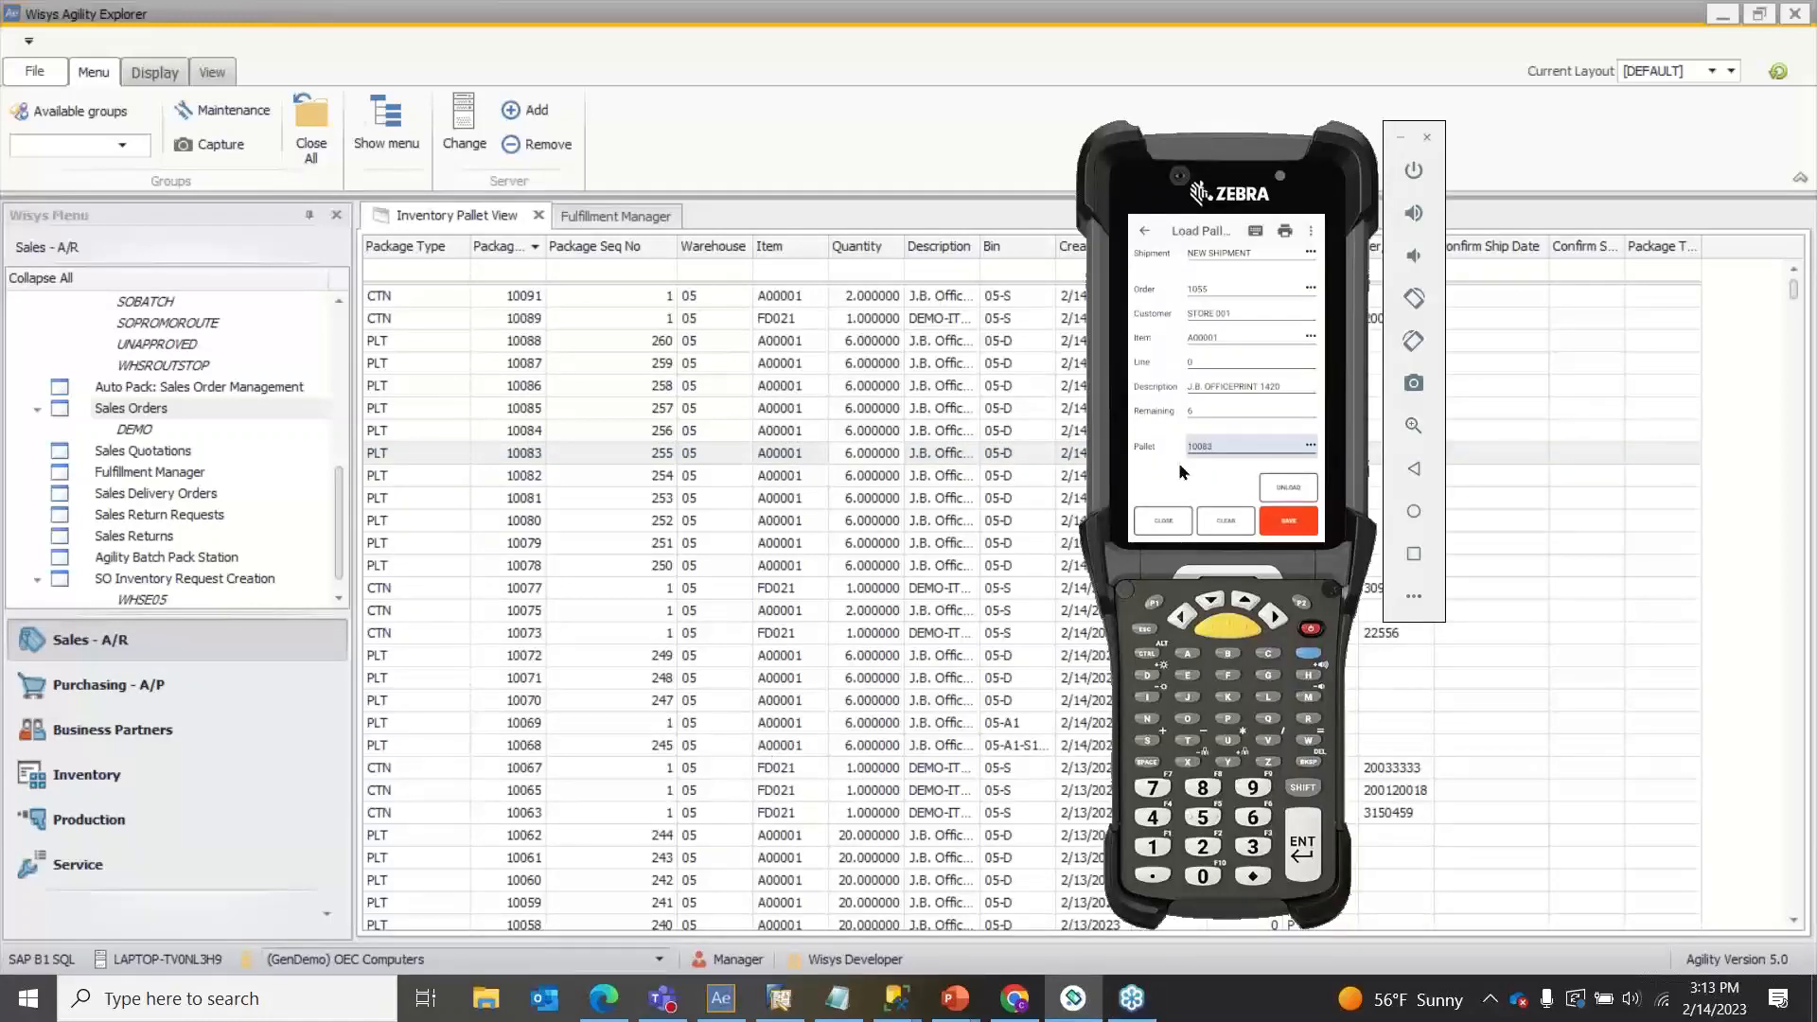
pyautogui.press('Return')
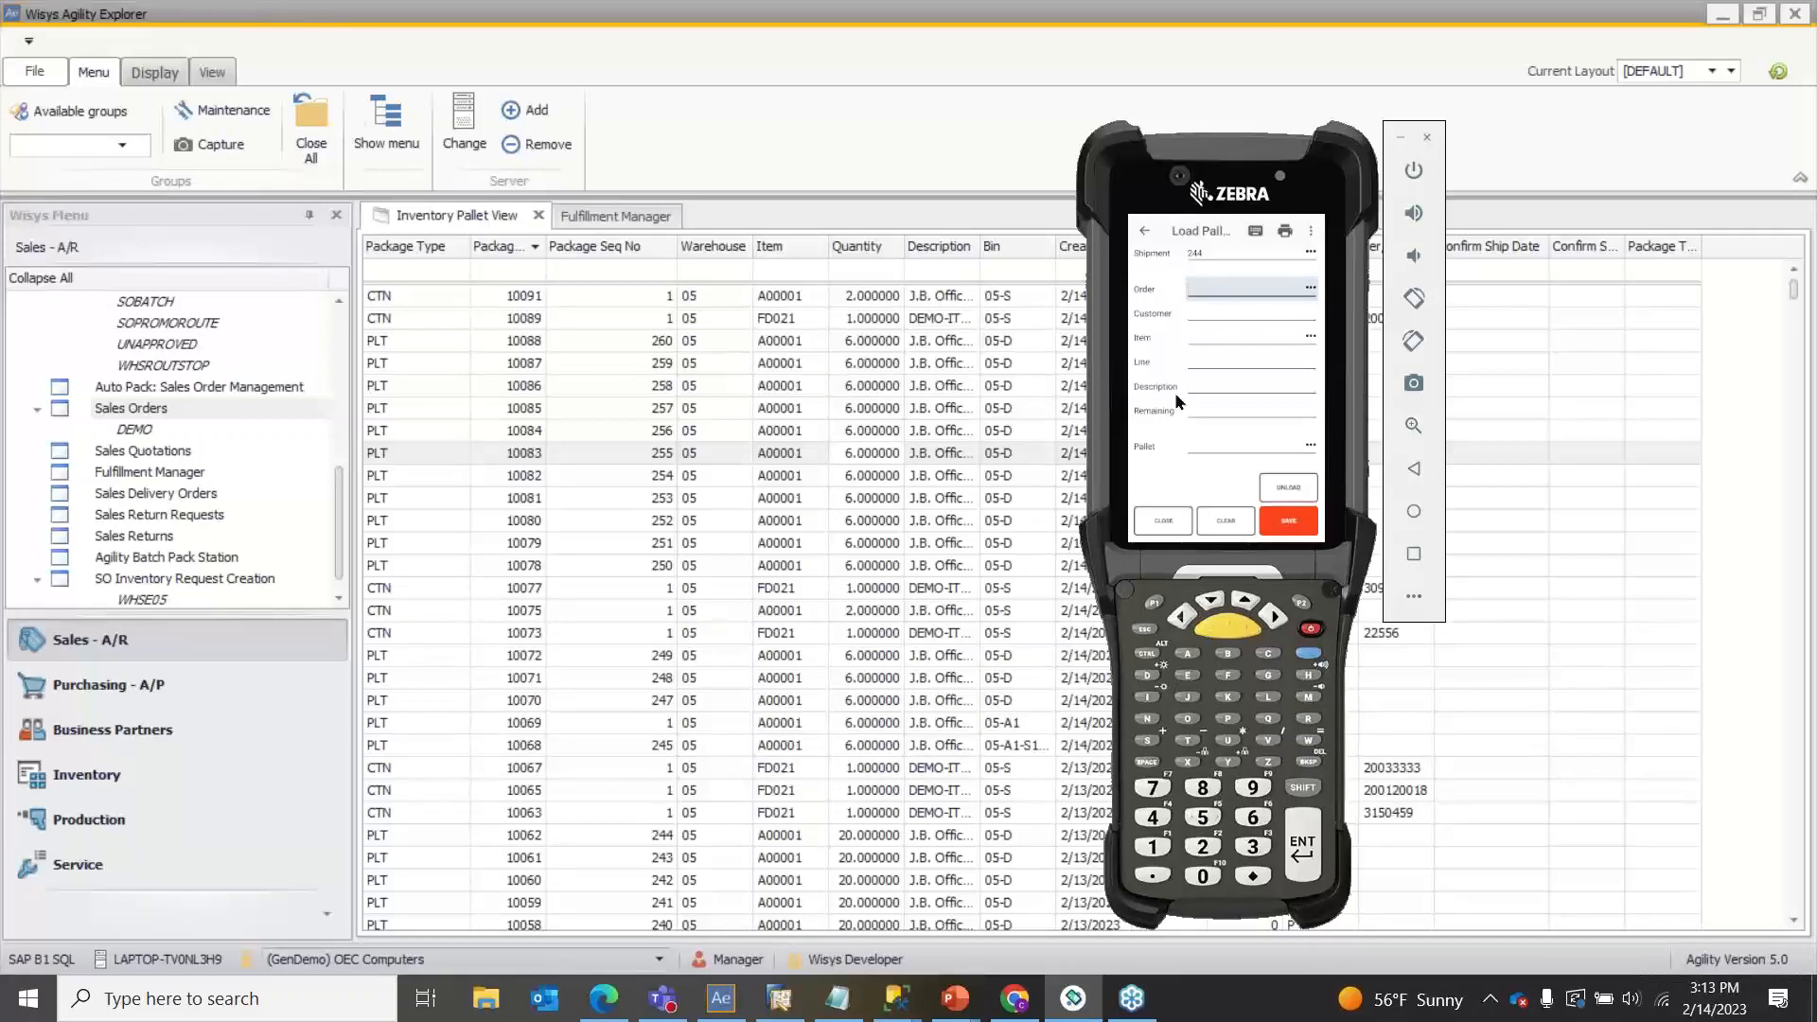
# Step: Refresh the Inventory Pallet View in Agility Explorer, check pallet 10083's load details and return to Fulfillment Manager
pyautogui.click(1050, 388)
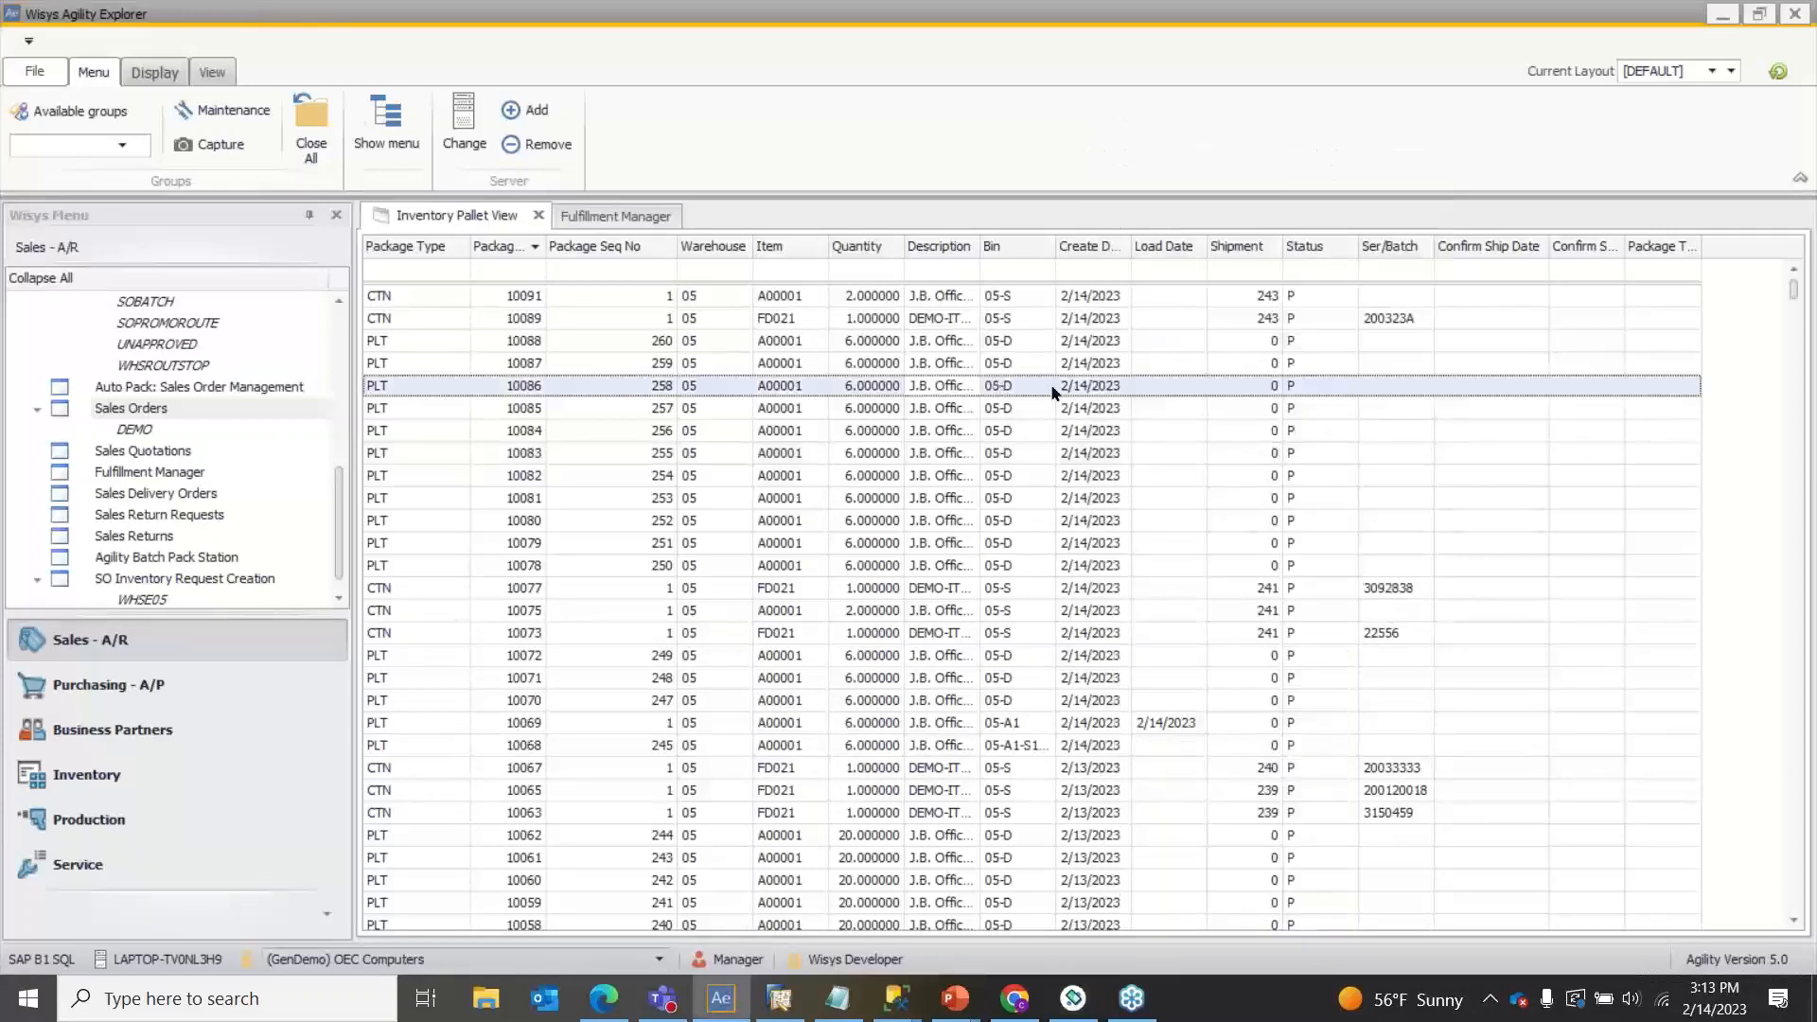
pyautogui.click(1091, 453)
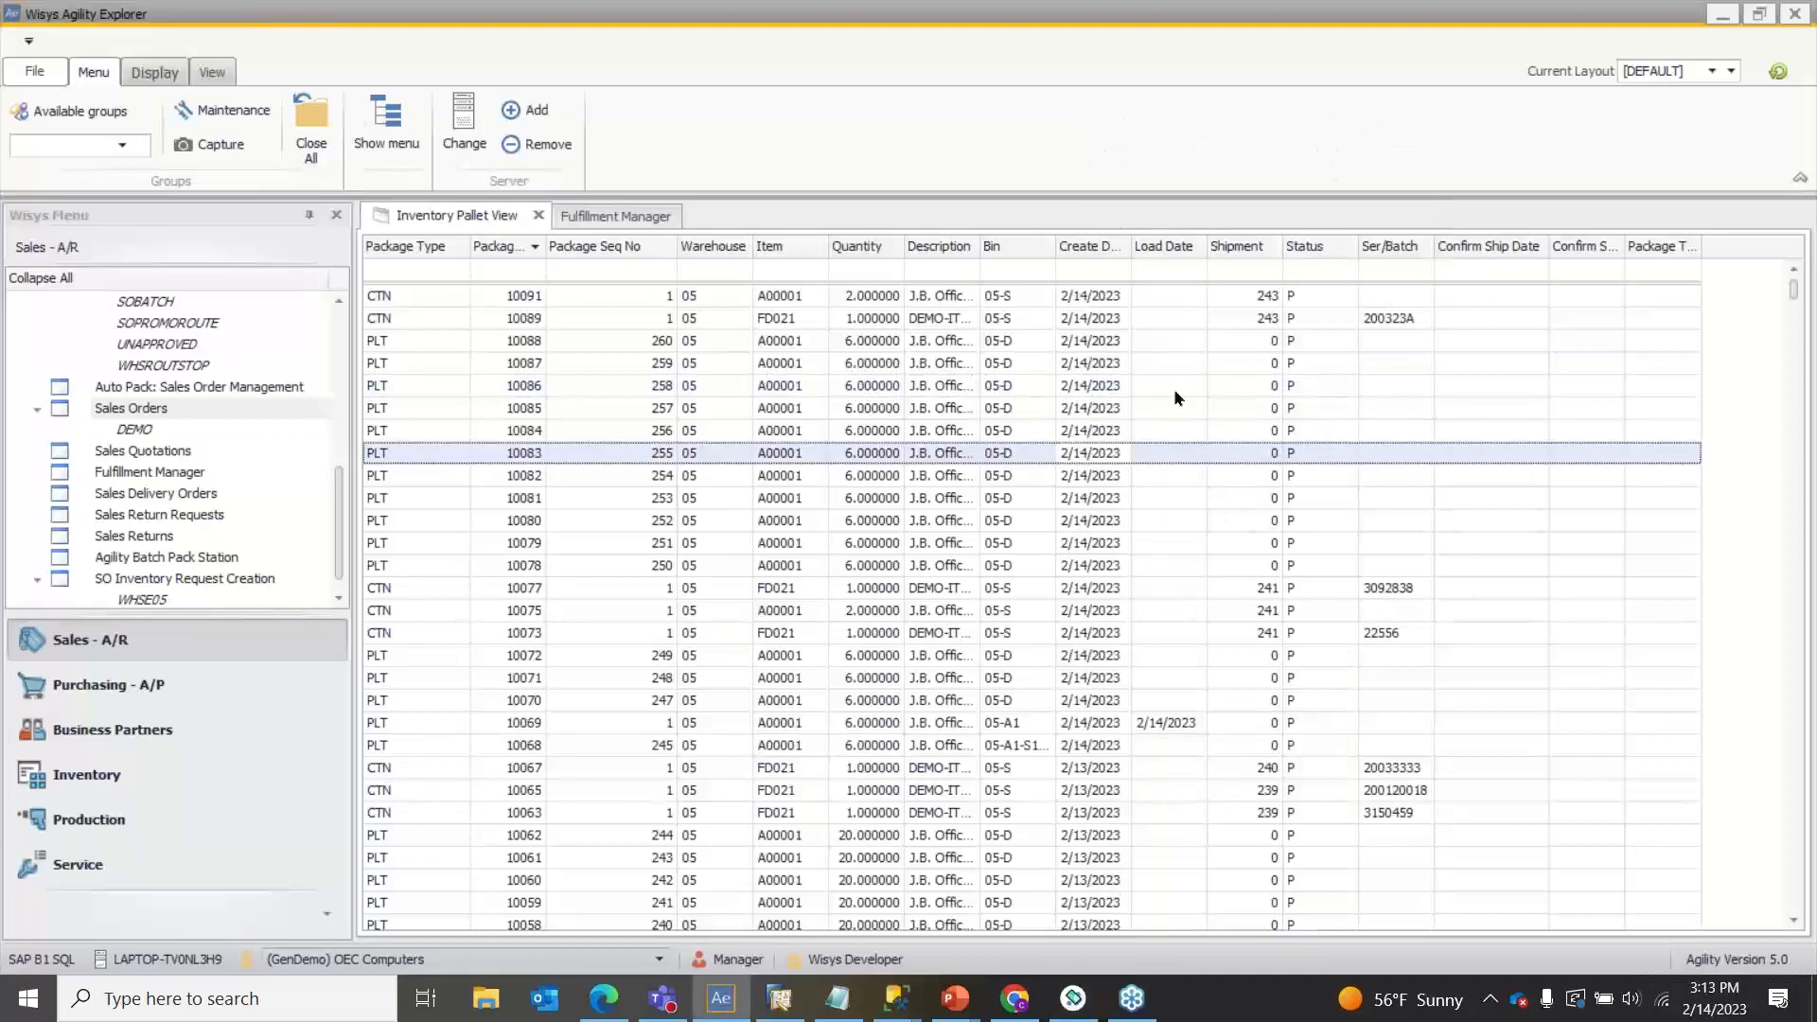
pyautogui.click(1779, 72)
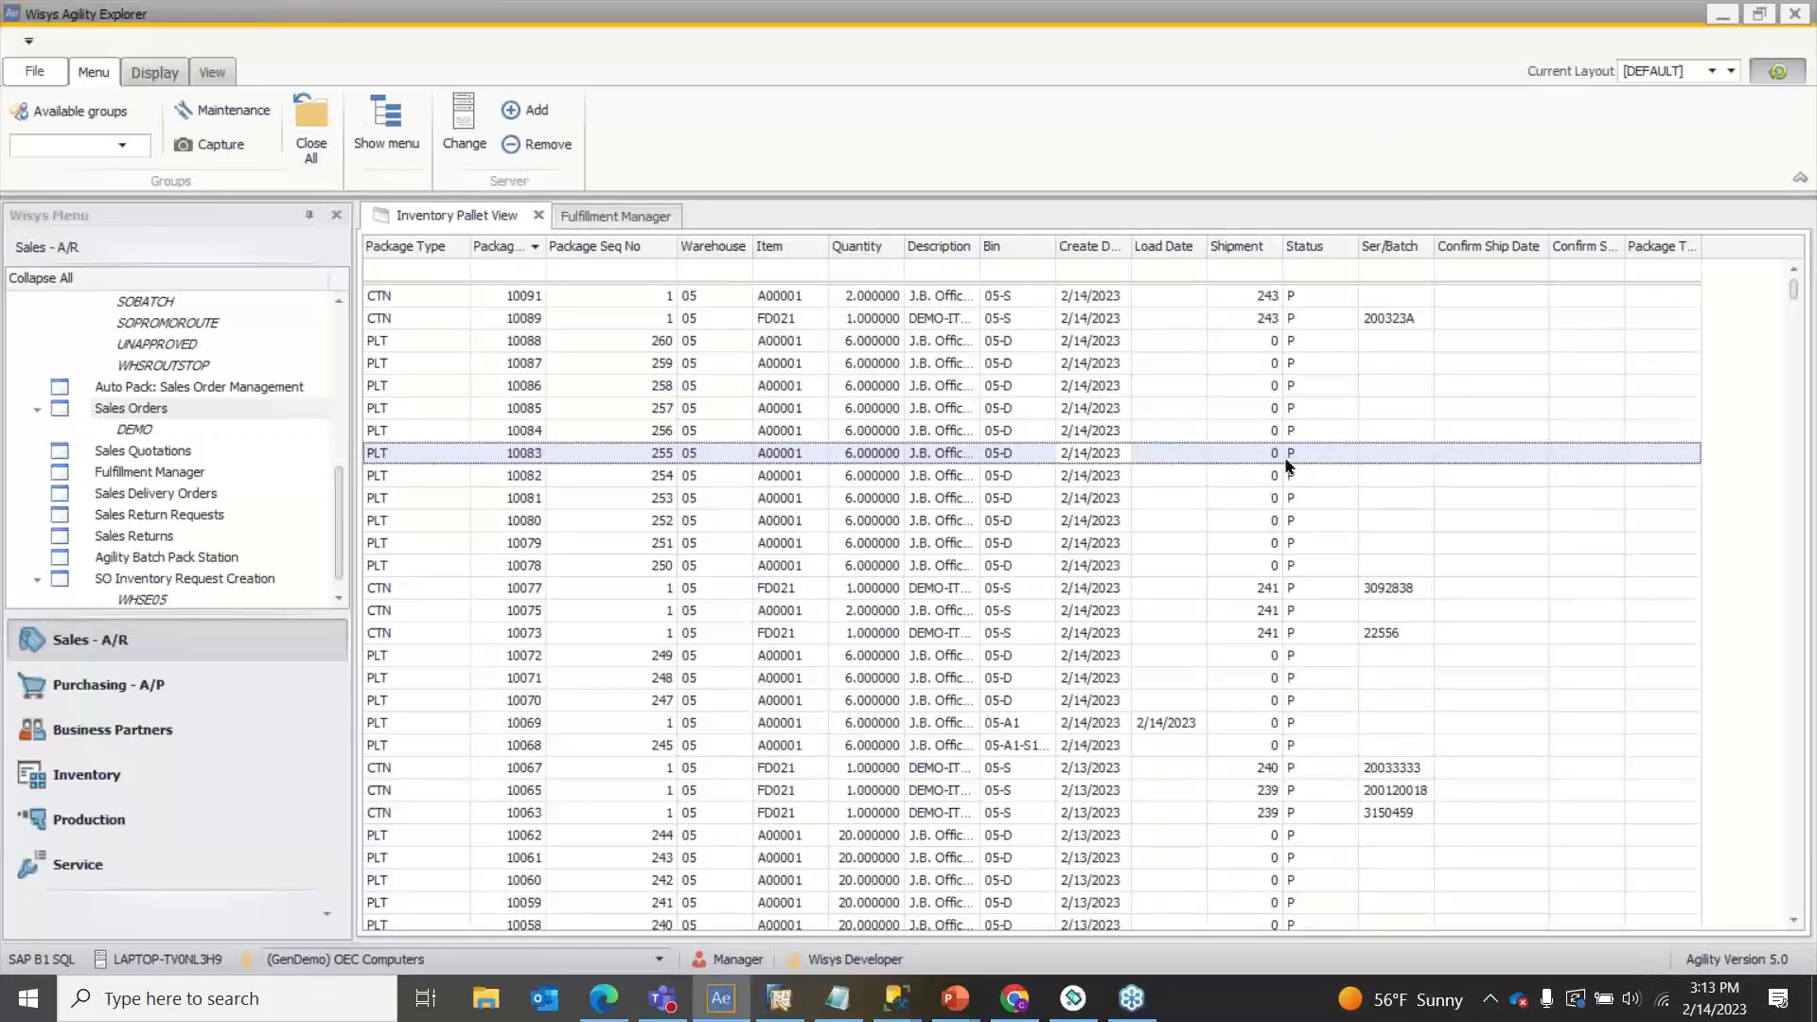
pyautogui.click(1172, 461)
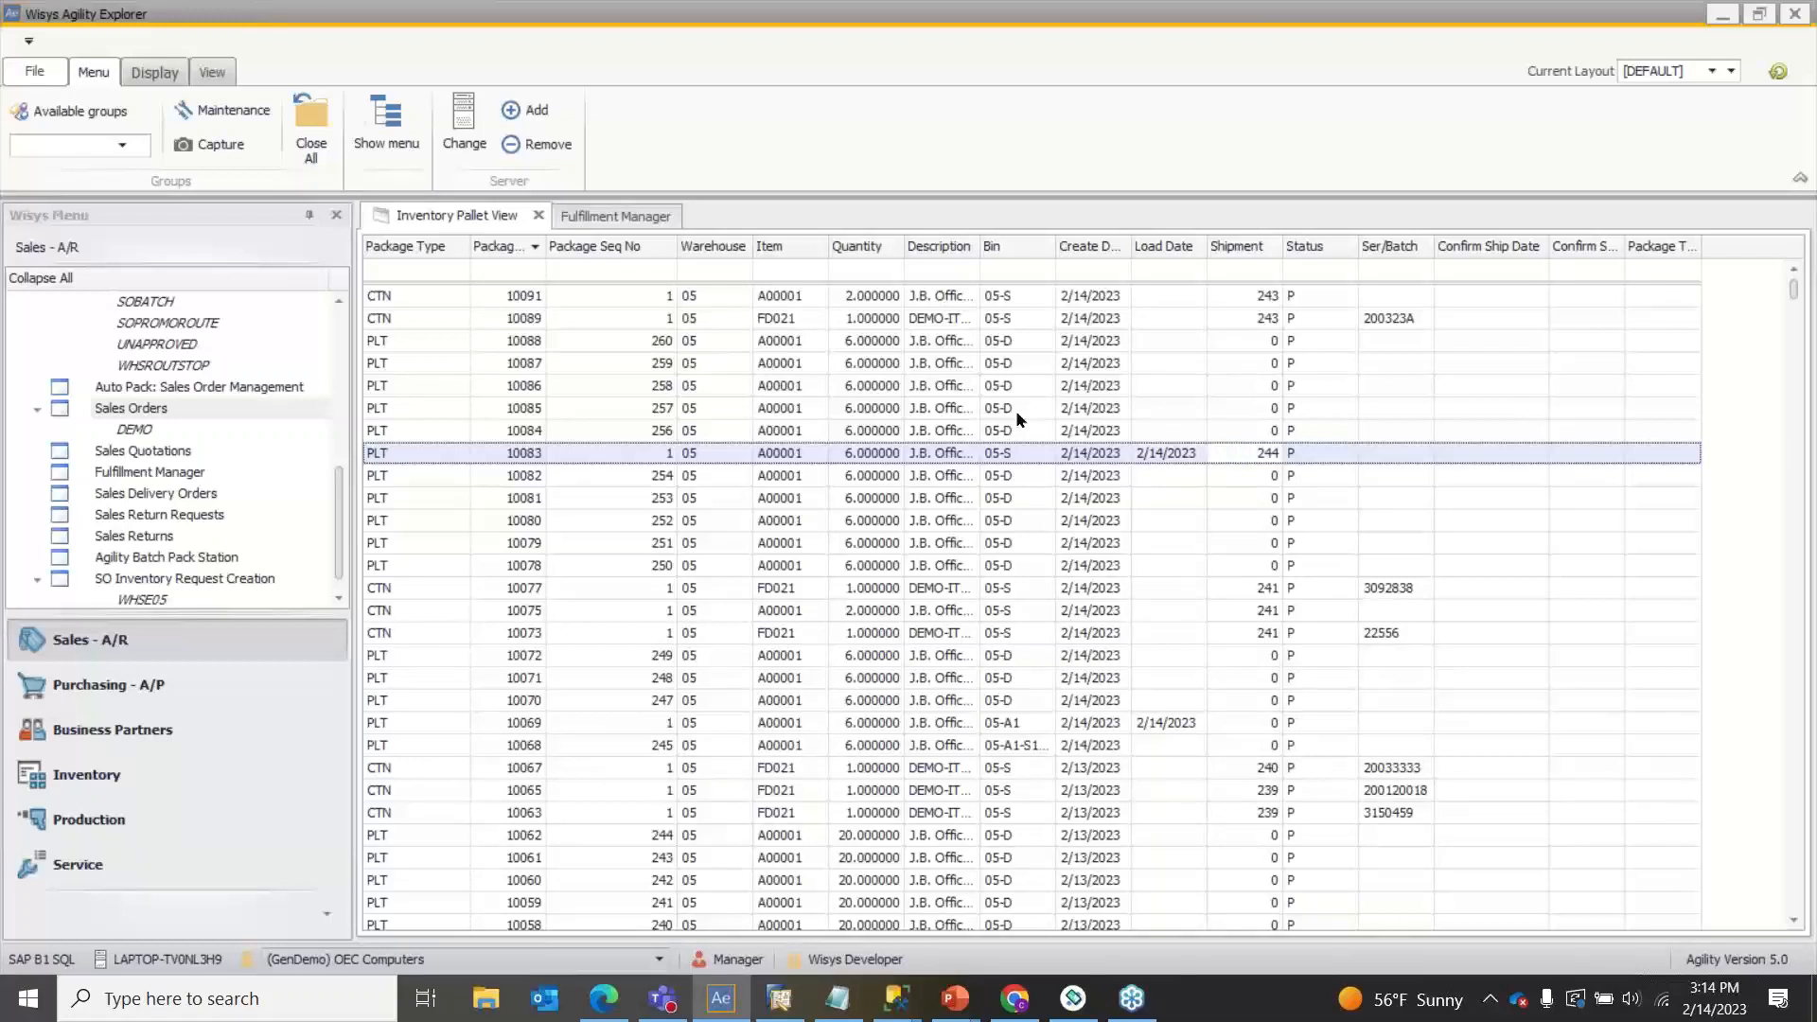
pyautogui.click(571, 216)
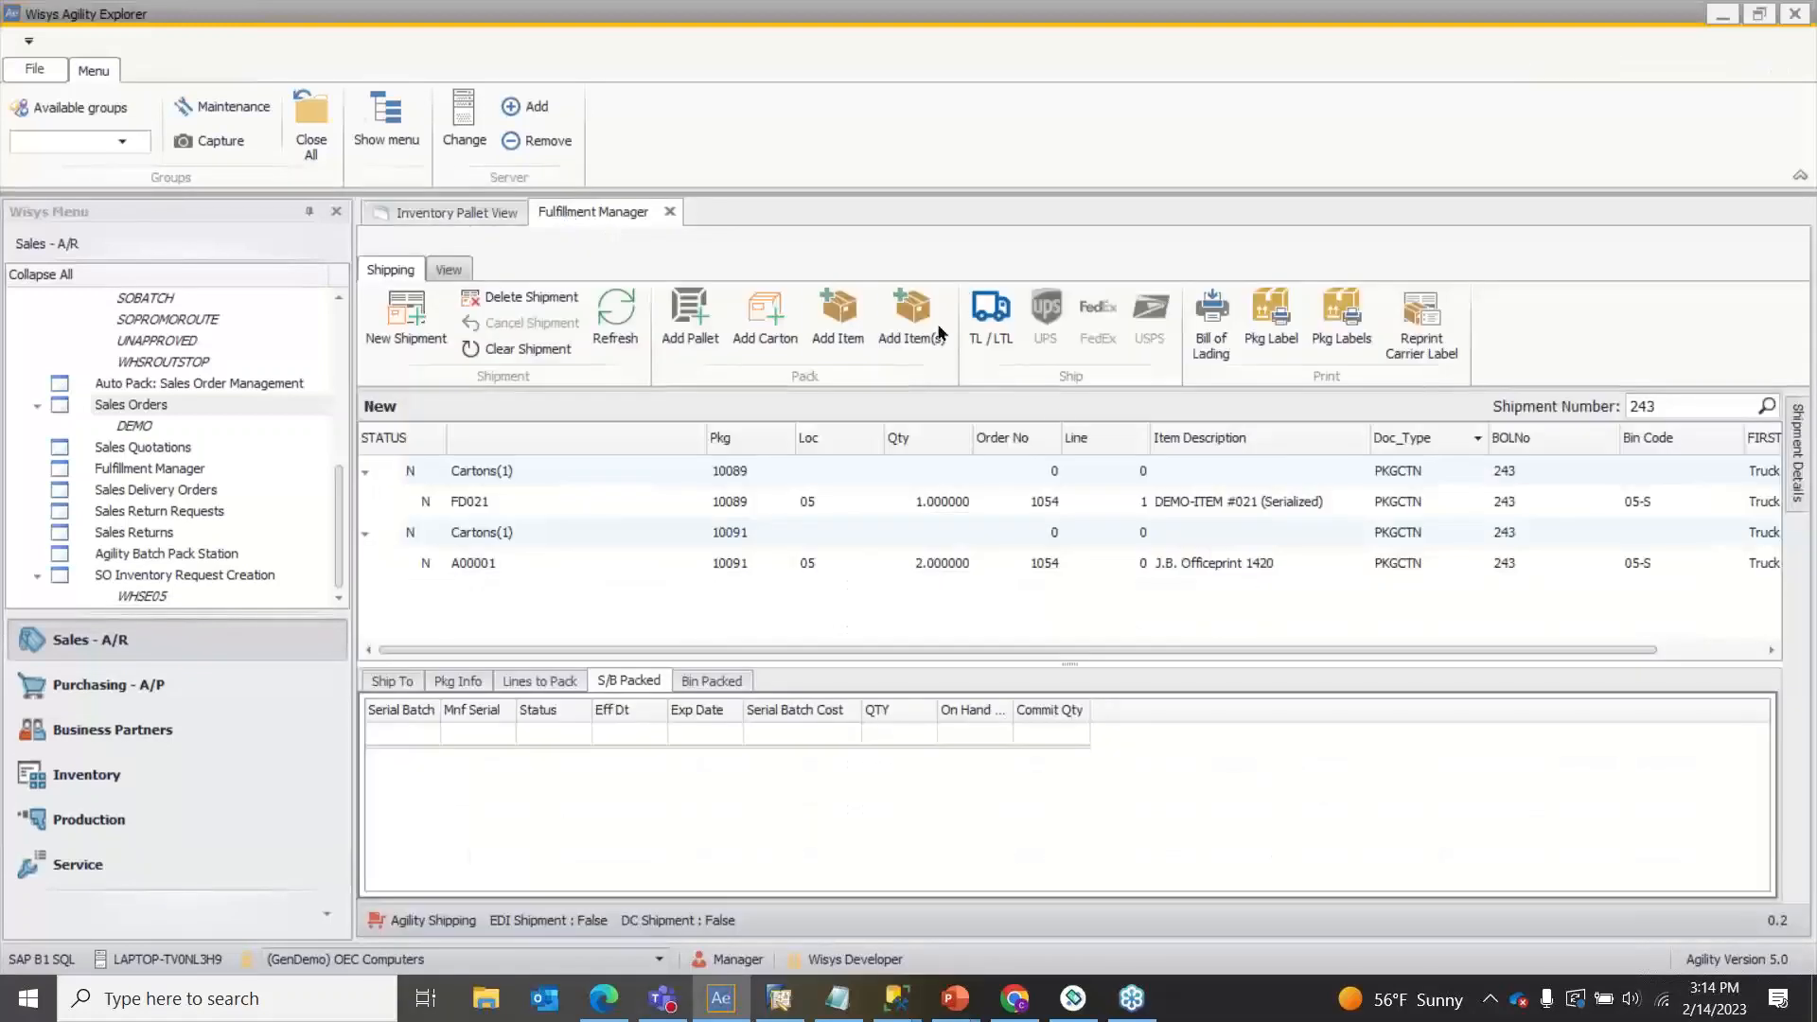
# Step: Open shipment 244 in Fulfillment Manager to check its loaded pallet
pyautogui.click(1675, 405)
pyautogui.press('BackSpace')
pyautogui.write('4')
pyautogui.press('Return')
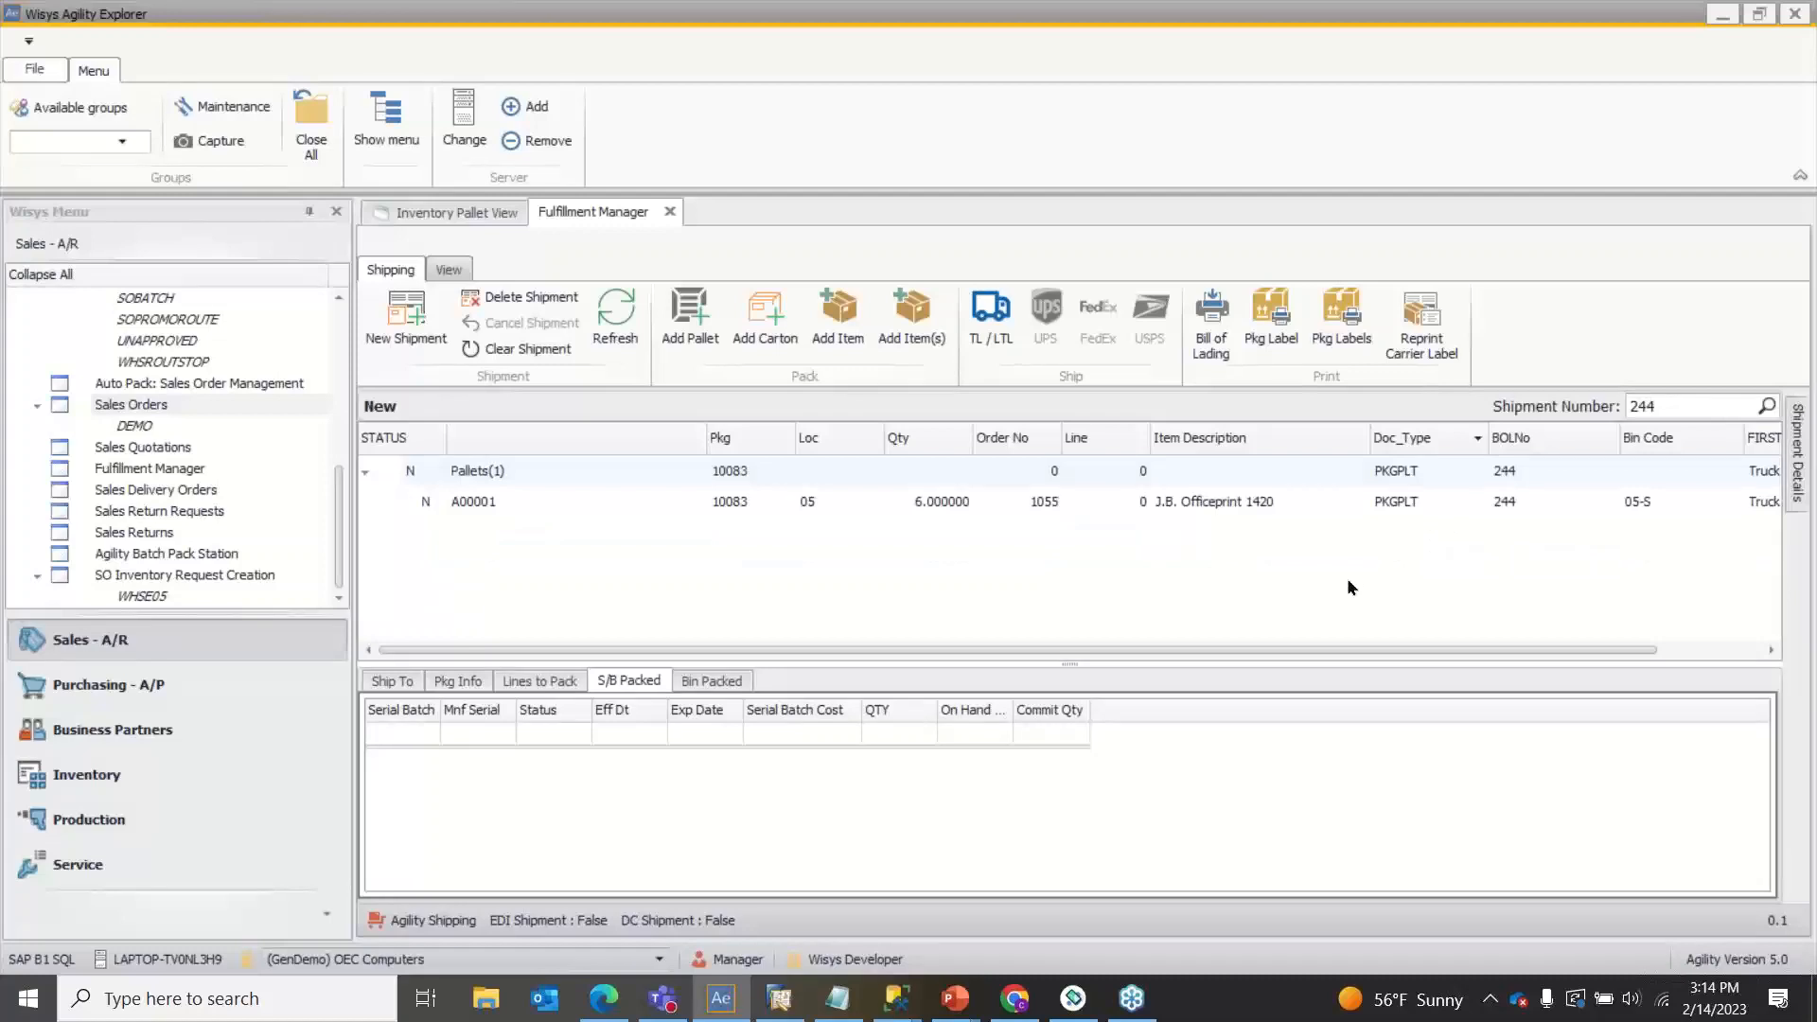
# Step: Switch to the Agility 360 handheld, leave Load Pallets and open UnLoad Pallet
pyautogui.click(1074, 998)
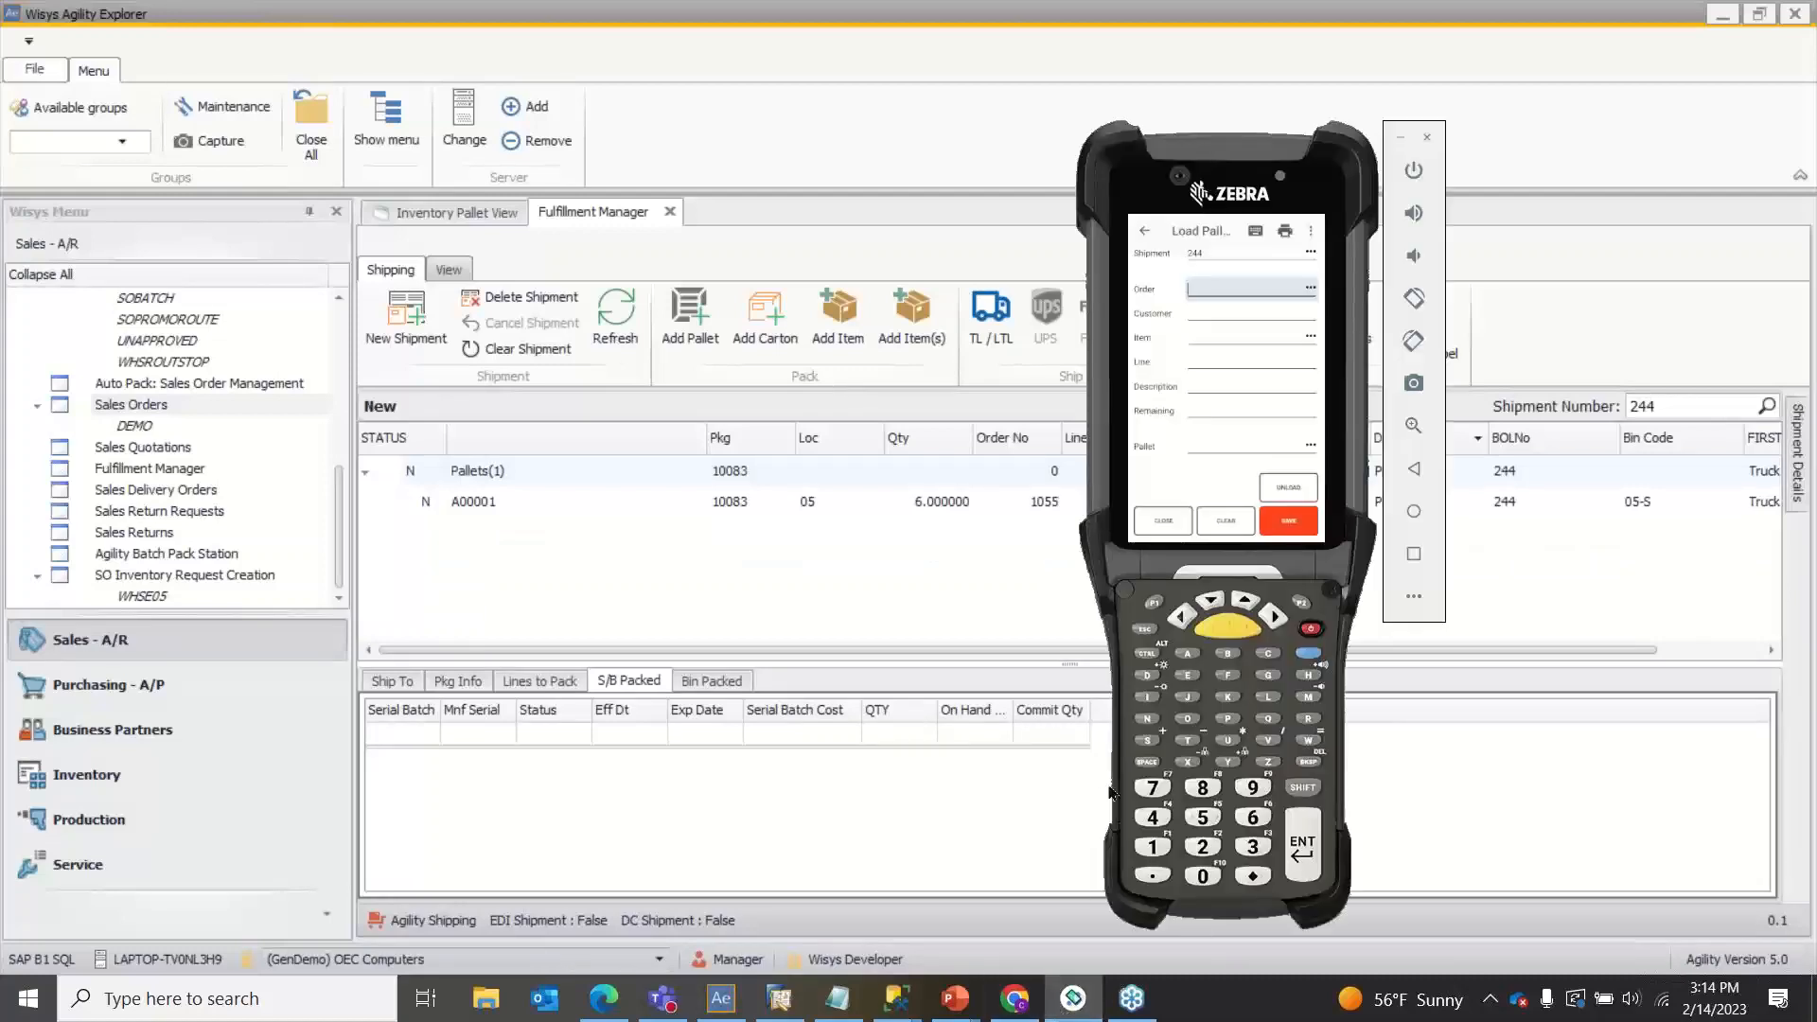
pyautogui.click(1143, 229)
pyautogui.scroll(-5, 1231, 407)
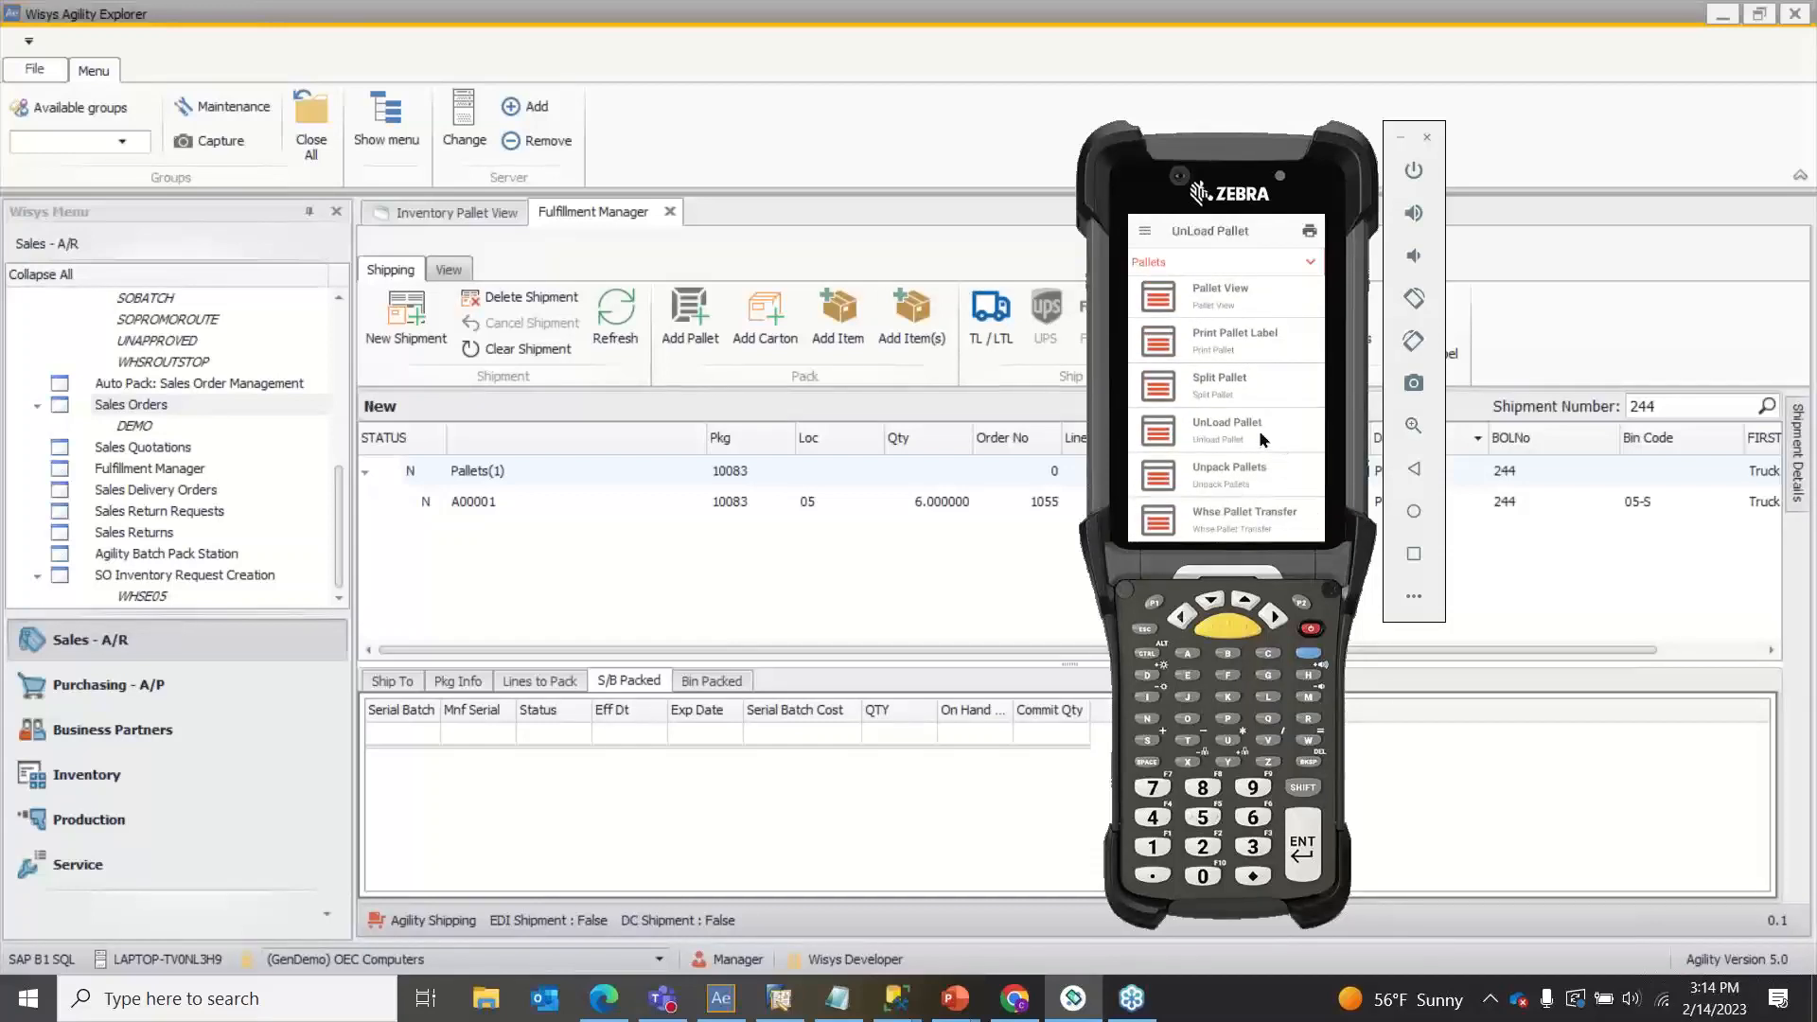
pyautogui.click(1262, 440)
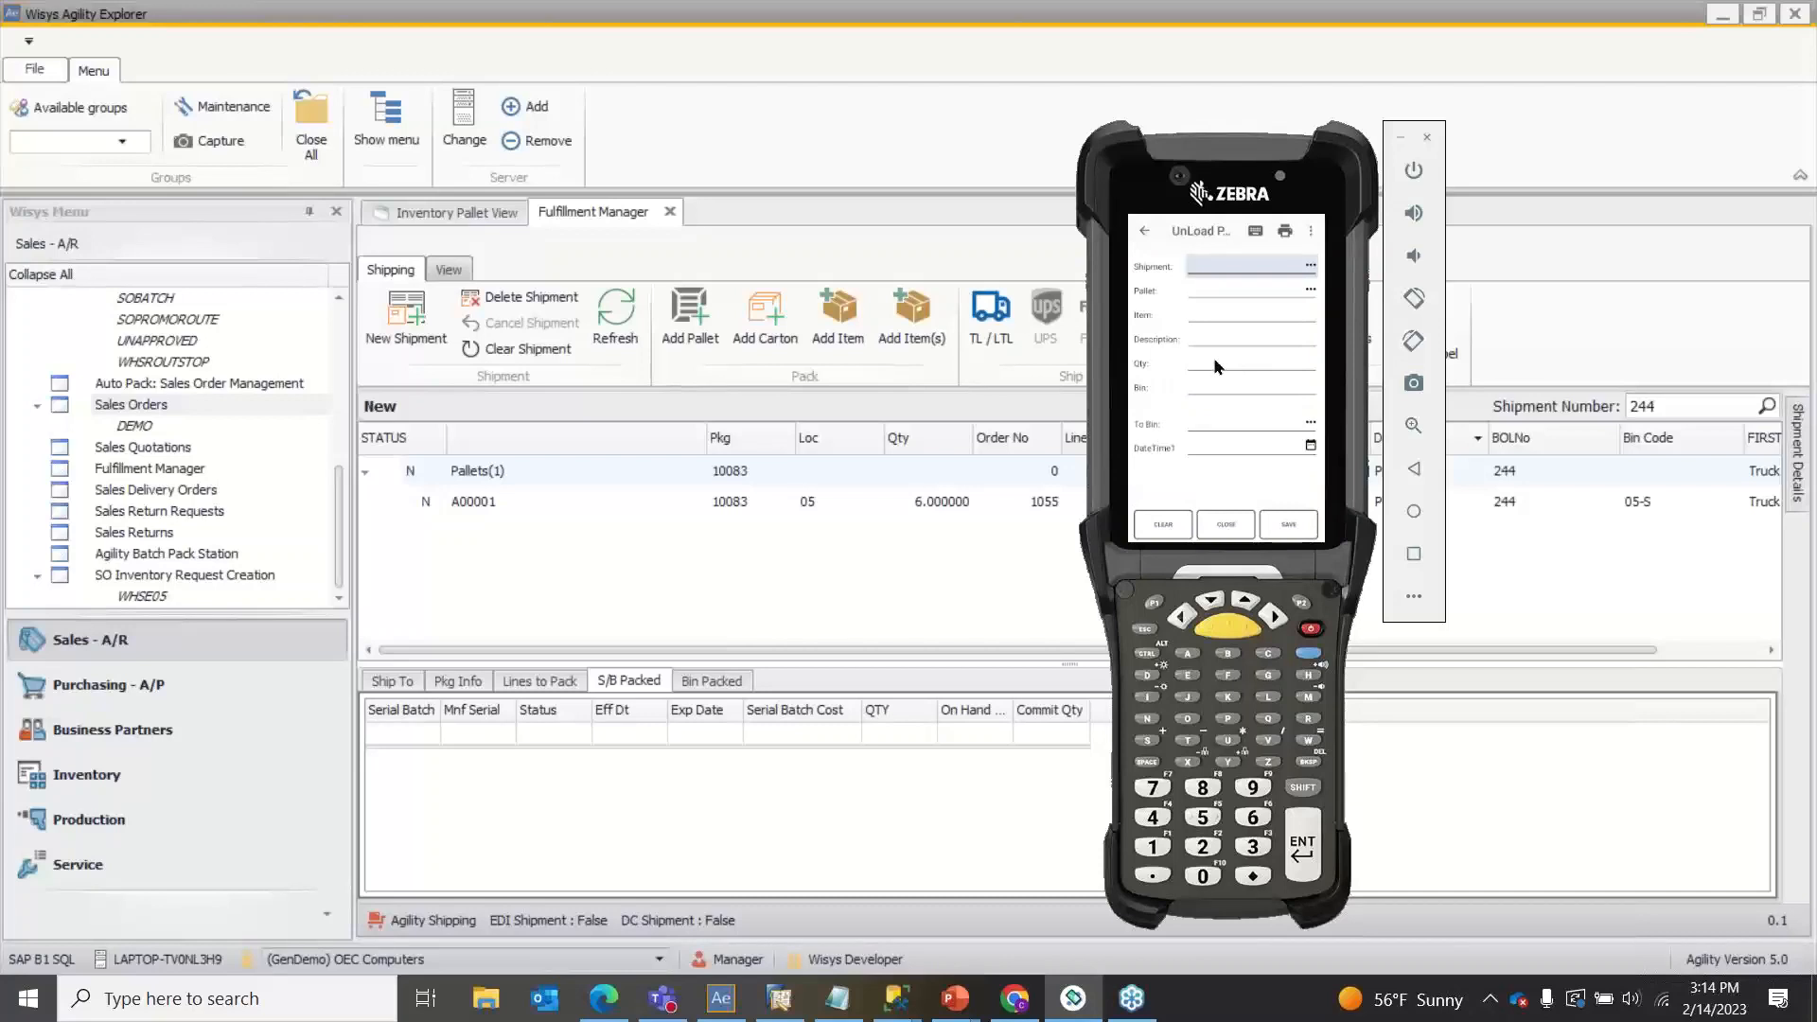
# Step: Enter shipment 244 and pallet 10083 in UnLoad Pallet
pyautogui.write('244')
pyautogui.press('Return')
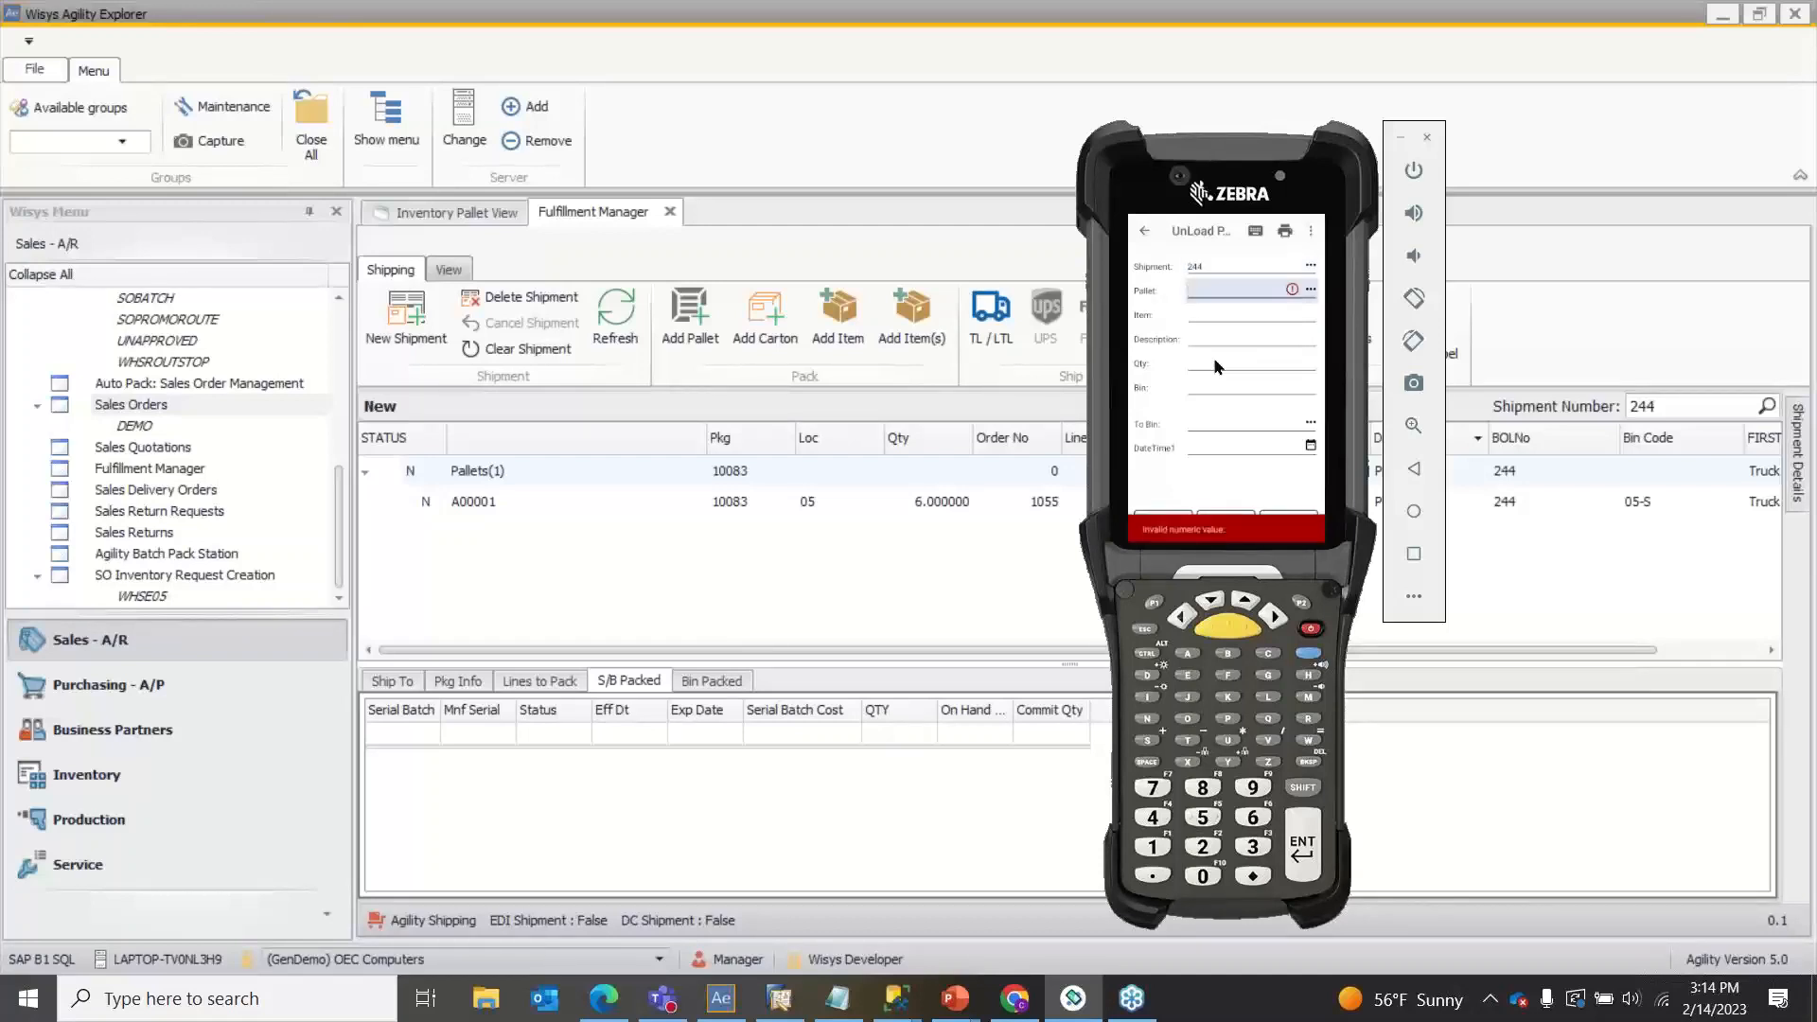
pyautogui.write('10083')
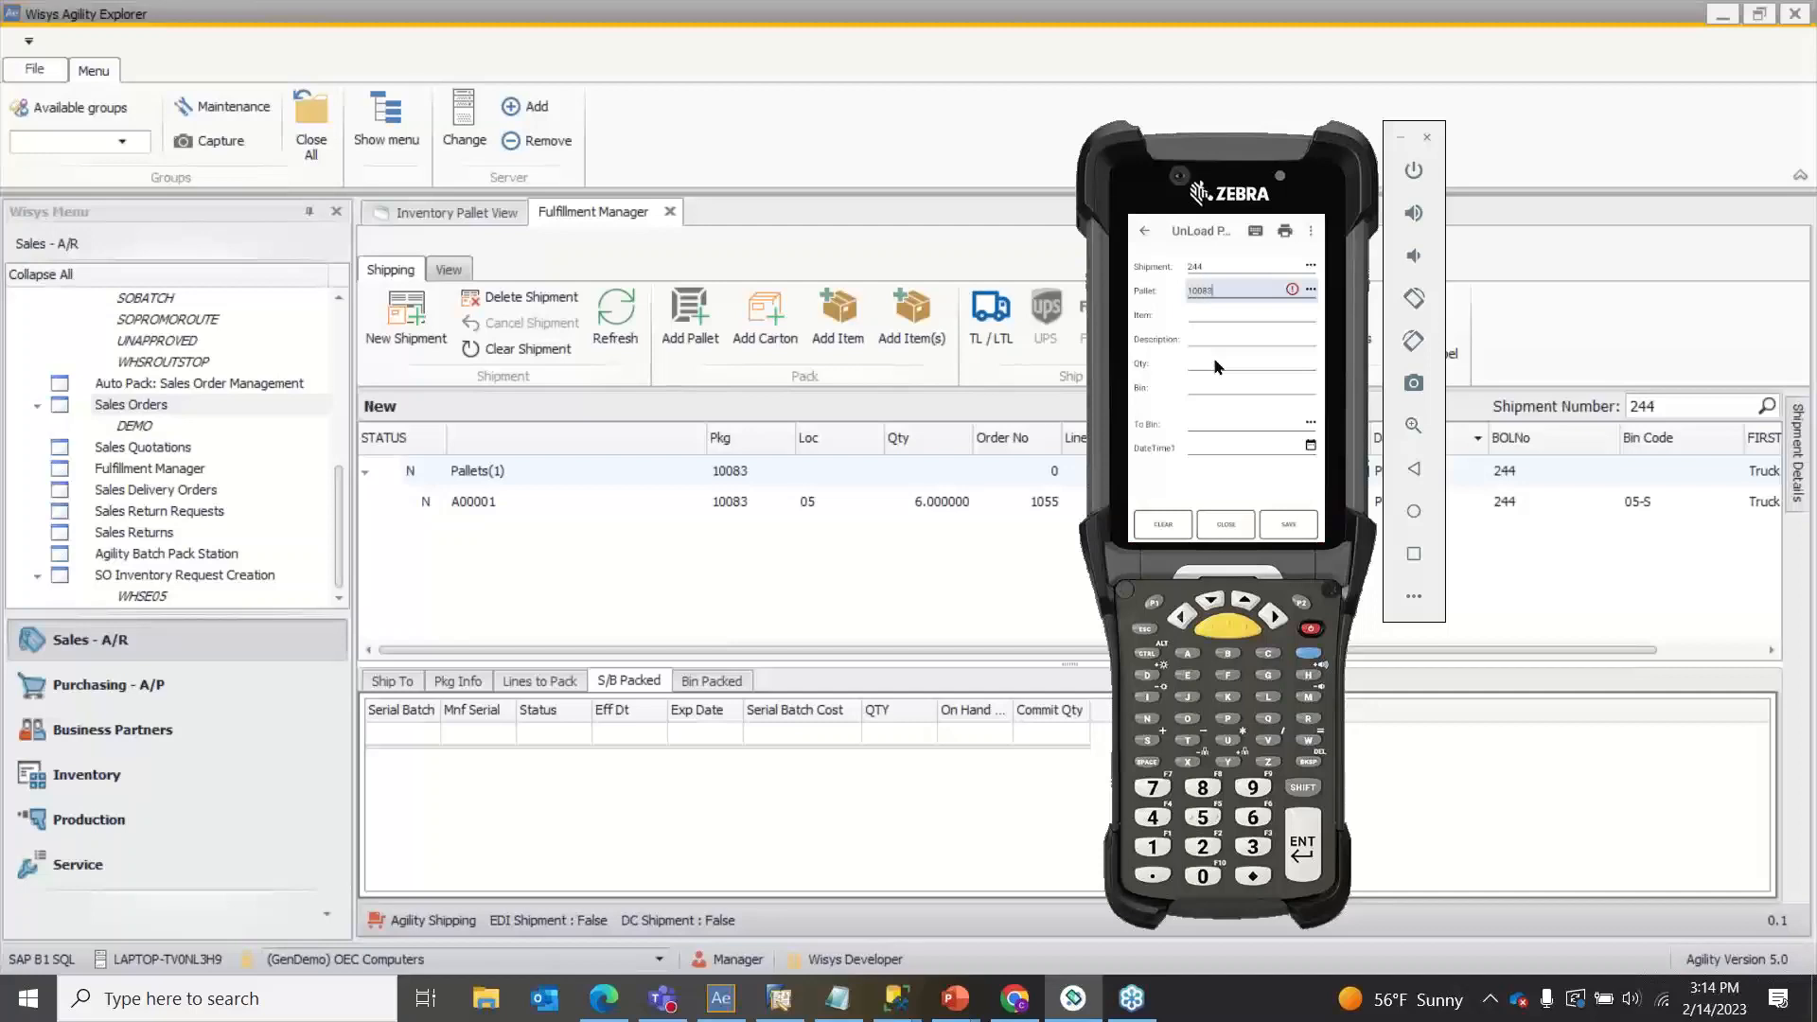
pyautogui.press('Return')
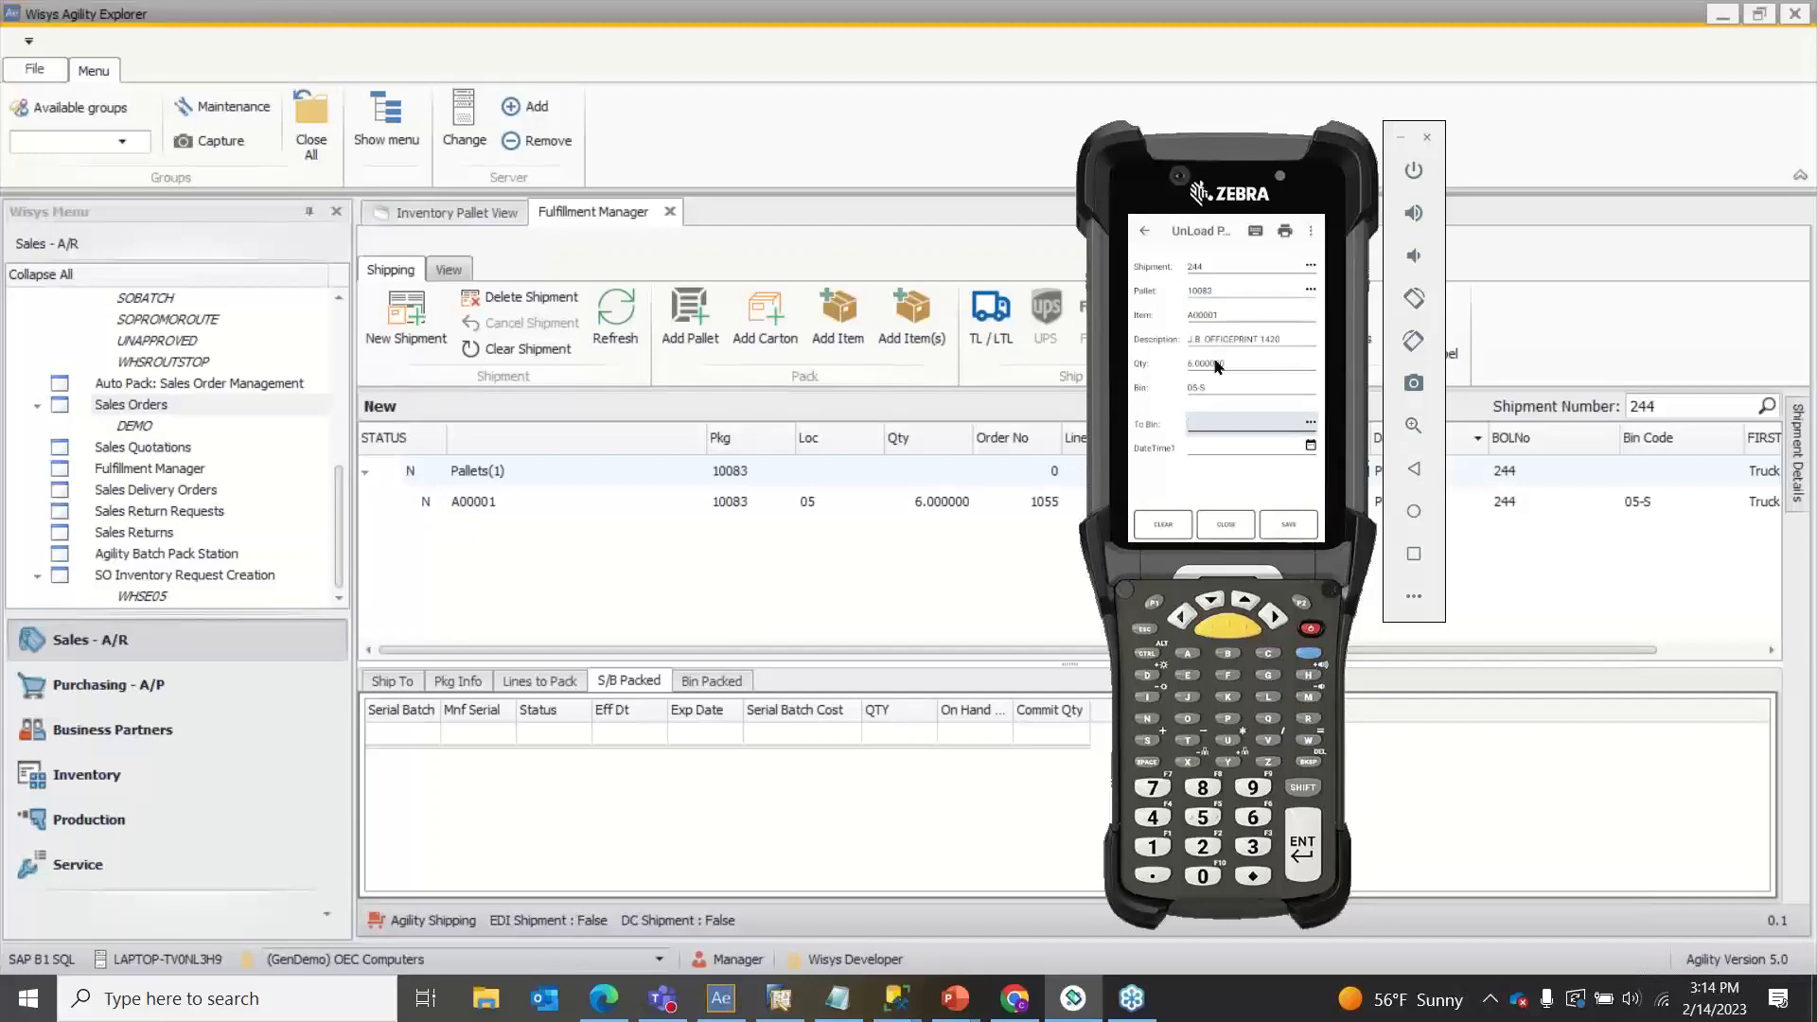
# Step: Choose 05-A1 as the destination bin, set the date to 2/14/2023 and save the pallet unload
pyautogui.click(1311, 425)
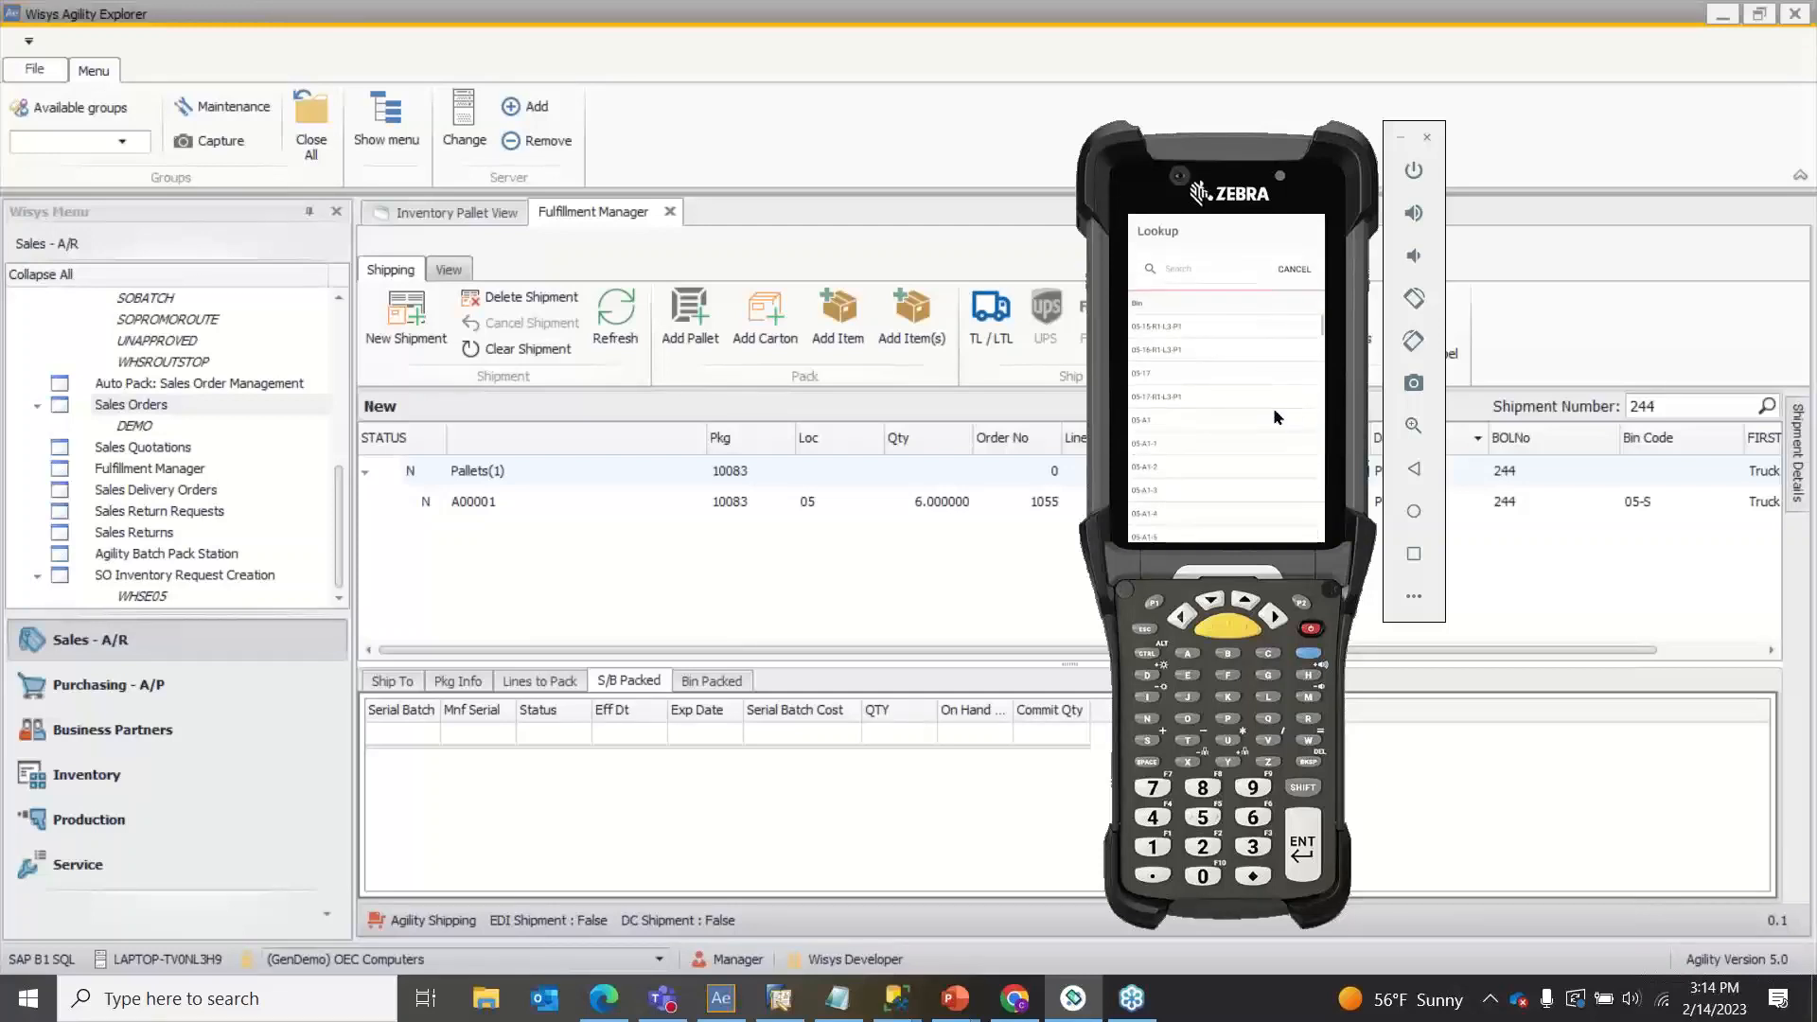
pyautogui.click(1206, 416)
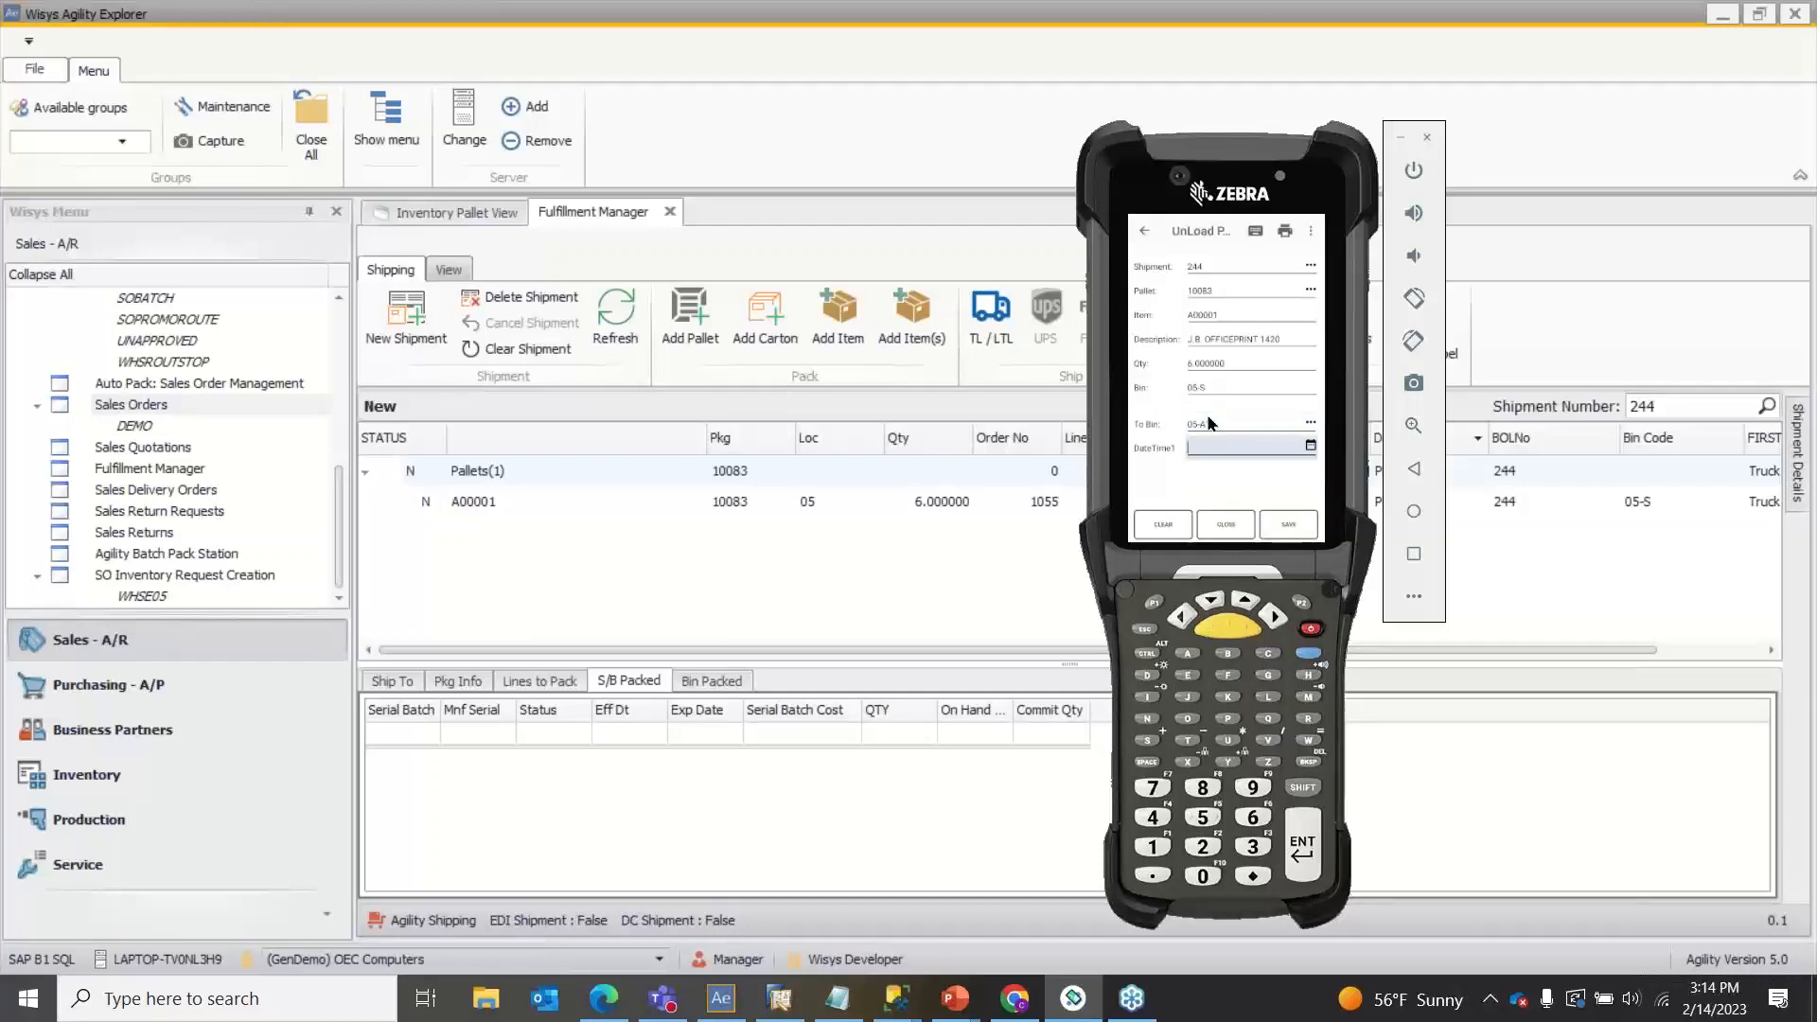
pyautogui.click(1312, 447)
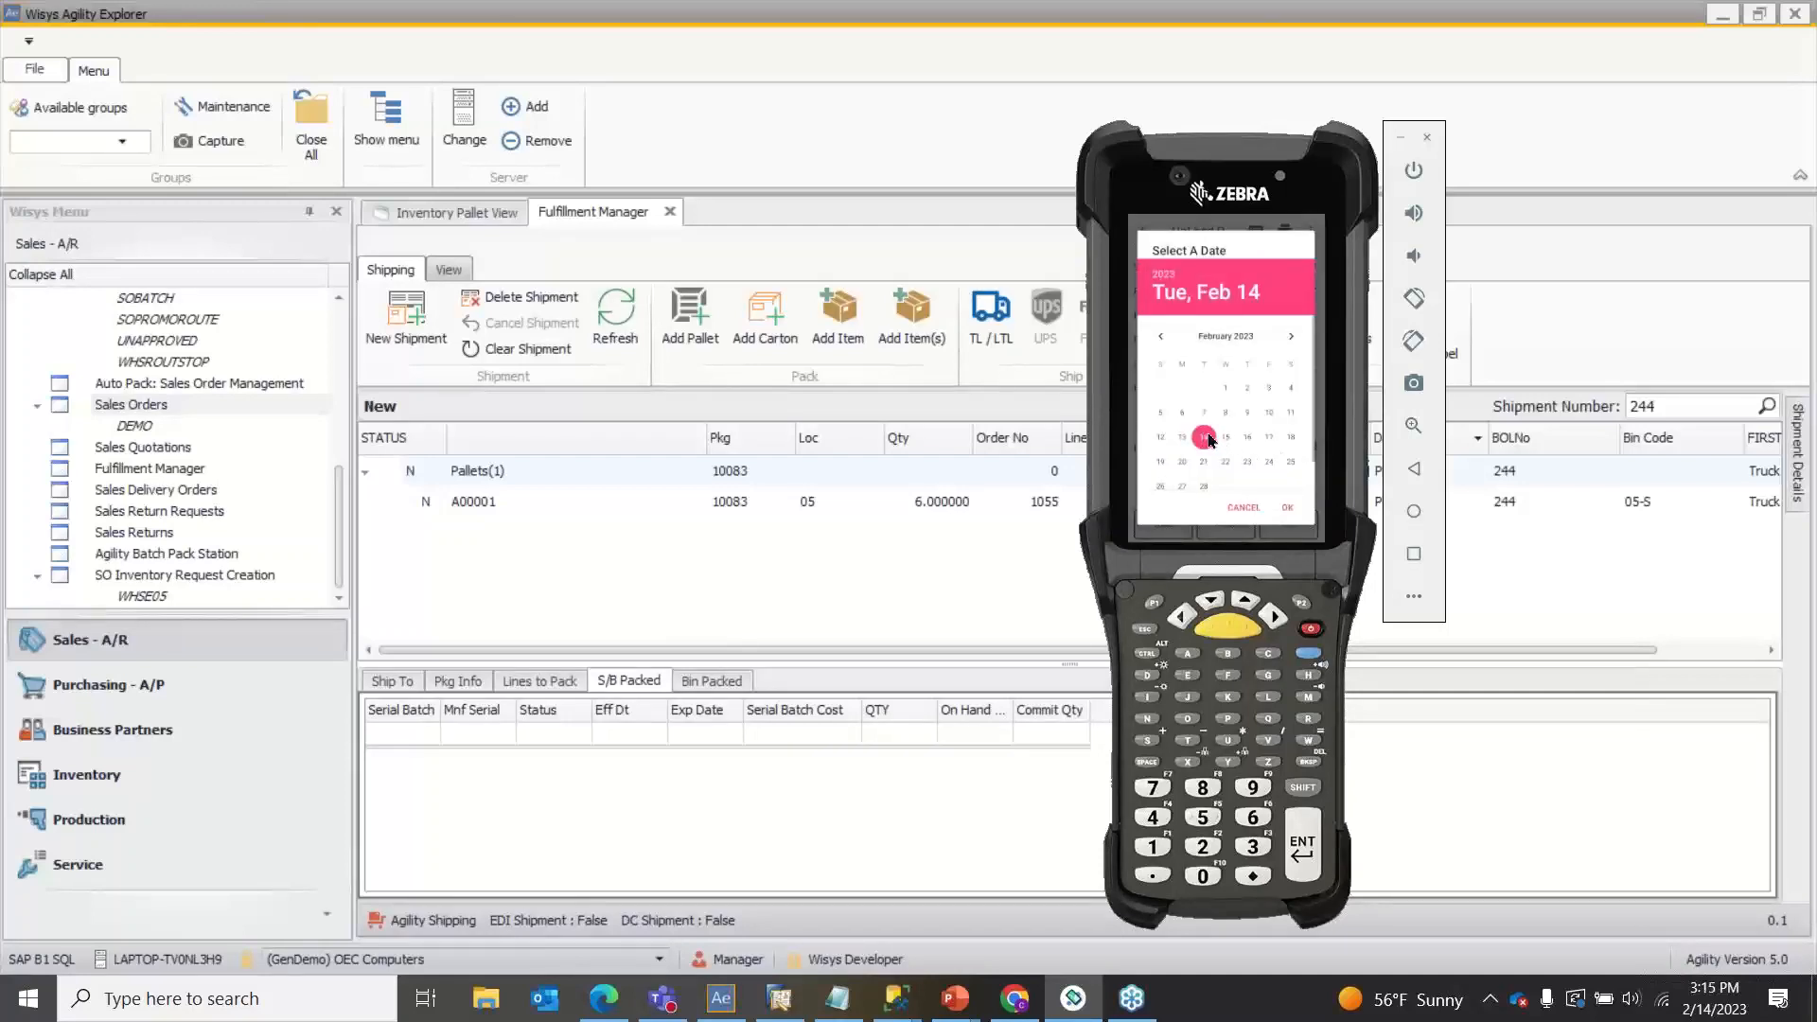
pyautogui.click(1291, 509)
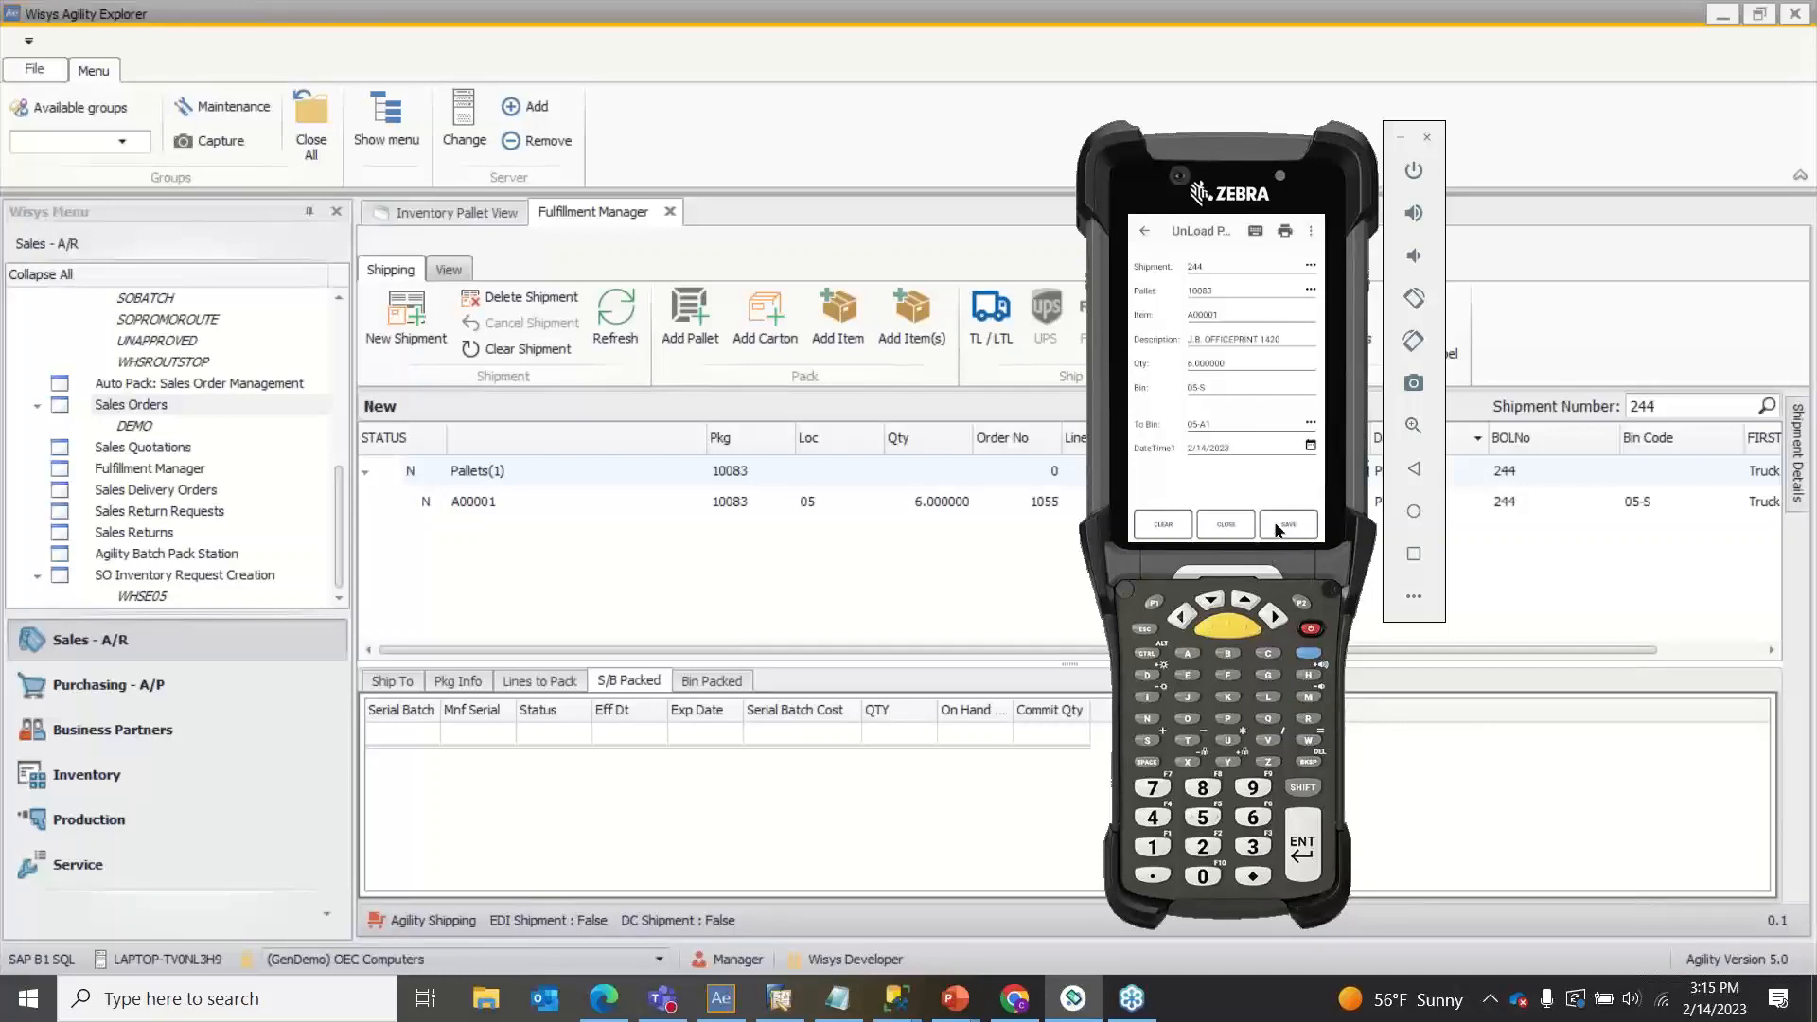
pyautogui.click(1276, 530)
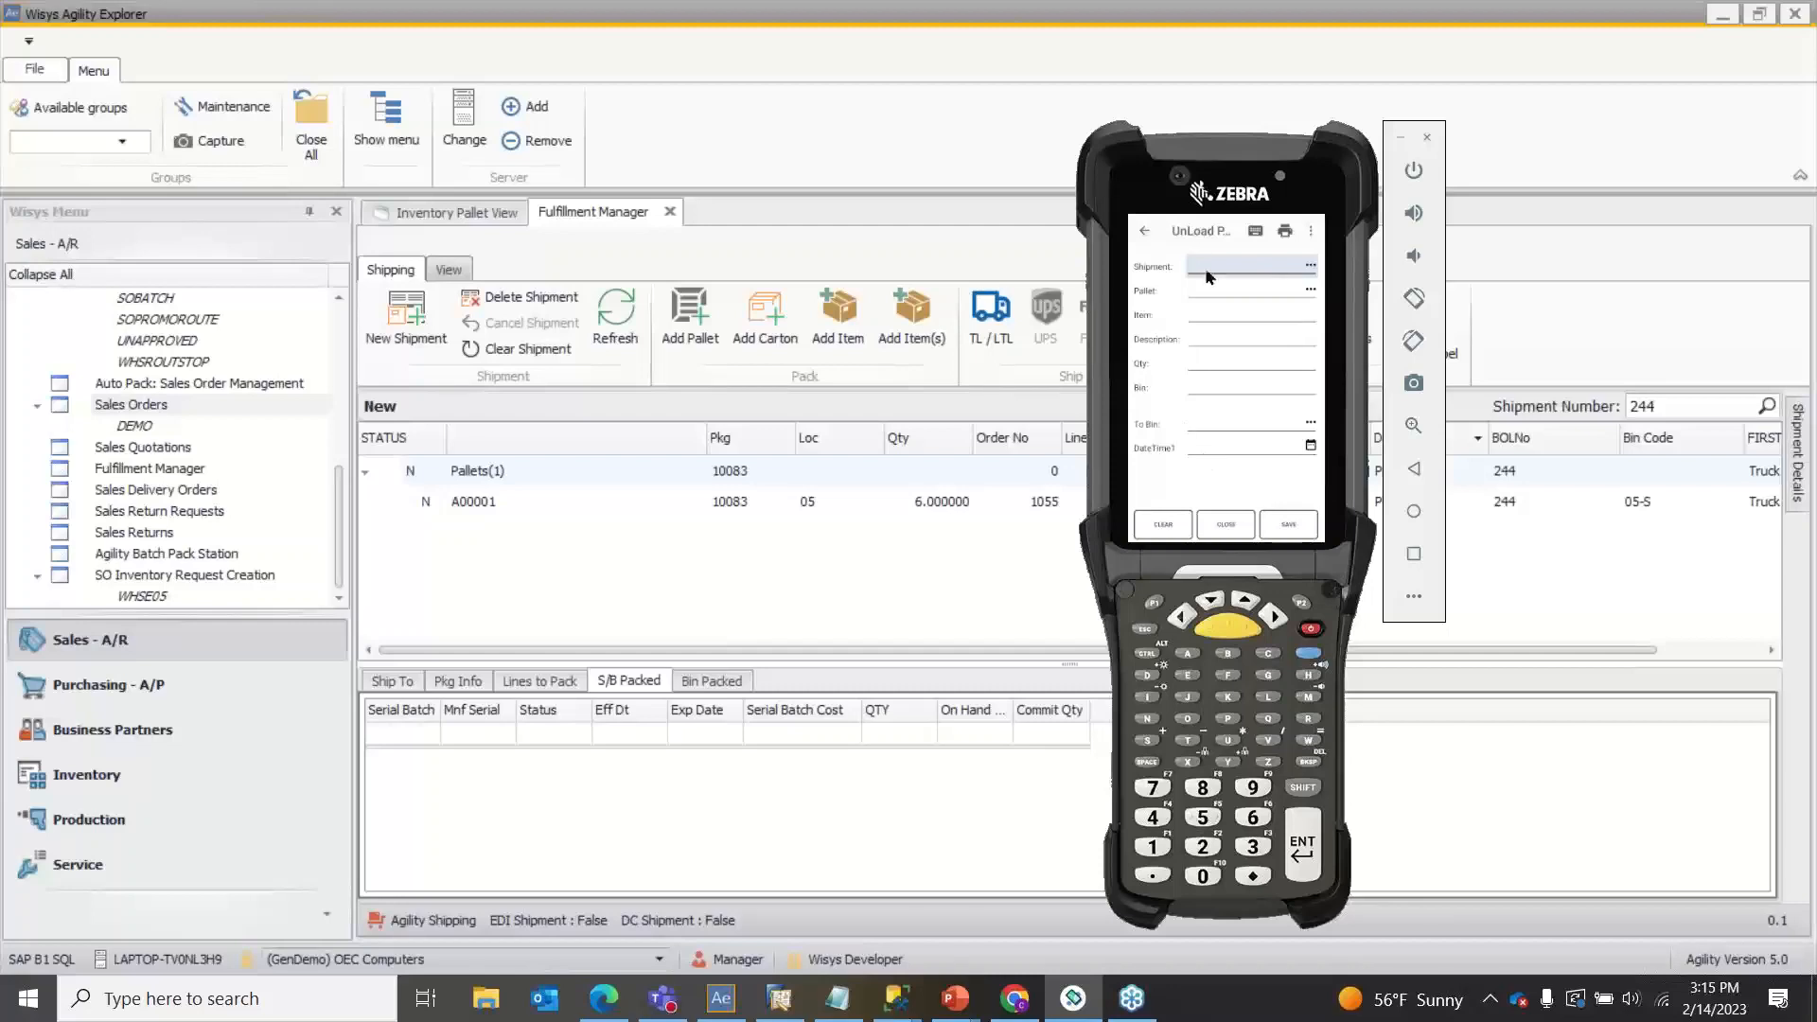
# Step: Return to Agility Explorer and refresh shipment 244 in Fulfillment Manager to check its status after the unload
pyautogui.click(1024, 227)
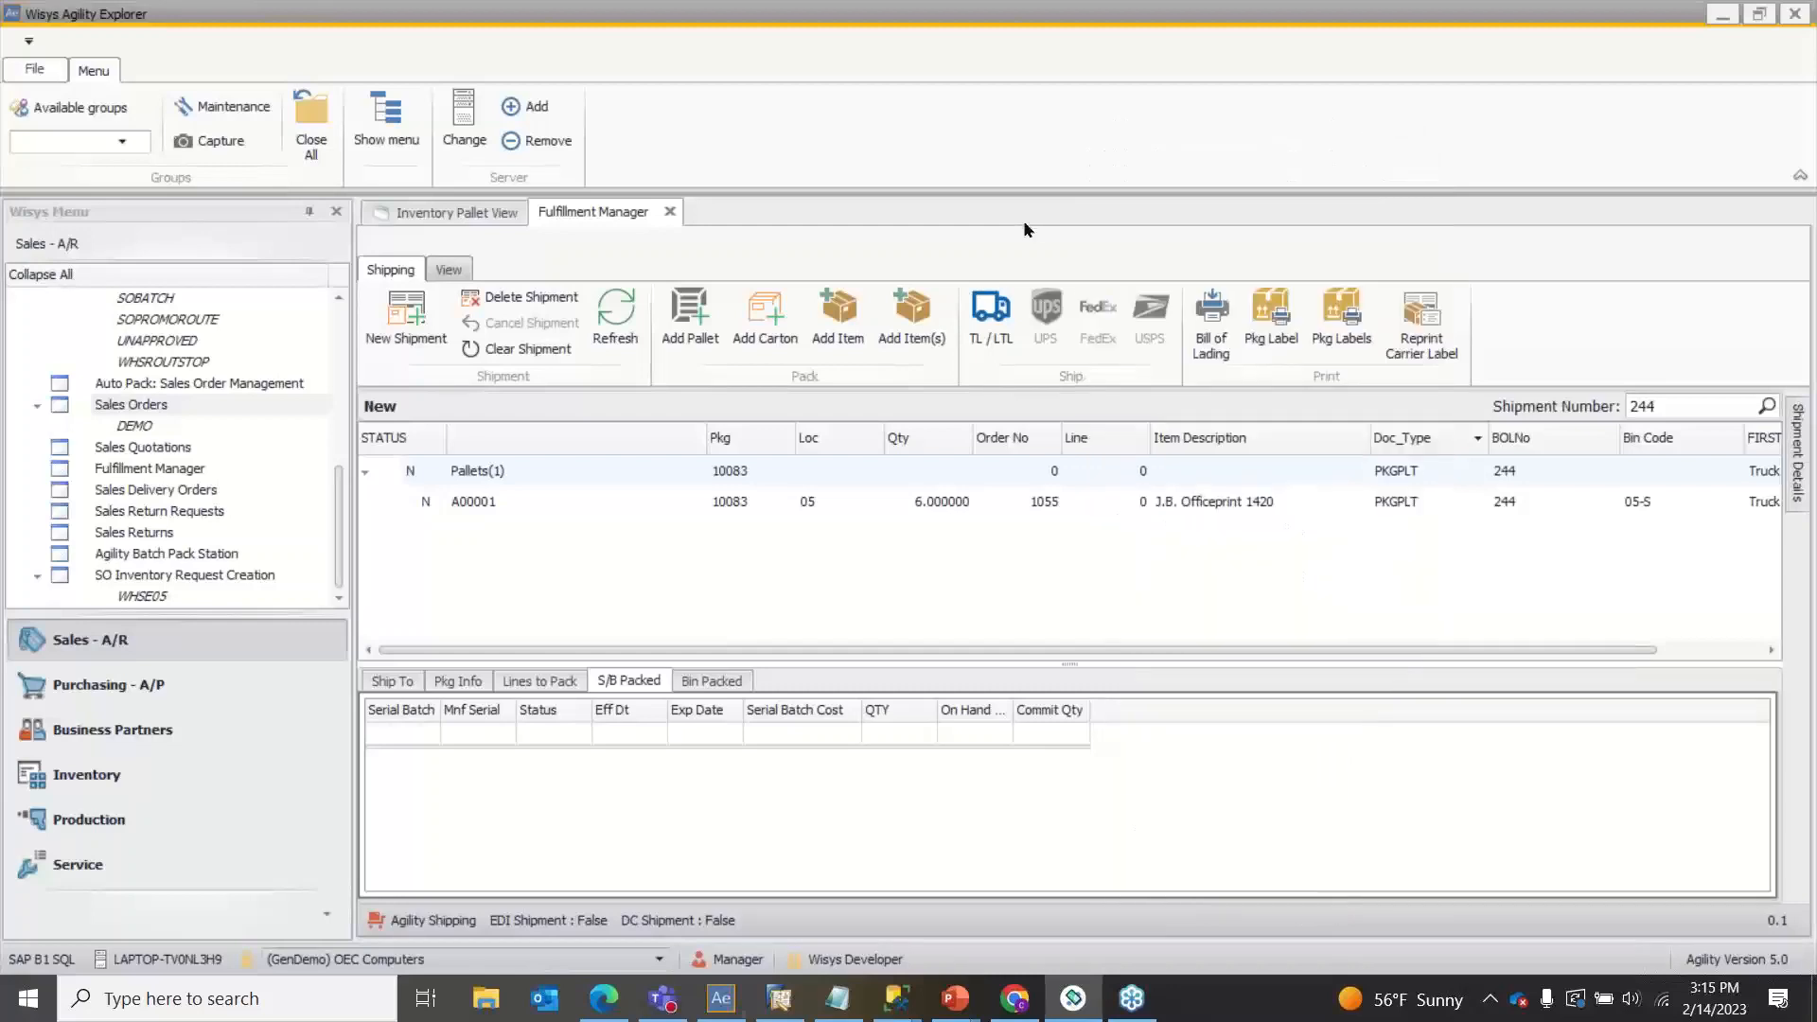
pyautogui.click(638, 331)
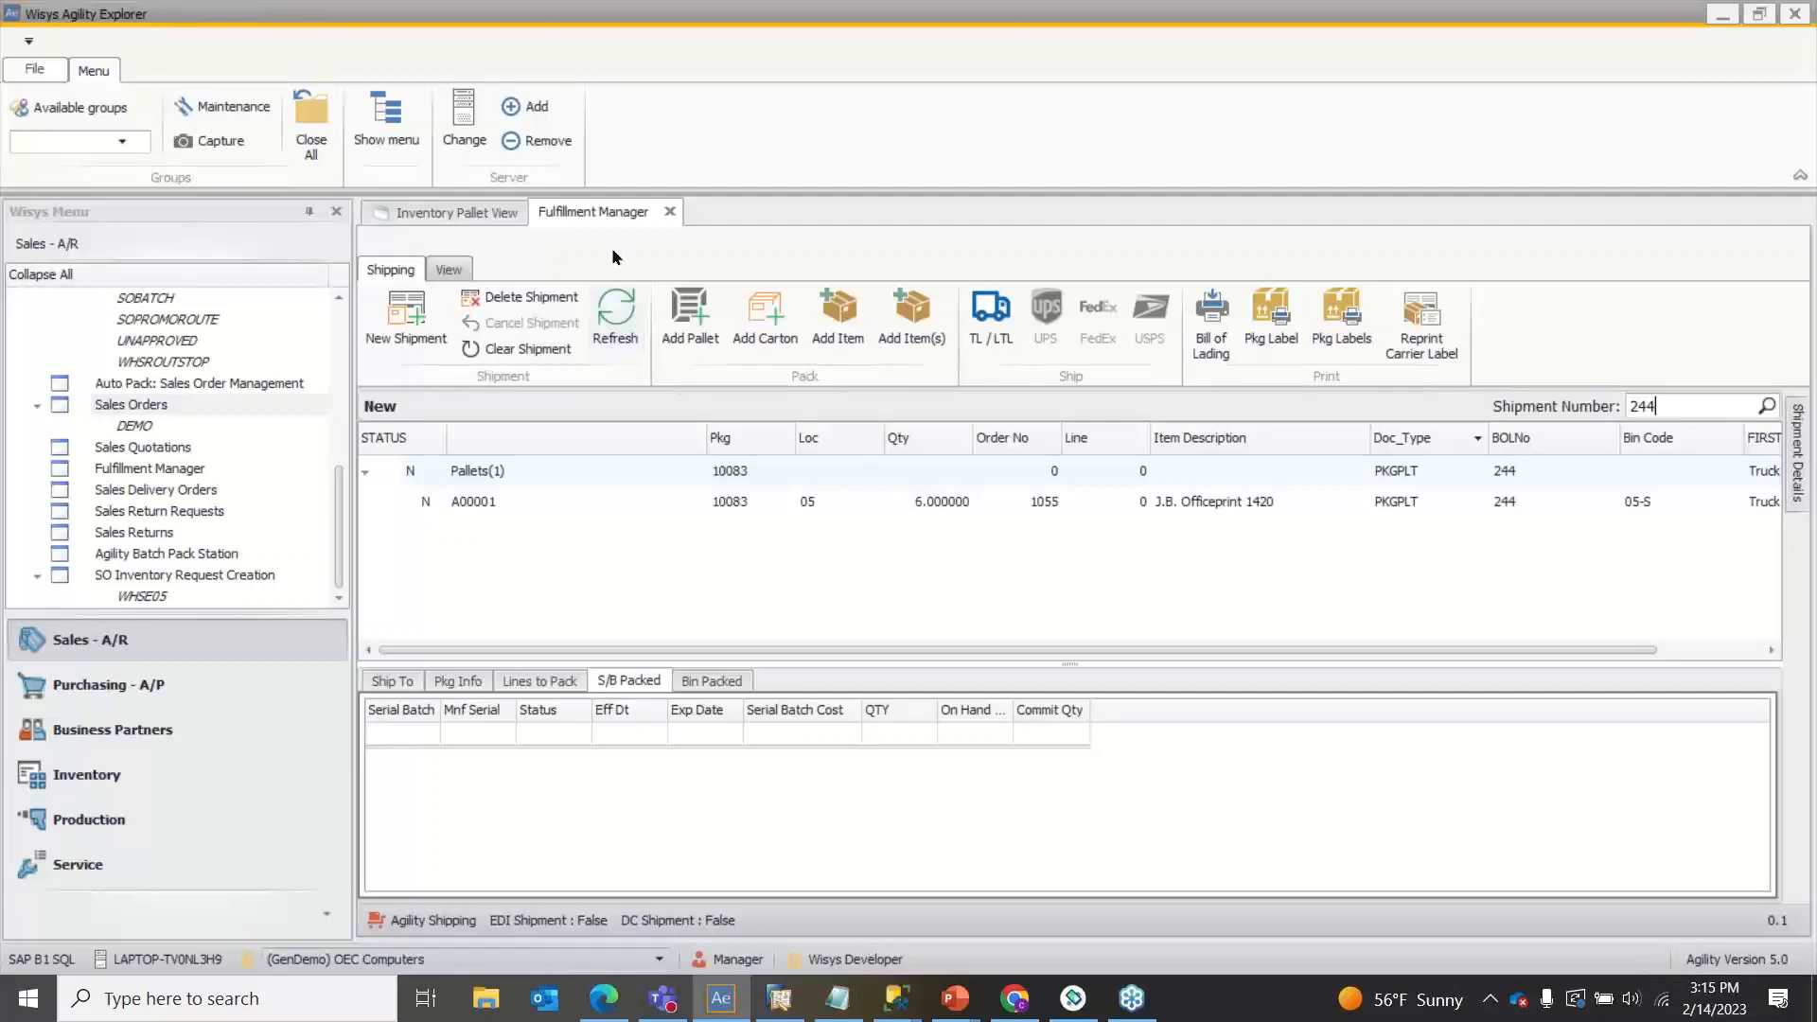
pyautogui.click(615, 317)
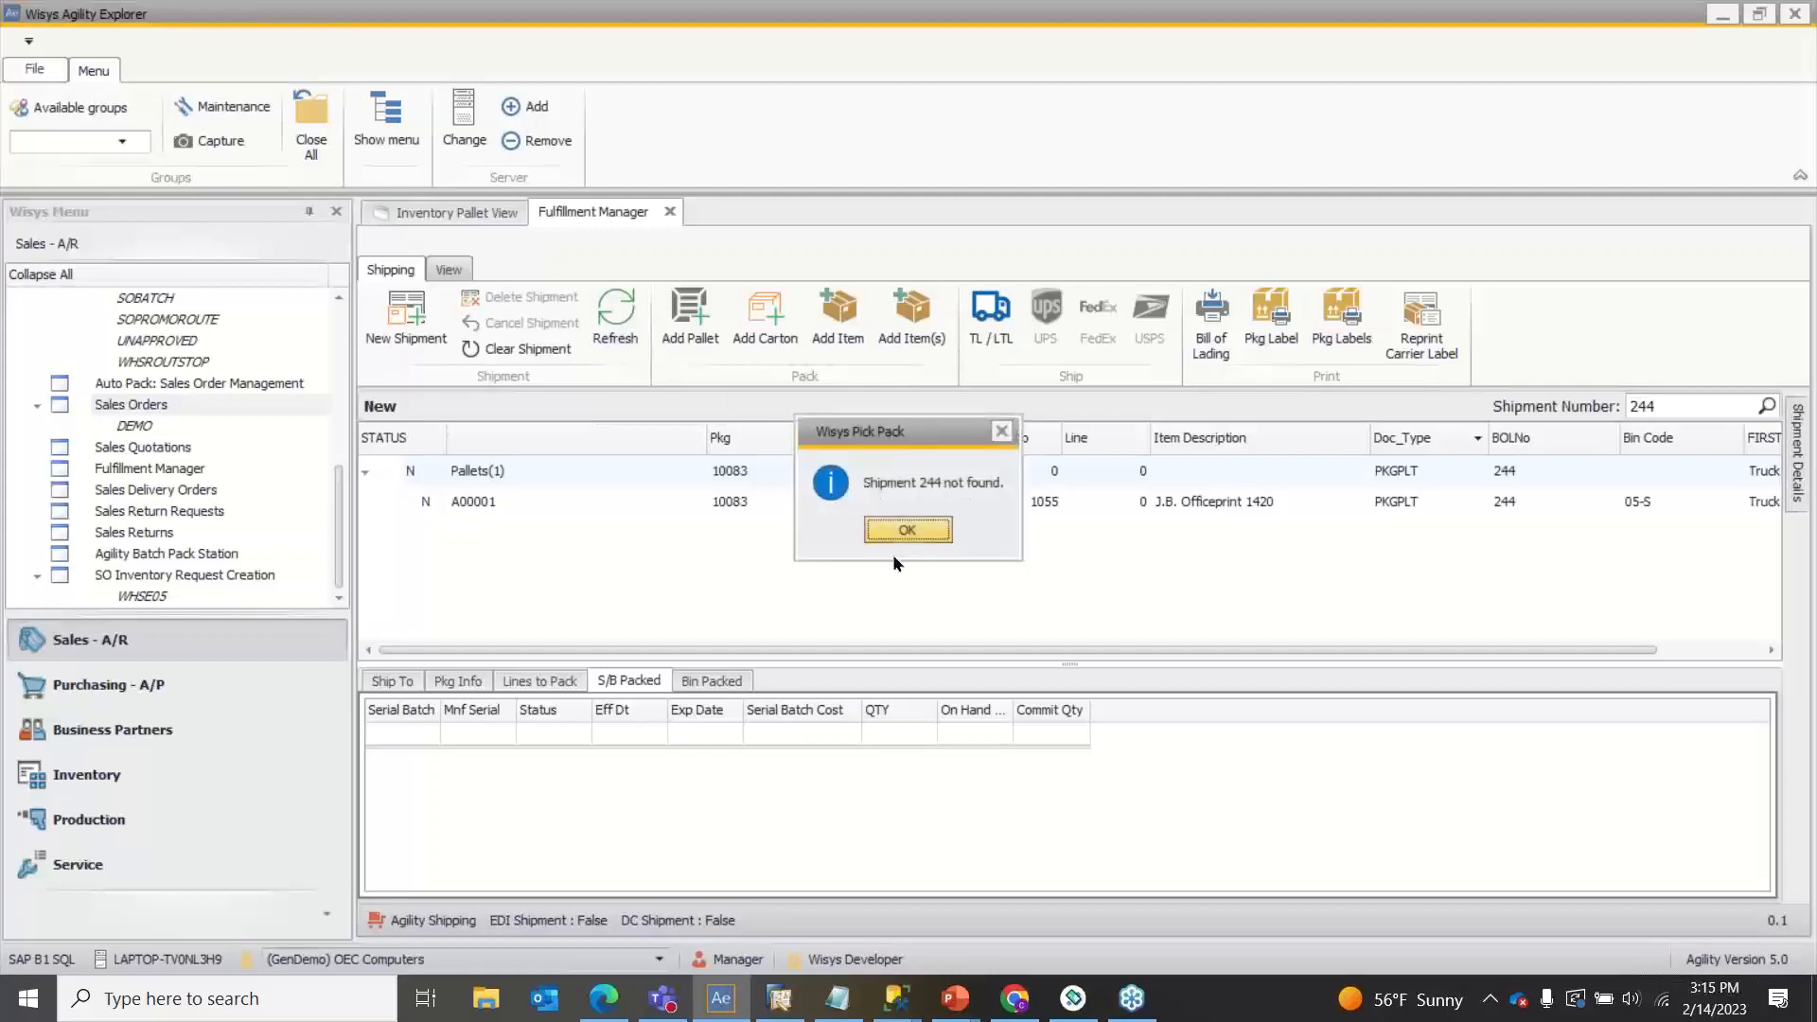
pyautogui.click(909, 530)
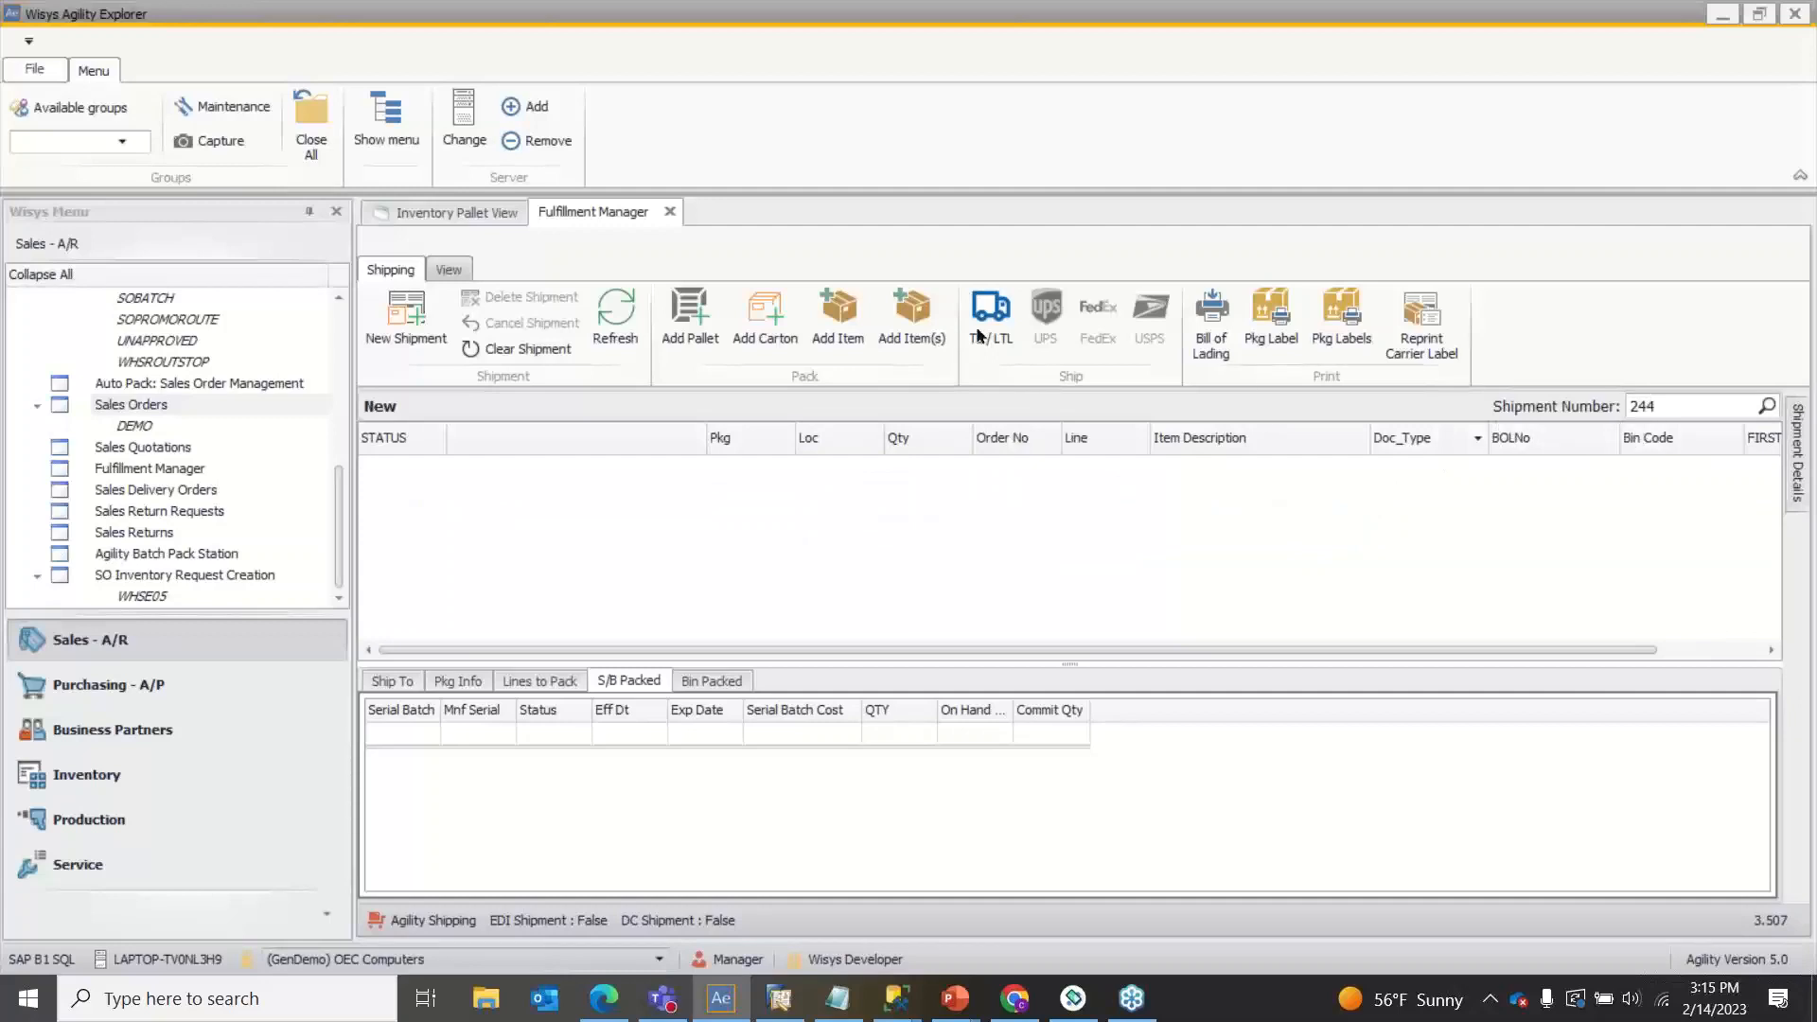
# Step: Refresh the Inventory Pallet View, check pallet 10083's bin and shipment, and return to Fulfillment Manager
pyautogui.click(397, 214)
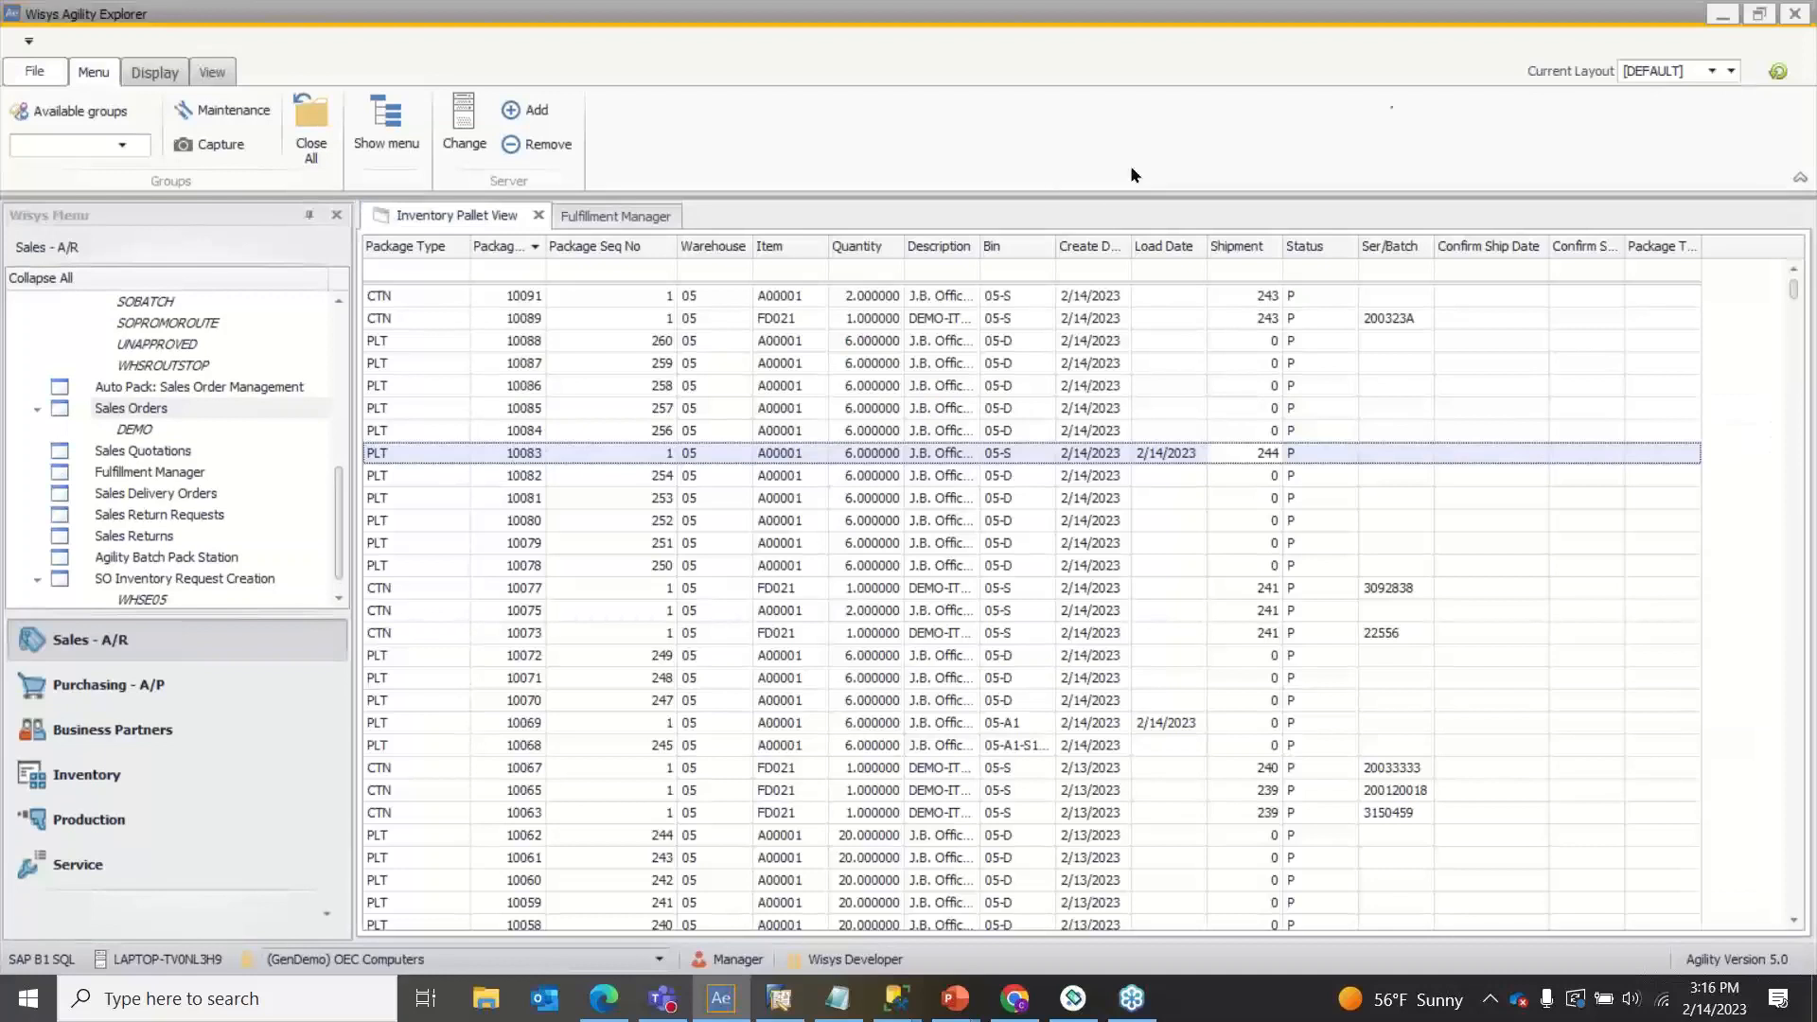
pyautogui.click(1775, 71)
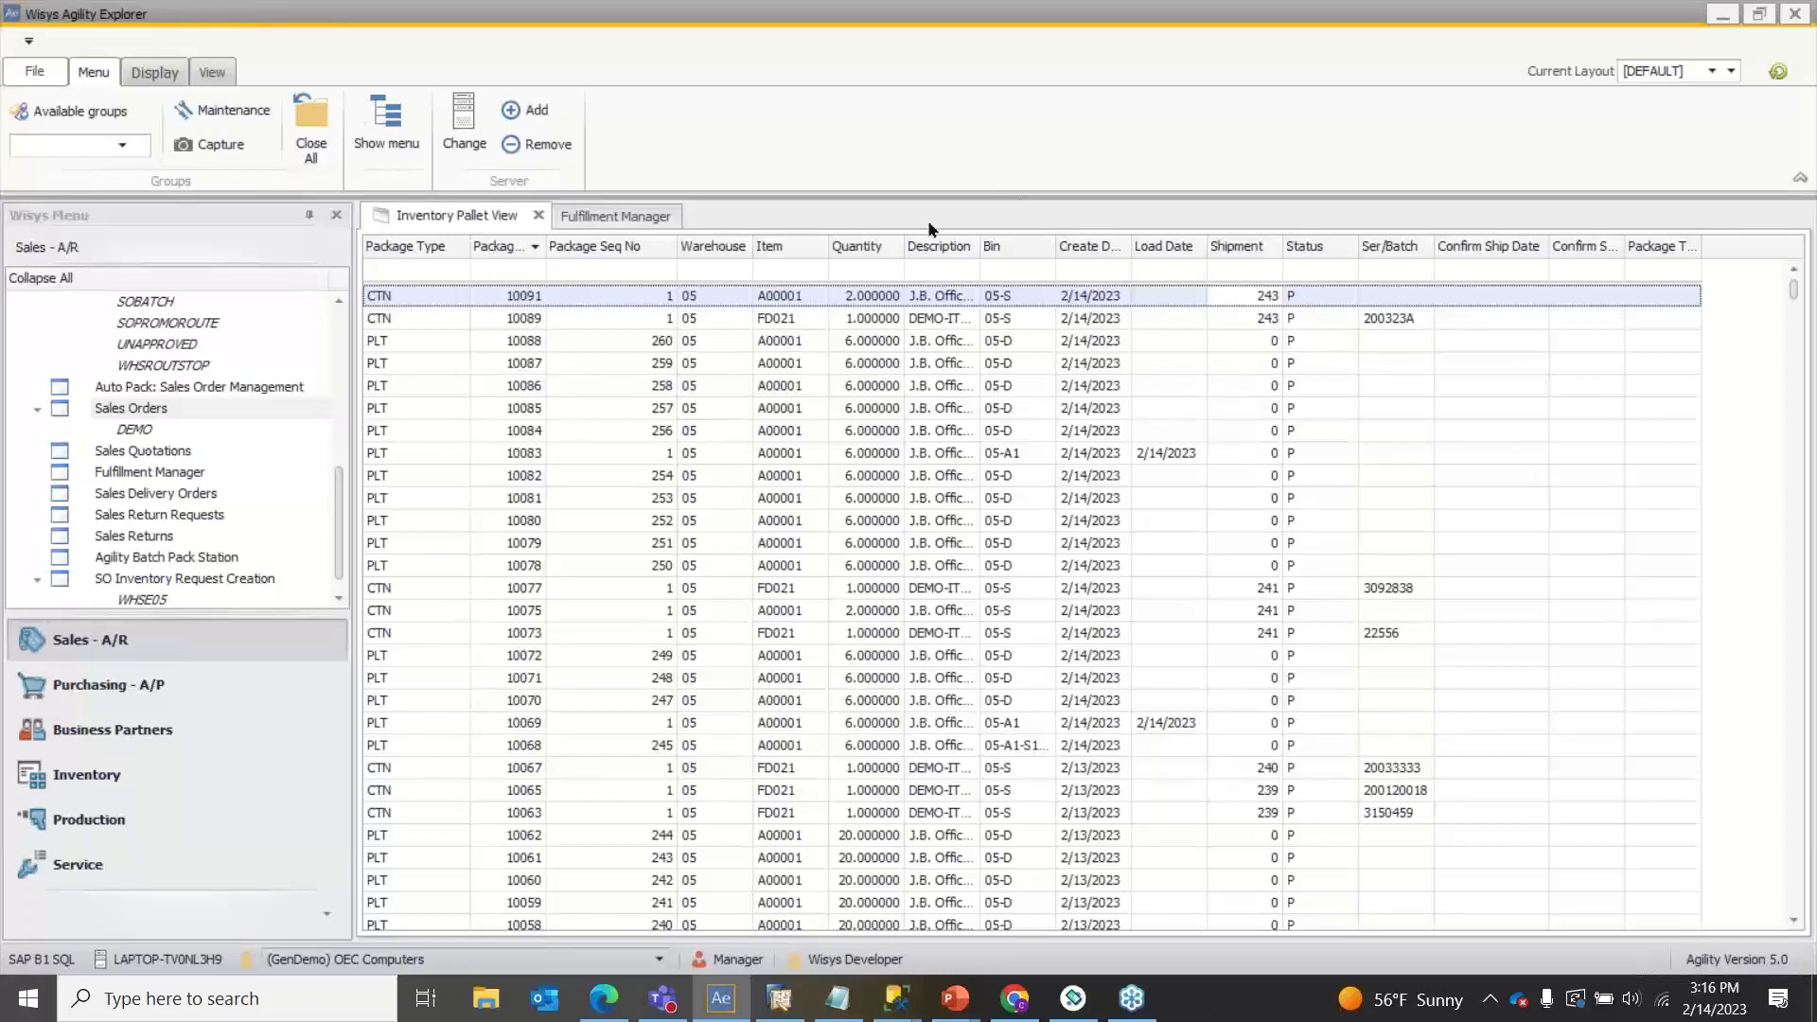
pyautogui.click(620, 216)
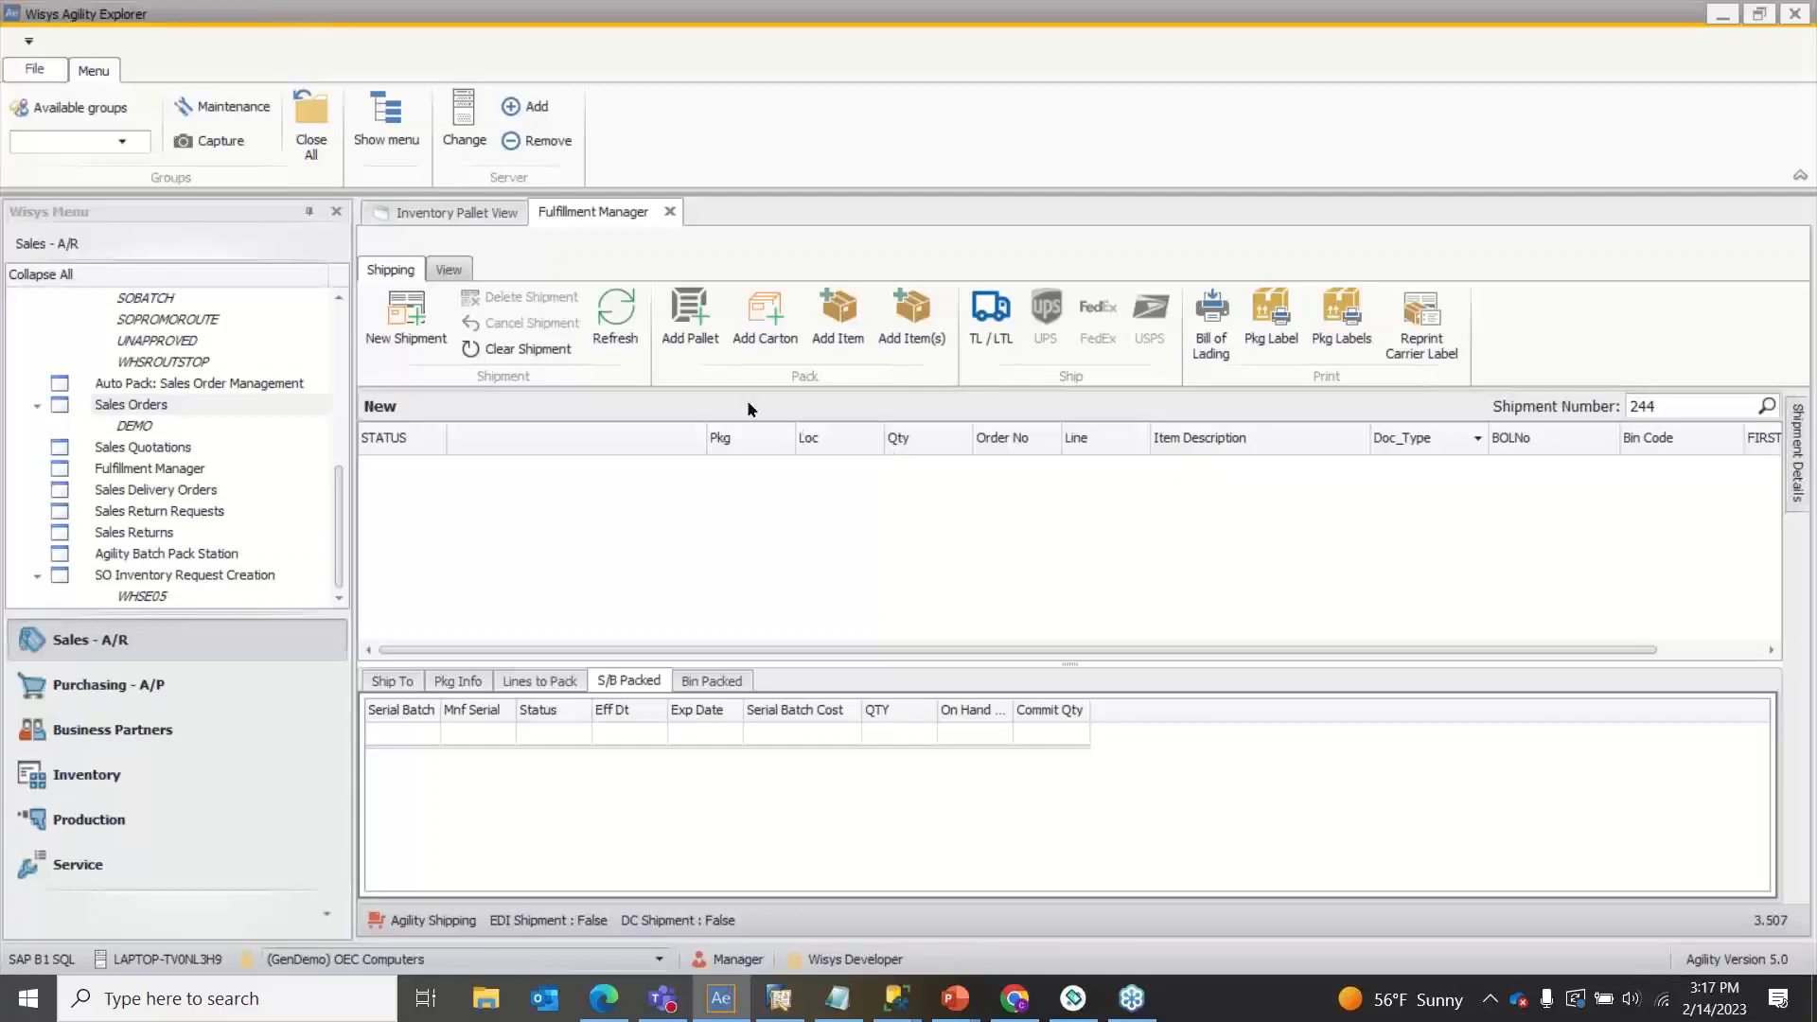
# Step: Create a new shipment in Fulfillment Manager and add a pallet to it
pyautogui.click(407, 321)
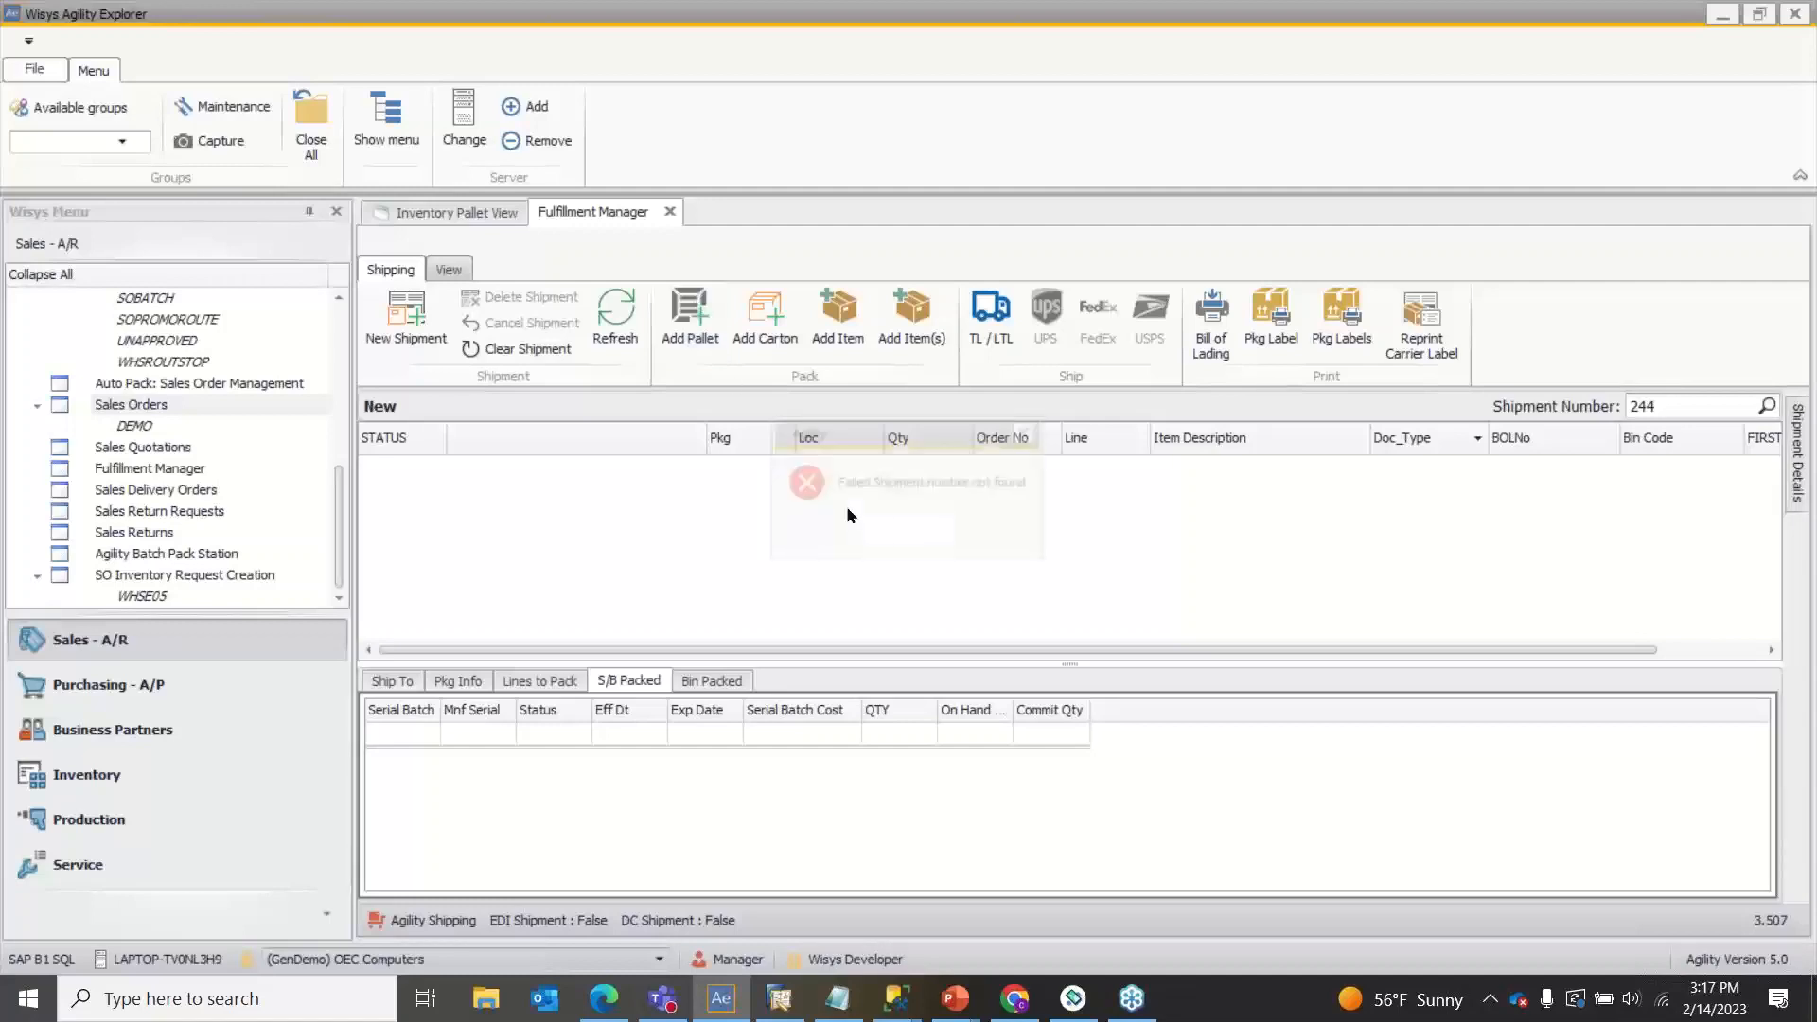
pyautogui.click(866, 528)
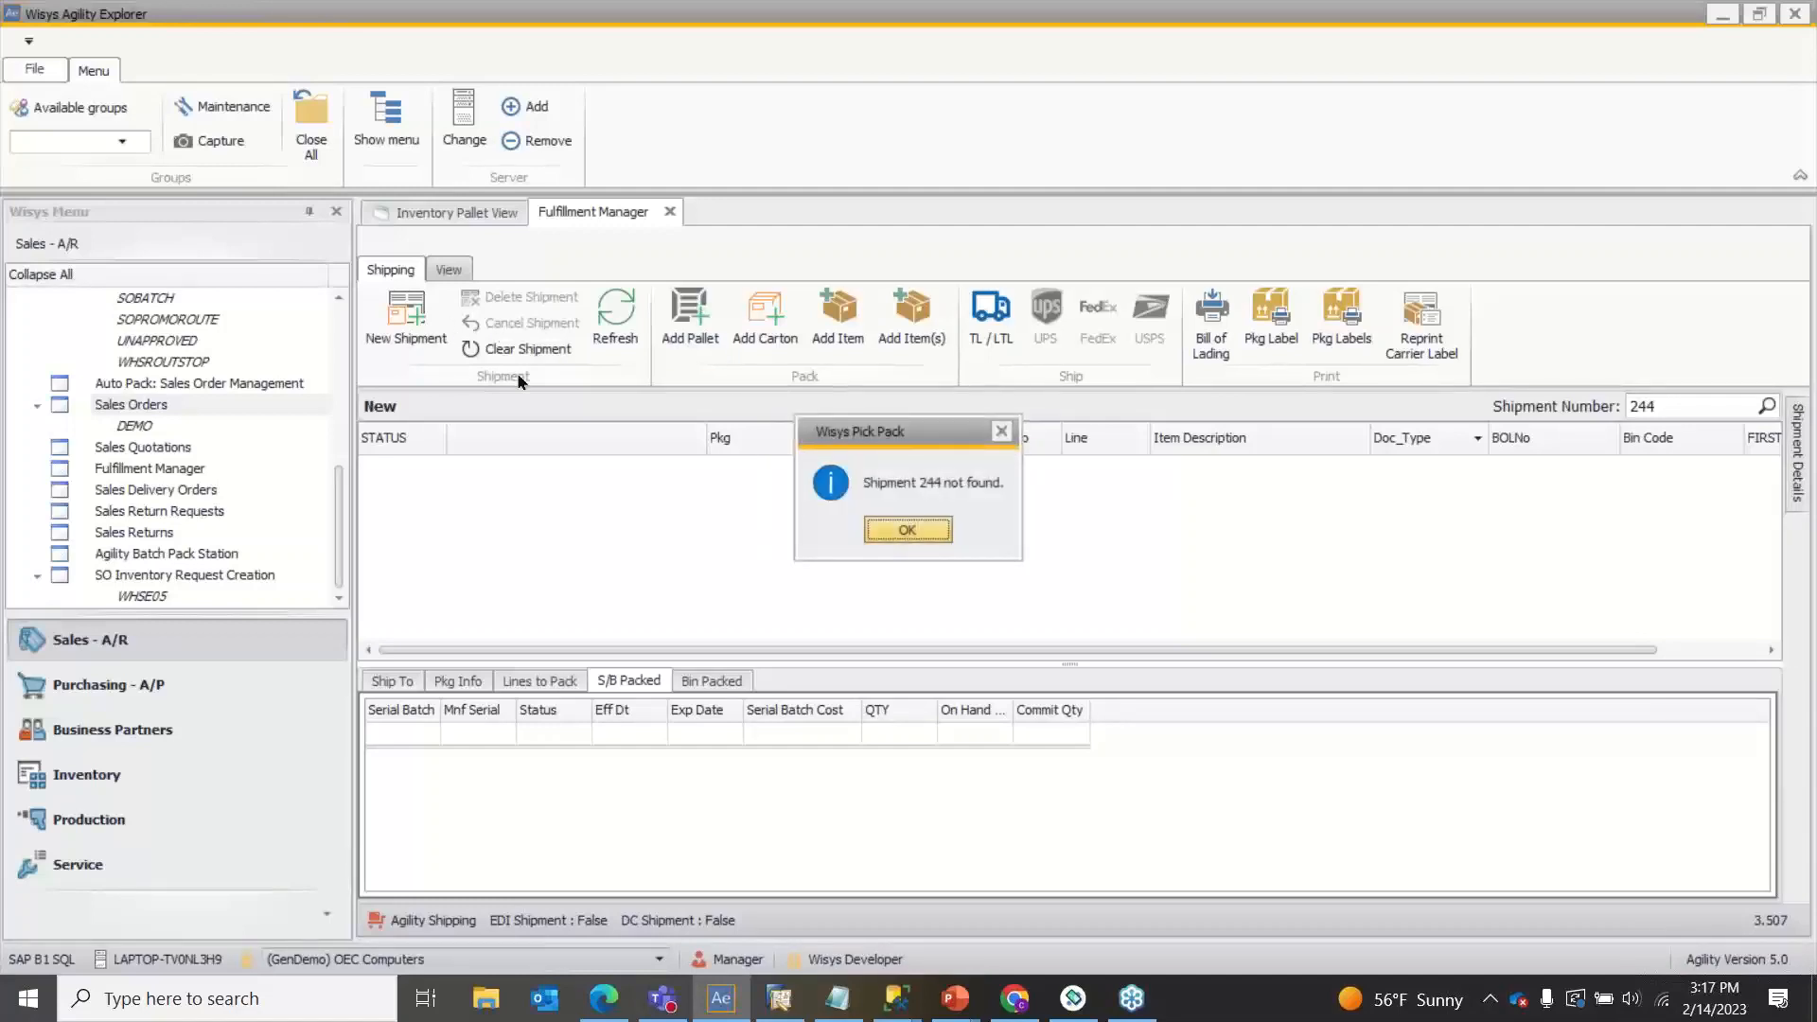
pyautogui.press('Return')
pyautogui.click(417, 348)
pyautogui.click(922, 543)
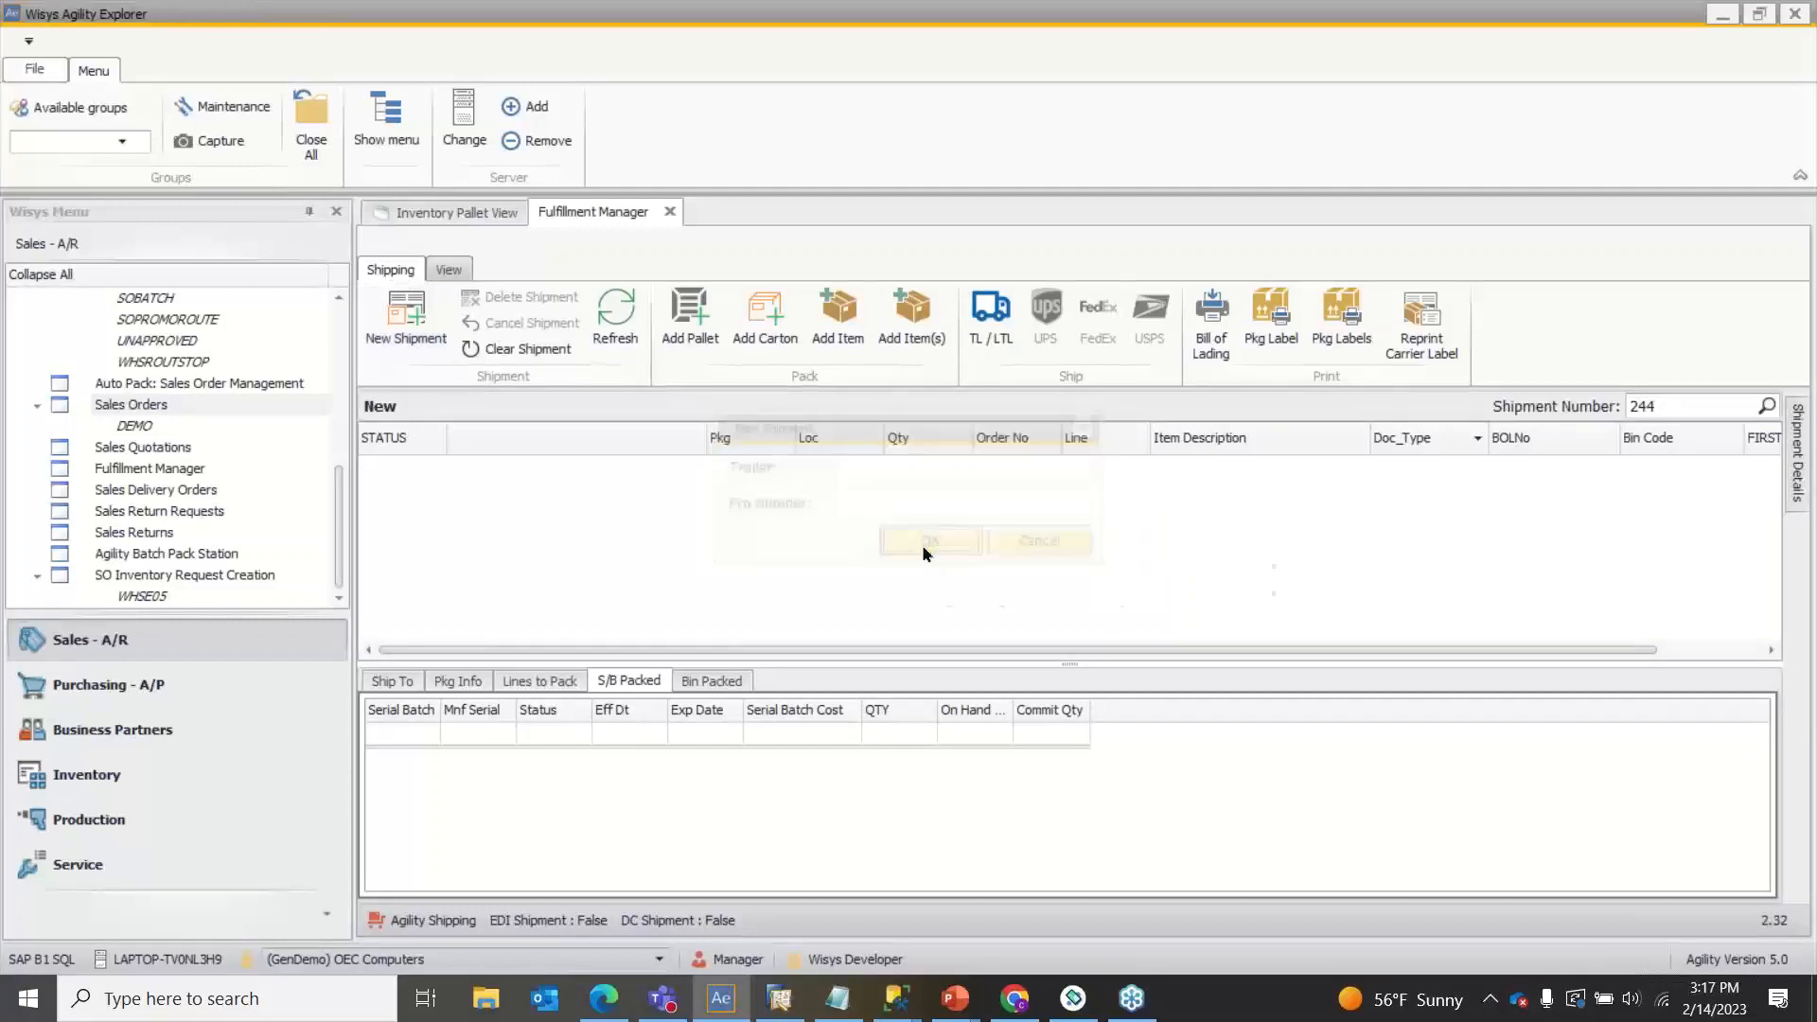
pyautogui.click(702, 312)
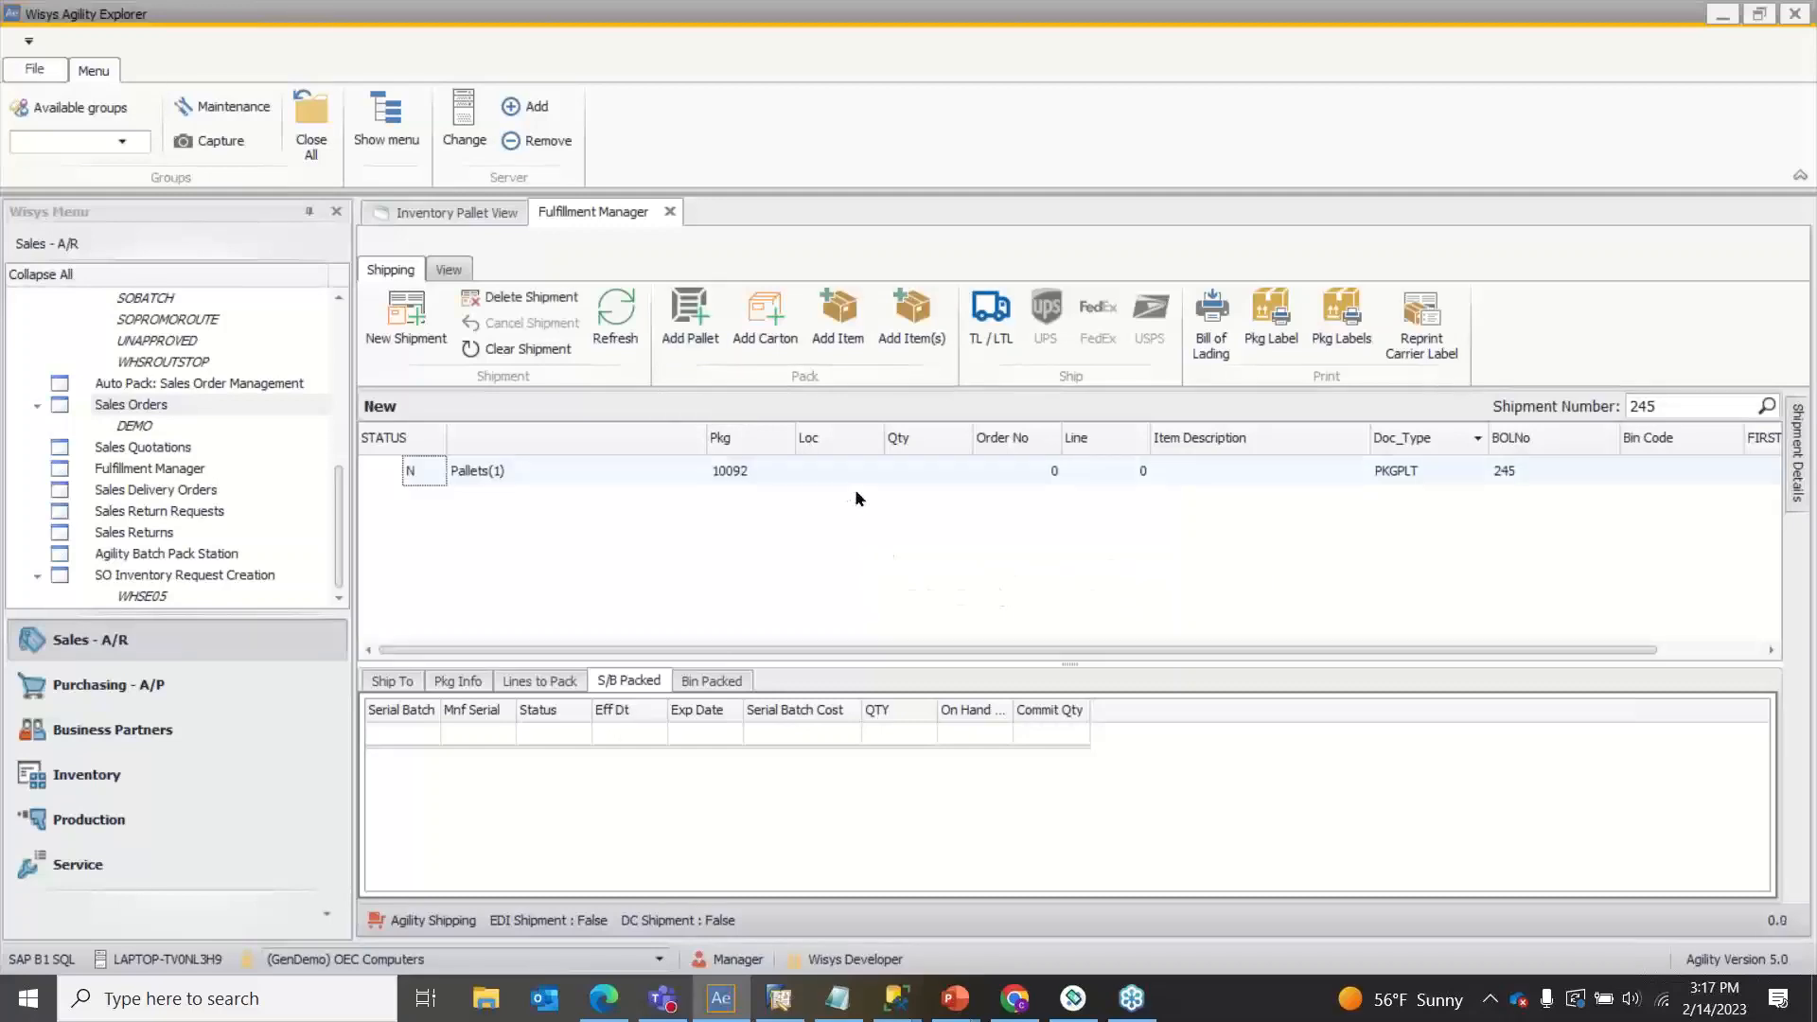
# Step: Add a carton inside the new shipment's first pallet, and add a second pallet to the shipment
pyautogui.click(784, 336)
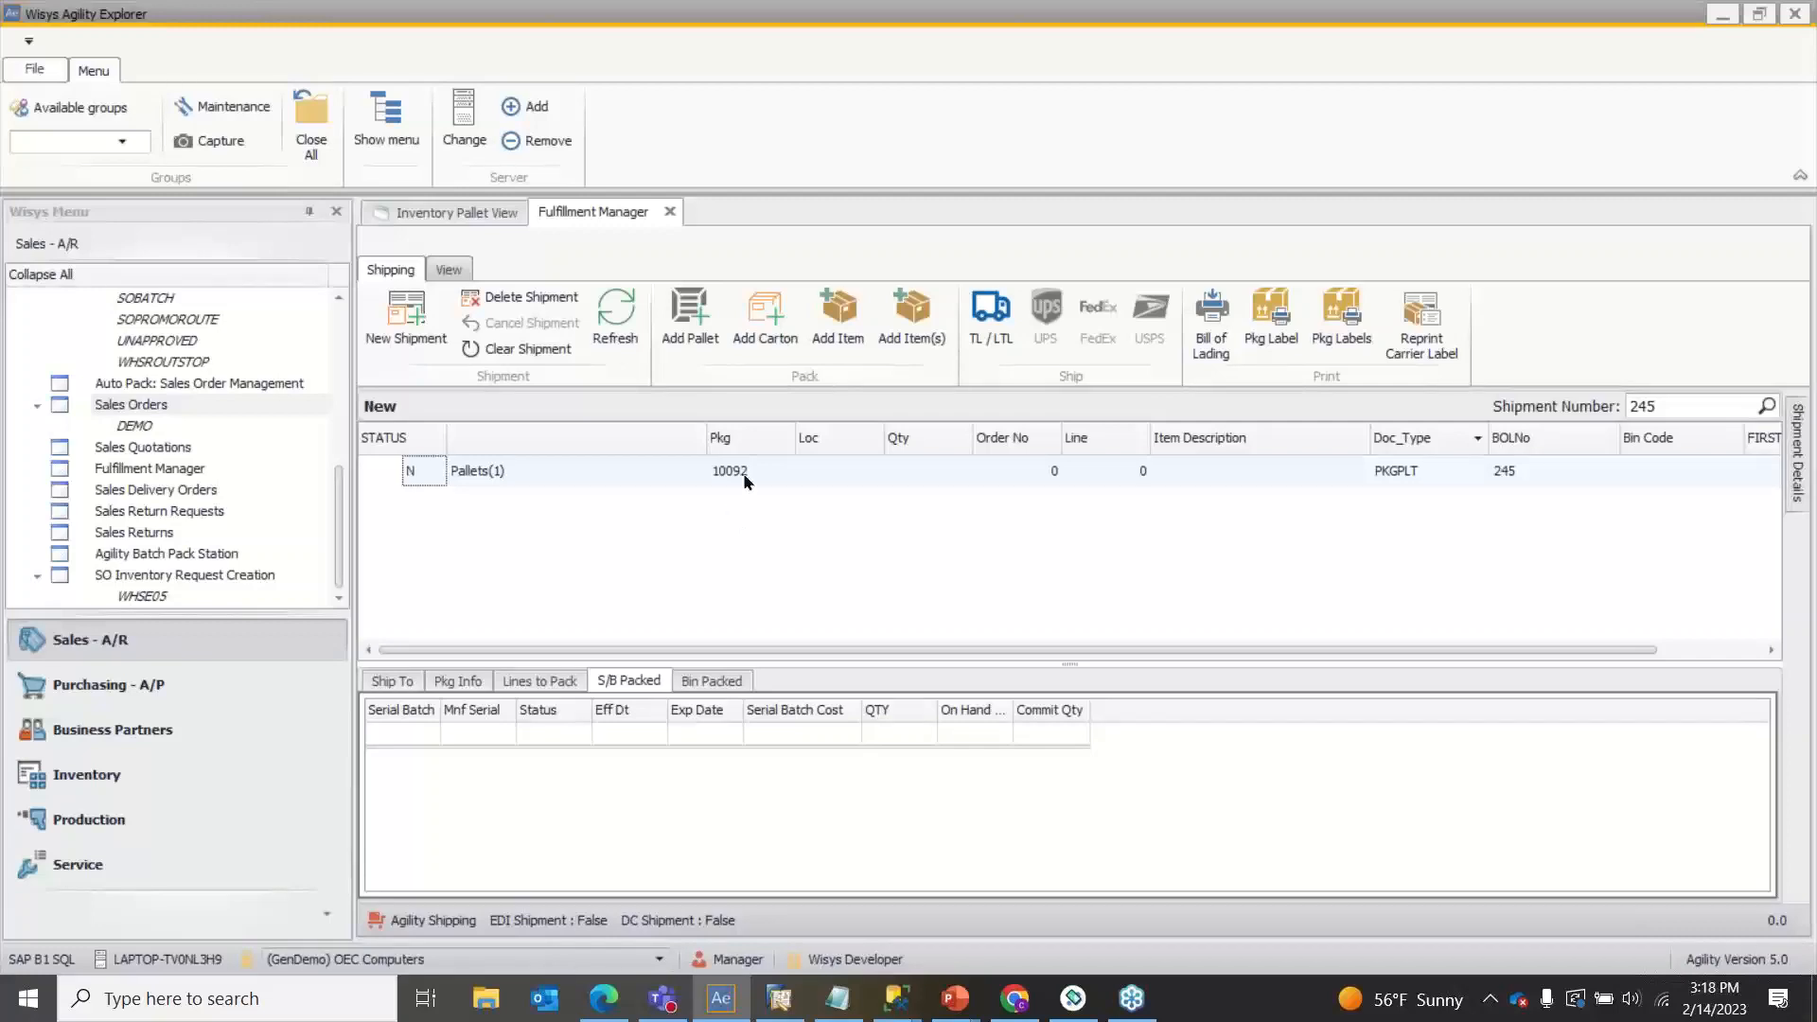
pyautogui.click(595, 511)
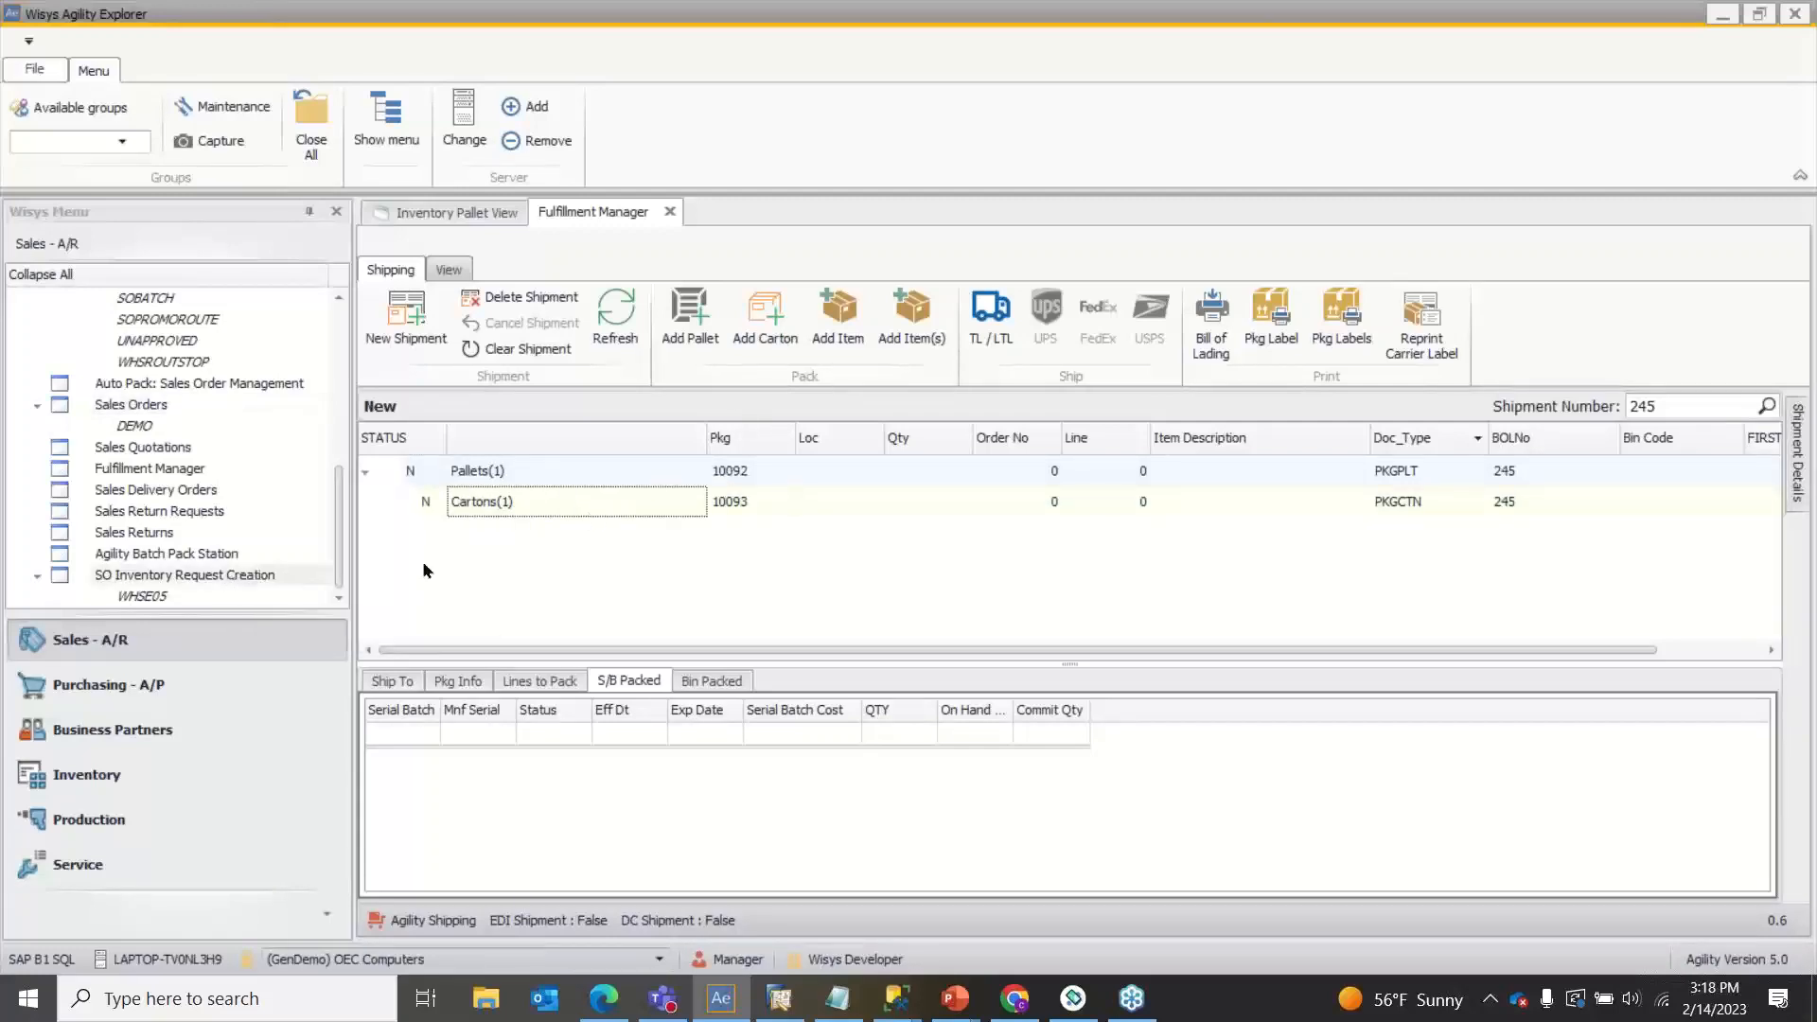
pyautogui.click(526, 480)
pyautogui.click(525, 502)
pyautogui.click(699, 300)
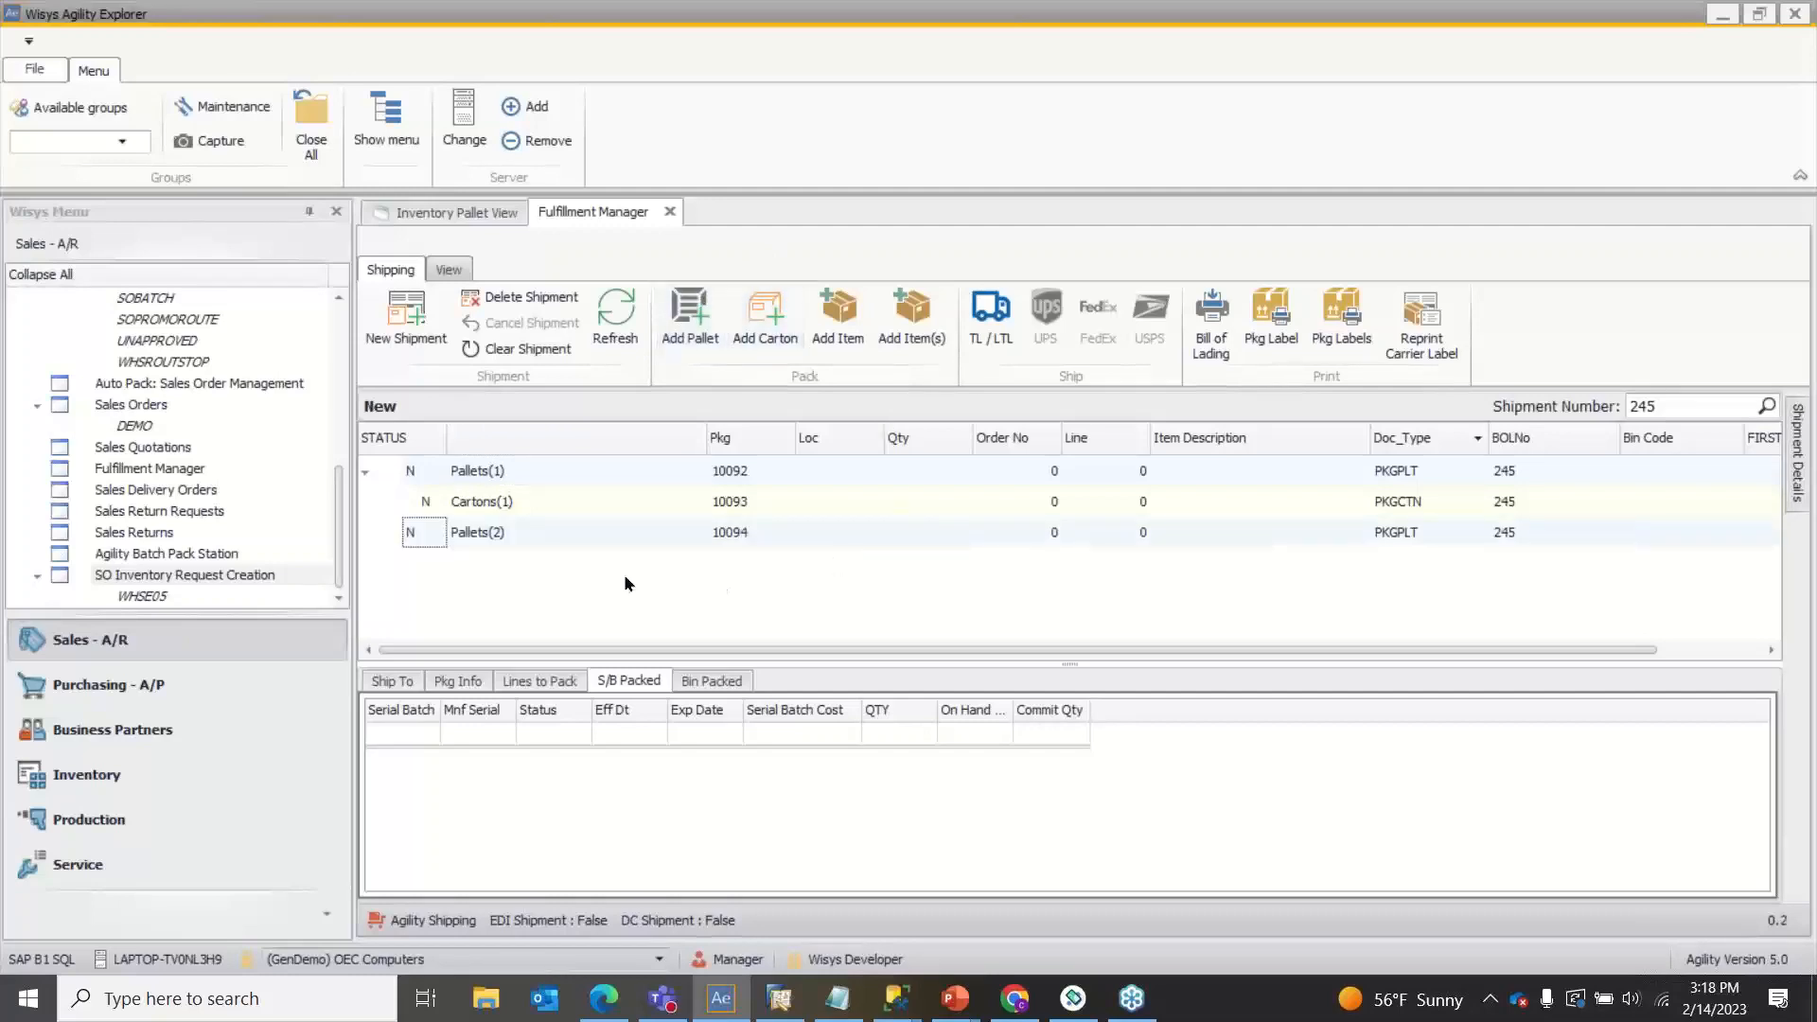
# Step: Start adding an item to the carton on the first pallet, entering the sales order number and item FD021
pyautogui.click(494, 499)
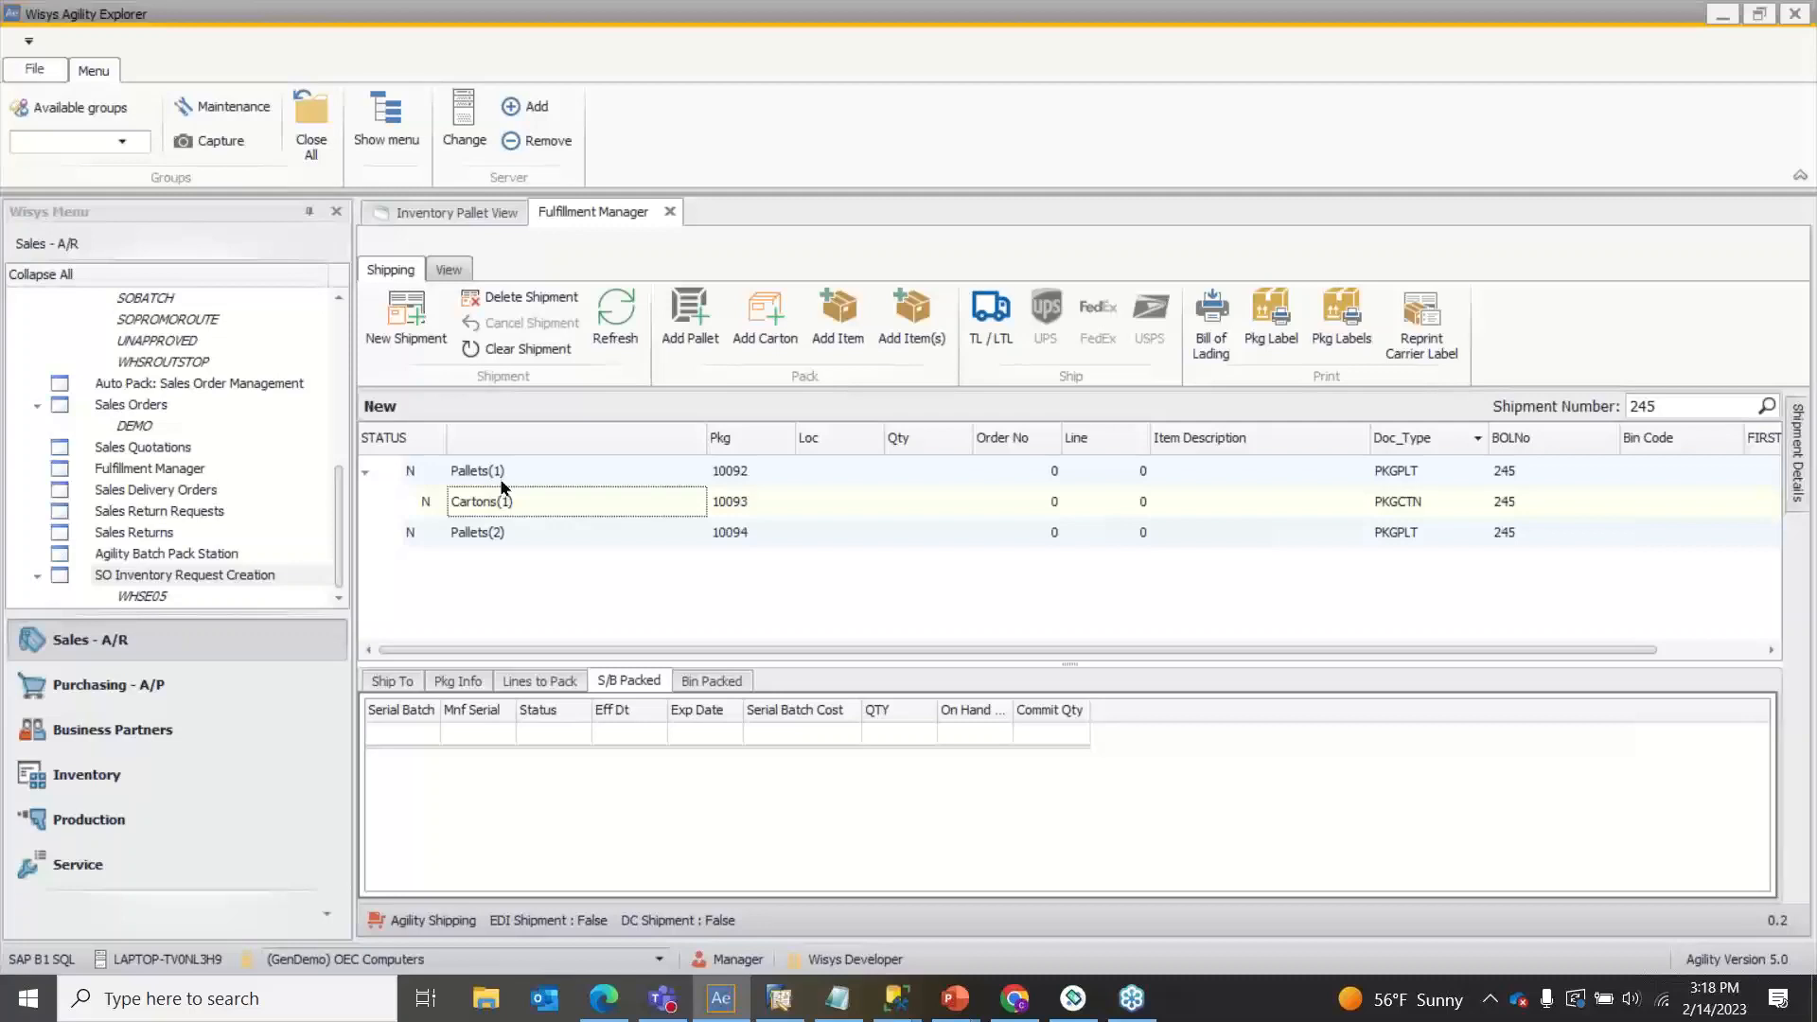
pyautogui.click(836, 317)
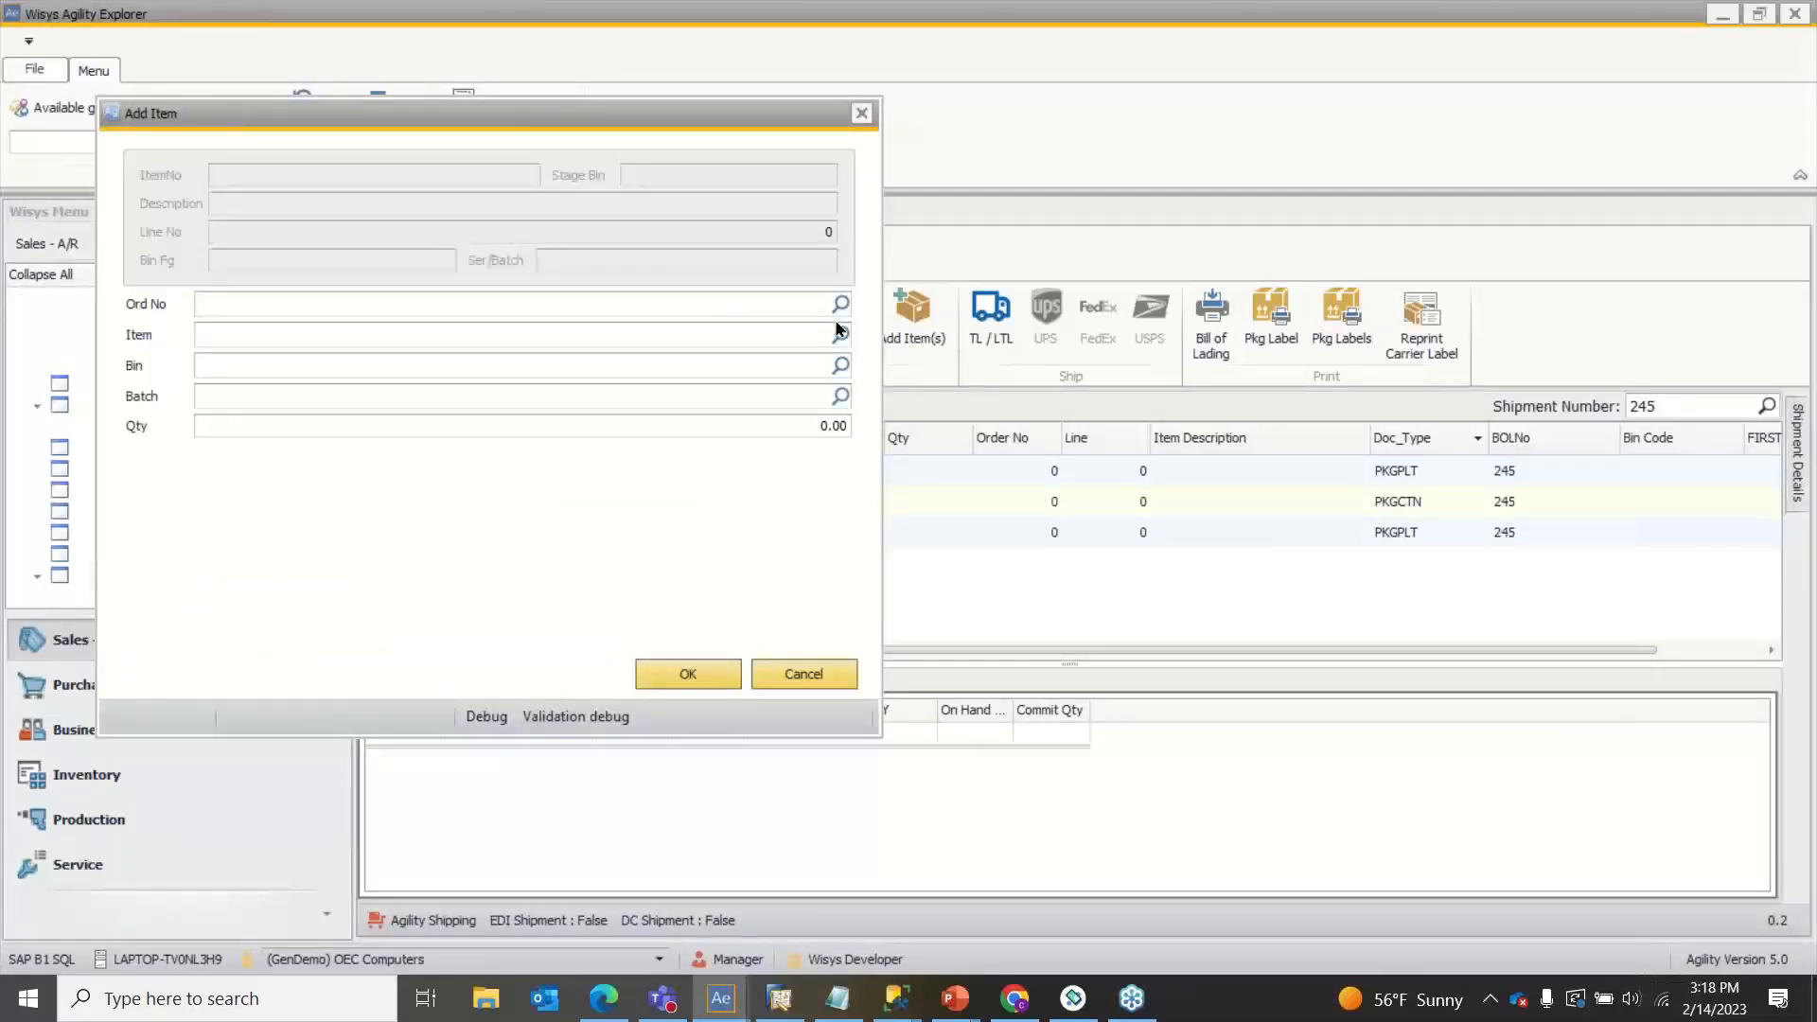
pyautogui.write('1054')
pyautogui.press('Return')
pyautogui.write('FD021')
pyautogui.press('Return')
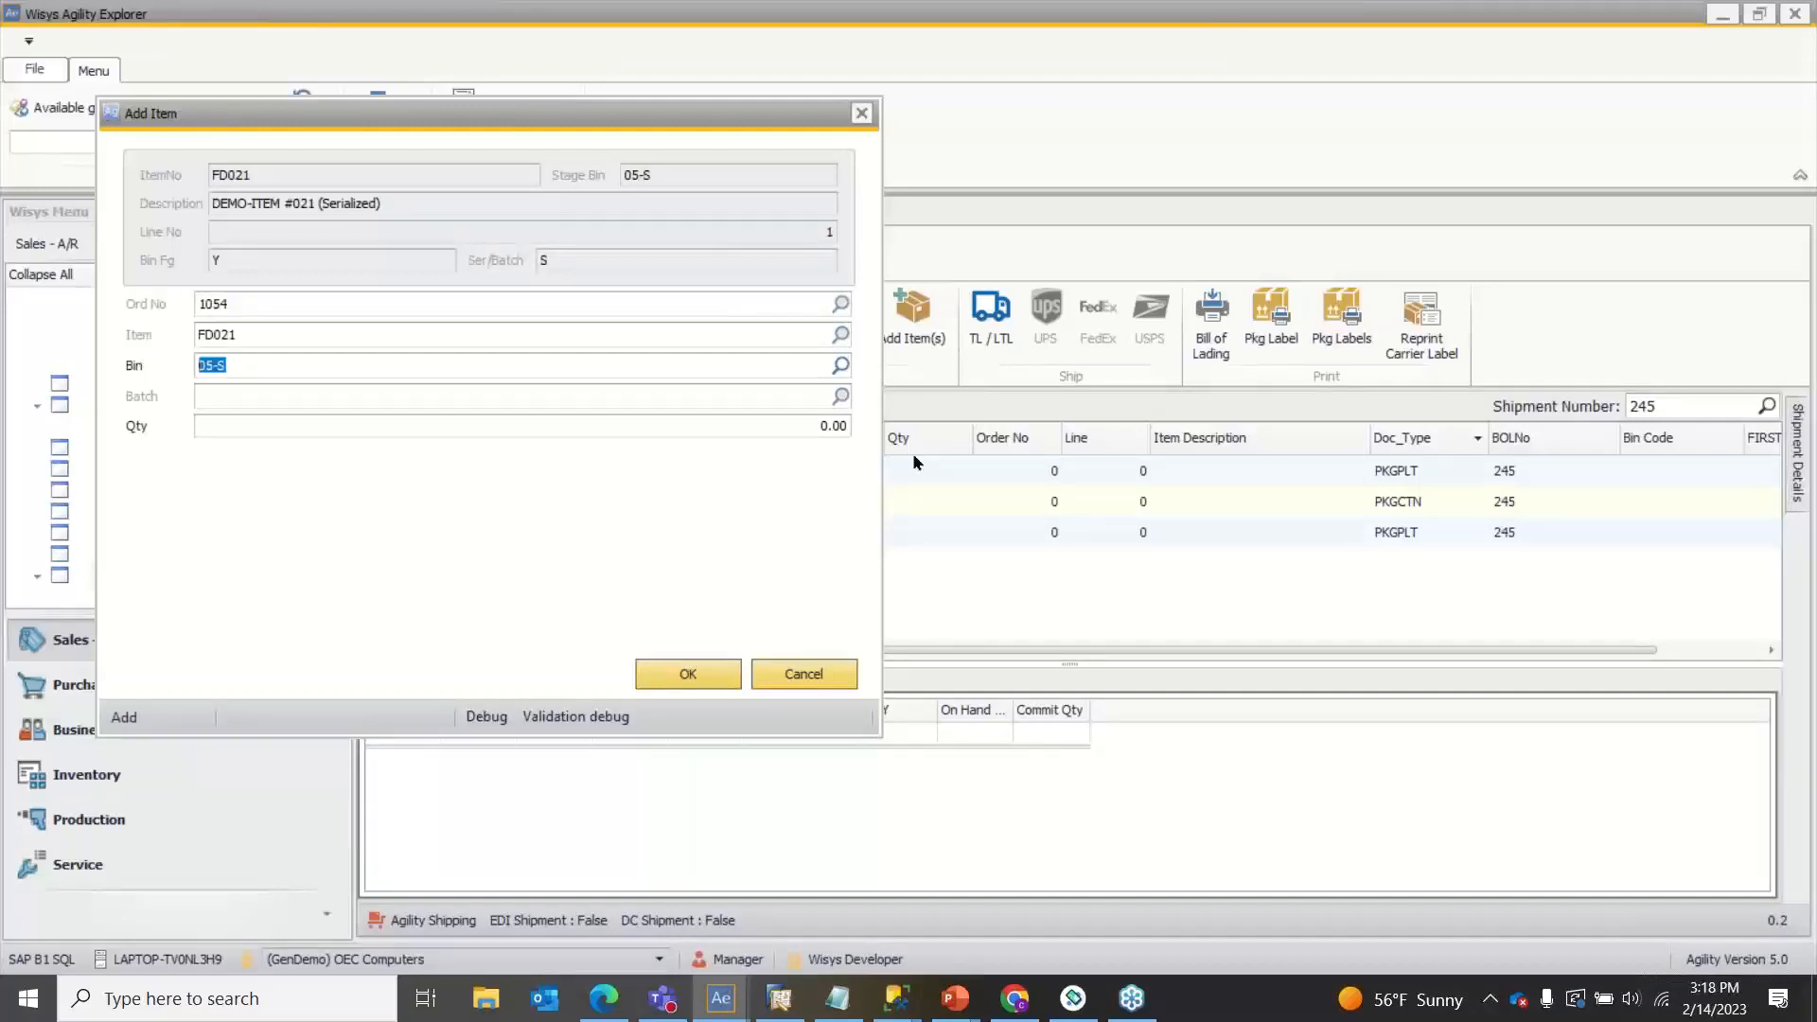
# Step: Set the FD021 quantity to 1, assign serial number 3092805 from bin 05-S and confirm adding the item
pyautogui.click(838, 424)
pyautogui.write('1')
pyautogui.click(662, 679)
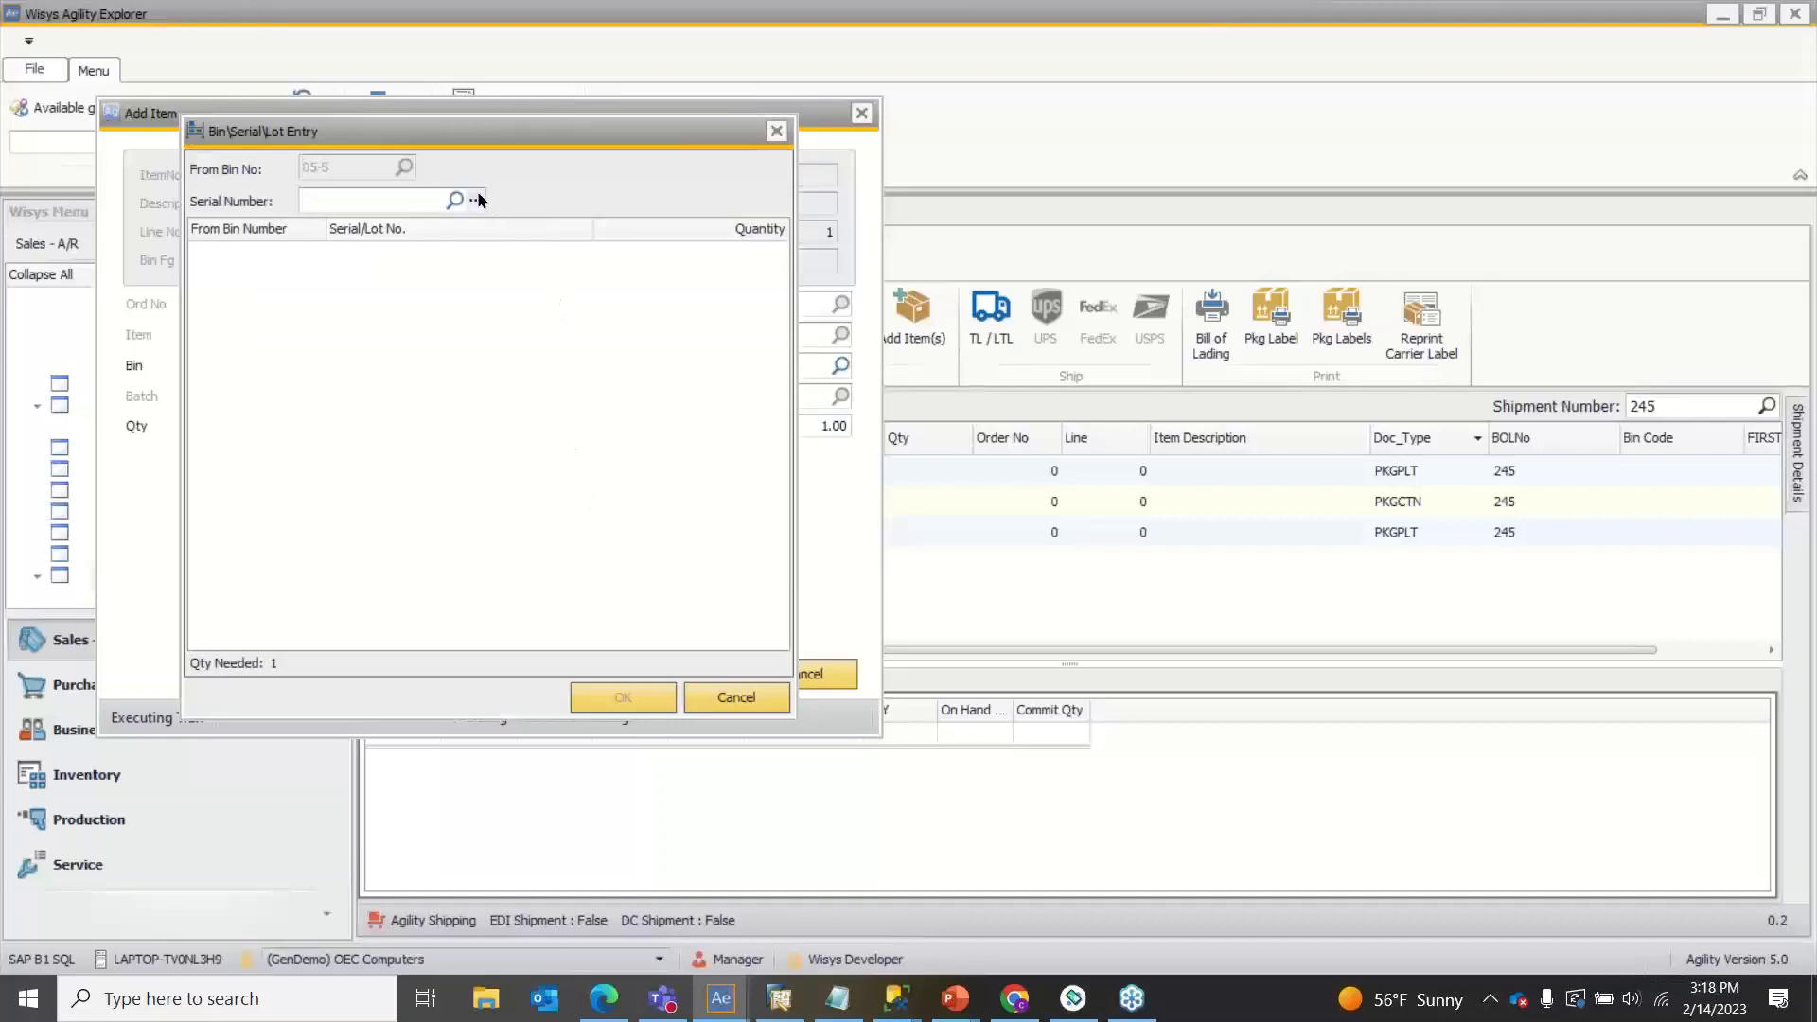
pyautogui.click(475, 199)
pyautogui.doubleClick(180, 286)
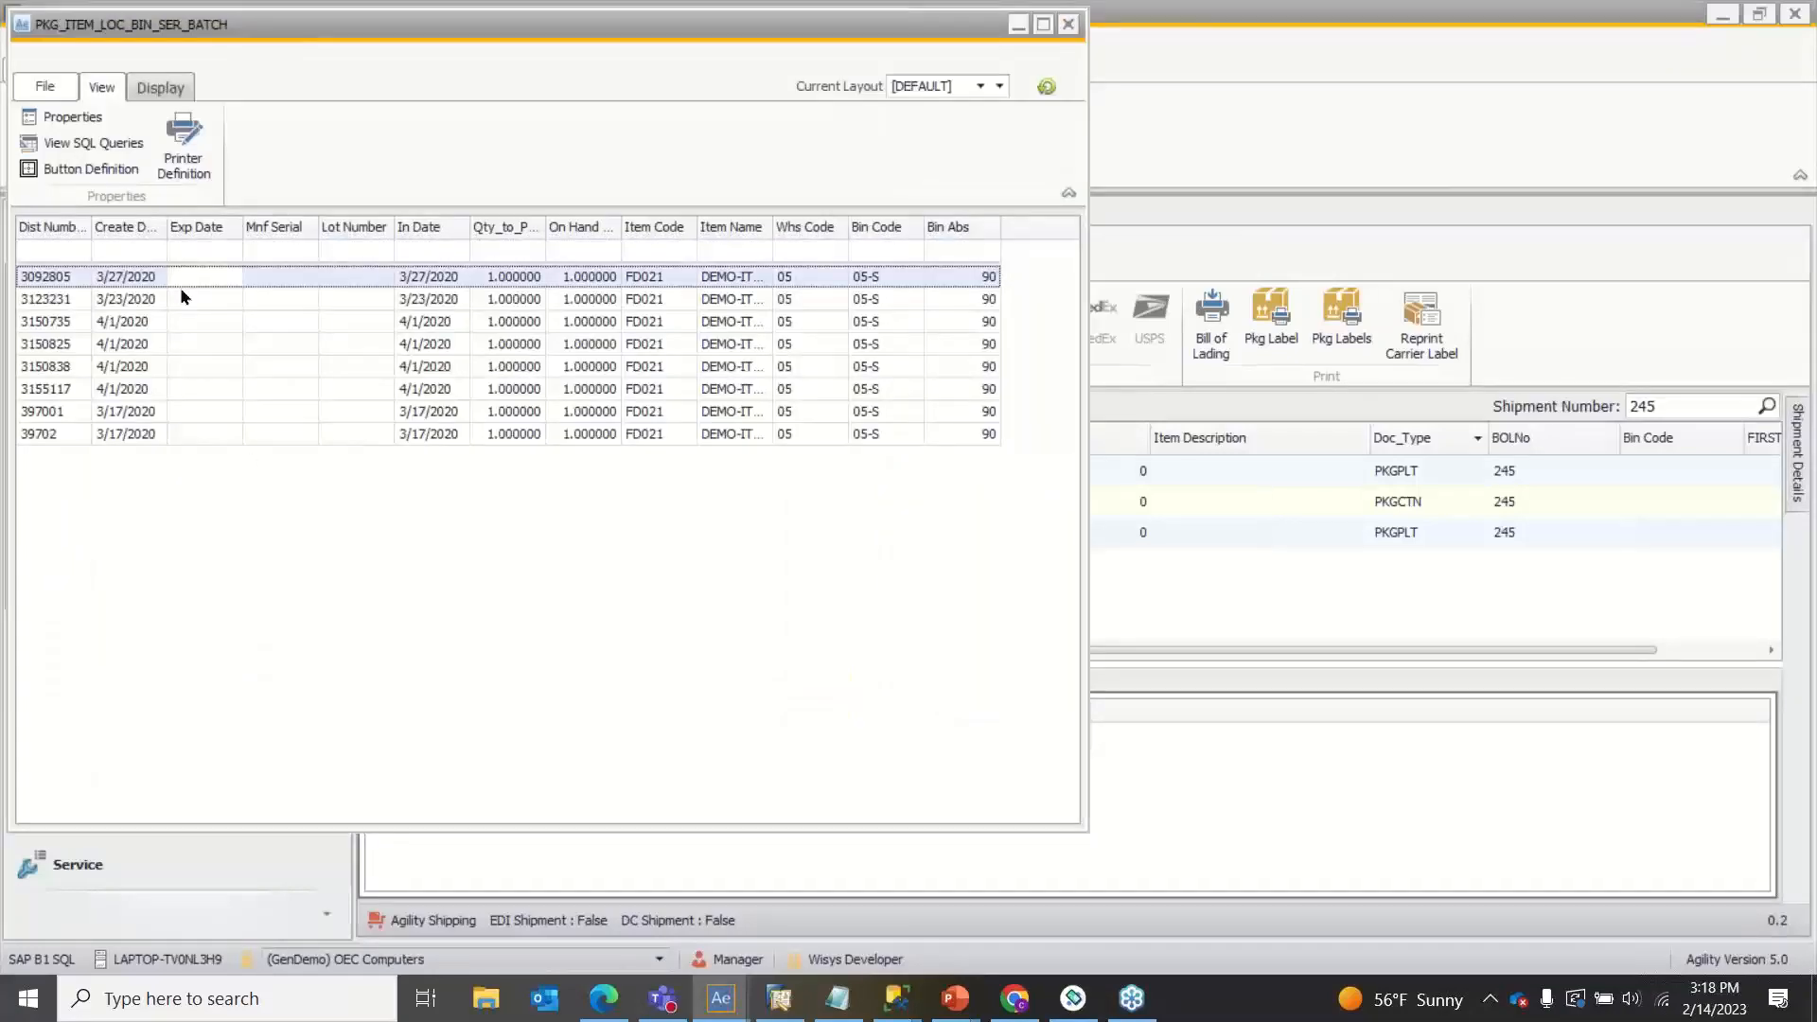
pyautogui.click(632, 697)
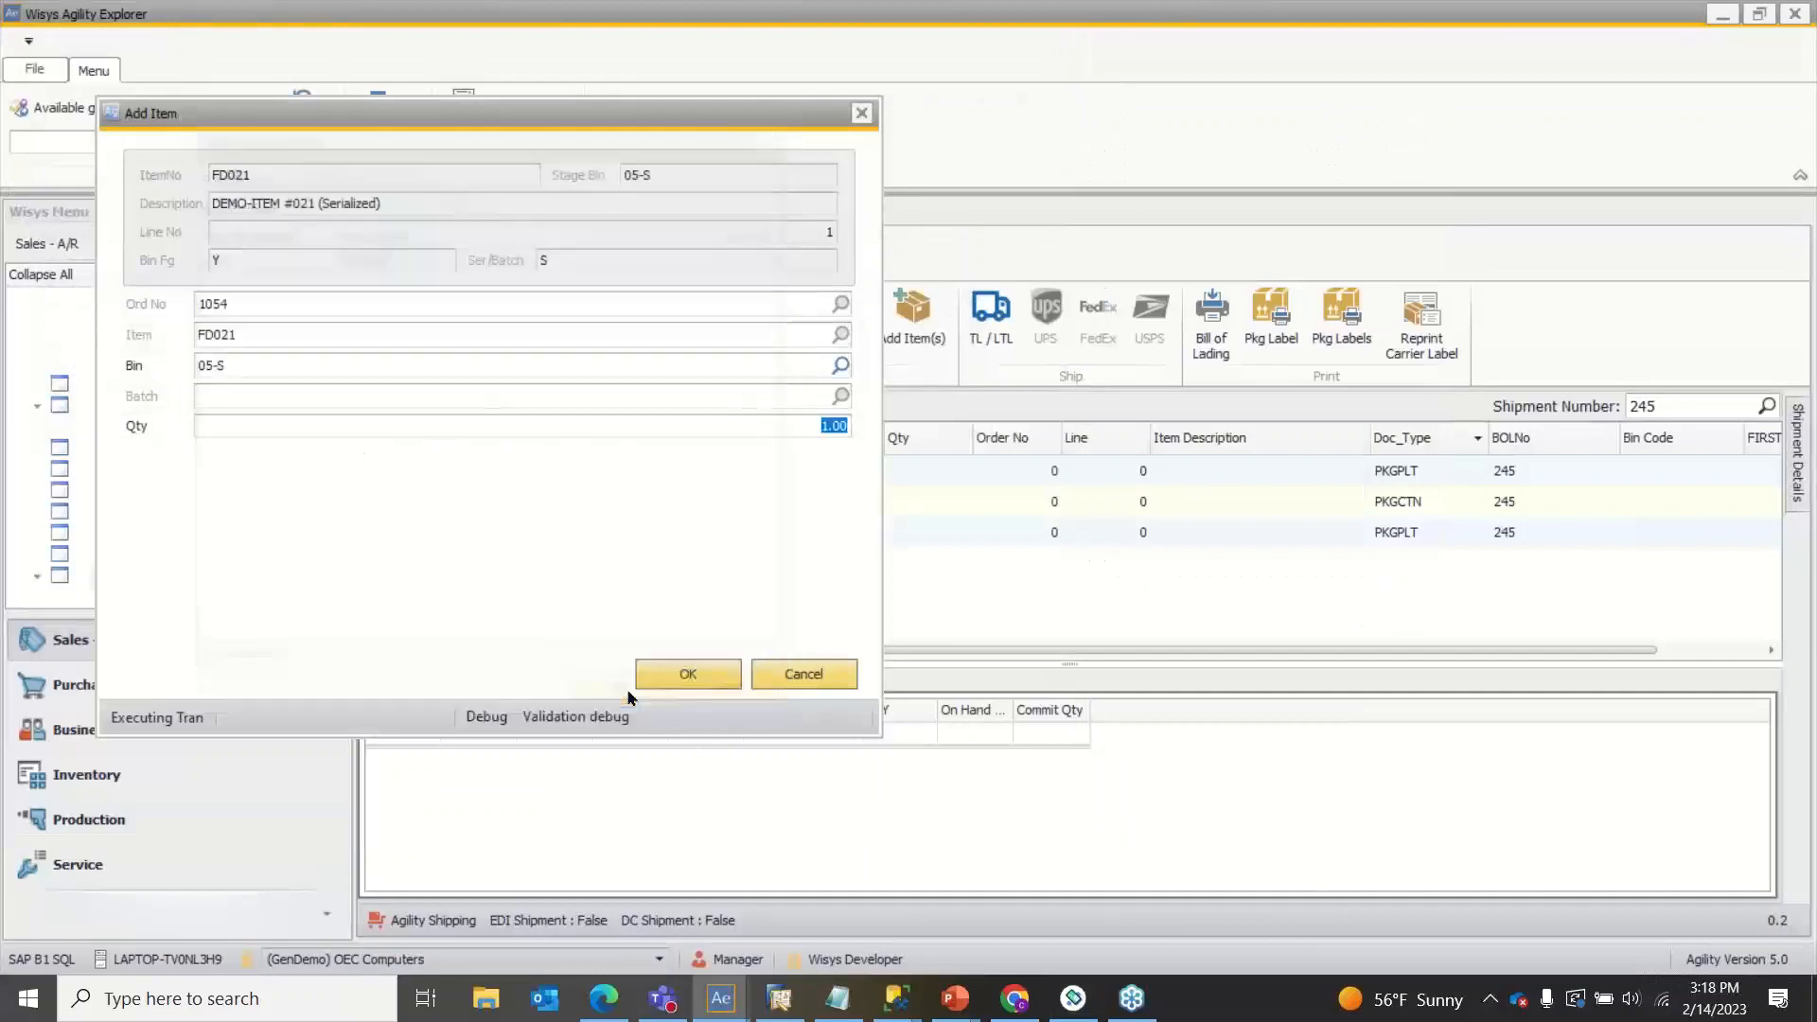
pyautogui.click(676, 683)
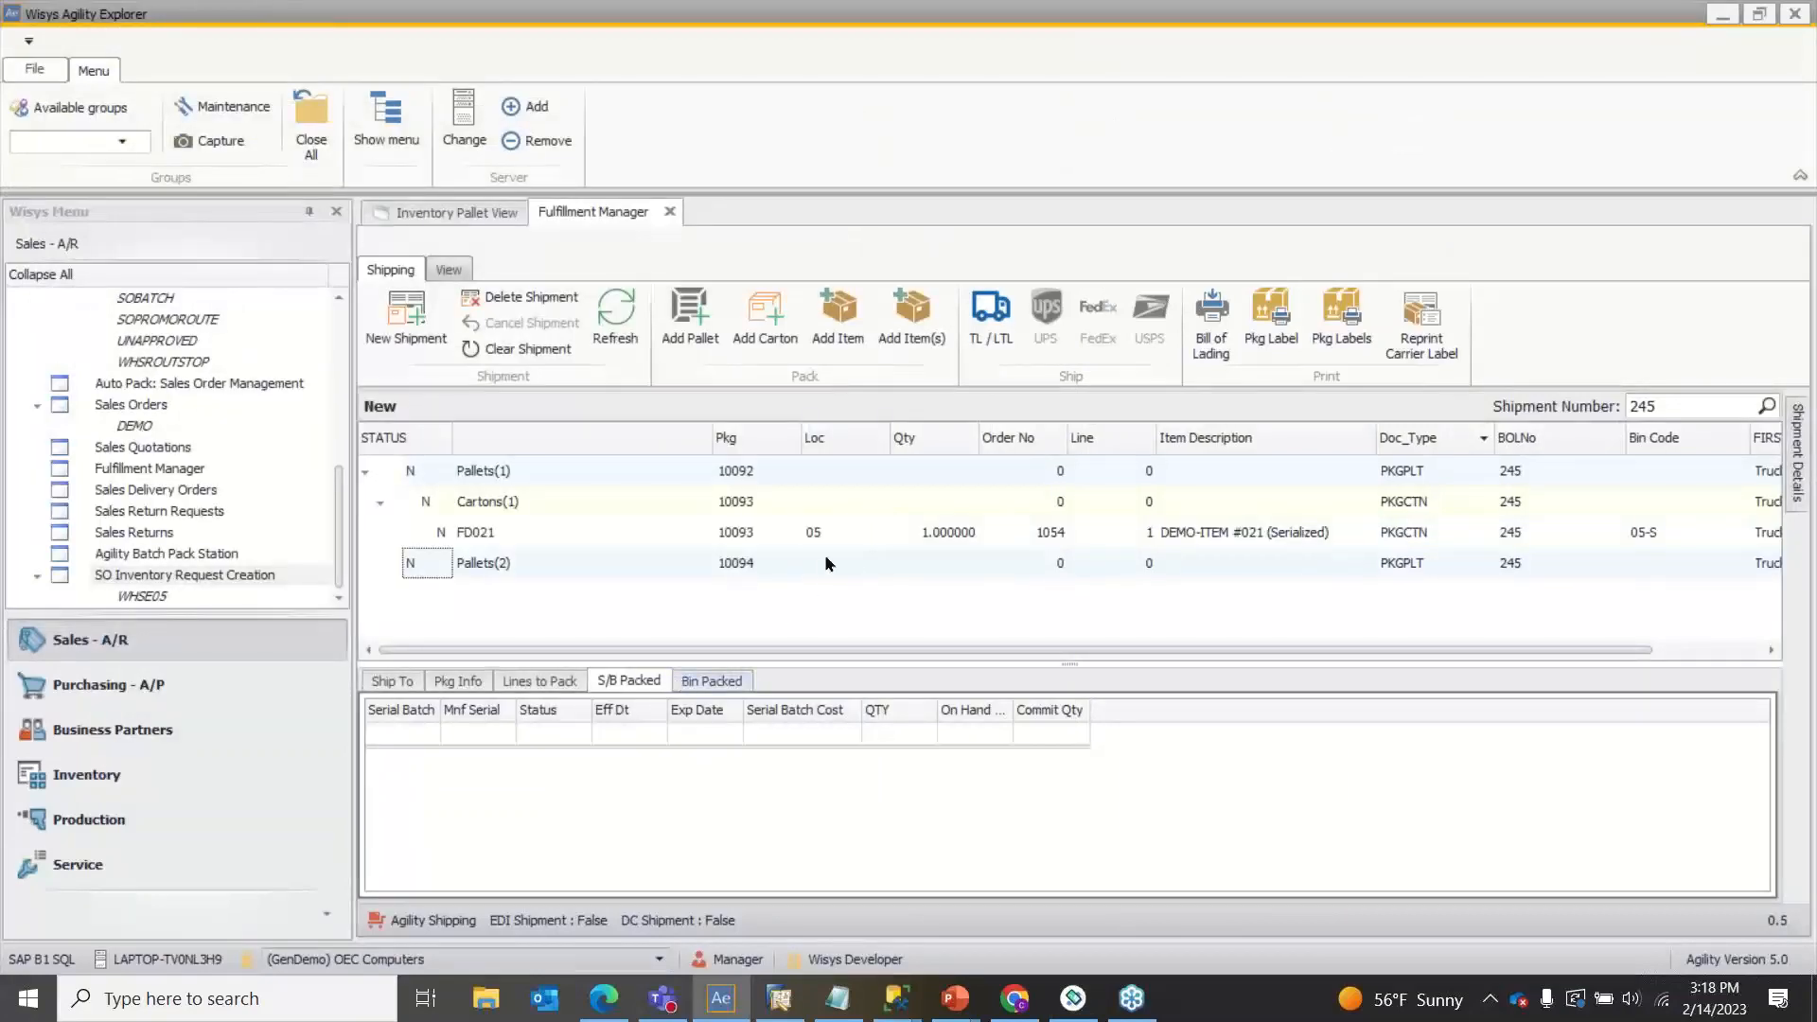
# Step: Check the serial packed on the FD021 line, refresh the Inventory Pallet View to review the new carton, and return to Fulfillment Manager
pyautogui.click(797, 536)
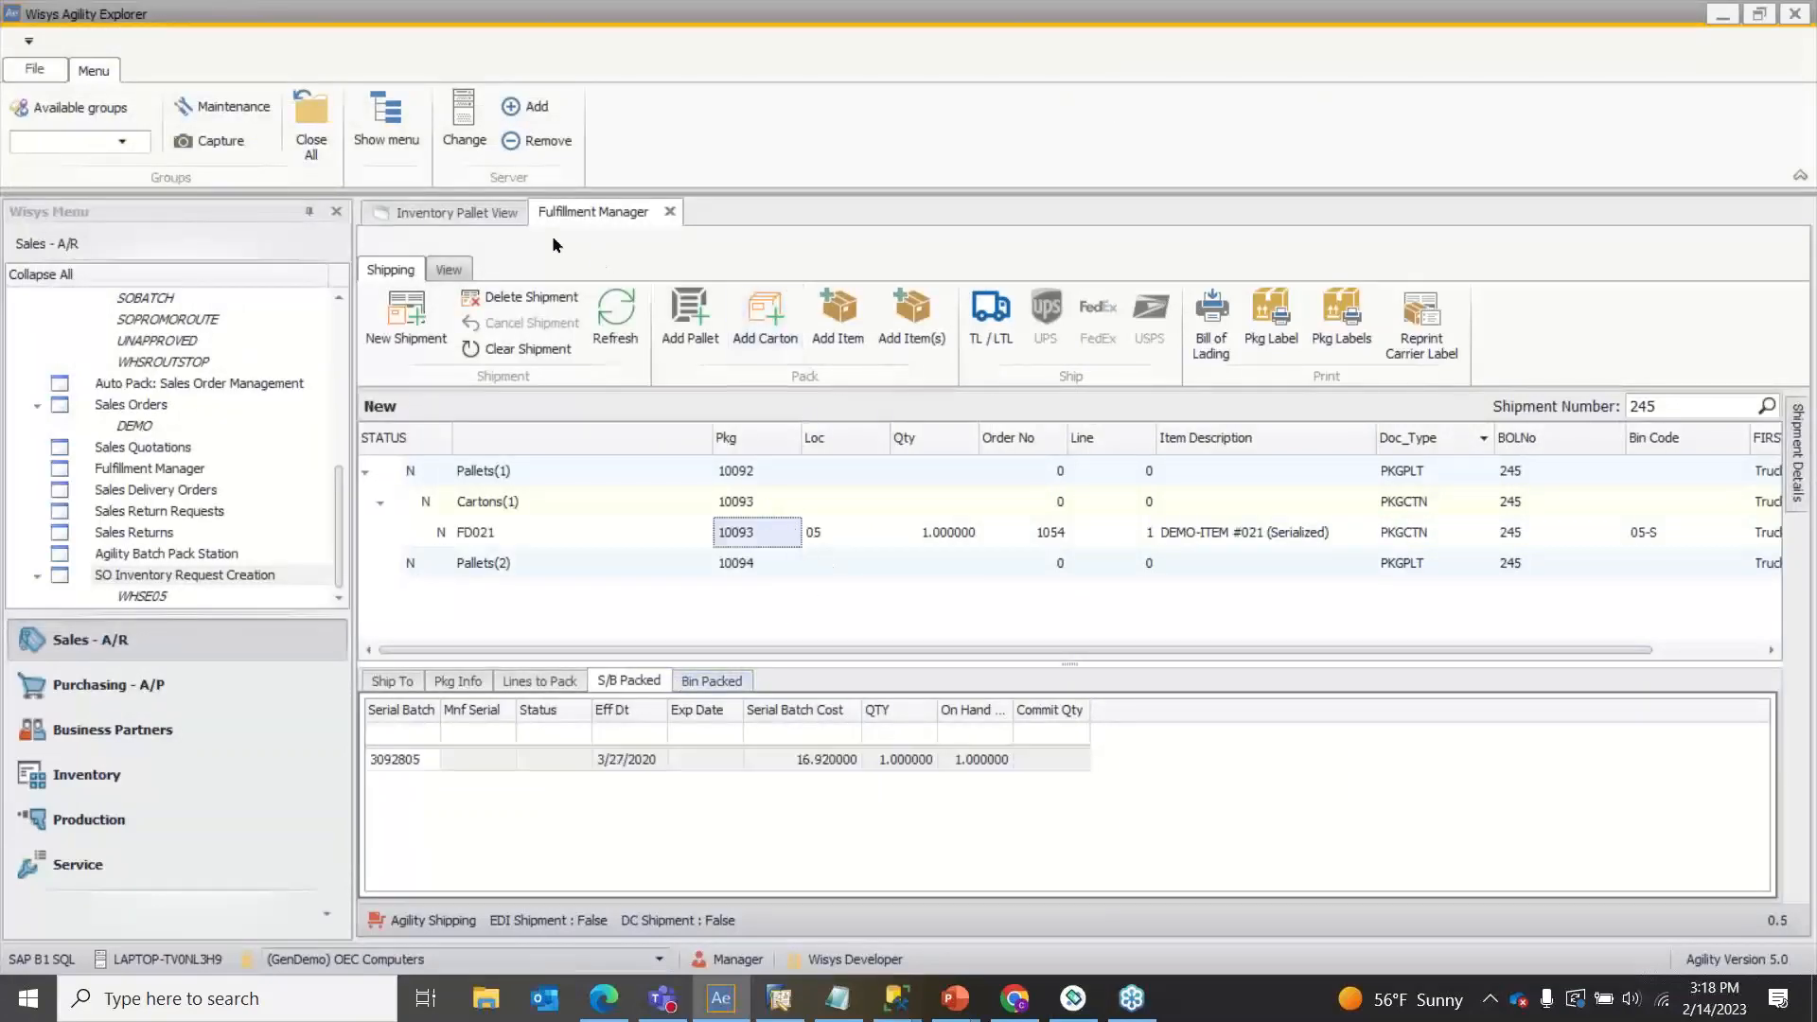
pyautogui.click(435, 213)
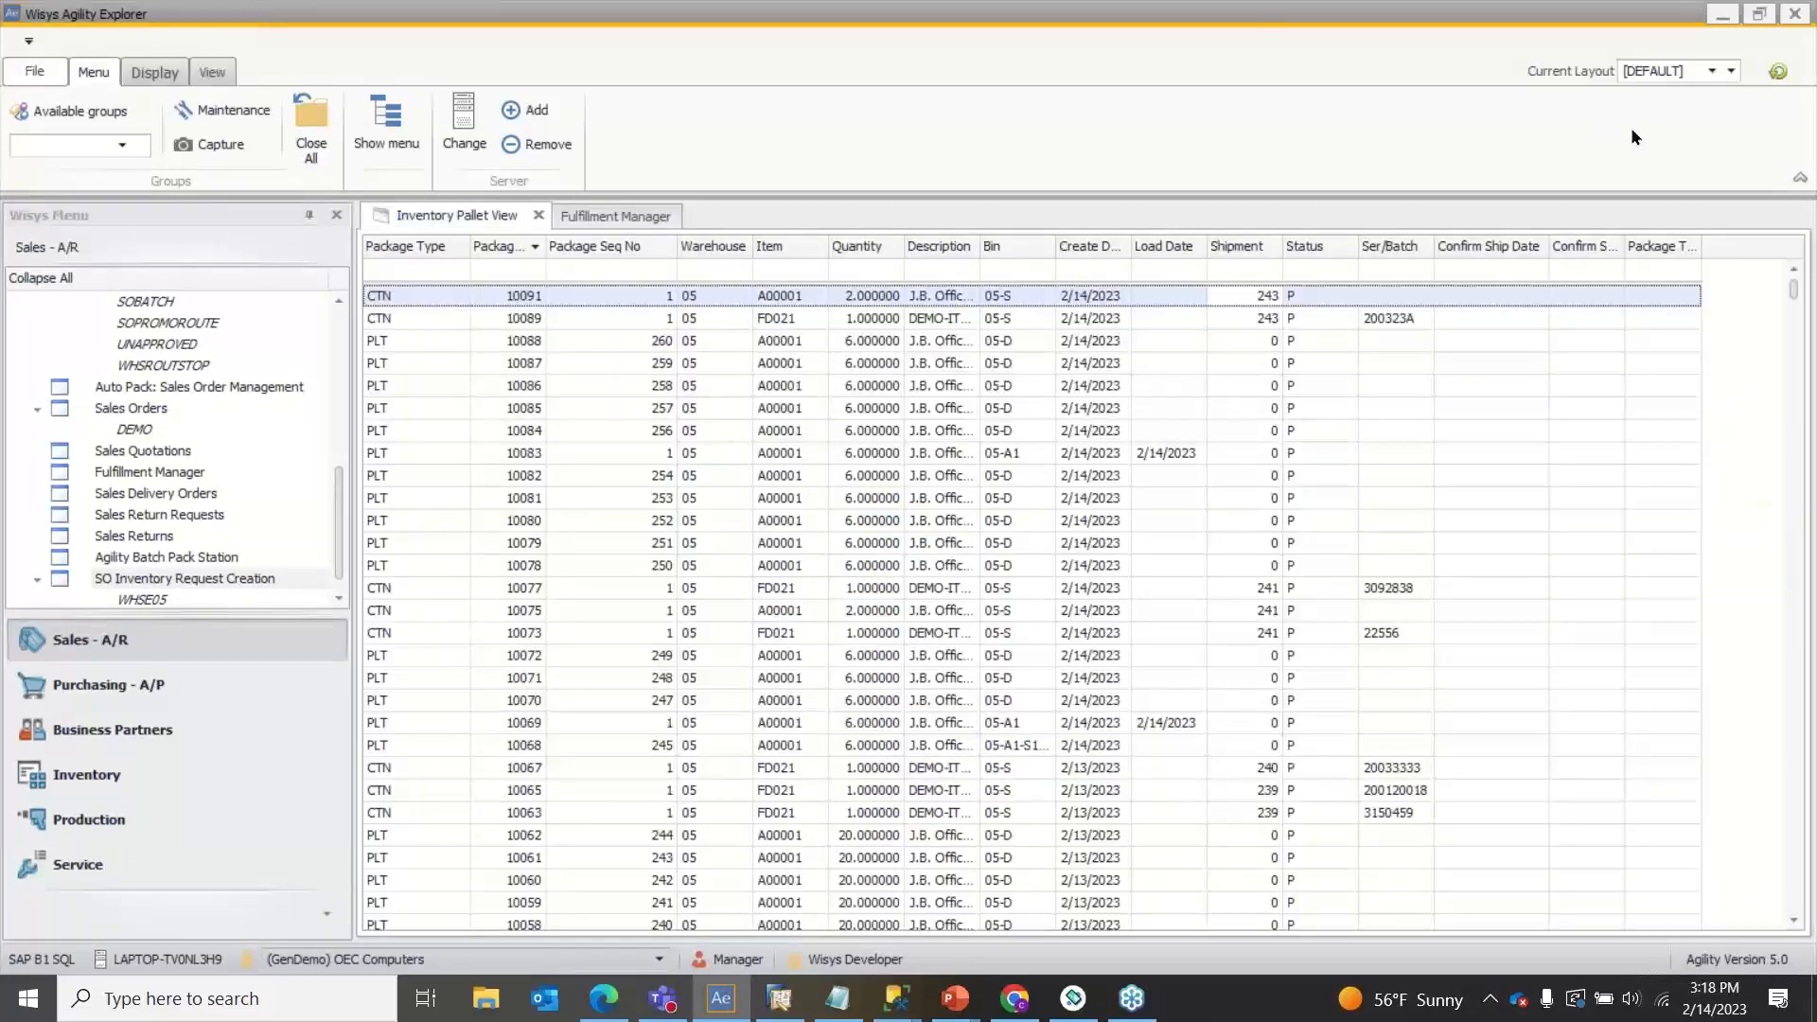
pyautogui.click(1778, 71)
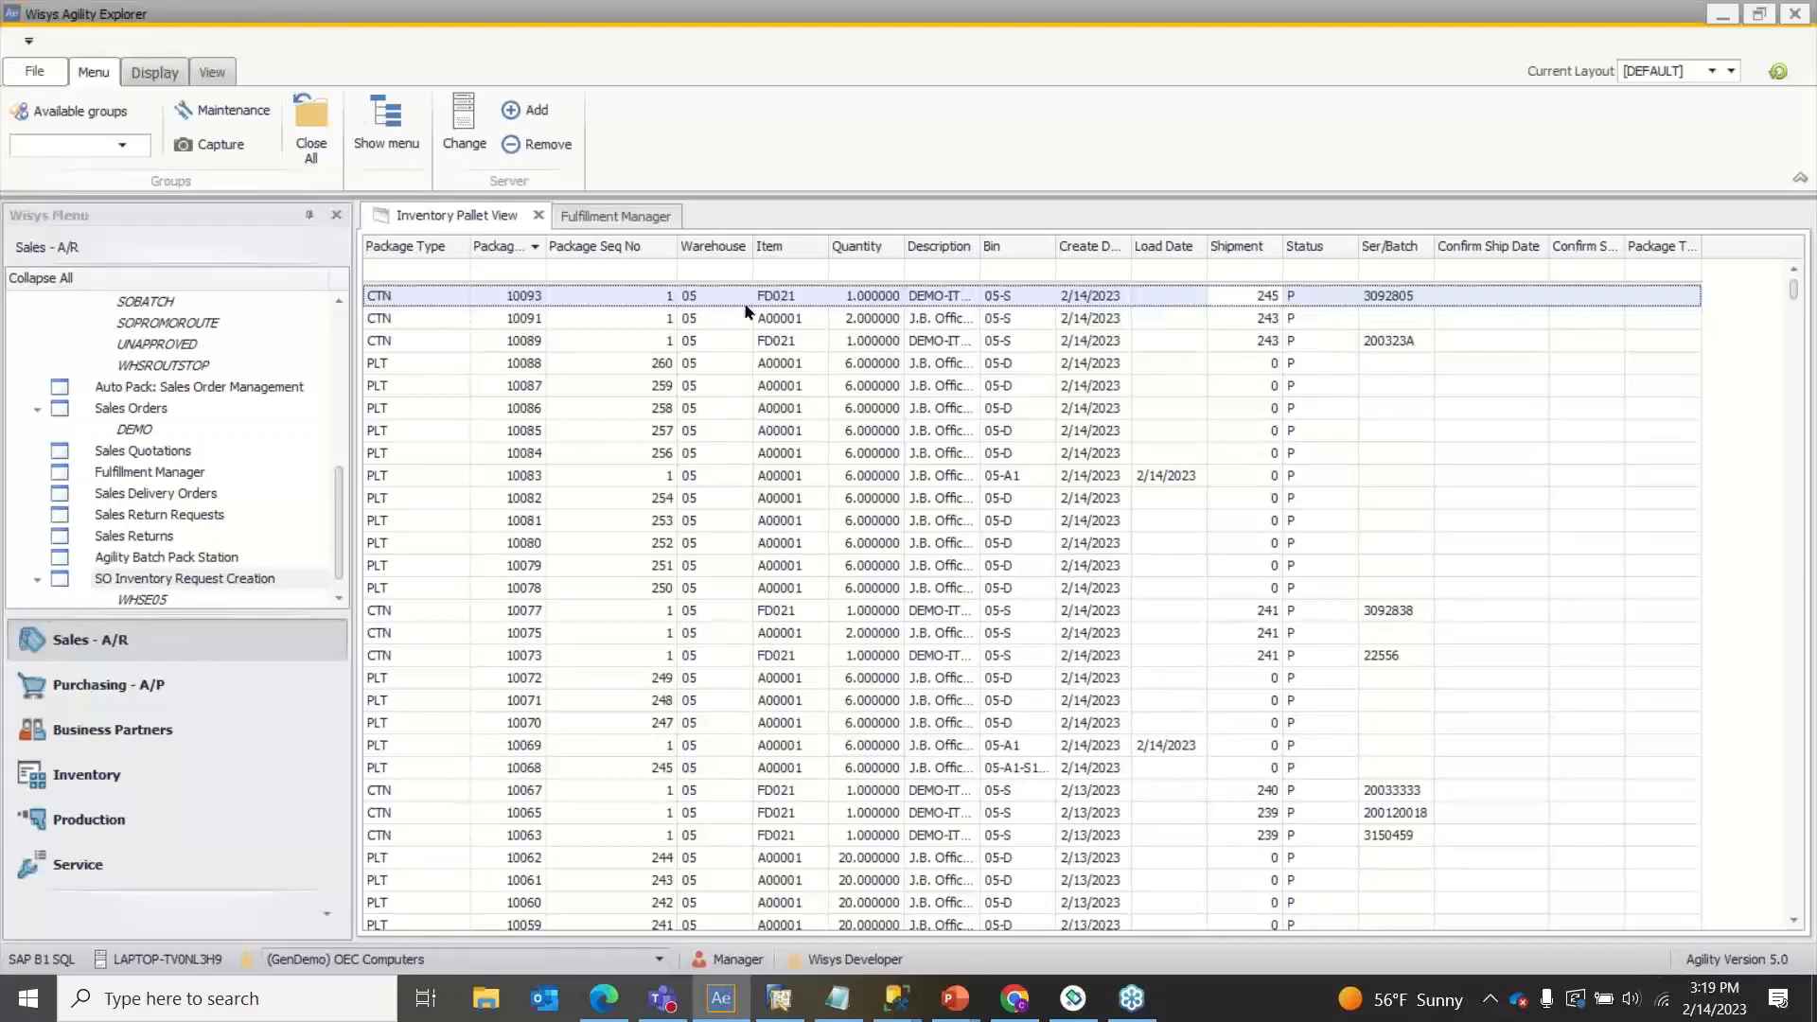
pyautogui.click(636, 214)
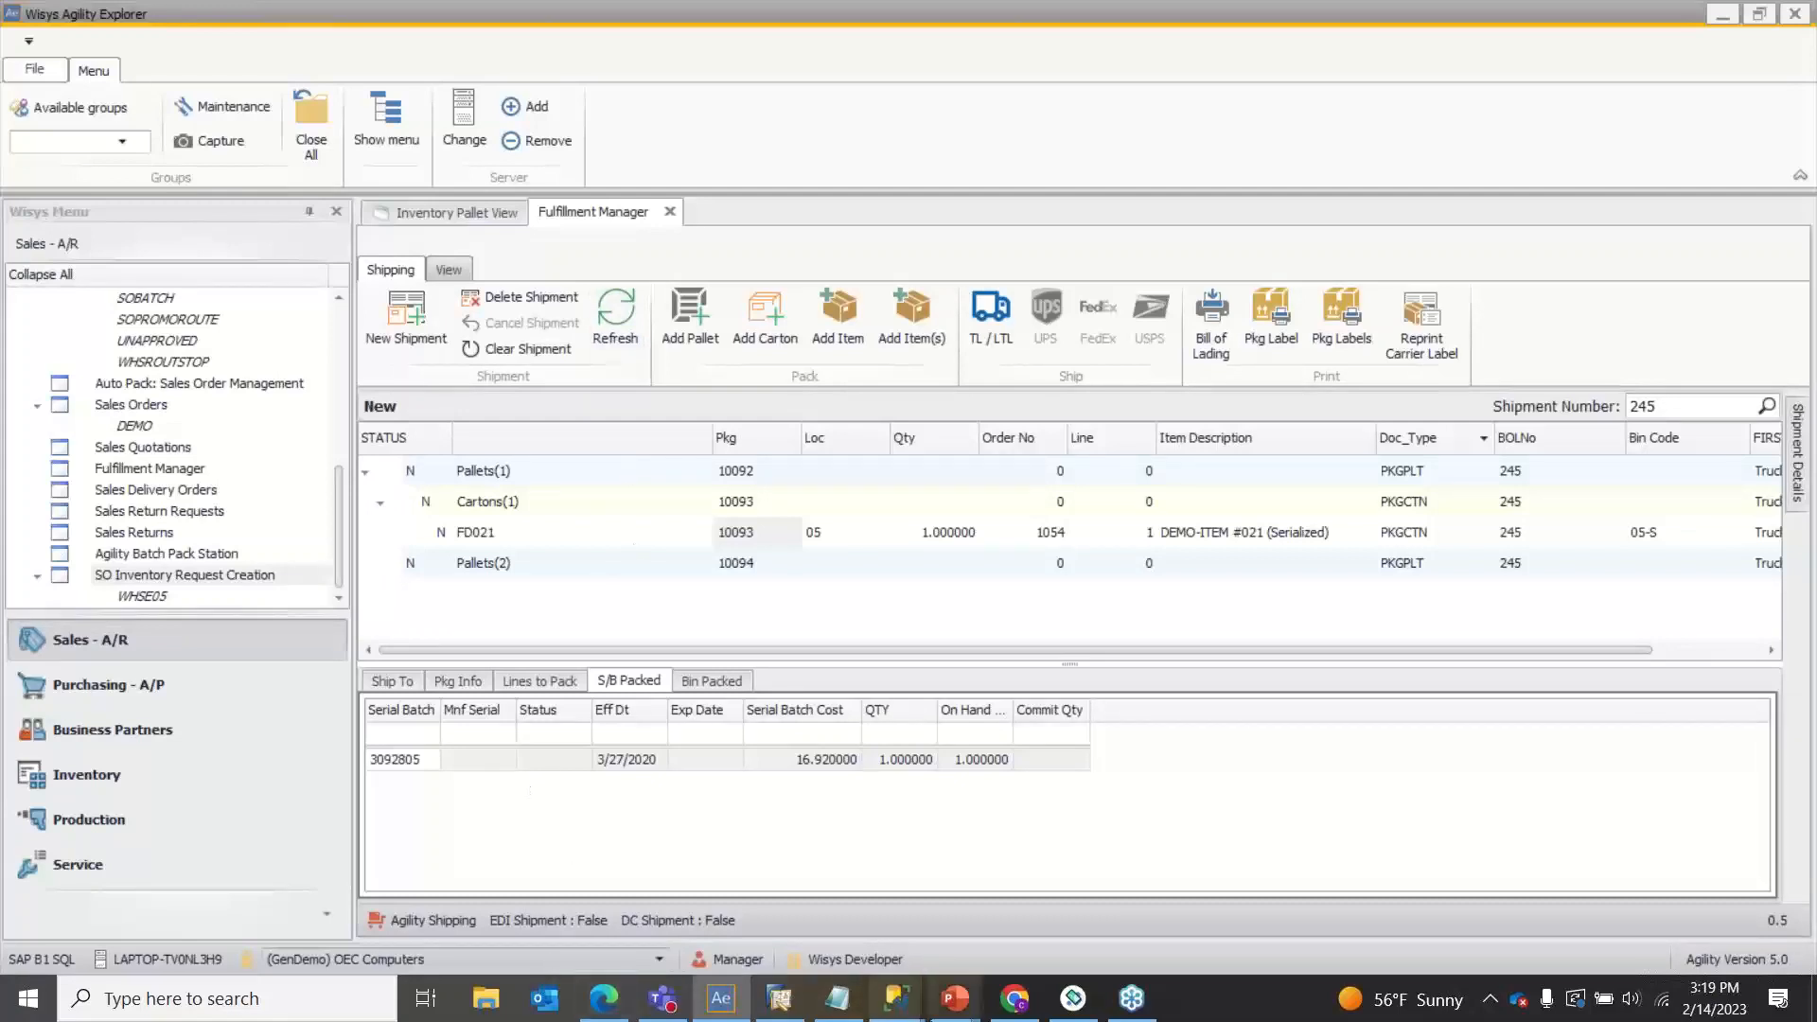
# Step: Switch to SQL Server Management Studio and bring up the query window with the WSPKG query
pyautogui.moveTo(896, 999)
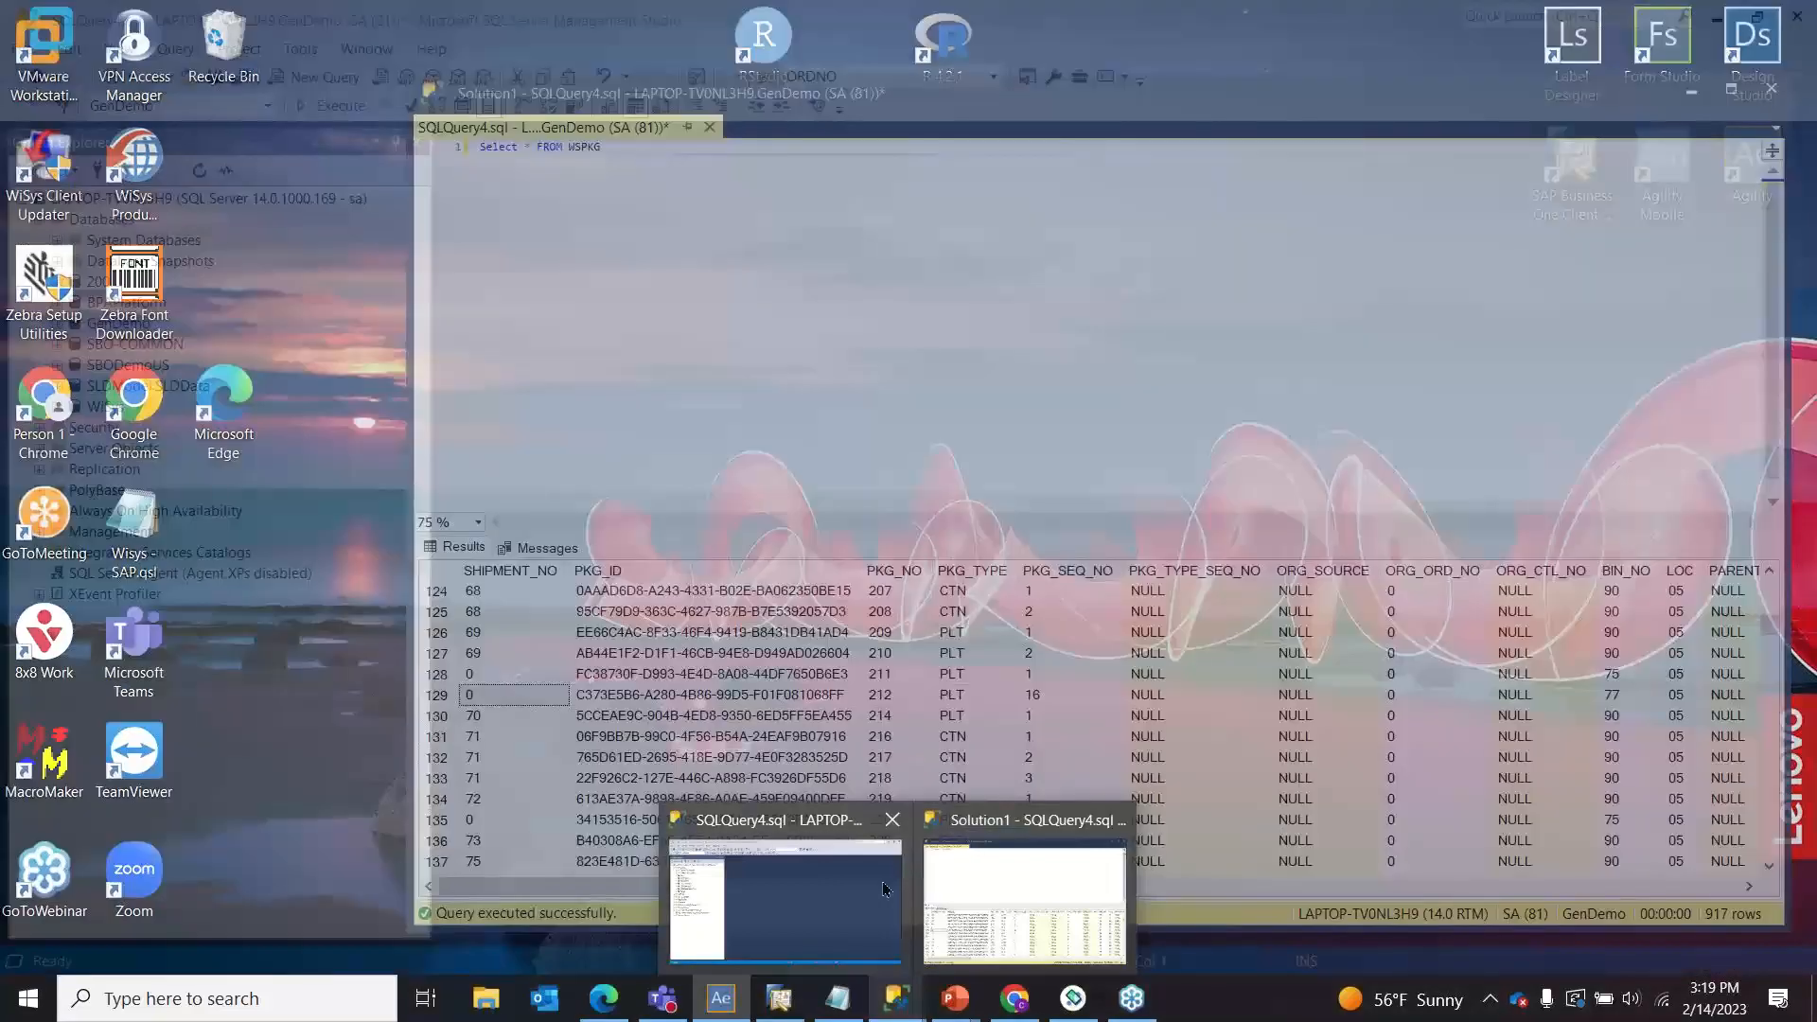
pyautogui.click(882, 882)
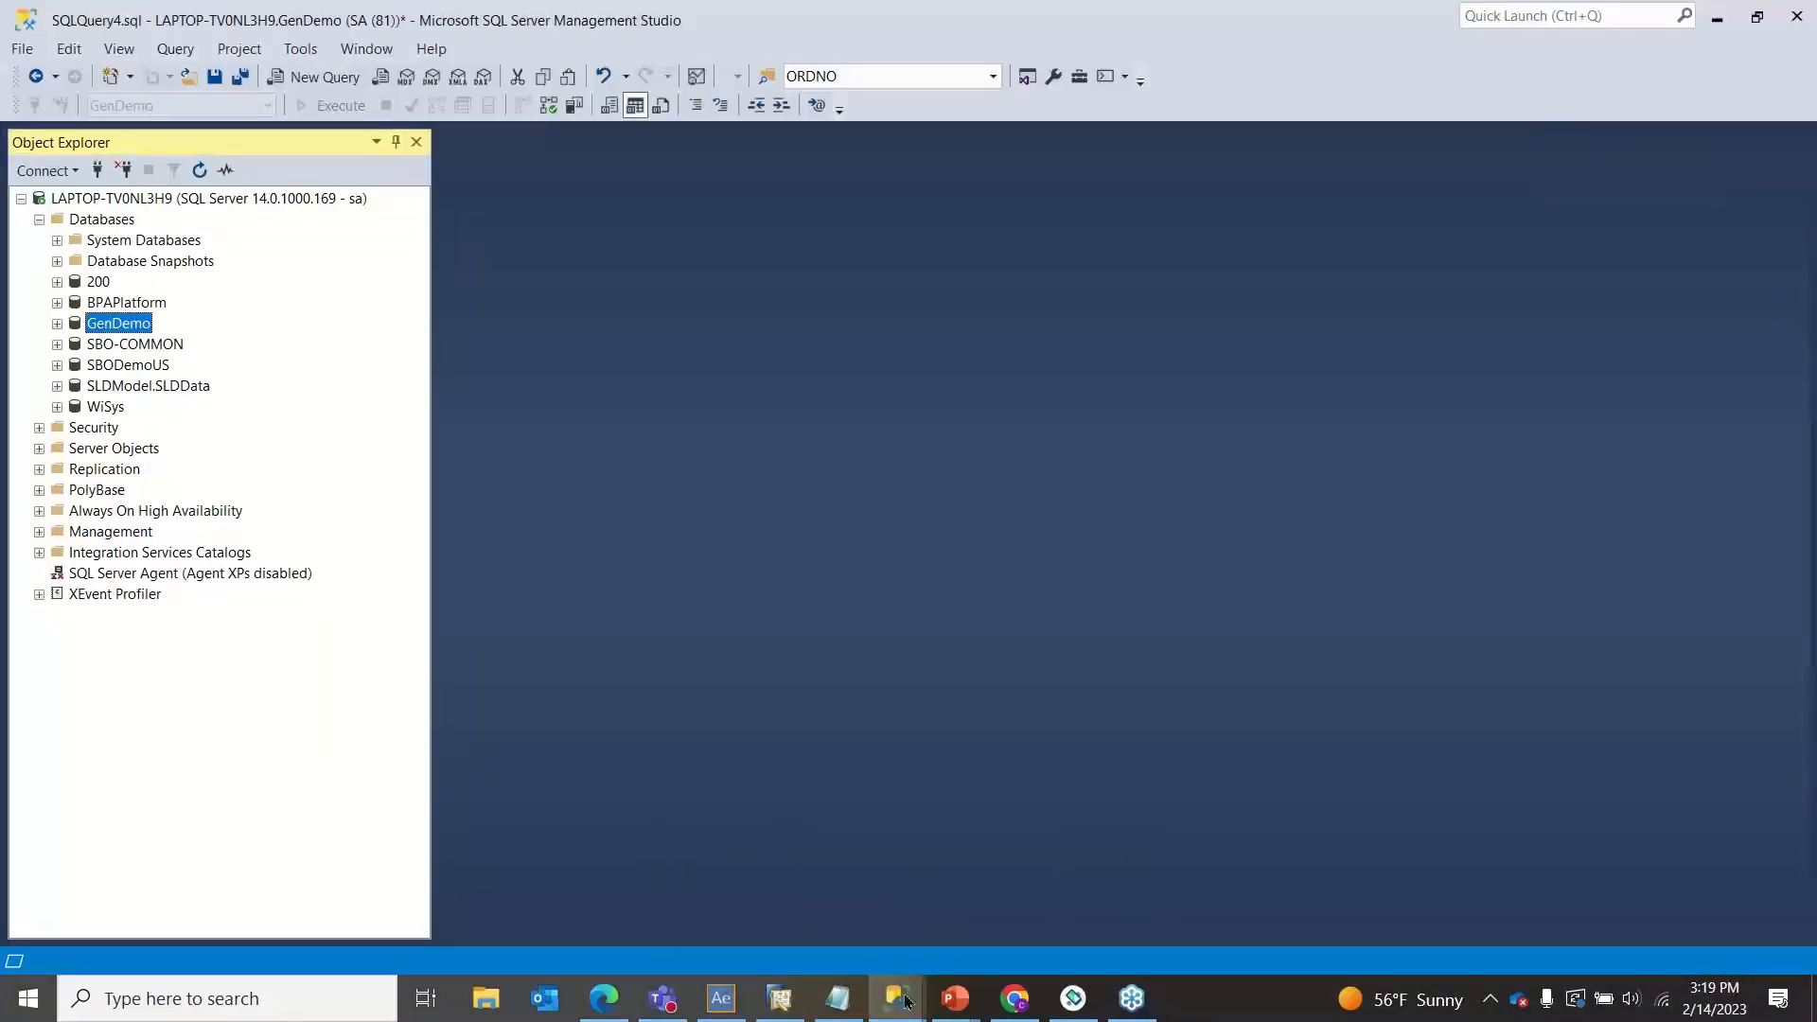
pyautogui.moveTo(896, 999)
pyautogui.click(1032, 911)
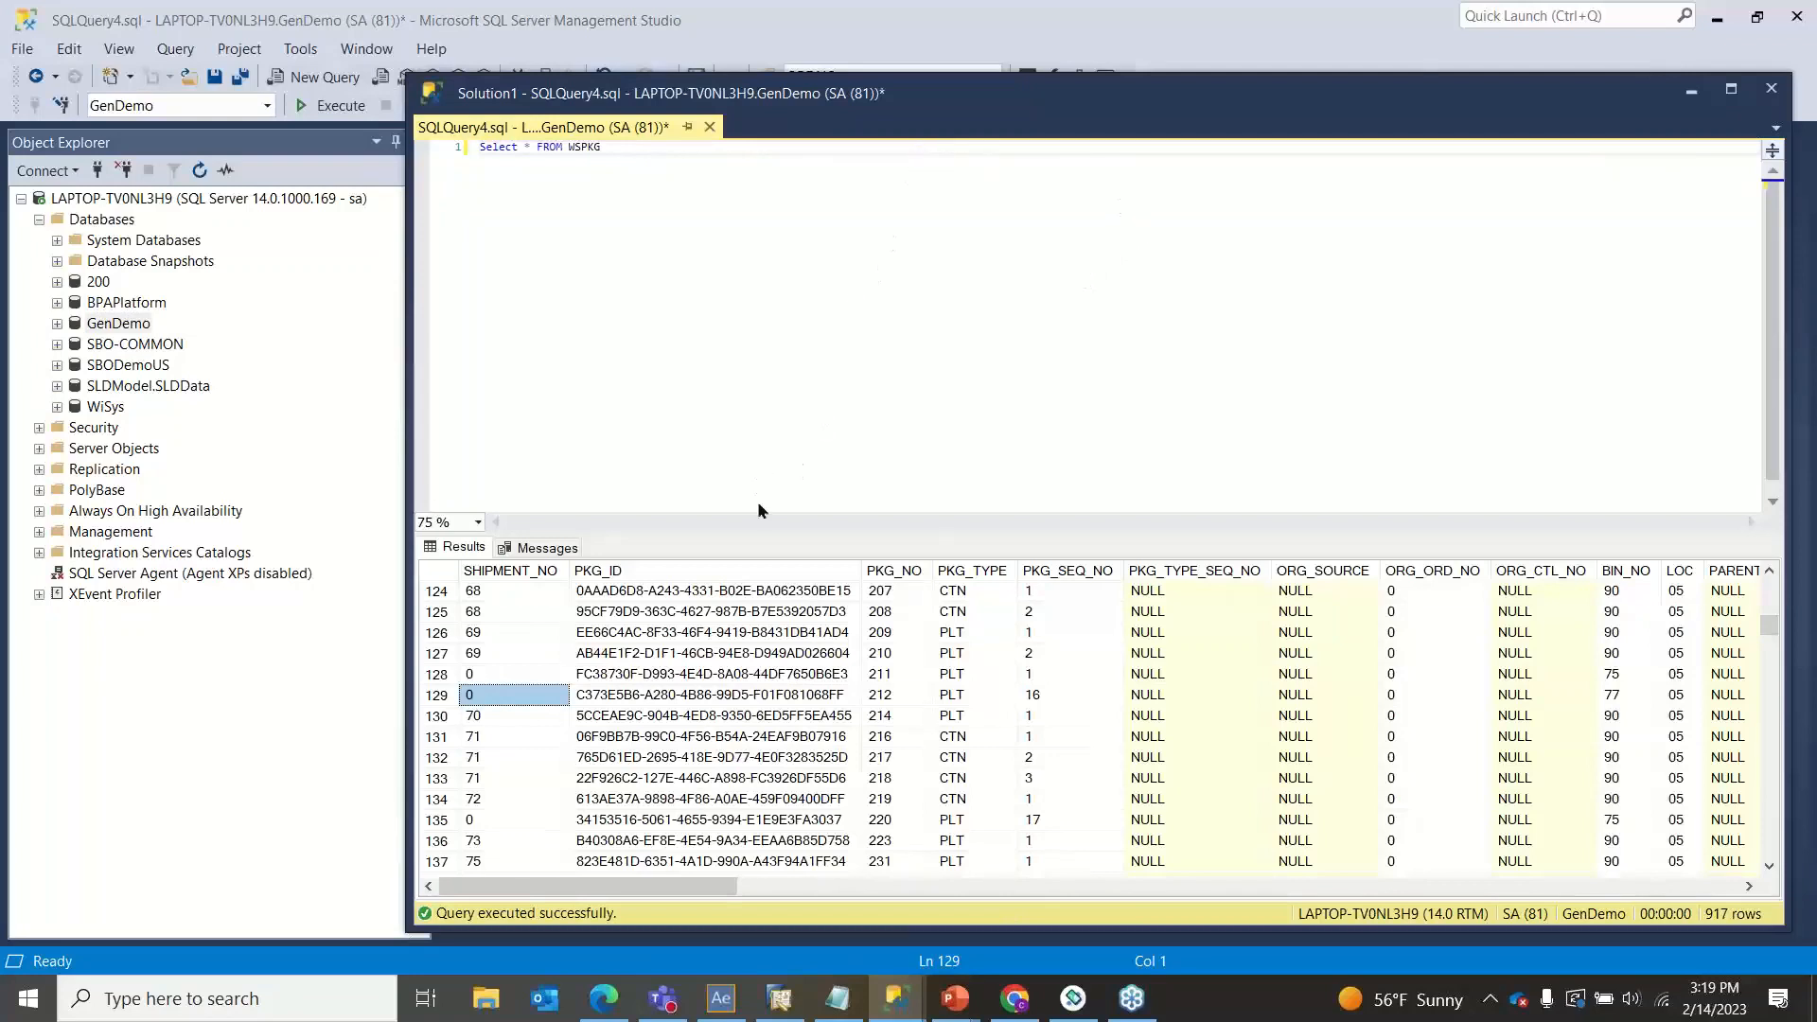
# Step: Filter the WSPKG query to PKG_NO = 10093, run it and review the carton's columns through PARENTID
pyautogui.click(666, 155)
pyautogui.write('WHERE')
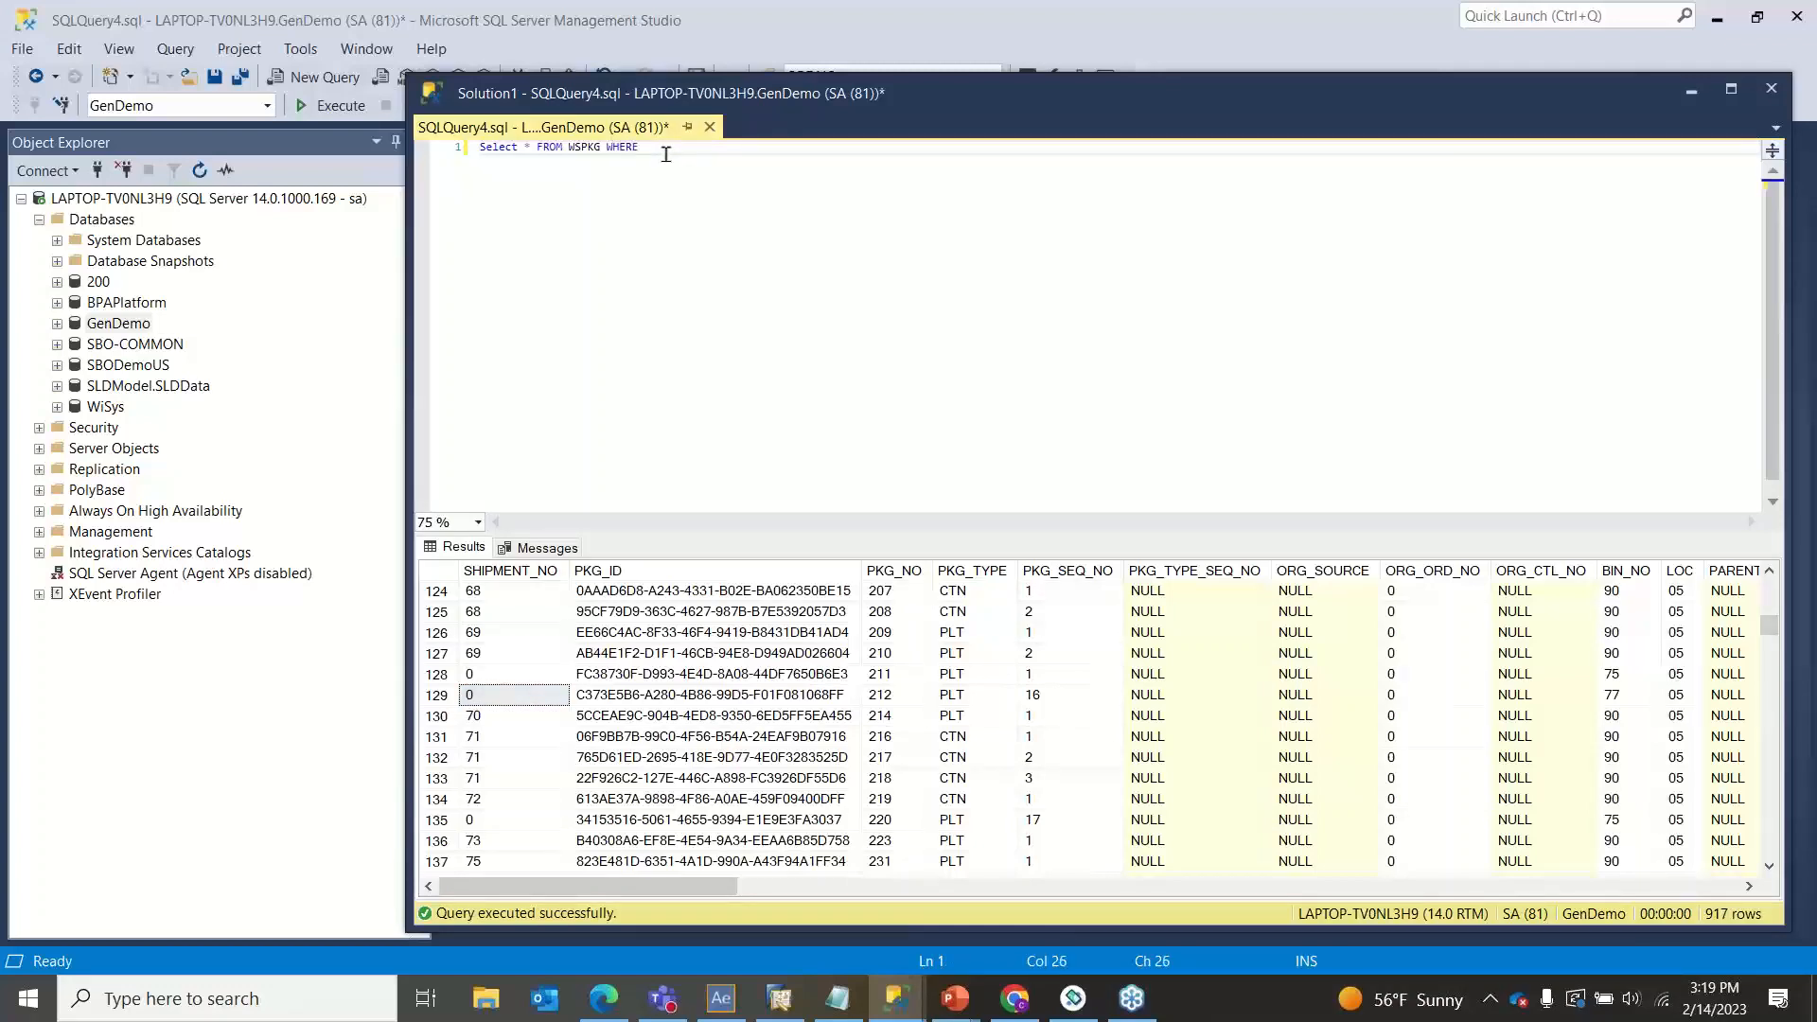
pyautogui.write(' PKG')
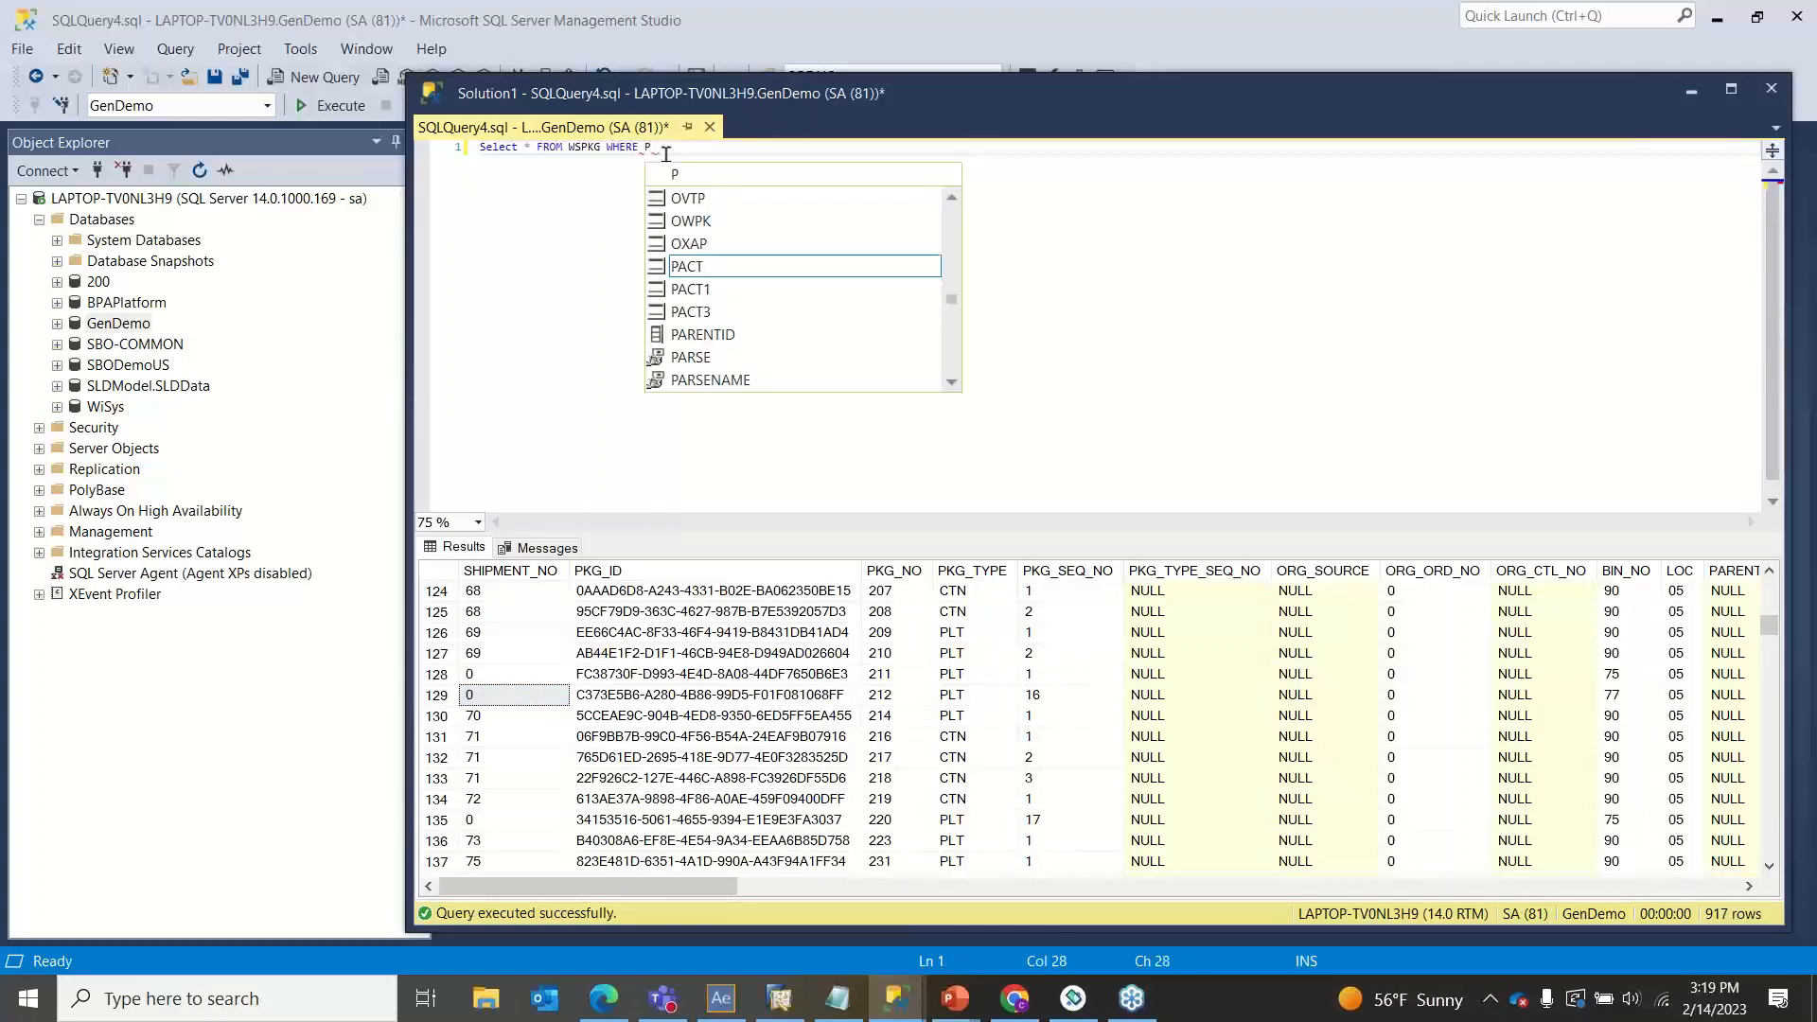
pyautogui.write('_NO')
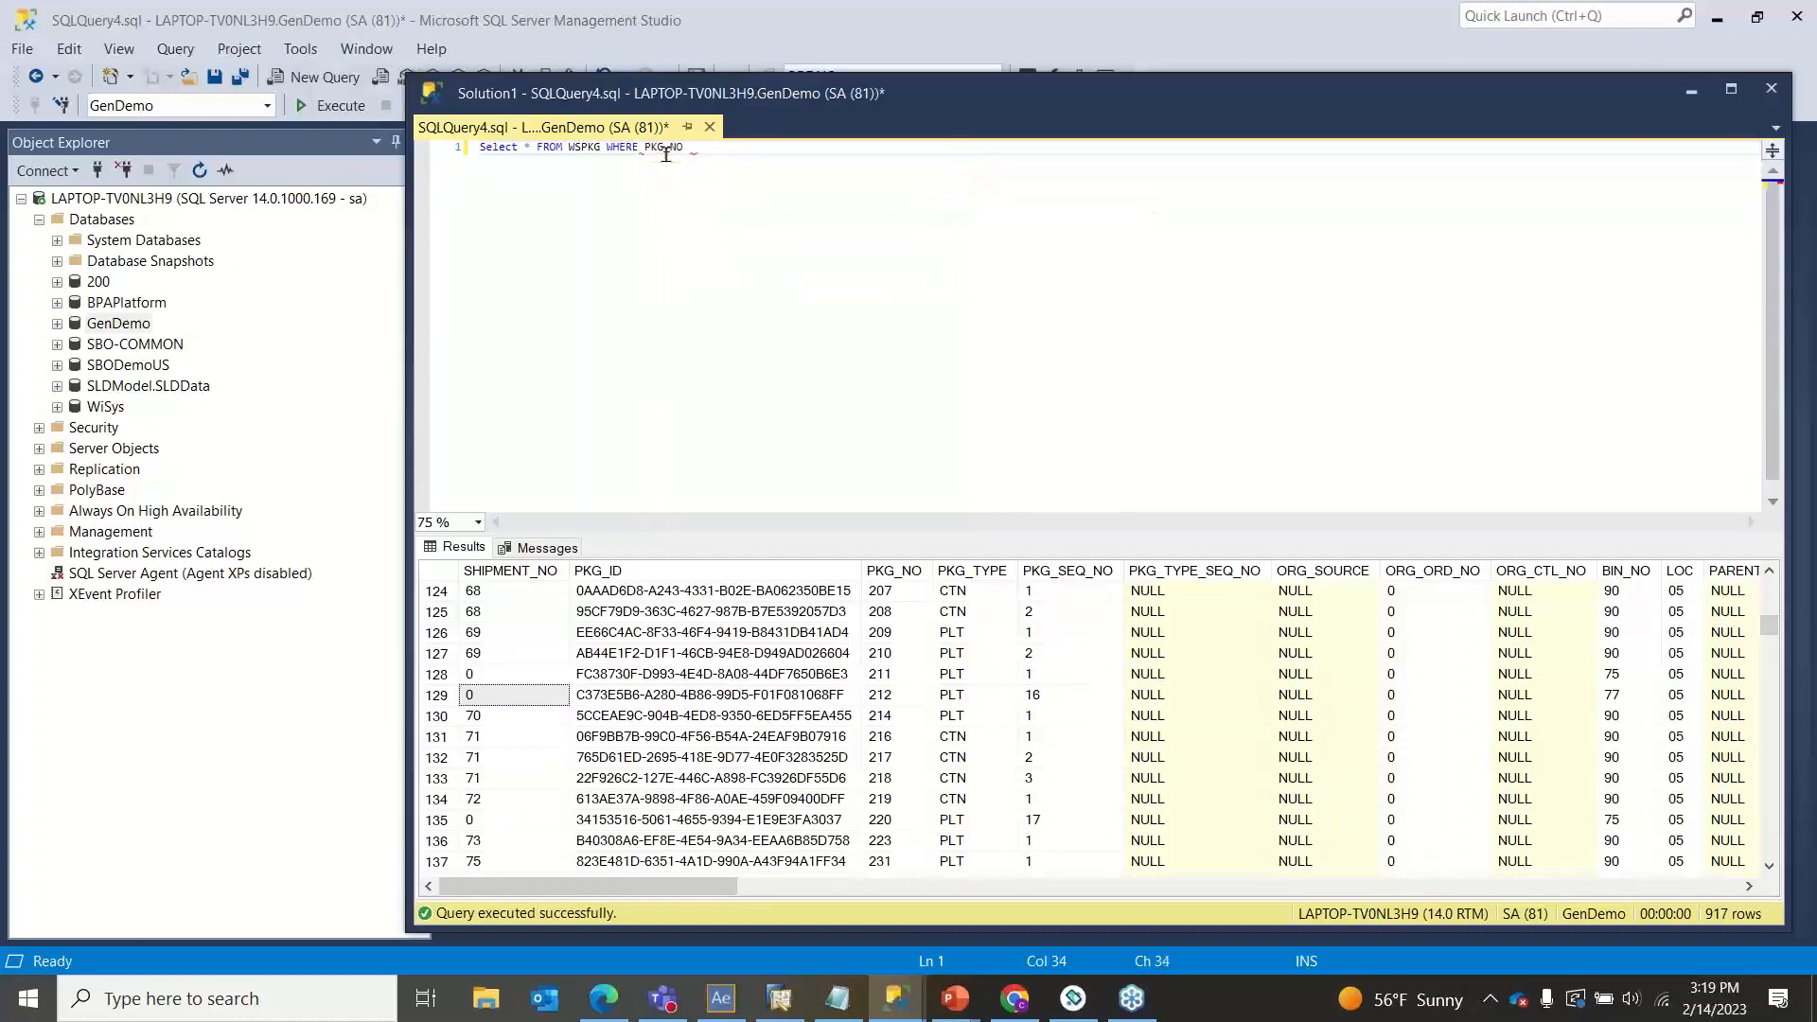
pyautogui.write(' =')
pyautogui.click(721, 999)
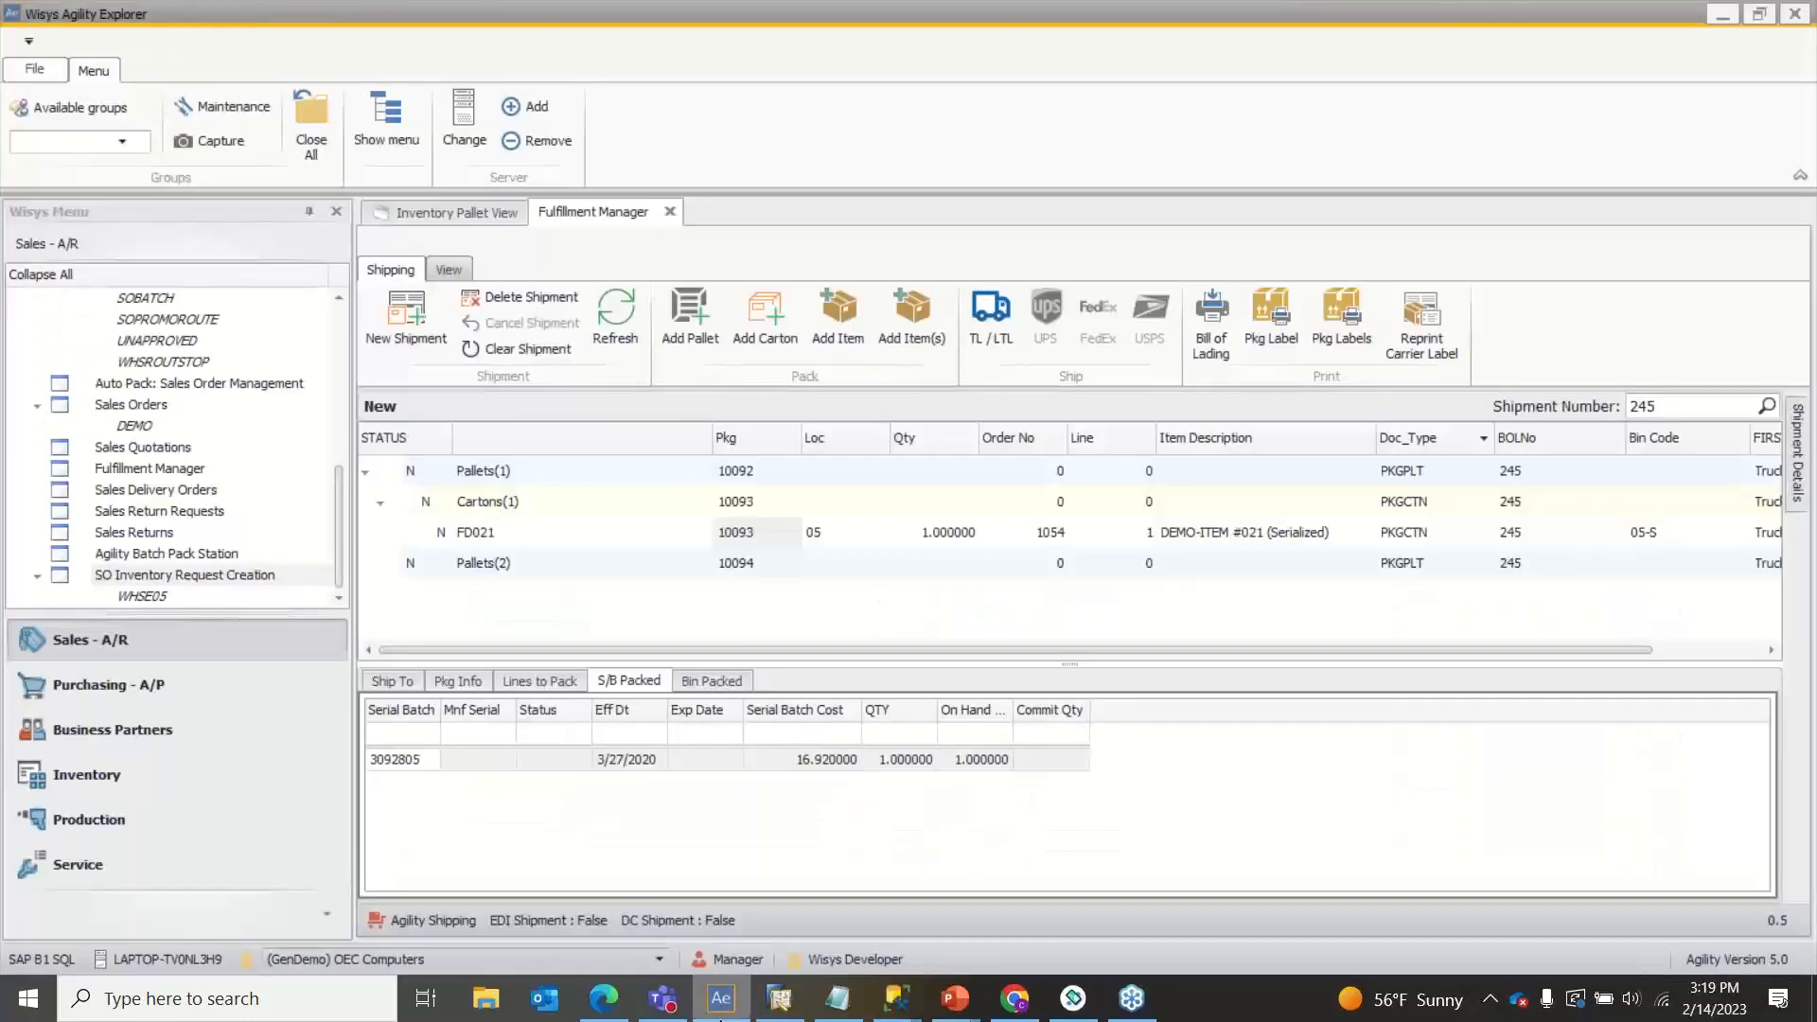
pyautogui.click(896, 1000)
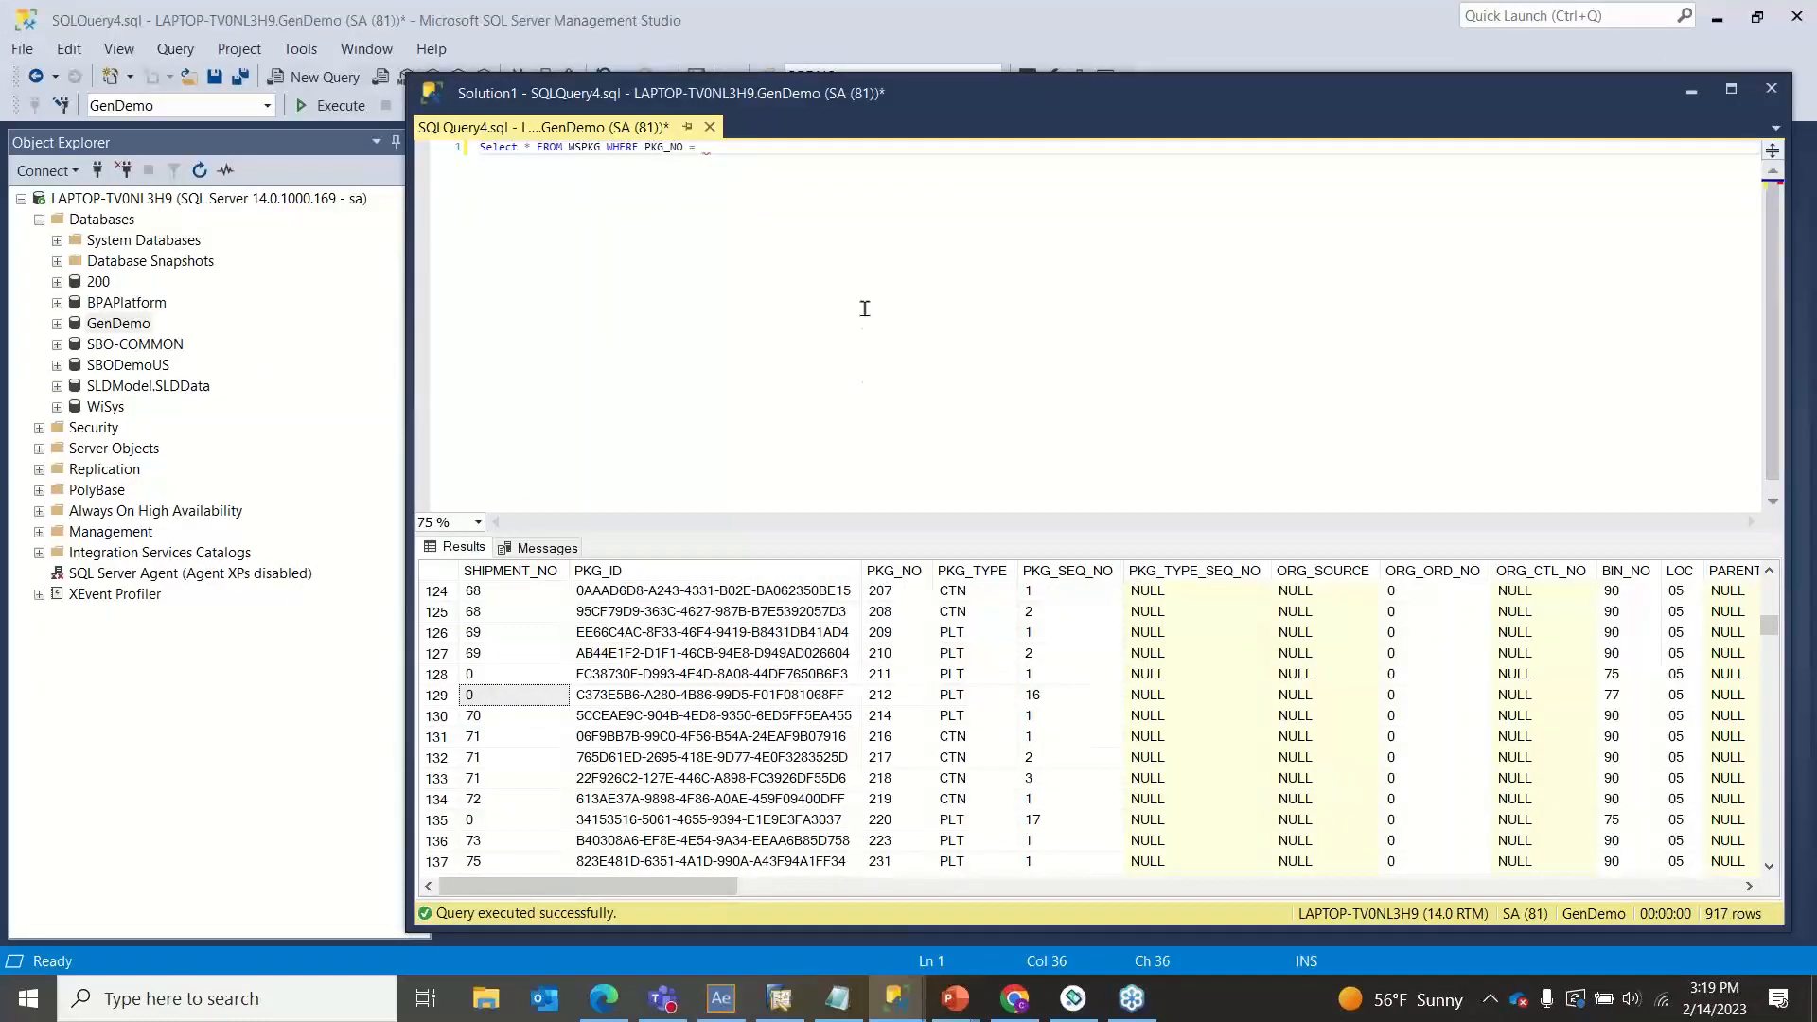
pyautogui.write('10093')
pyautogui.click(329, 105)
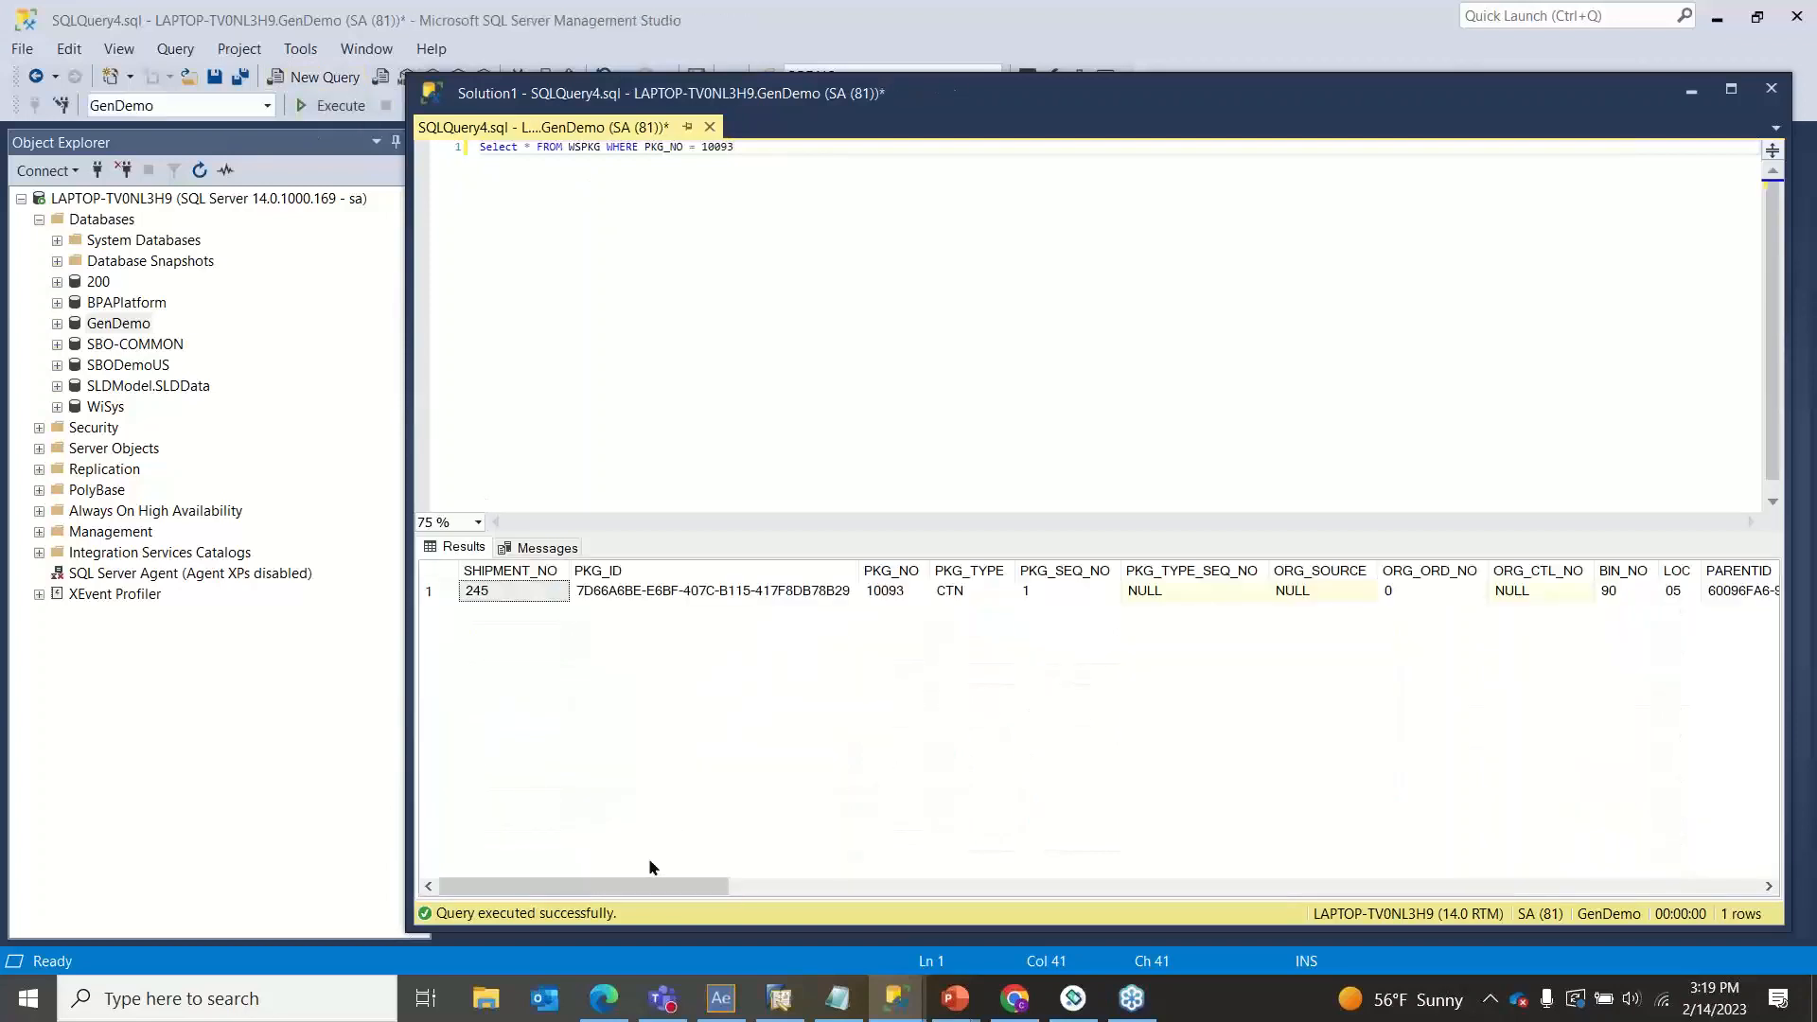
pyautogui.moveTo(643, 885); pyautogui.dragTo(740, 914)
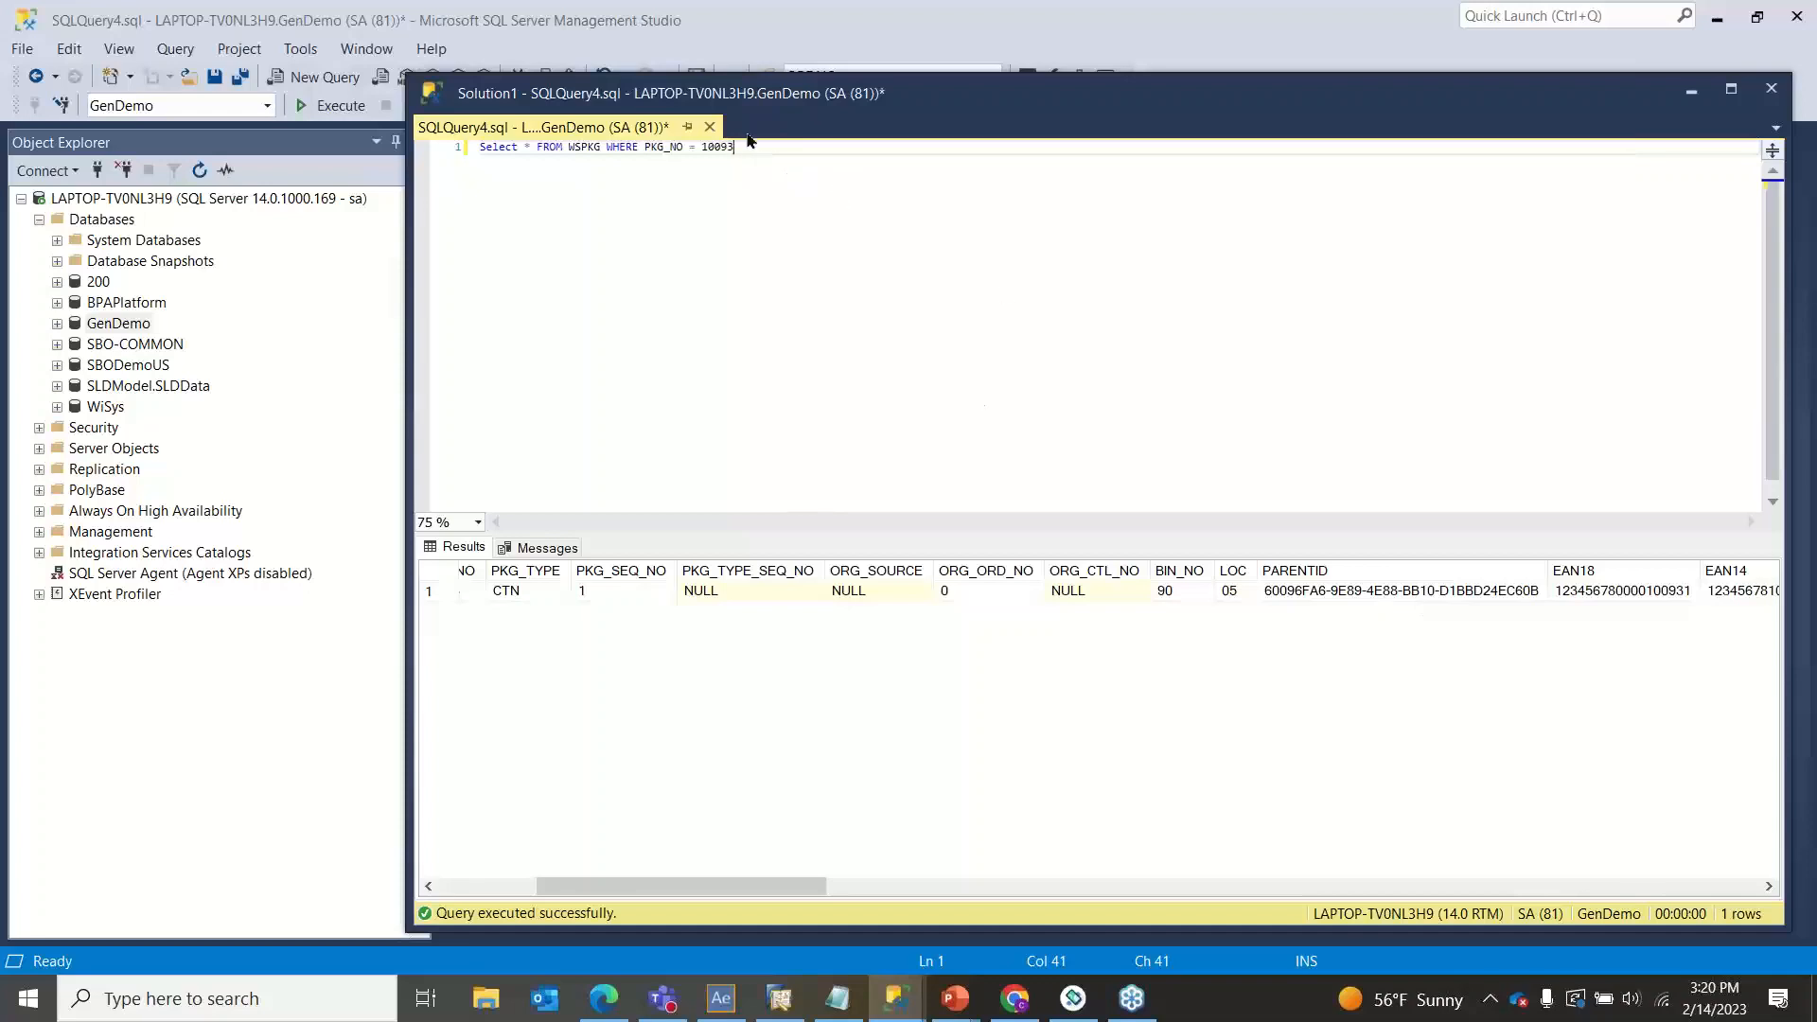
# Step: Rerun the WSPKG query without its WHERE clause, and reapply and run the PKG_NO = 10093 filter
pyautogui.moveTo(750, 149); pyautogui.dragTo(606, 151)
pyautogui.rightClick(606, 151)
pyautogui.click(636, 169)
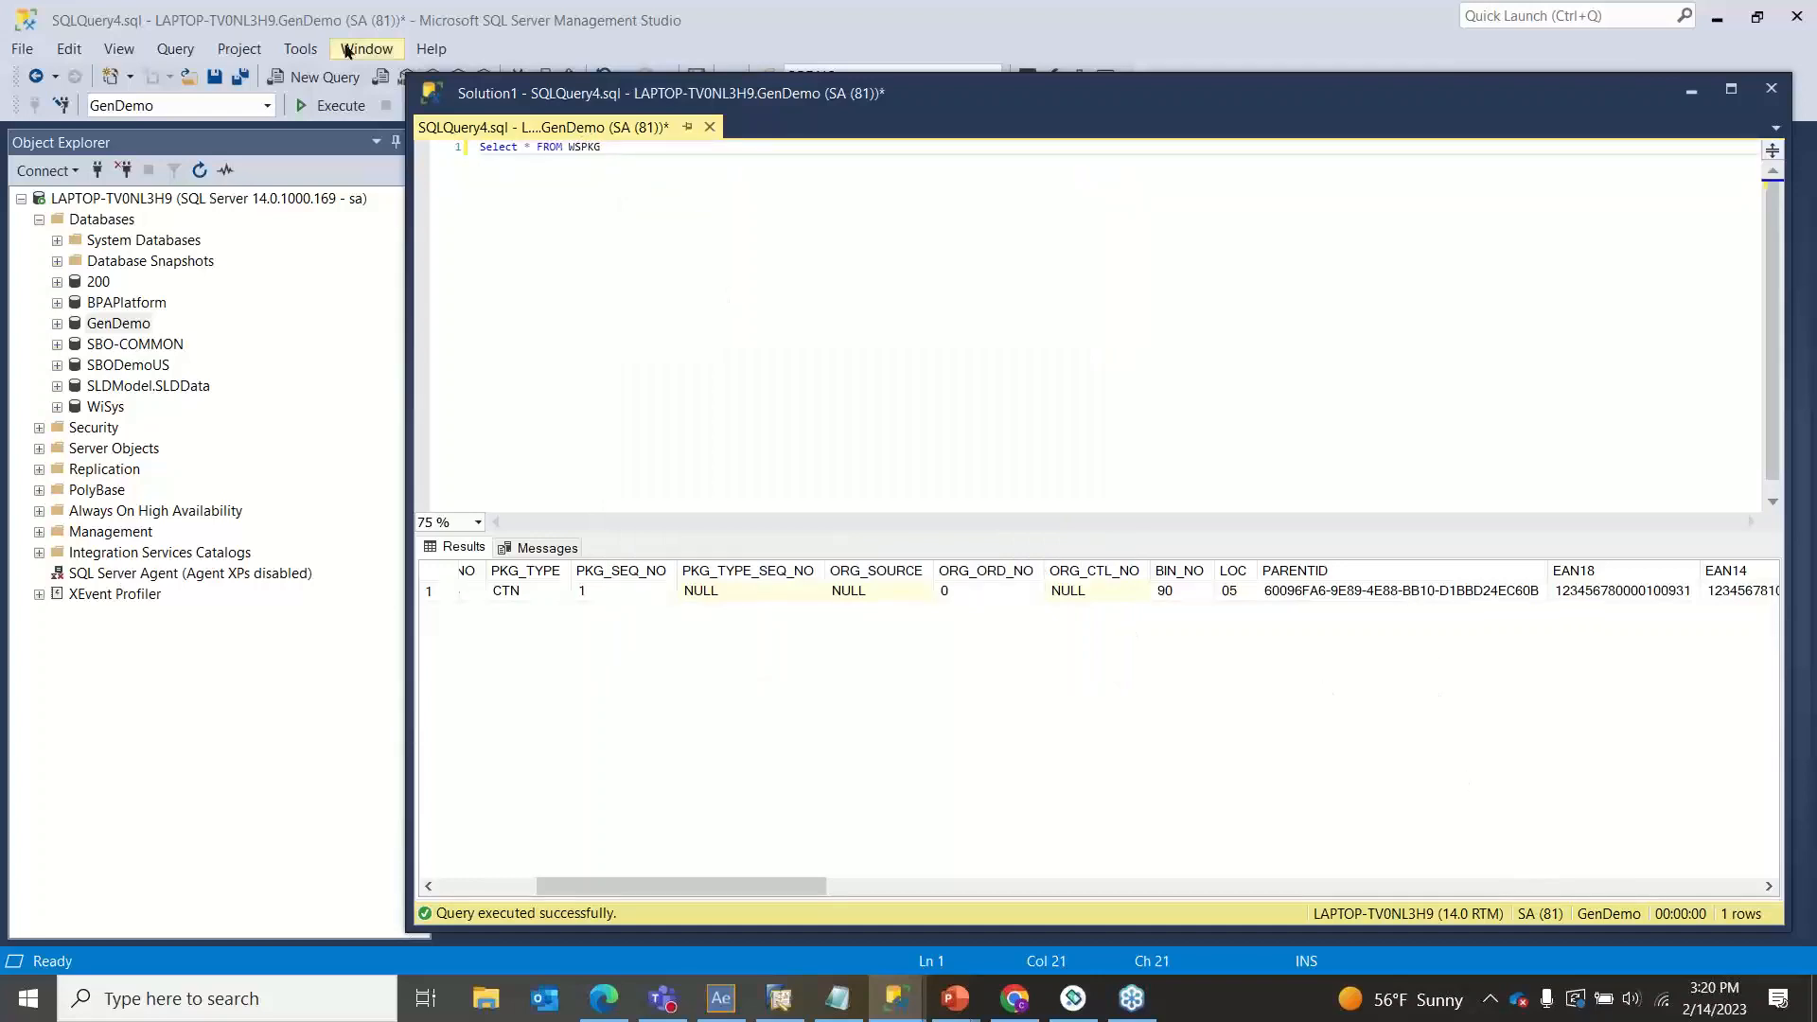
pyautogui.click(333, 105)
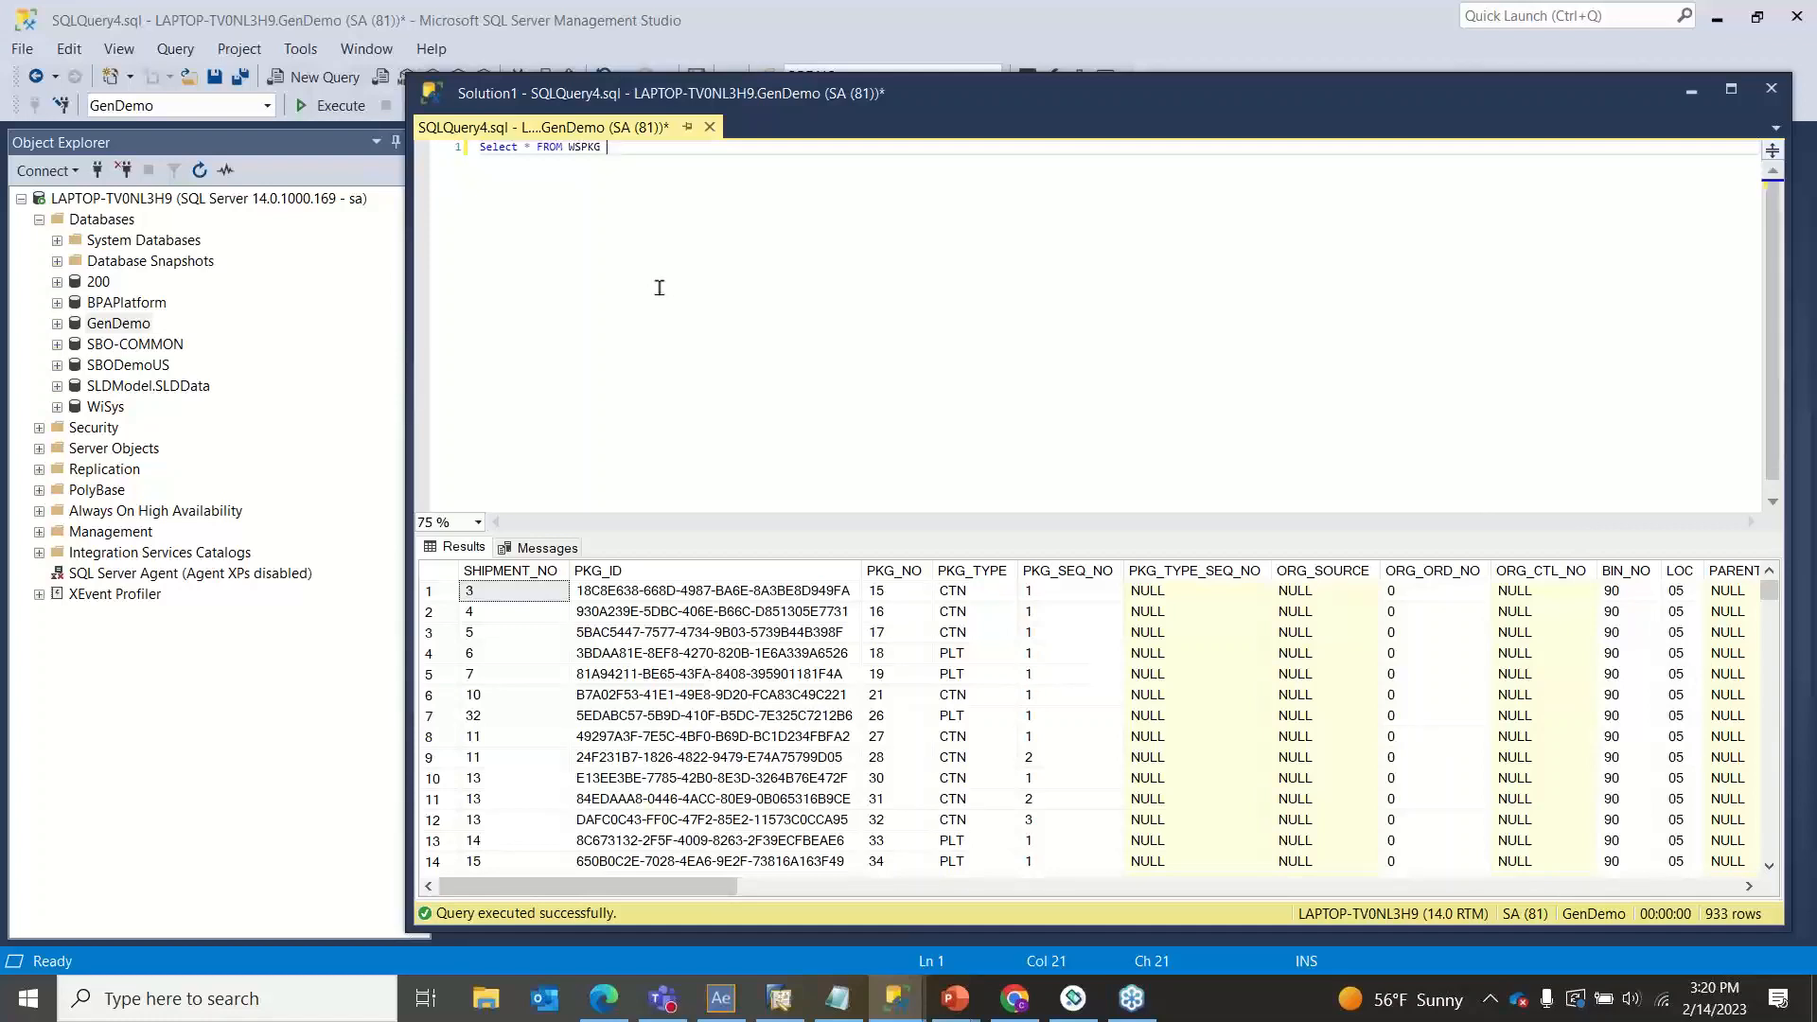
pyautogui.write('WHERE PKG_NO = 10093')
pyautogui.press('F5')
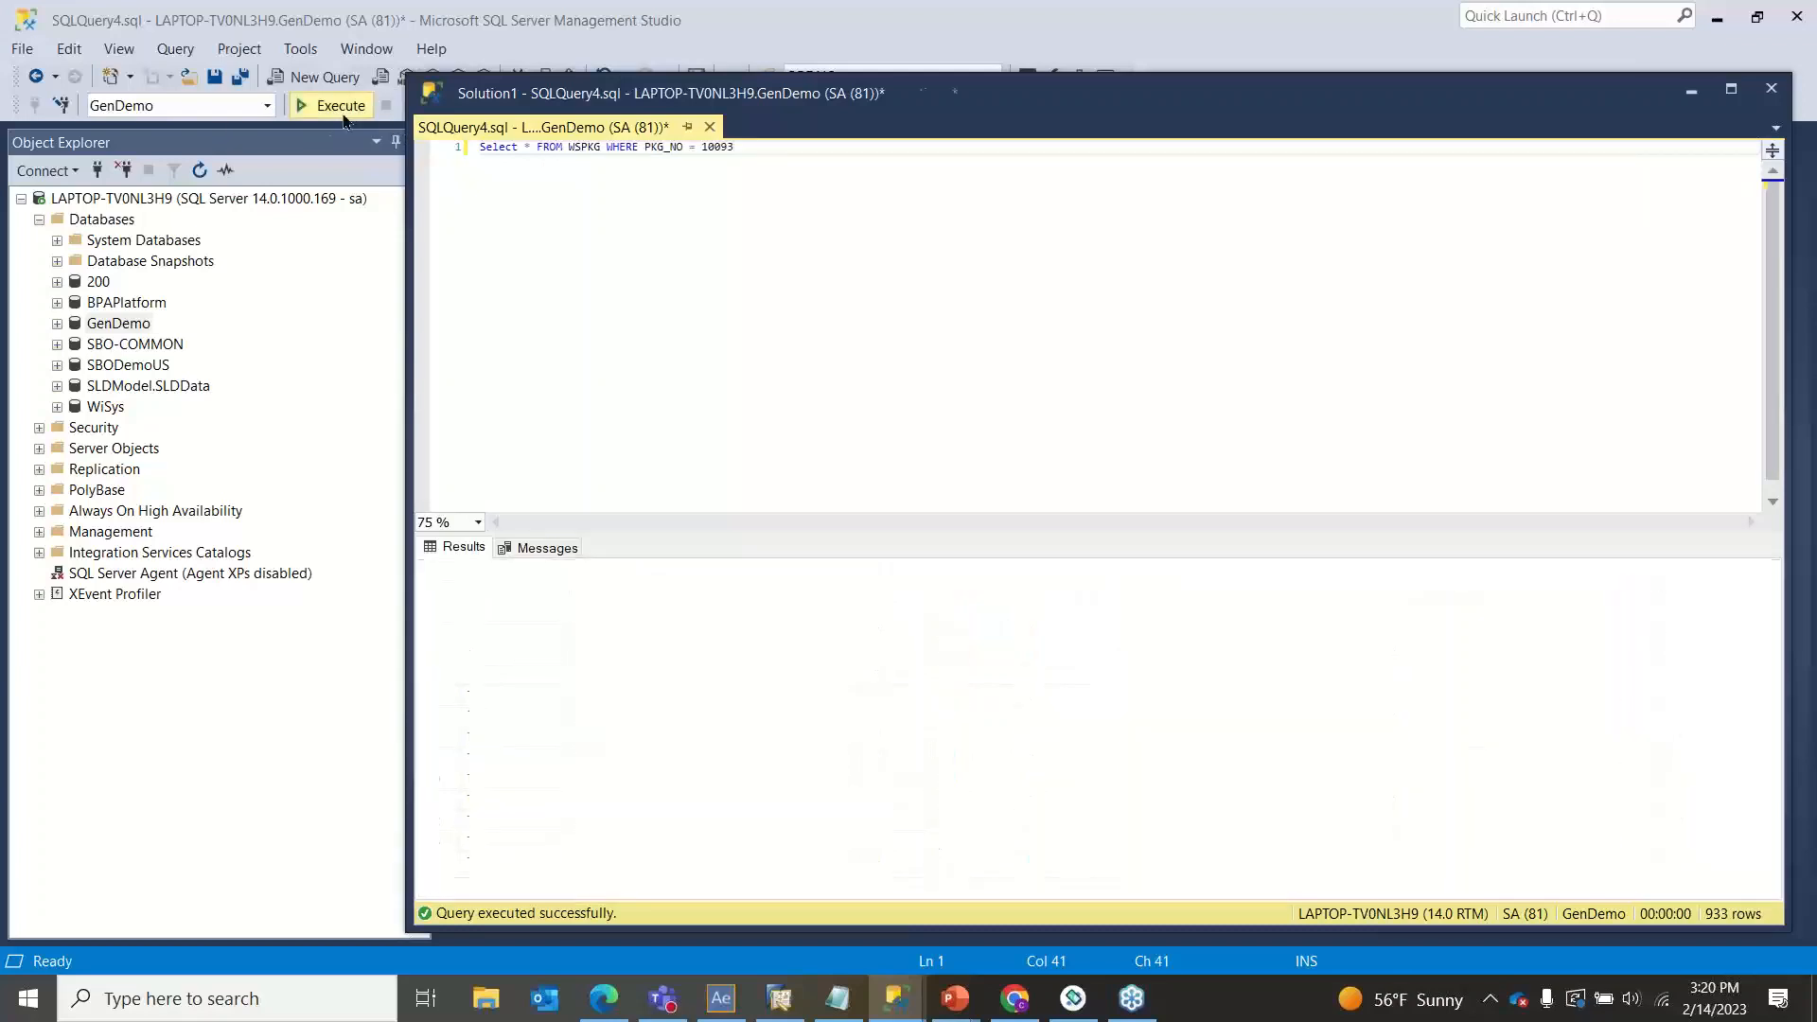
# Step: Copy the PARENTID value of package 10093 from the query results
pyautogui.moveTo(666, 877); pyautogui.dragTo(728, 871)
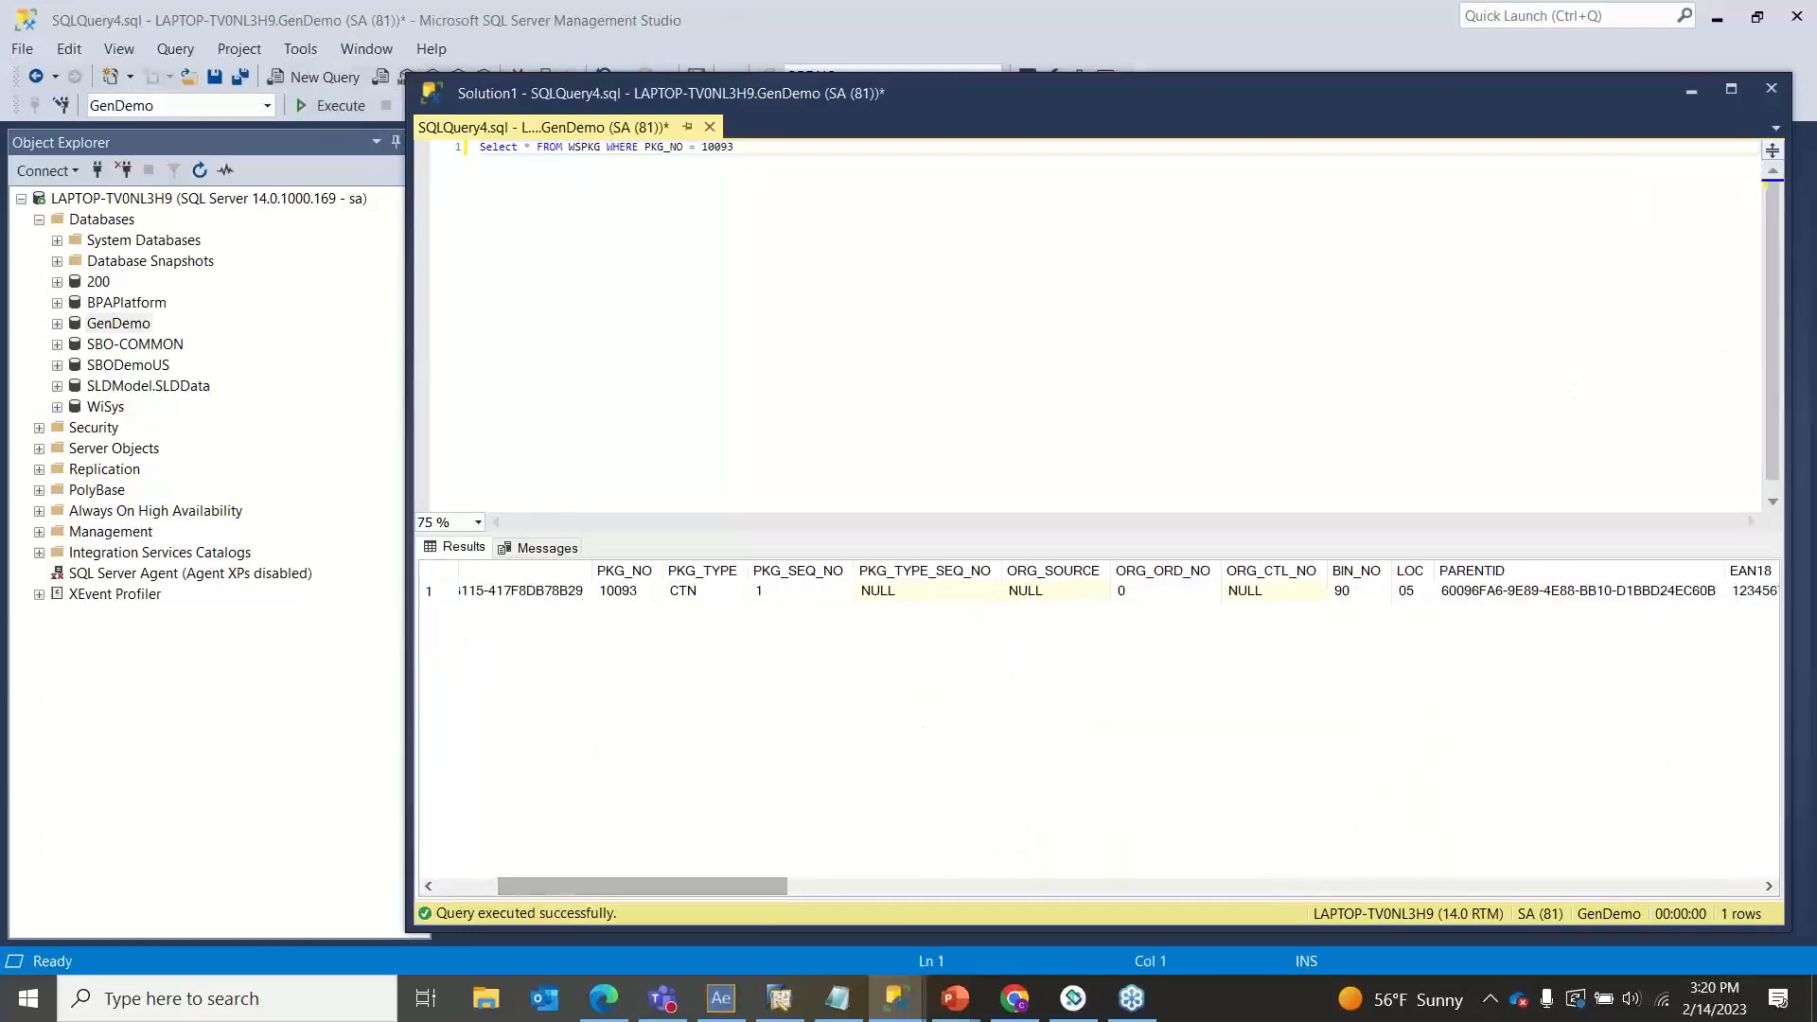
pyautogui.click(1613, 597)
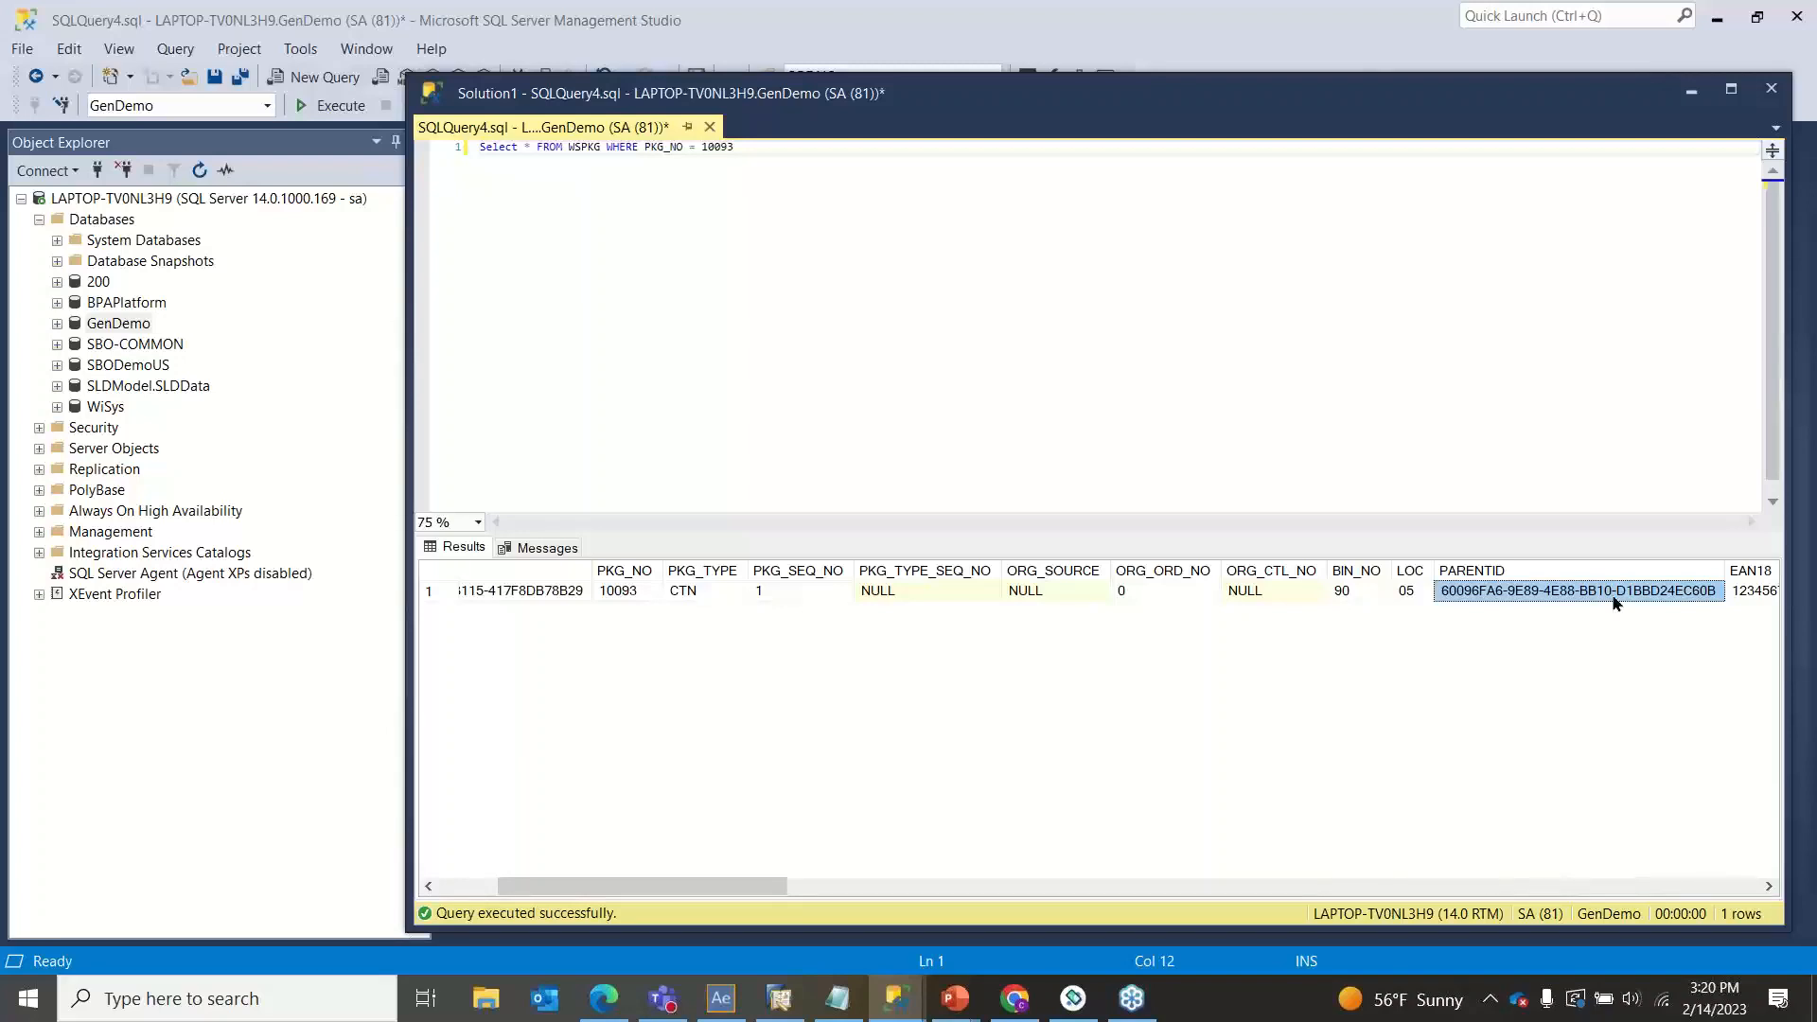
pyautogui.rightClick(1613, 598)
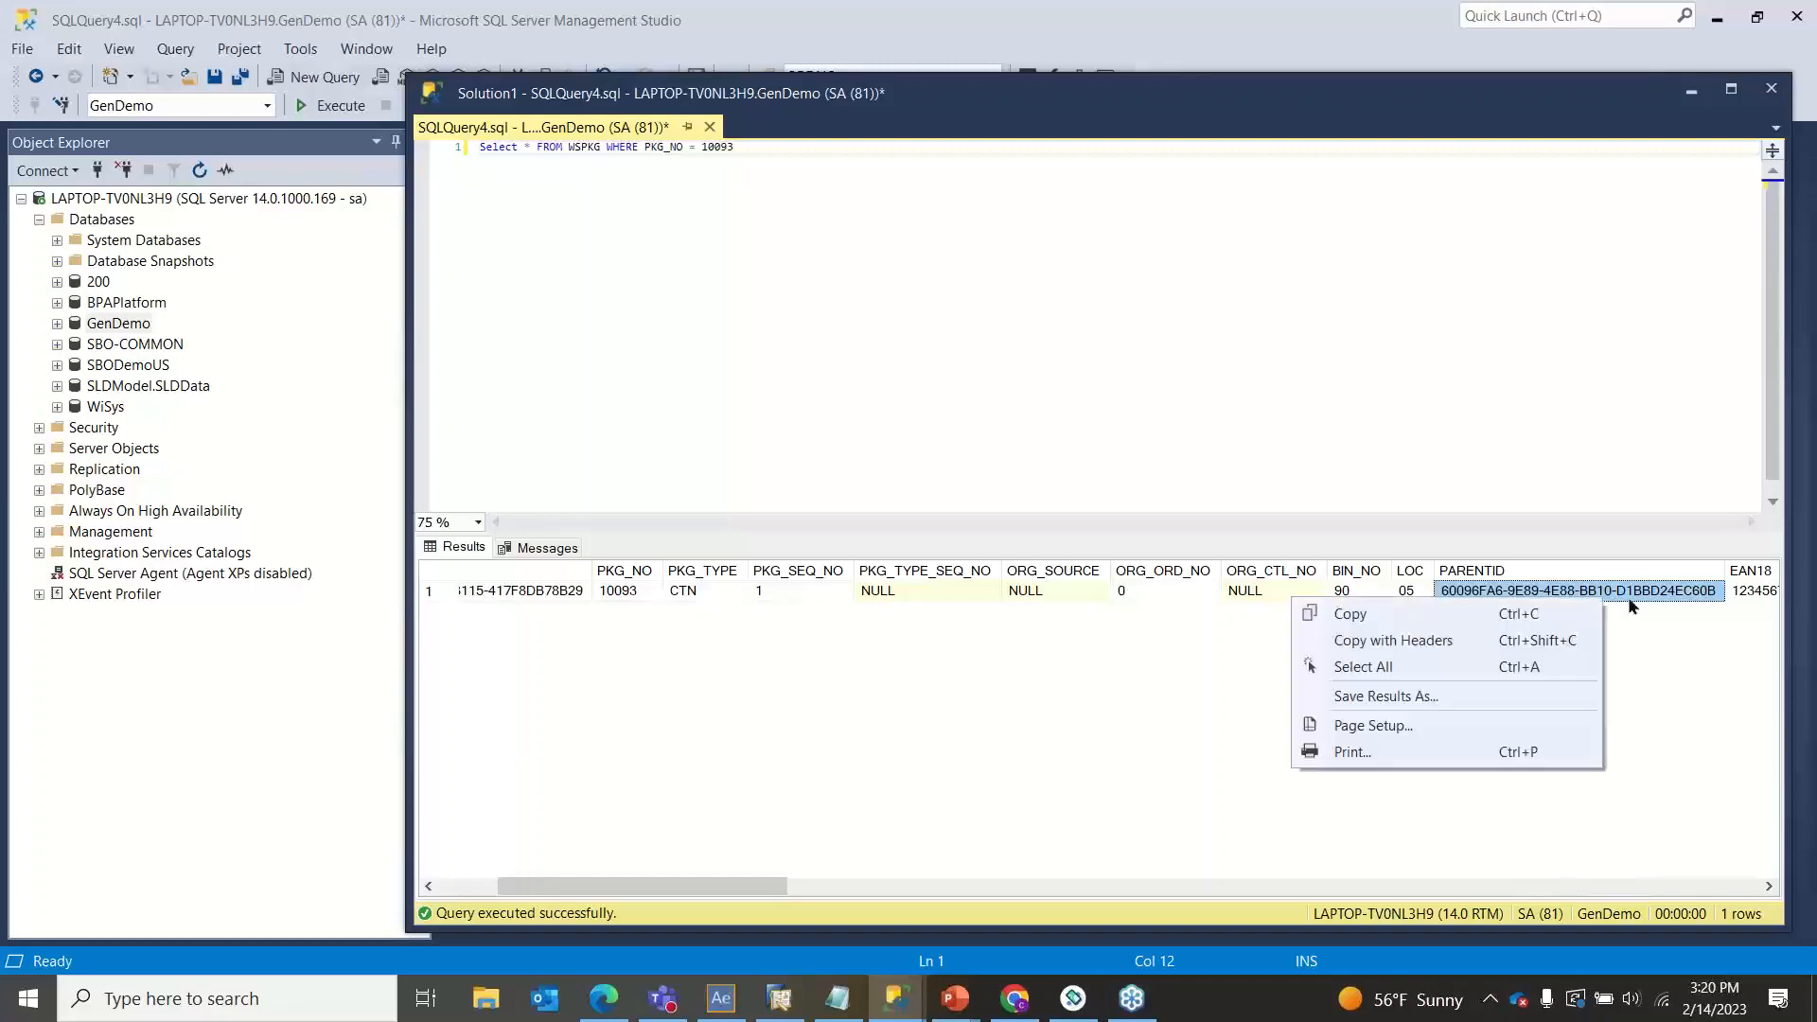
pyautogui.click(1559, 622)
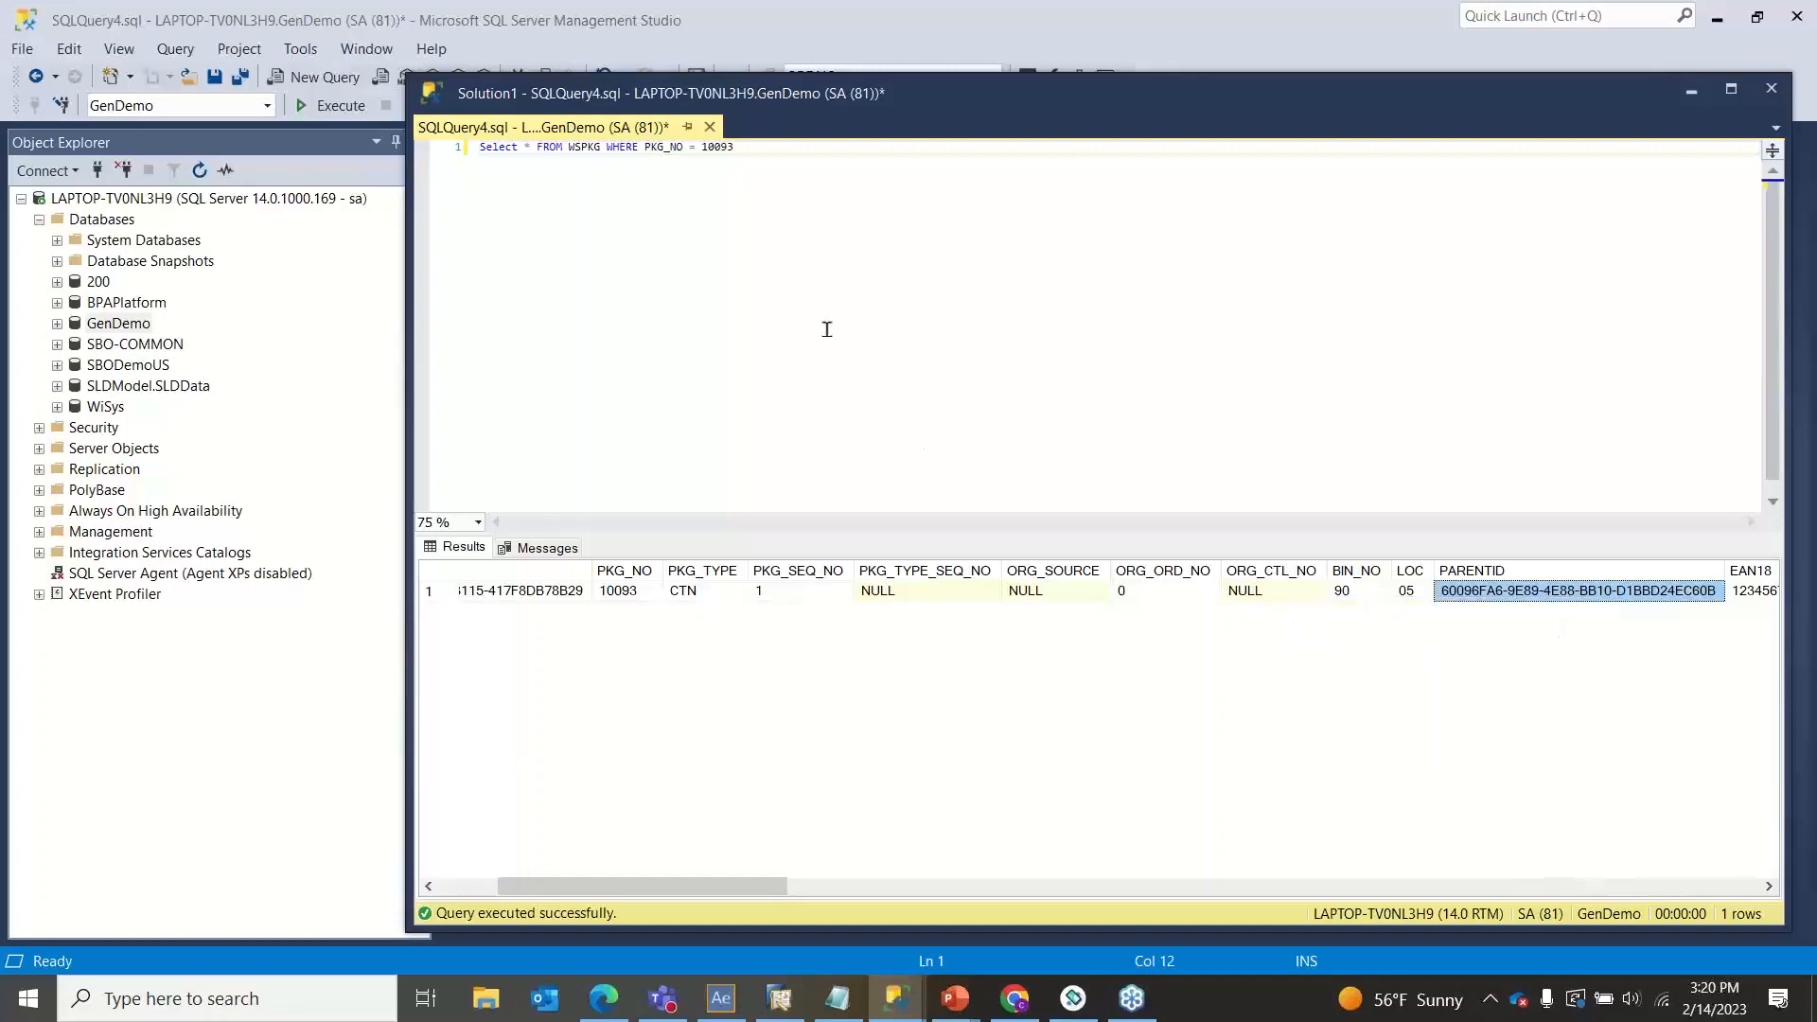
# Step: Change the WSPKG filter to PKG_ID equal to the copied parent ID in quotes, and run the query
pyautogui.click(677, 147)
pyautogui.press('BackSpace')
pyautogui.press('BackSpace')
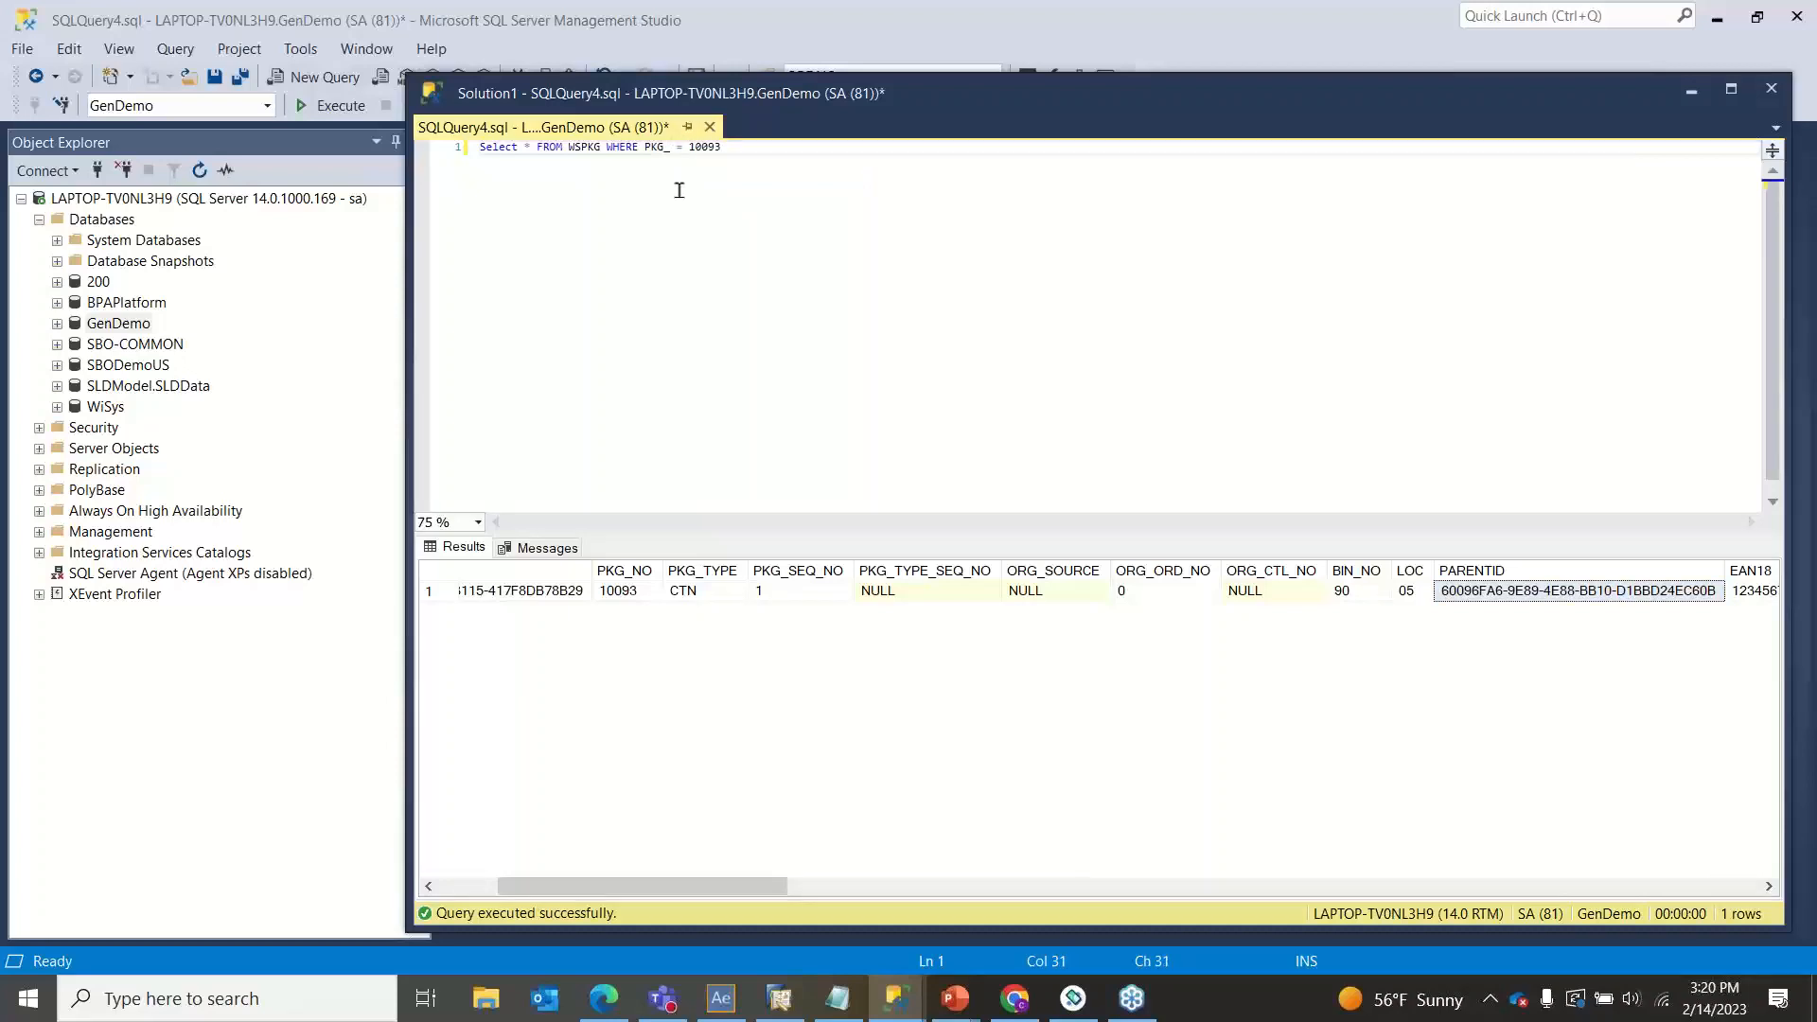
pyautogui.write('ID')
pyautogui.doubleClick(703, 148)
pyautogui.write("'")
pyautogui.hotkey('ctrl', 'v')
pyautogui.write("'")
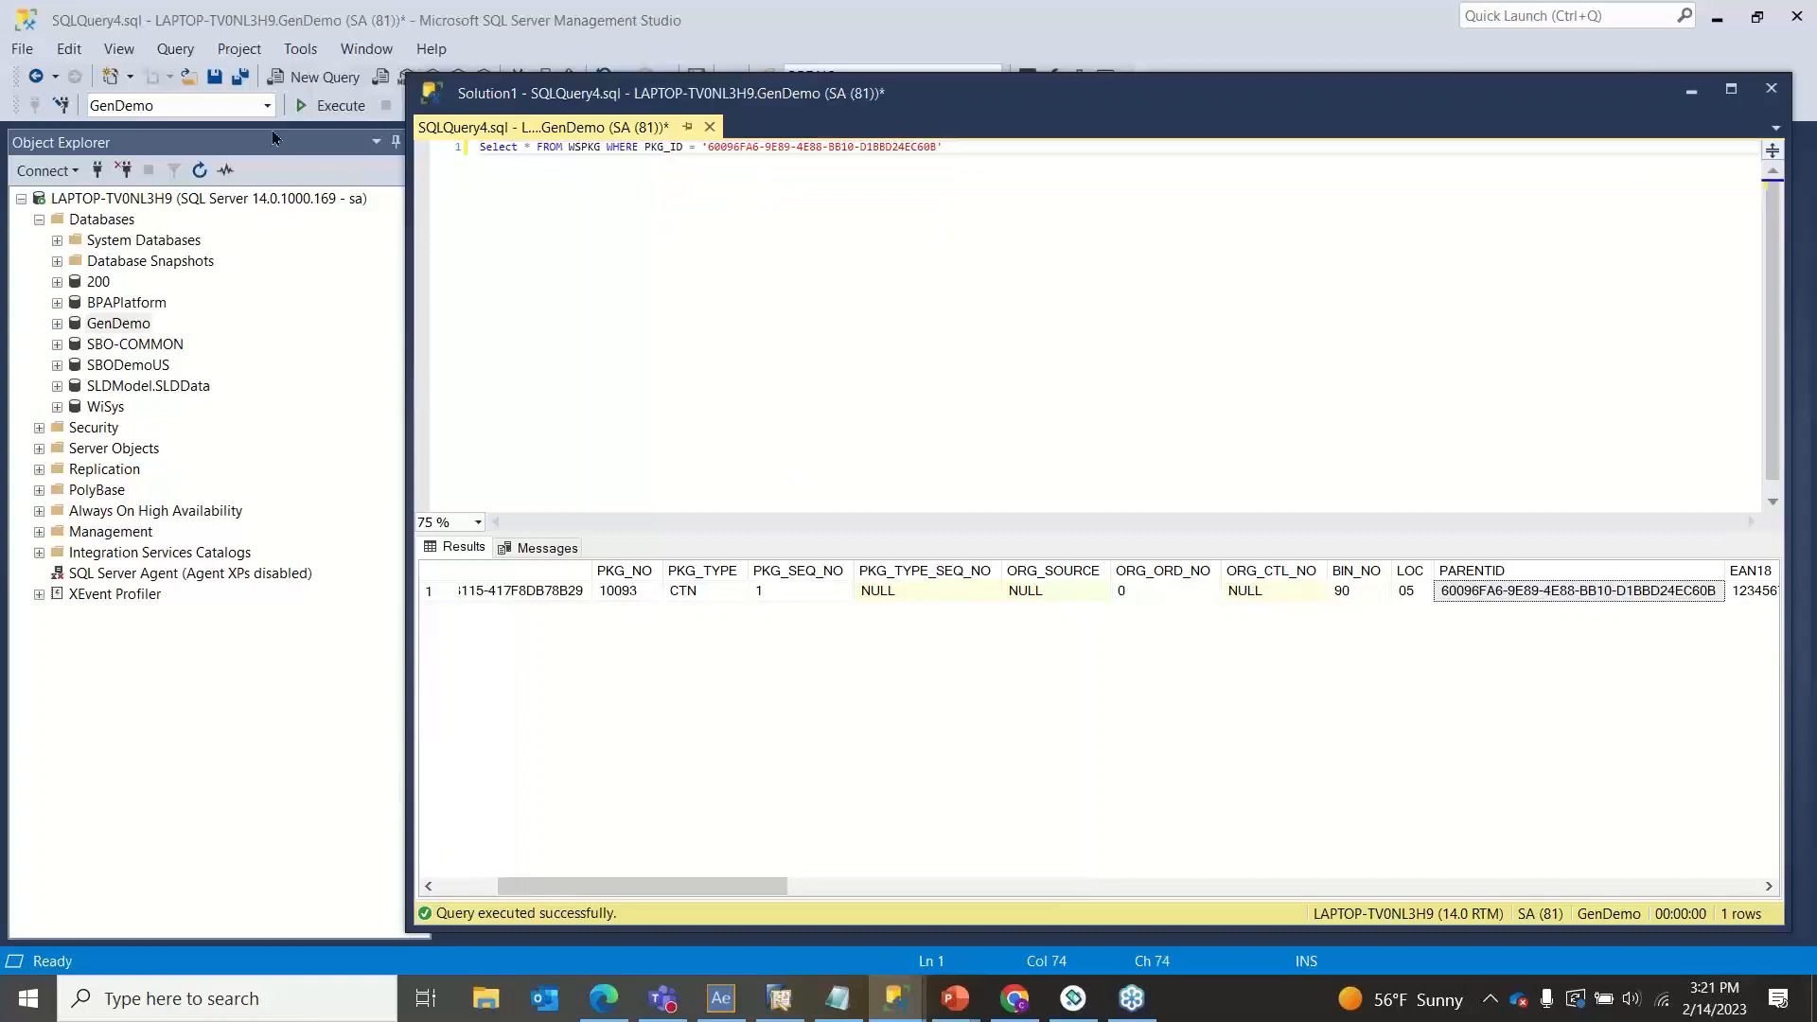
pyautogui.click(321, 105)
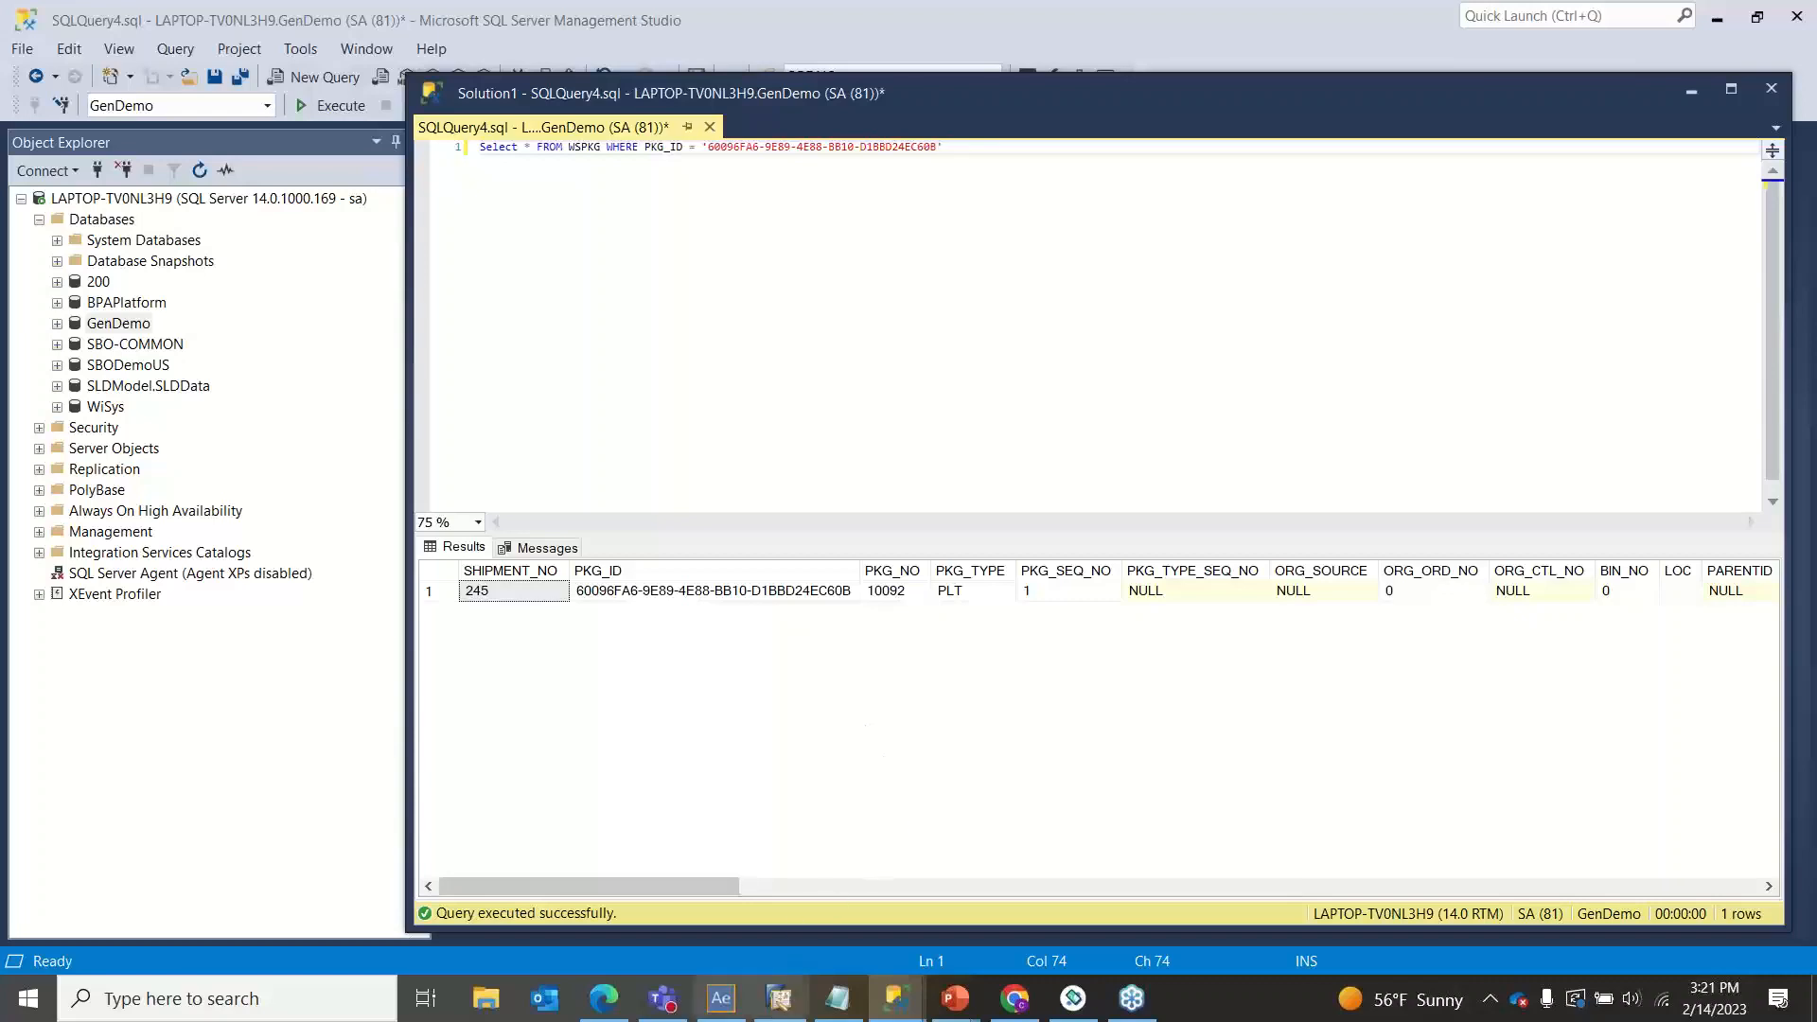
# Step: Switch back to Agility Explorer, open the package types in the Packing and Shipping options, and collapse the carton and pallet sizes
pyautogui.click(720, 999)
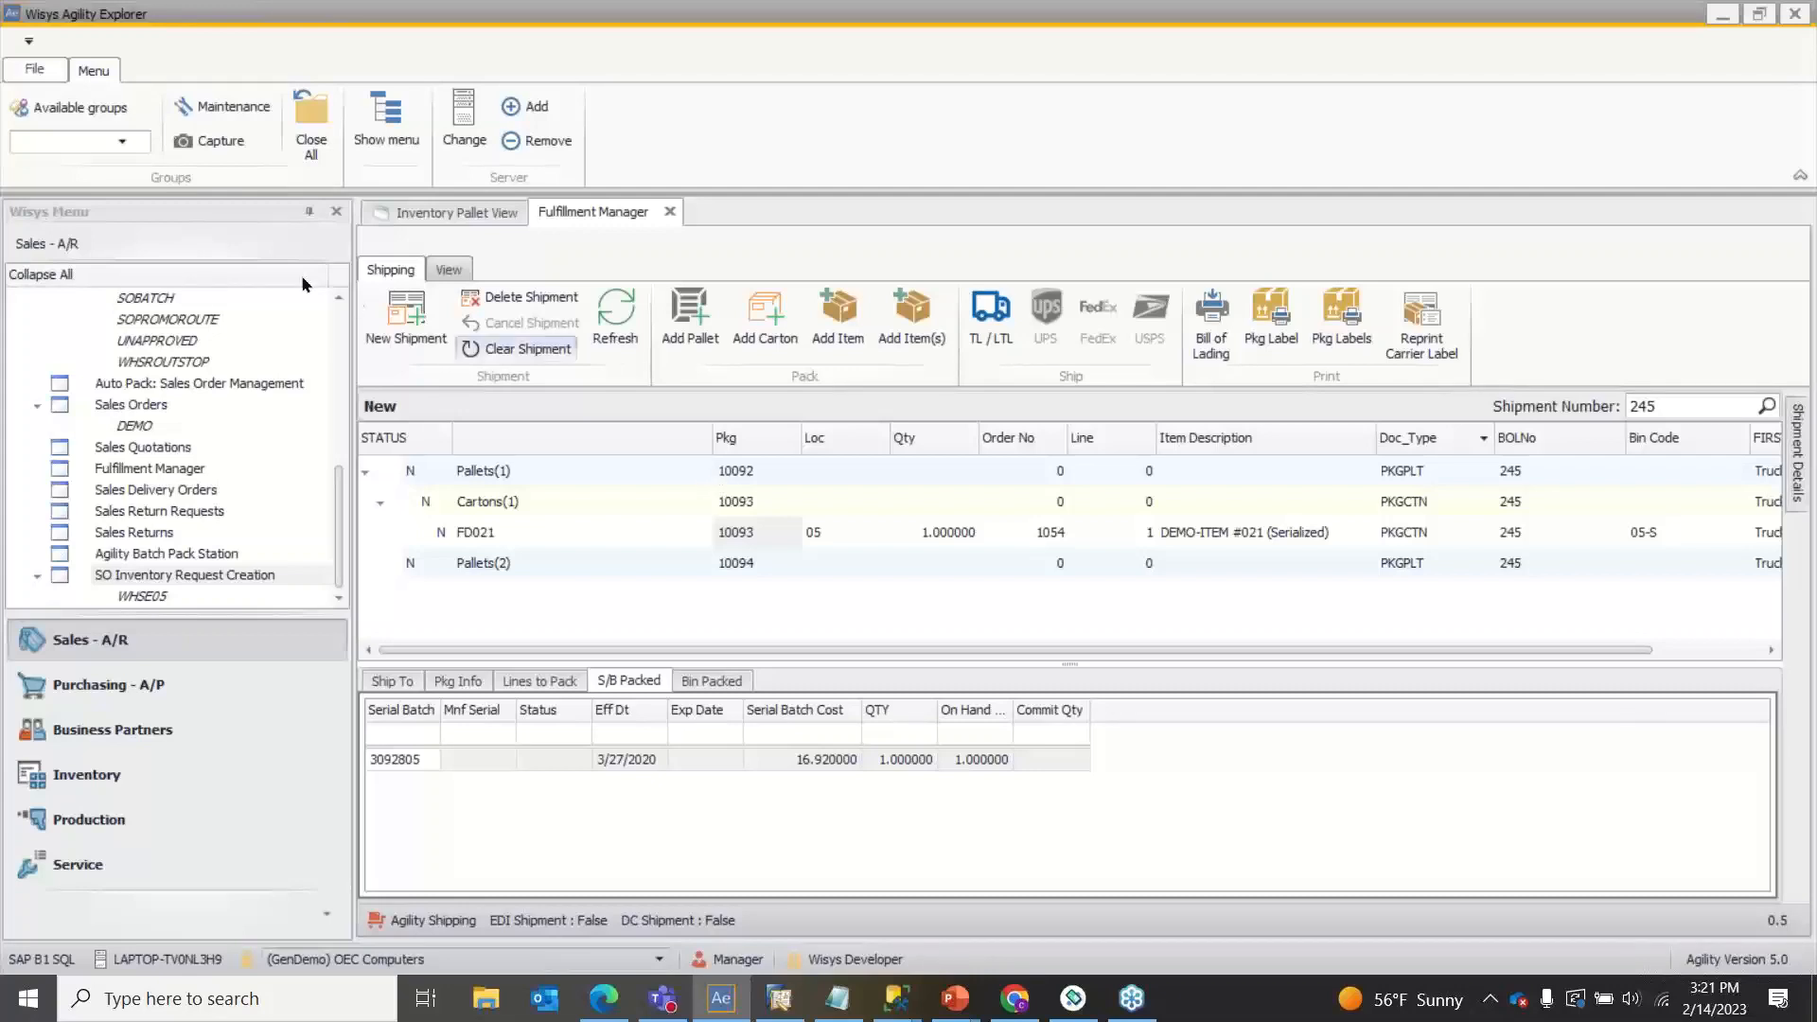
pyautogui.click(15, 74)
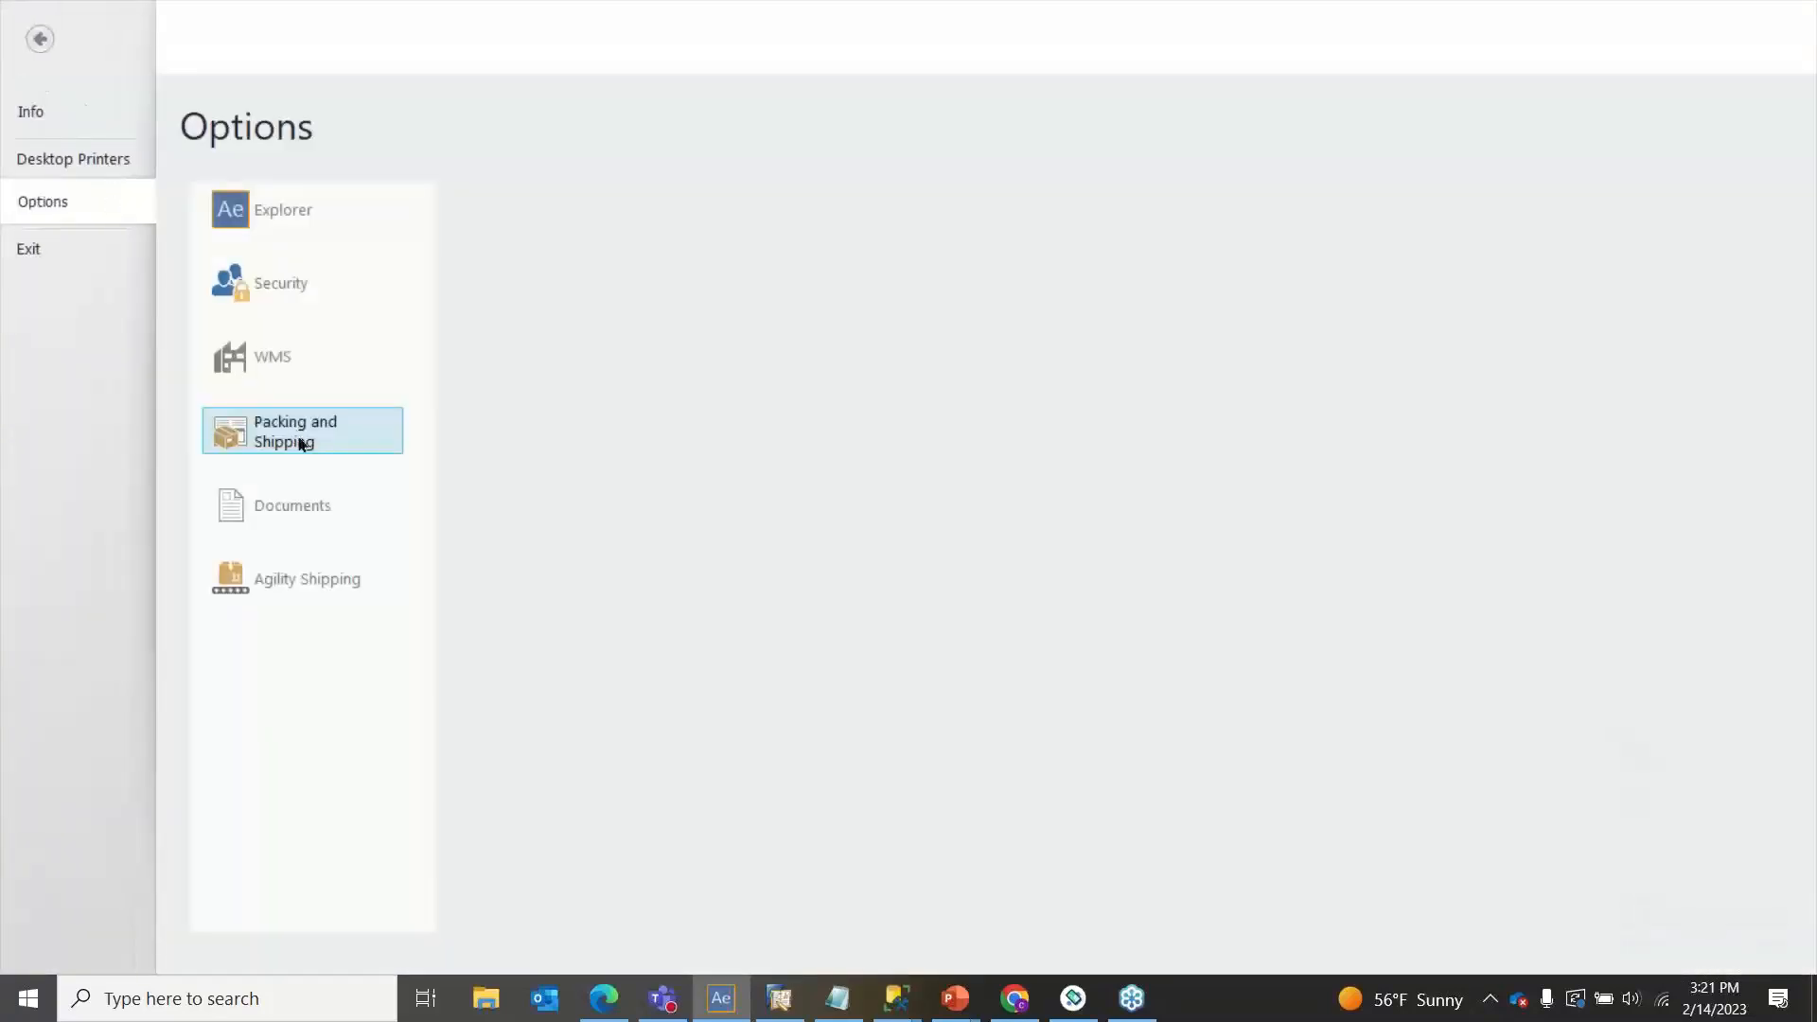
pyautogui.click(294, 438)
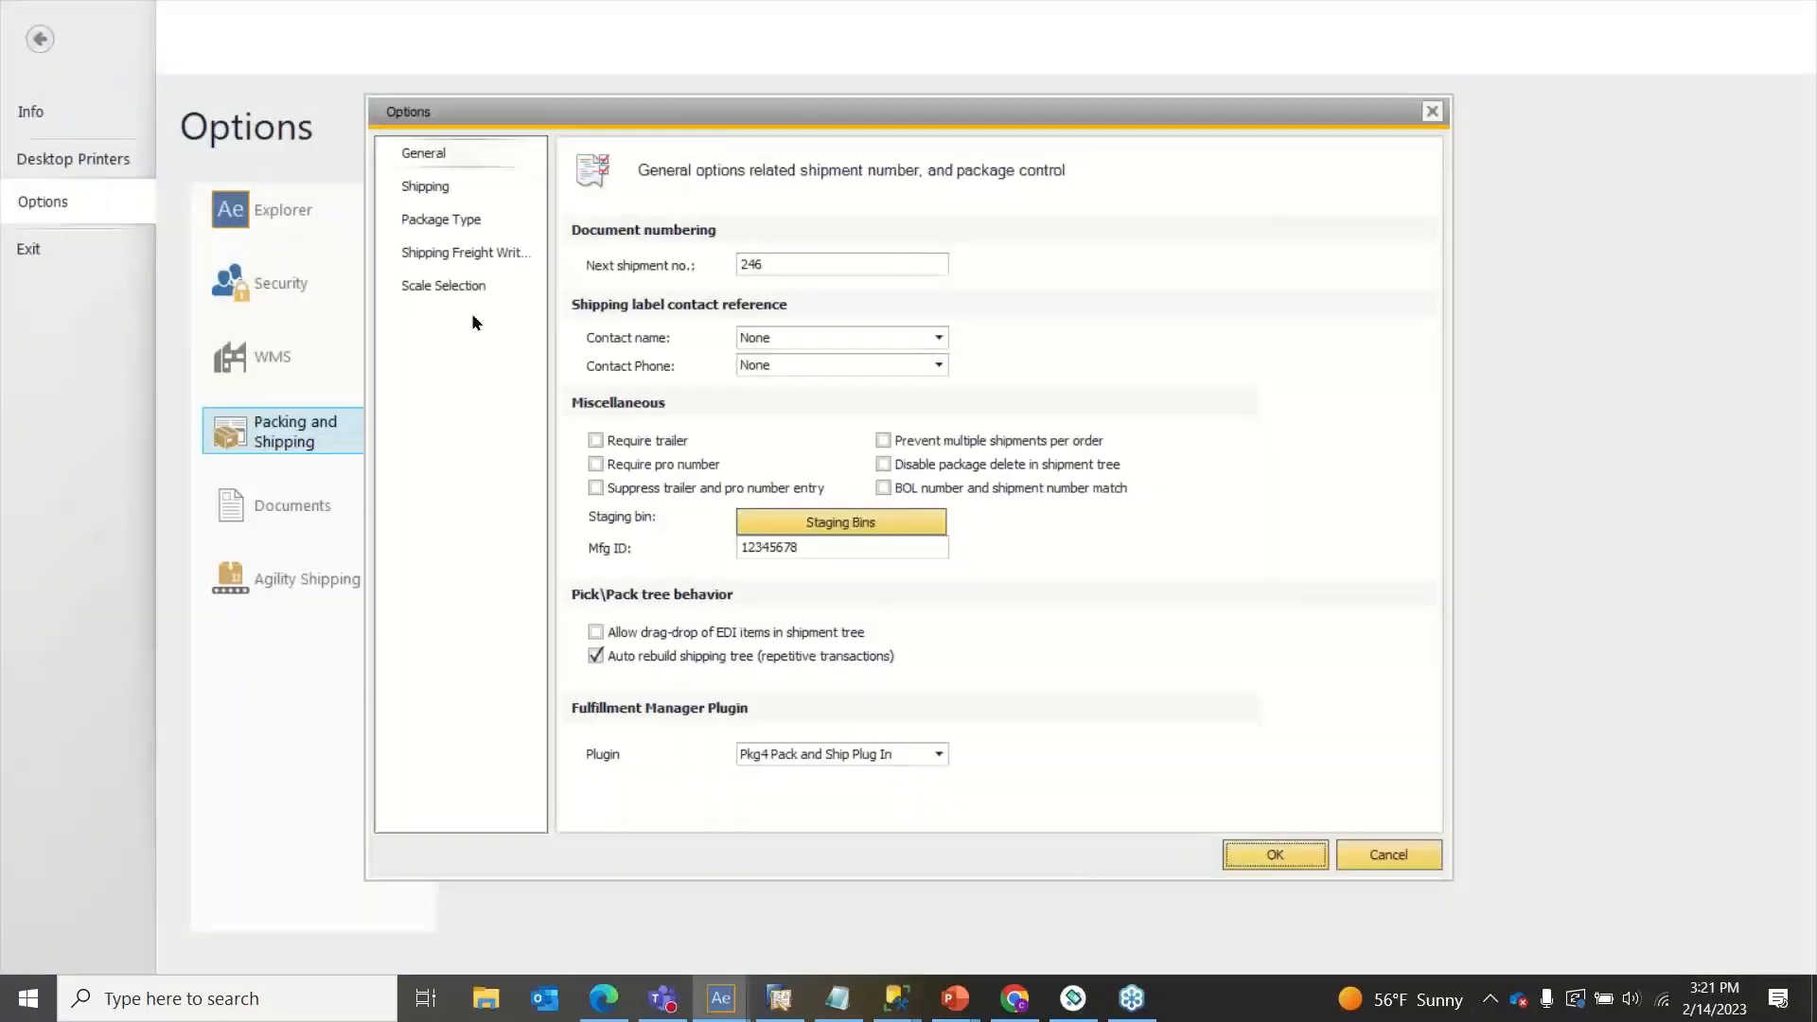
pyautogui.click(457, 232)
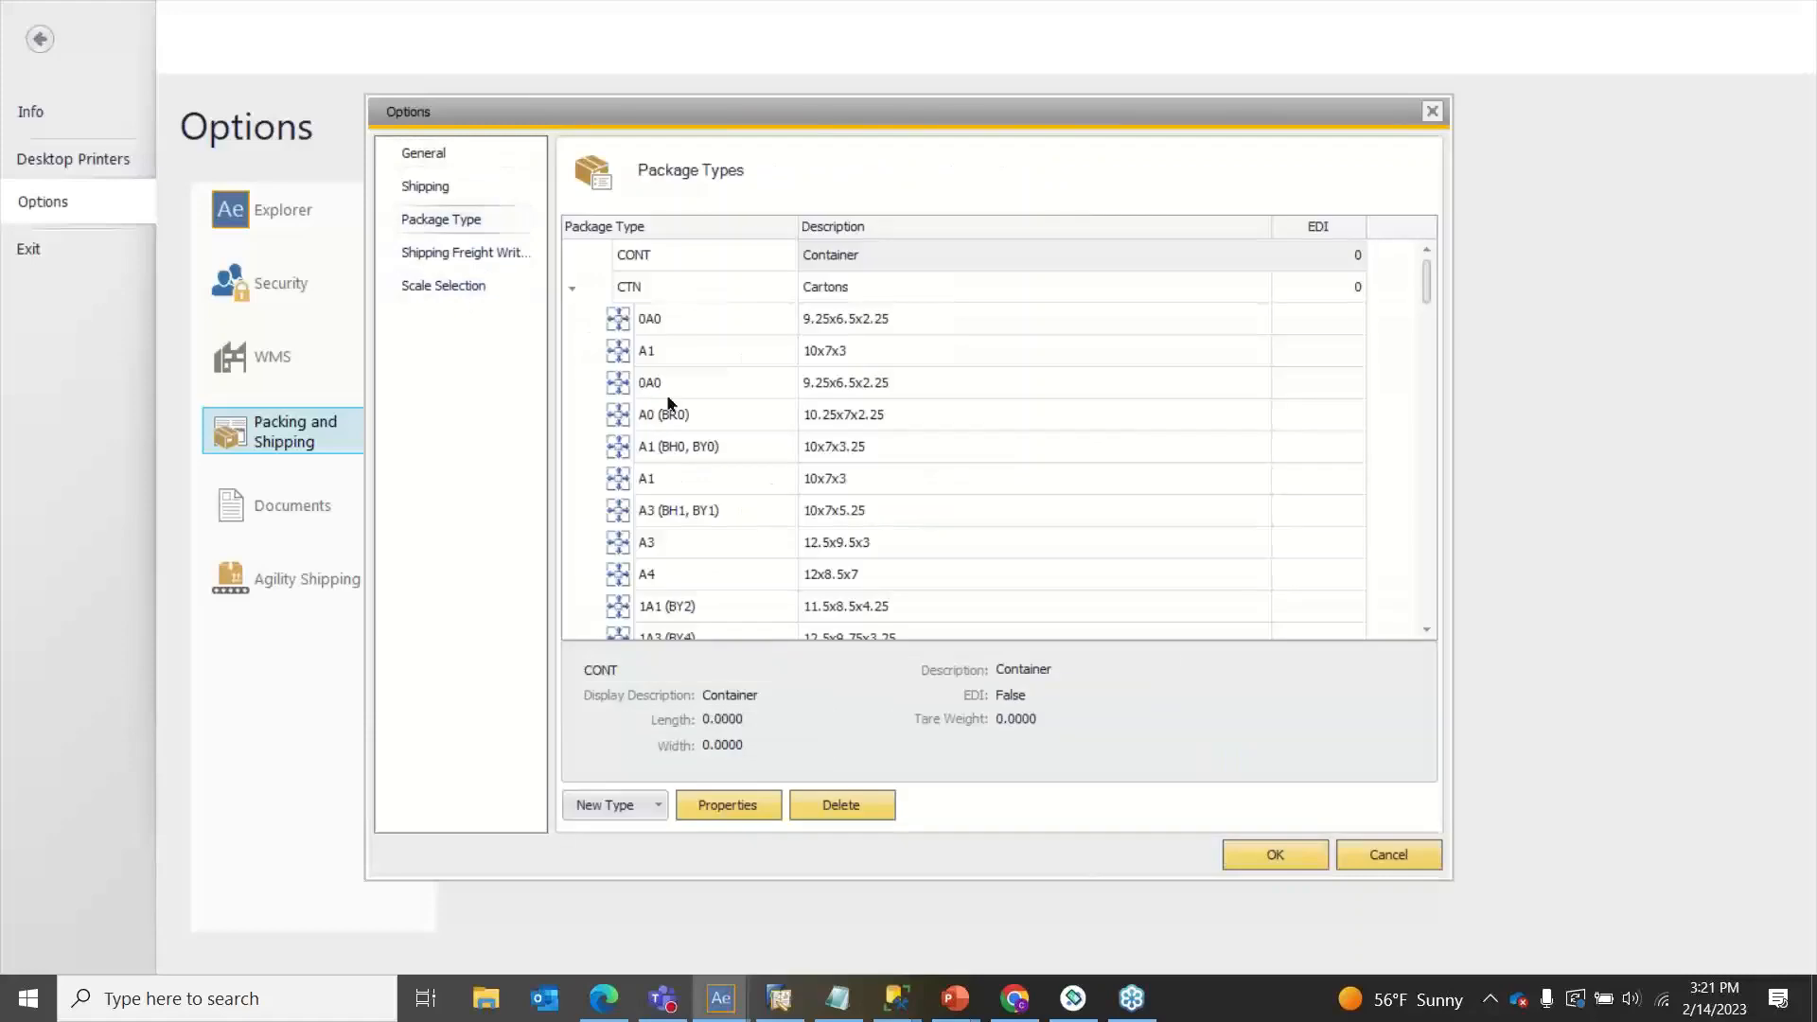
pyautogui.click(571, 288)
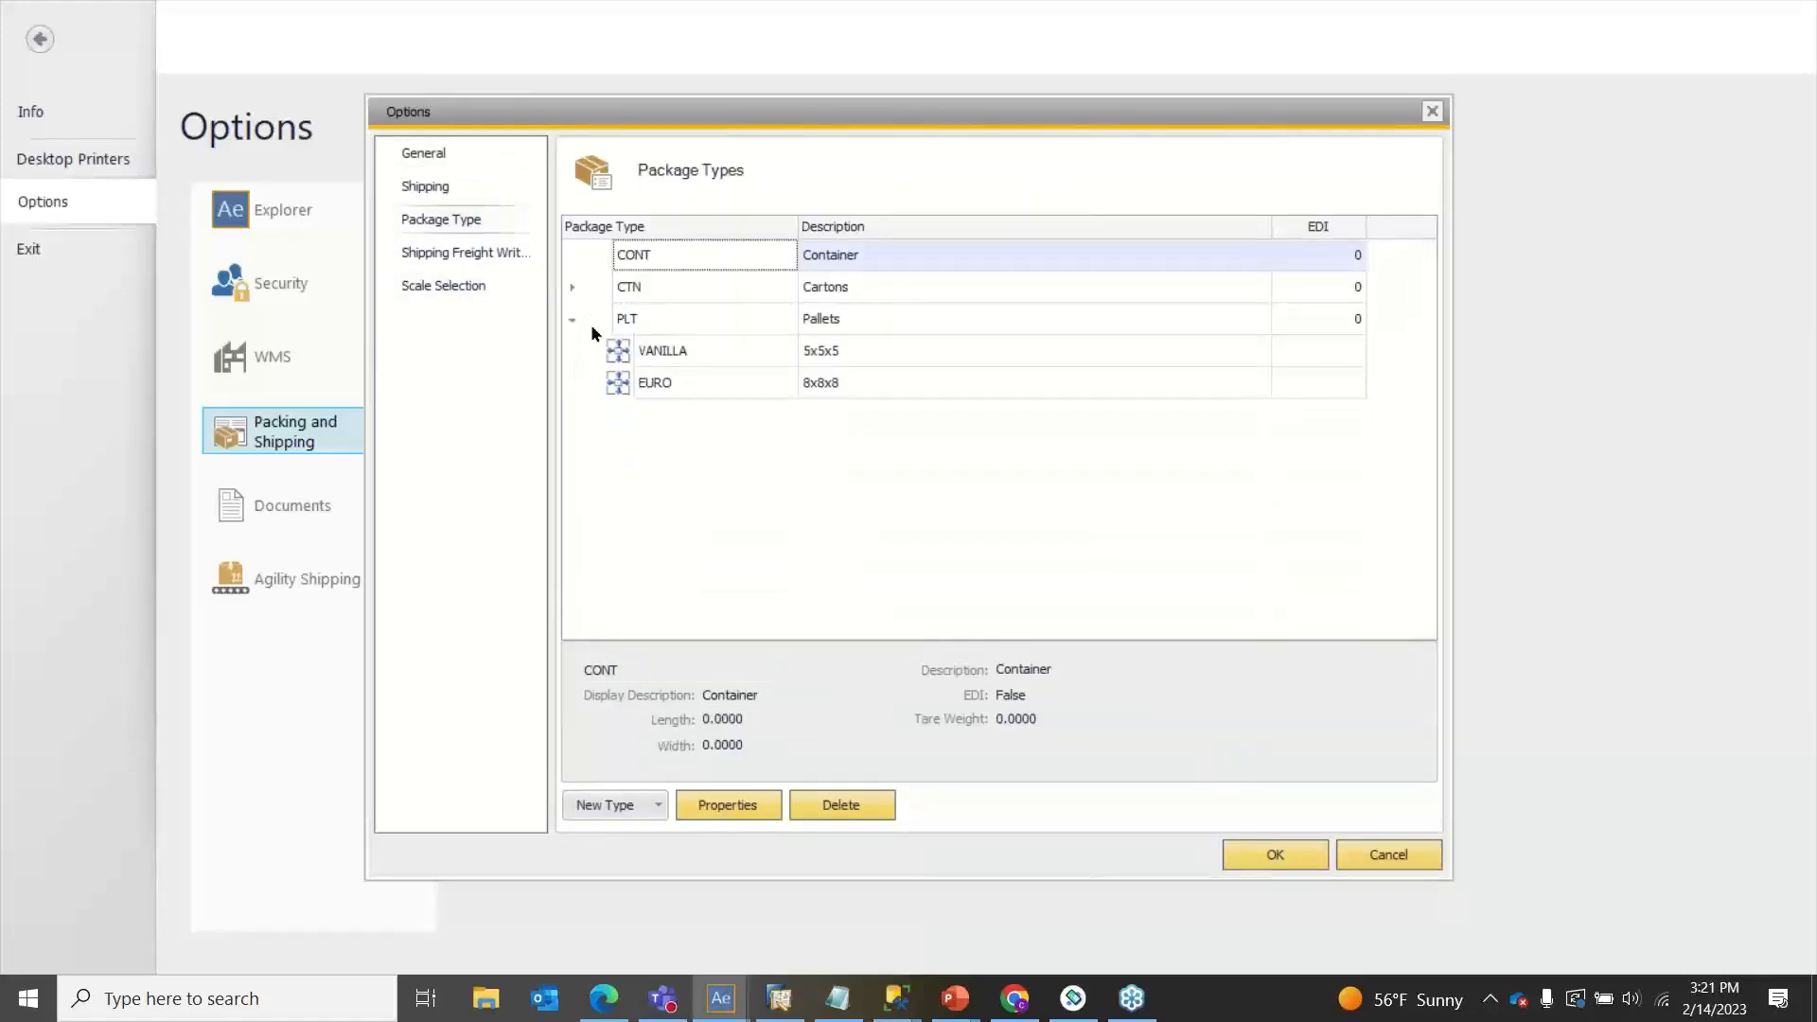
pyautogui.click(571, 319)
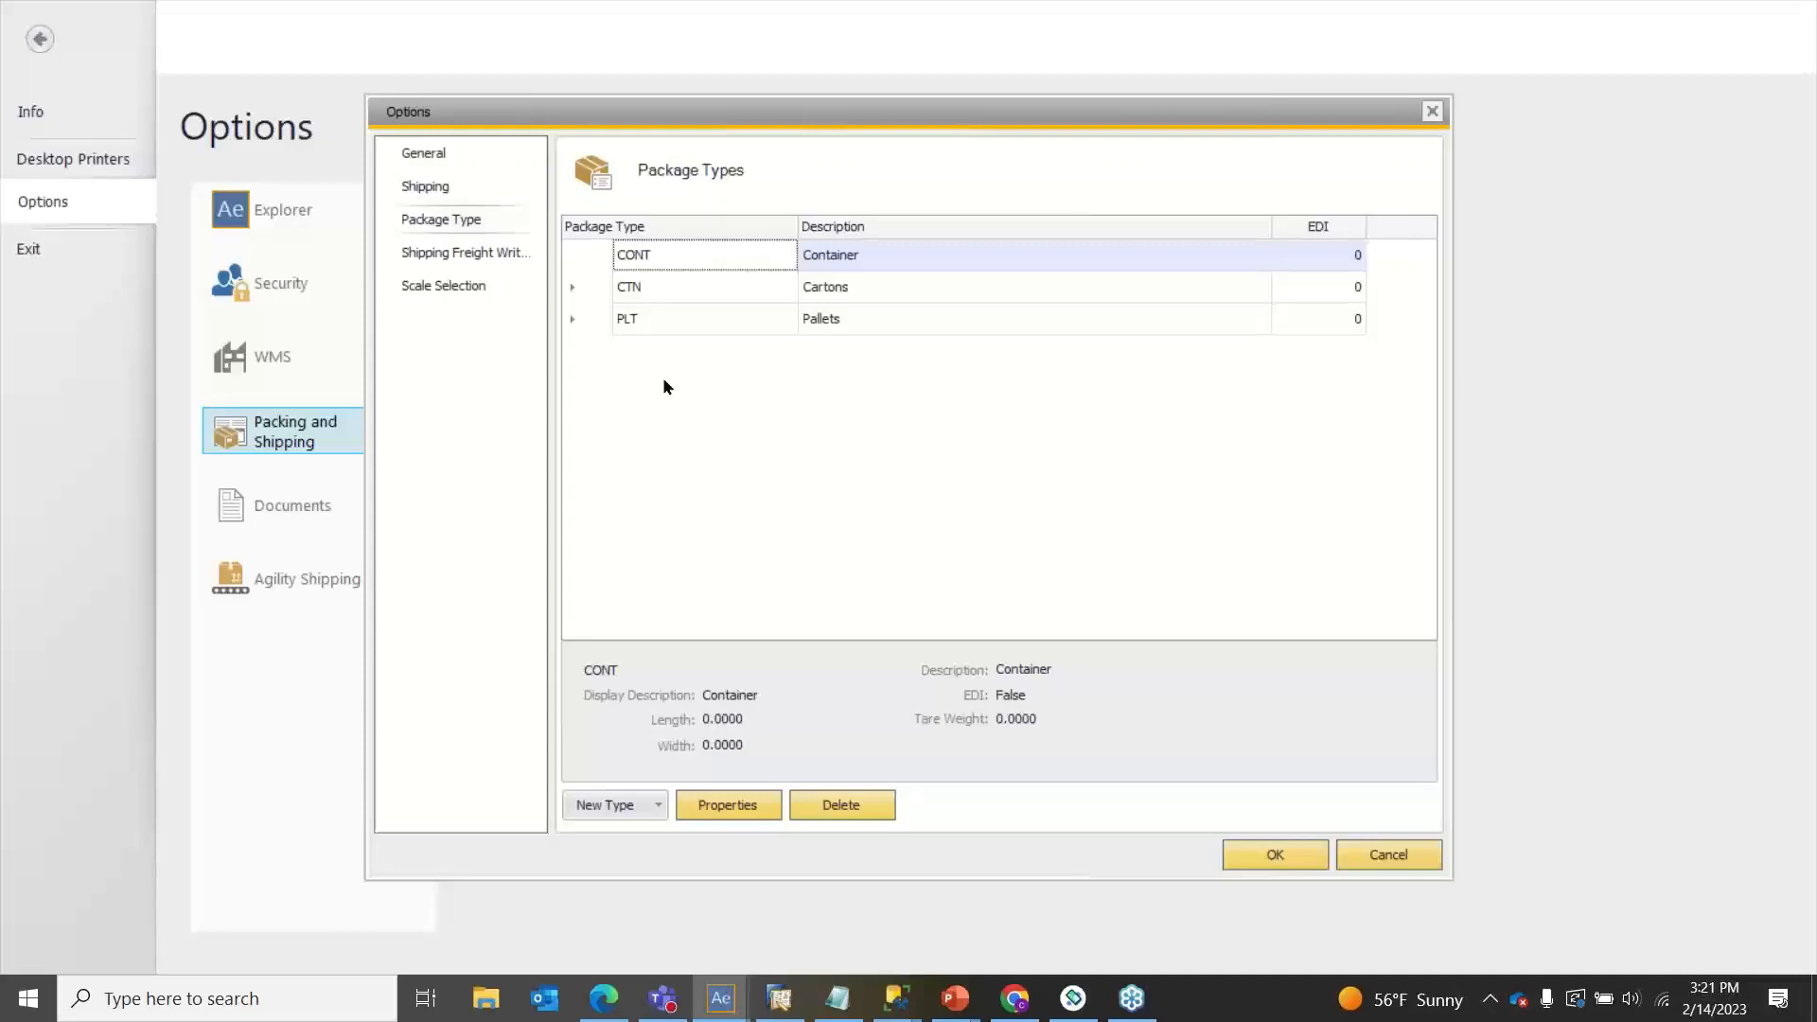
# Step: Try to set up a new package type with code BTL and Cartons as its parent package
pyautogui.click(659, 804)
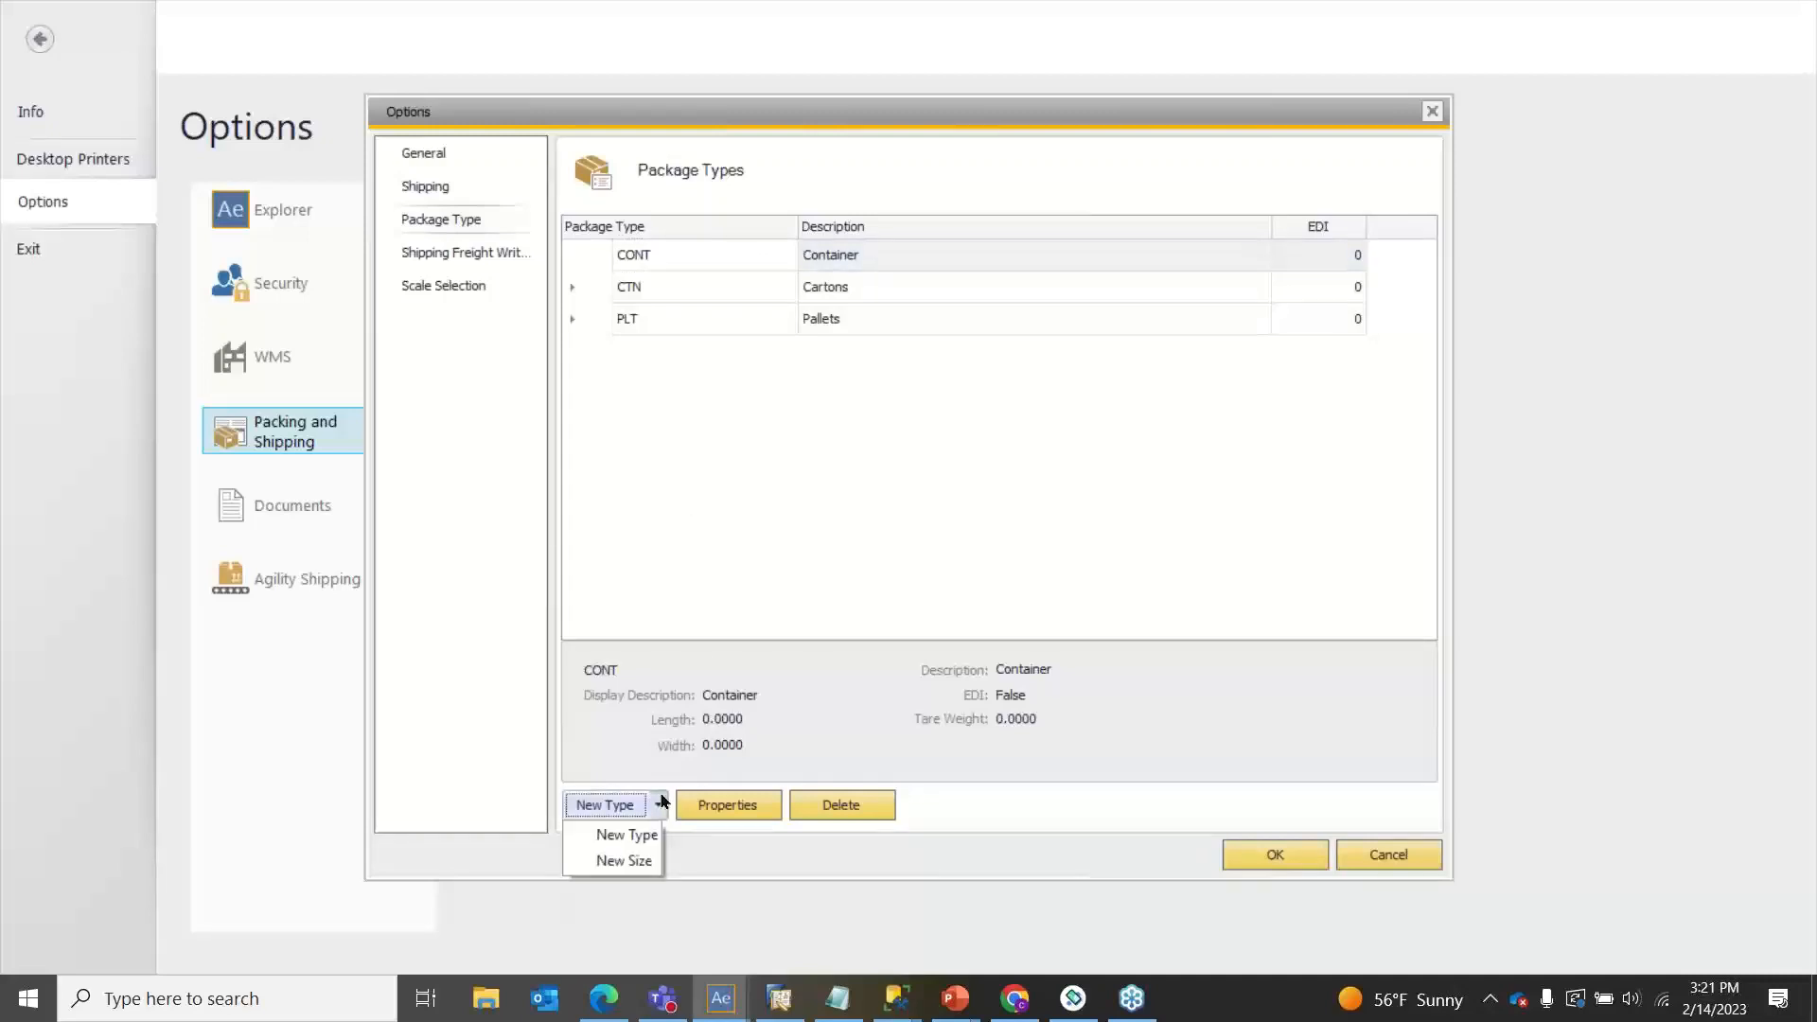
pyautogui.click(649, 832)
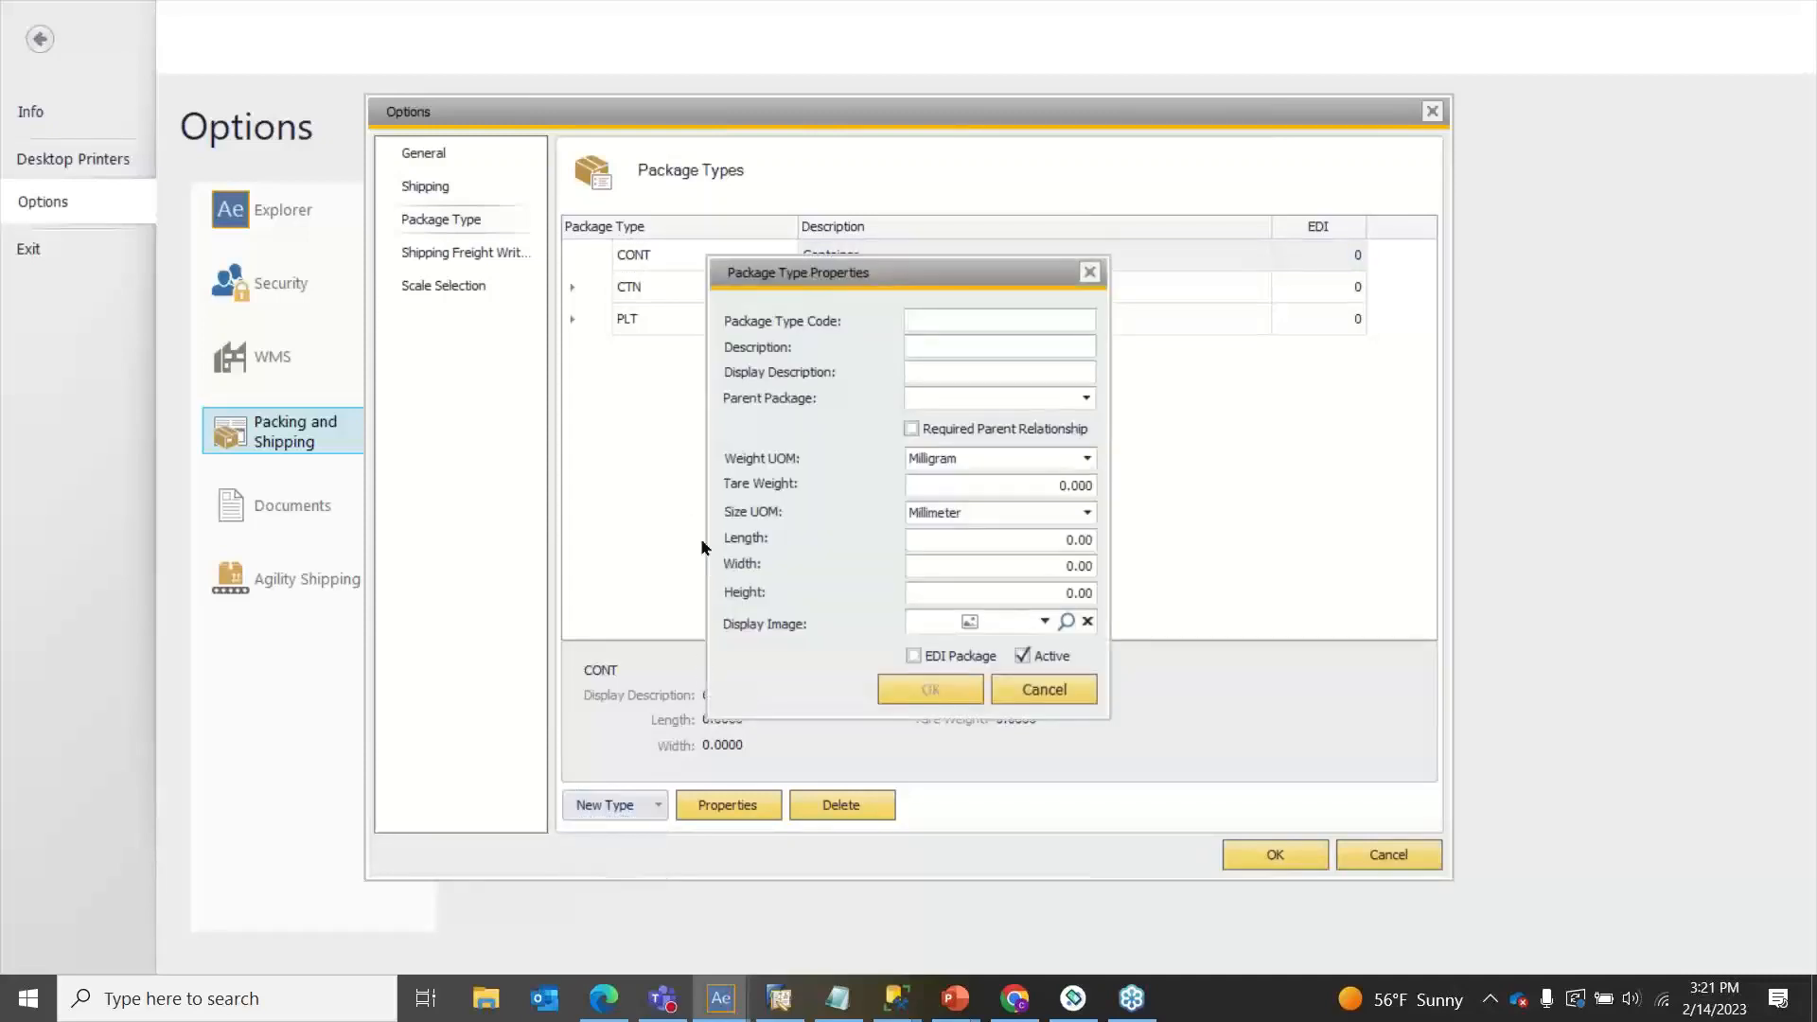
pyautogui.moveTo(826, 274); pyautogui.dragTo(832, 261)
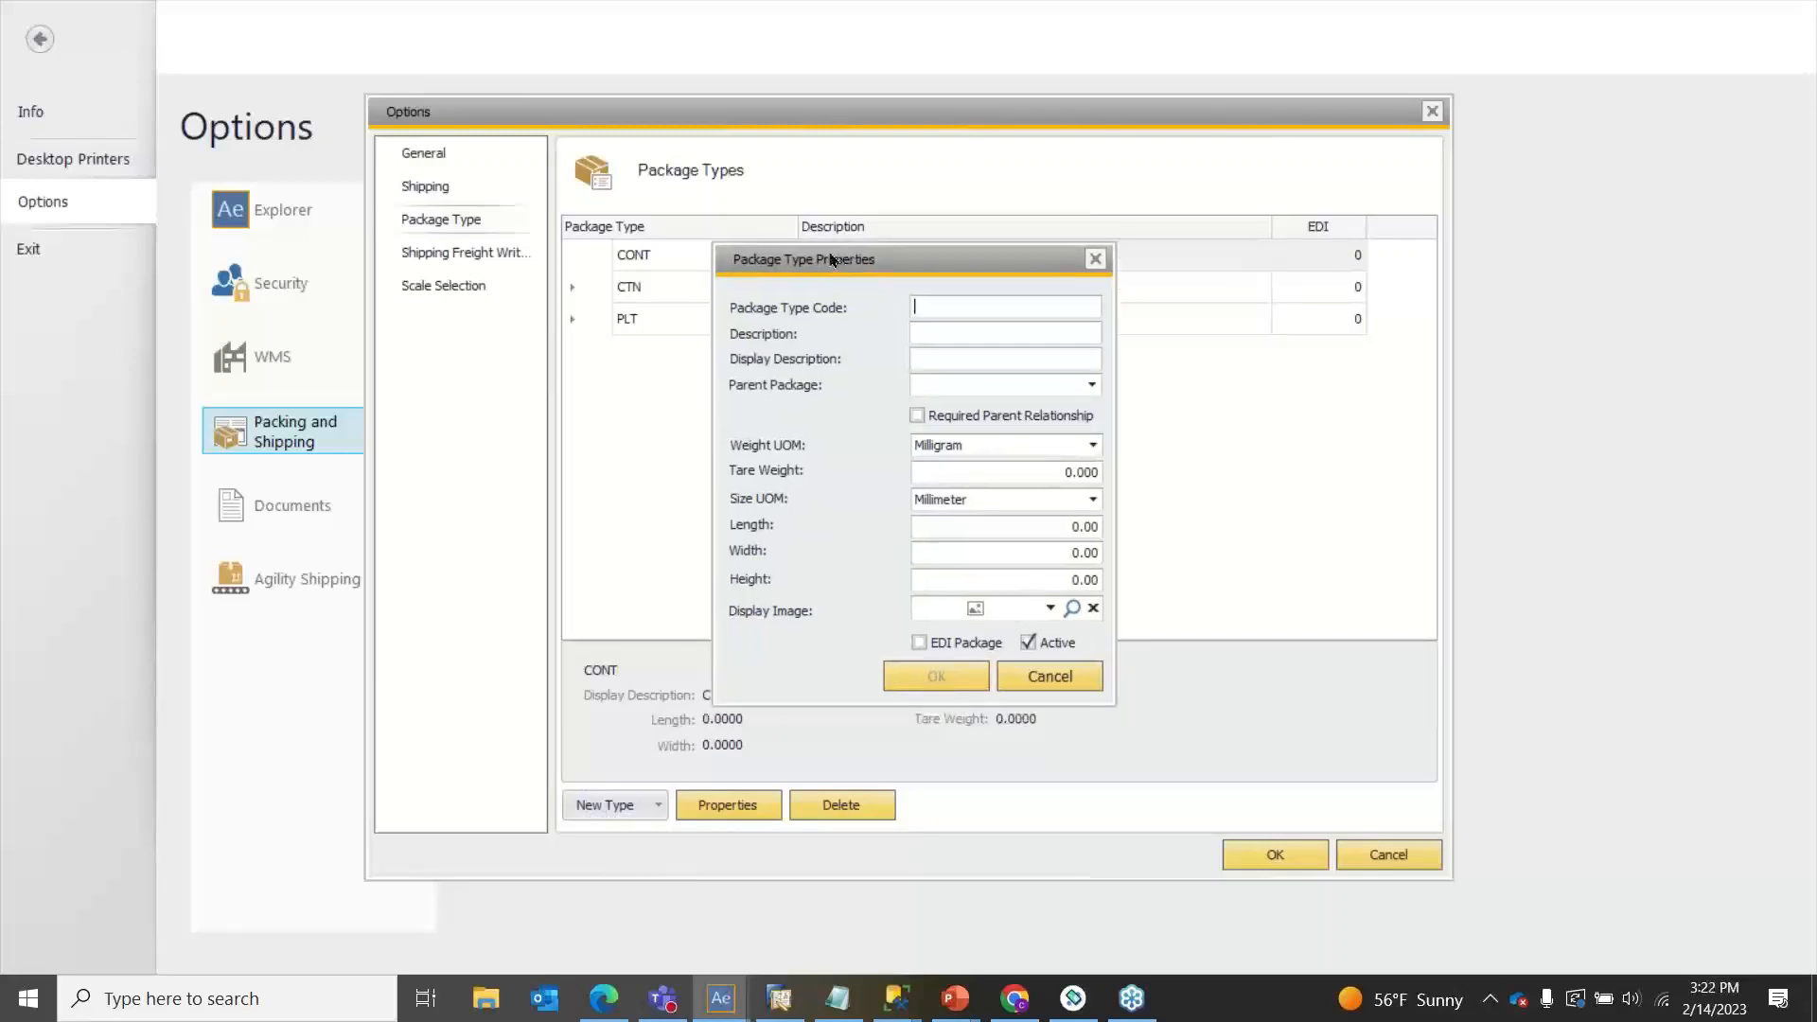
pyautogui.write('BTL')
pyautogui.click(950, 333)
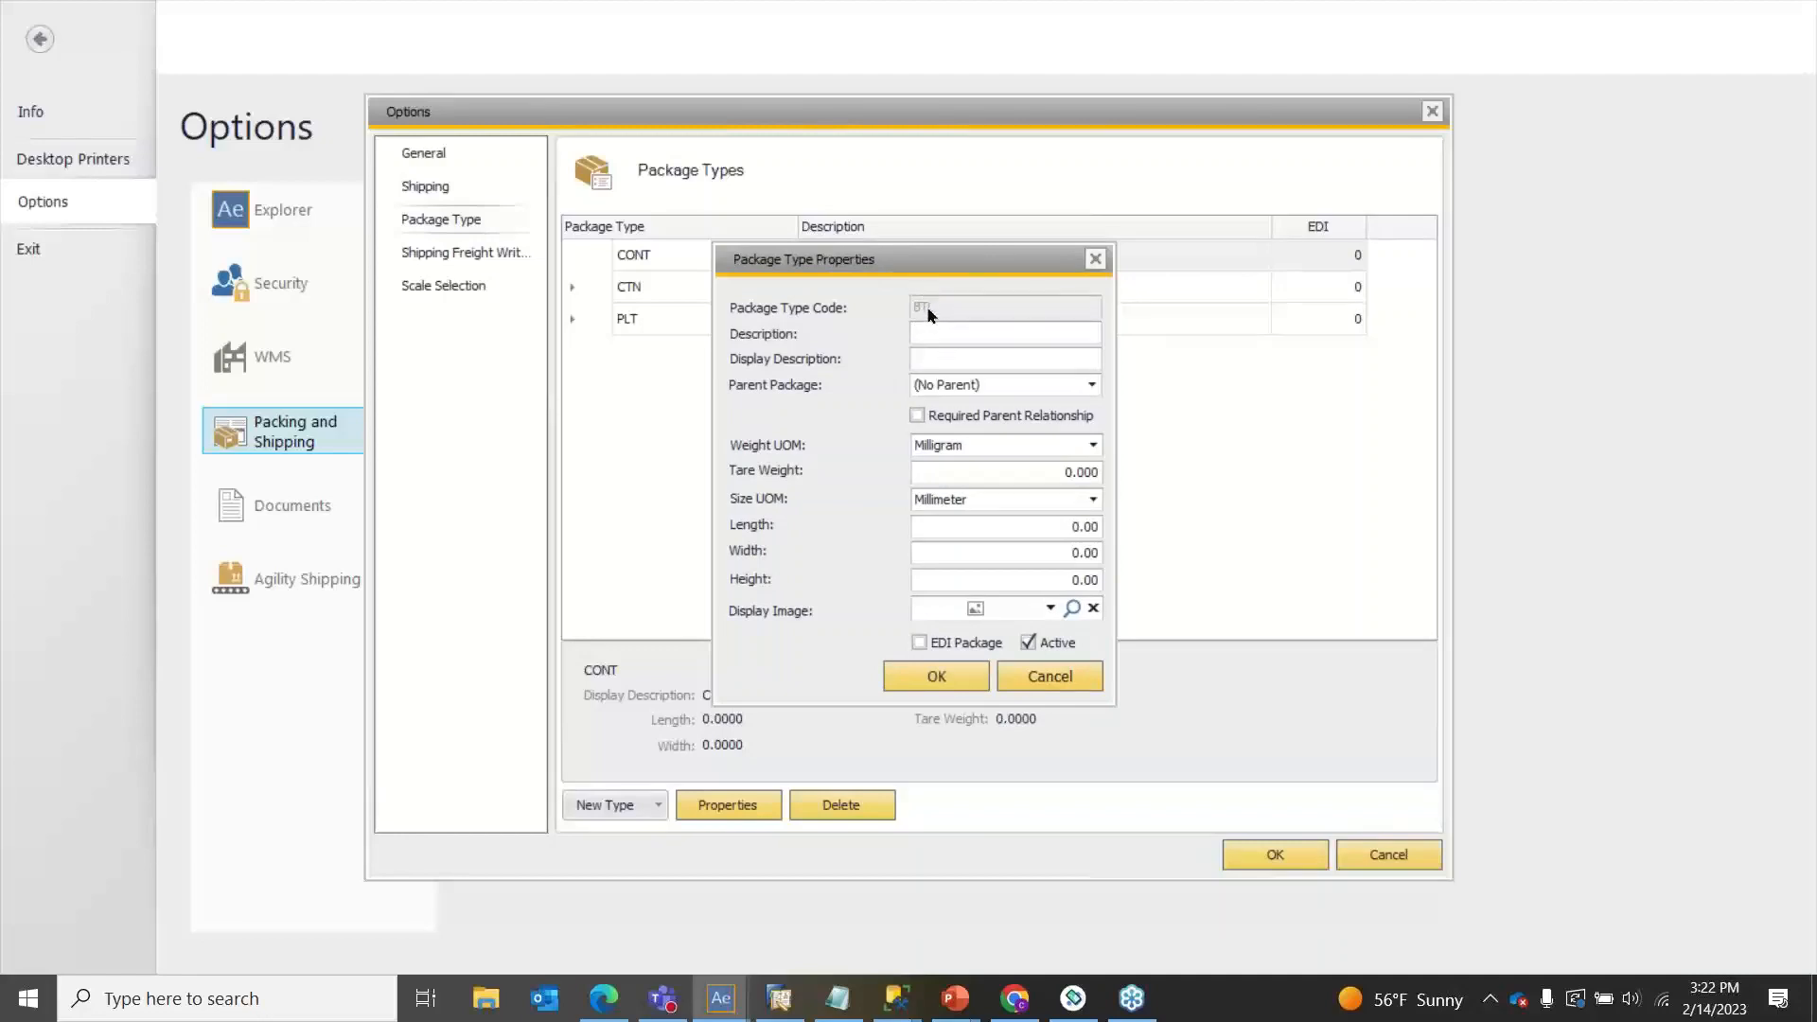
pyautogui.click(954, 388)
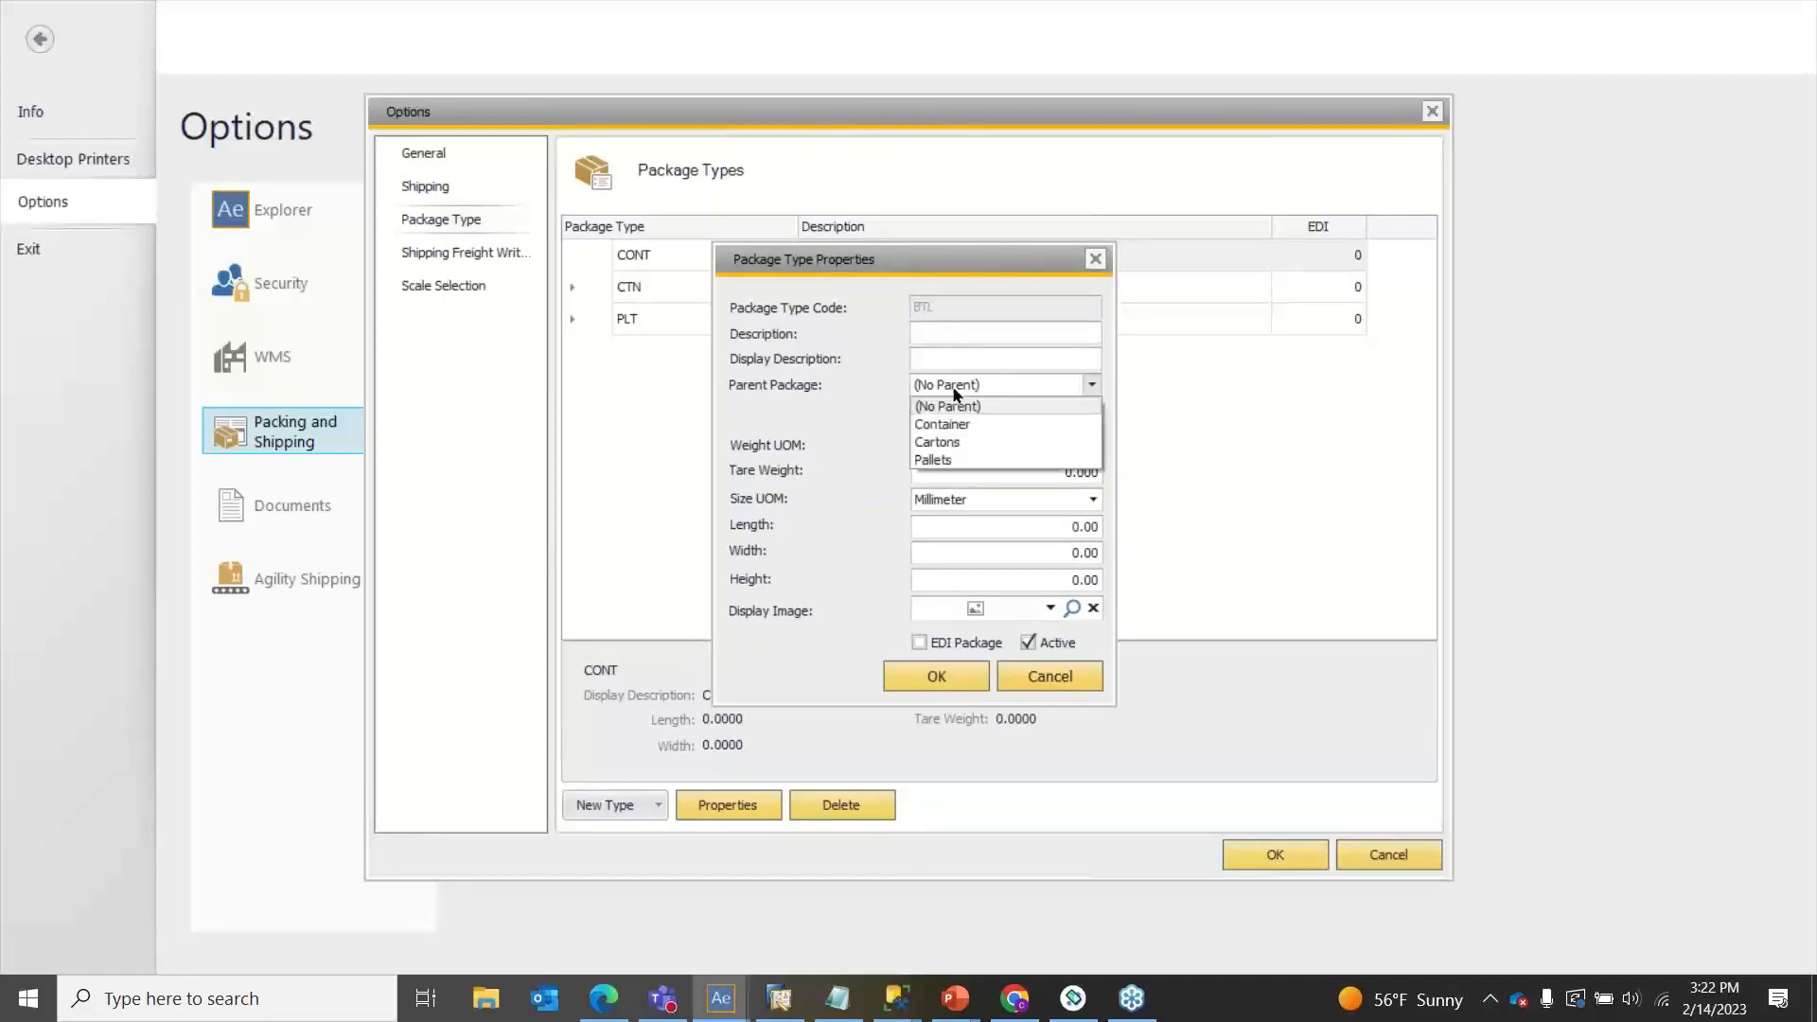
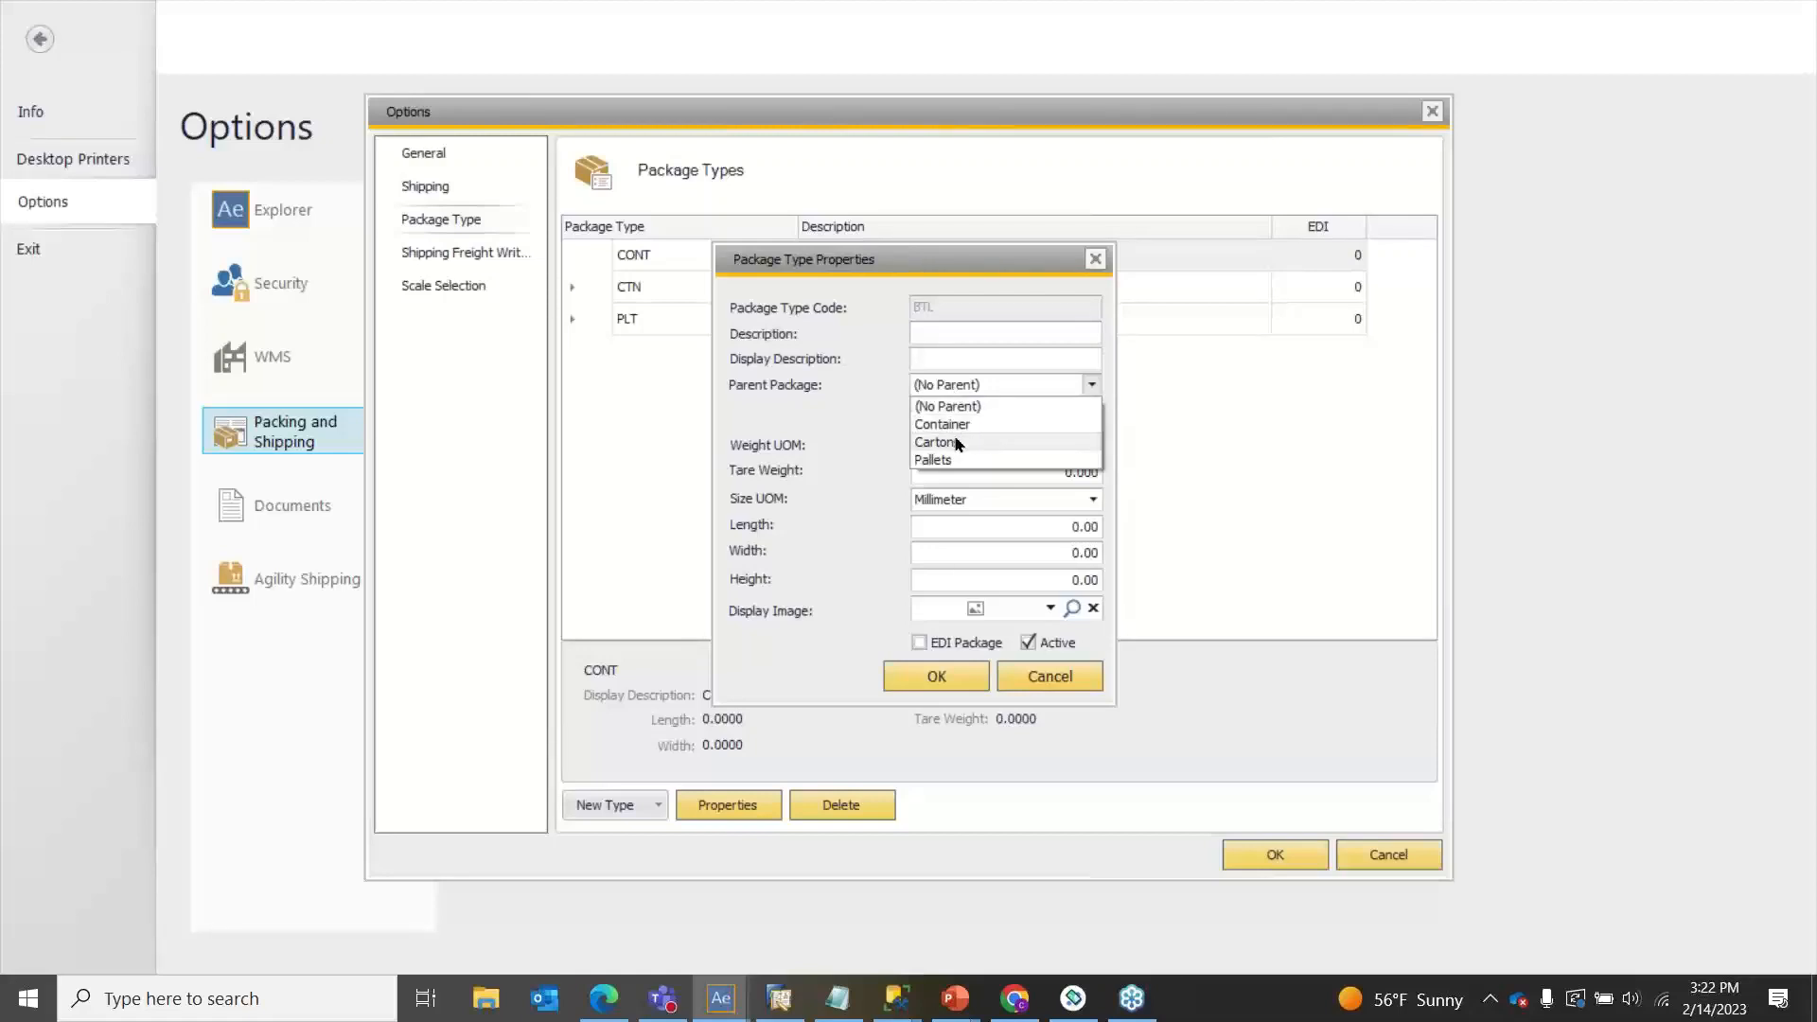
pyautogui.click(957, 444)
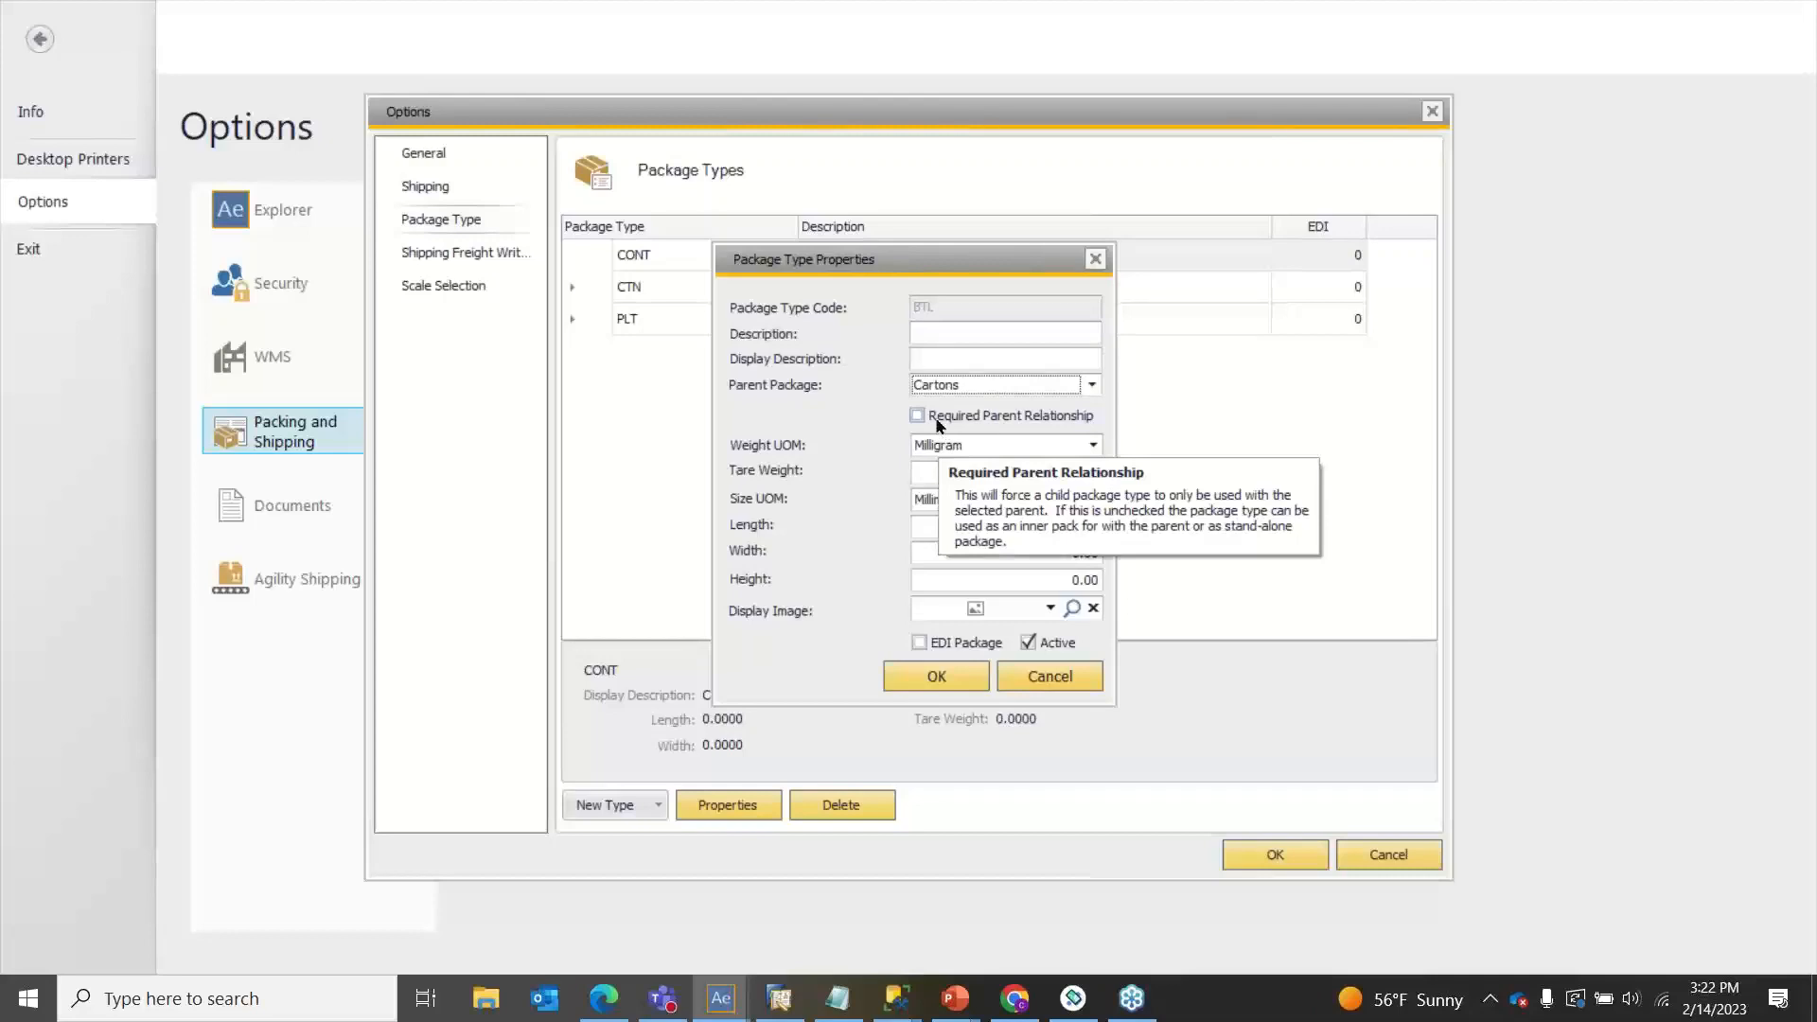
pyautogui.moveTo(995, 428)
pyautogui.click(995, 426)
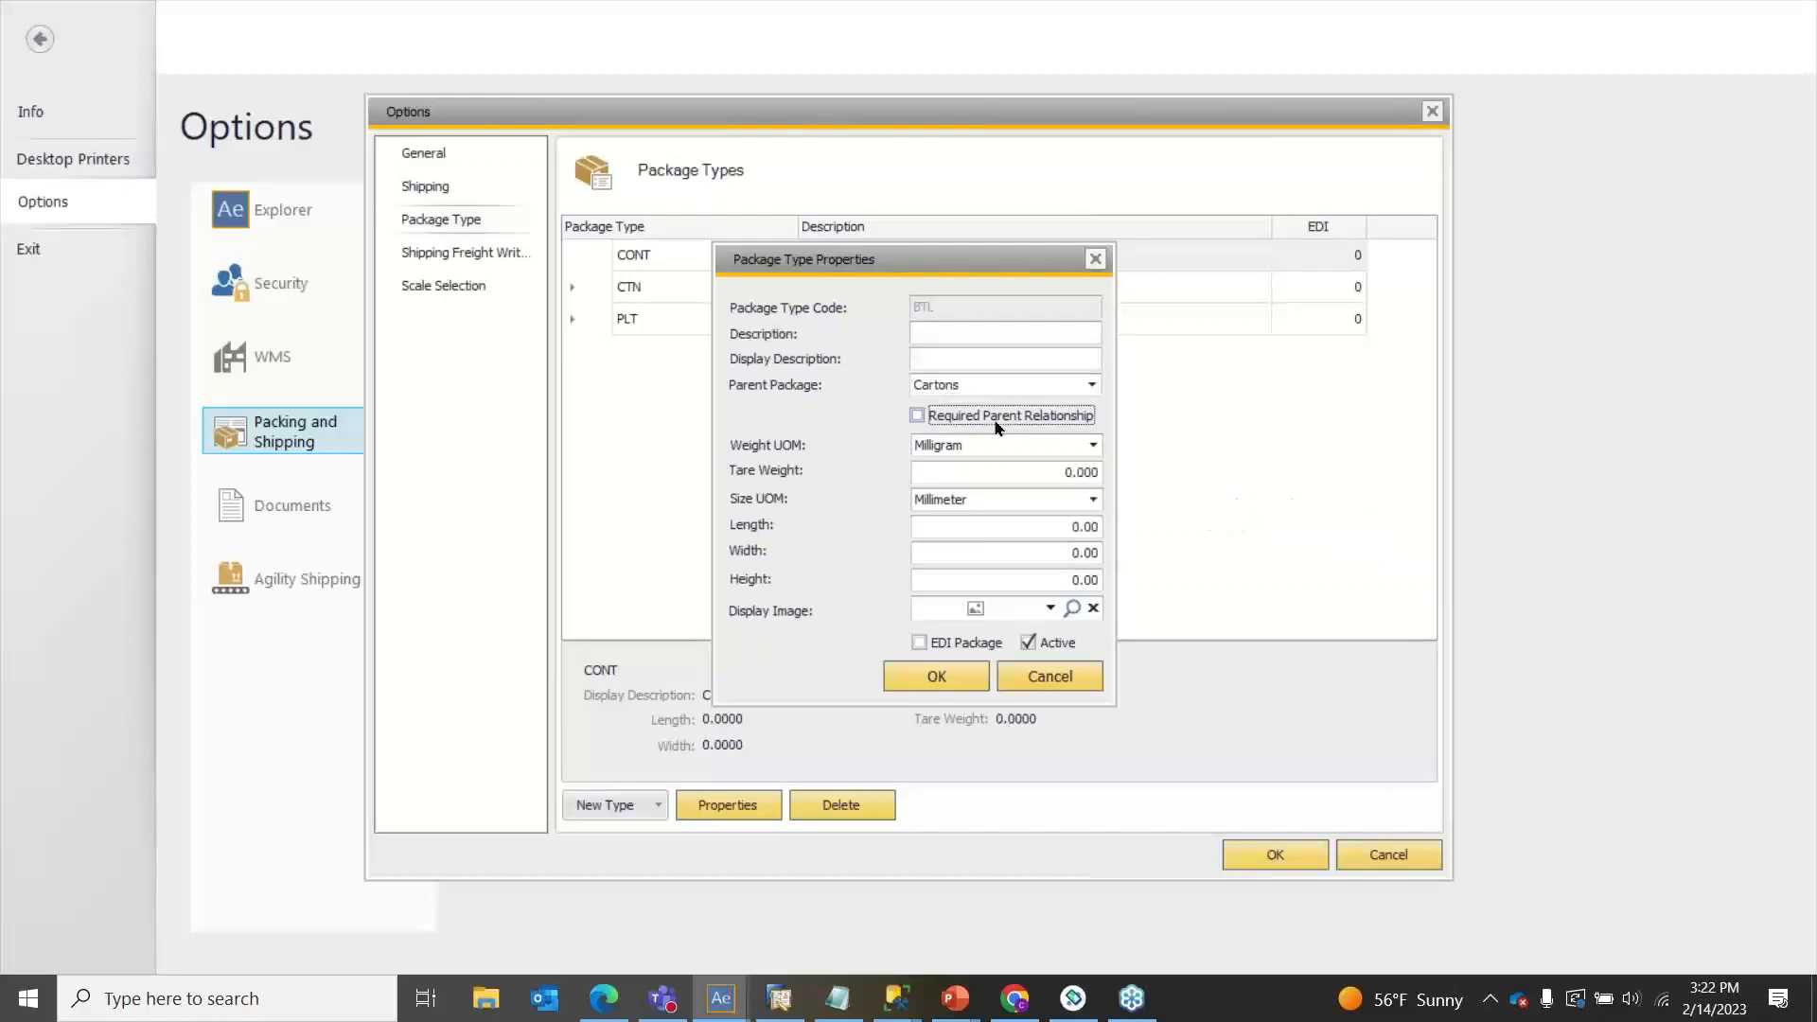
pyautogui.click(1058, 425)
pyautogui.click(1096, 681)
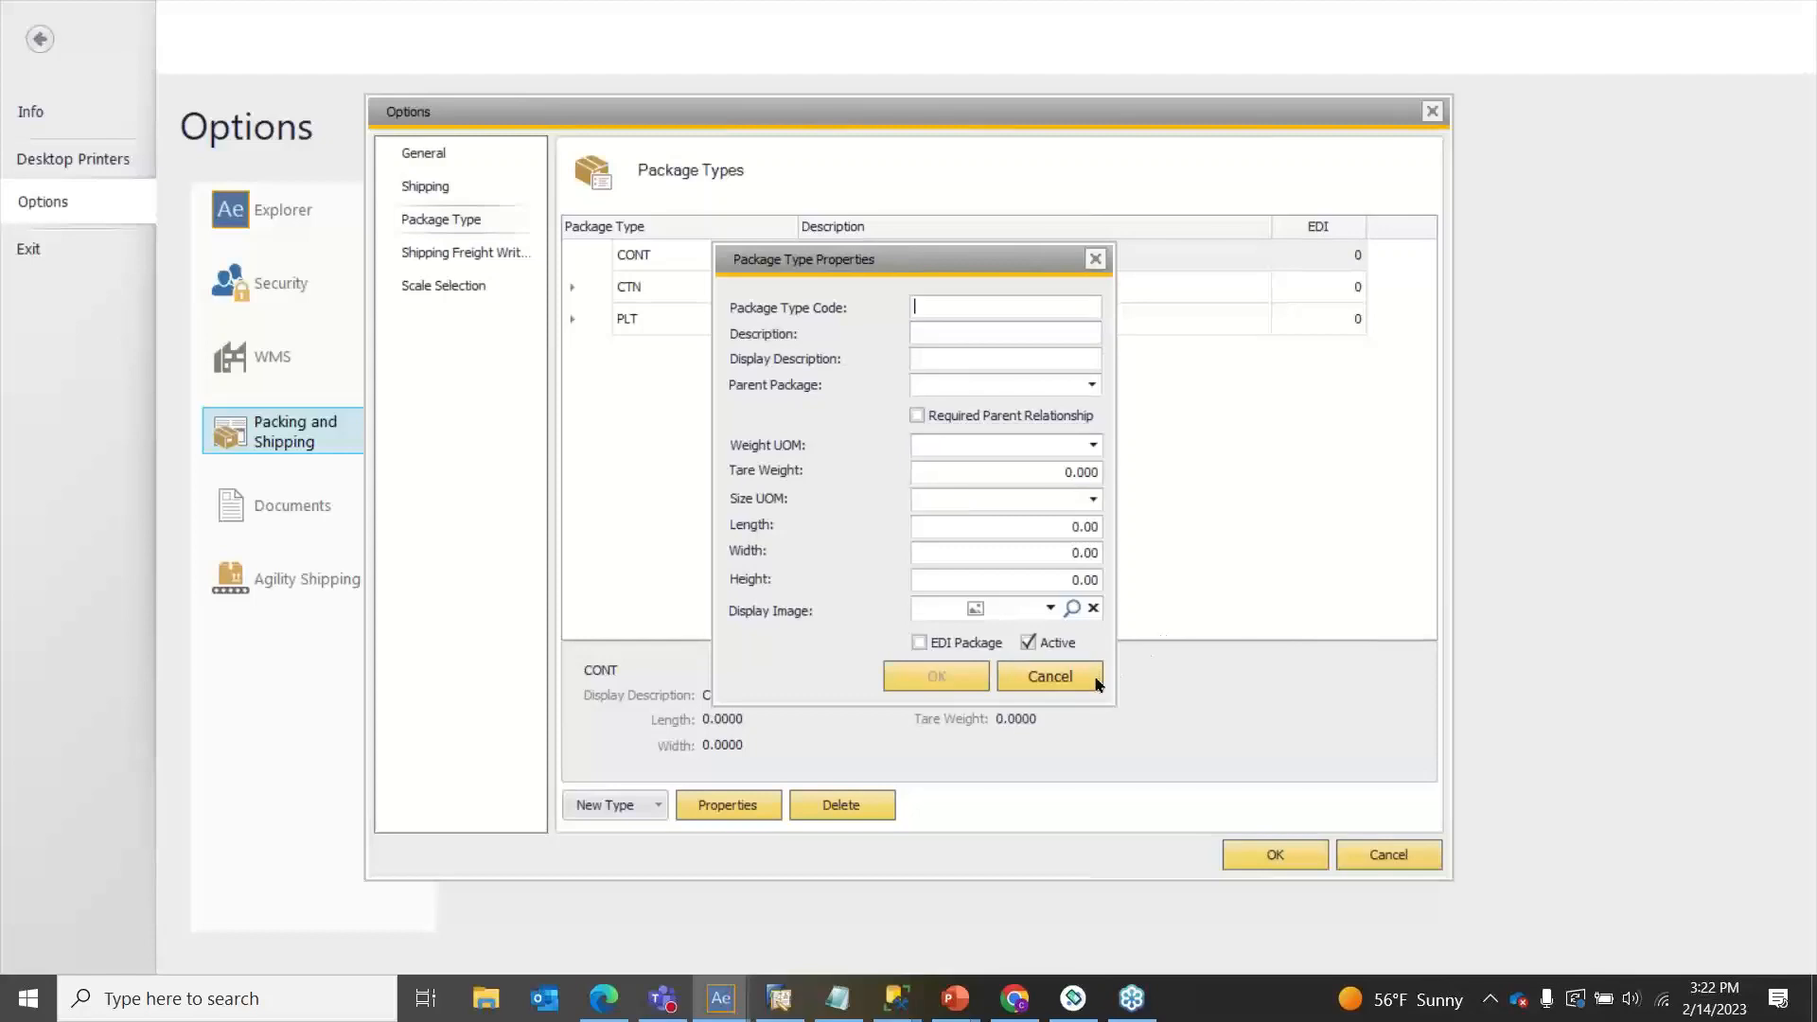
pyautogui.click(1090, 260)
# Step: Cancel out of the options, switch to the PowerPoint slide show, and advance to the What We Covered Today slide
pyautogui.click(1348, 847)
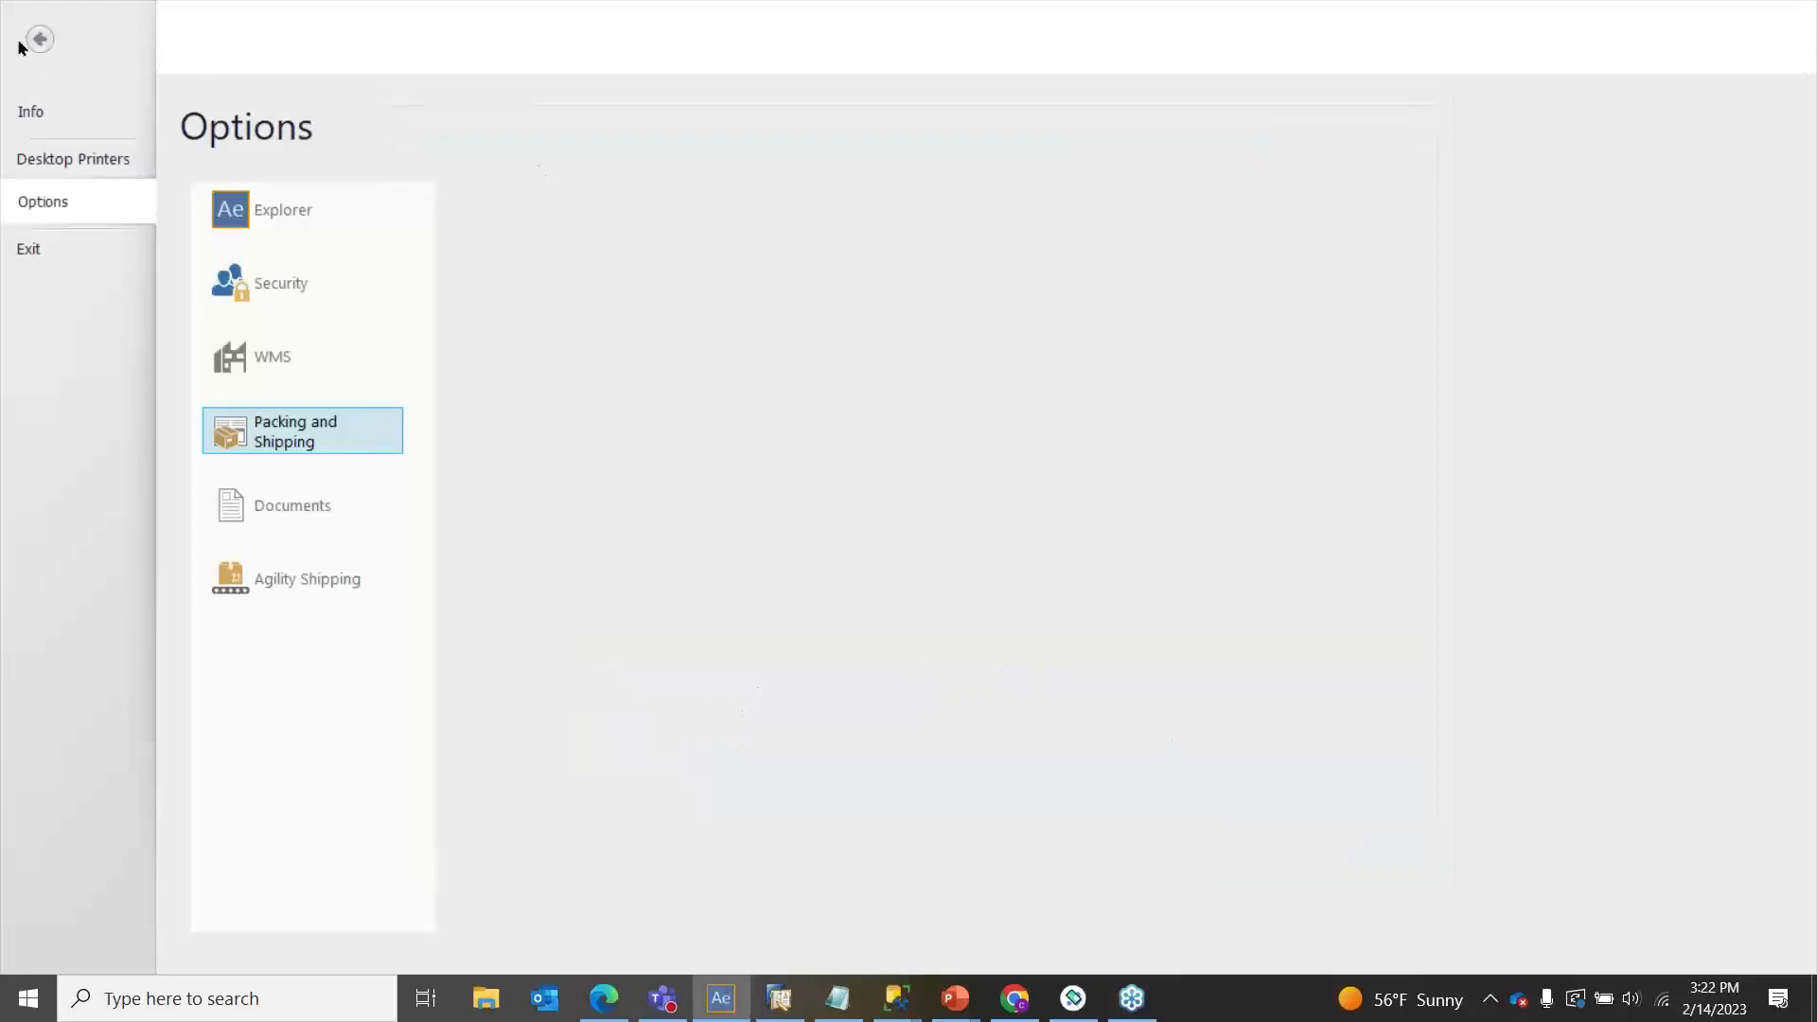
pyautogui.click(40, 38)
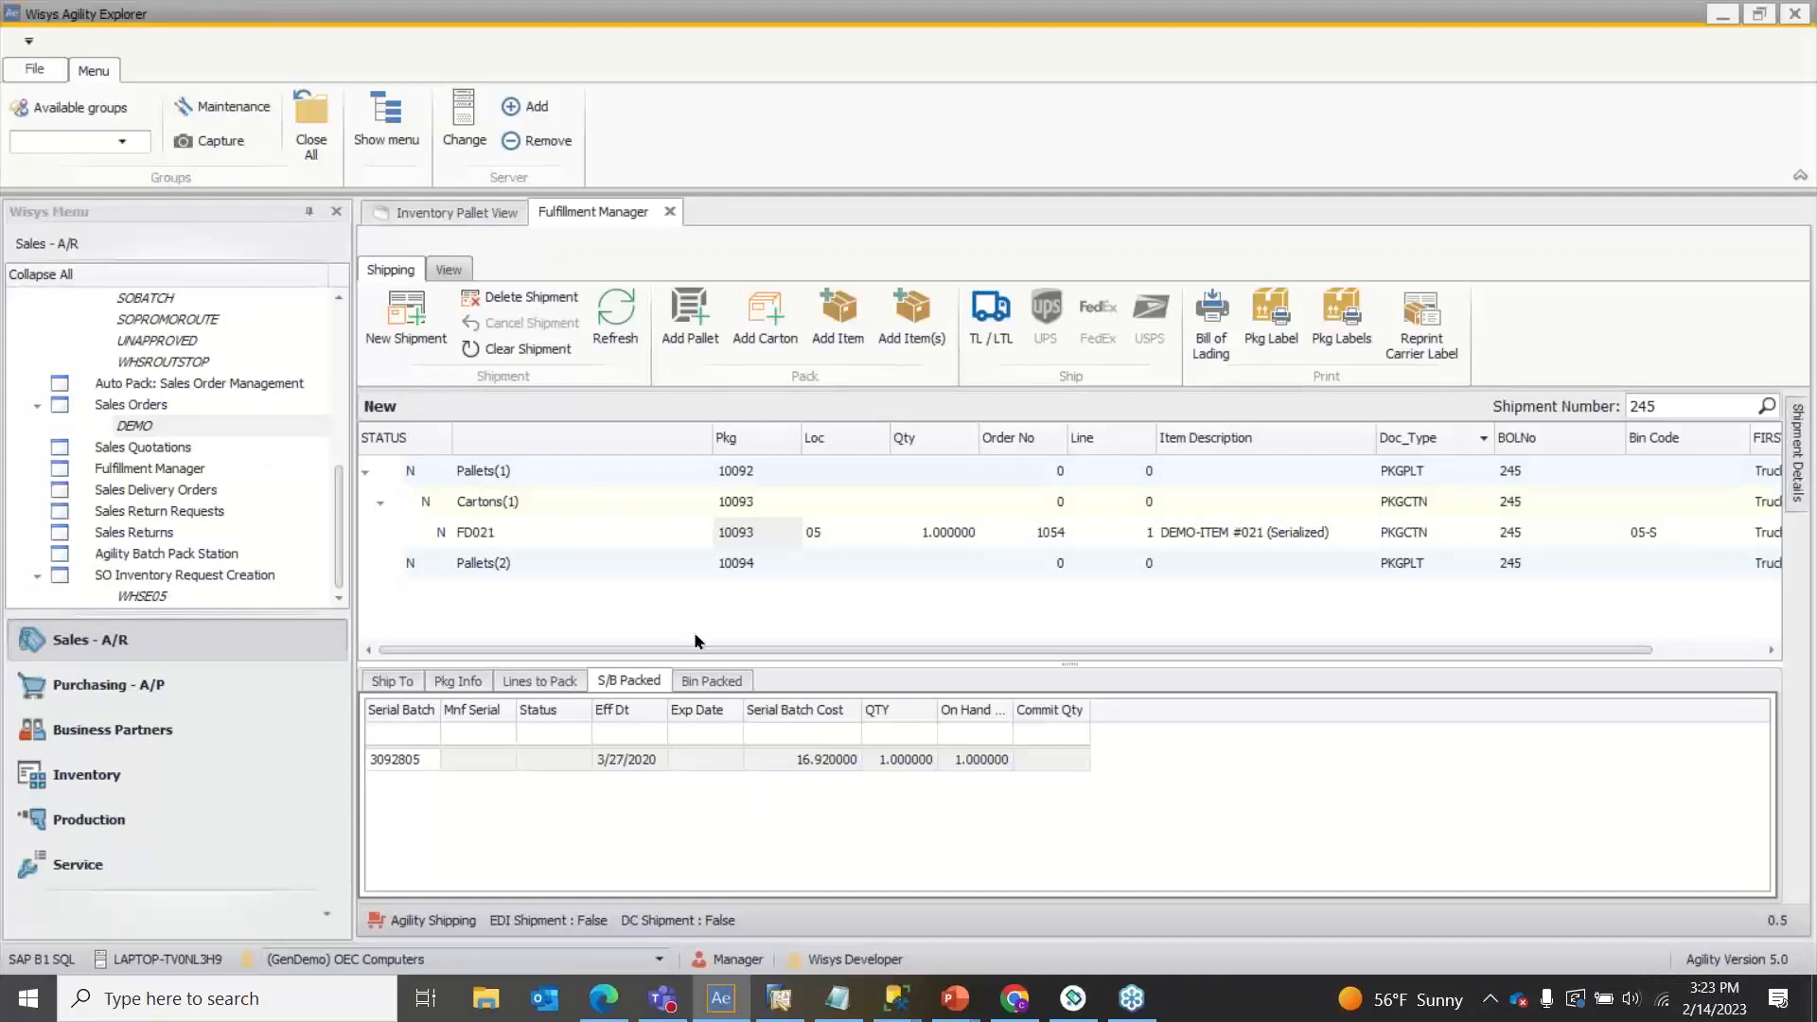
pyautogui.moveTo(955, 999)
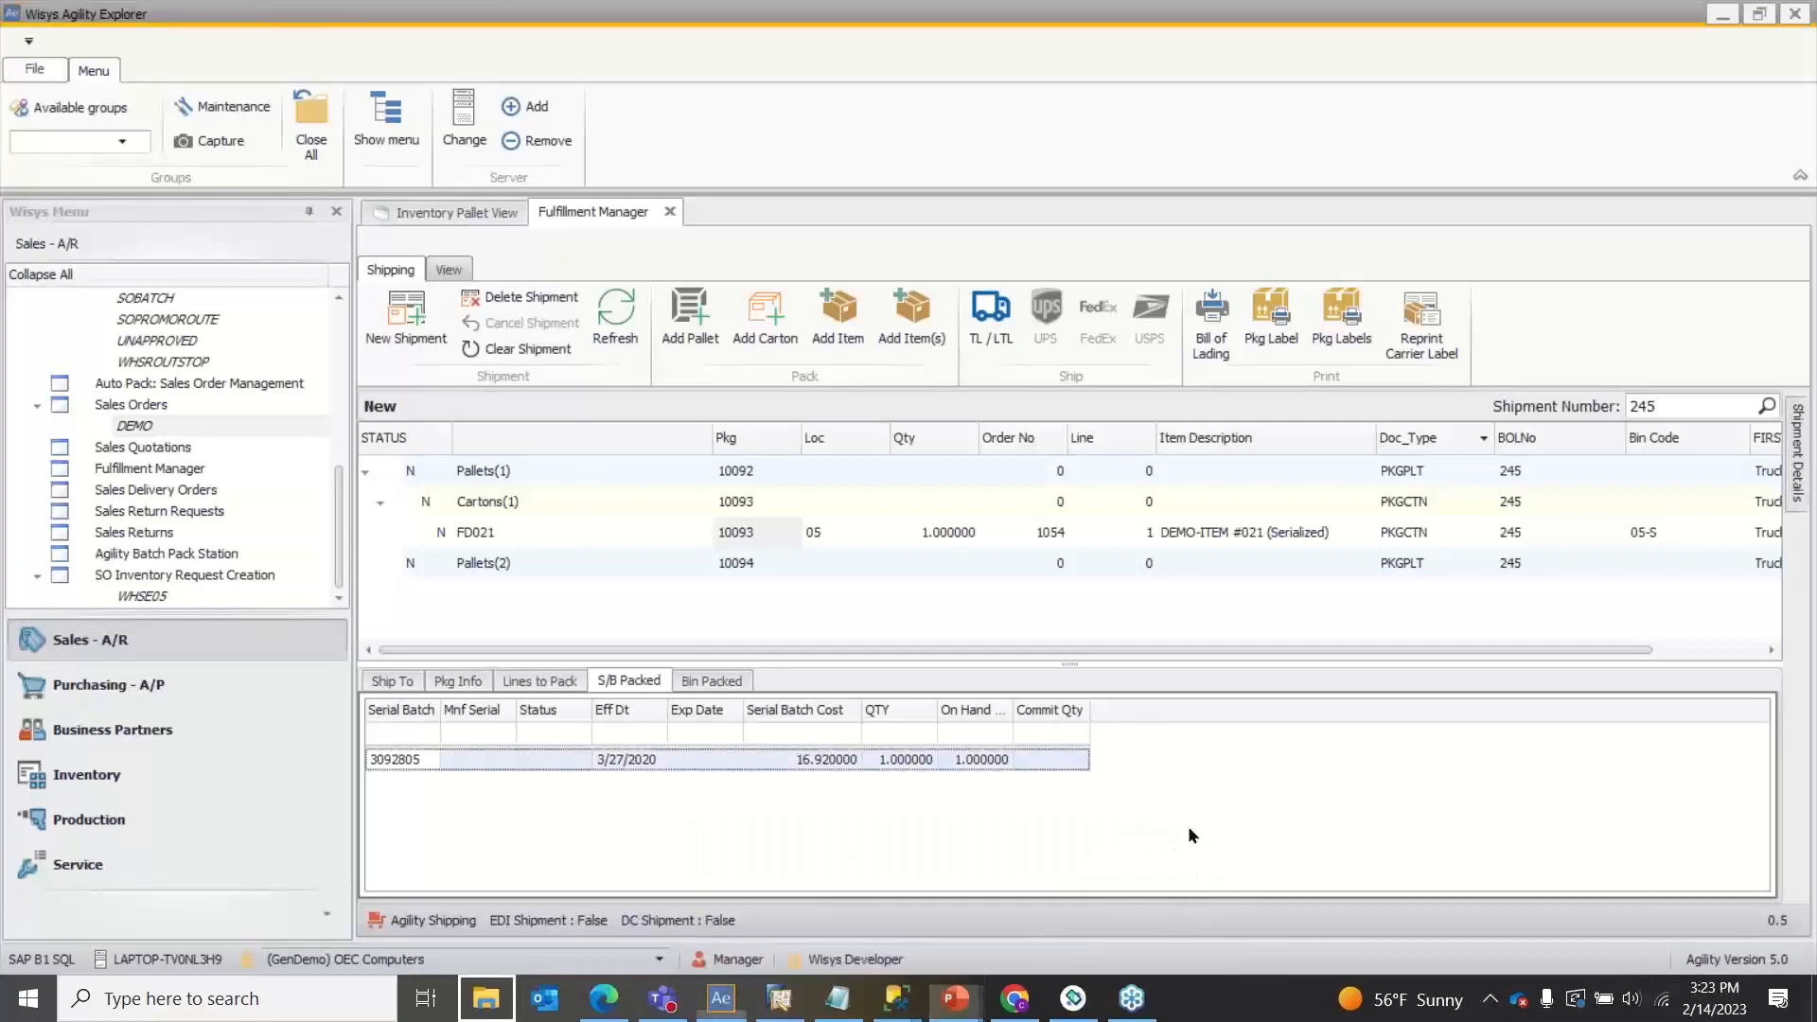
pyautogui.moveTo(1072, 998)
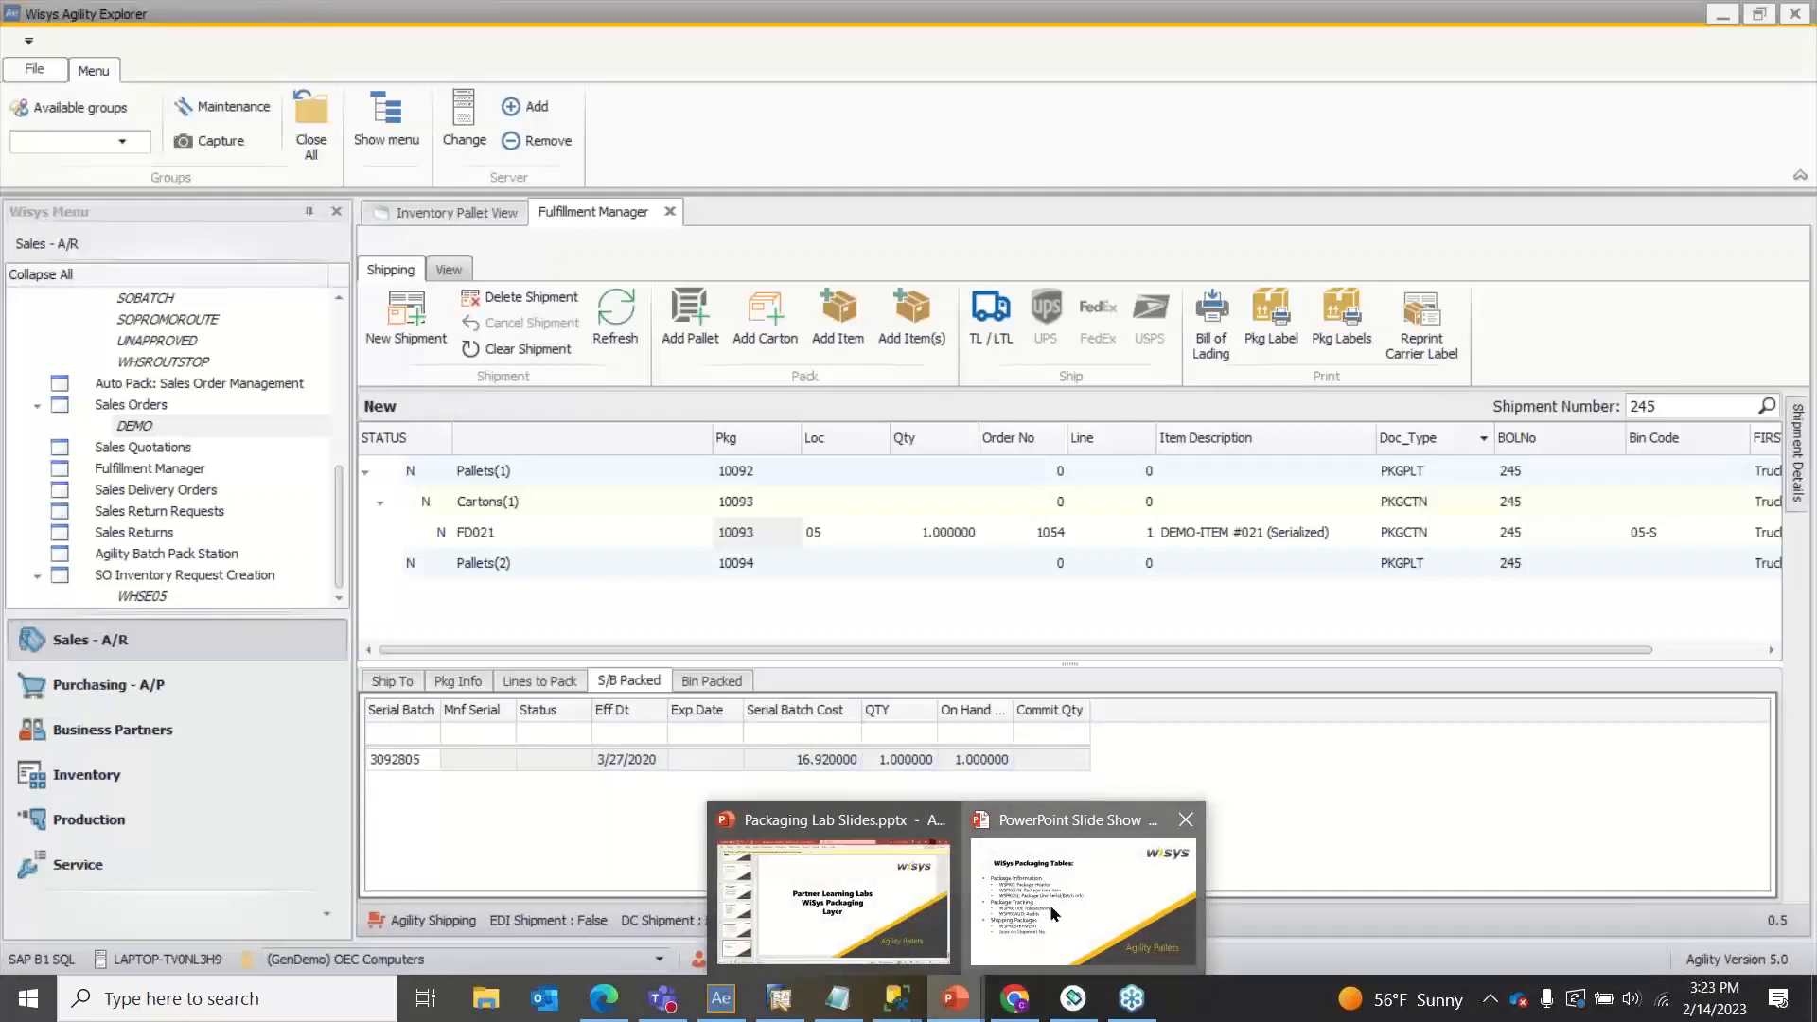
pyautogui.click(1053, 914)
pyautogui.click(927, 591)
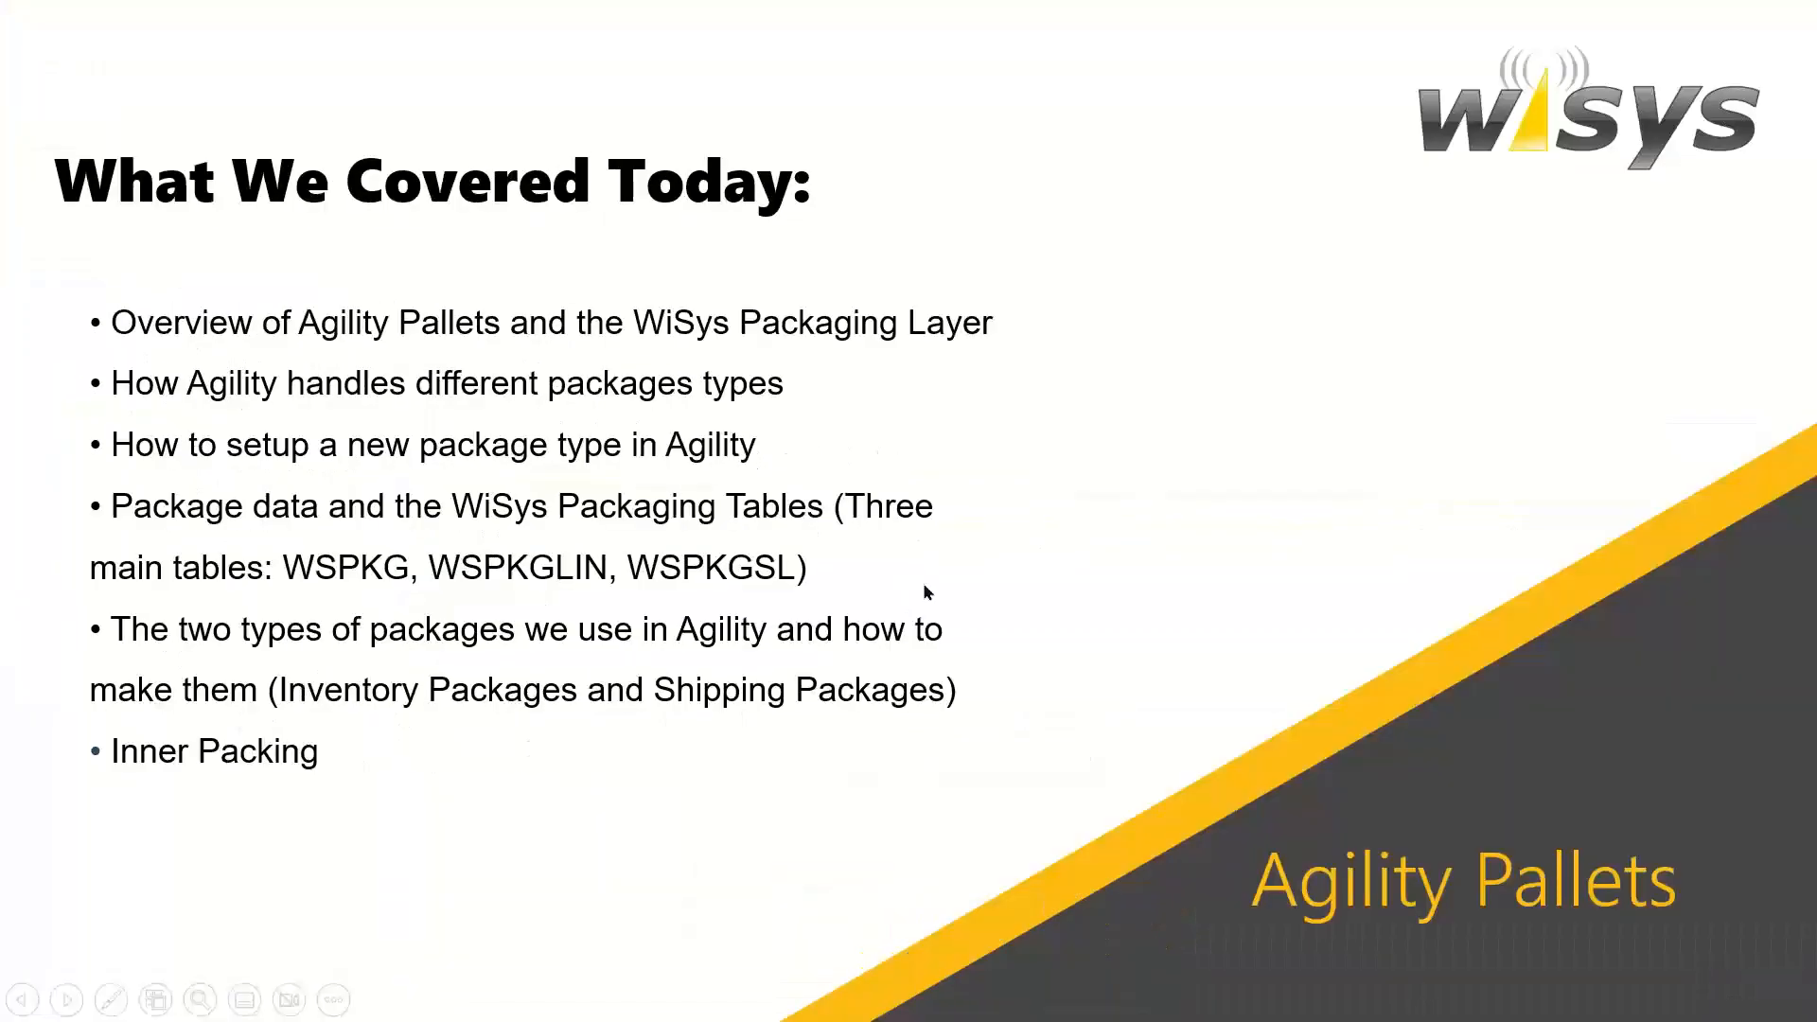